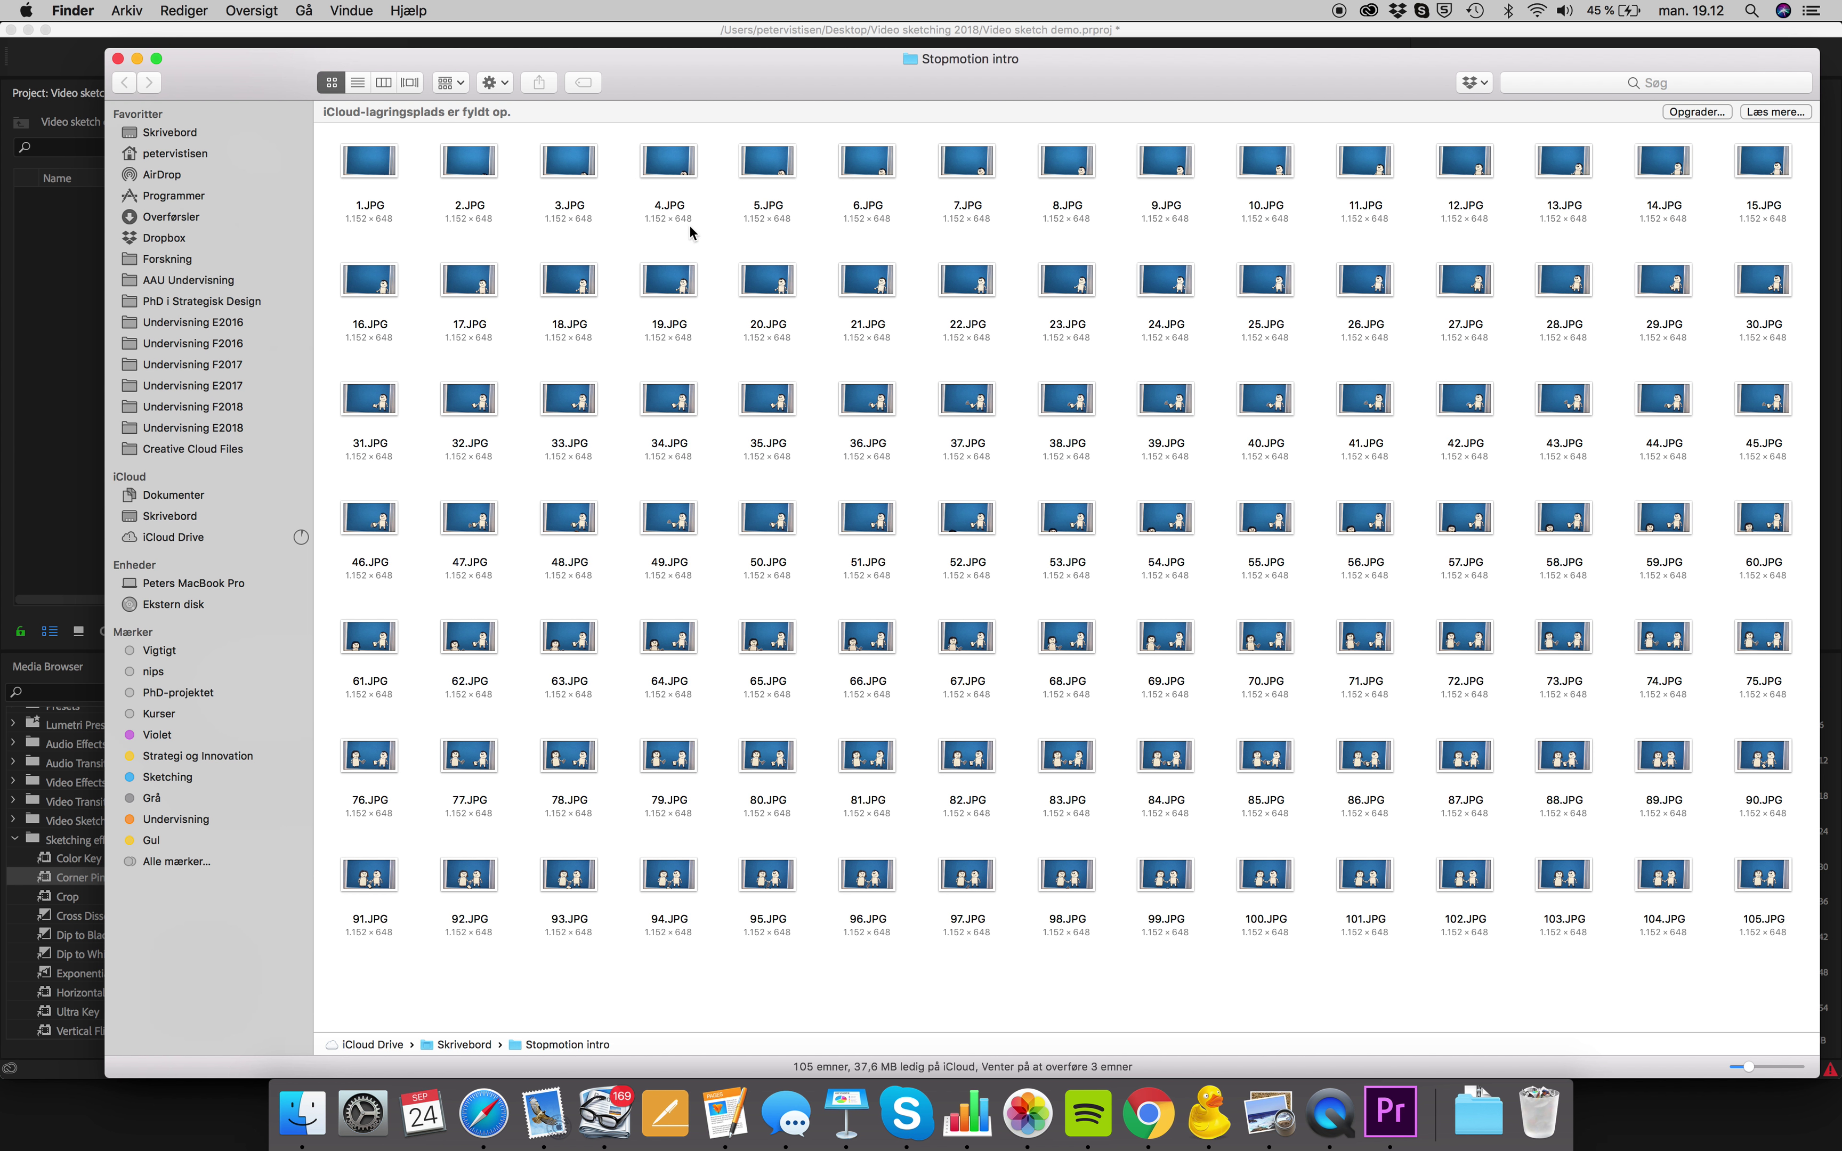
Step: Preview the stop-motion photos one after another from 1.JPG through 26.JPG
{"action": "left_click", "coordinate": [364, 158]}
{"action": "key", "text": "space"}
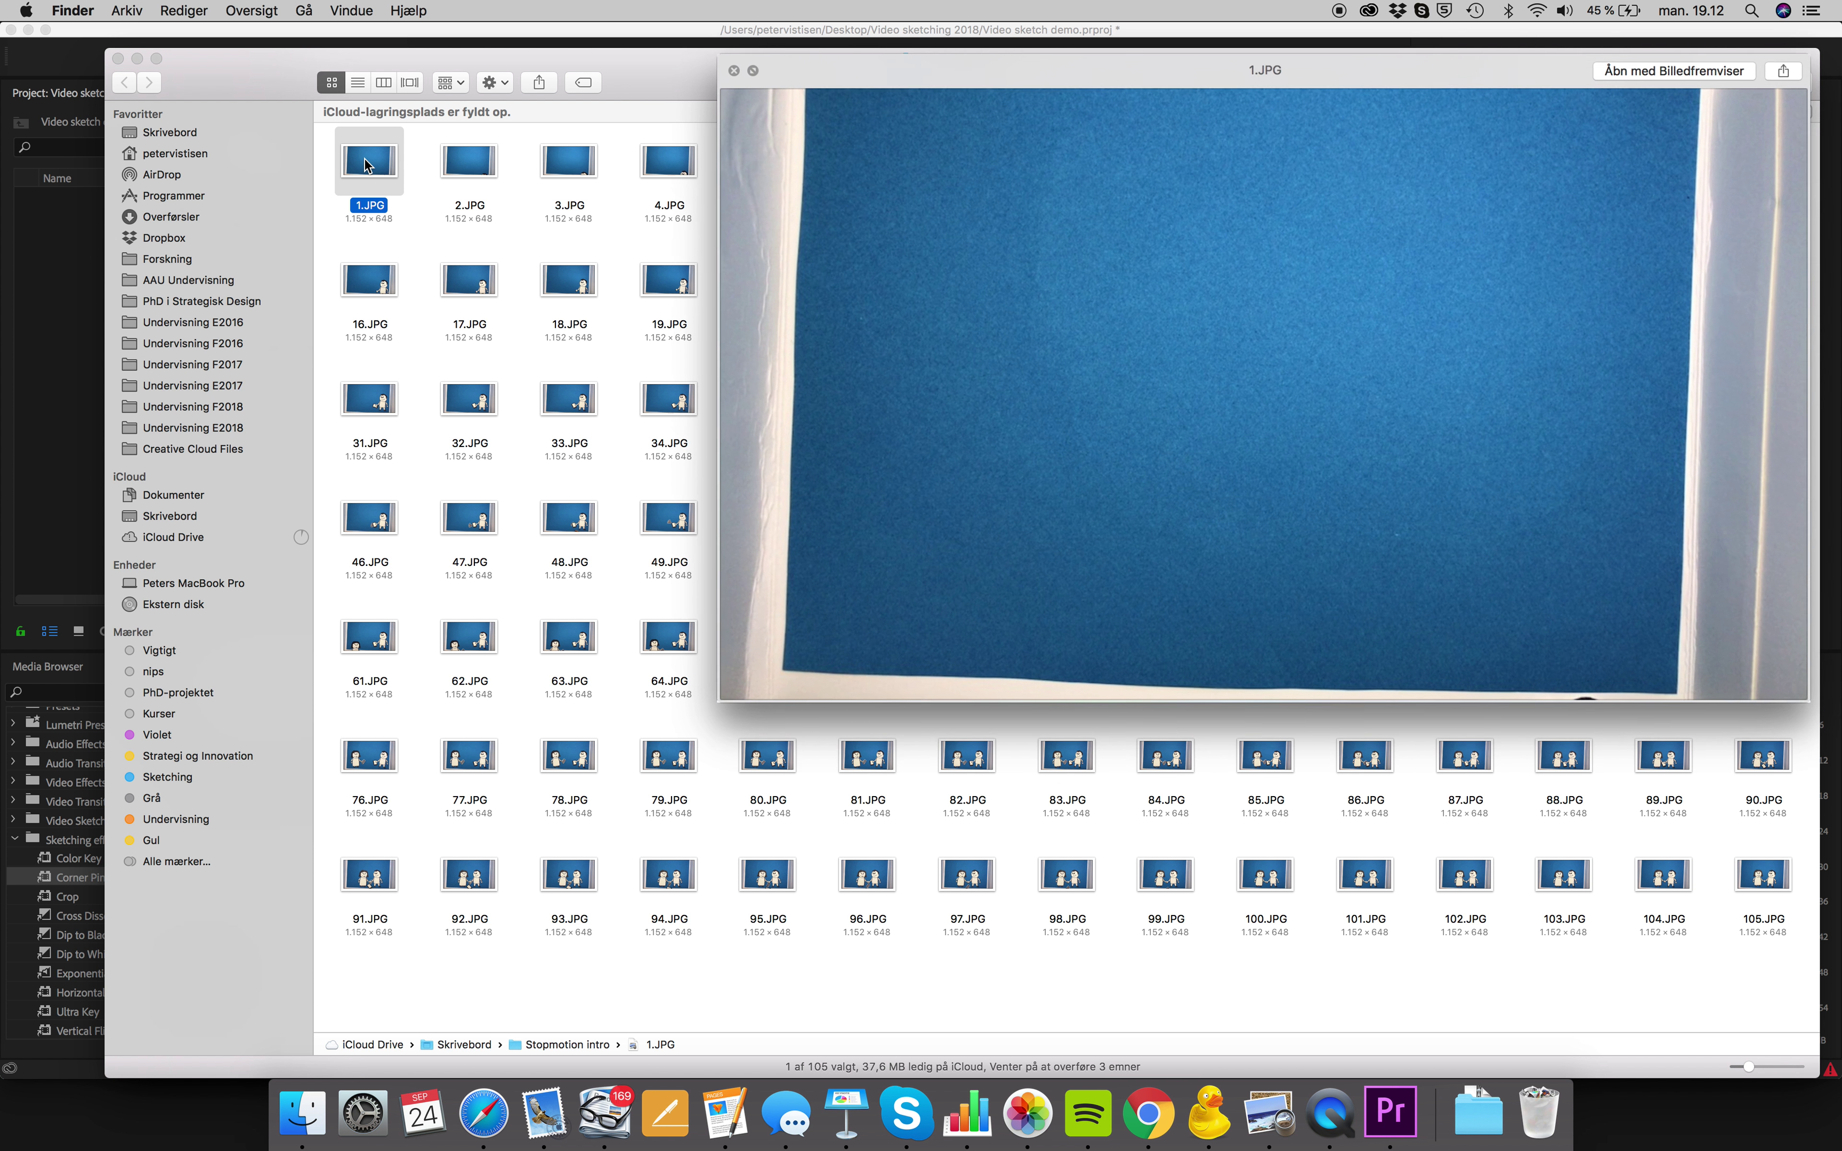
{"action": "key", "text": "Right"}
{"action": "key", "text": "Right"}
{"action": "key", "text": "Right"}
{"action": "key", "text": "Right"}
{"action": "key", "text": "Right"}
{"action": "key", "text": "Right"}
{"action": "key", "text": "Right"}
{"action": "key", "text": "Right"}
{"action": "key", "text": "Right"}
{"action": "key", "text": "Right"}
{"action": "key", "text": "Right"}
{"action": "key", "text": "Right"}
{"action": "key", "text": "Right"}
{"action": "key", "text": "Right"}
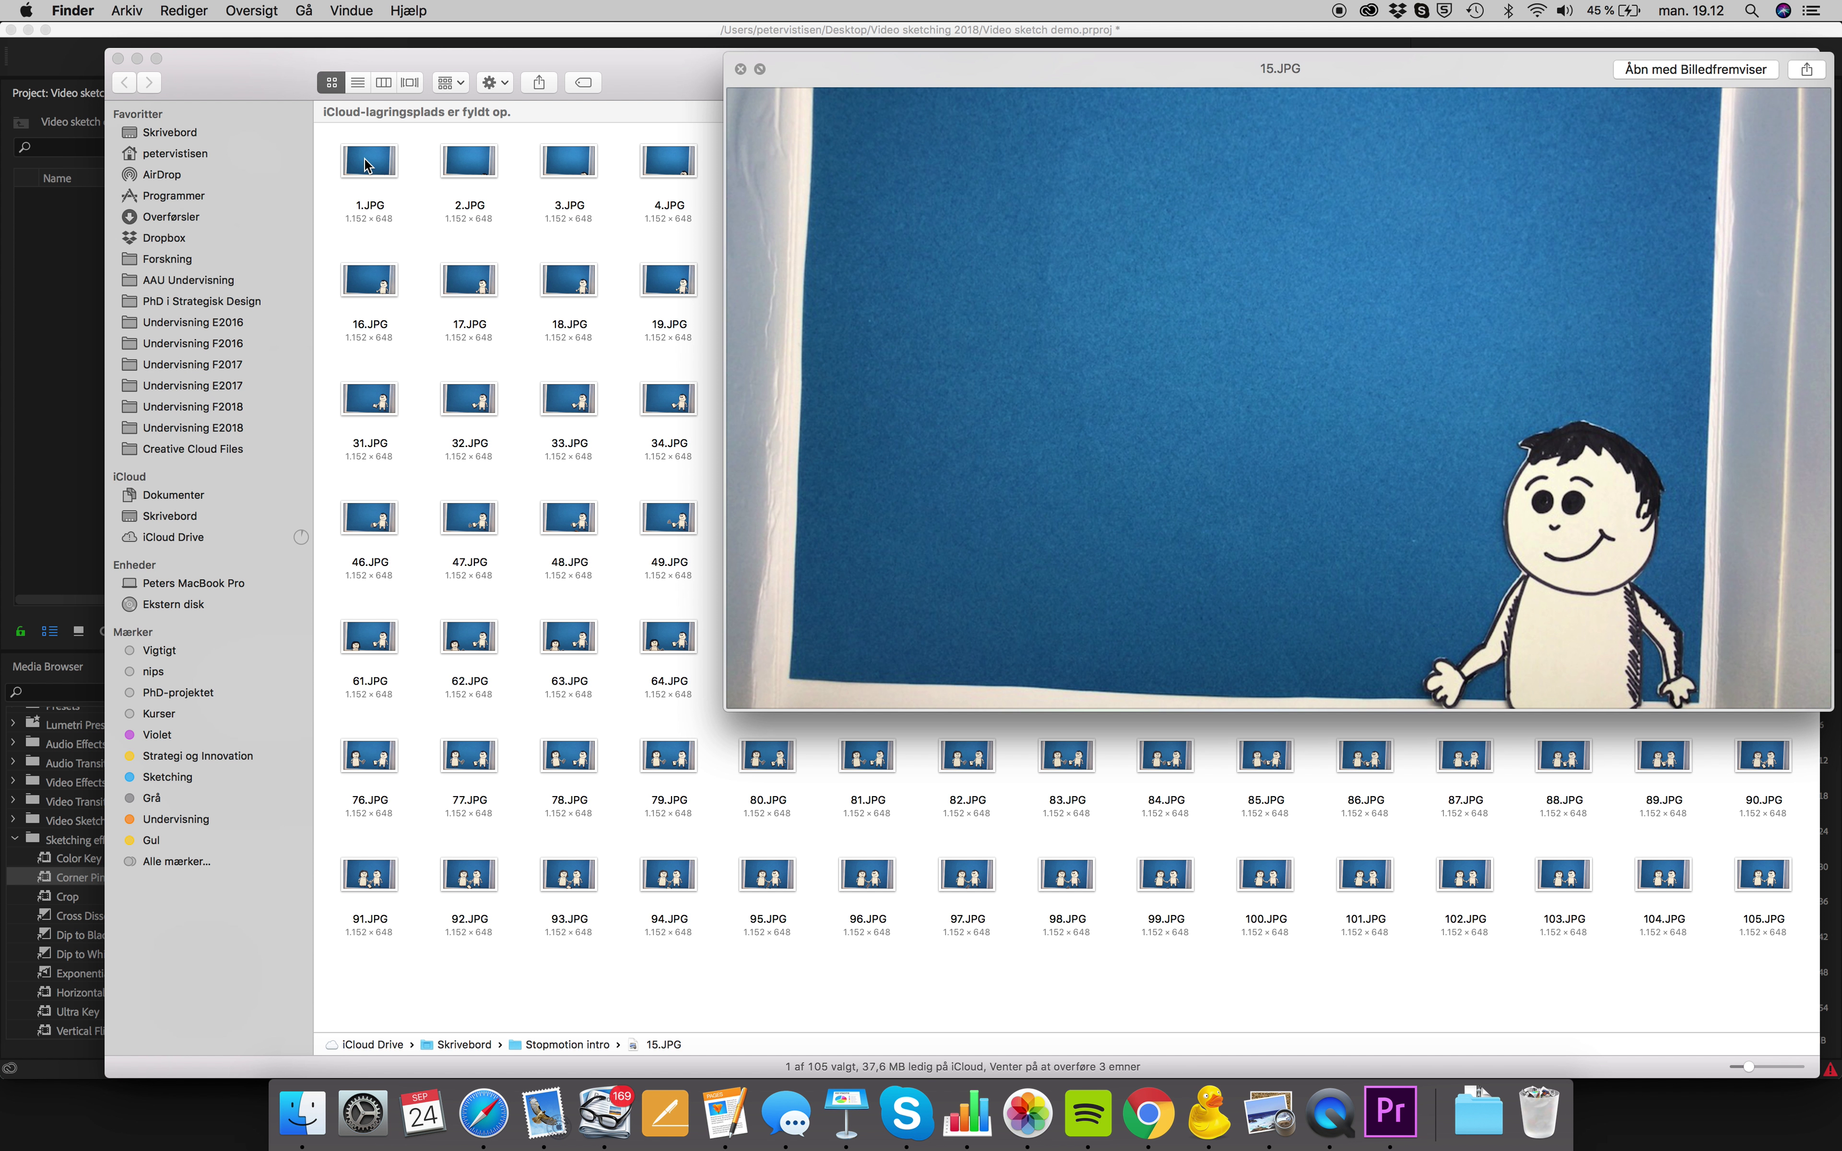
{"action": "left_click", "coordinate": [354, 276]}
{"action": "key", "text": "Right"}
{"action": "key", "text": "Right"}
{"action": "key", "text": "Right"}
{"action": "key", "text": "Right"}
{"action": "key", "text": "Right"}
{"action": "key", "text": "Right"}
{"action": "key", "text": "Right"}
{"action": "key", "text": "Right"}
{"action": "key", "text": "Right"}
{"action": "key", "text": "Right"}
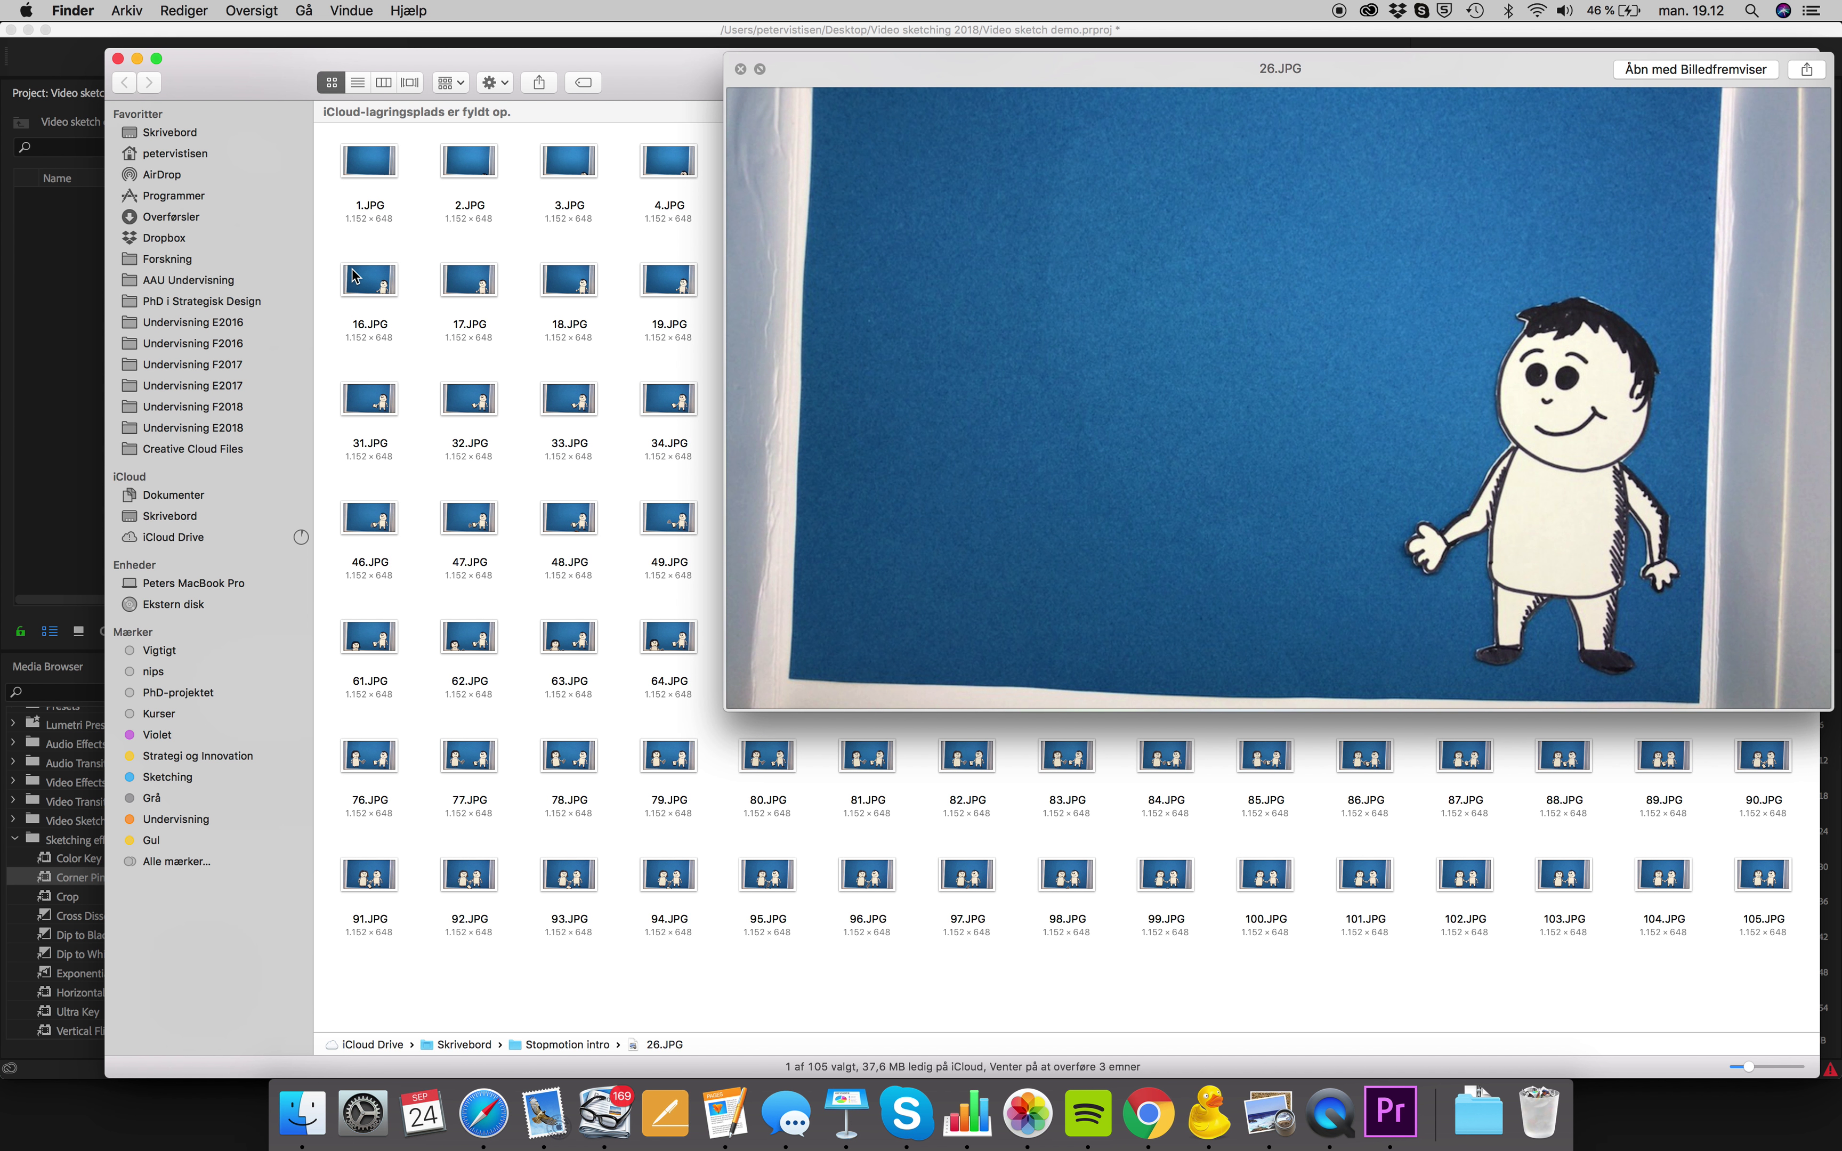
{"action": "key", "text": "space"}
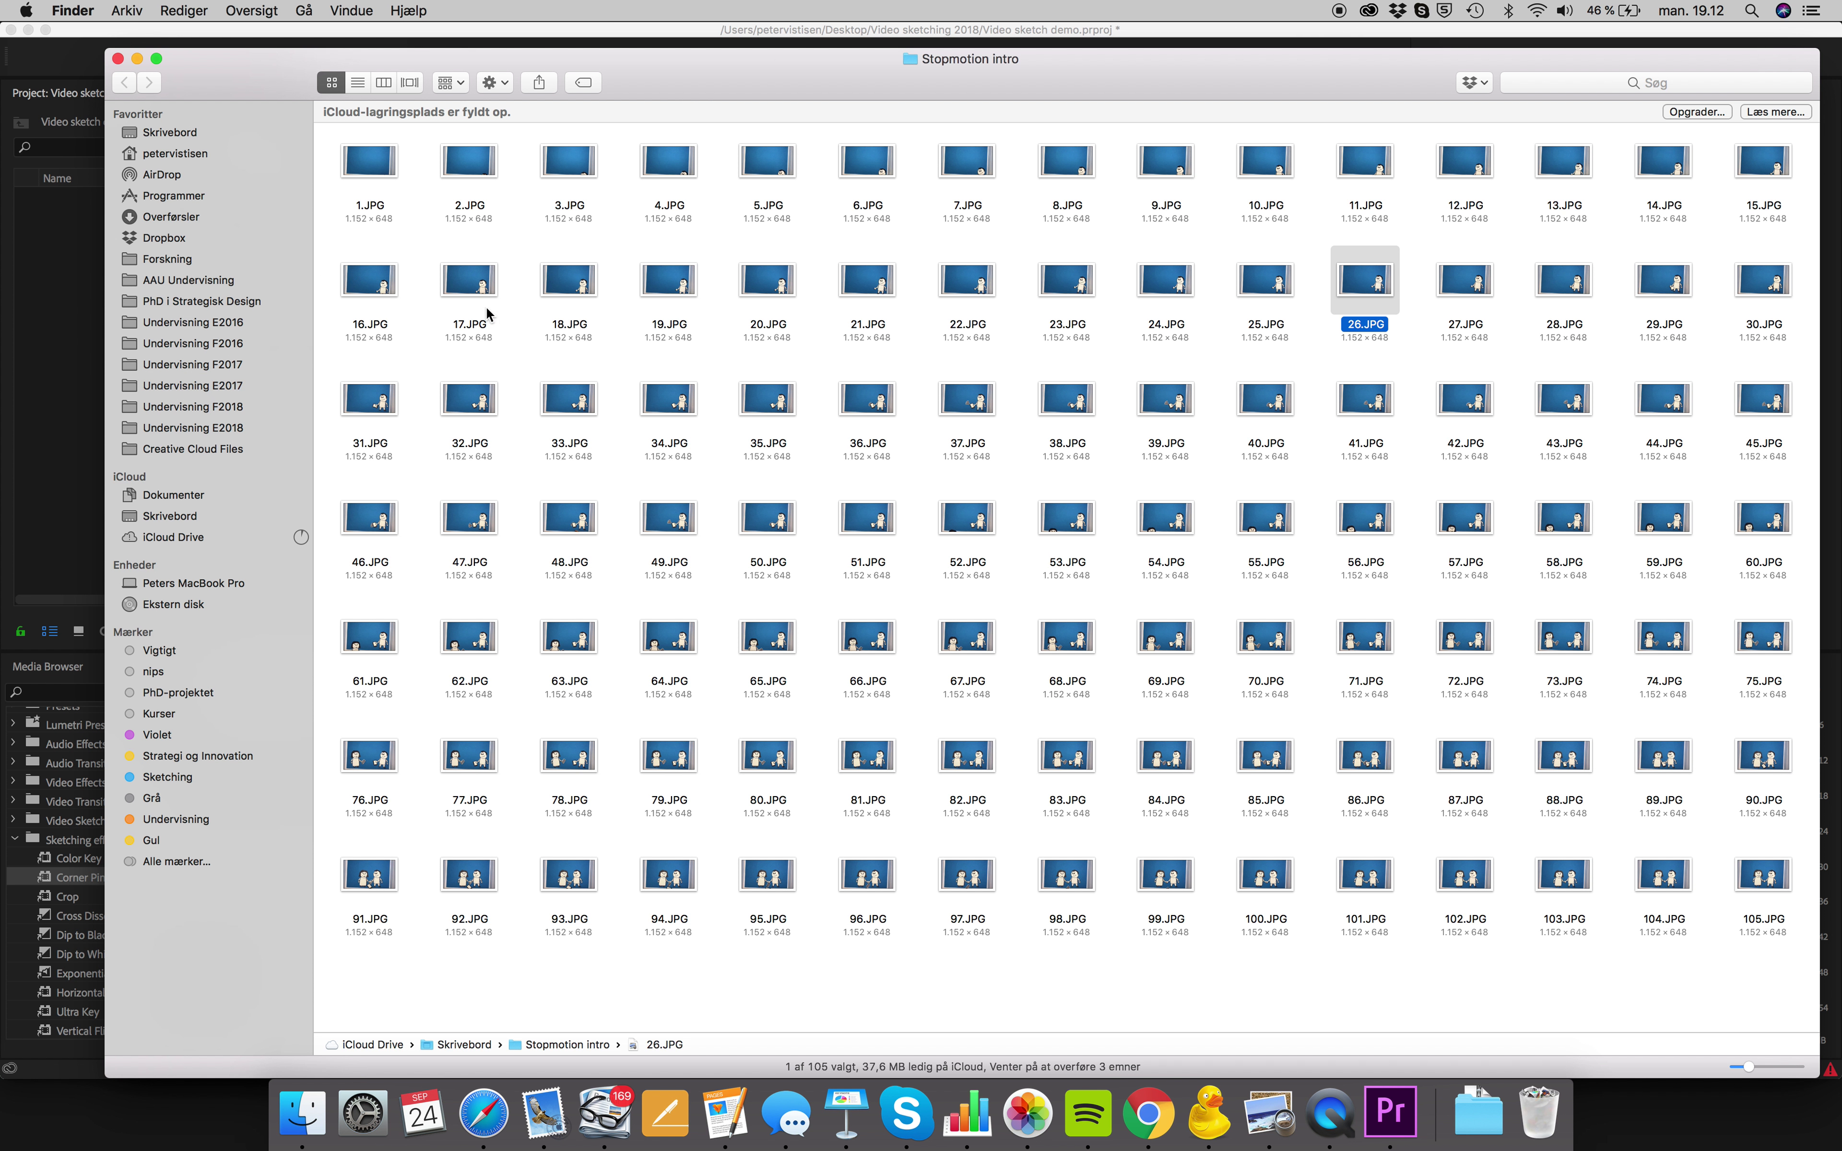
{"action": "left_click", "coordinate": [374, 173]}
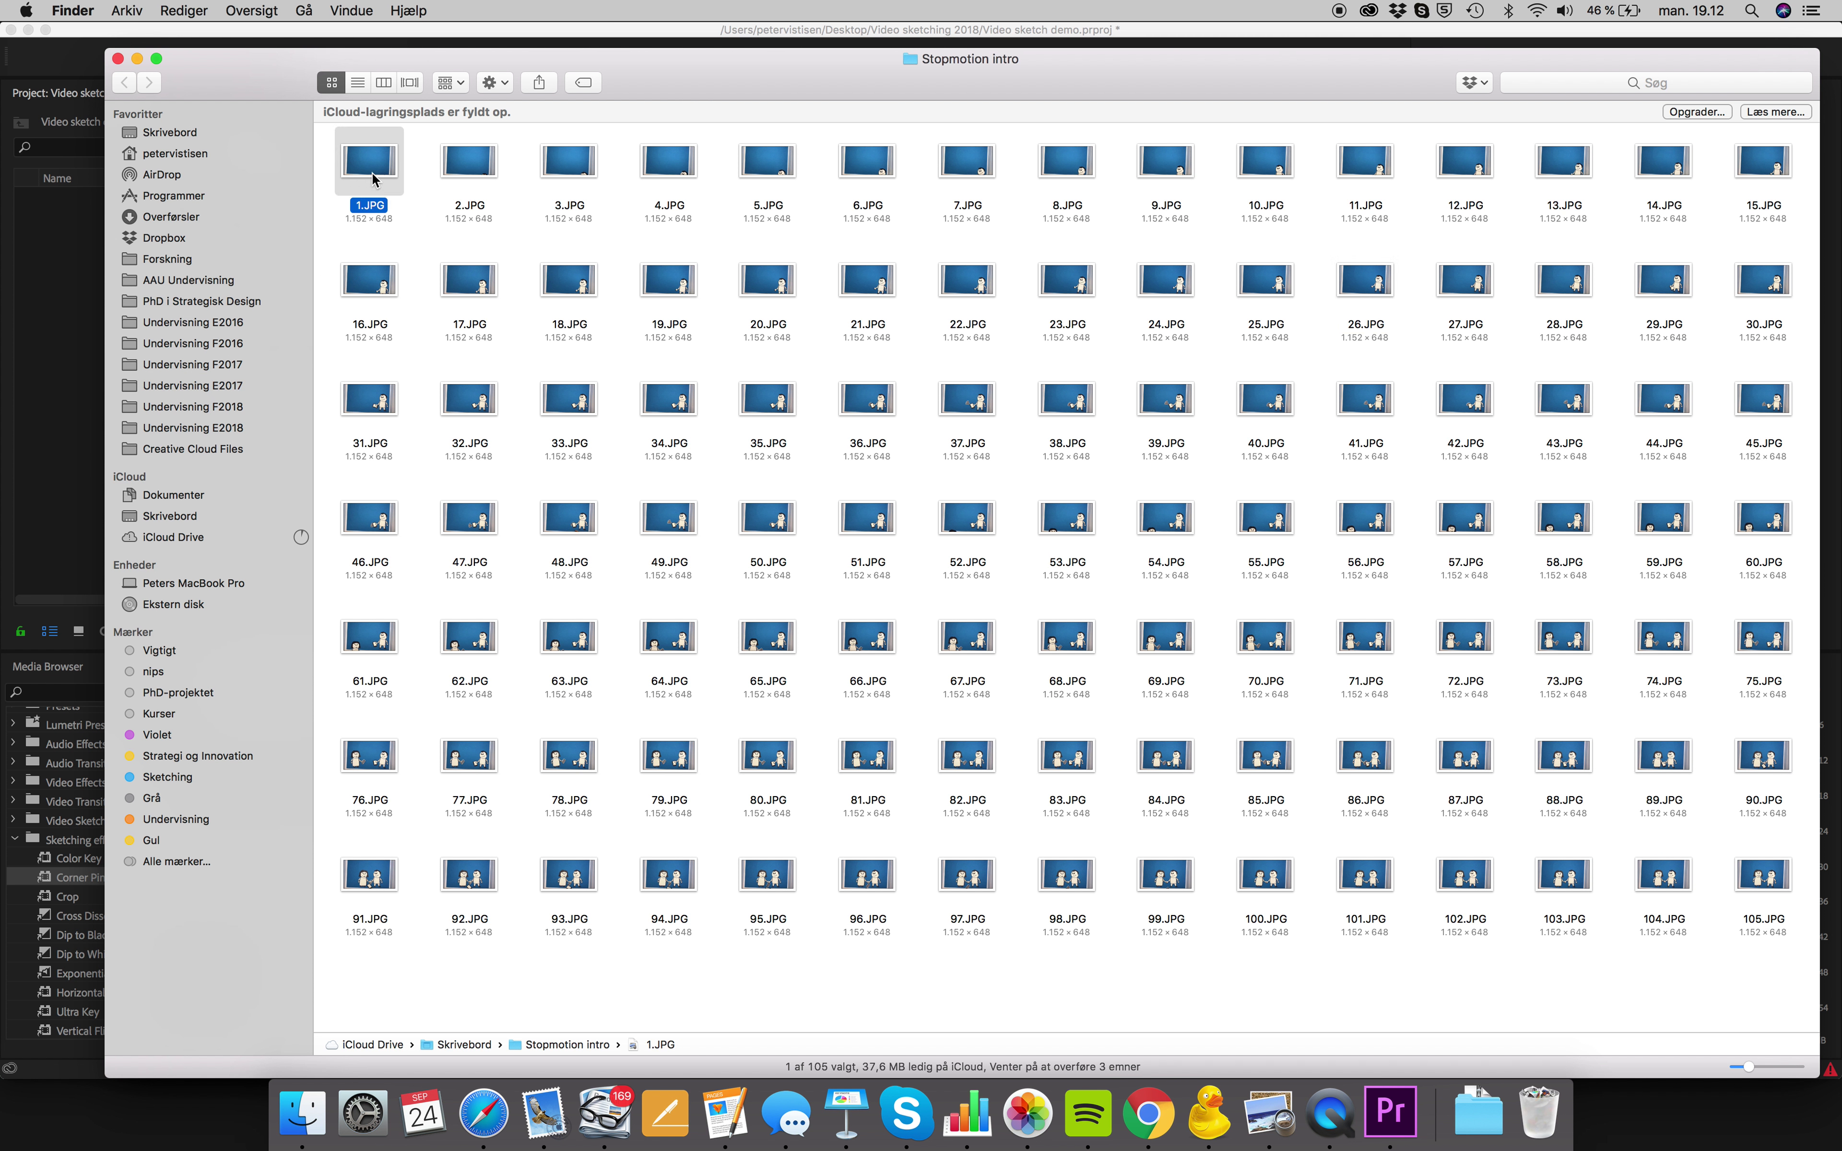
{"action": "left_click_drag", "start_coordinate": [330, 129], "coordinate": [1769, 931]}
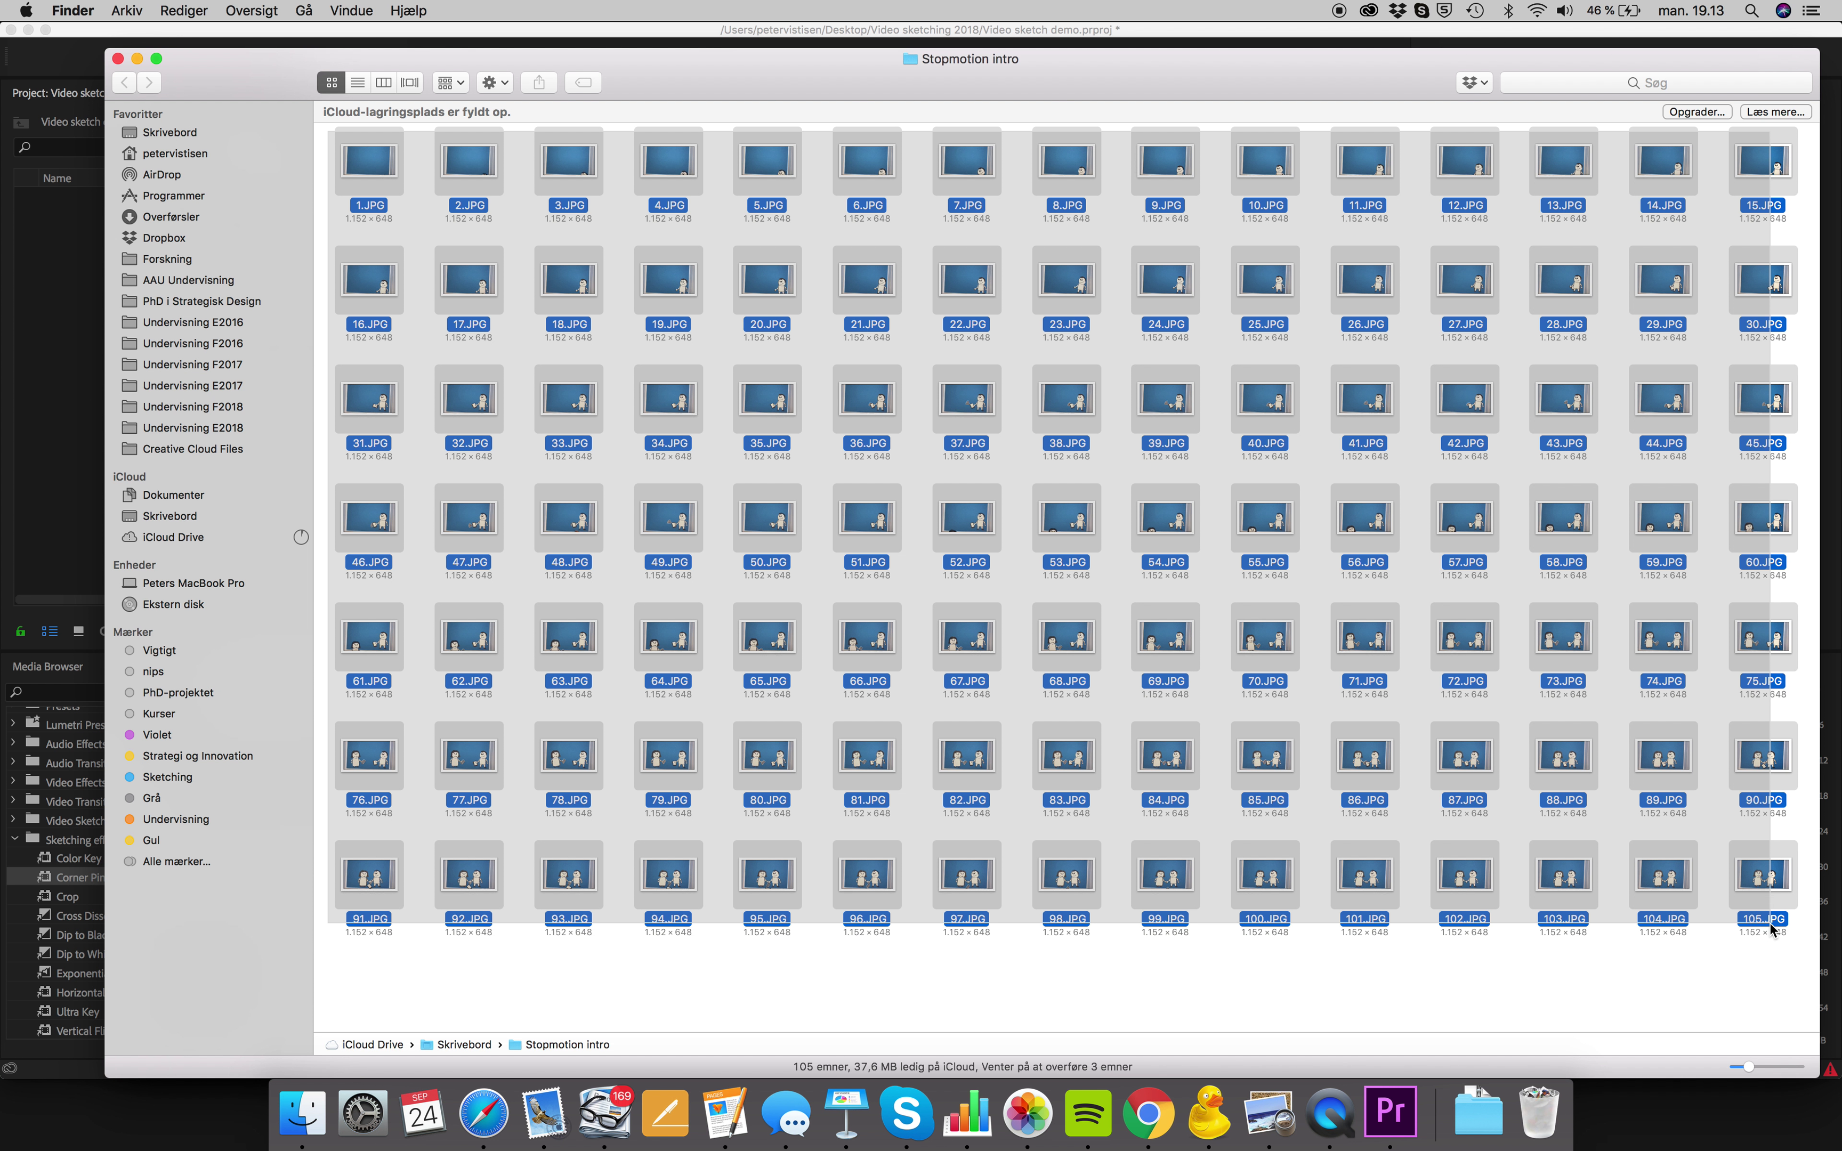
{"action": "left_click", "coordinate": [1776, 952]}
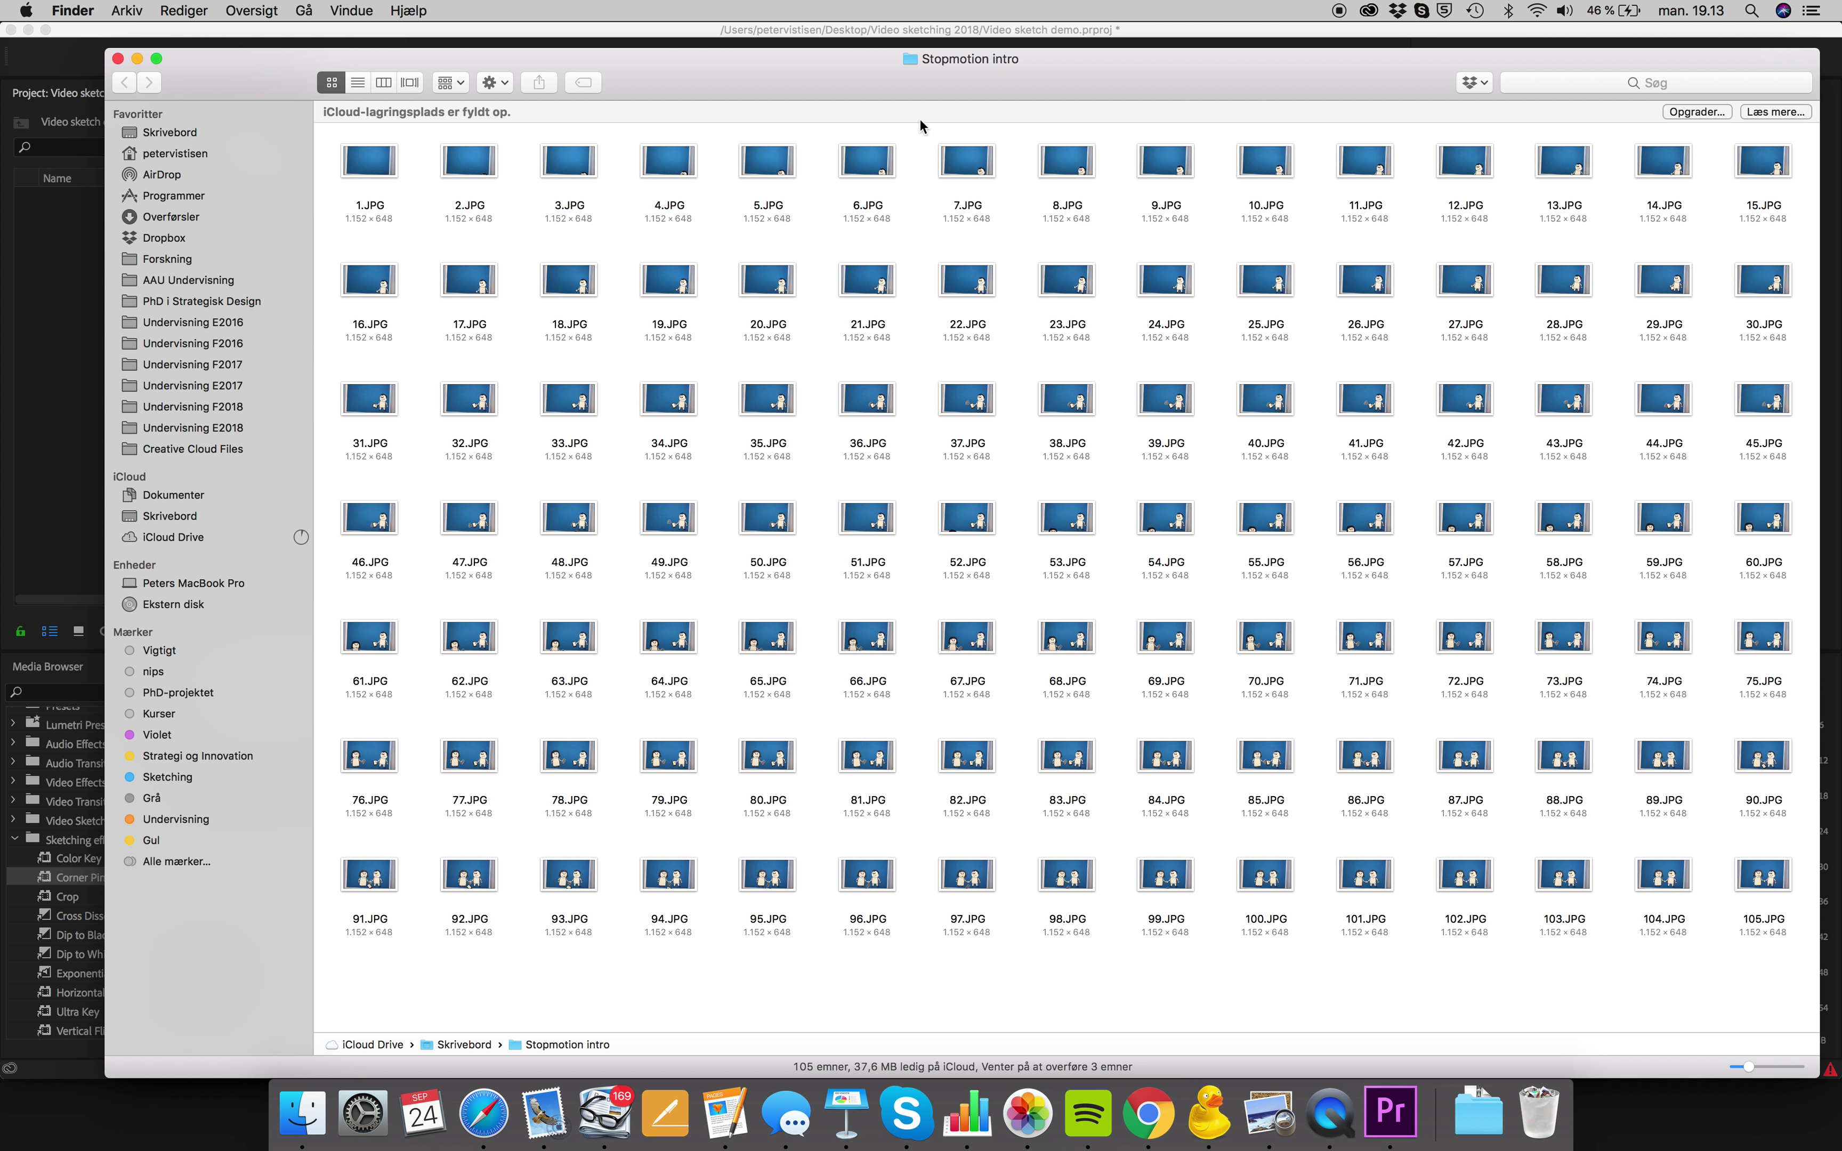
{"action": "left_click", "coordinate": [1073, 166]}
{"action": "left_click", "coordinate": [374, 183]}
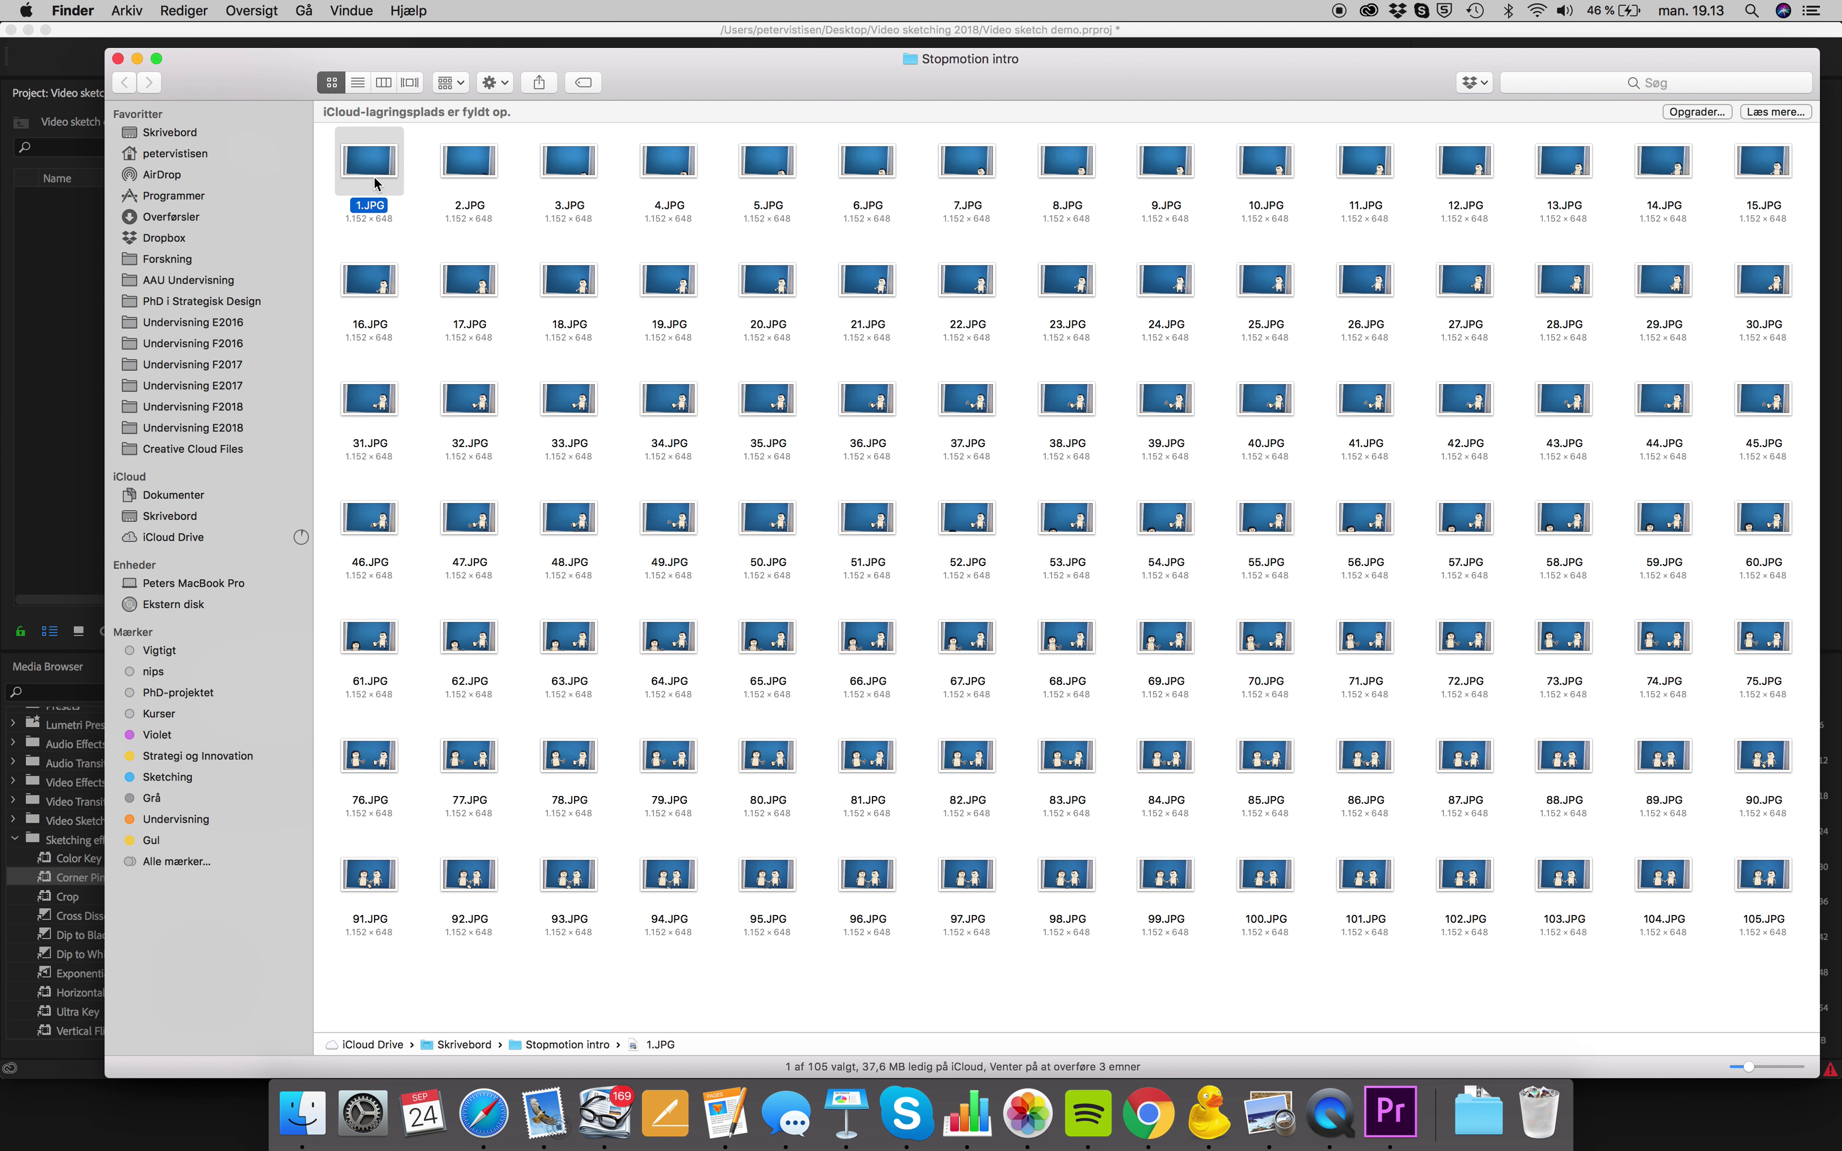
{"action": "left_click", "coordinate": [323, 163]}
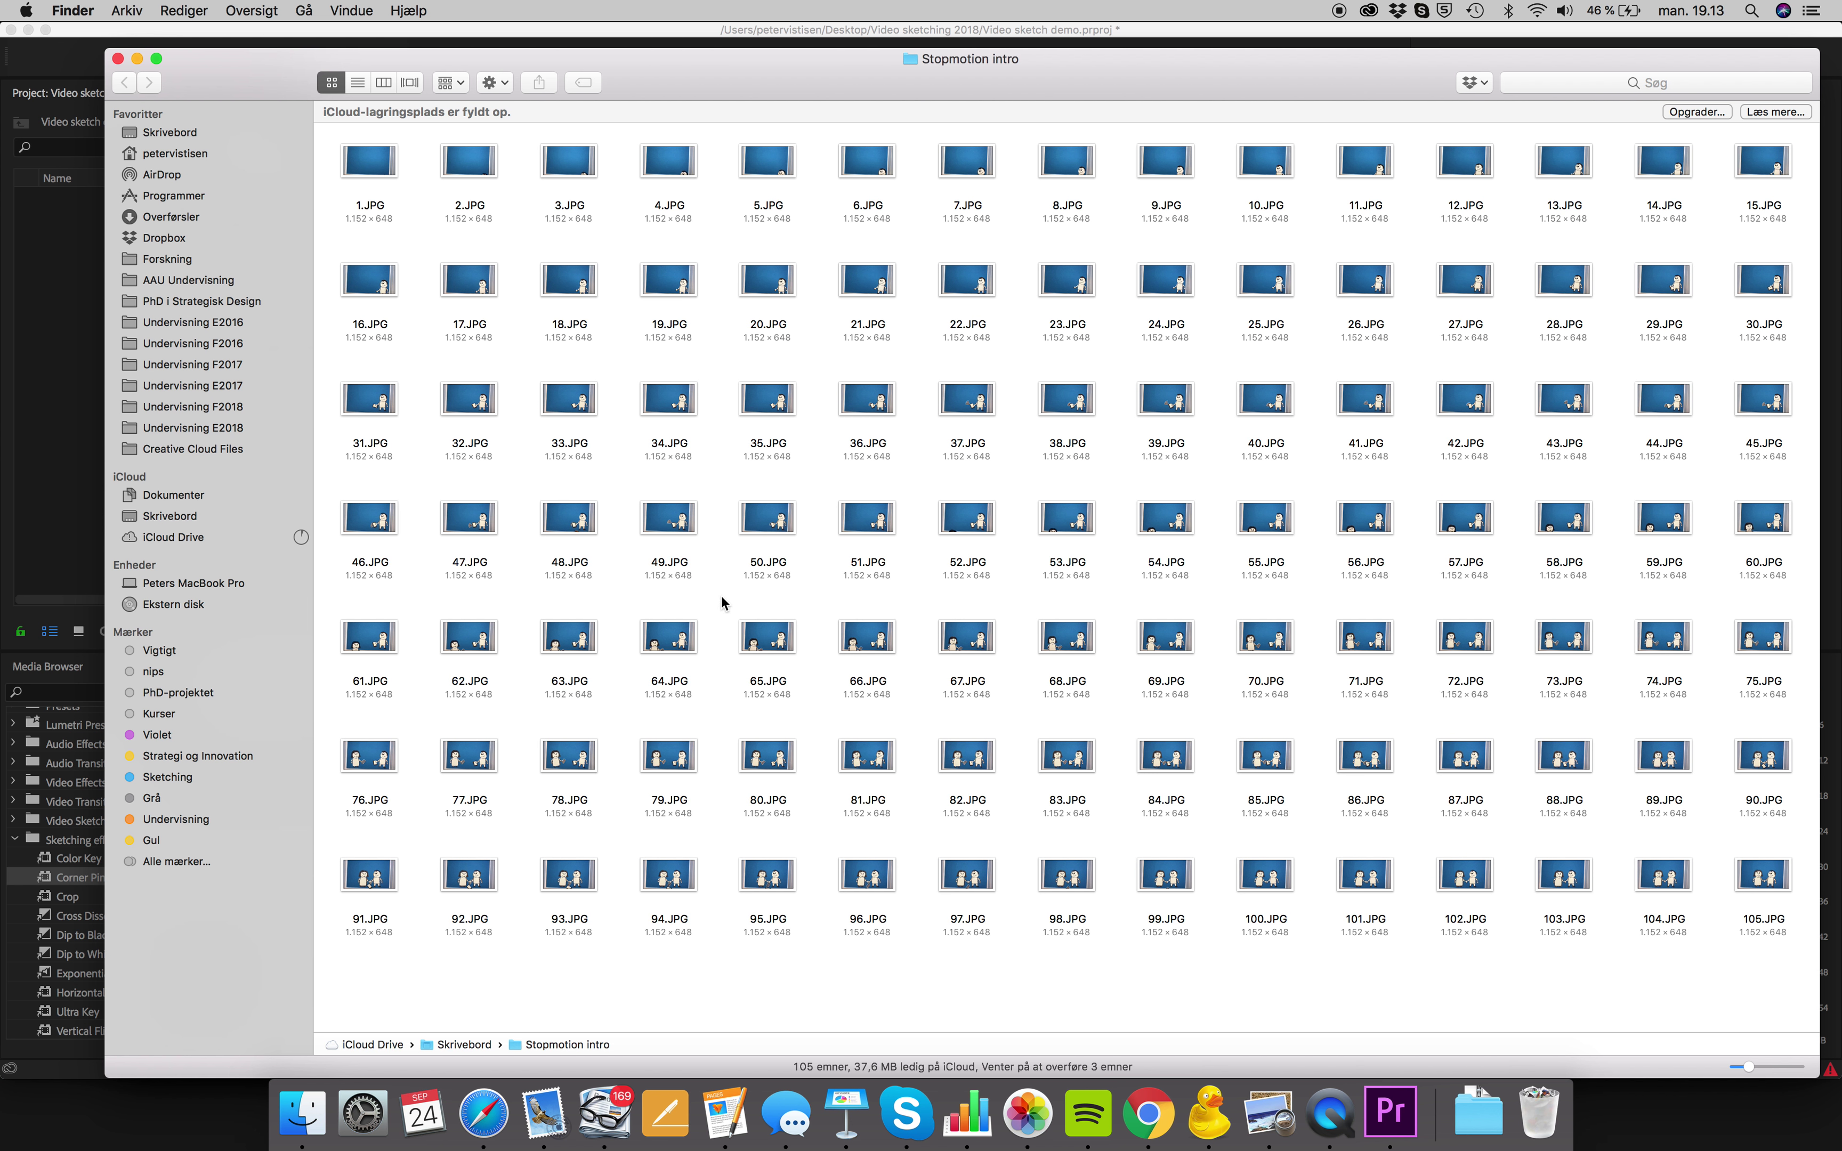
{"action": "left_click", "coordinate": [376, 171]}
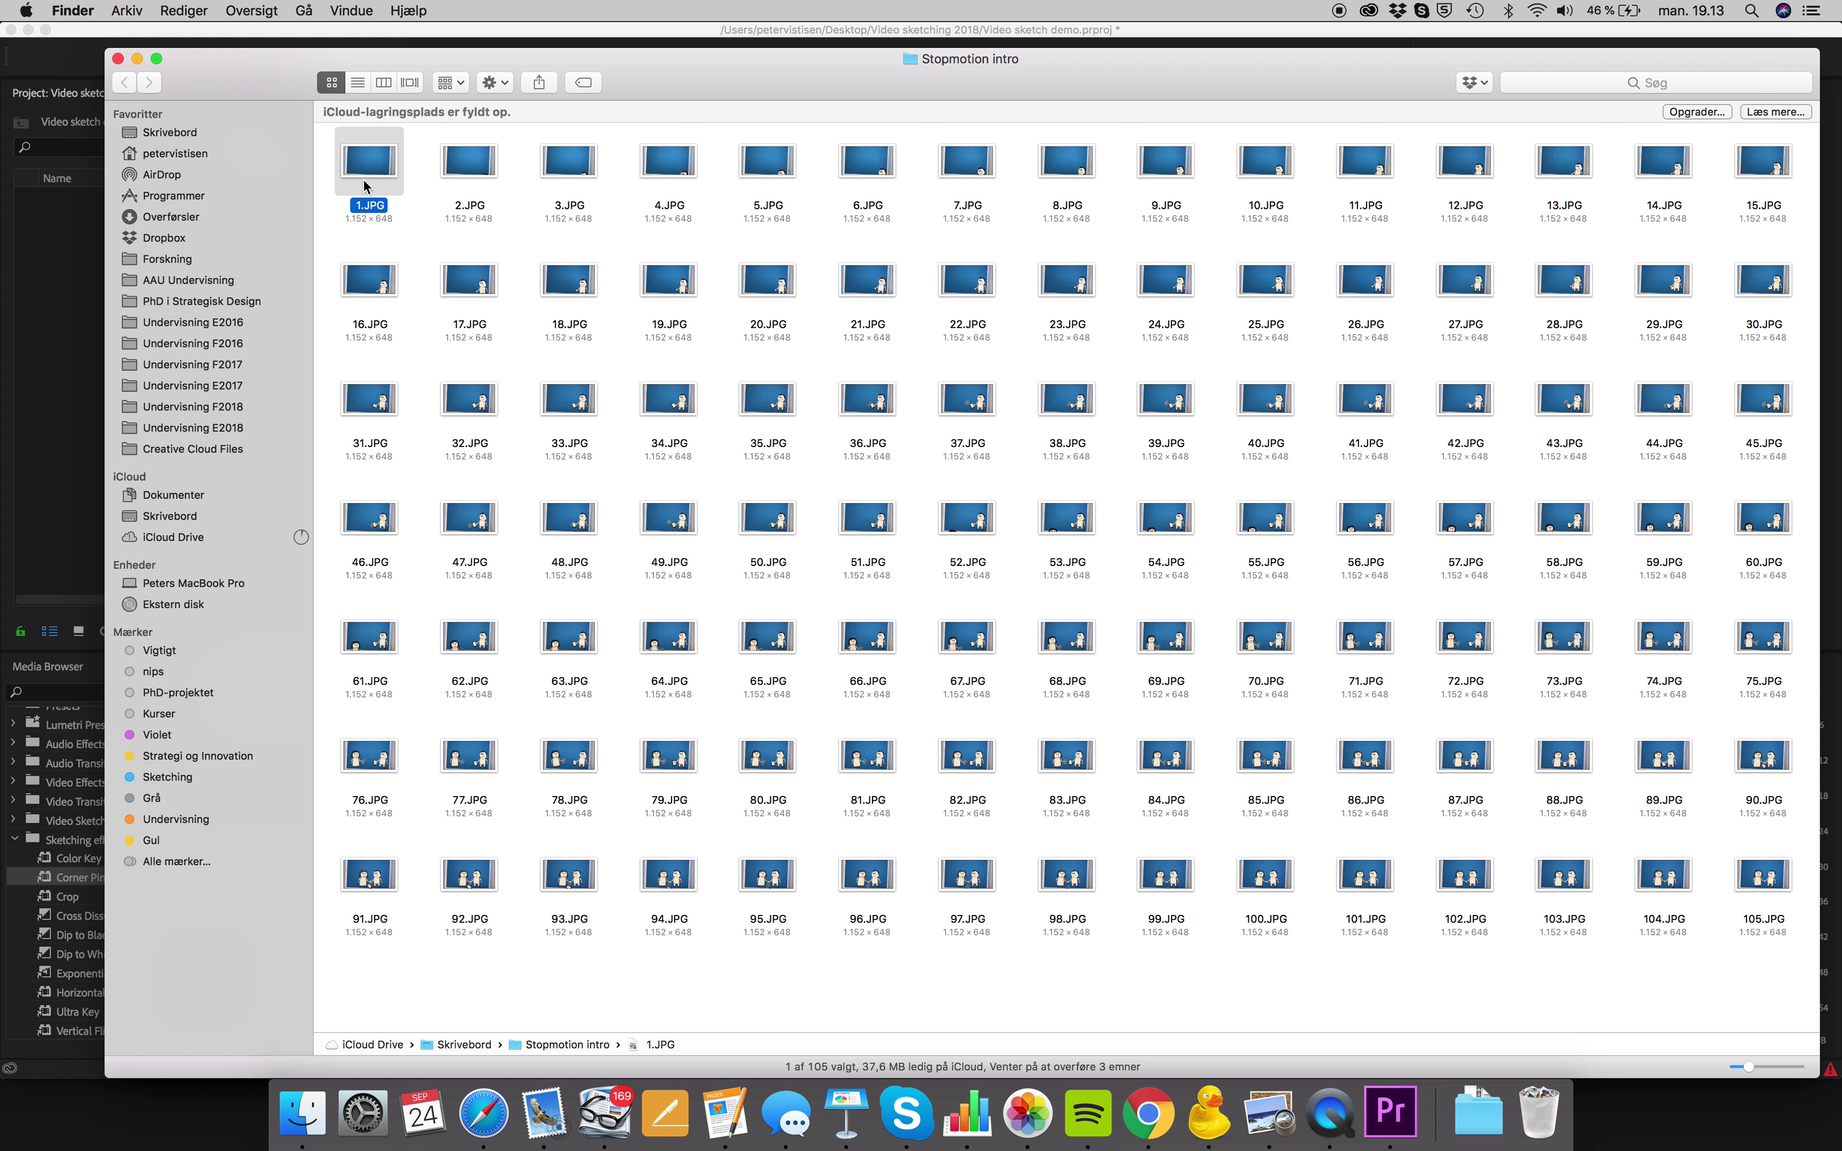
Step: Batch-rename all photos in the folder by name and index, with an empty custom name and numbering from 1, and minimise the Finder window
{"action": "left_click", "coordinate": [328, 156]}
{"action": "left_click_drag", "start_coordinate": [319, 128], "coordinate": [1788, 943]}
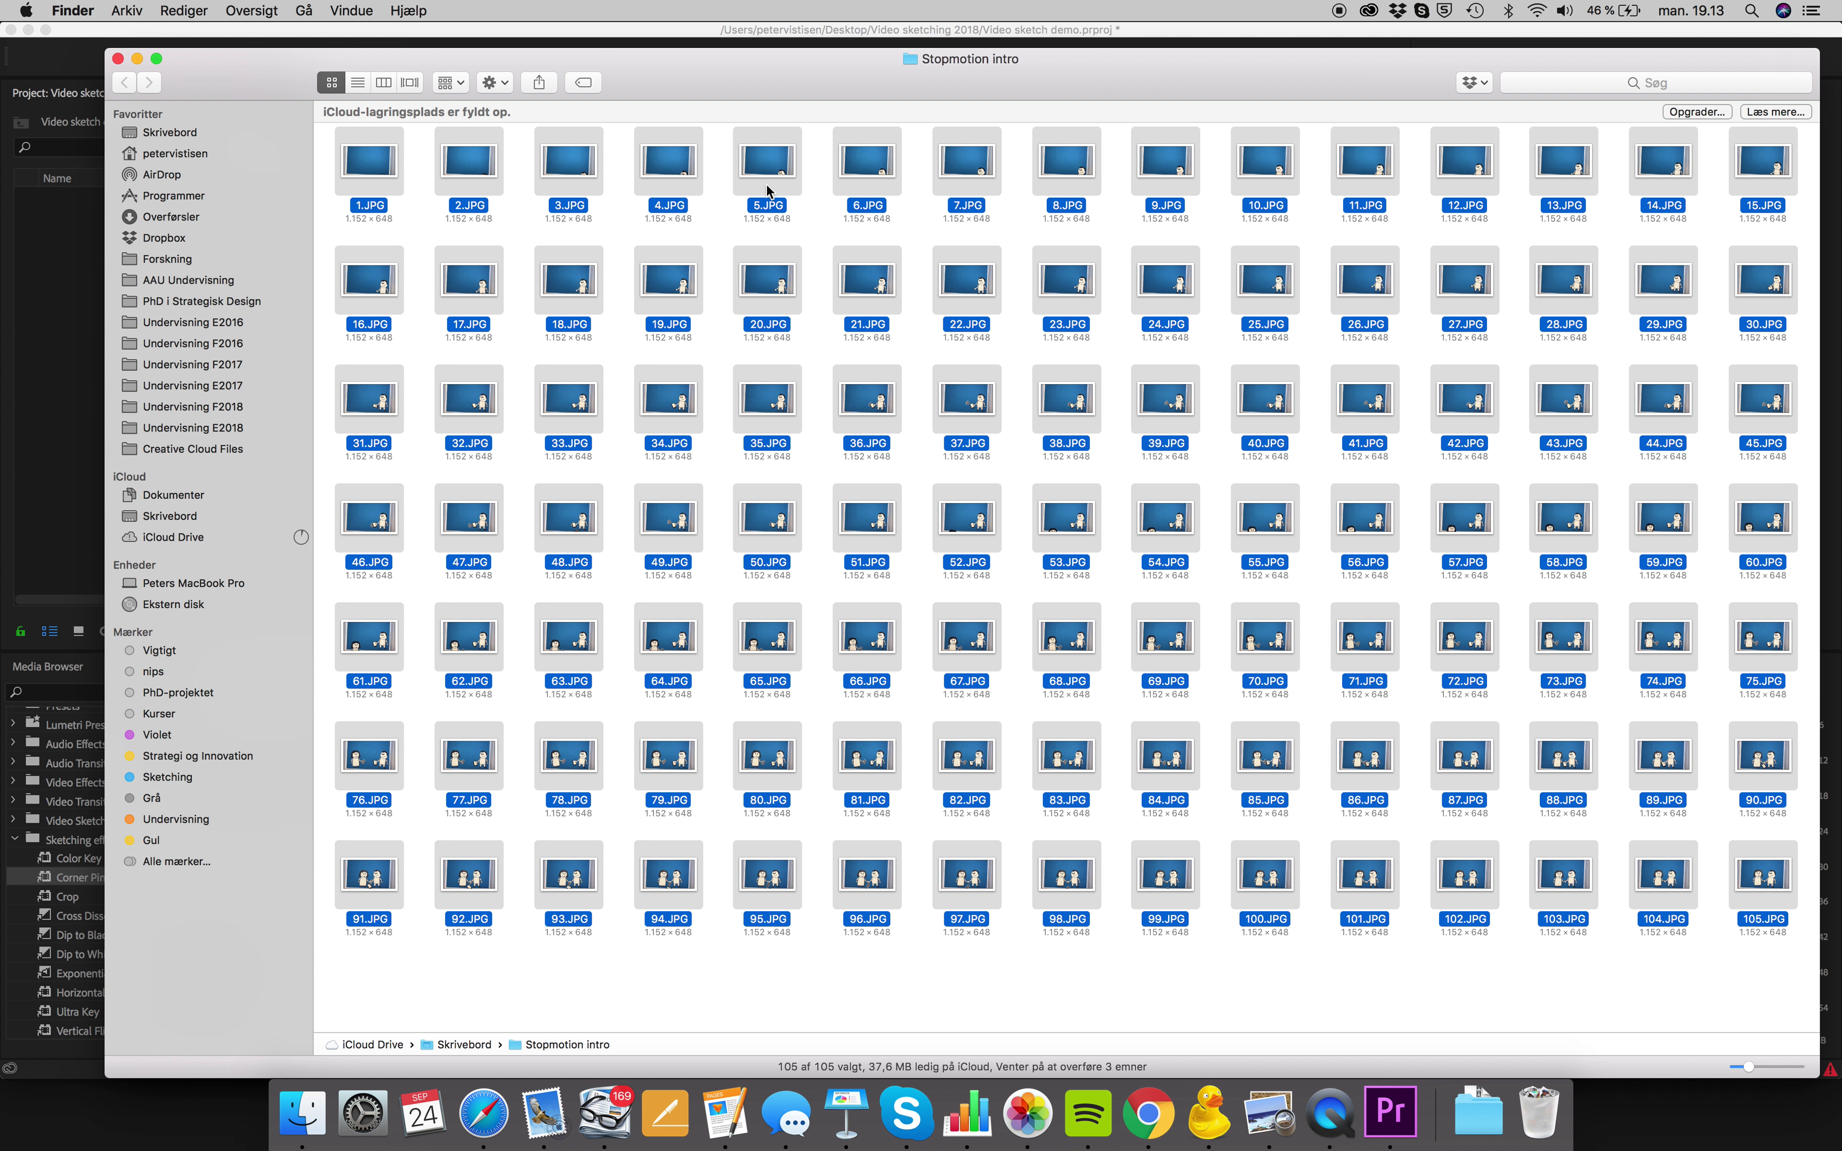
{"action": "right_click", "coordinate": [751, 155]}
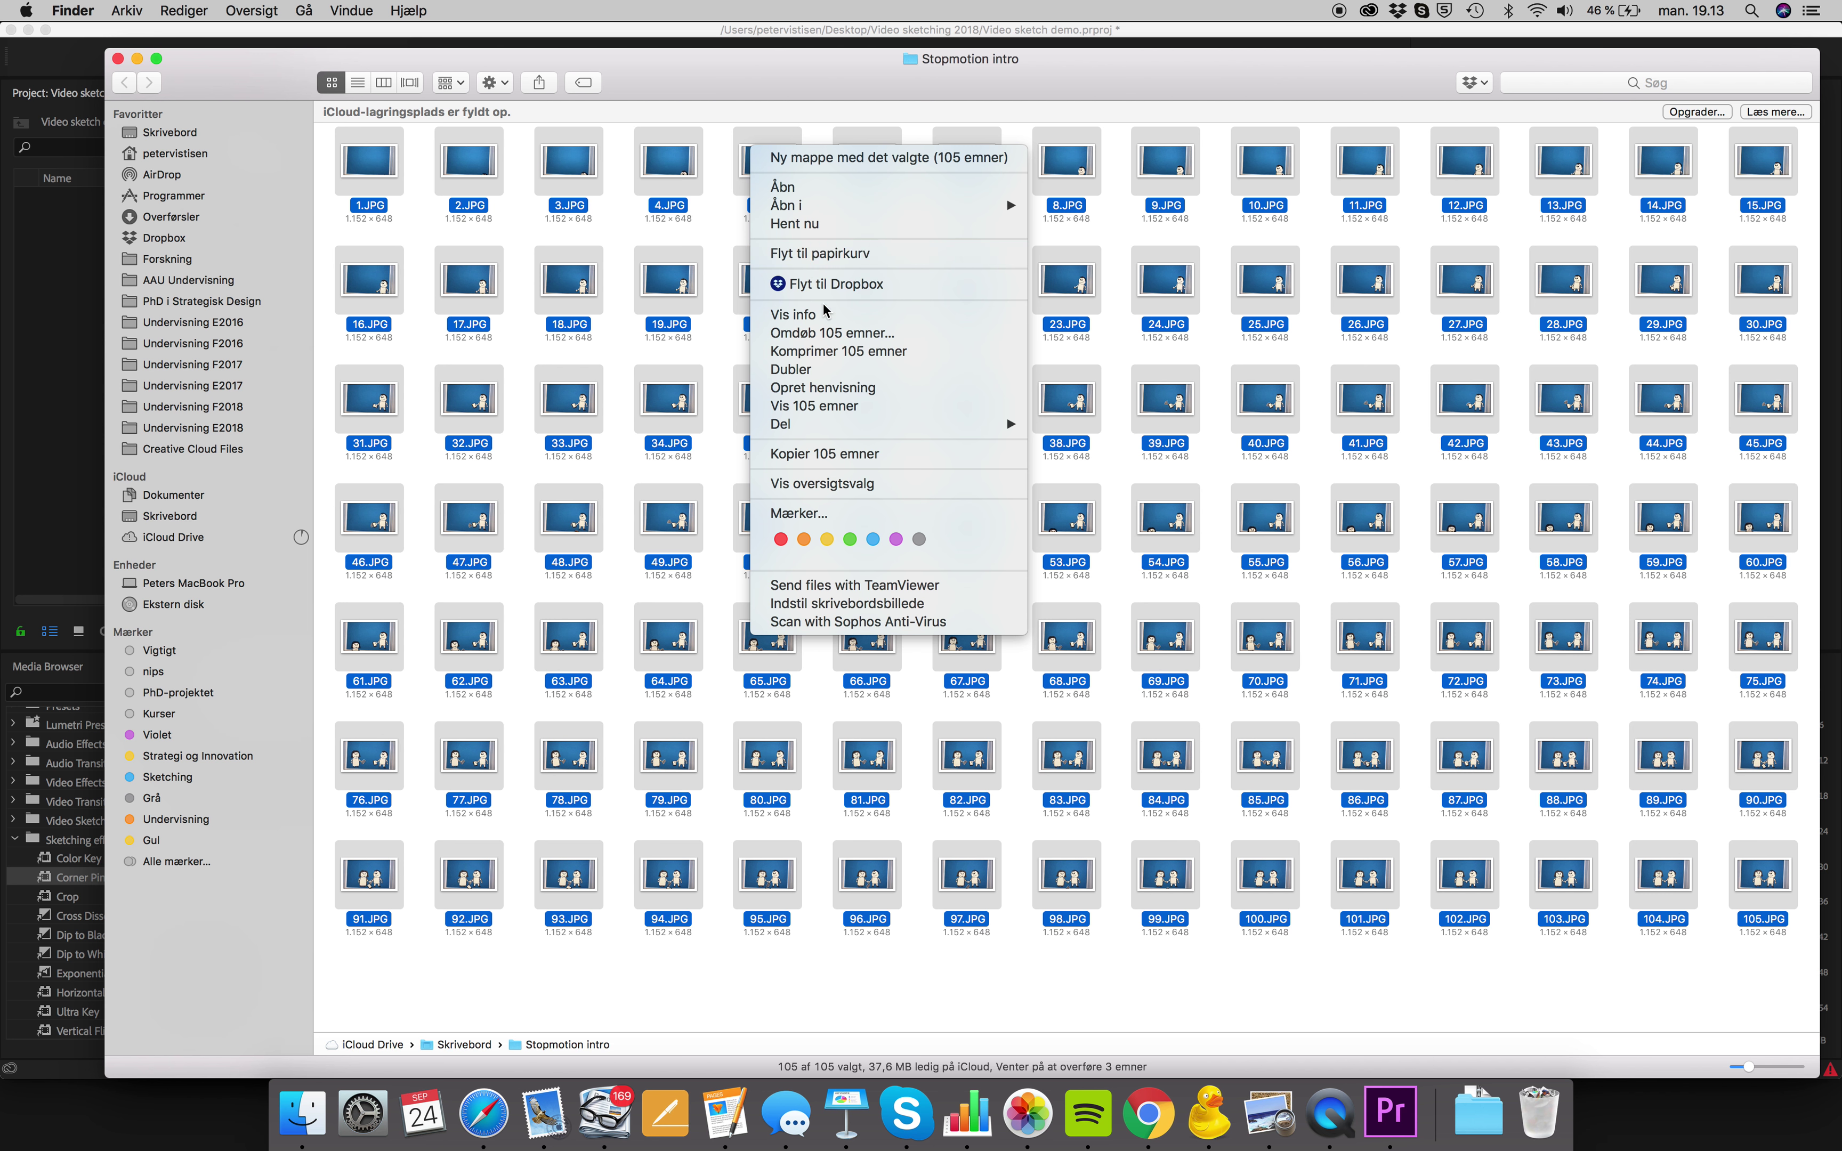
{"action": "left_click", "coordinate": [831, 335]}
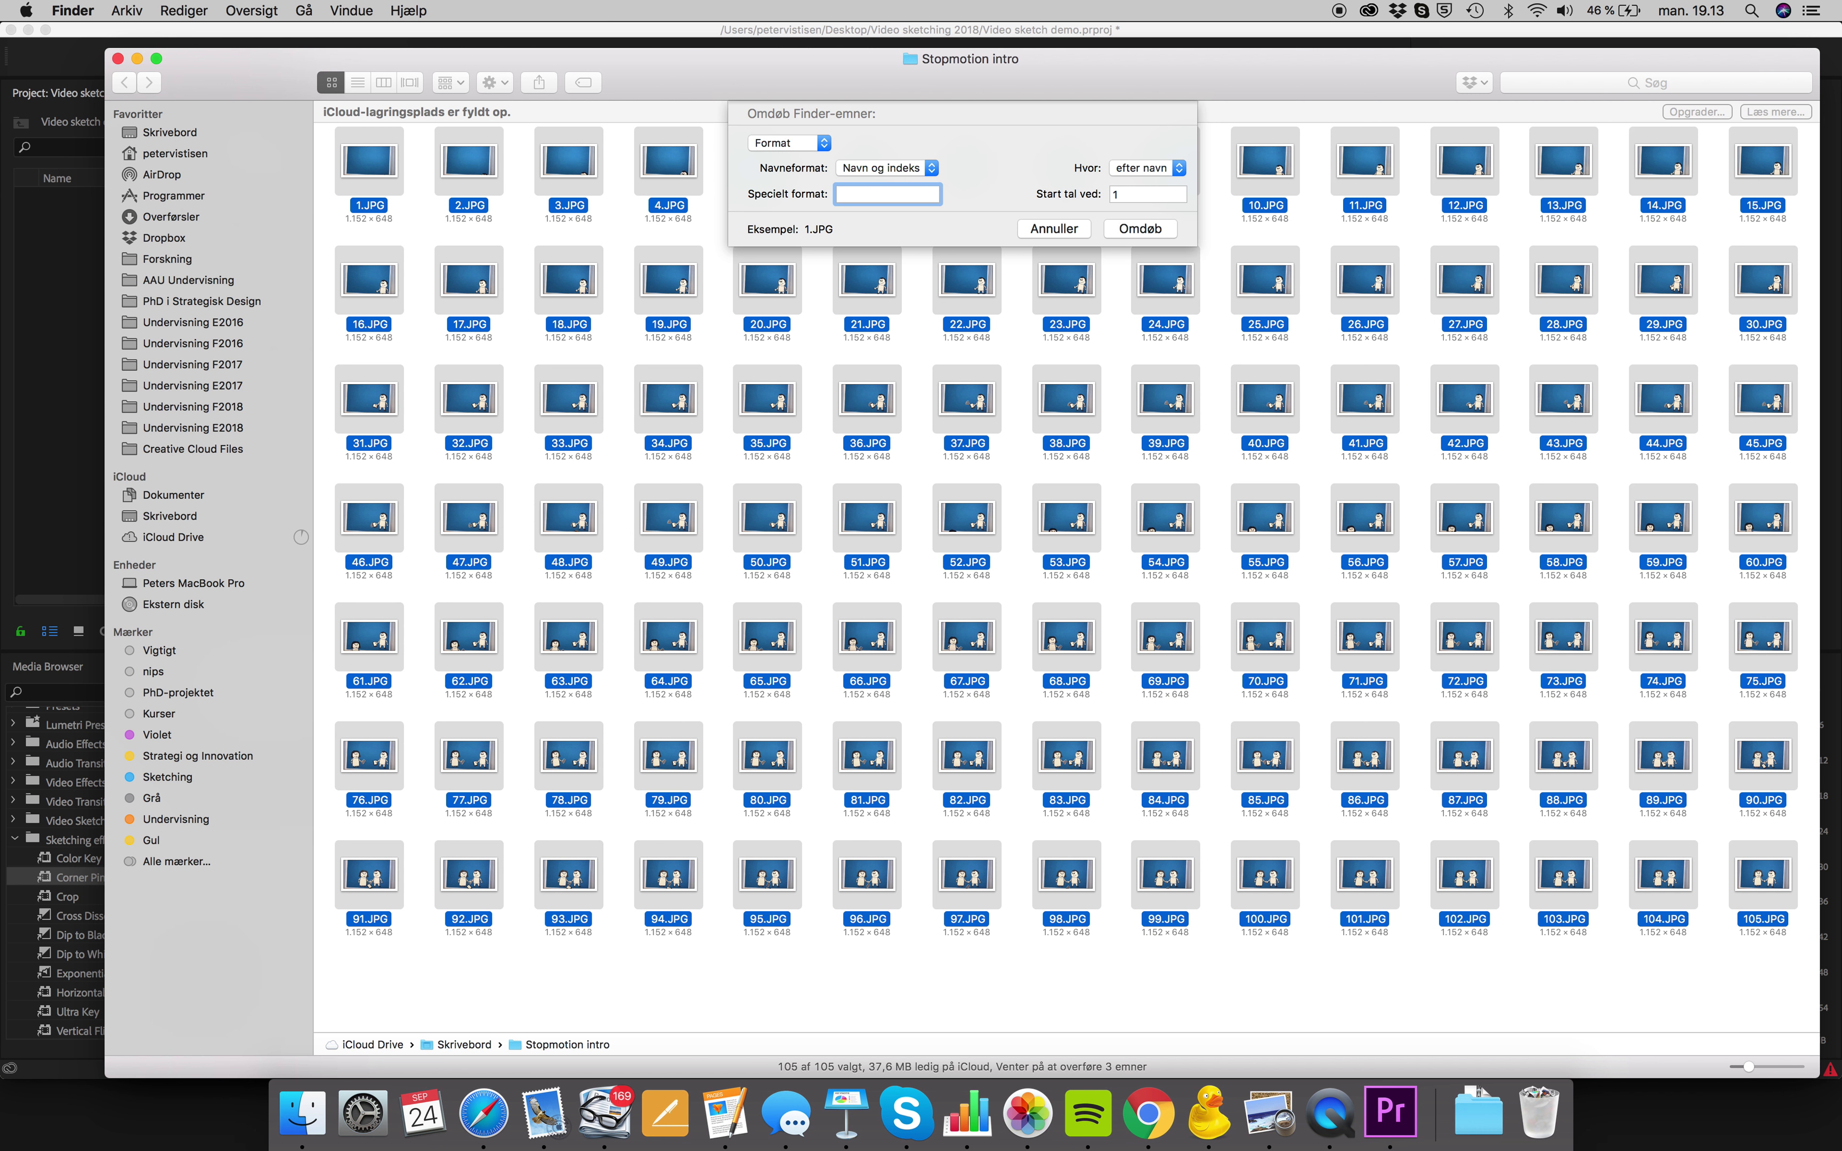
{"action": "left_click", "coordinate": [1111, 192]}
{"action": "left_click", "coordinate": [899, 196]}
{"action": "left_click", "coordinate": [795, 197]}
{"action": "type", "text": "1"}
{"action": "key", "text": "BackSpace"}
{"action": "left_click", "coordinate": [1139, 228]}
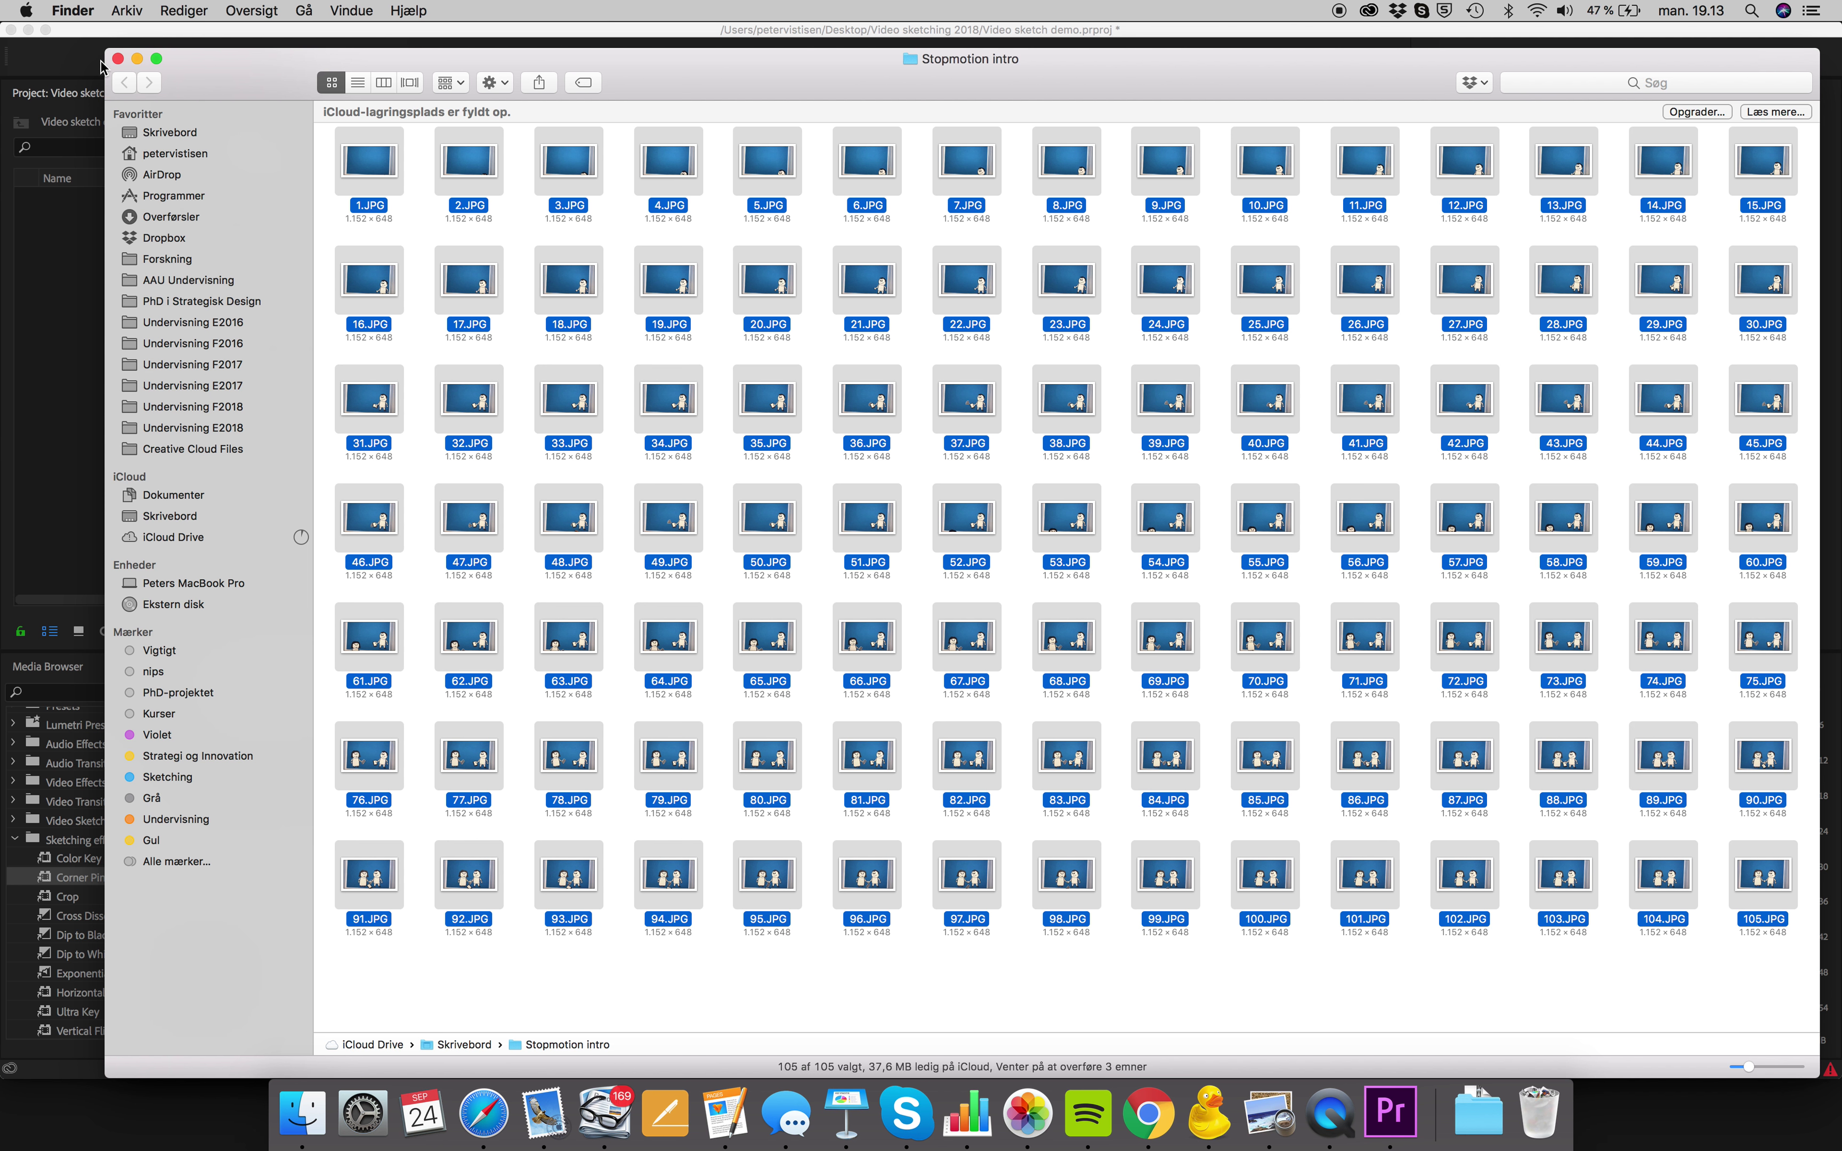
{"action": "left_click", "coordinate": [137, 59]}
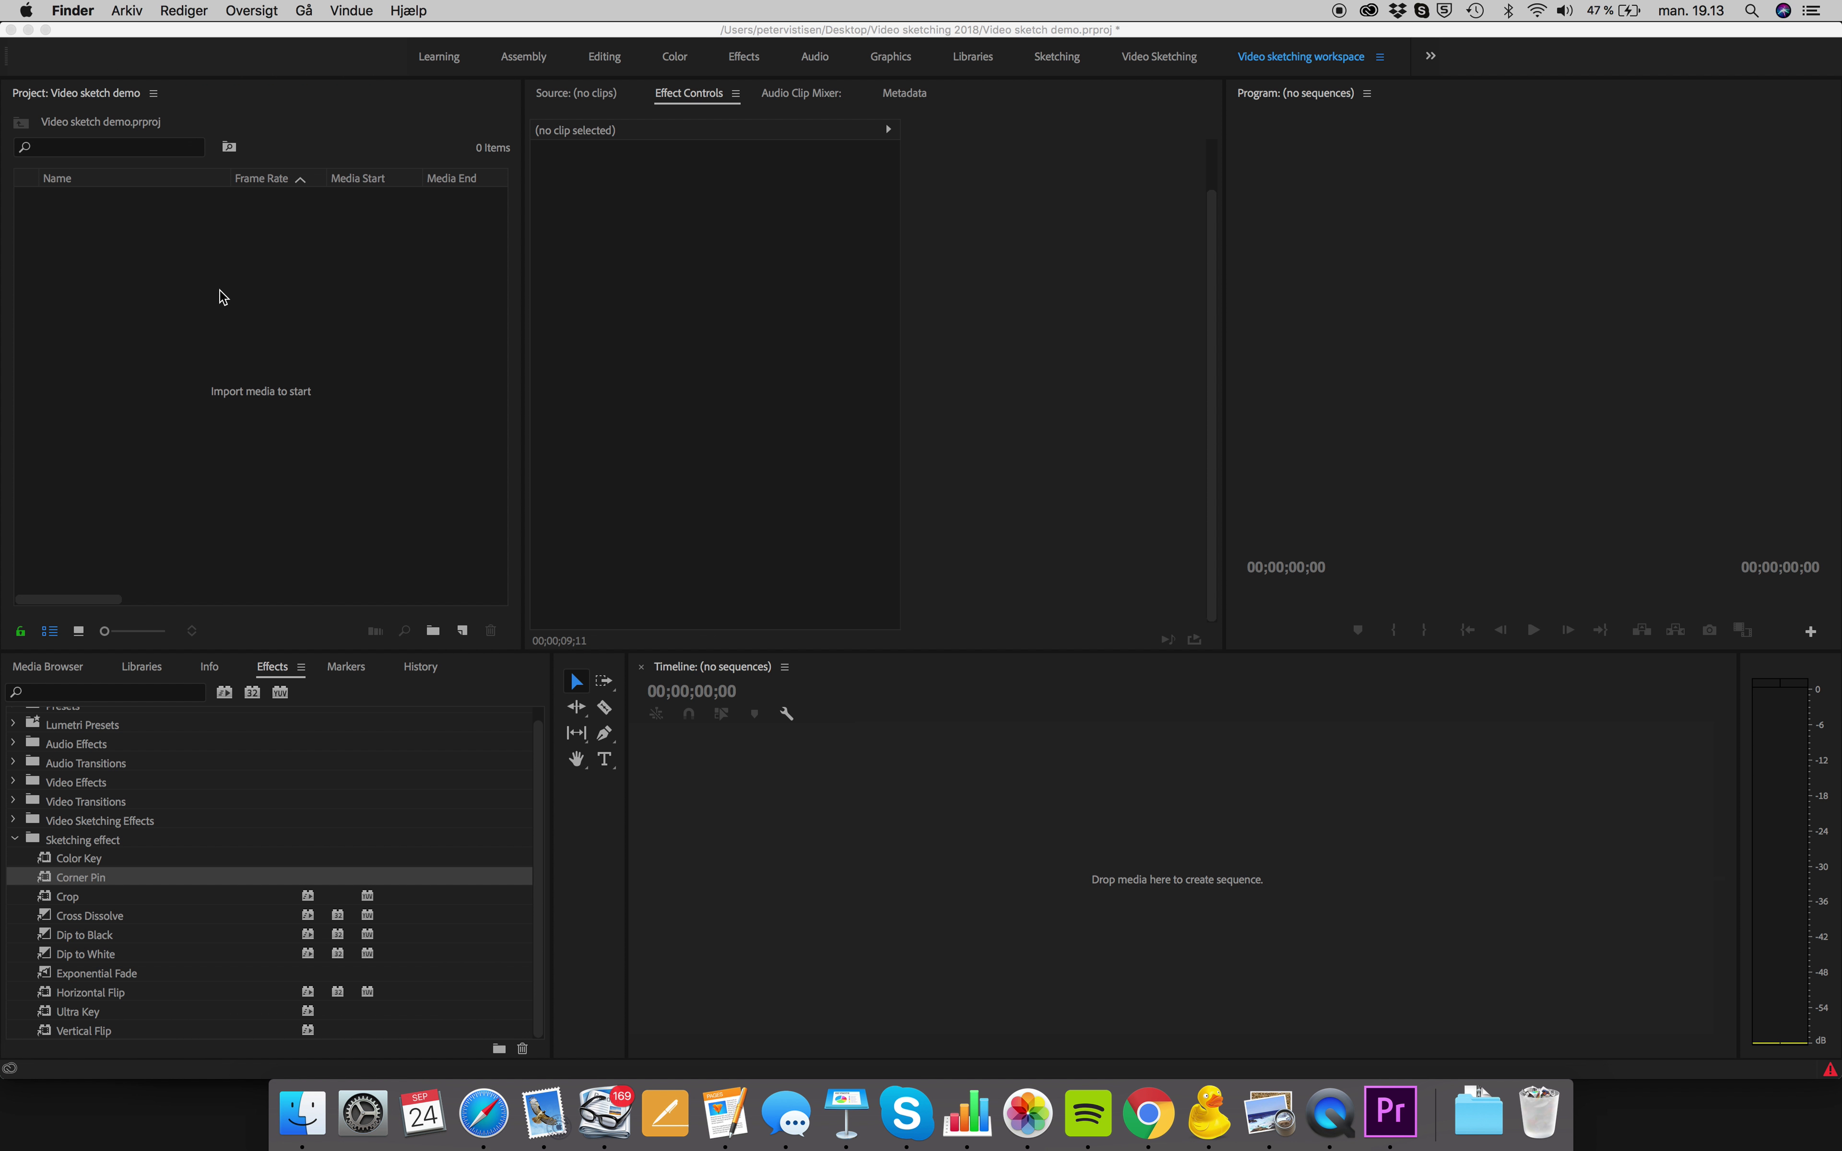
Step: Import the whole Stopmotion intro folder from the Desktop into the Premiere Pro project
{"action": "left_click", "coordinate": [227, 356]}
{"action": "double_click", "coordinate": [227, 357]}
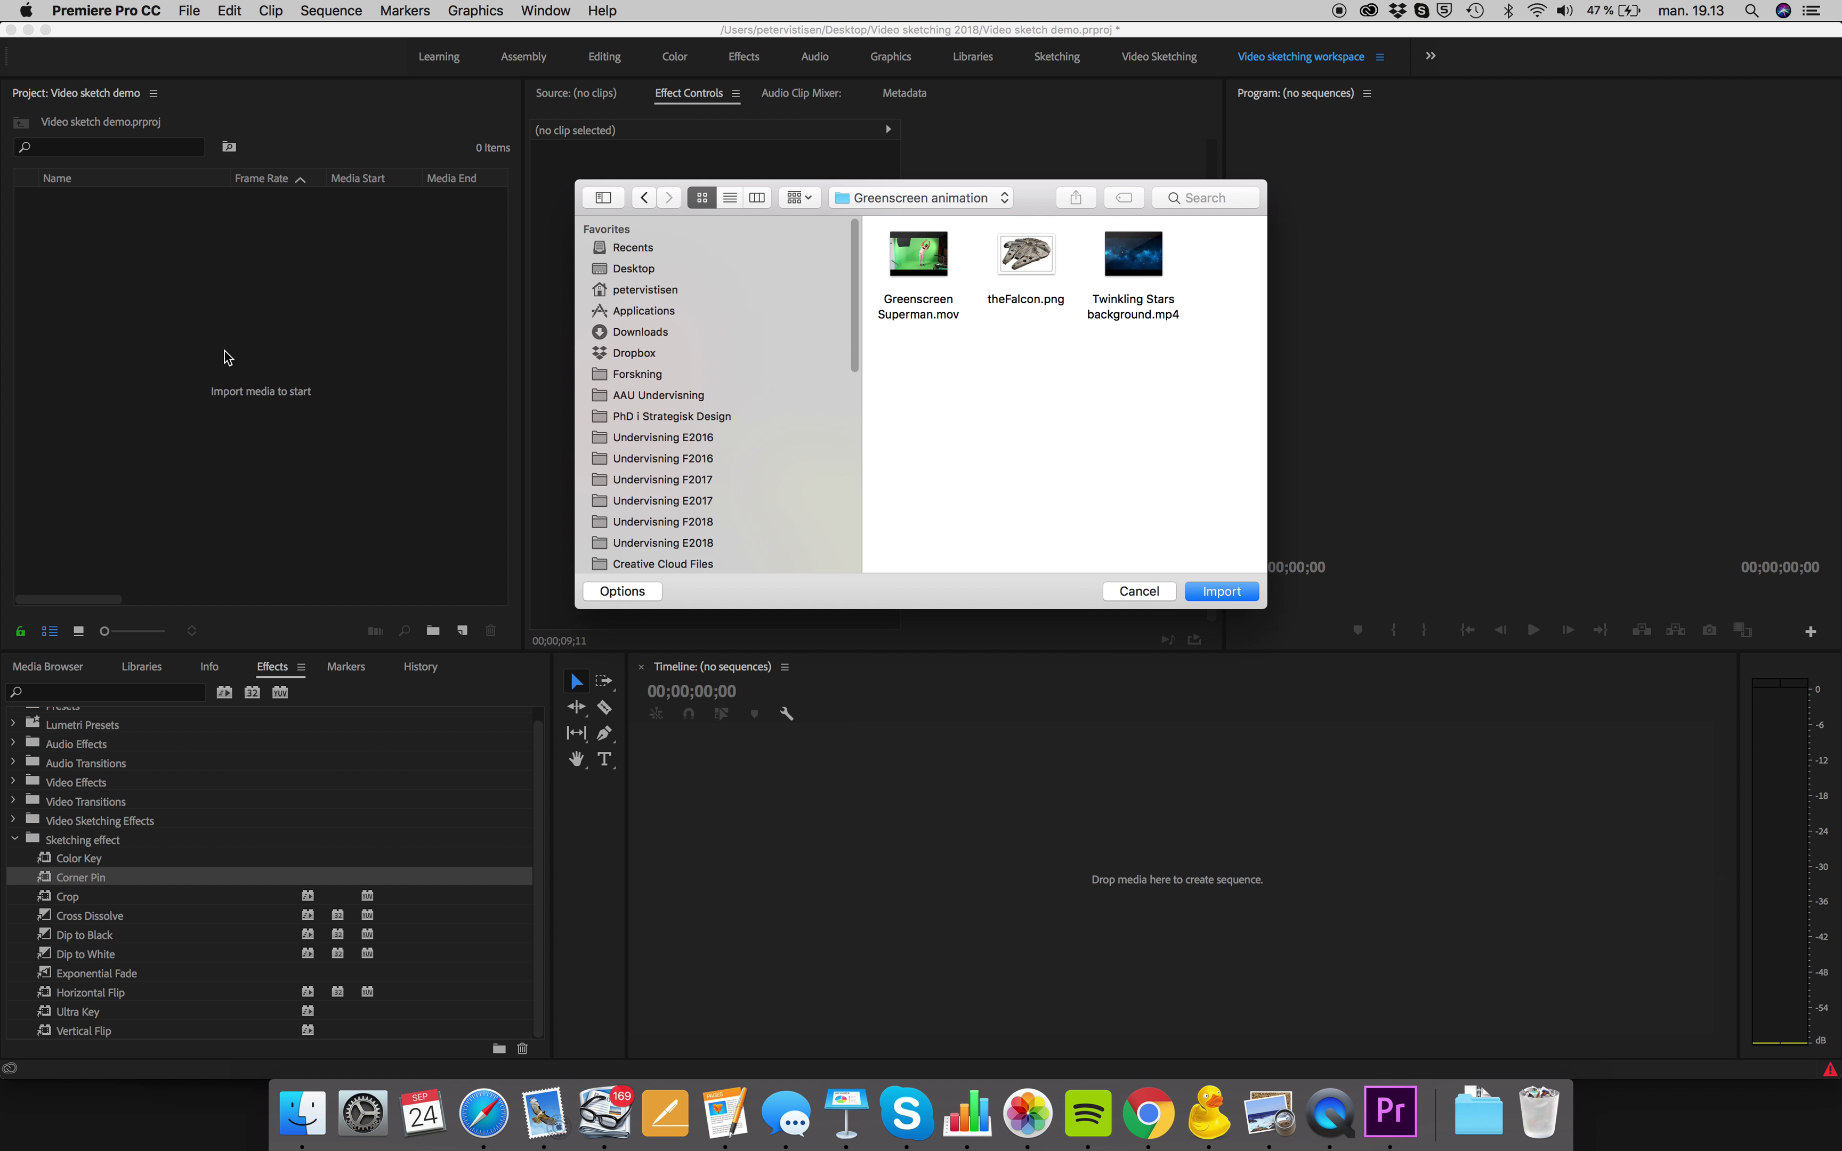
{"action": "left_click", "coordinate": [643, 268]}
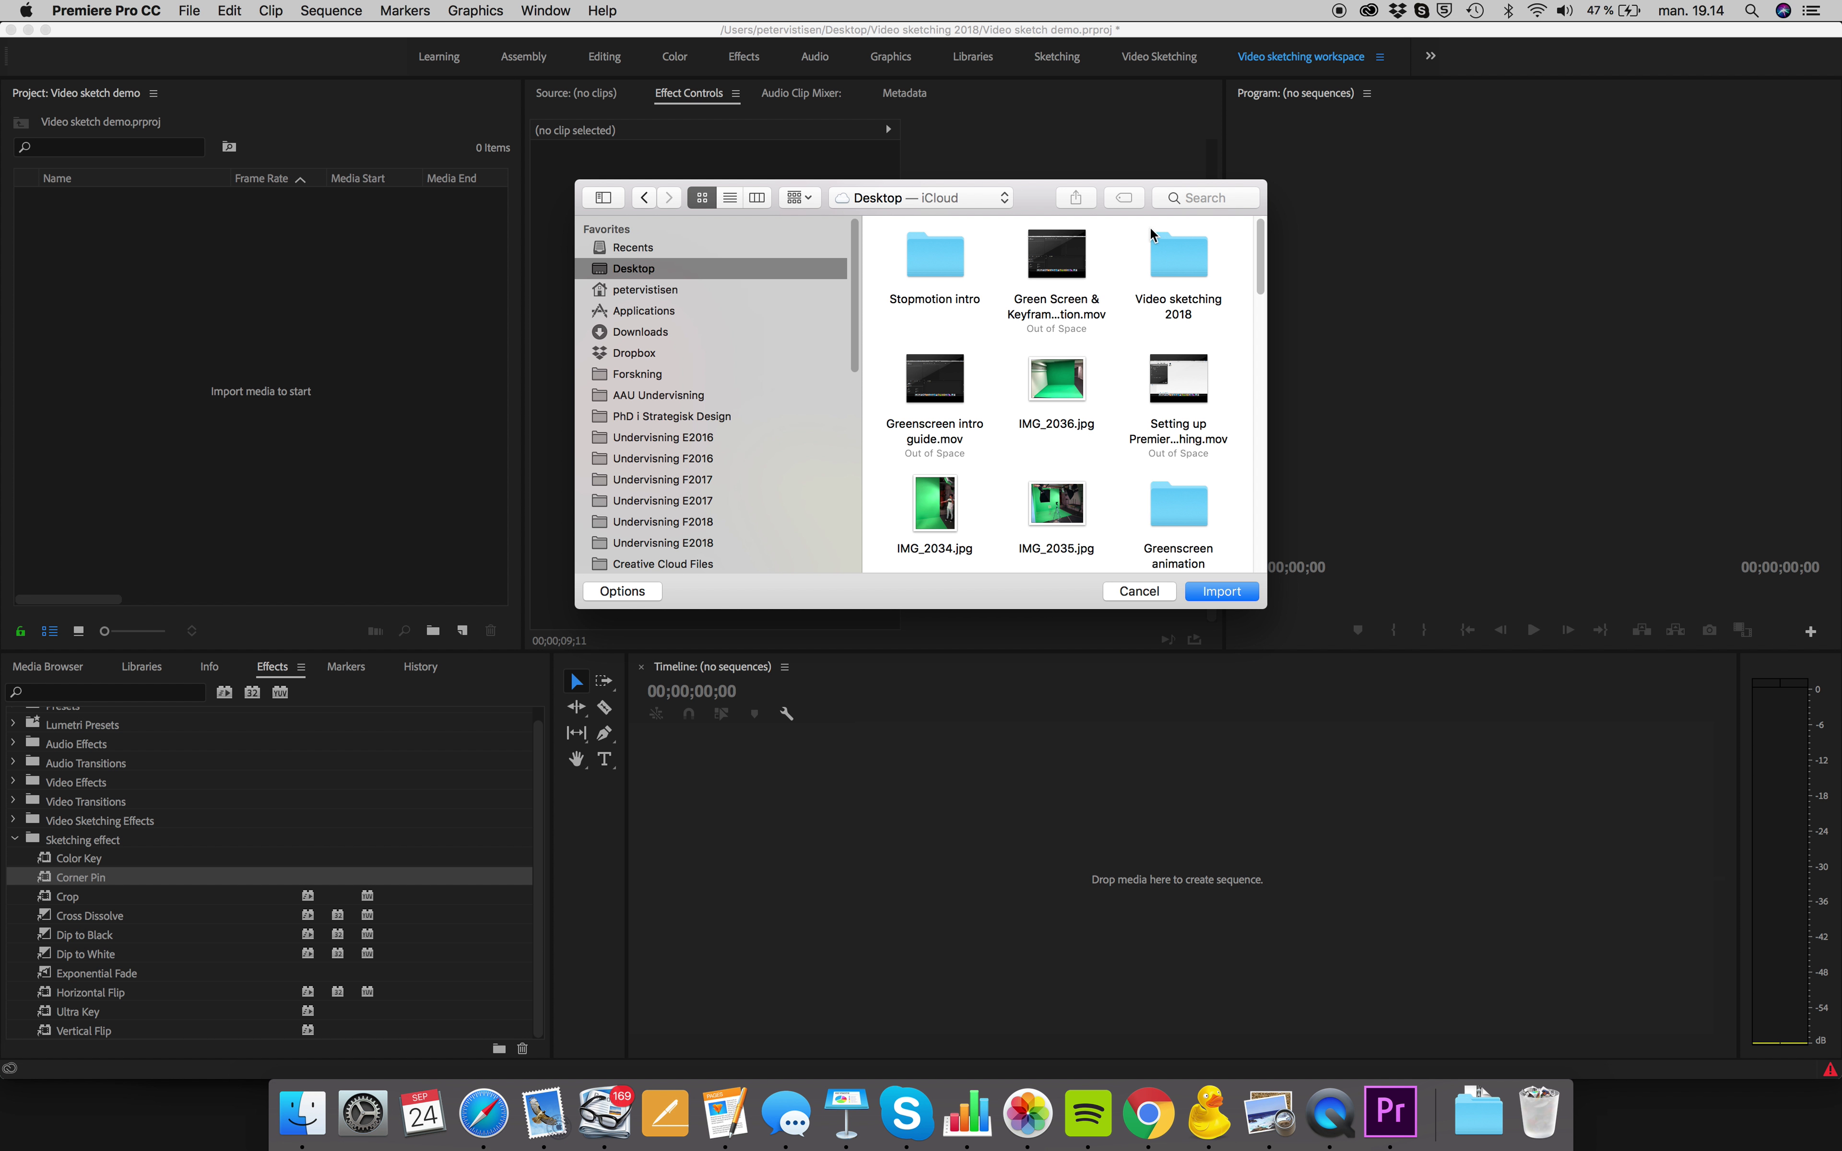
{"action": "scroll", "coordinate": [944, 255], "scroll_direction": "down", "scroll_amount": 2}
{"action": "scroll", "coordinate": [944, 255], "scroll_direction": "up", "scroll_amount": 2}
{"action": "double_click", "coordinate": [942, 254]}
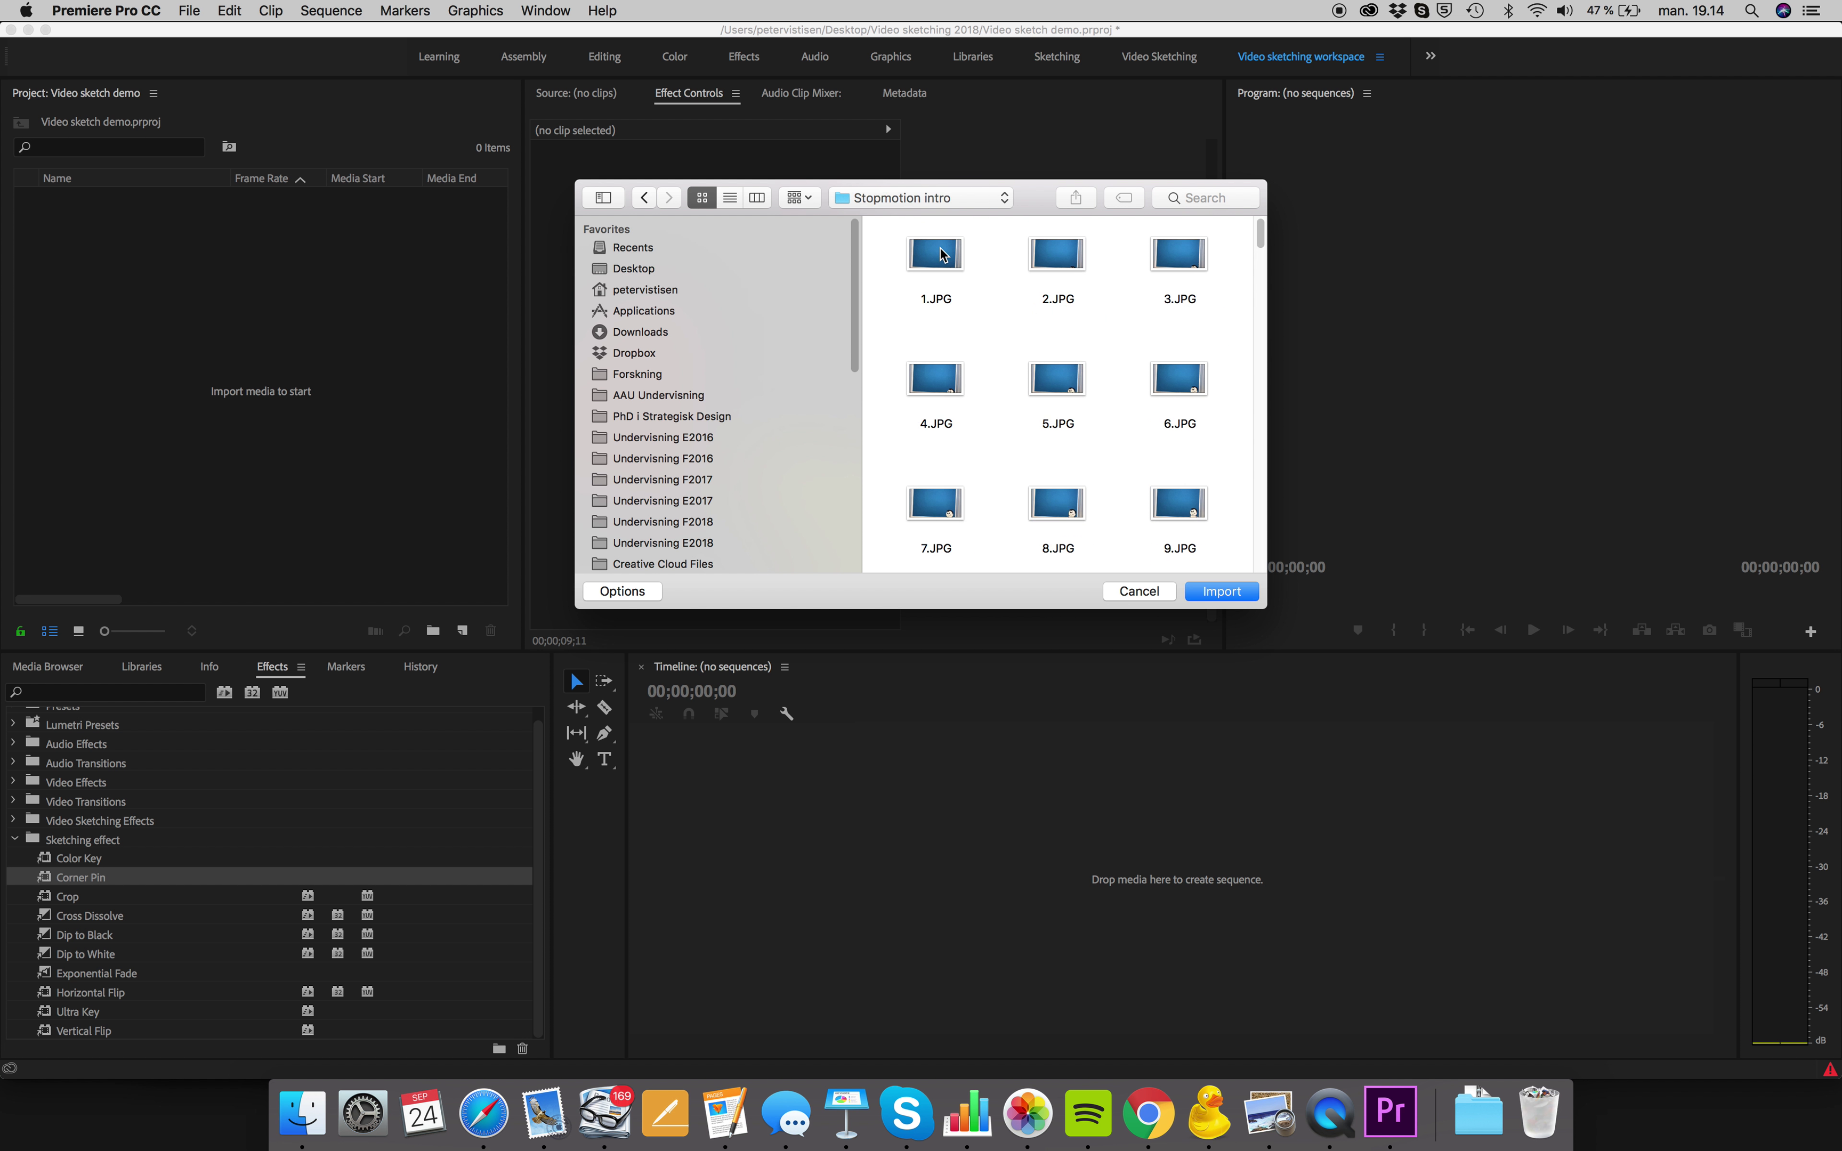
{"action": "scroll", "coordinate": [942, 255], "scroll_direction": "down", "scroll_amount": 20}
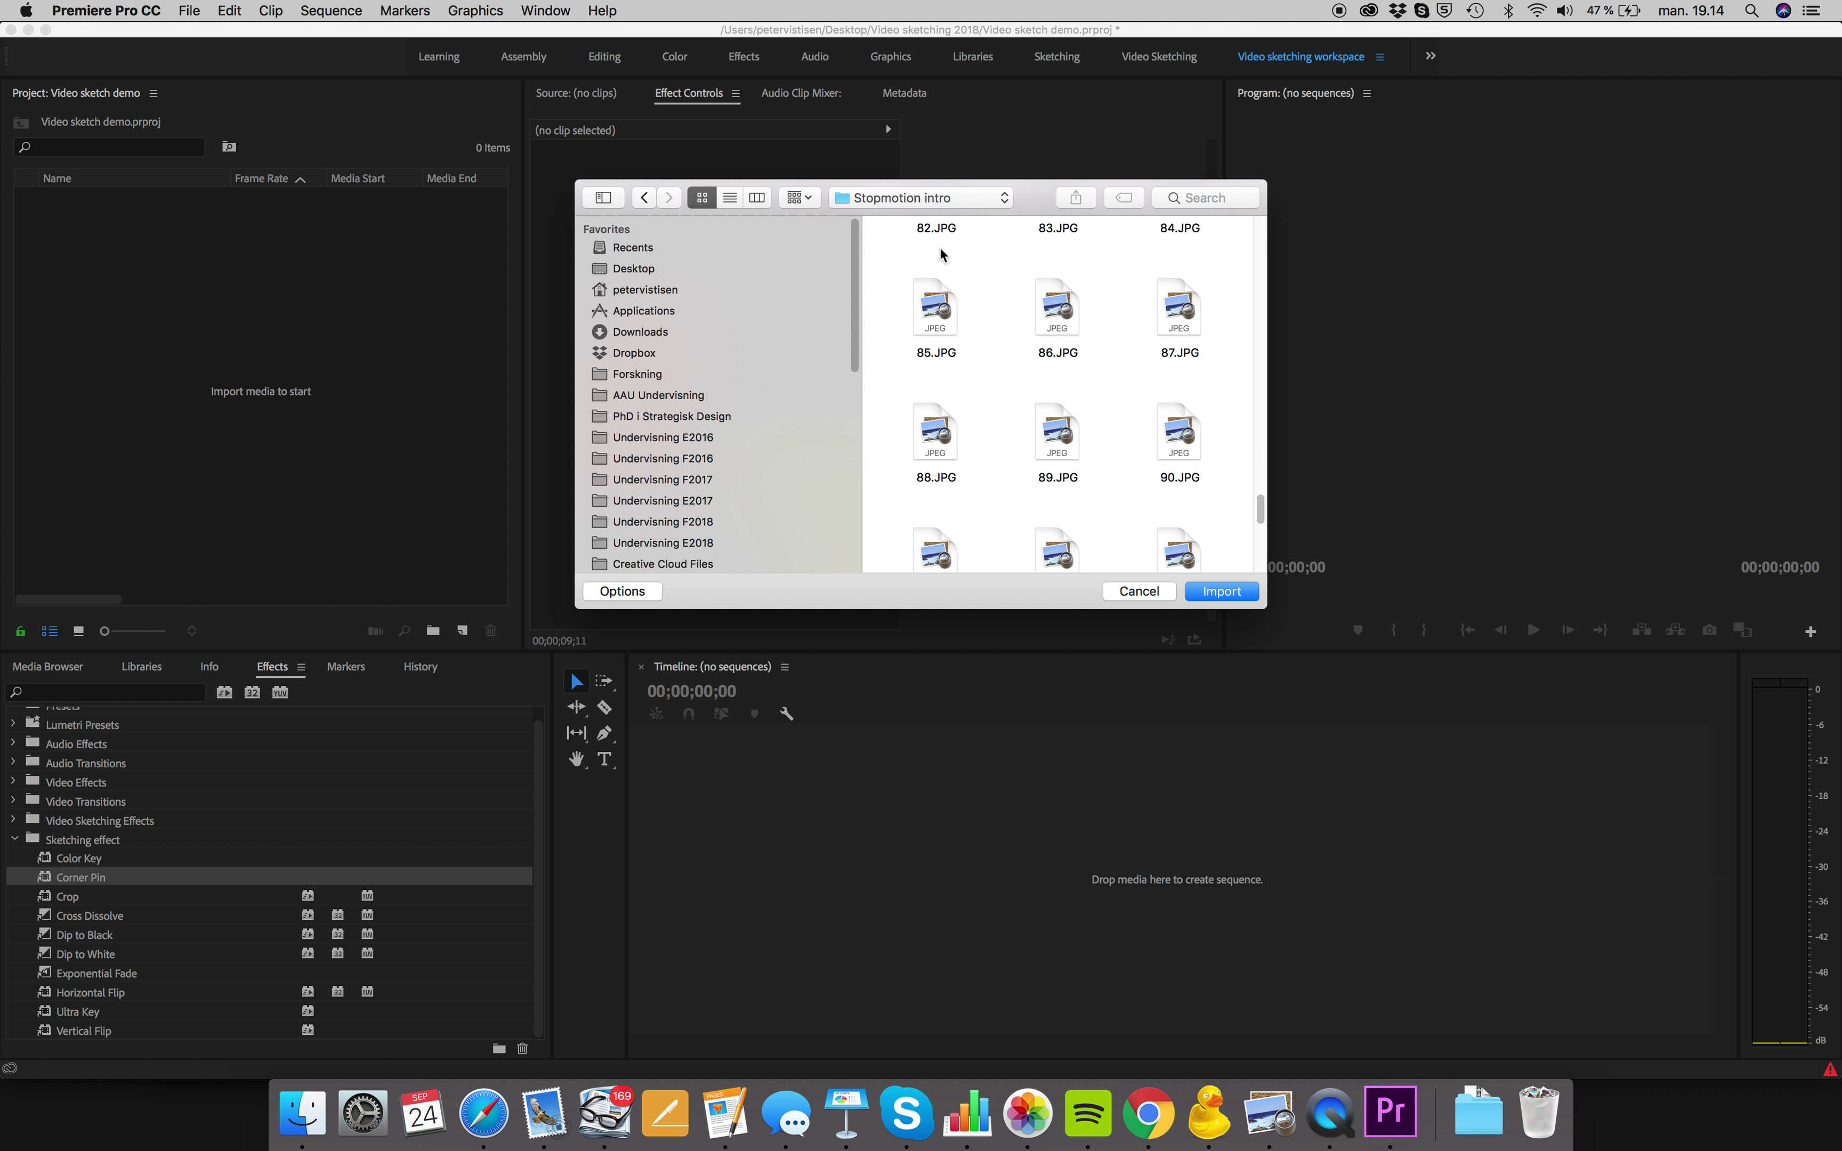
{"action": "scroll", "coordinate": [942, 255], "scroll_direction": "up", "scroll_amount": 20}
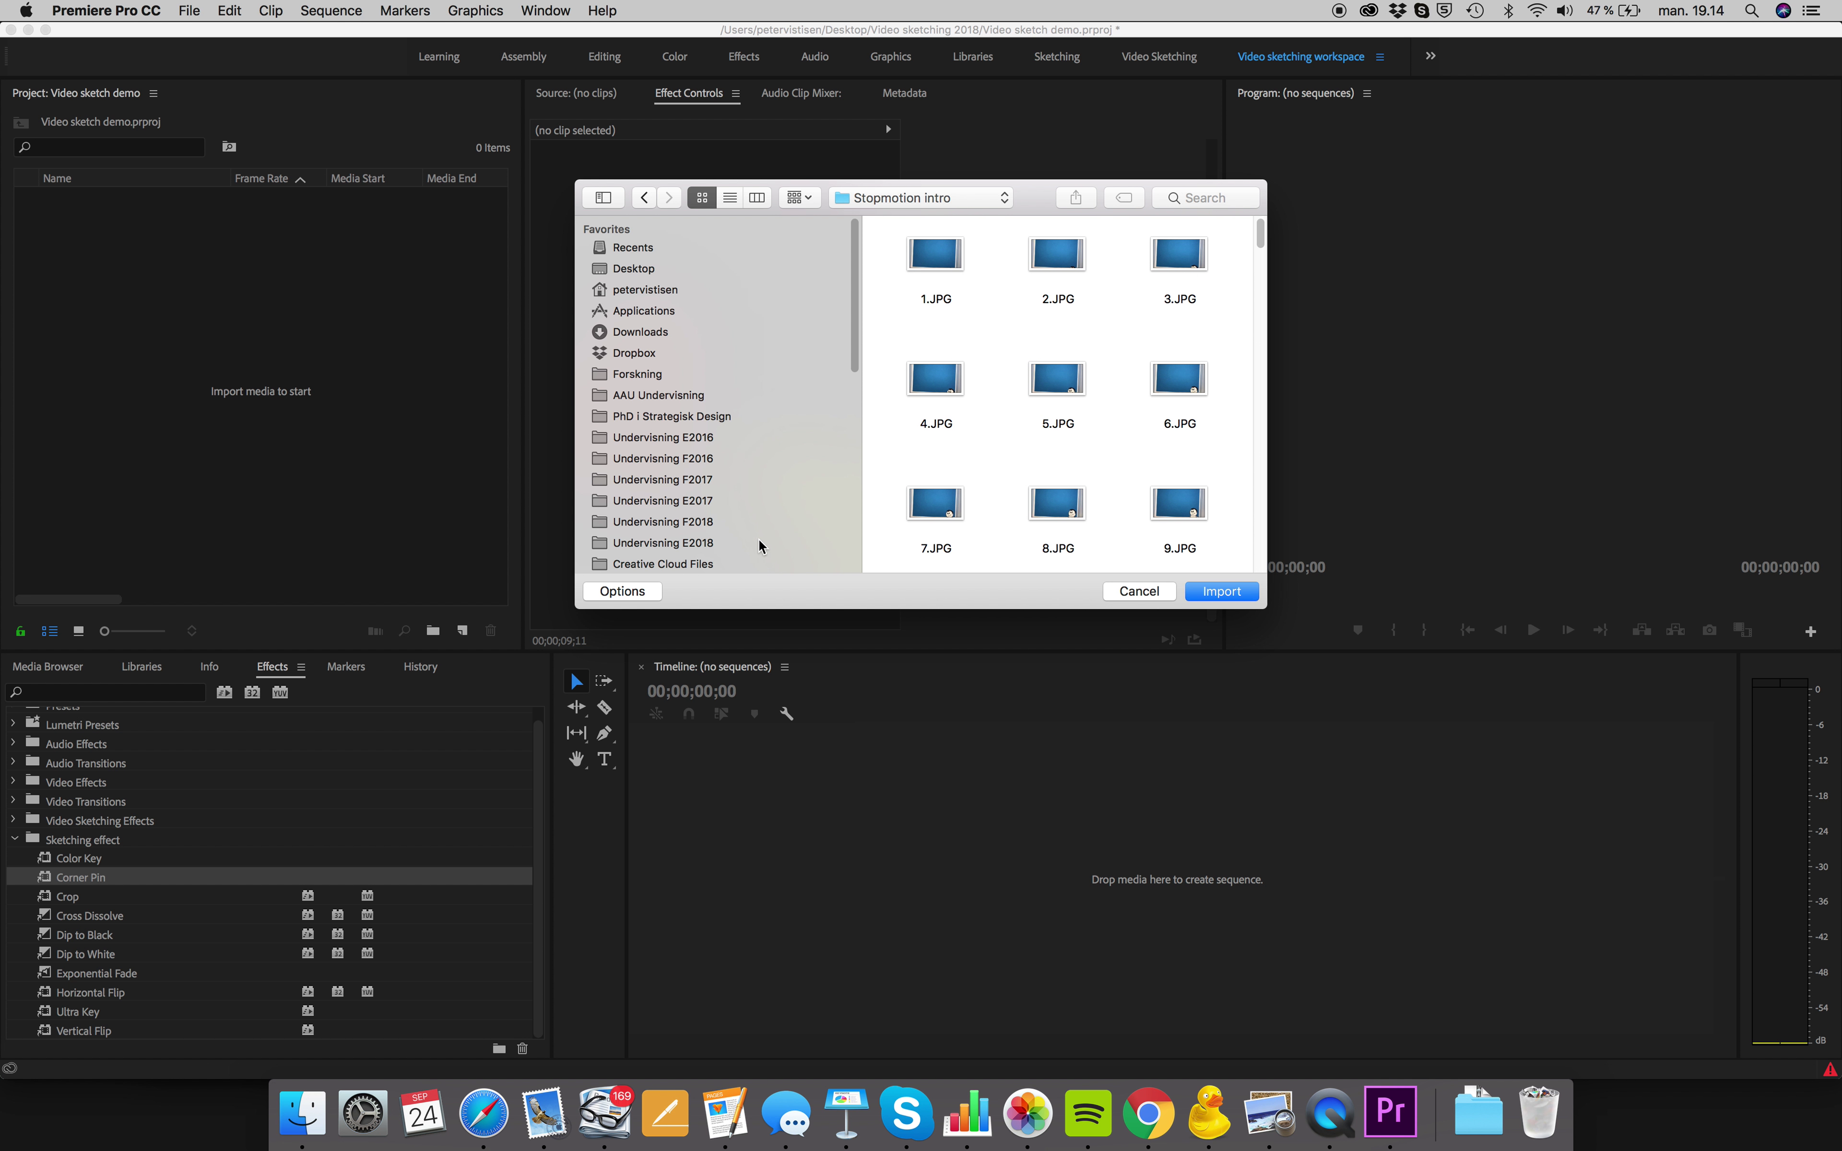
{"action": "left_click", "coordinate": [937, 266]}
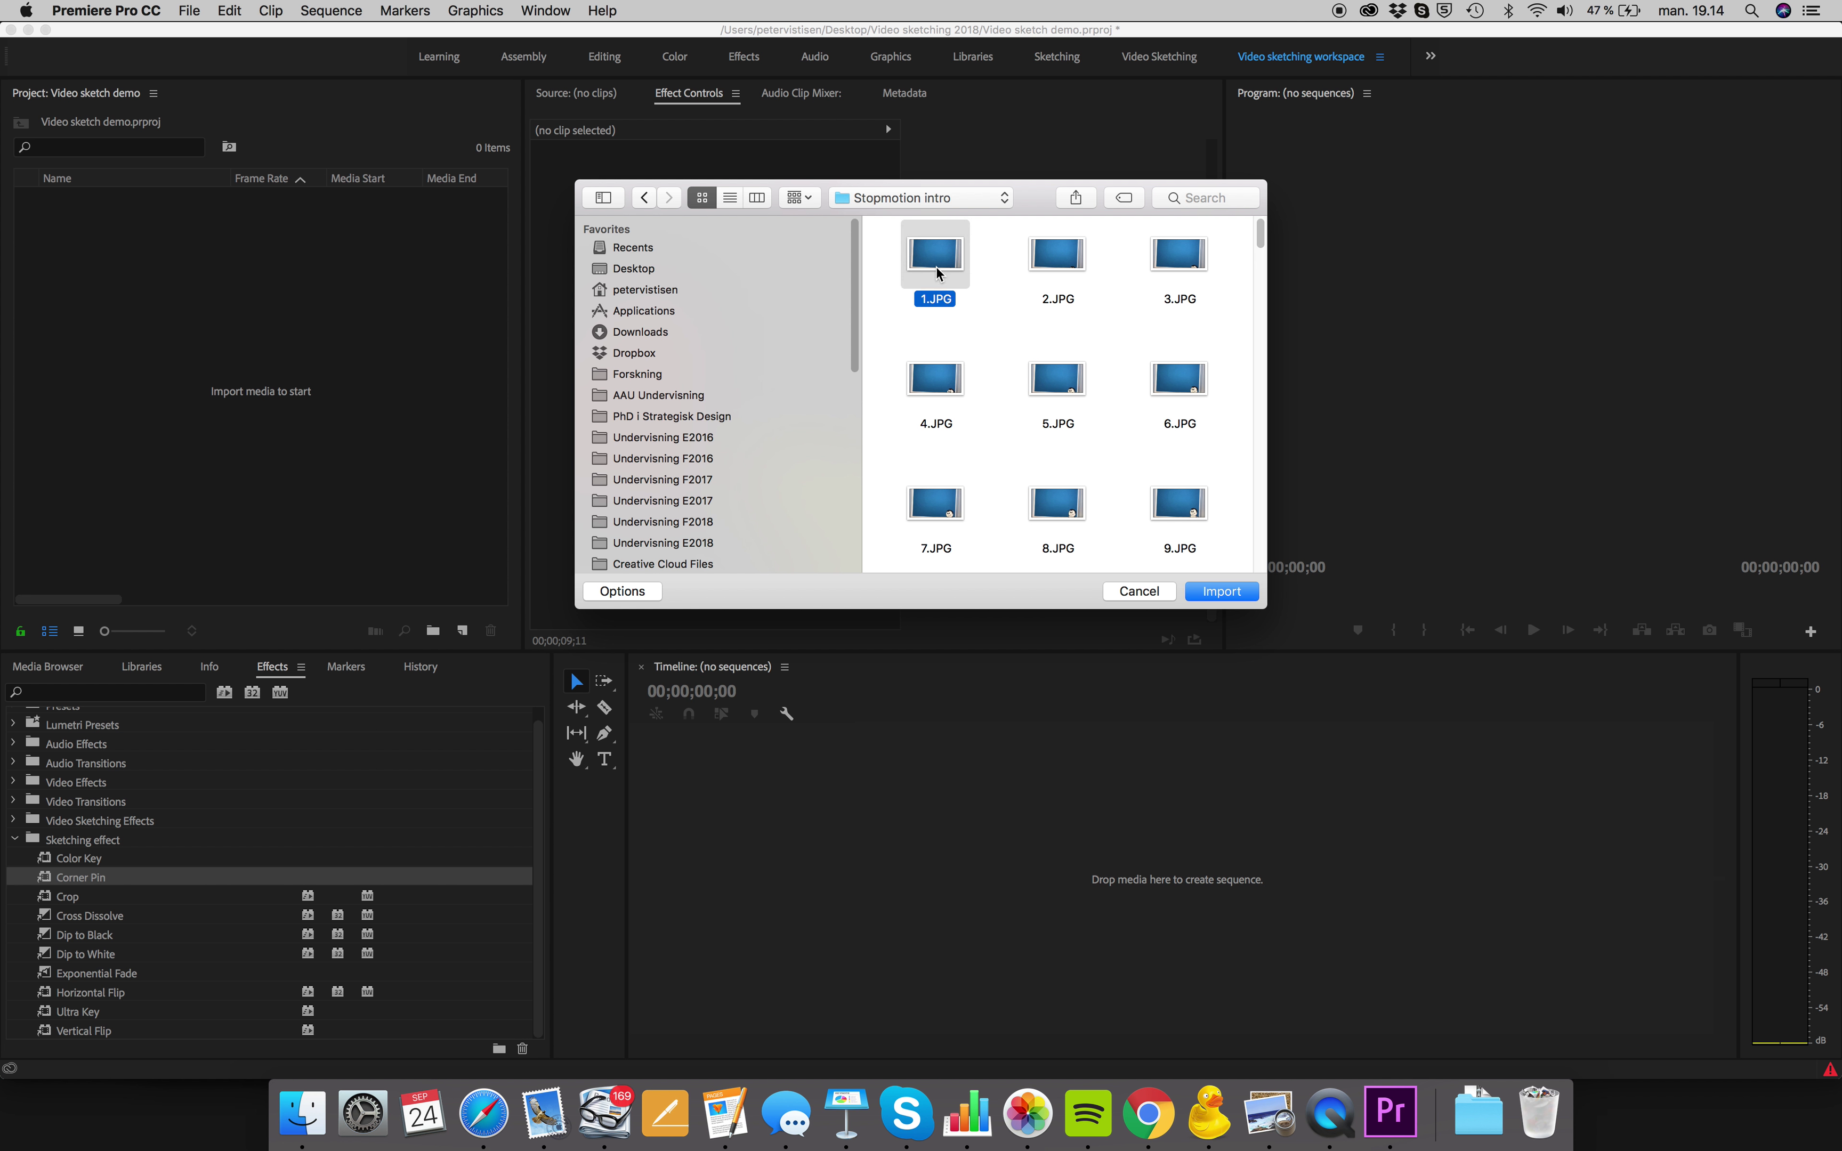
{"action": "left_click", "coordinate": [643, 198]}
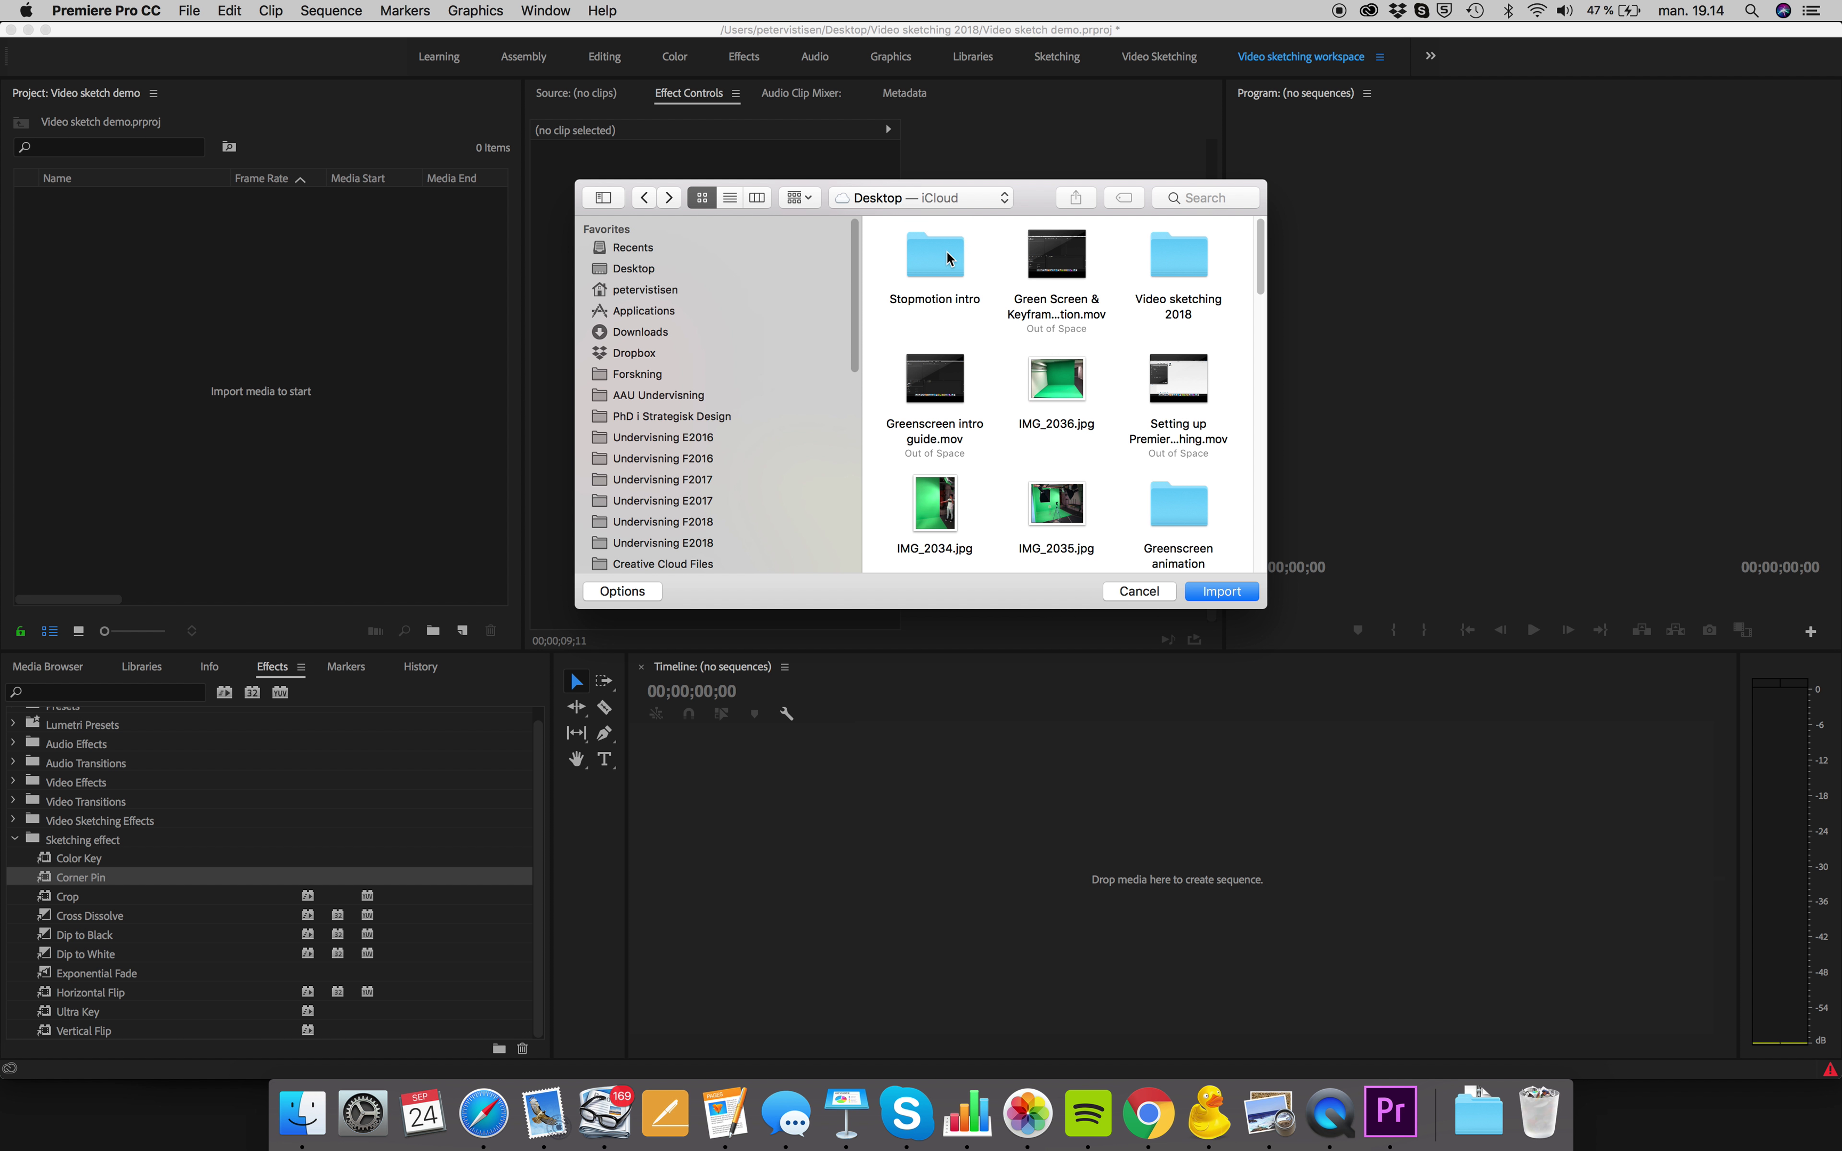
{"action": "left_click", "coordinate": [1205, 591]}
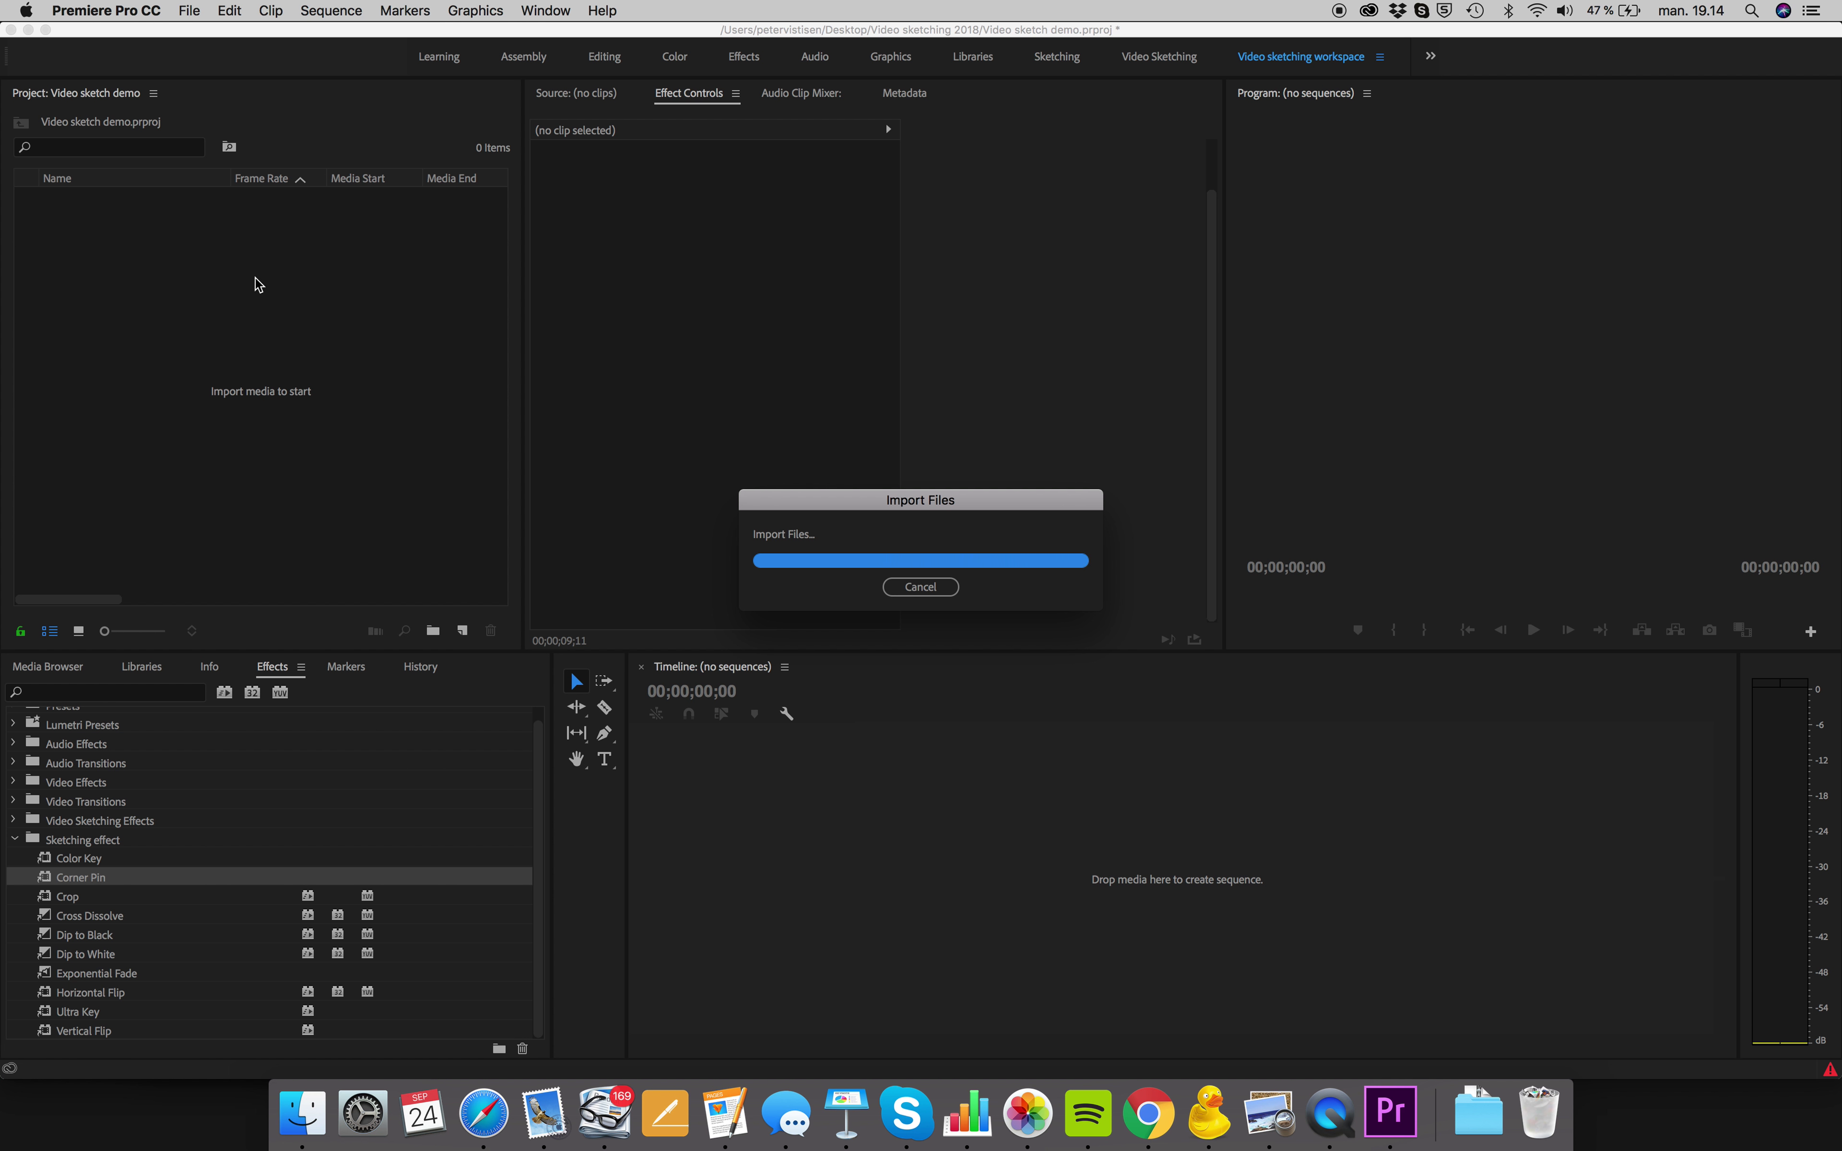
Step: Expand the Stopmotion intro bin and view 1.JPG in the Source monitor
{"action": "left_click", "coordinate": [51, 199]}
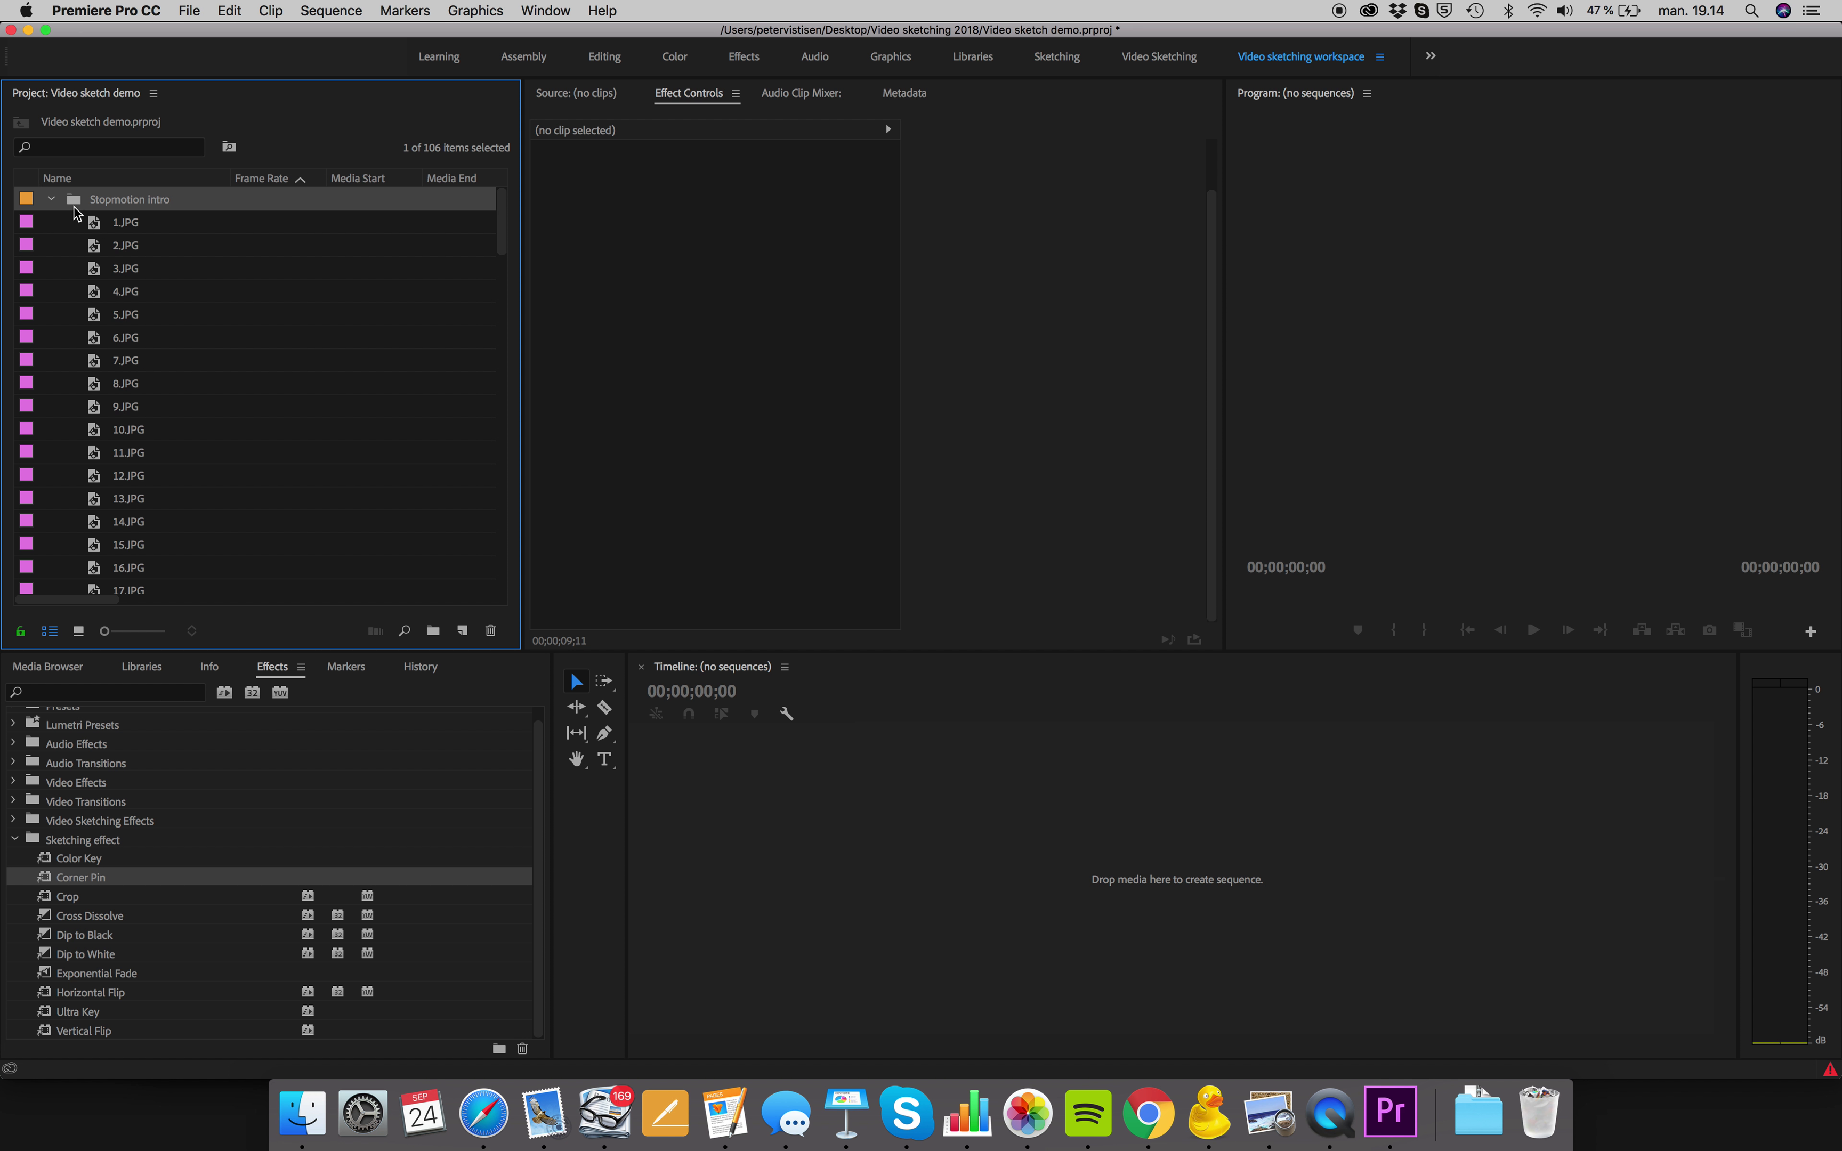
{"action": "left_click", "coordinate": [99, 223]}
{"action": "double_click", "coordinate": [100, 223]}
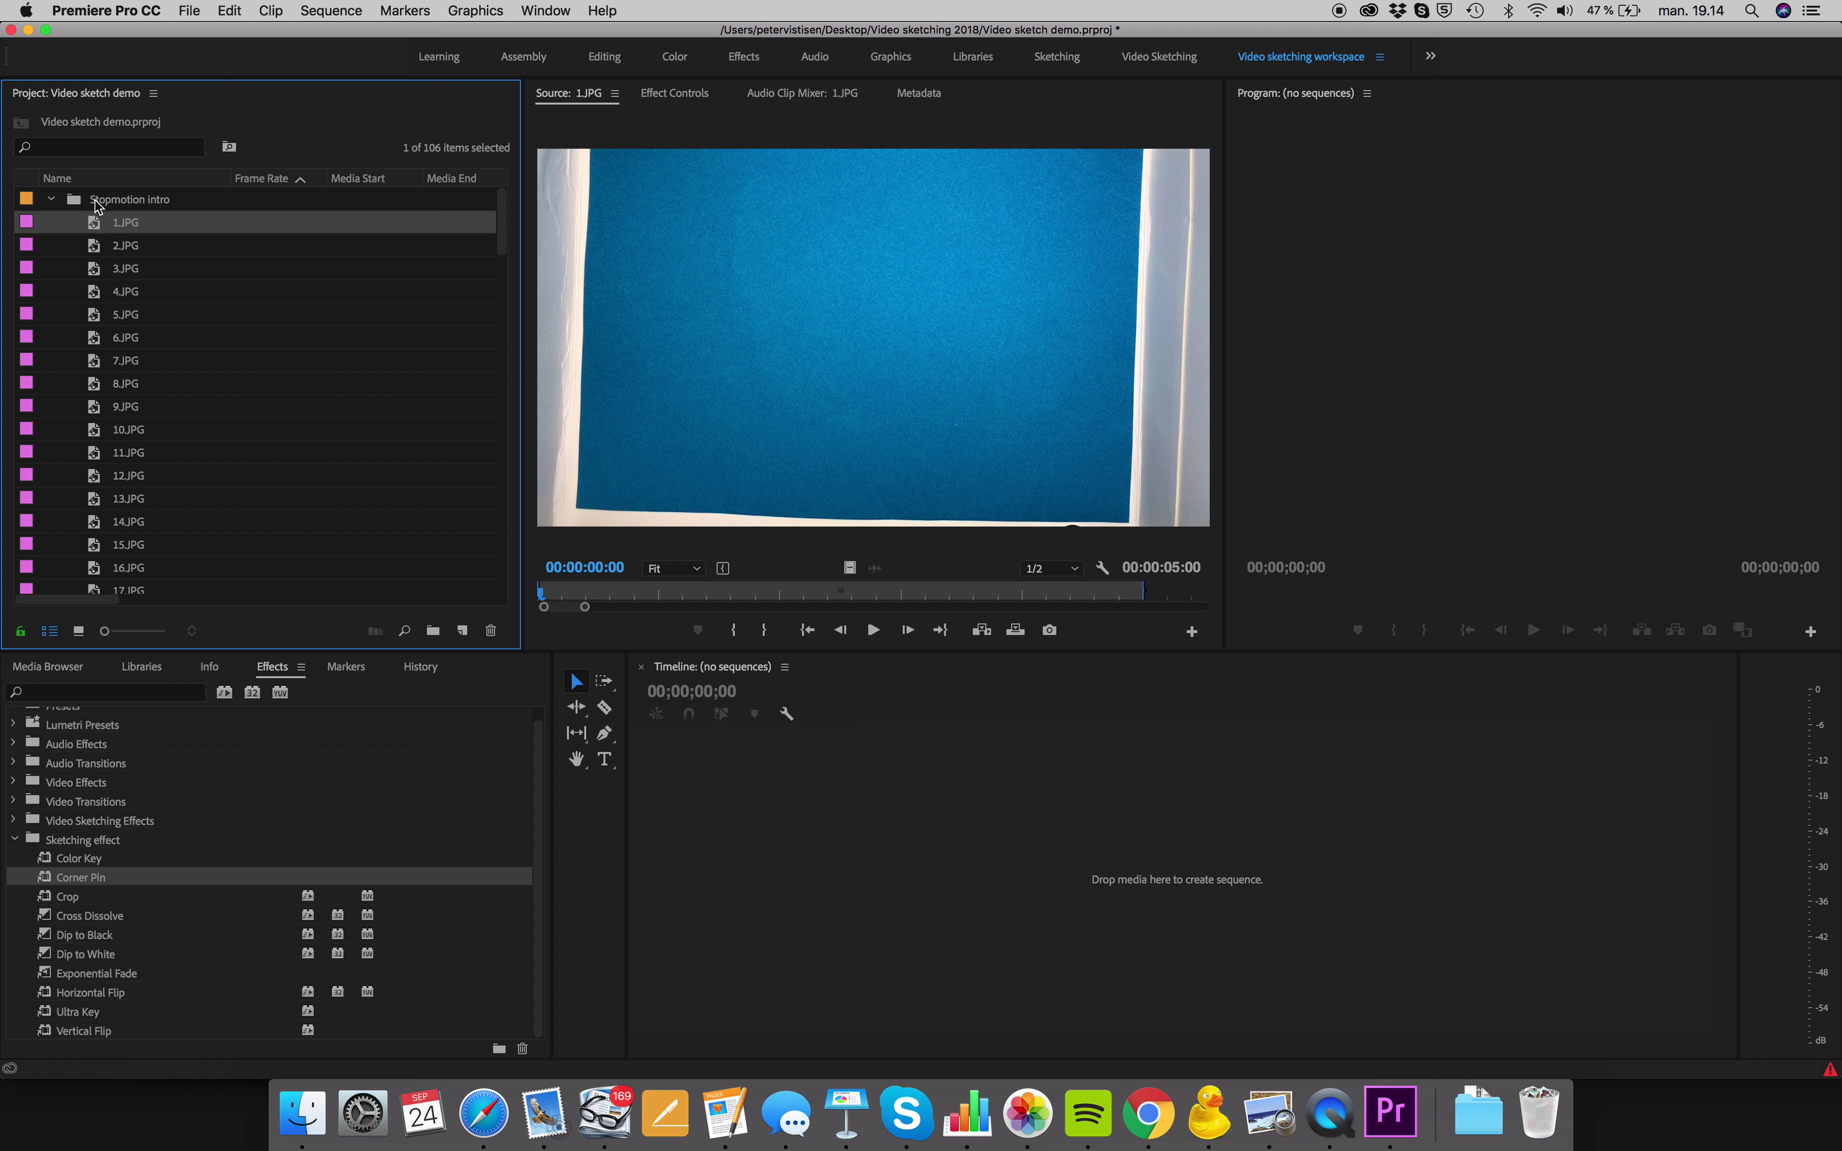
Step: Collapse the Stopmotion intro bin and delete it from the project
{"action": "left_click", "coordinate": [51, 199]}
{"action": "left_click", "coordinate": [105, 202]}
{"action": "key", "text": "BackSpace"}
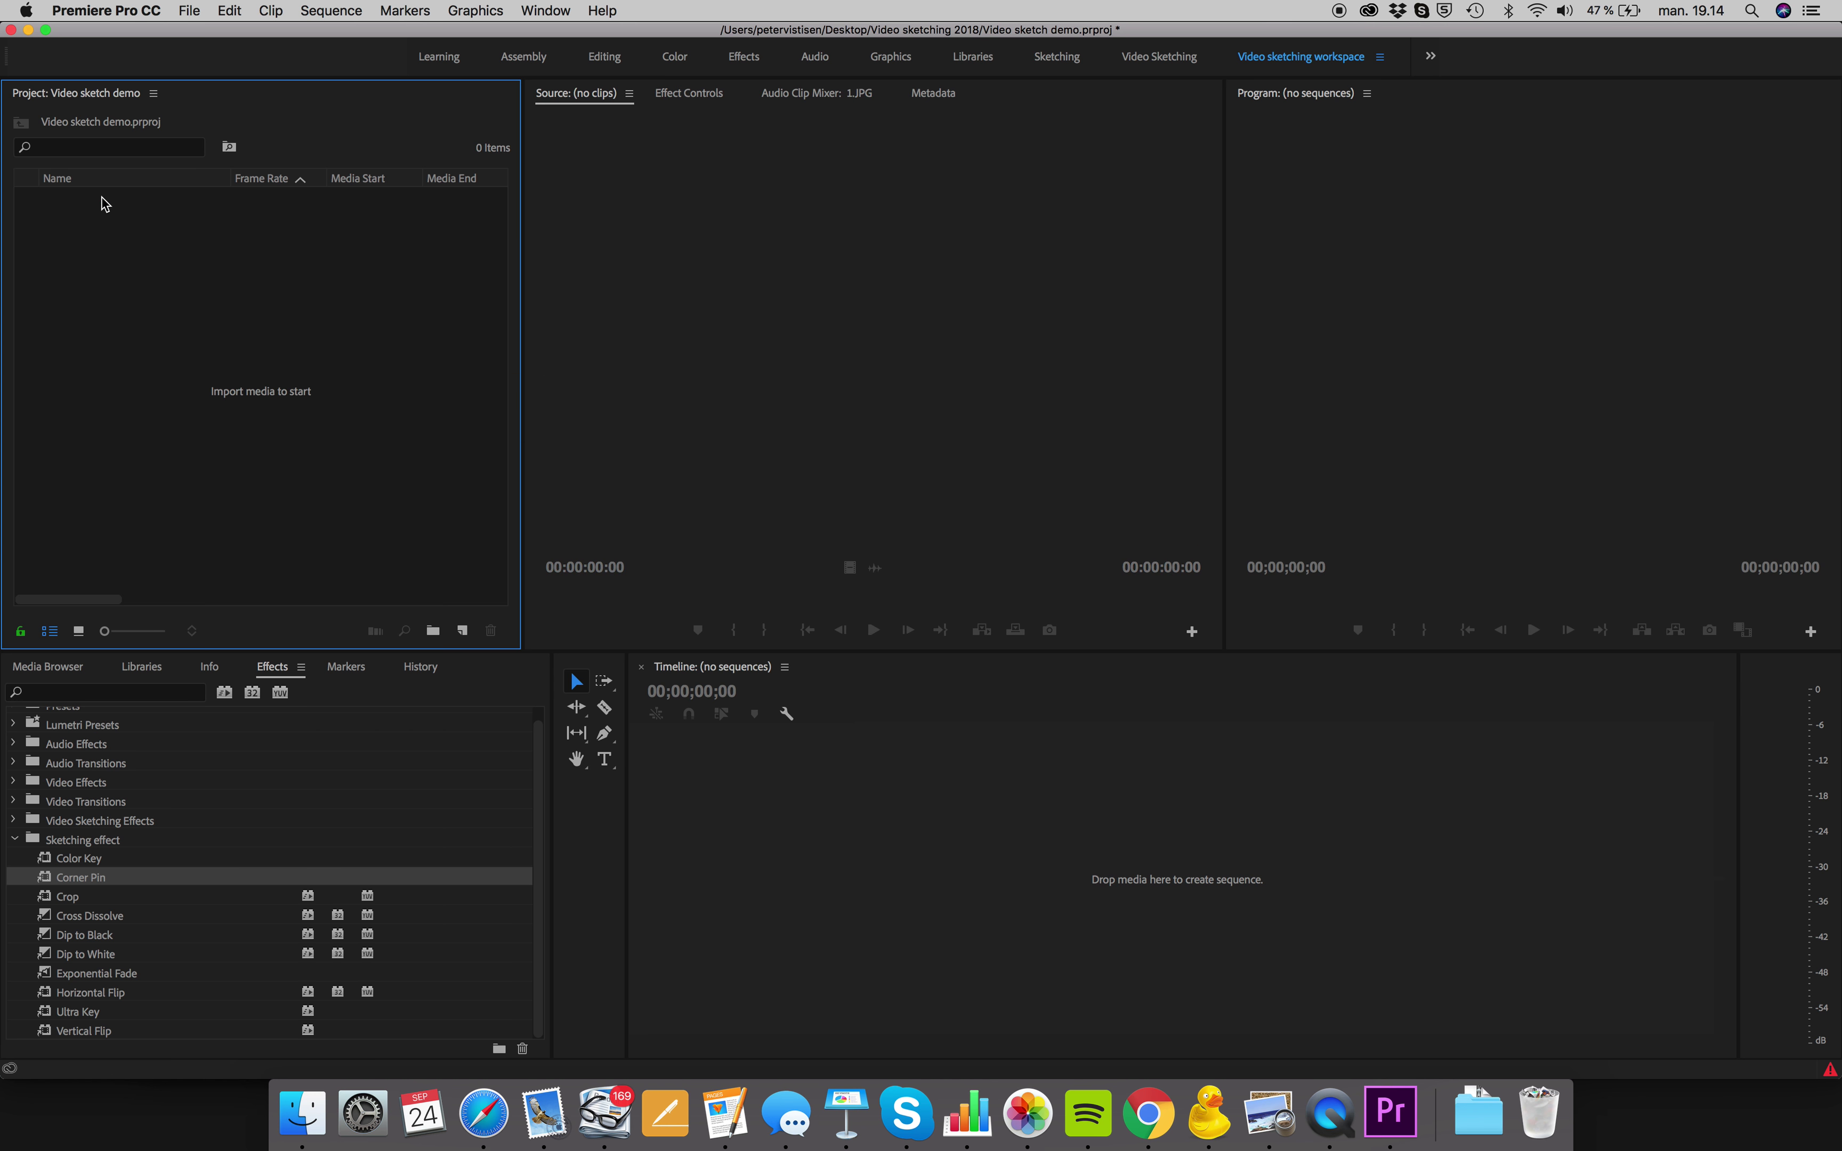
Step: Import the photos in the Stopmotion intro folder as an image sequence starting with 1.JPG
{"action": "double_click", "coordinate": [176, 323]}
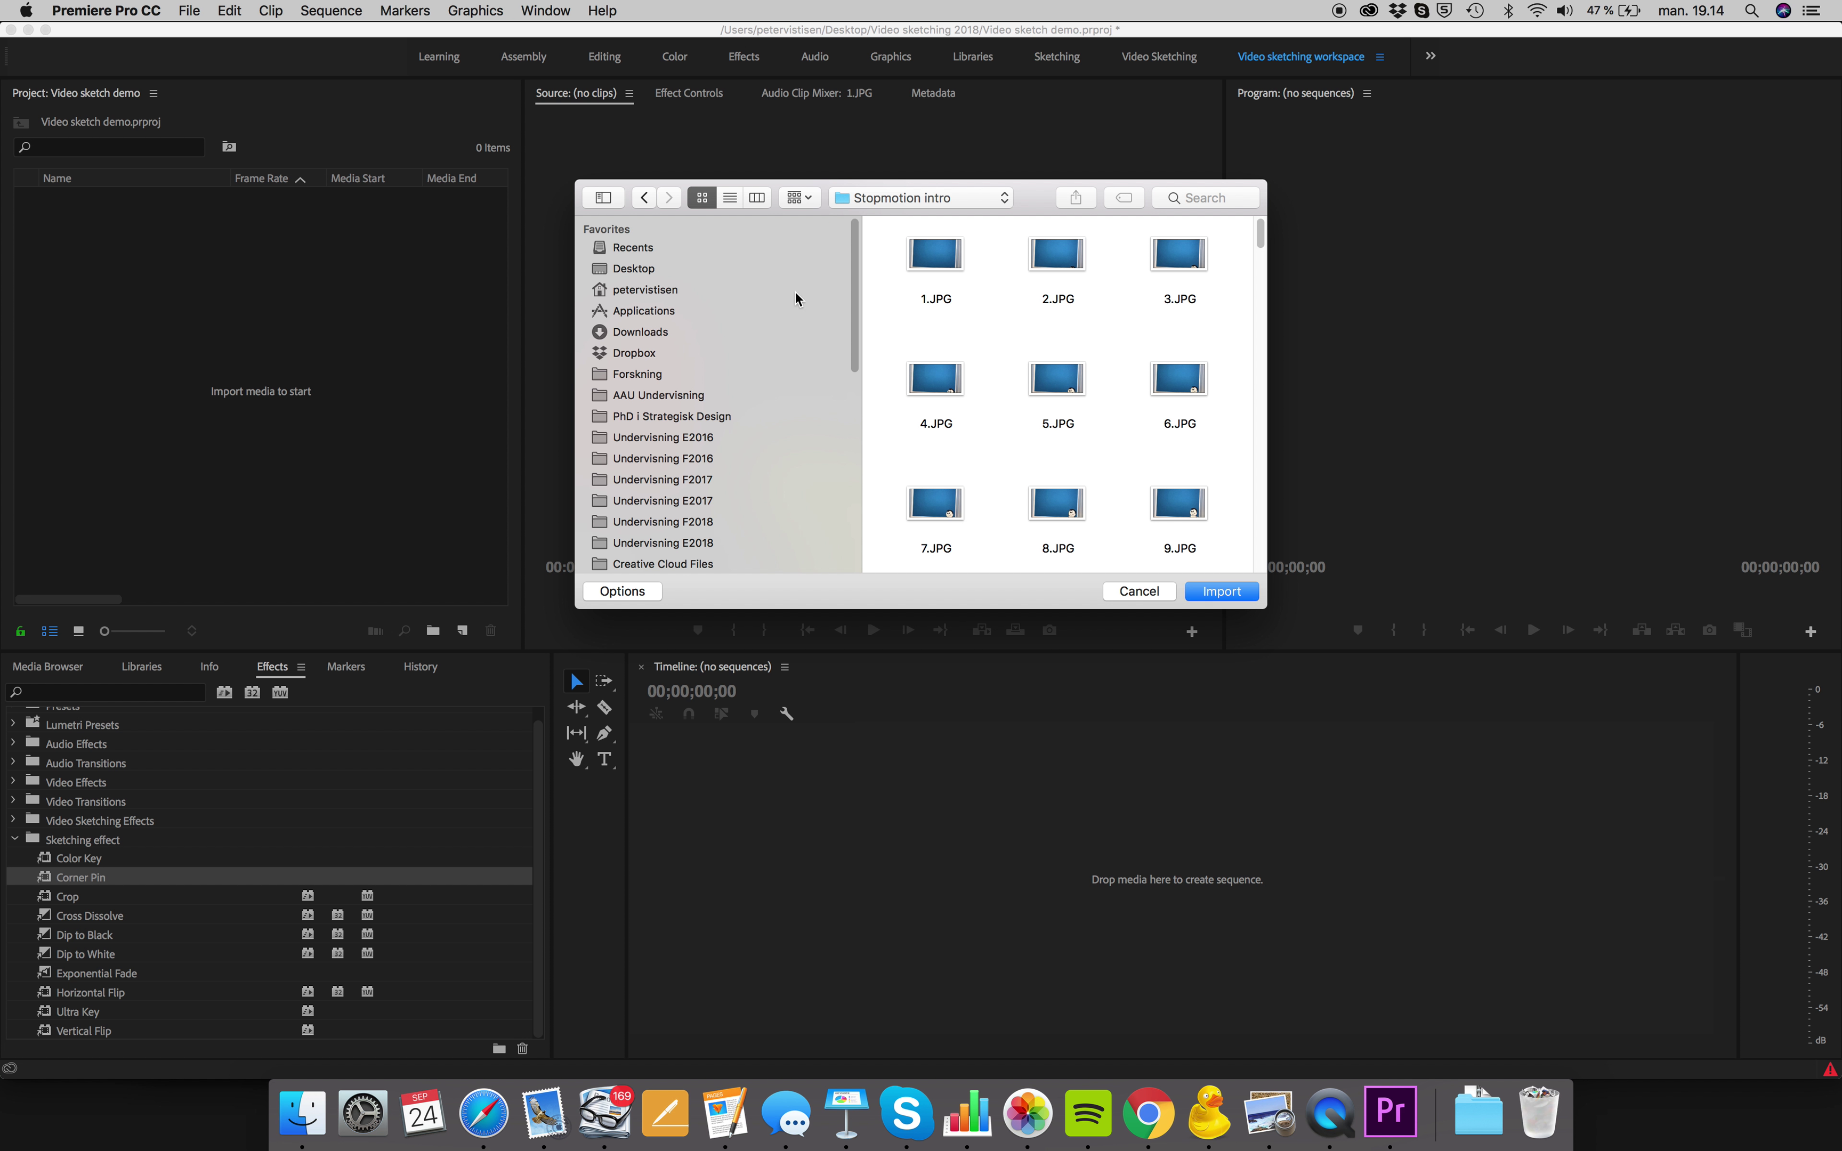
{"action": "left_click", "coordinate": [938, 265]}
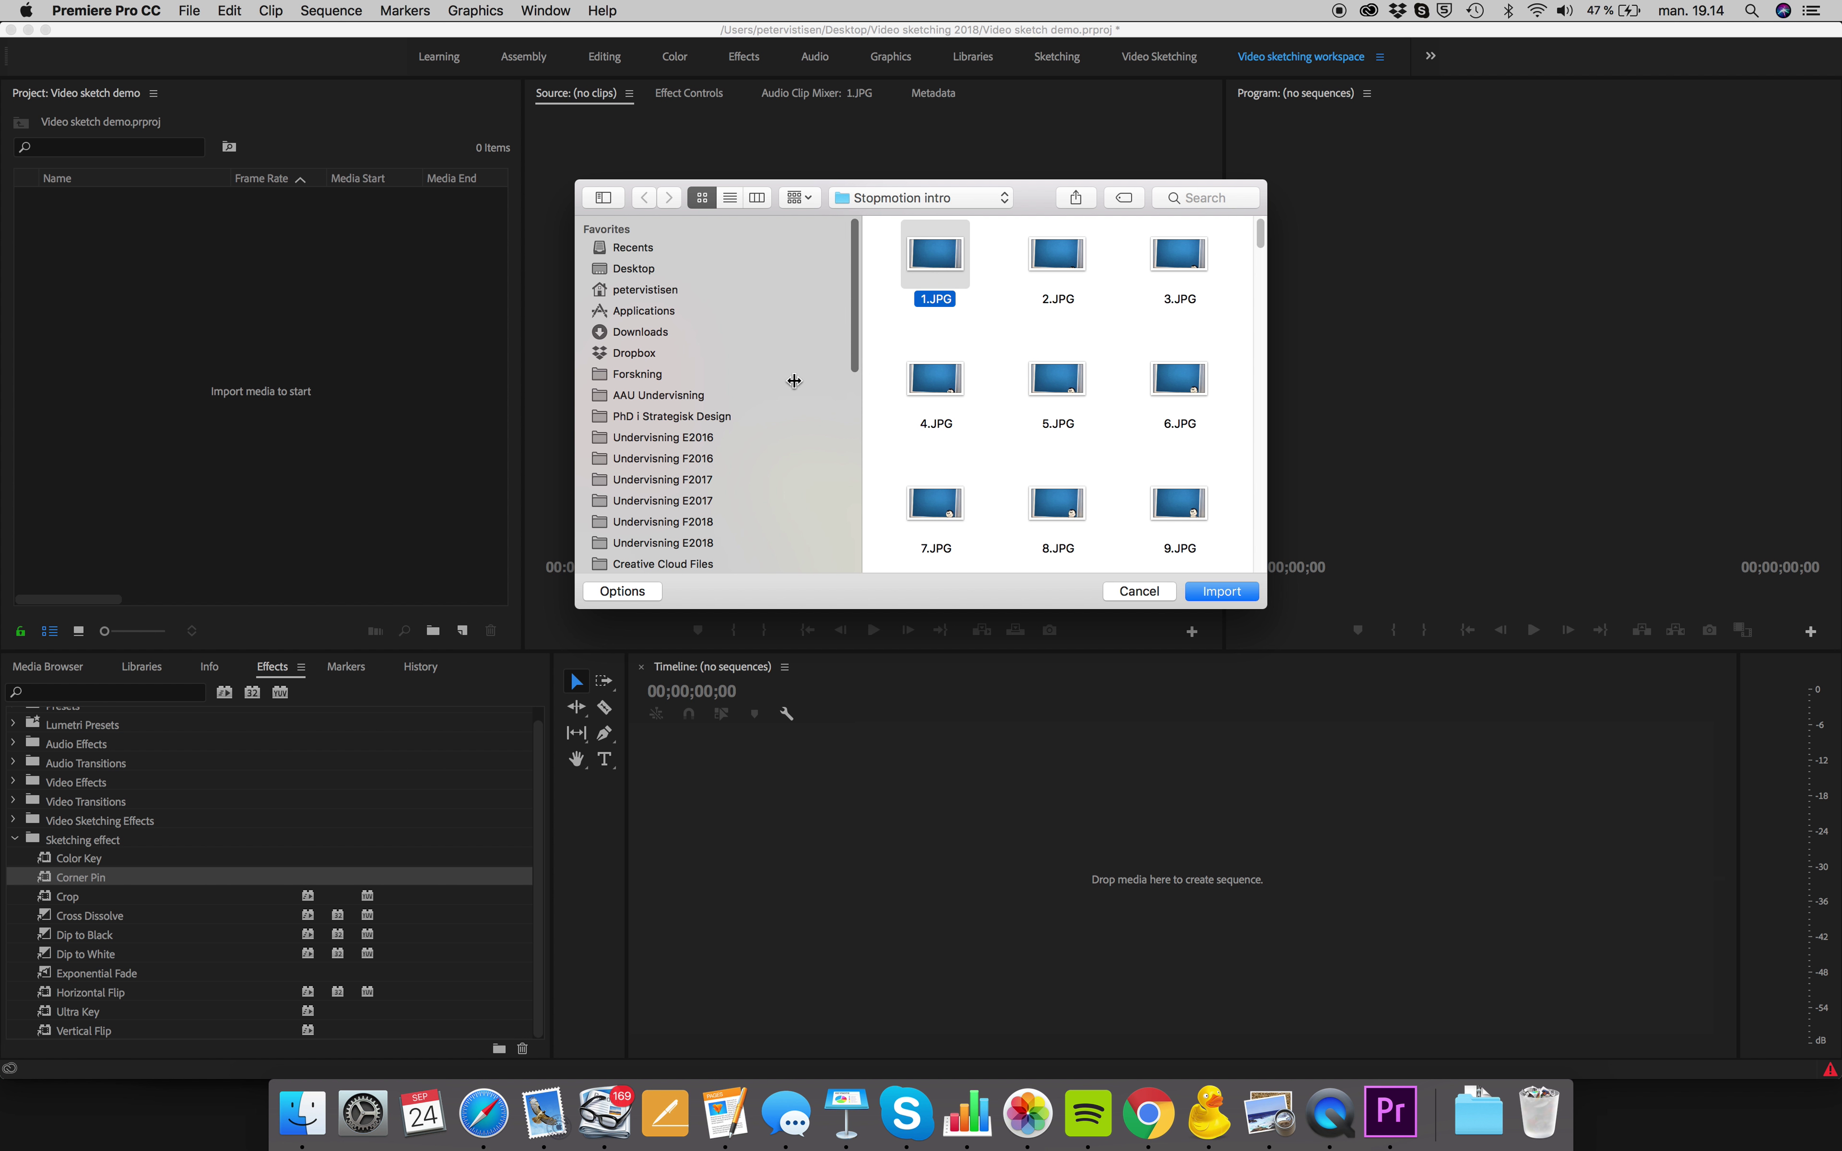
{"action": "left_click", "coordinate": [646, 593]}
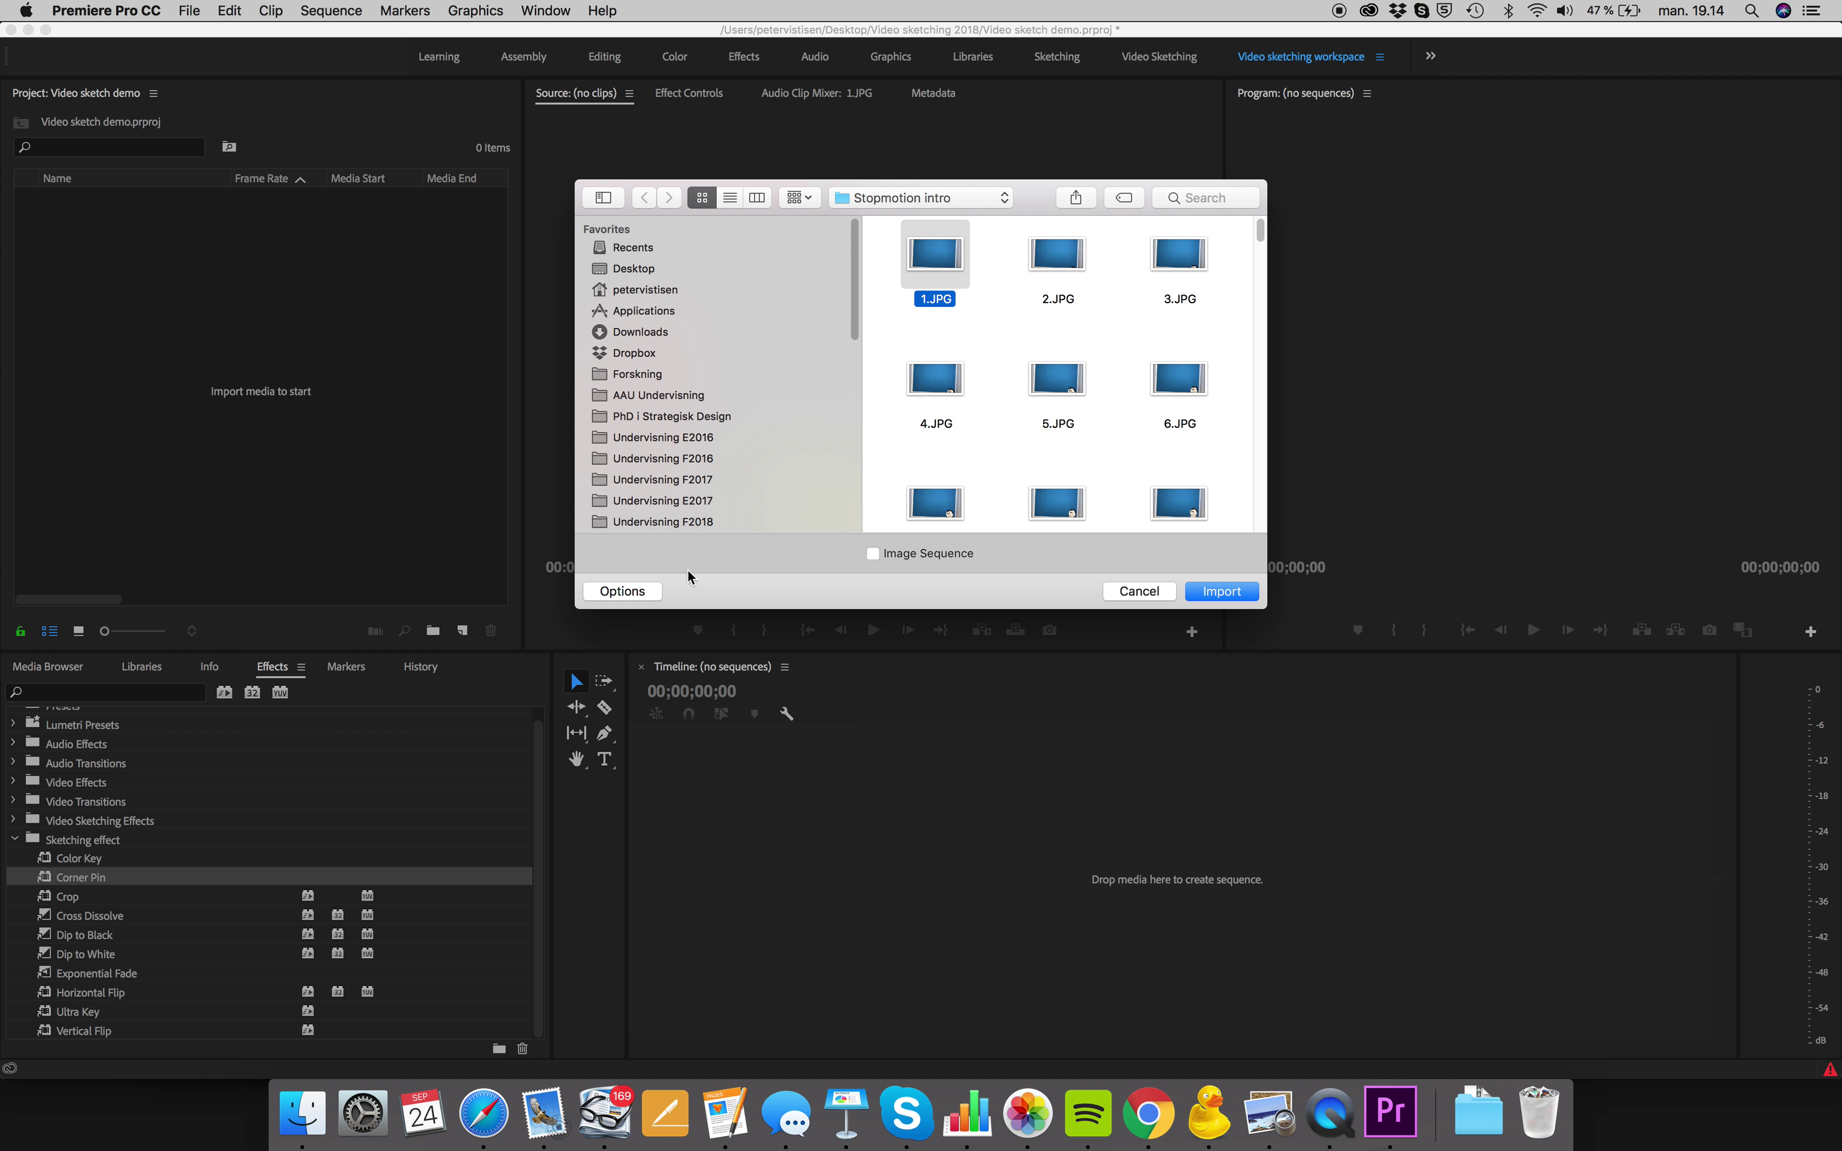
{"action": "left_click", "coordinate": [872, 554]}
{"action": "left_click", "coordinate": [1223, 592]}
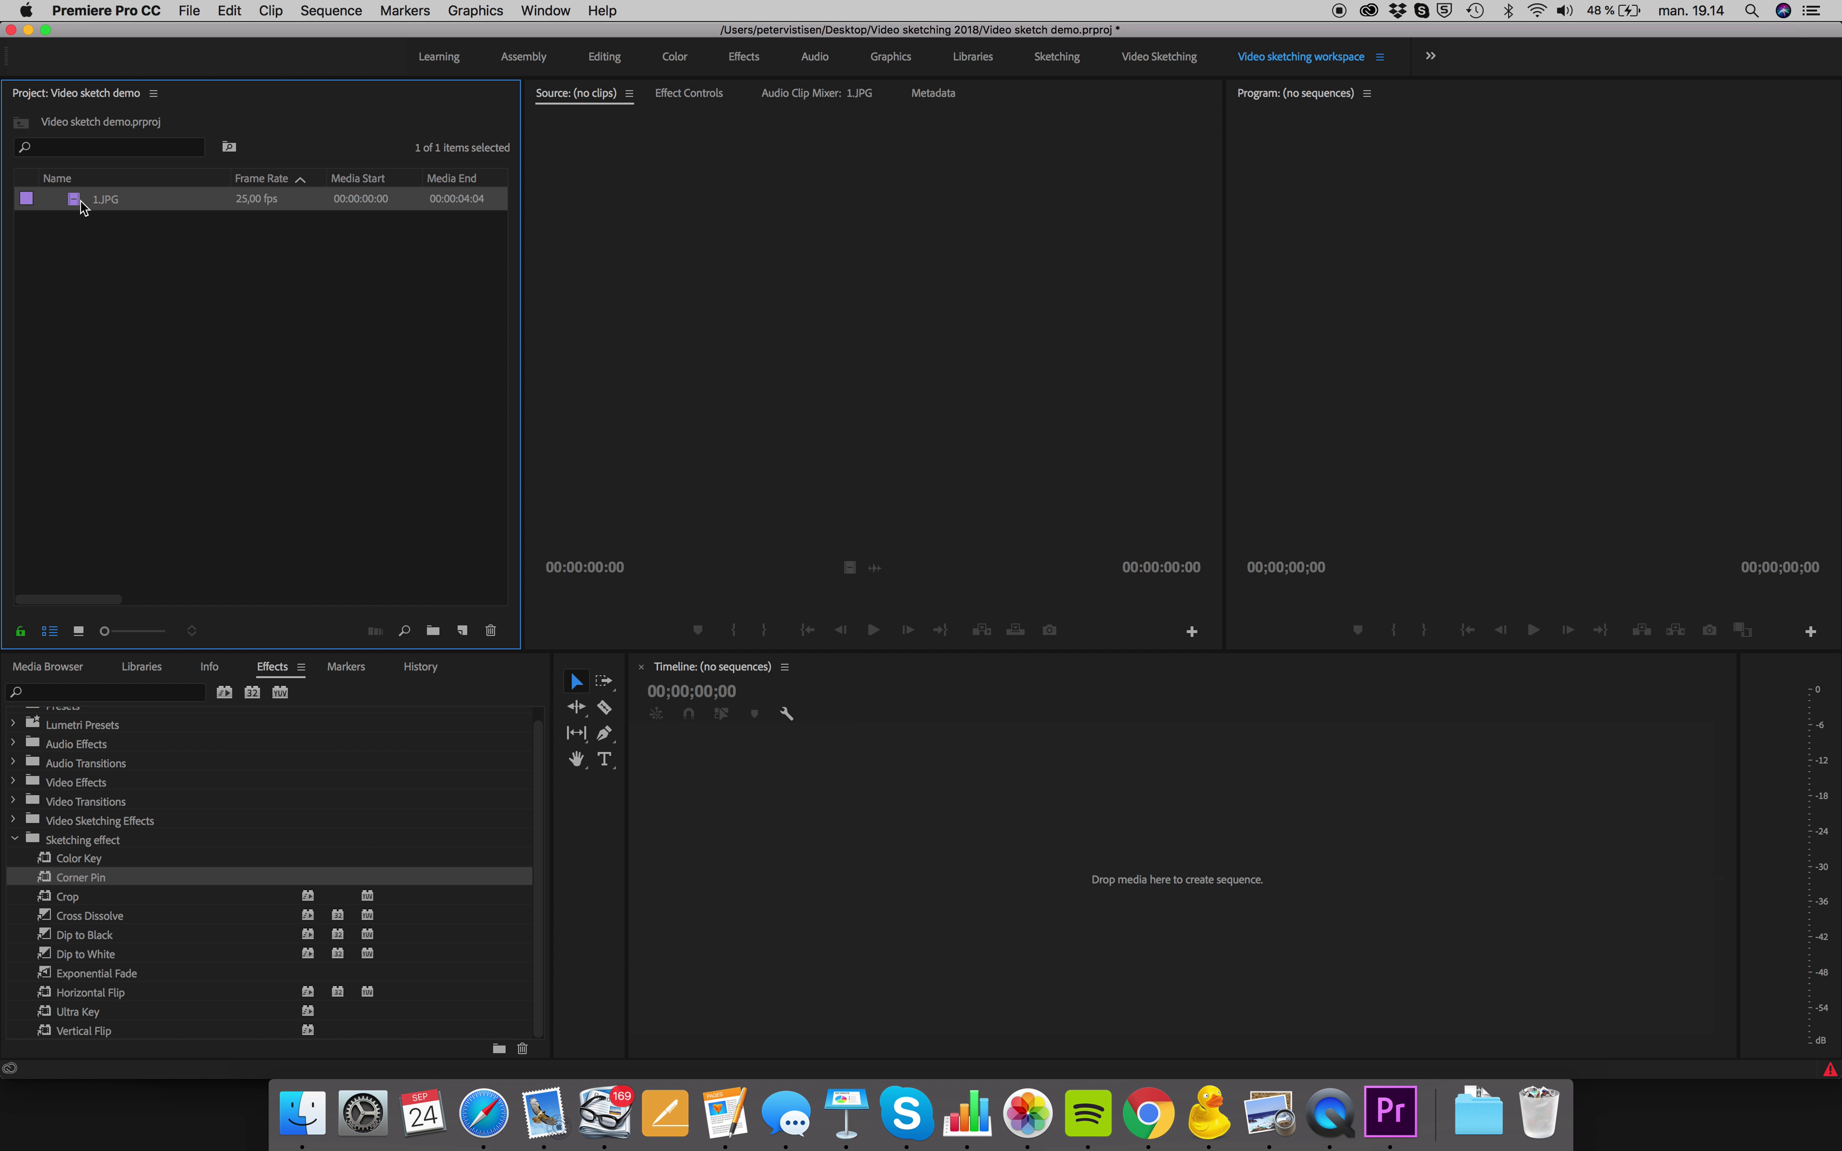
Step: Open the imported 1.JPG sequence in the Source monitor, play it through, and scrub to inspect the animation
{"action": "double_click", "coordinate": [82, 203]}
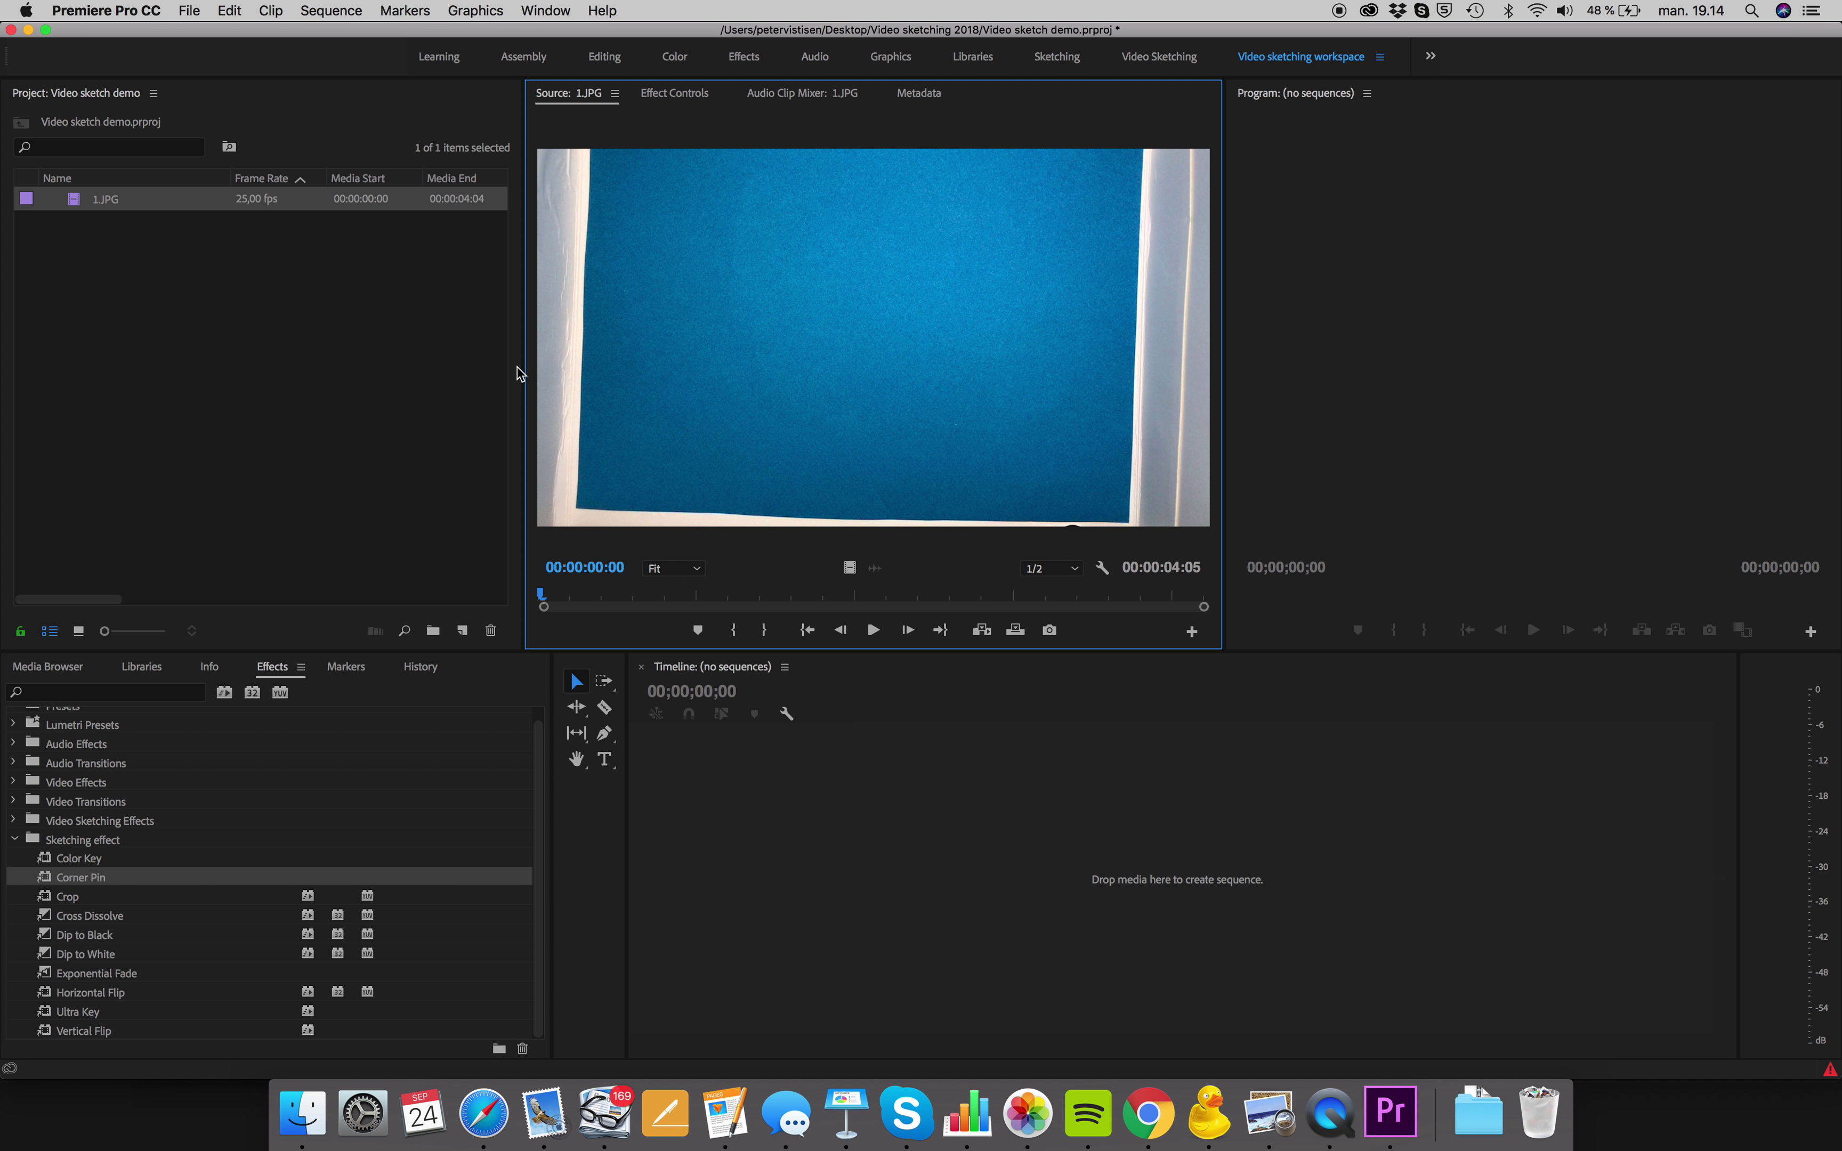
{"action": "left_click", "coordinate": [875, 629]}
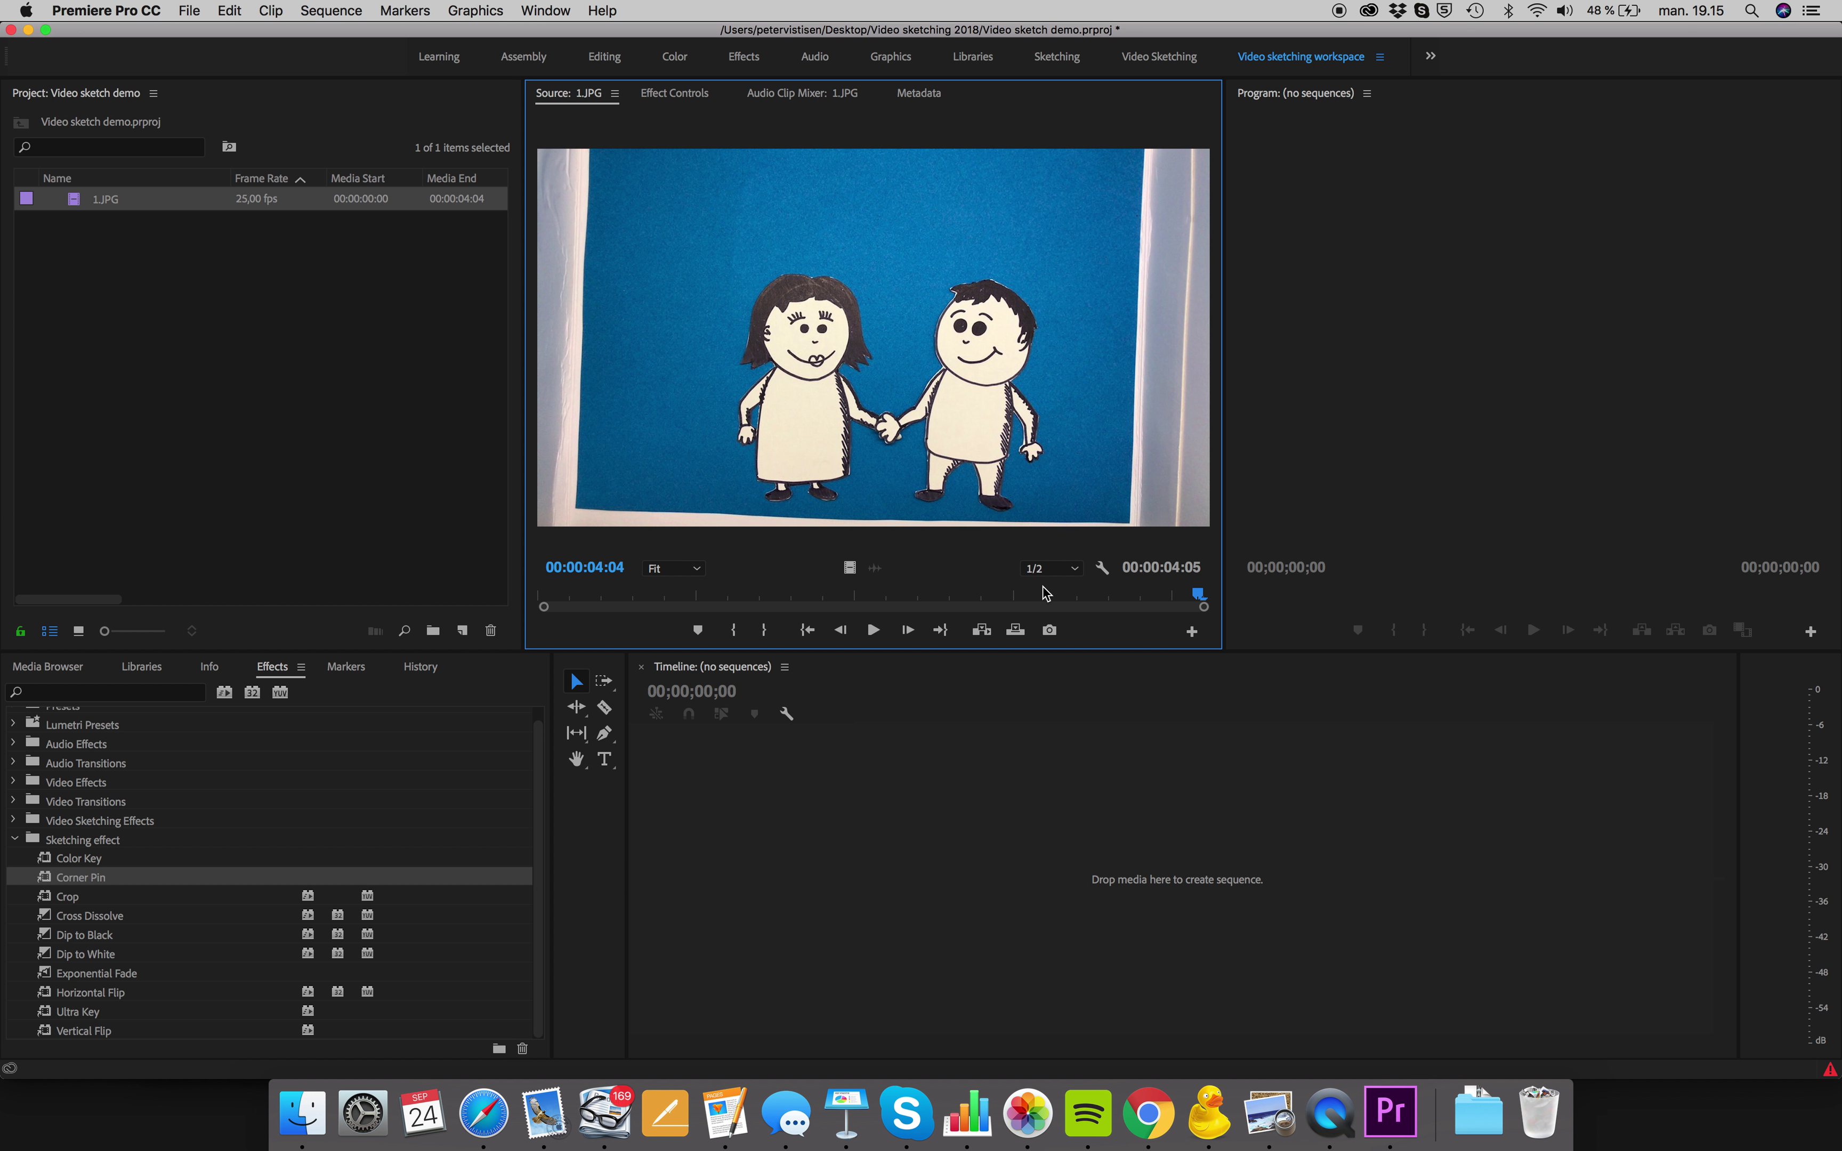
{"action": "left_click_drag", "start_coordinate": [1202, 599], "coordinate": [480, 576]}
{"action": "key", "text": "space"}
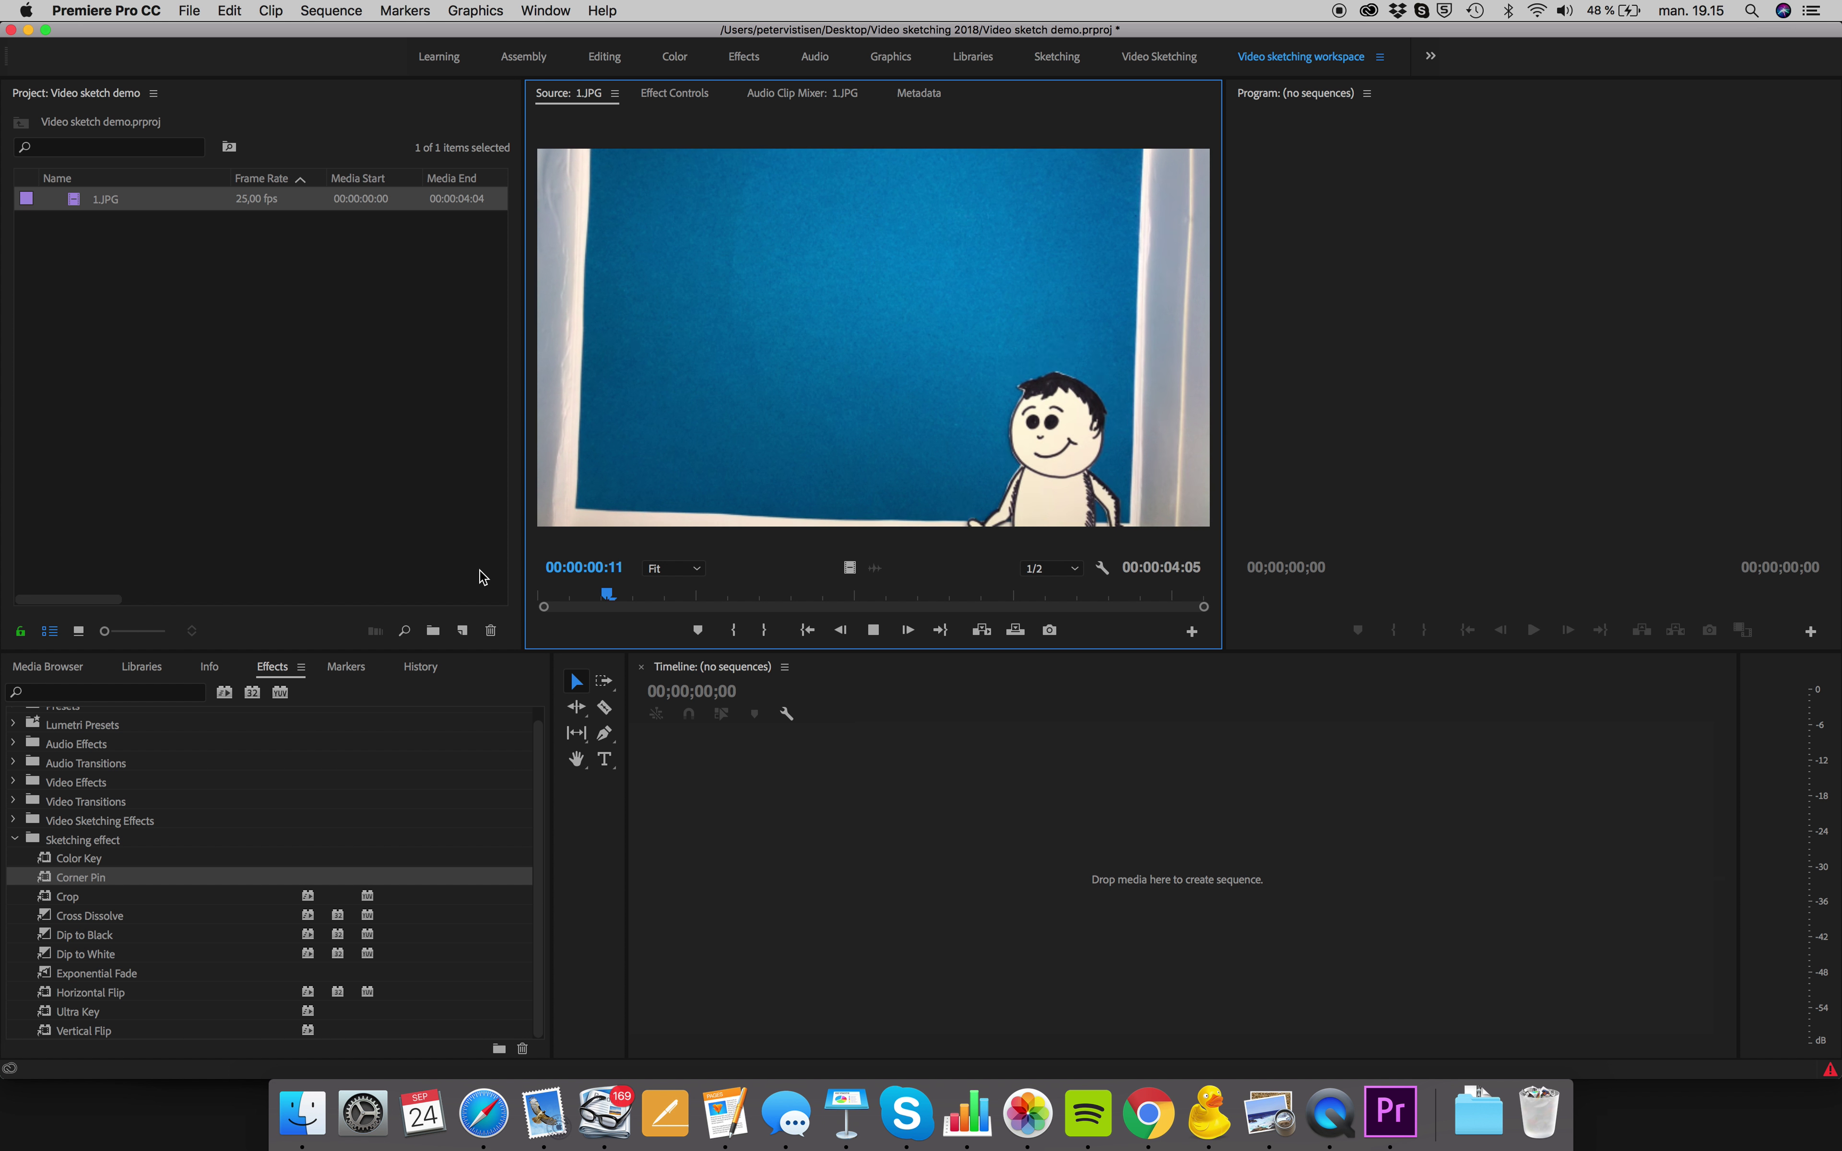
{"action": "key", "text": "space"}
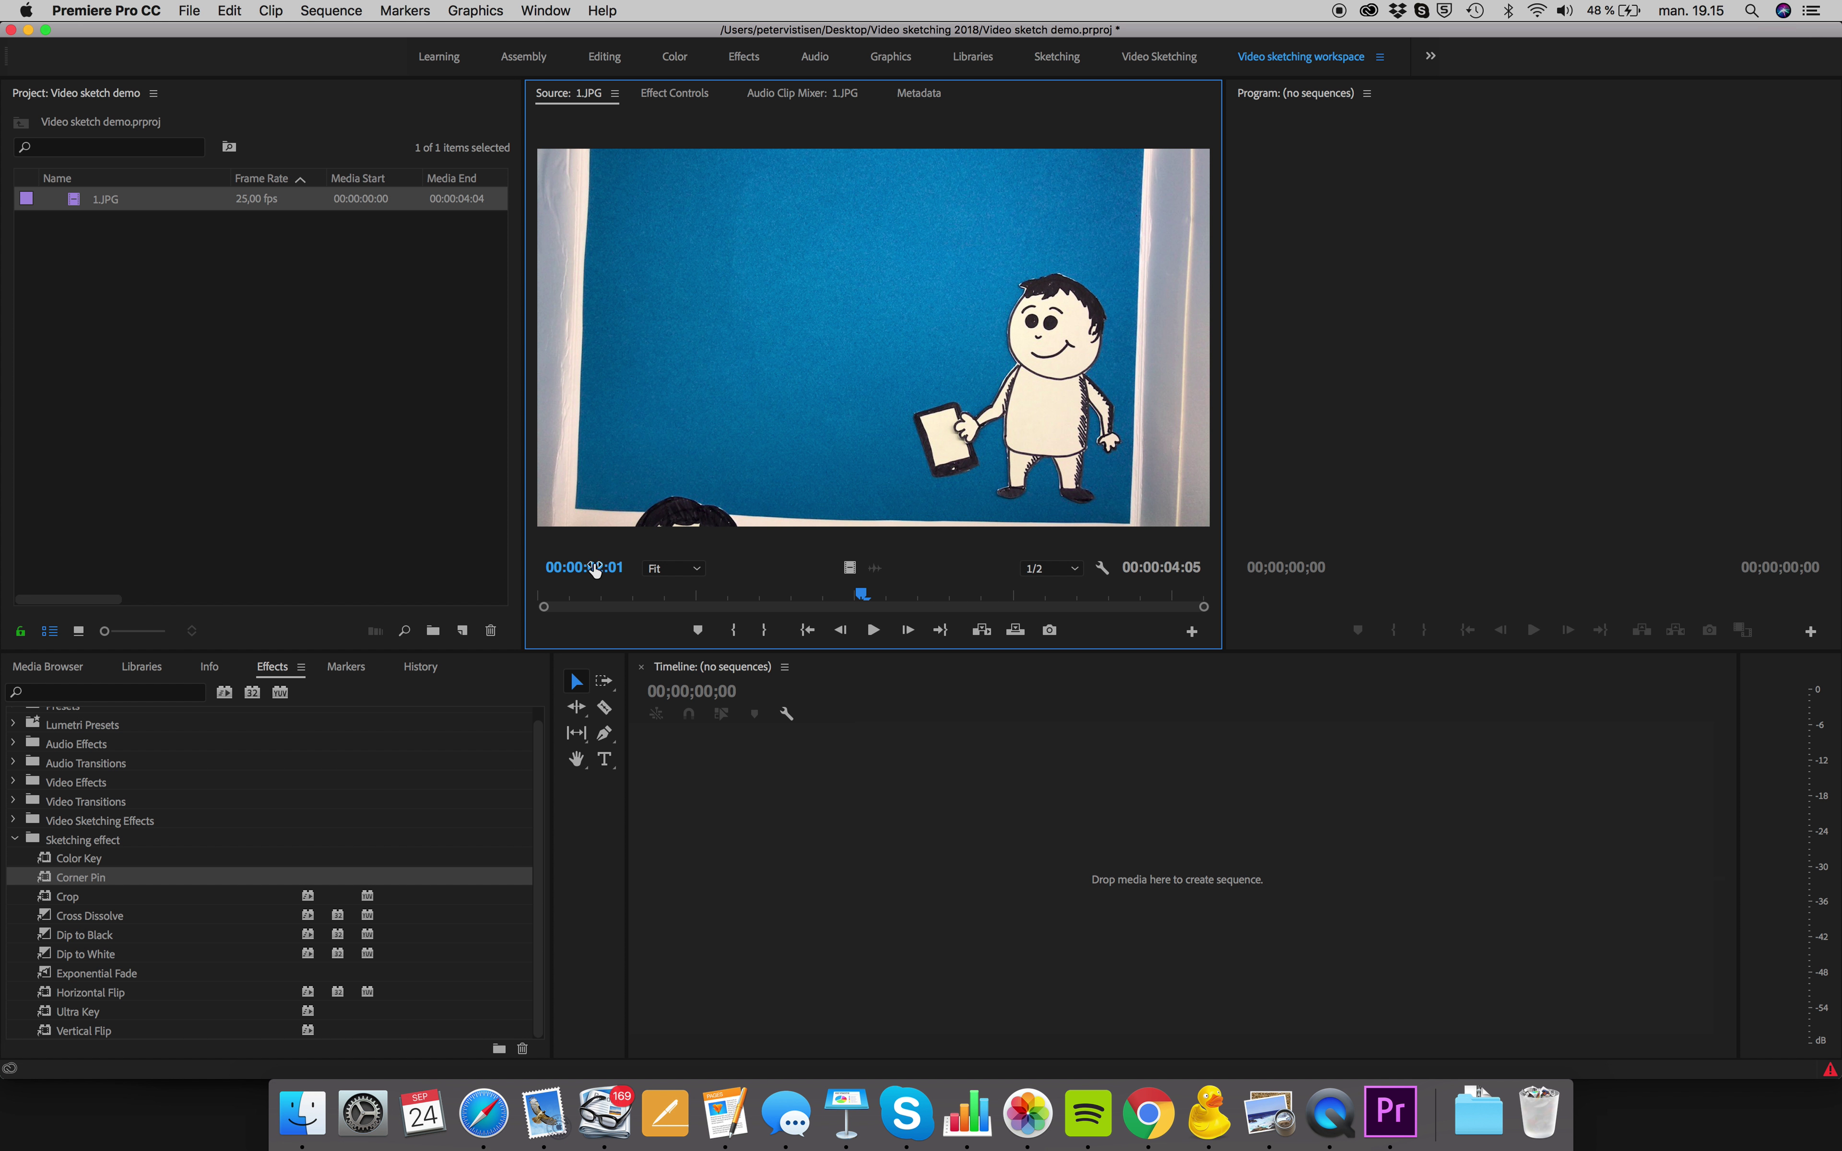
{"action": "left_click_drag", "start_coordinate": [862, 603], "coordinate": [1093, 599]}
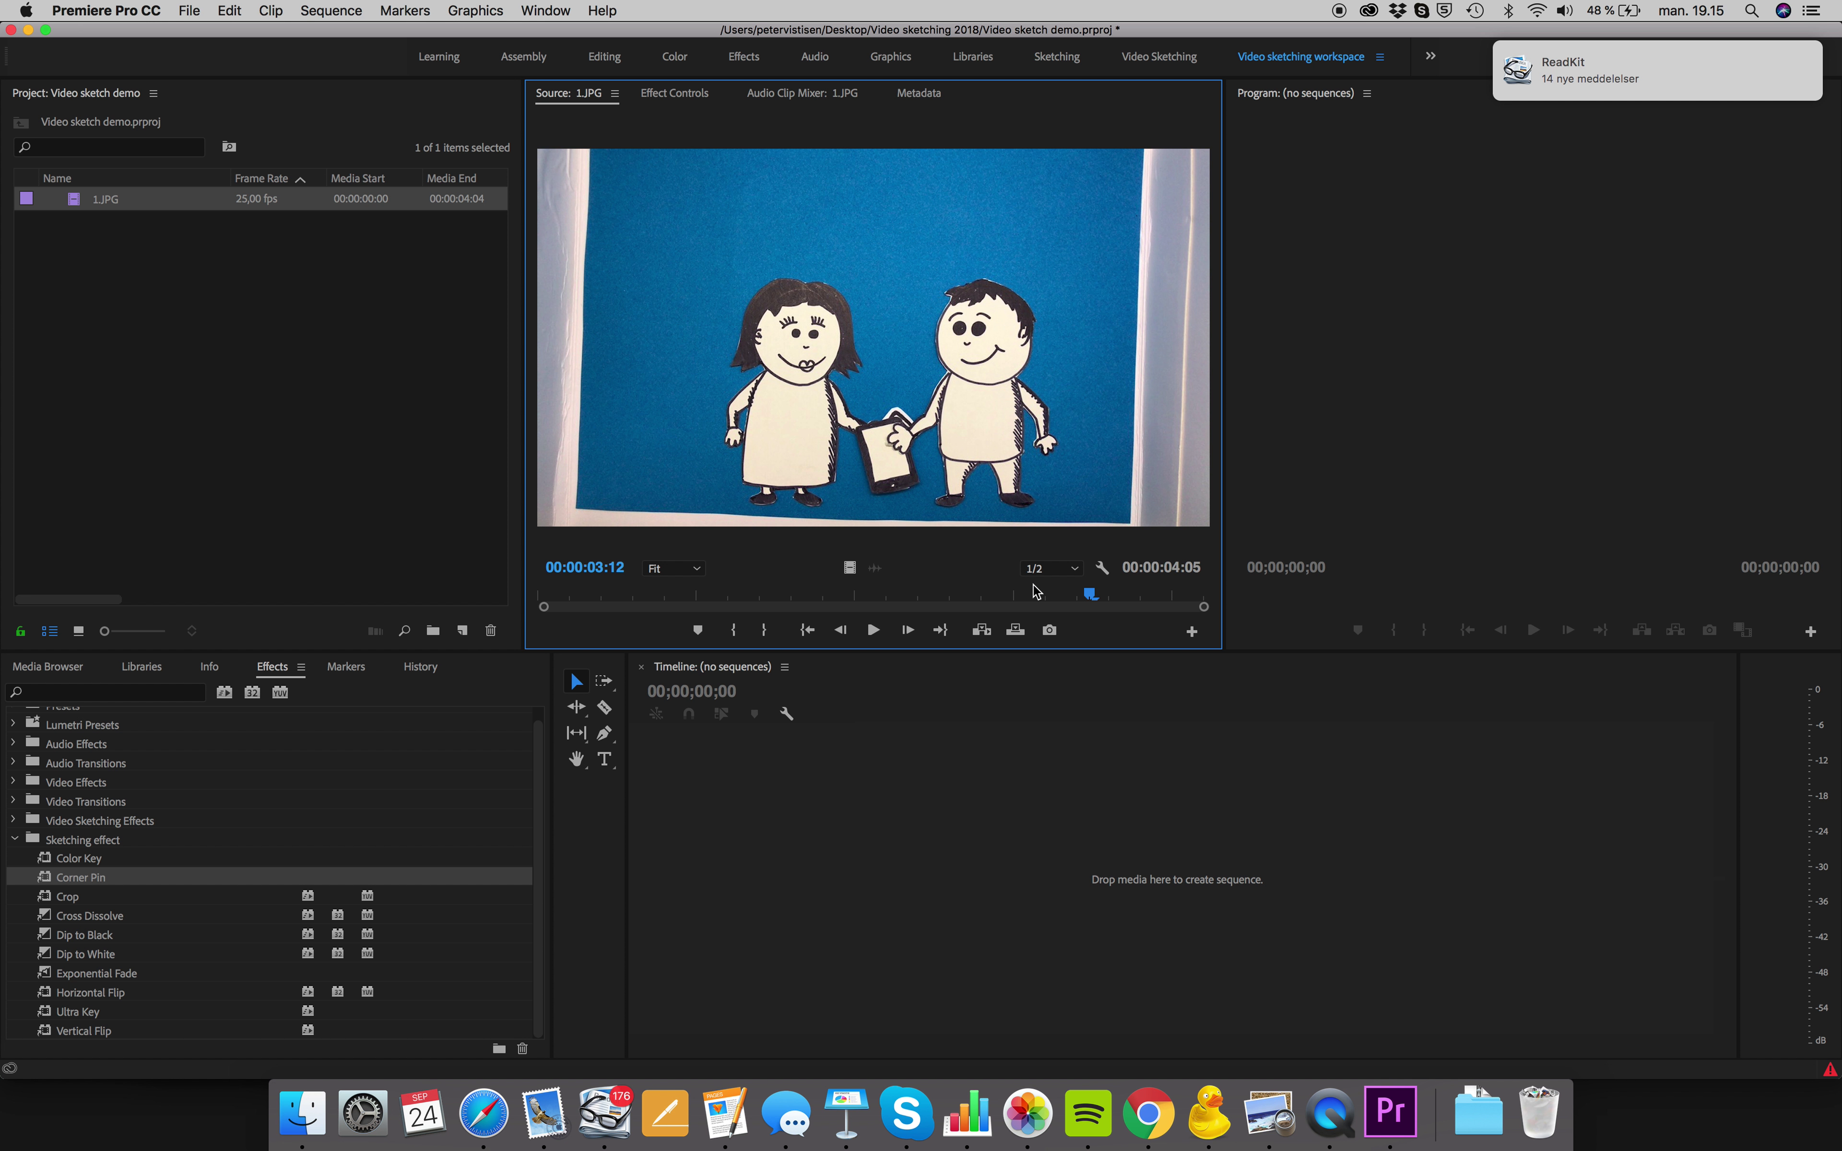
Step: Scrub the 1.JPG sequence back to 00:00:01:14 and check the numbered photos in the Images for Stop motion folder
{"action": "left_click_drag", "start_coordinate": [1090, 596], "coordinate": [782, 597]}
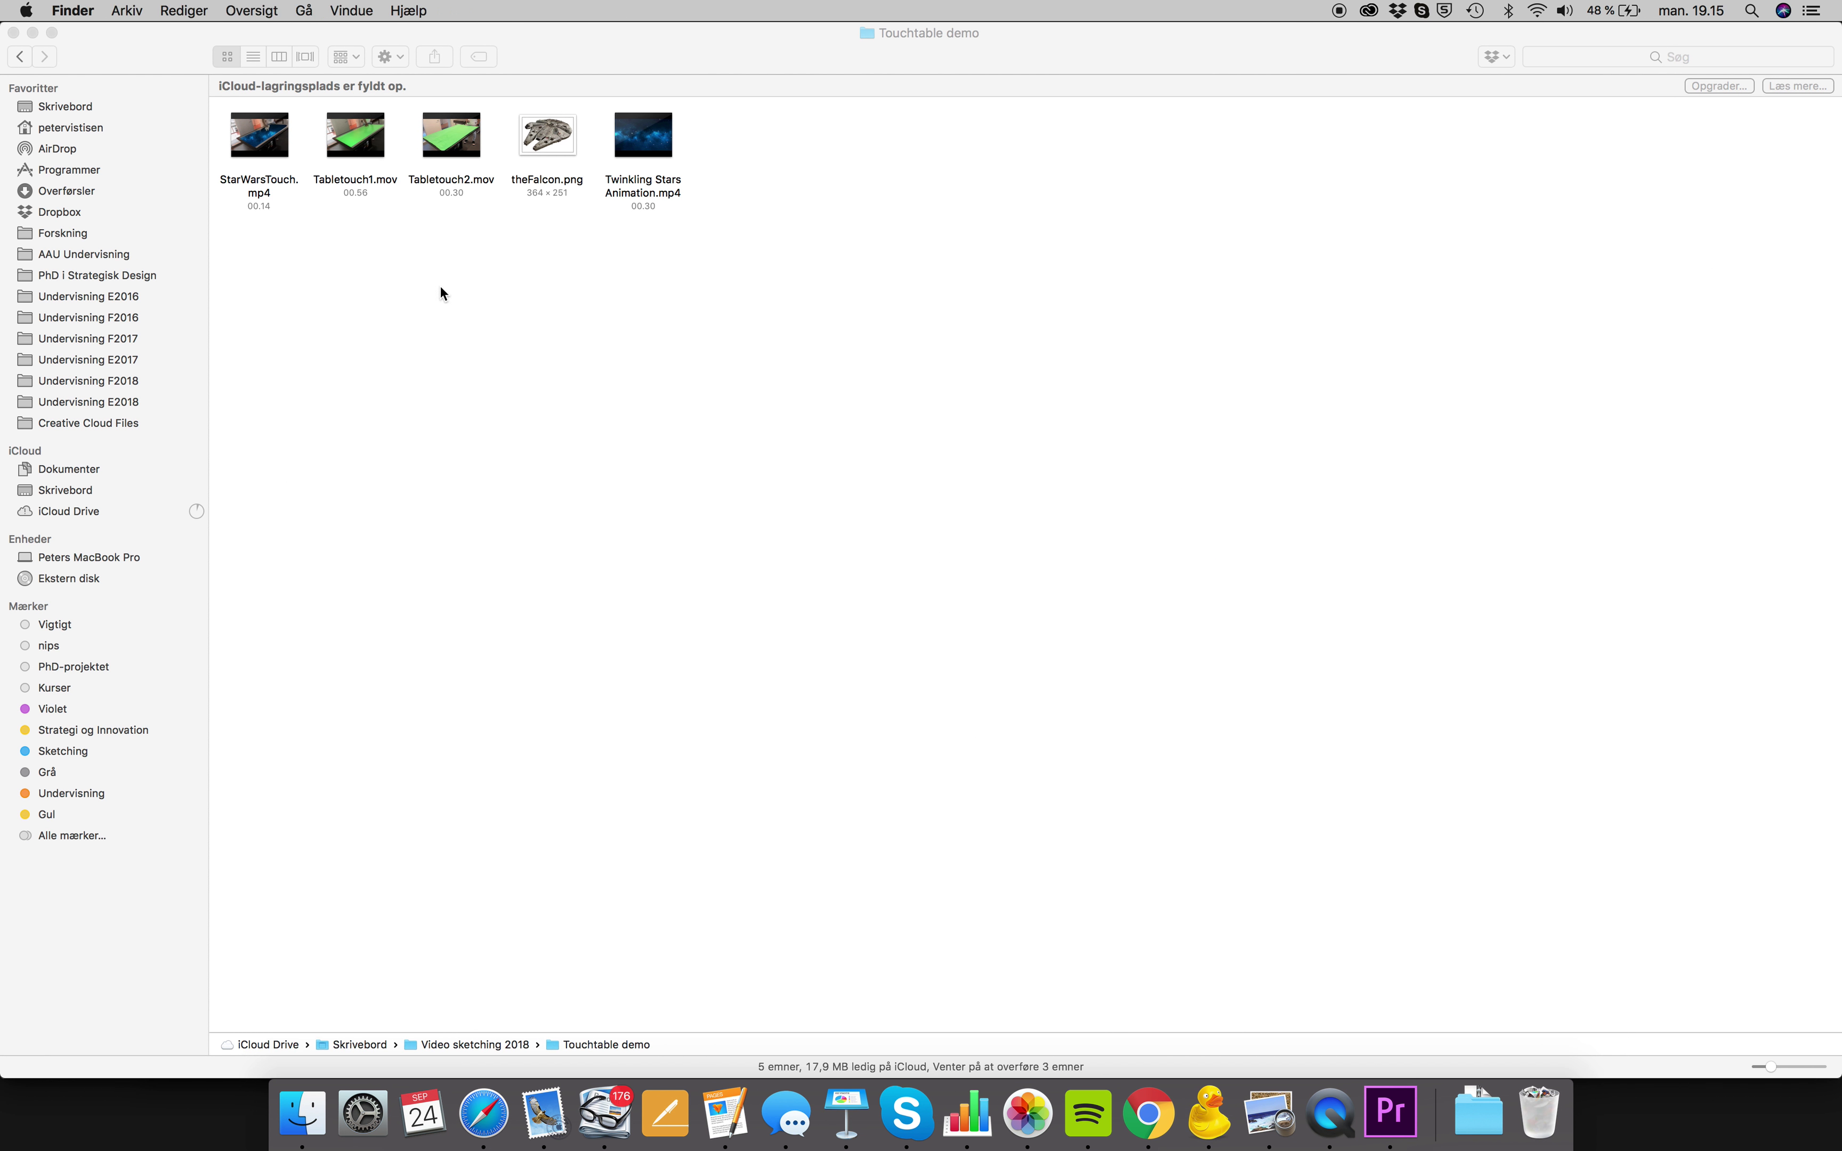
{"action": "left_click", "coordinate": [23, 59]}
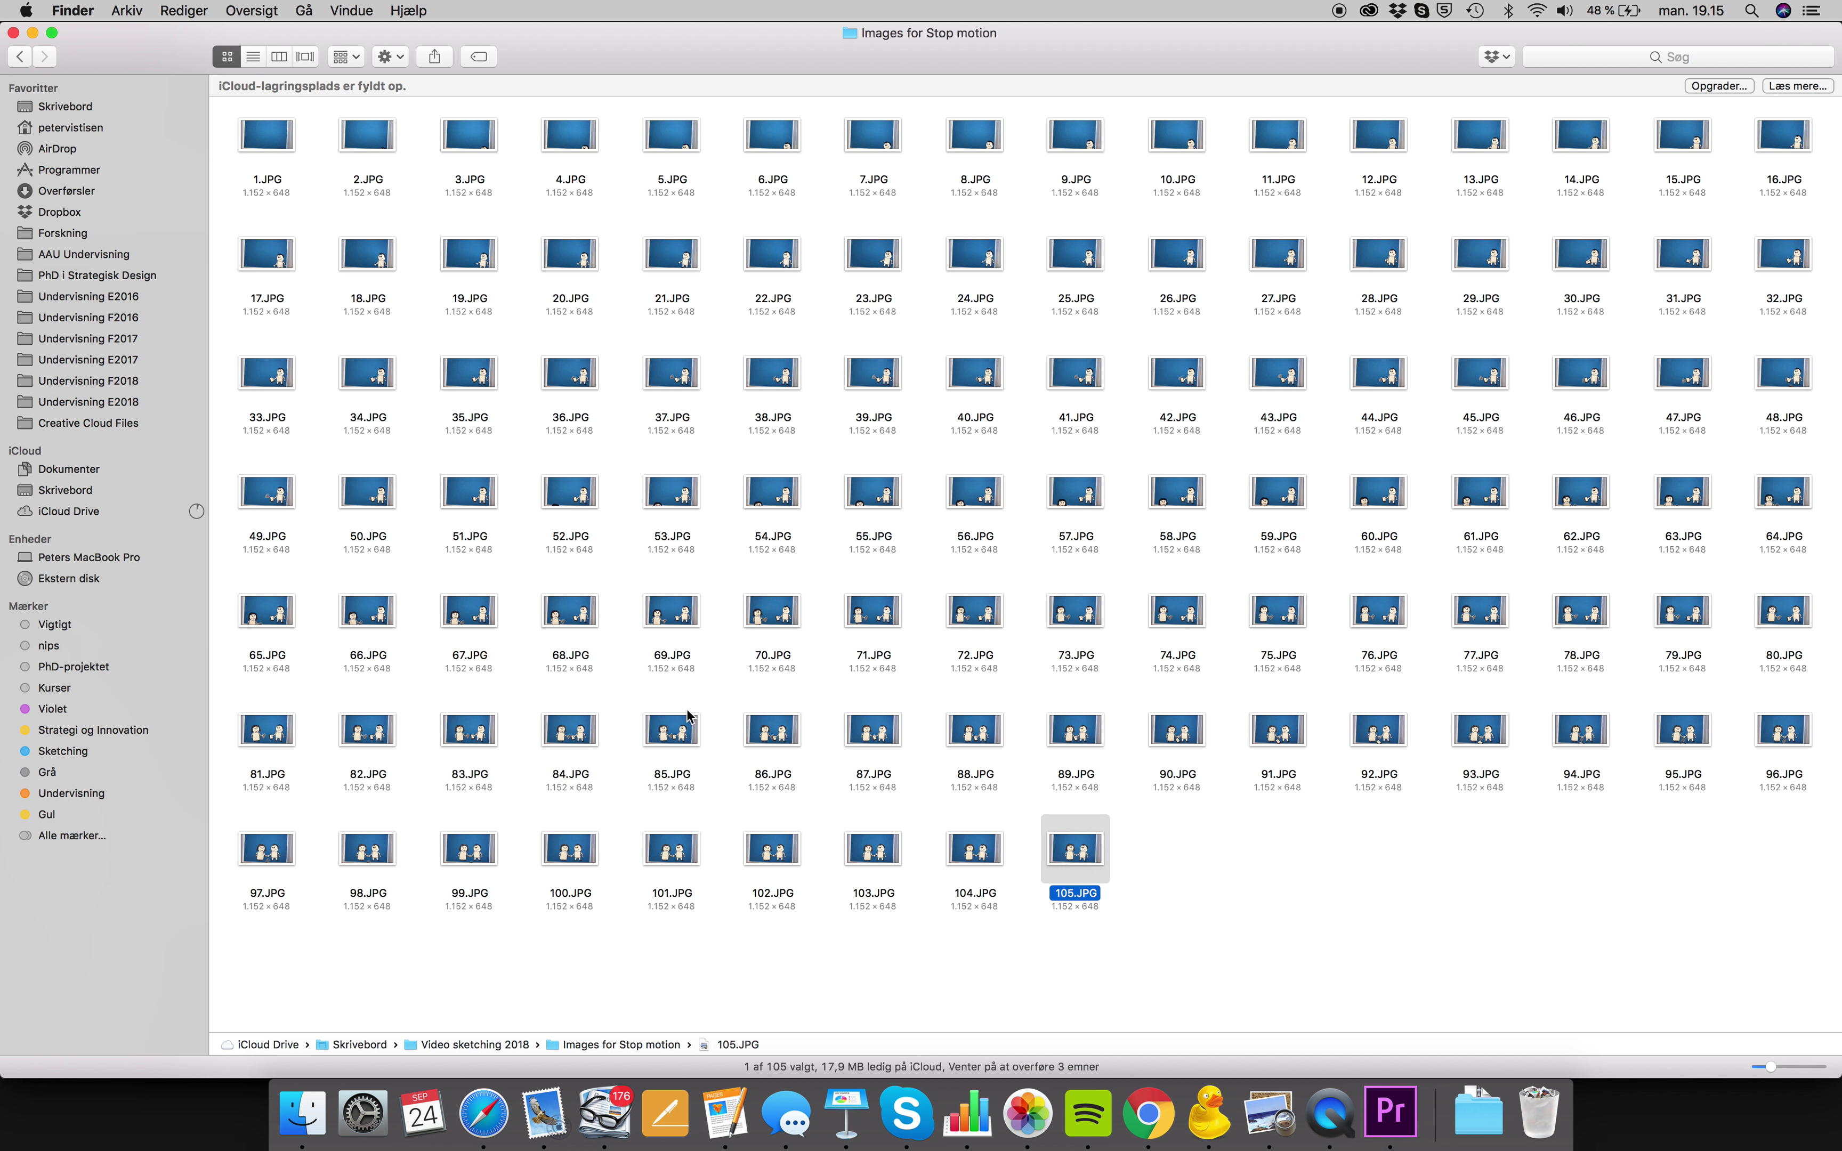
{"action": "left_click", "coordinate": [33, 33]}
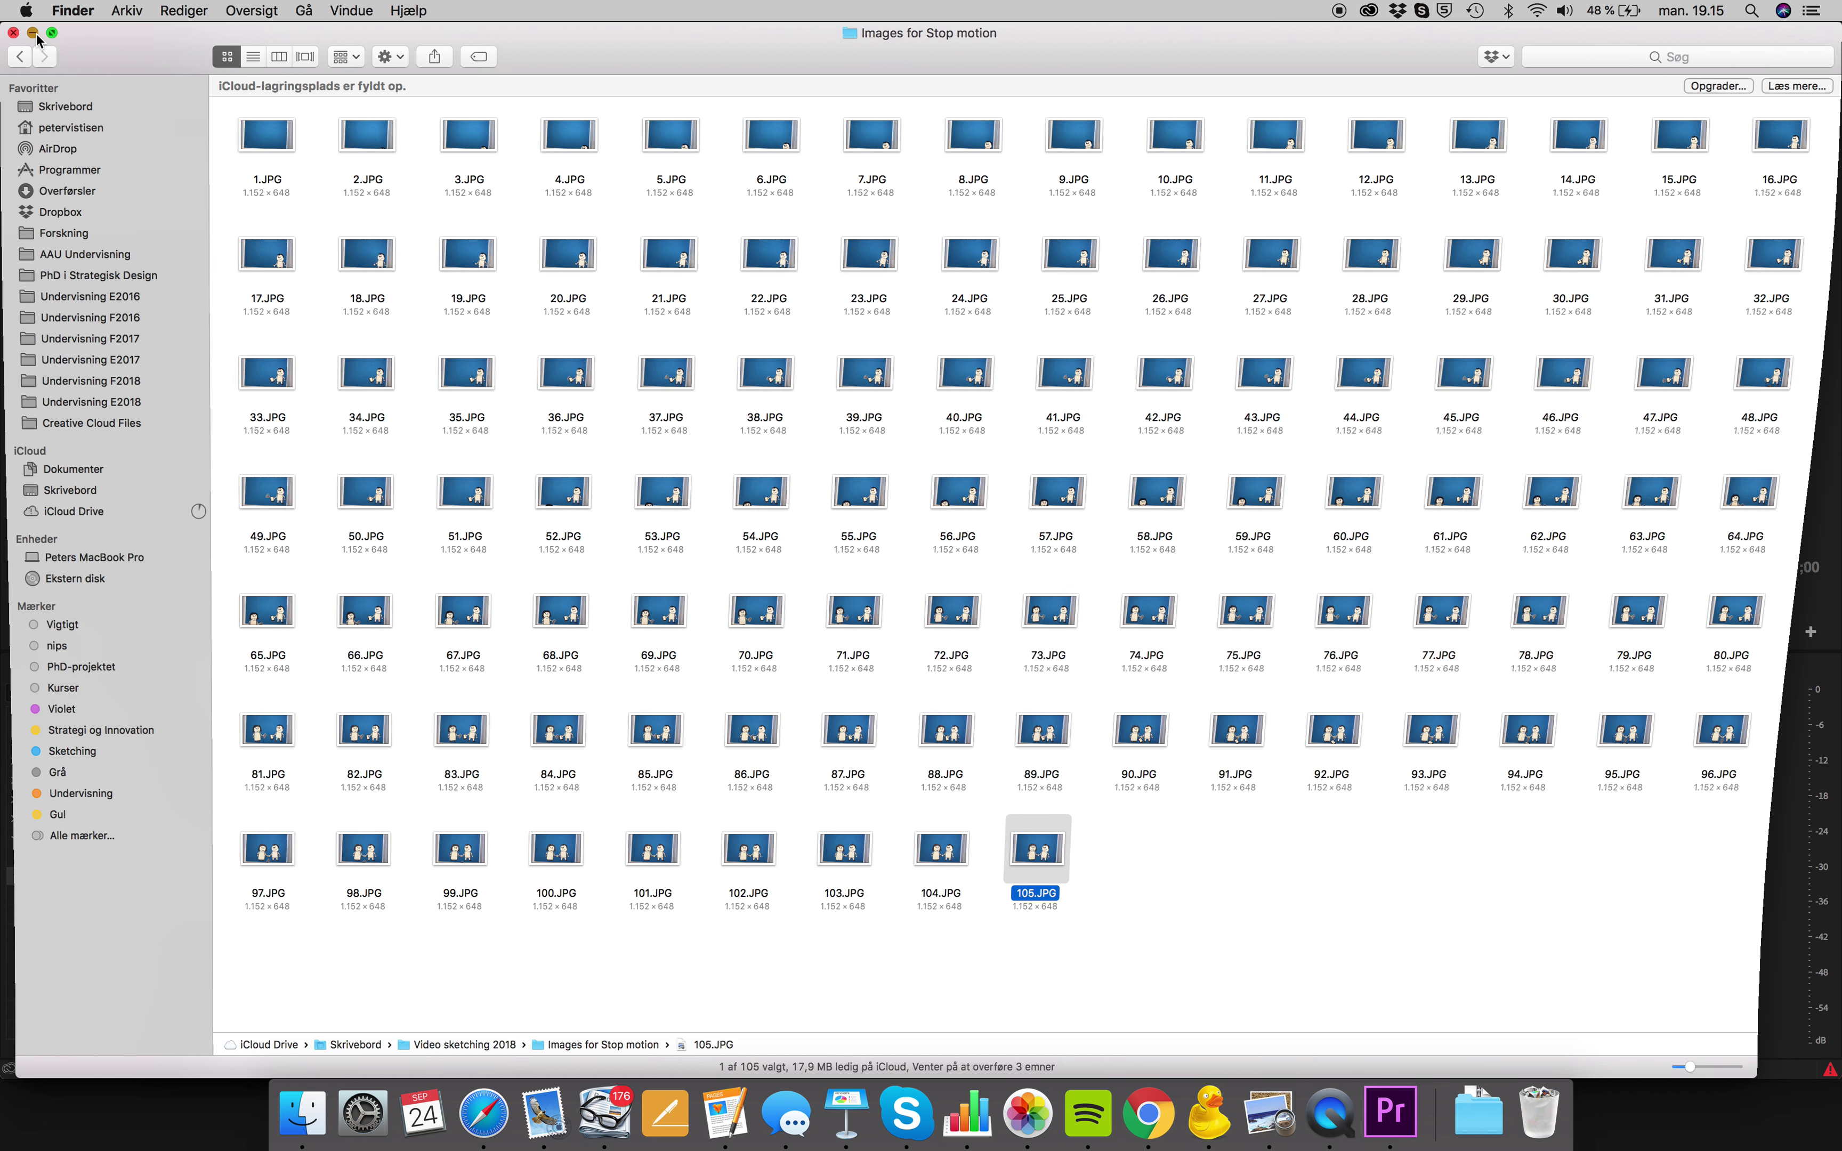
Step: Interpret the 1.JPG footage in the project at an assumed frame rate of 12 fps
{"action": "left_click", "coordinate": [82, 206]}
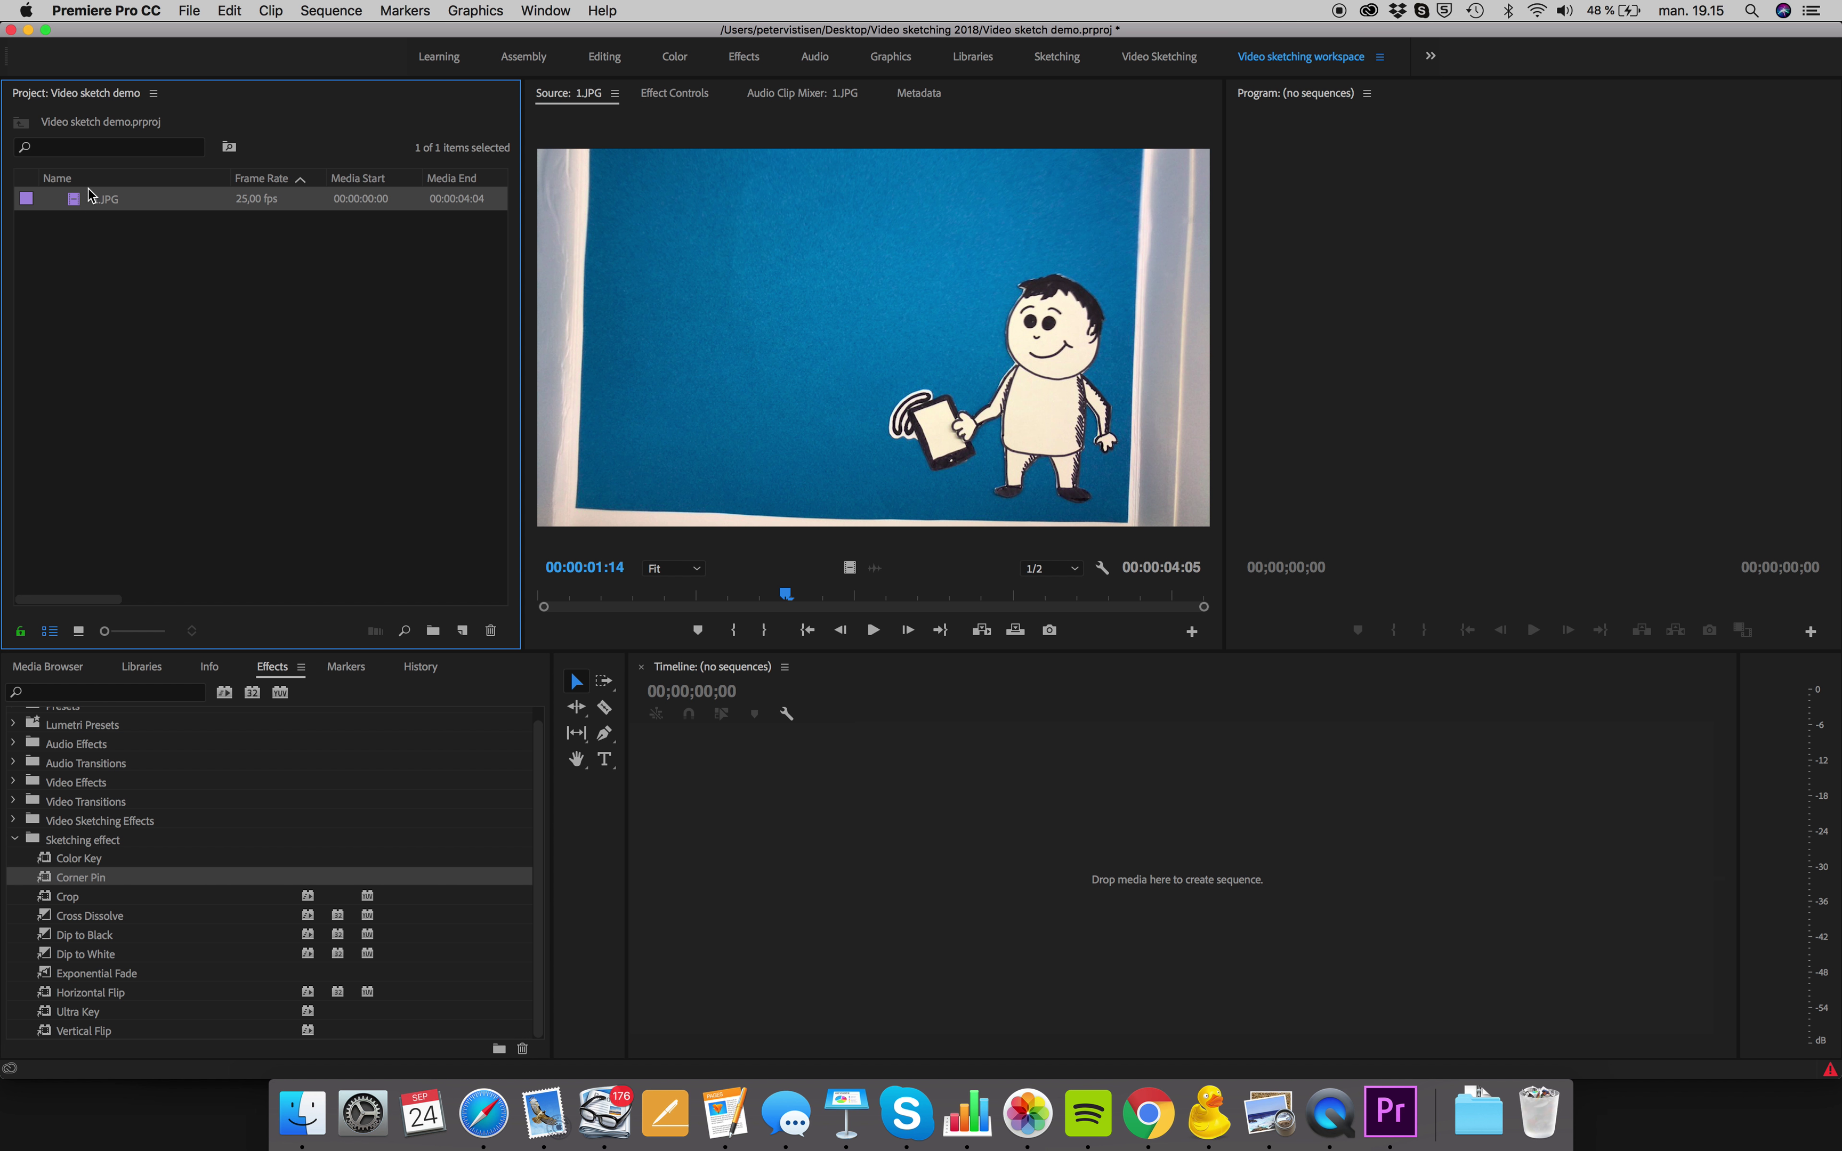
{"action": "left_click", "coordinate": [272, 10]}
{"action": "left_click", "coordinate": [272, 9]}
{"action": "left_click", "coordinate": [272, 9]}
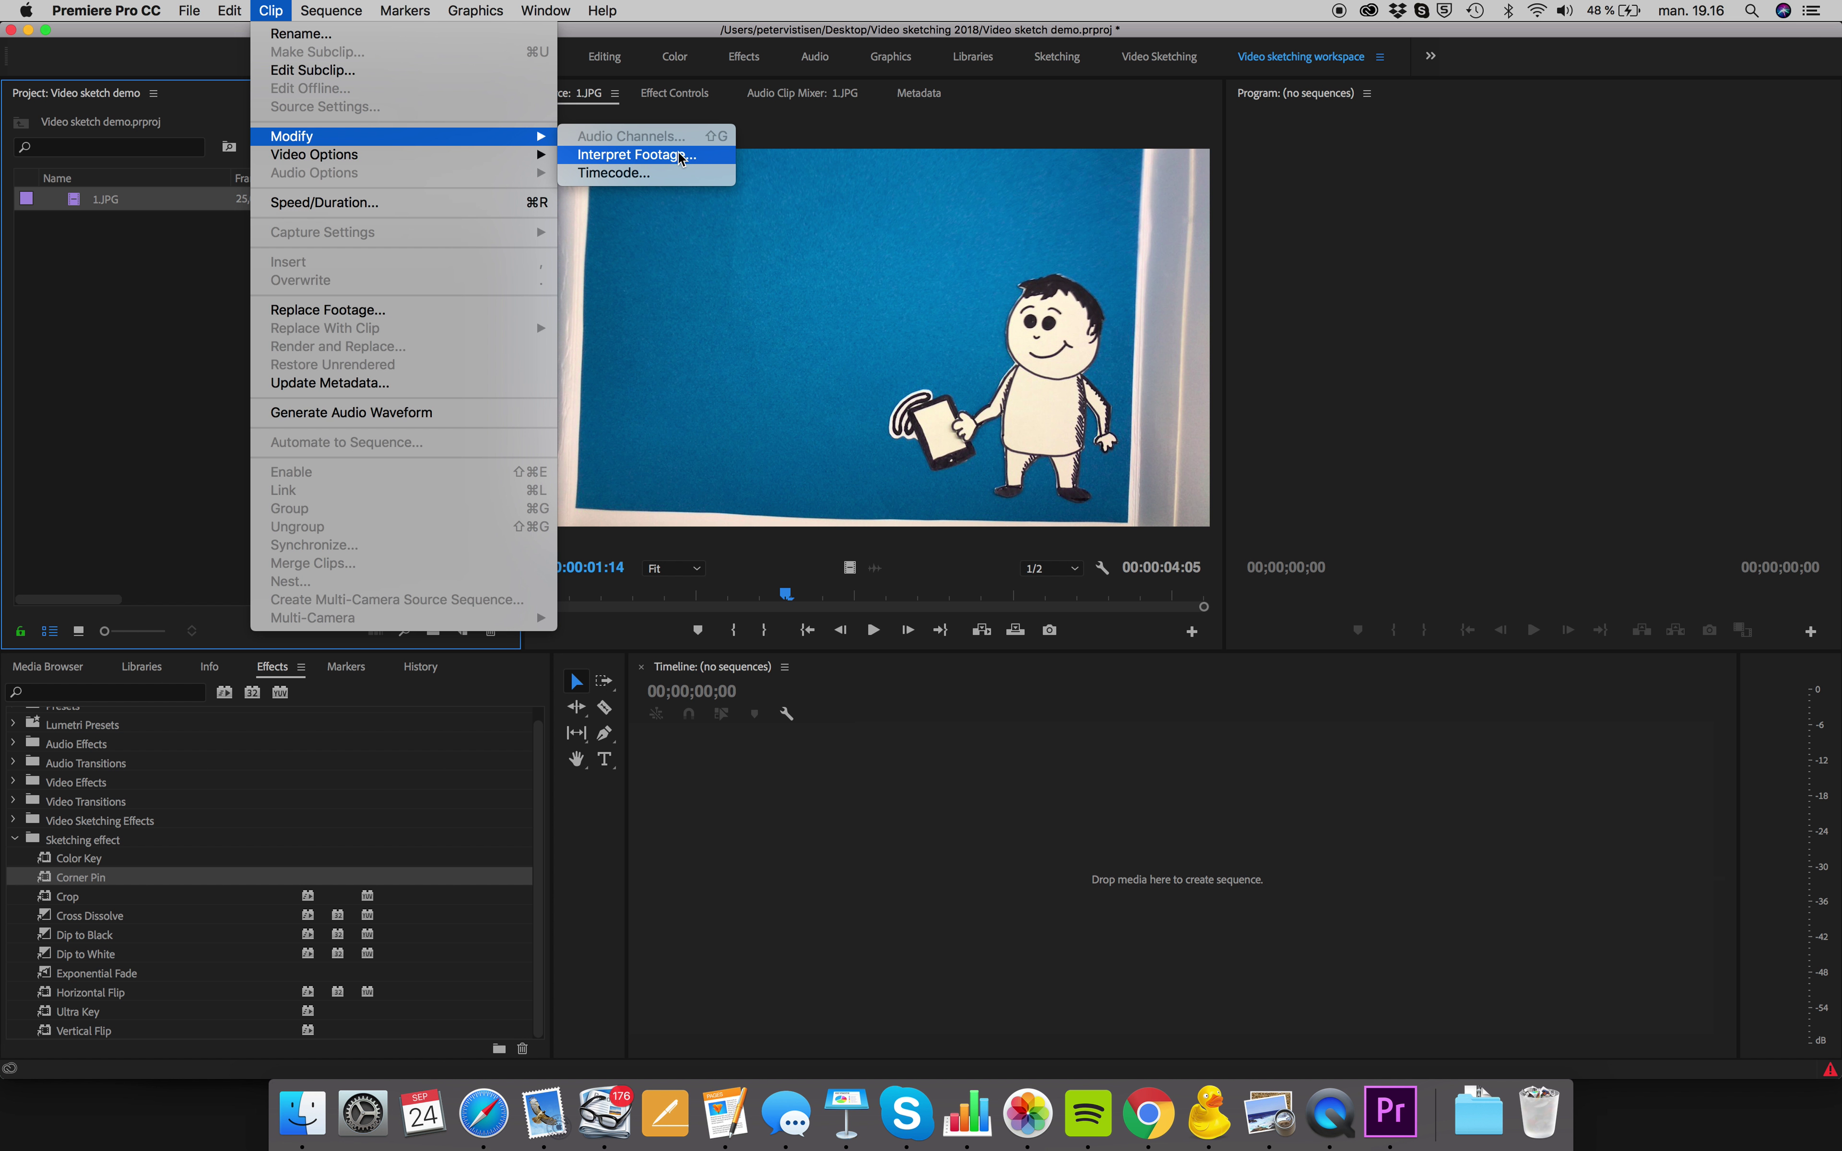
{"action": "left_click", "coordinate": [601, 156]}
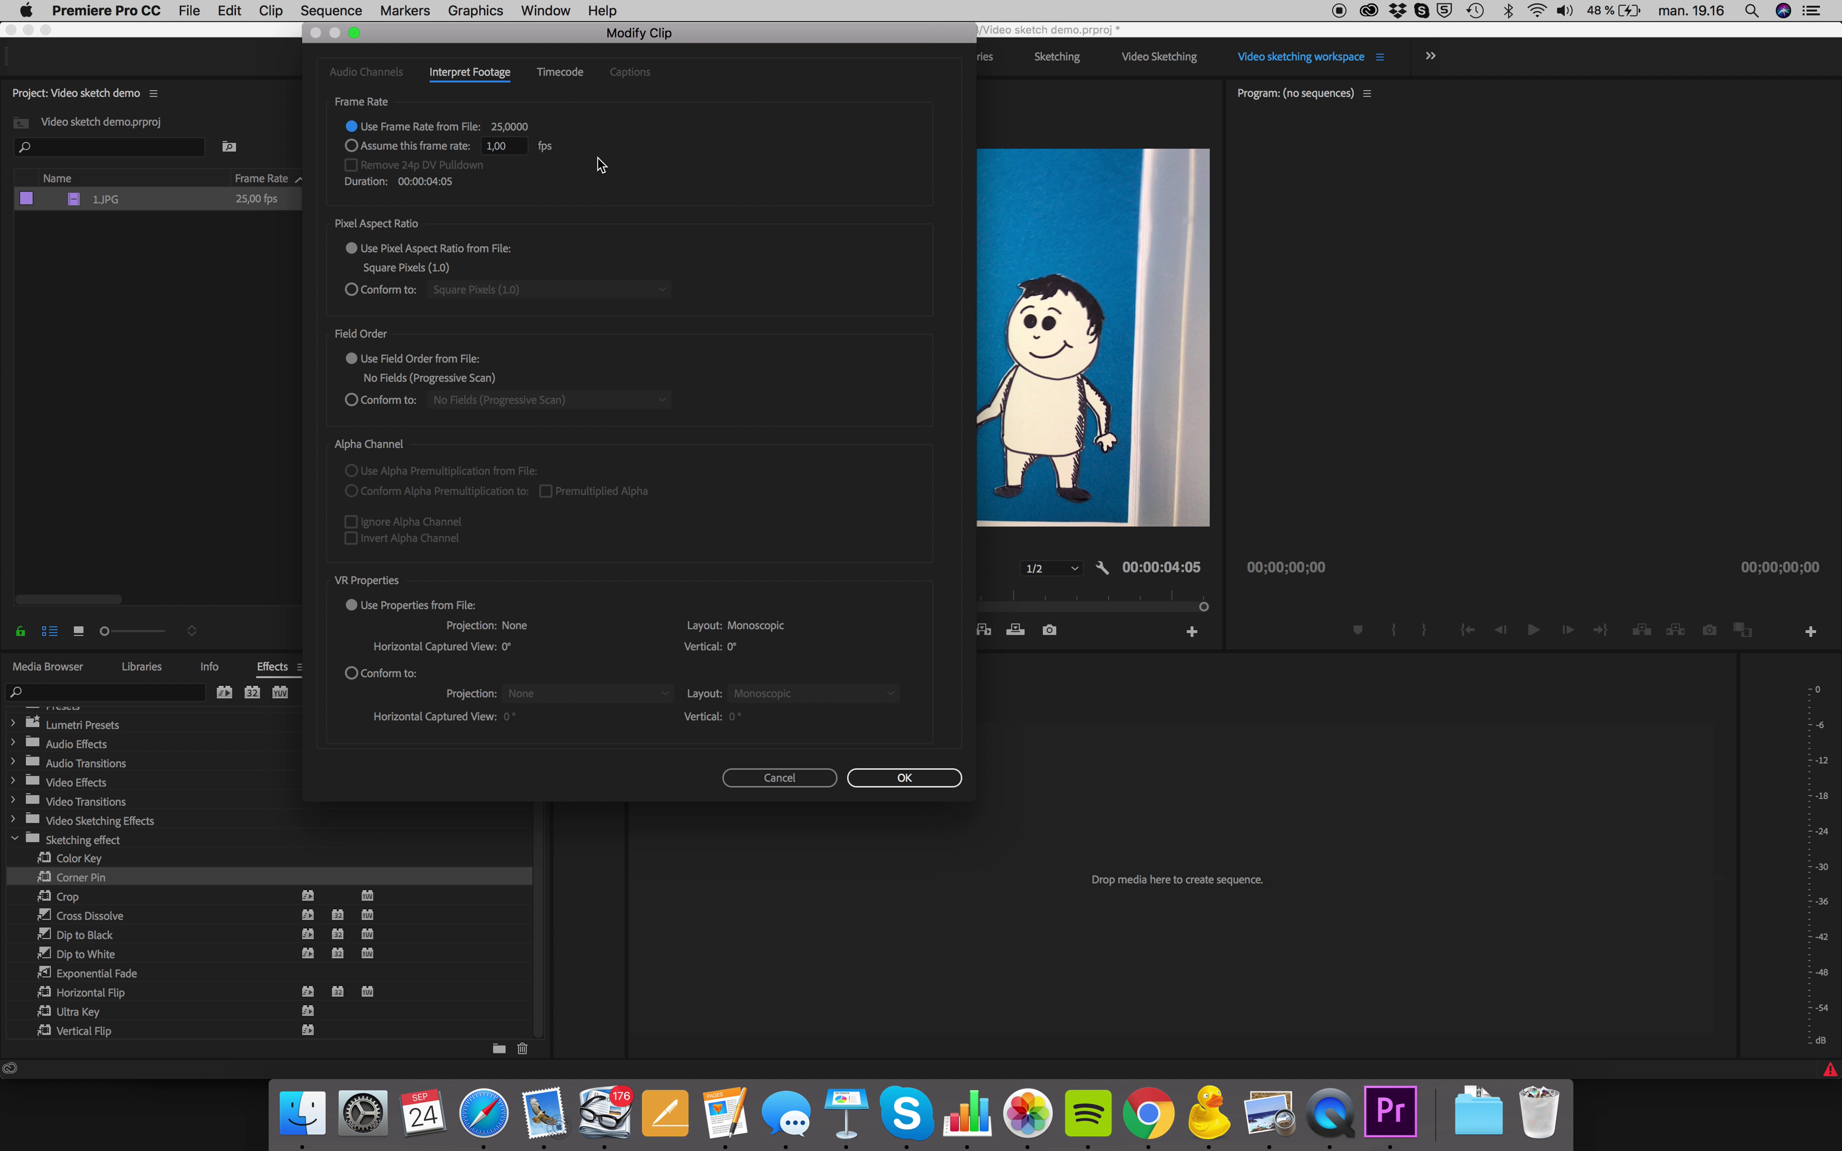
{"action": "left_click", "coordinate": [391, 150]}
{"action": "left_click_drag", "start_coordinate": [494, 143], "coordinate": [478, 144]}
{"action": "left_click", "coordinate": [899, 773]}
Step: Open the 1.JPG clip in the Source monitor and play it from the beginning to check its speed
{"action": "left_click", "coordinate": [79, 200]}
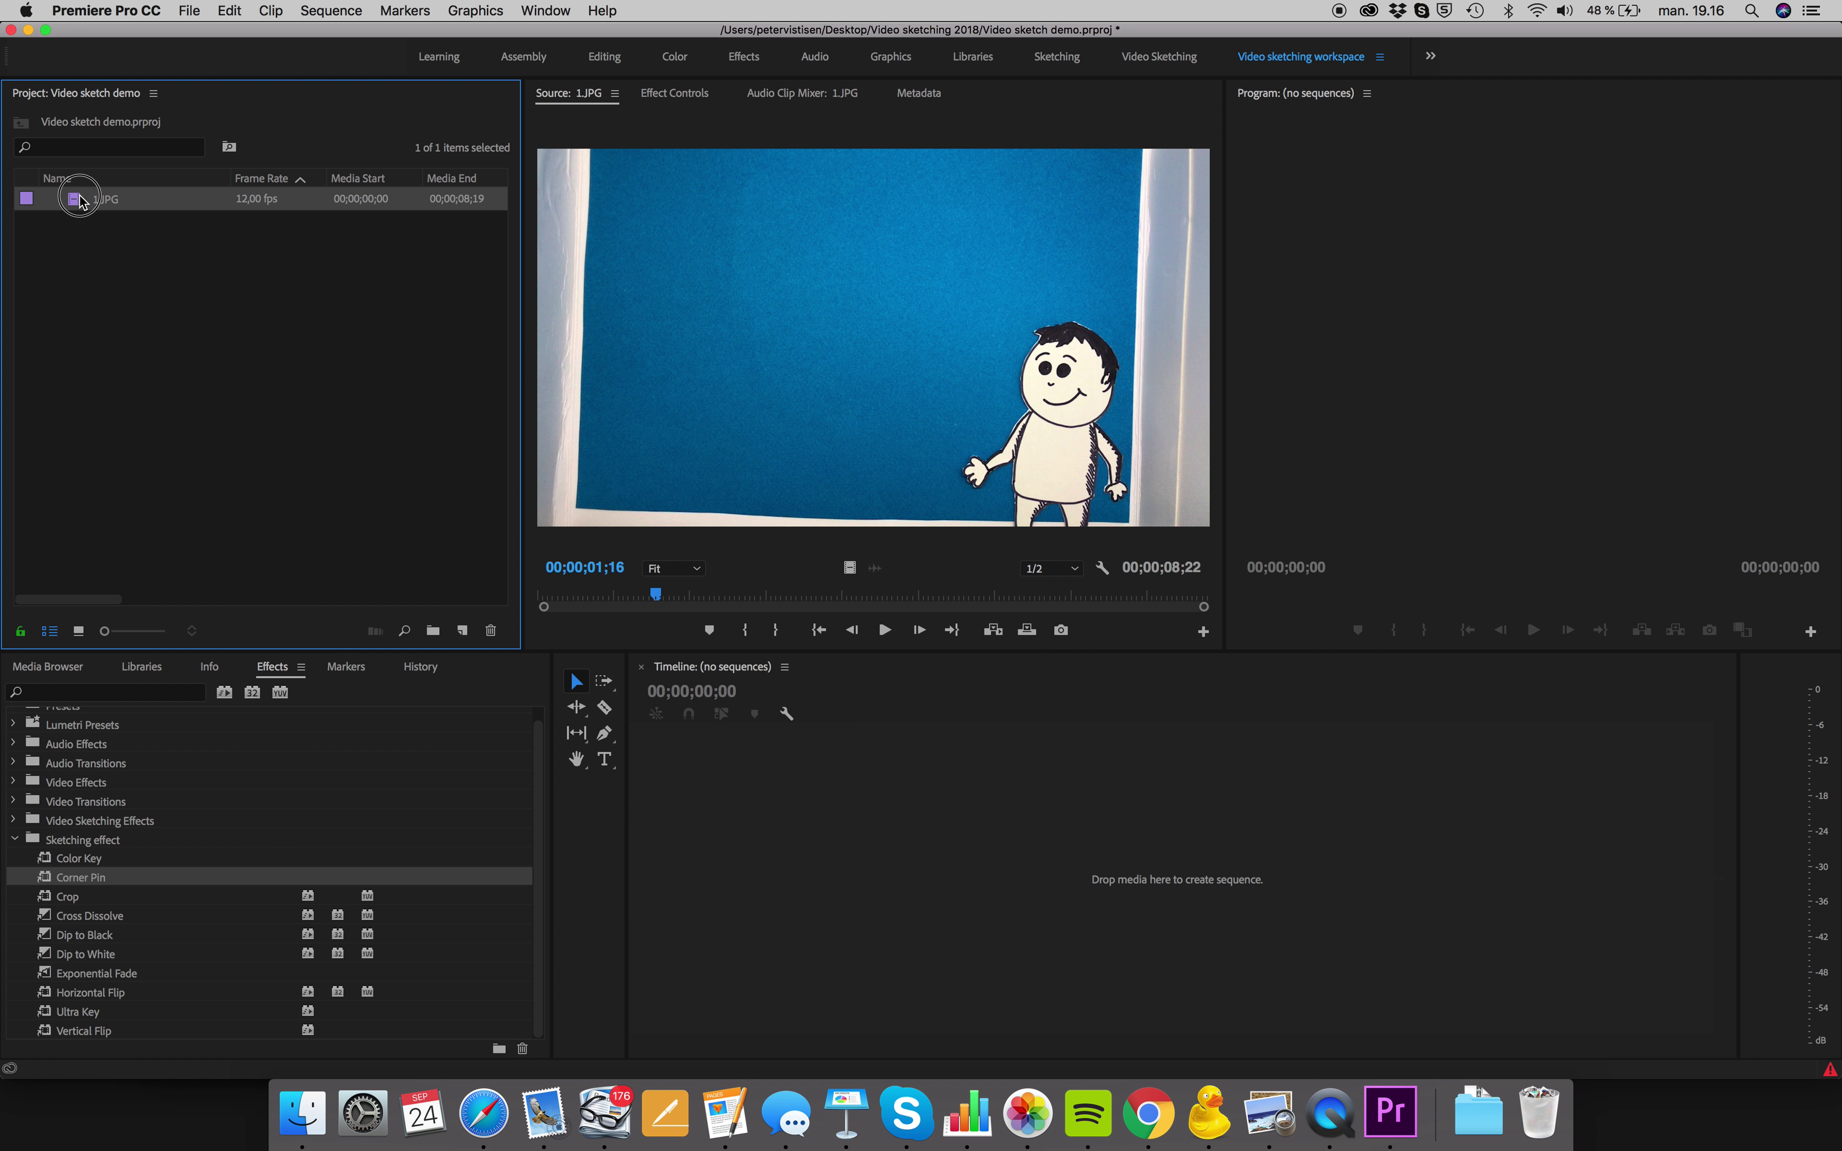
{"action": "left_click", "coordinate": [80, 200]}
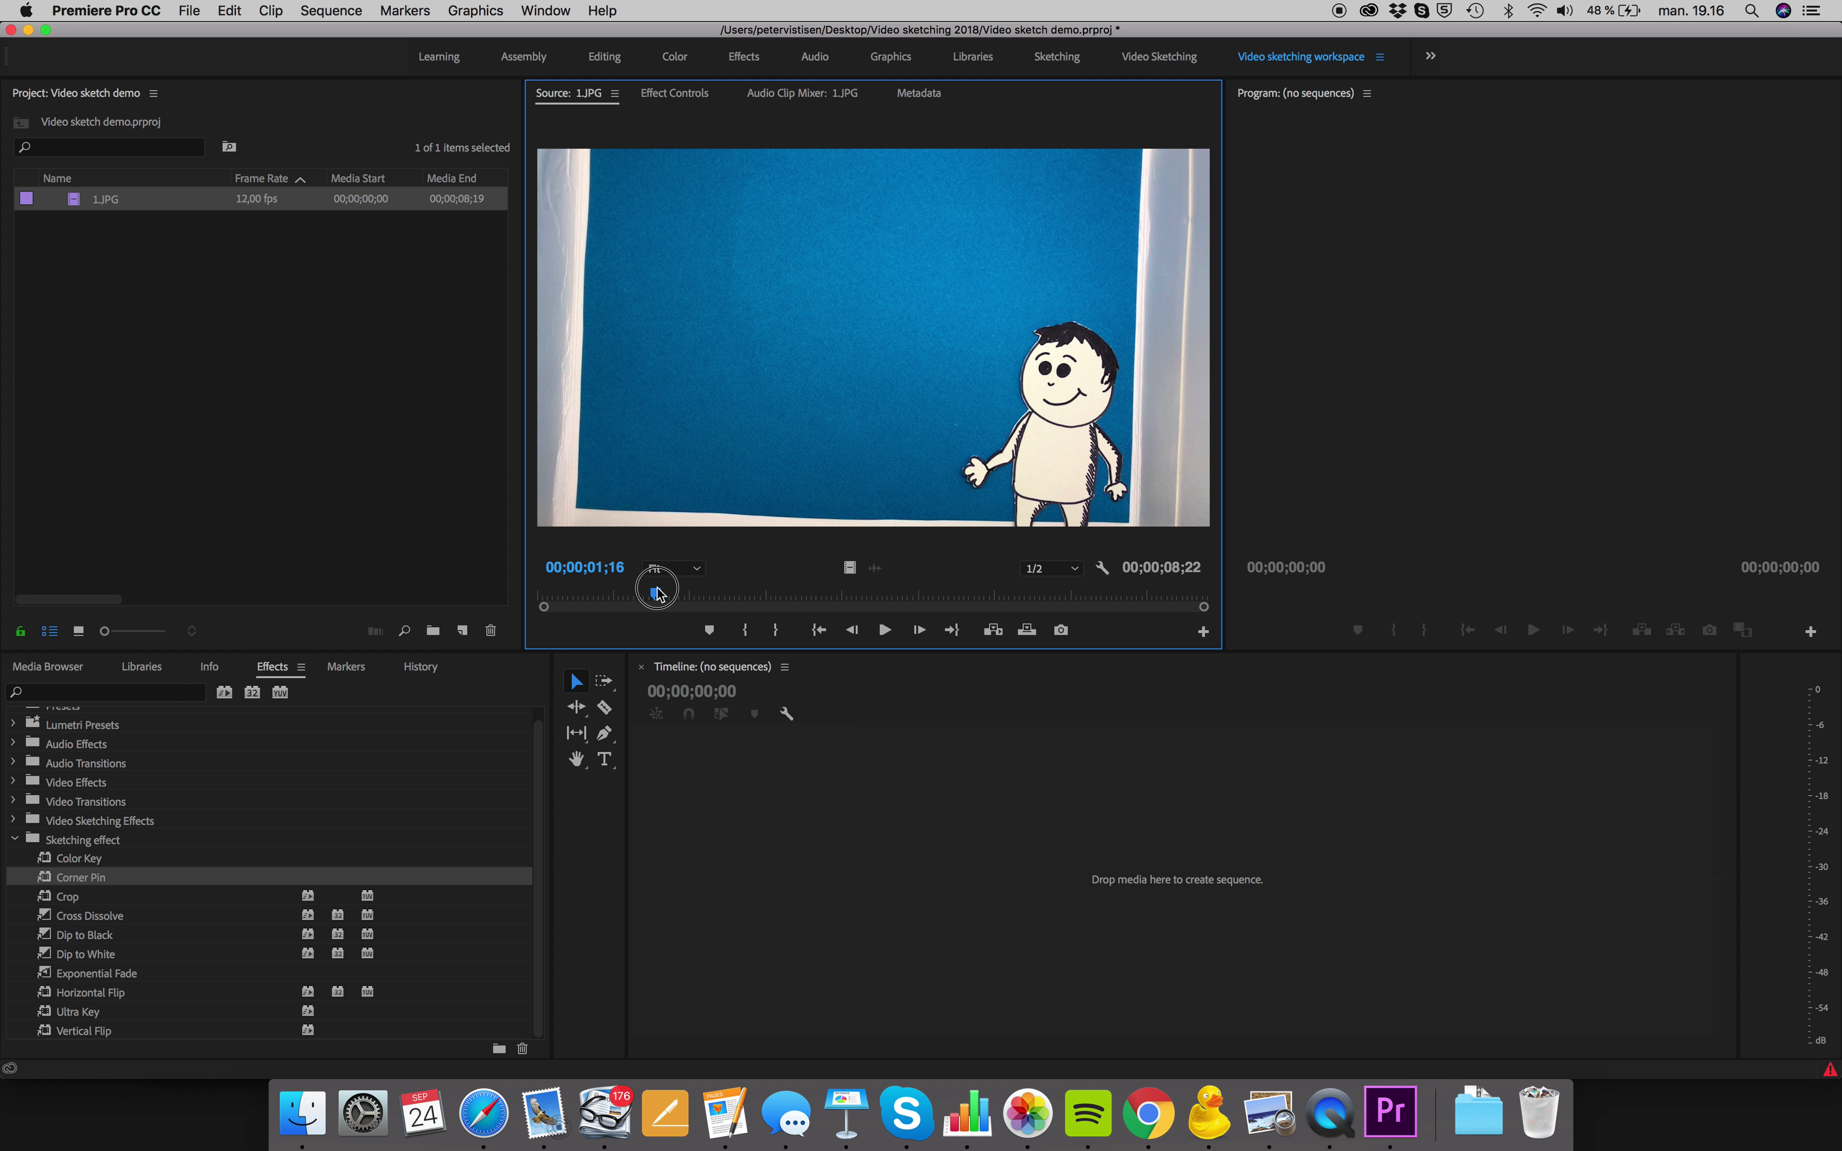
{"action": "left_click_drag", "start_coordinate": [656, 595], "coordinate": [493, 567]}
{"action": "key", "text": "space"}
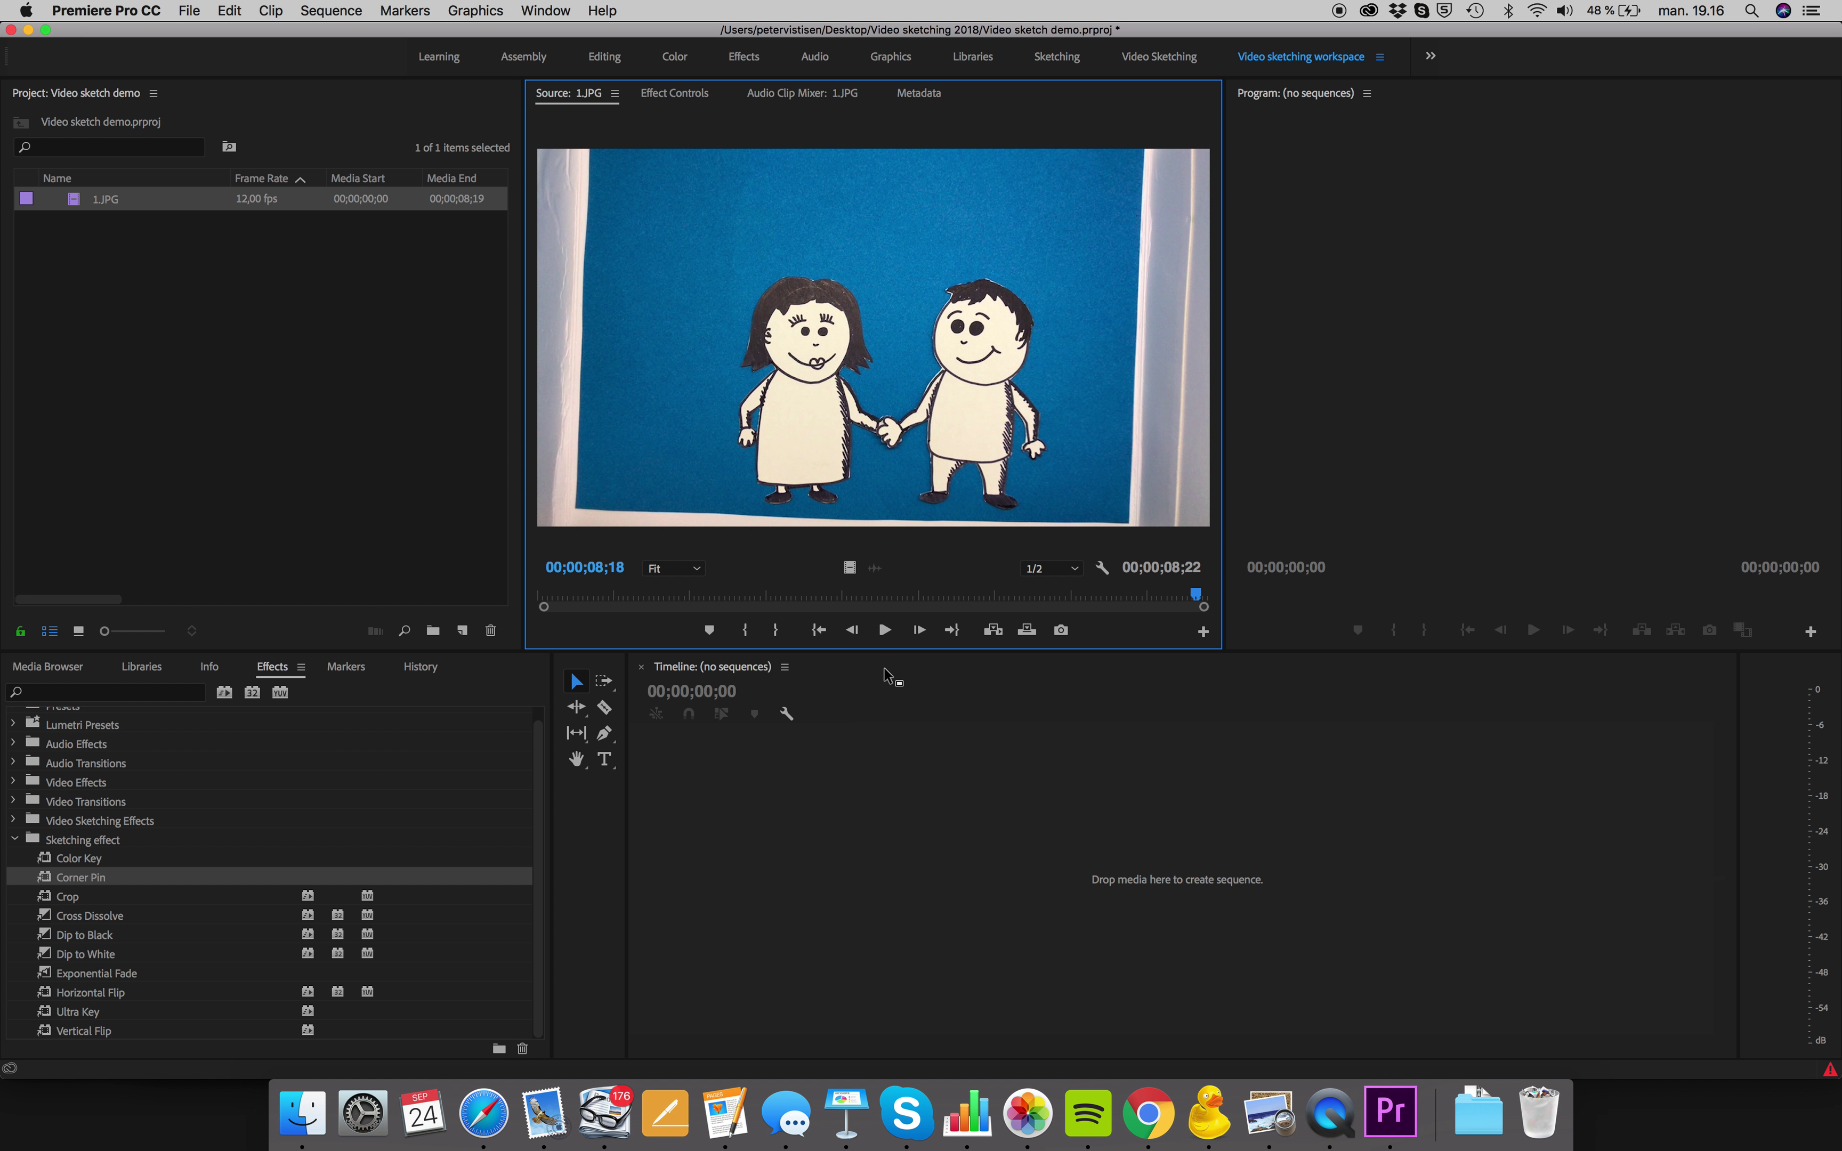
Step: Interpret the 1.JPG footage at an assumed frame rate of 5 fps and play it from the beginning in the Source monitor
{"action": "left_click", "coordinate": [268, 10]}
{"action": "left_click", "coordinate": [298, 139]}
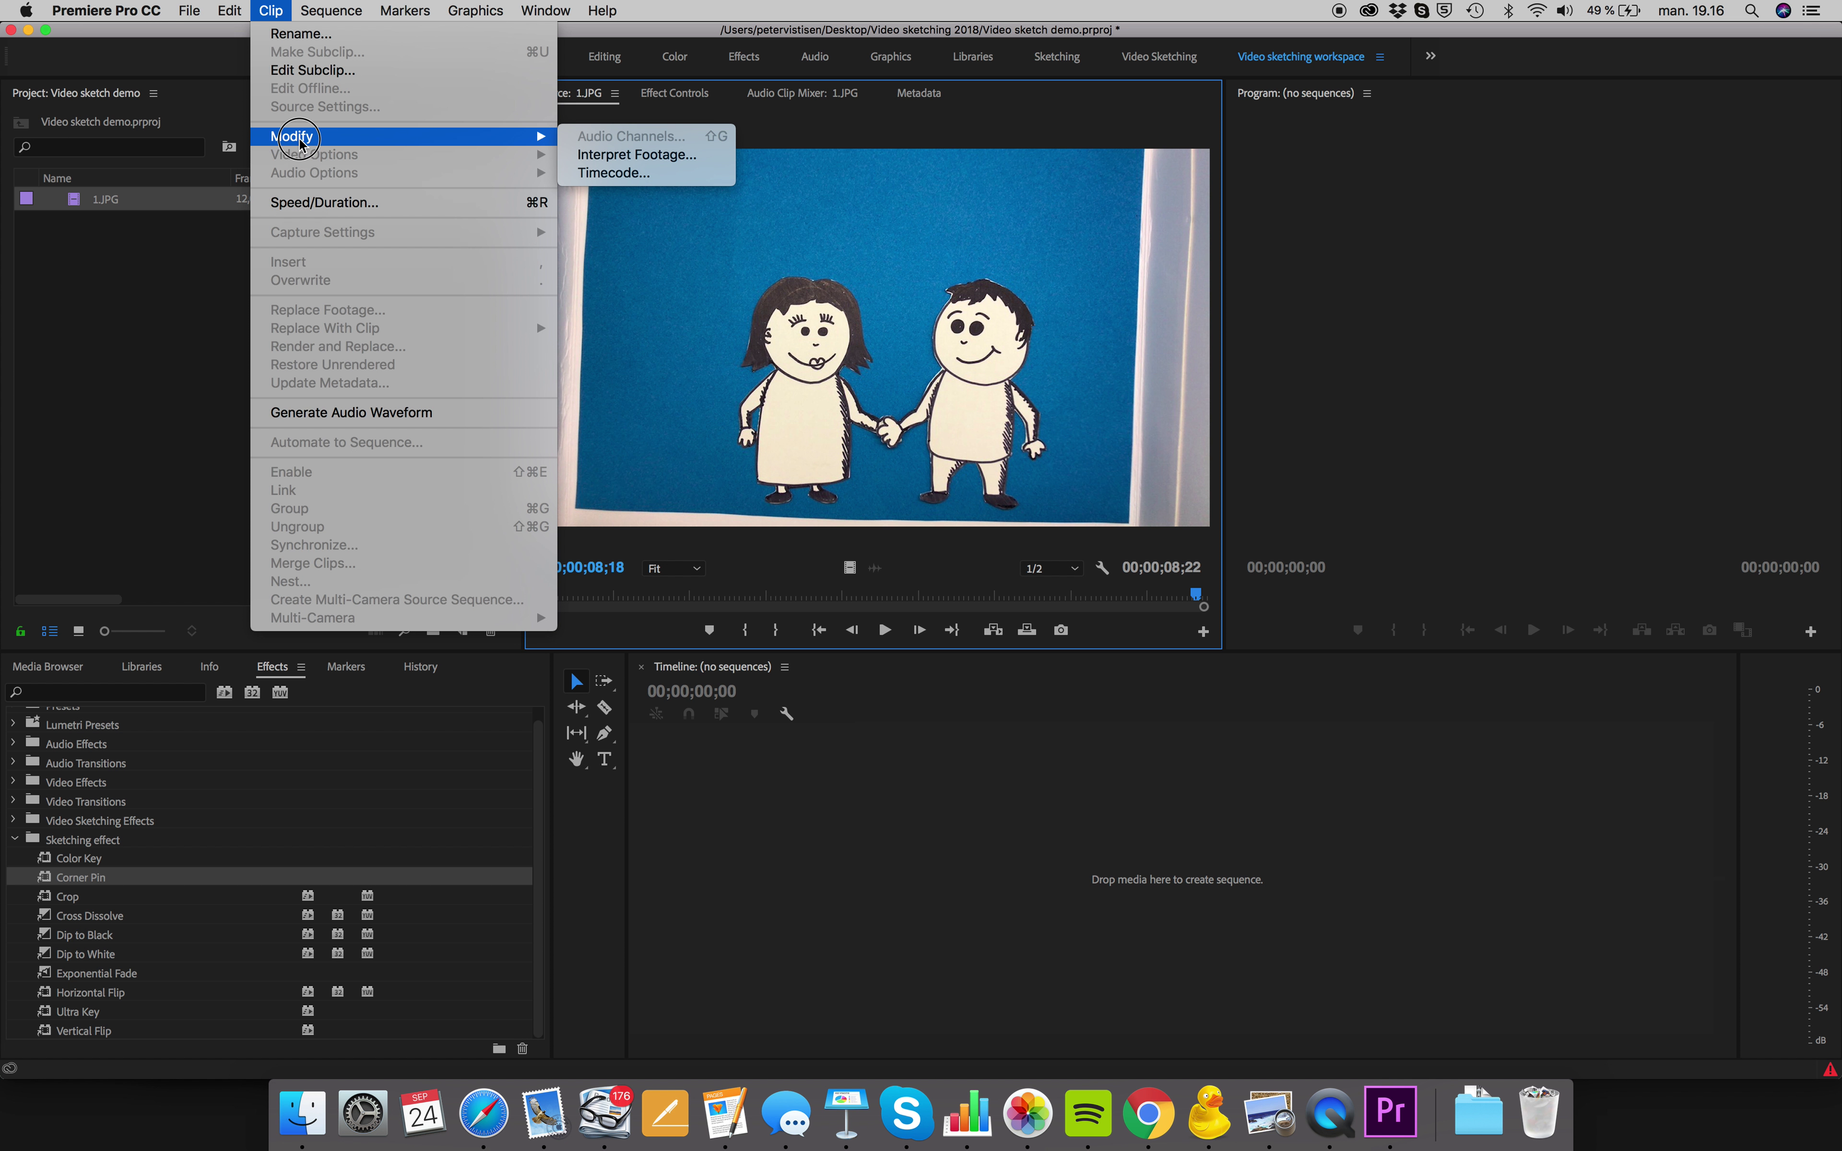
{"action": "left_click", "coordinate": [615, 154]}
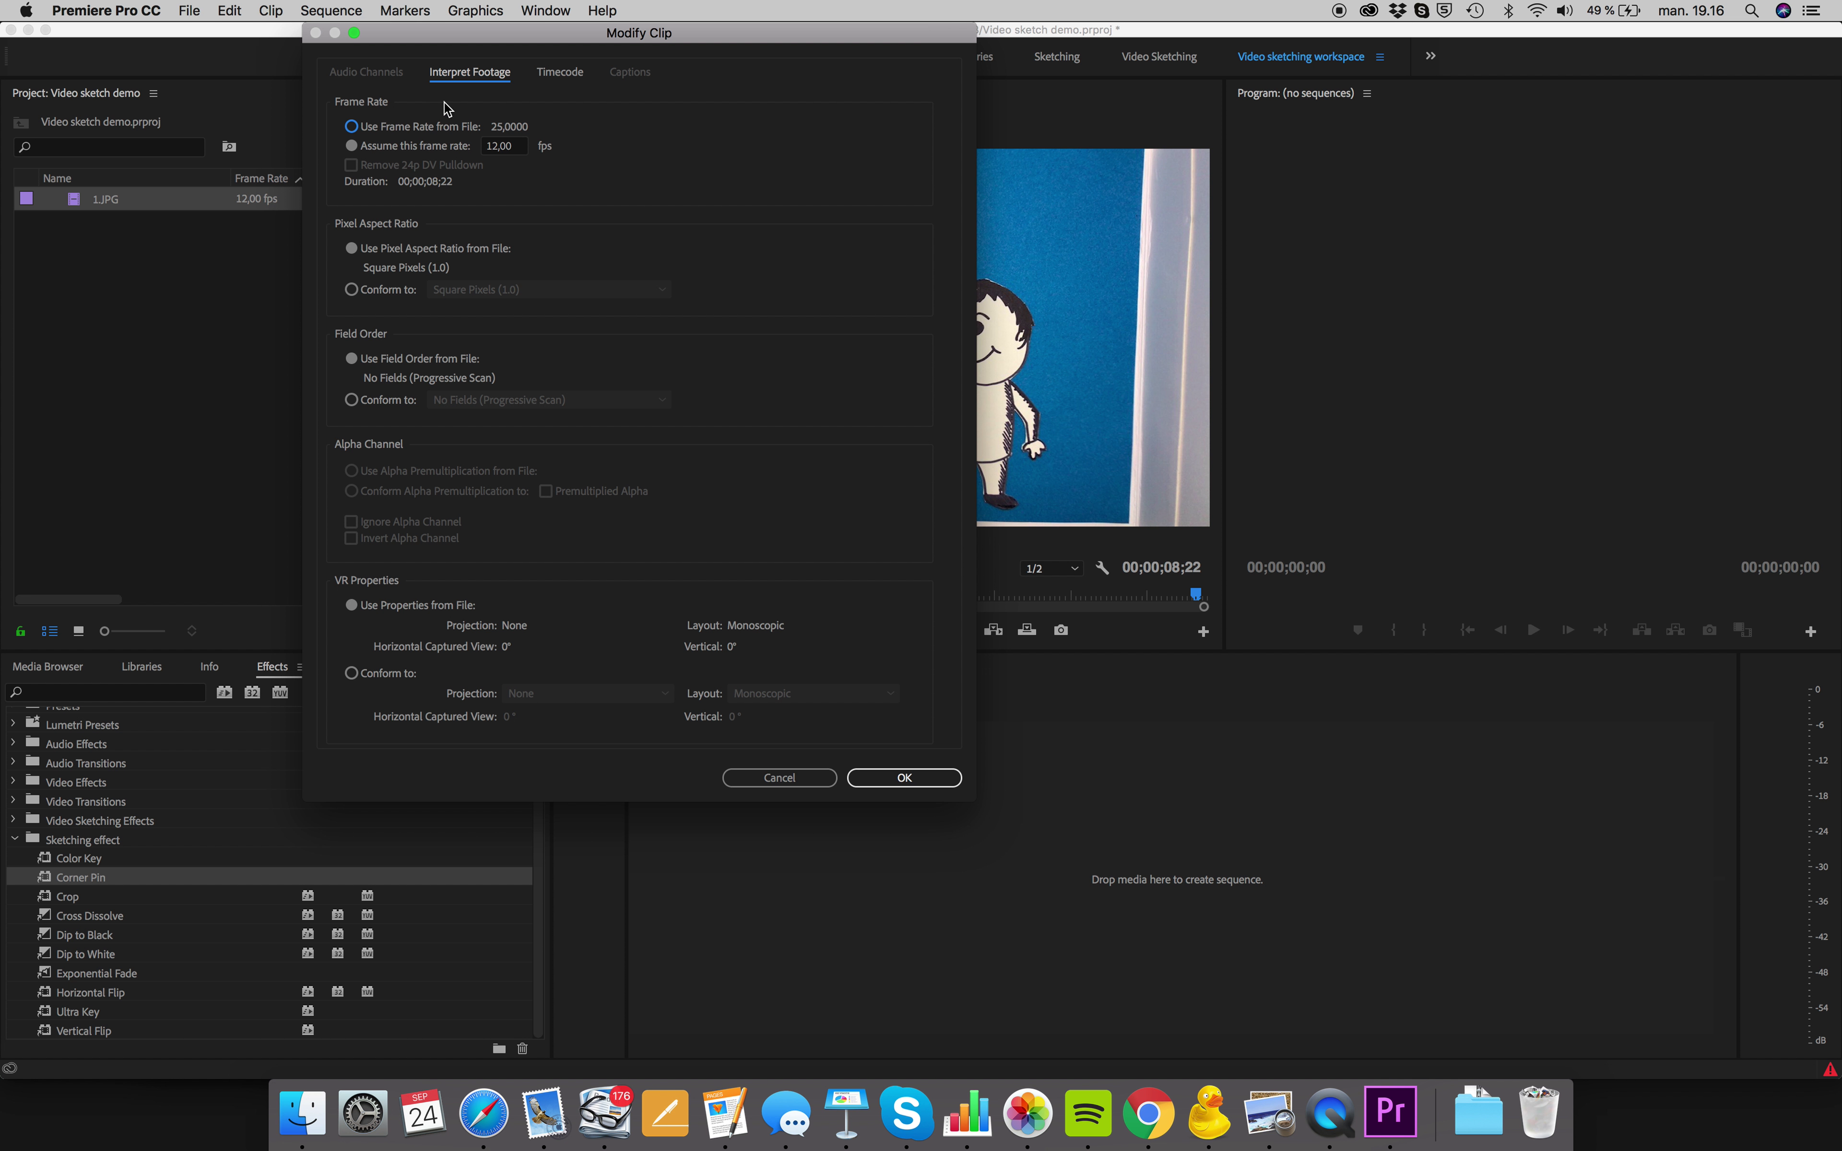
{"action": "left_click_drag", "start_coordinate": [498, 145], "coordinate": [480, 145]}
{"action": "type", "text": "5"}
{"action": "left_click", "coordinate": [941, 784]}
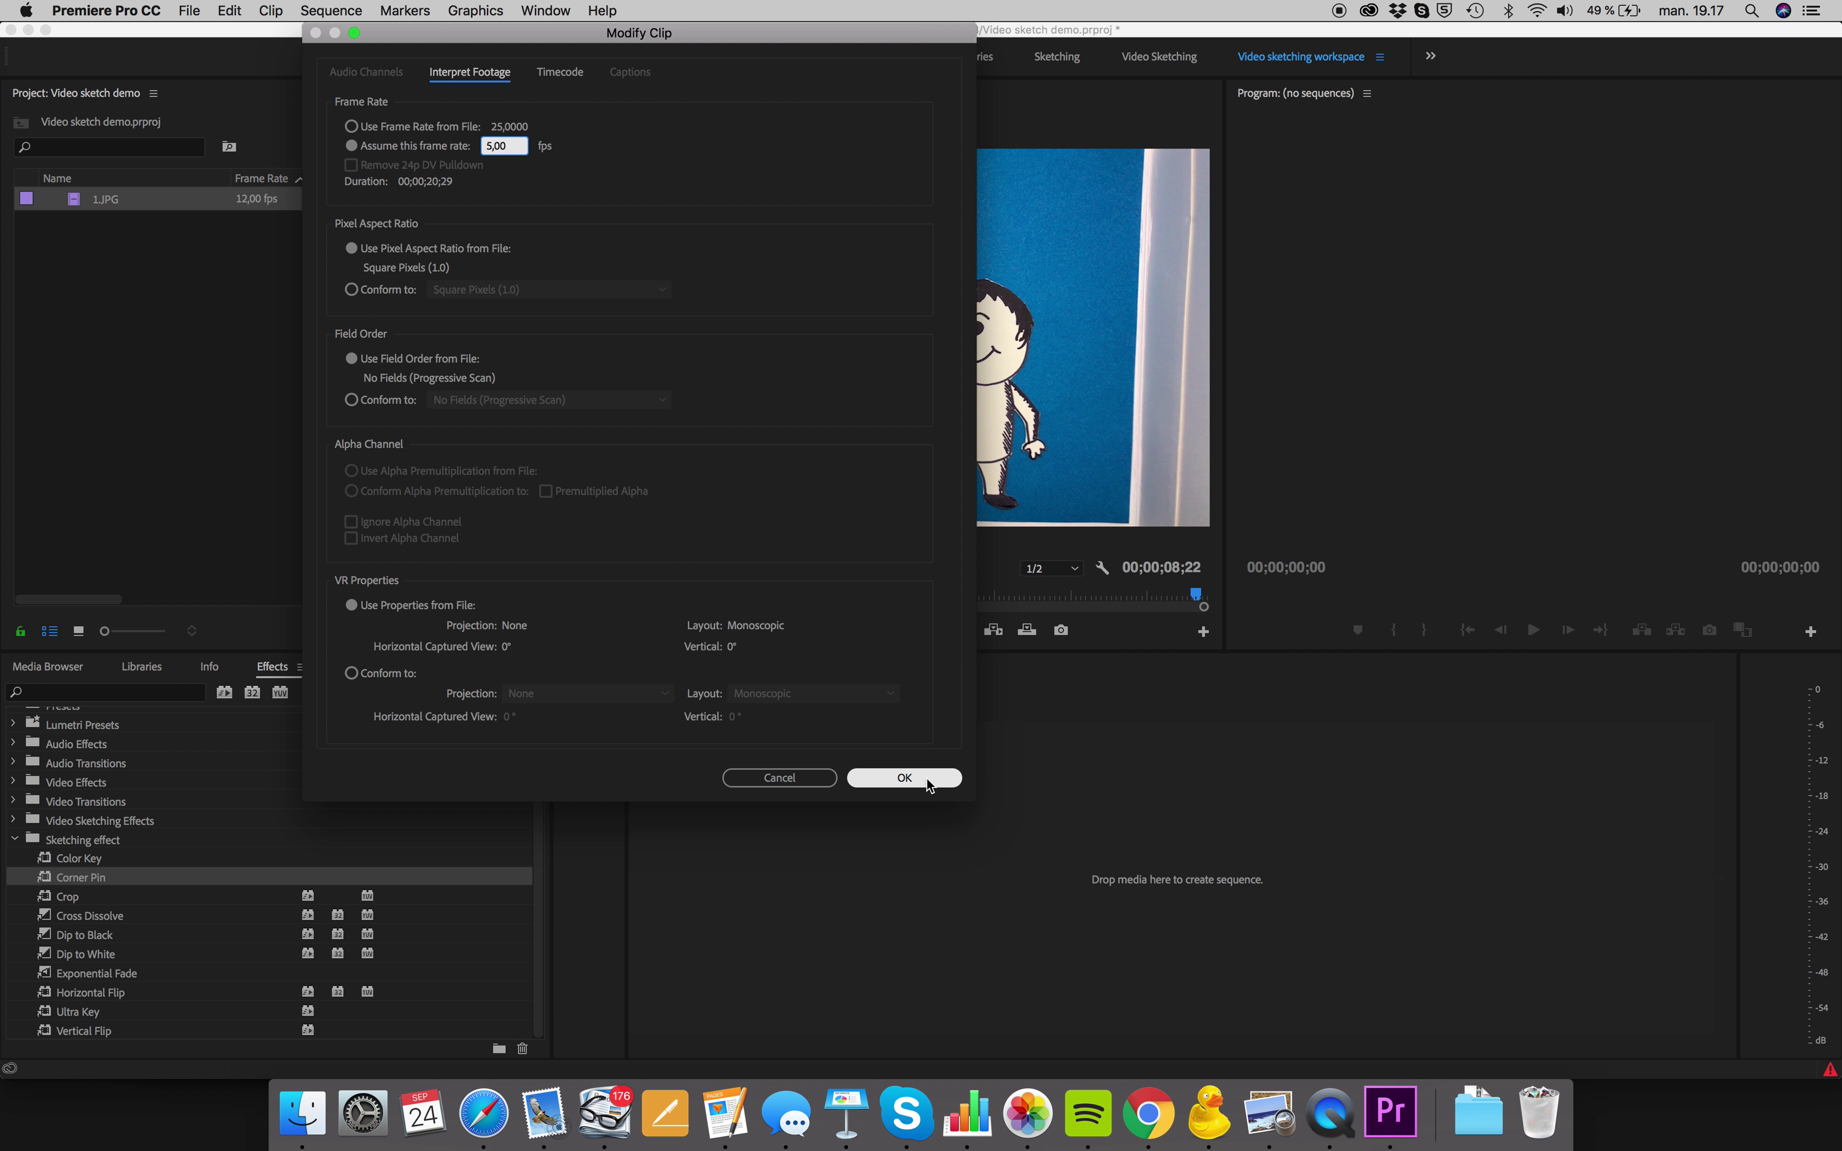
{"action": "left_click", "coordinate": [926, 778]}
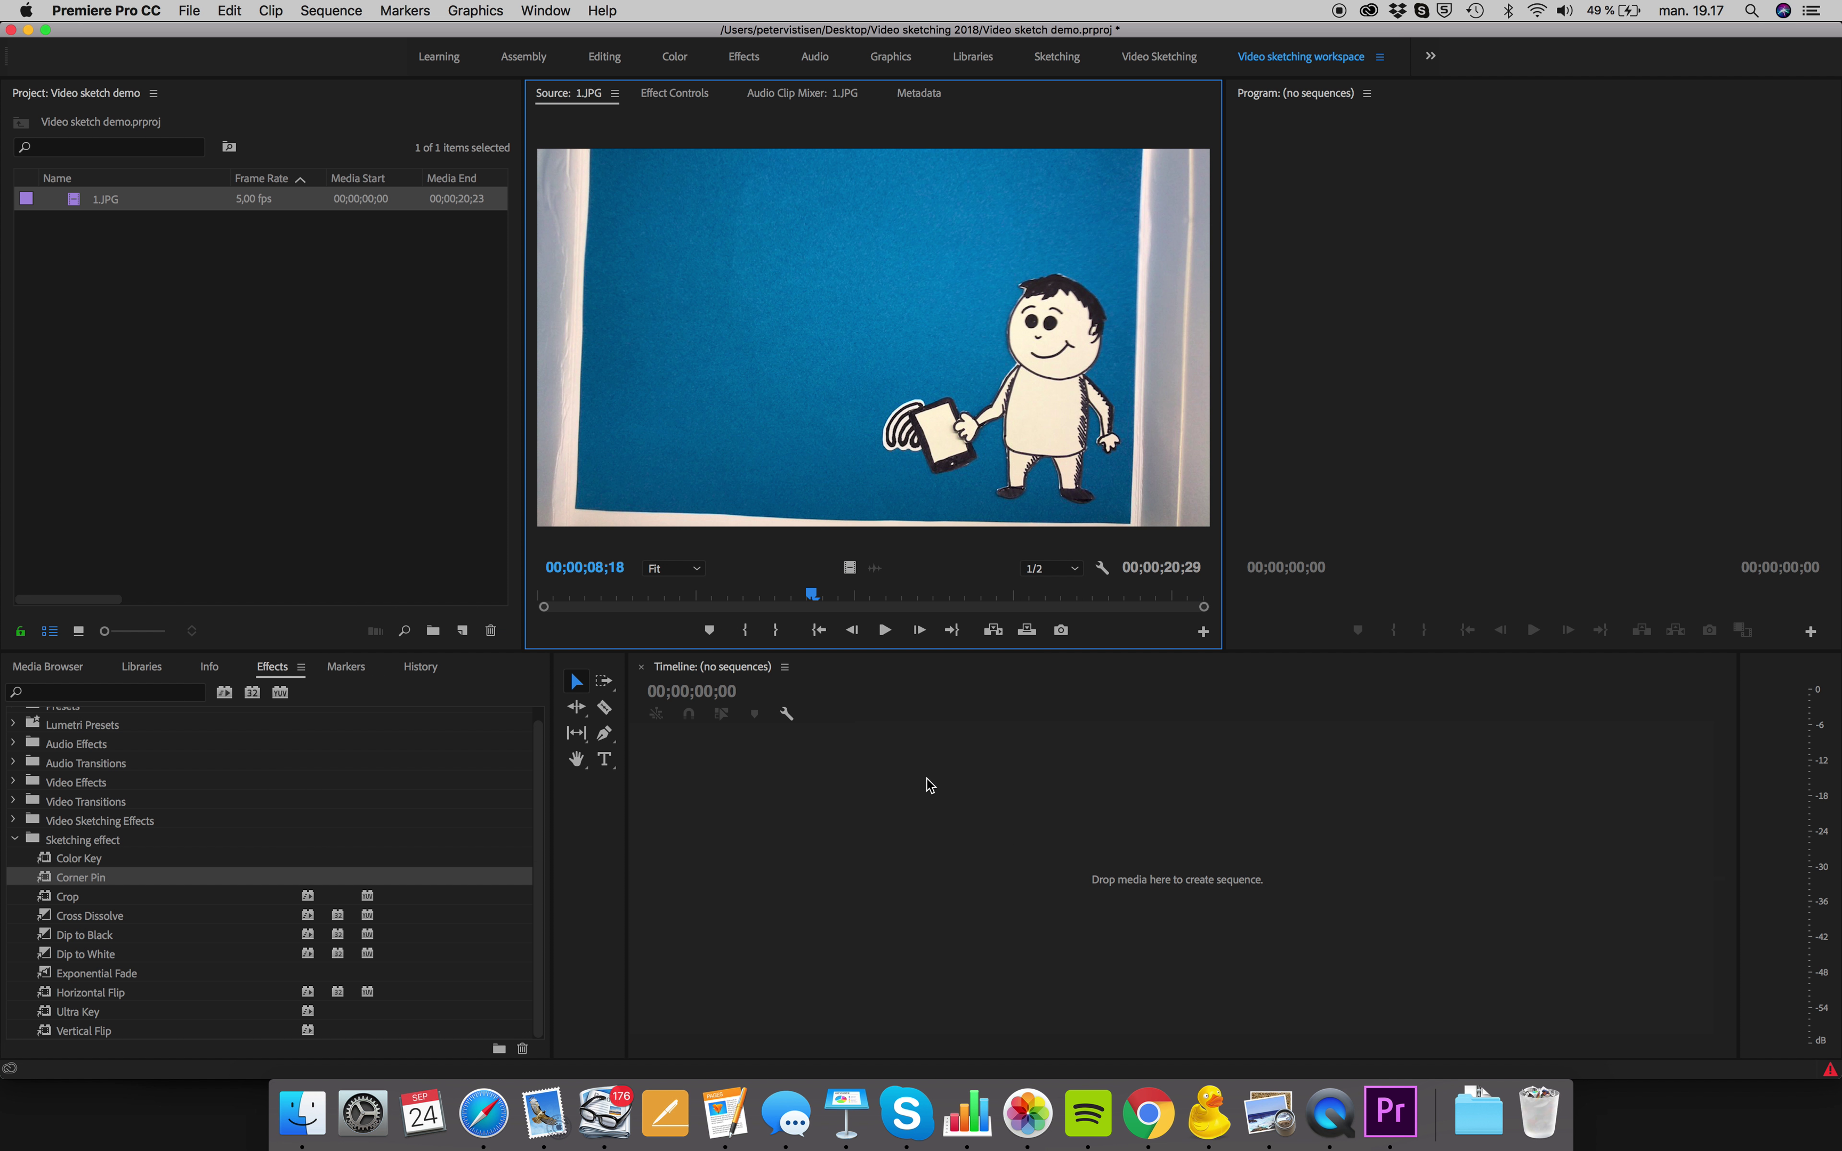
{"action": "left_click_drag", "start_coordinate": [820, 583], "coordinate": [428, 609]}
{"action": "key", "text": "space"}
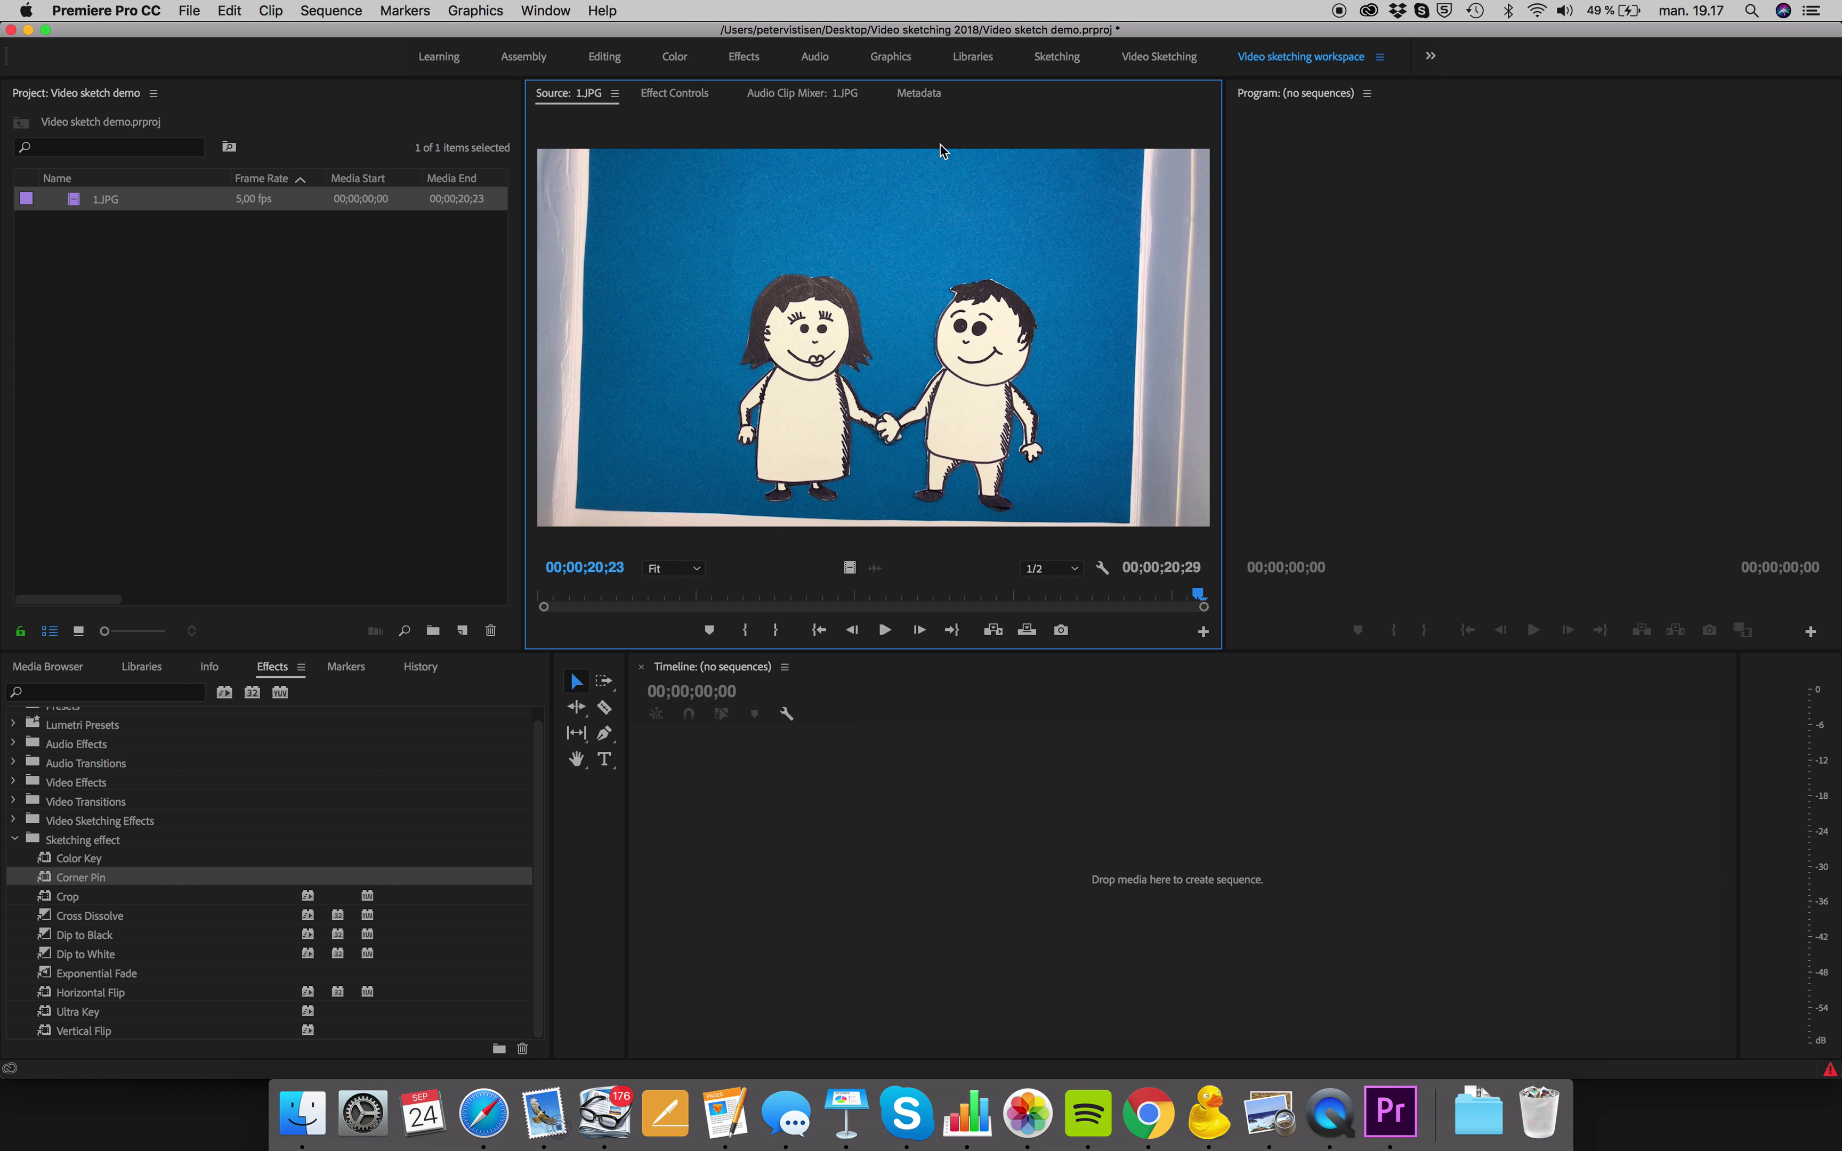
Step: Create a new sequence in the timeline from the 1.JPG clip and play its opening
{"action": "left_click_drag", "start_coordinate": [74, 200], "coordinate": [660, 807]}
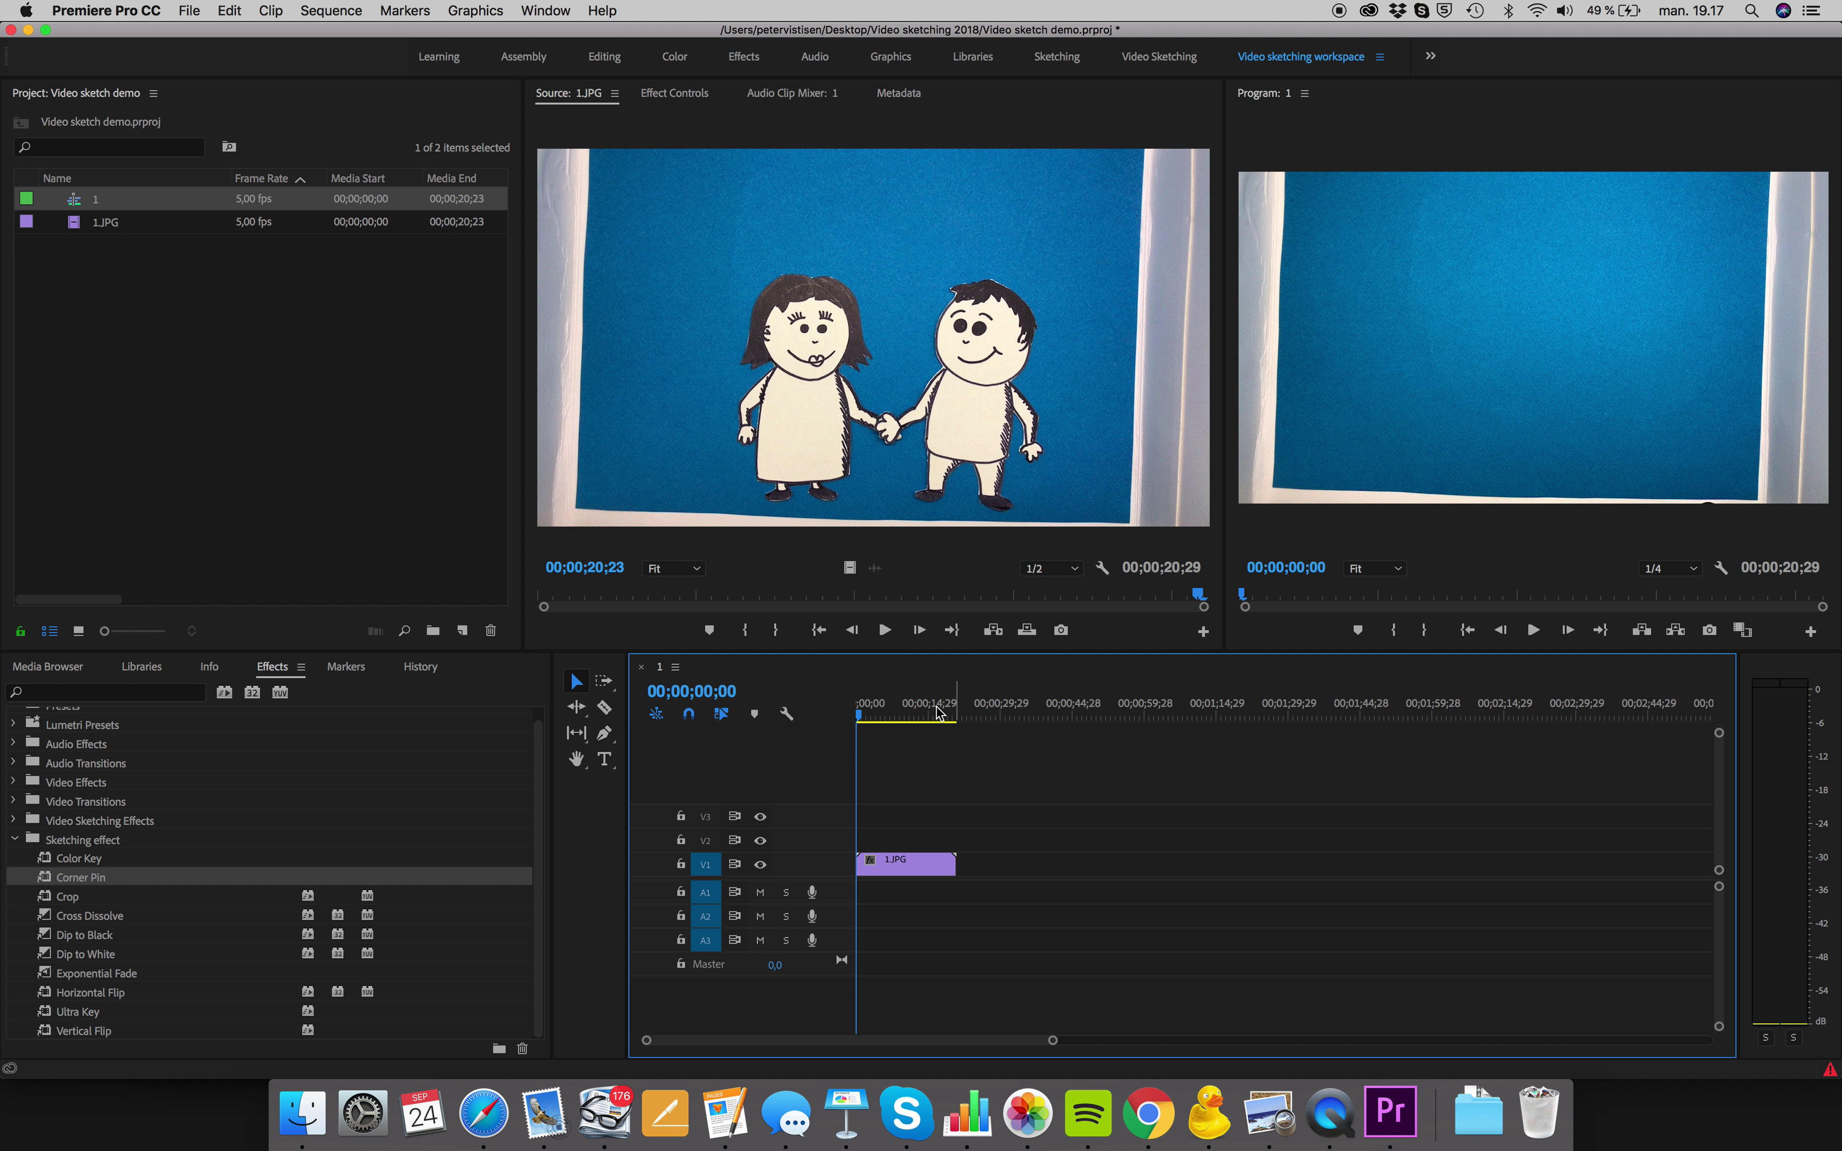
{"action": "left_click_drag", "start_coordinate": [870, 715], "coordinate": [781, 722]}
{"action": "key", "text": "space"}
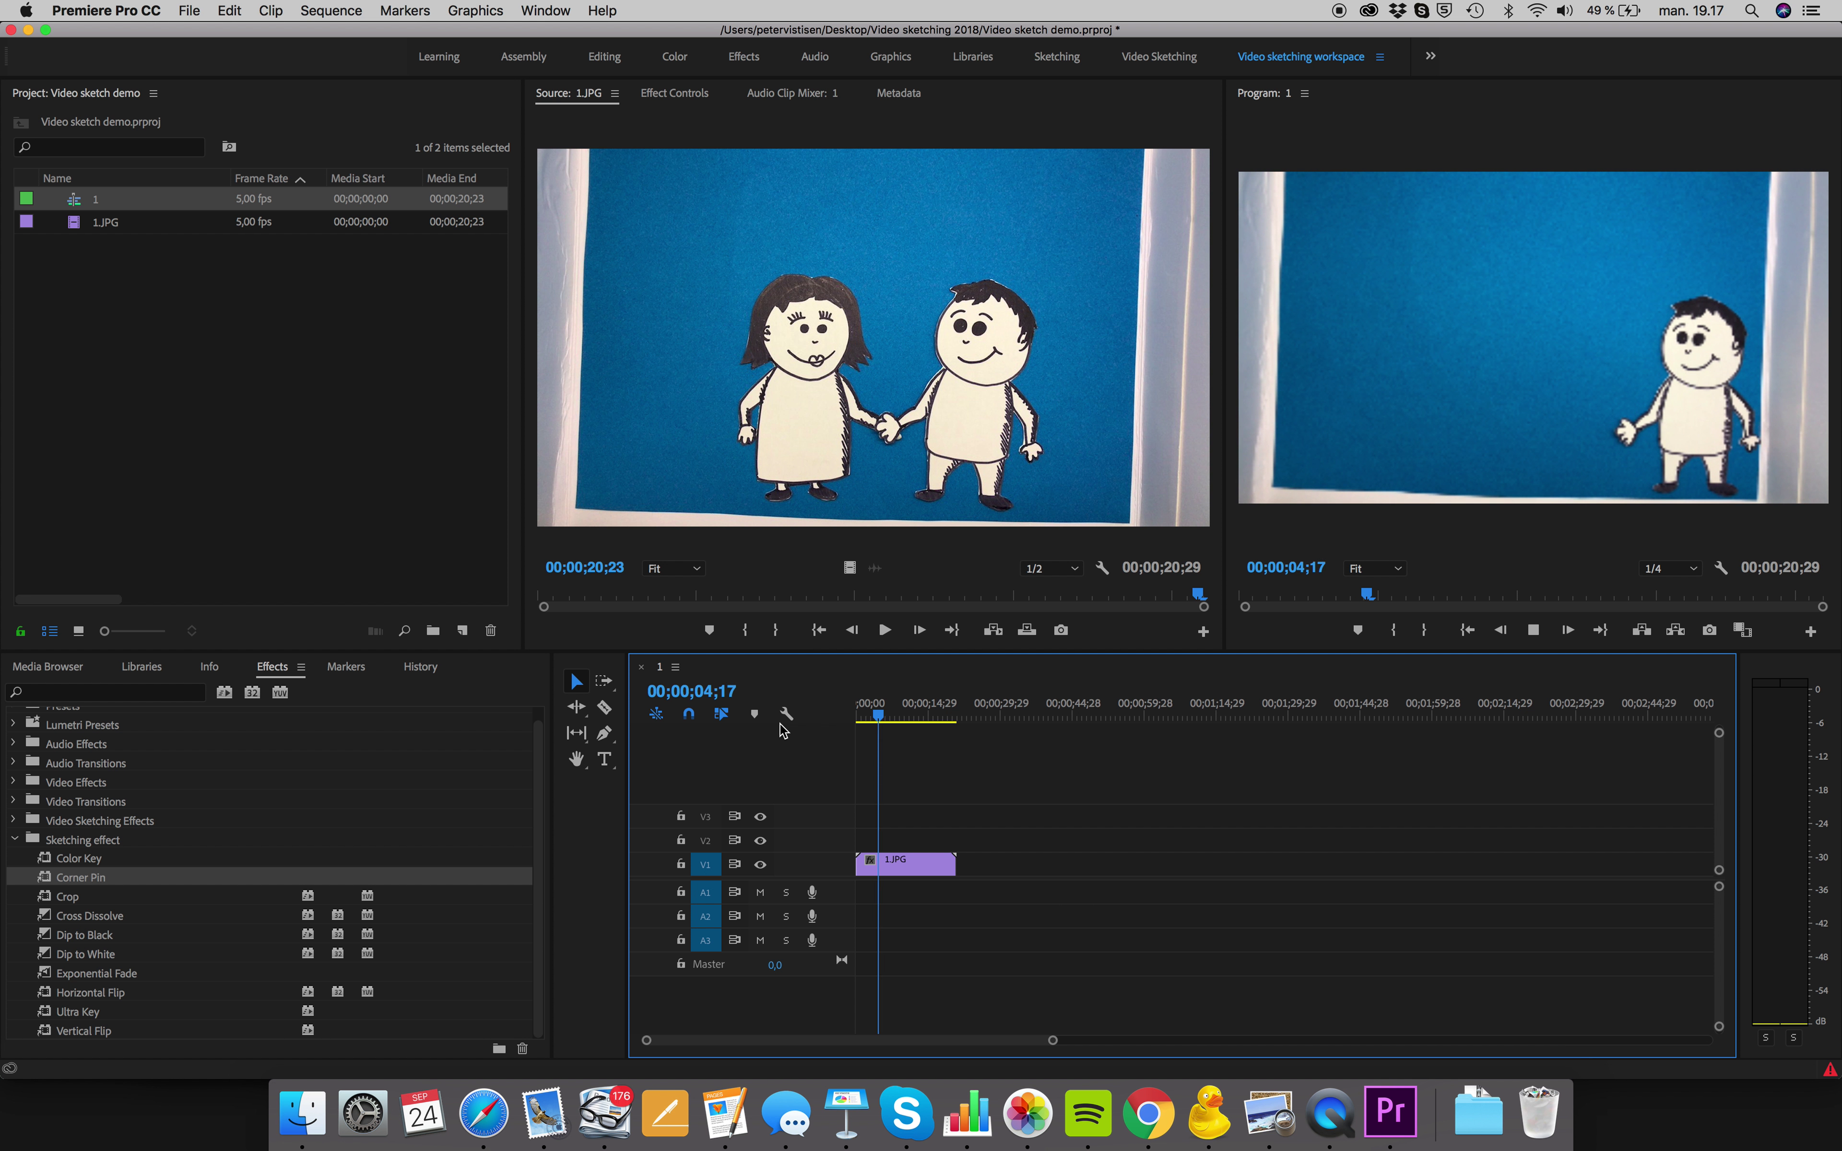
{"action": "key", "text": "space"}
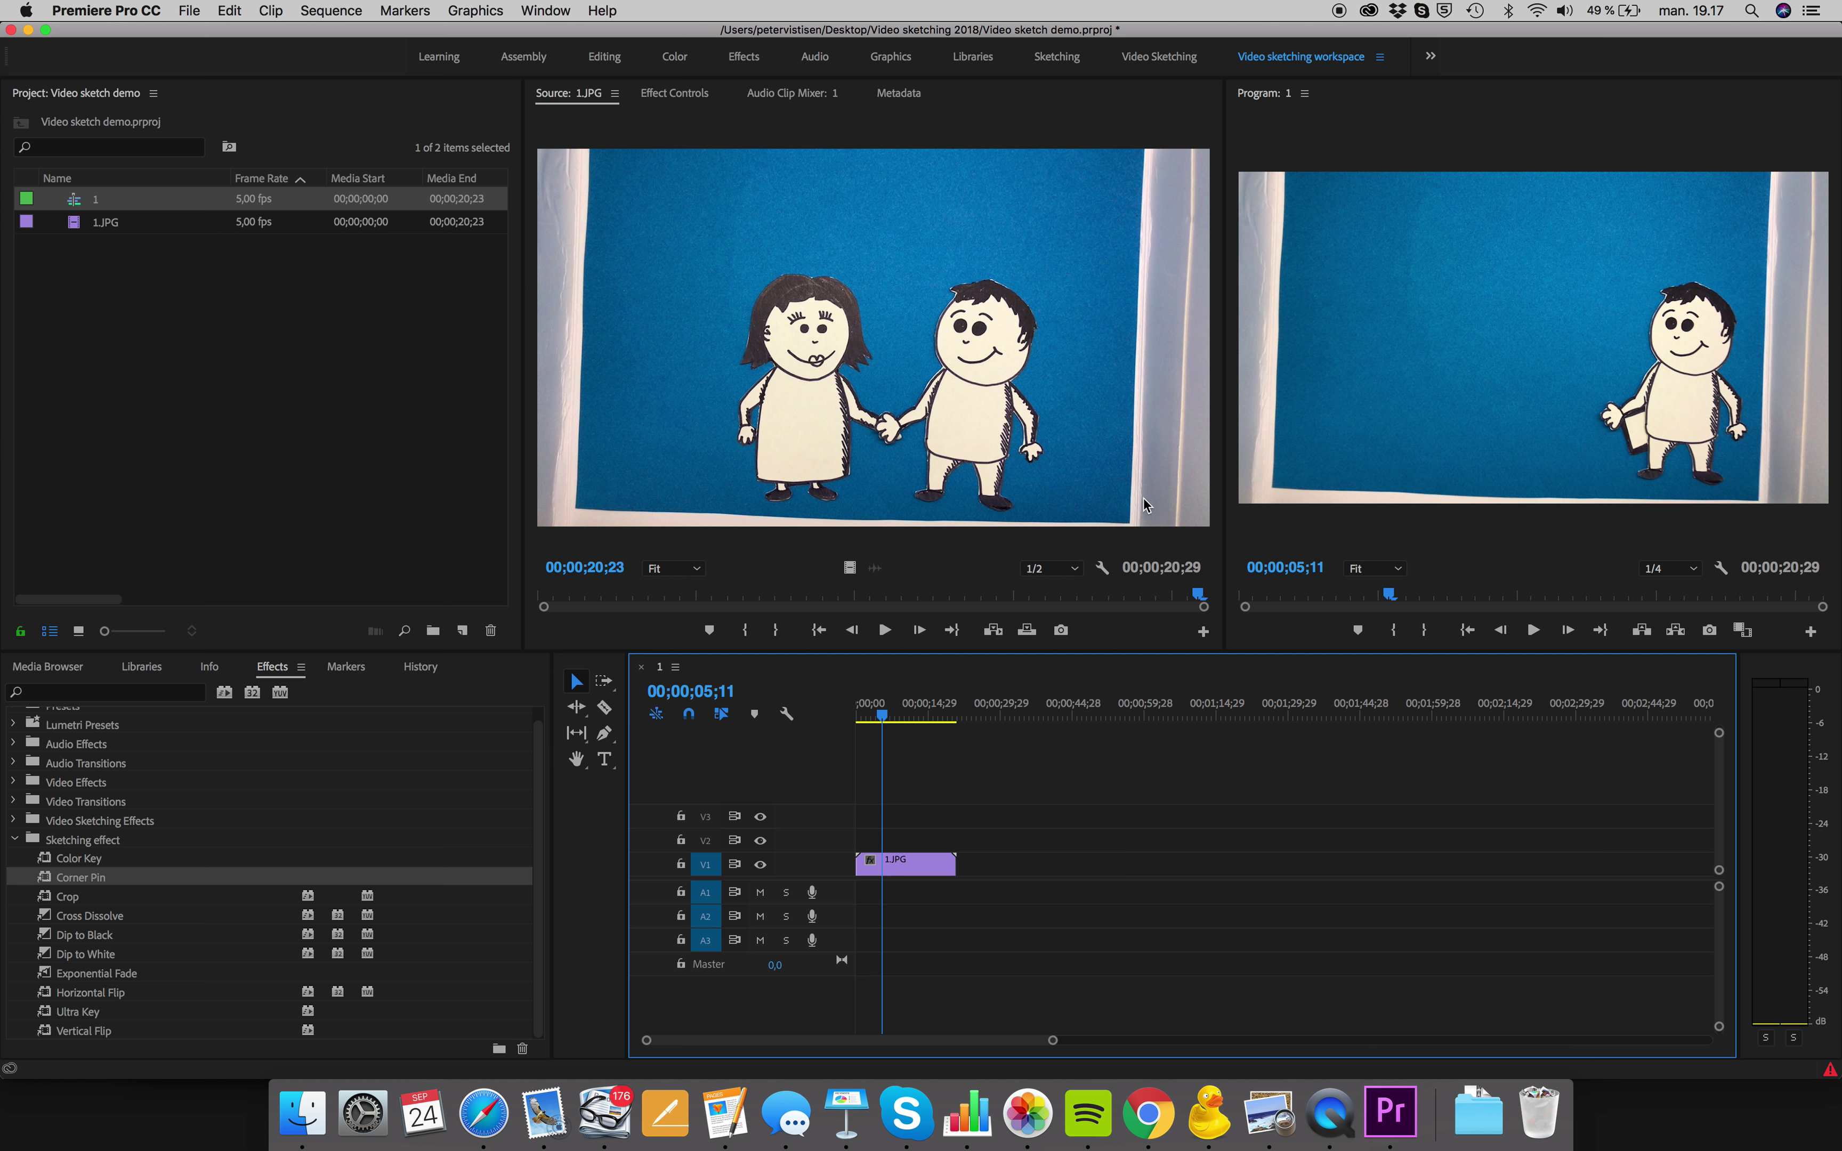
Step: Apply the Crop effect to the 1.JPG timeline clip, cropping 8% from the left, 13% from the right and 7% from the bottom
{"action": "left_click", "coordinate": [880, 716]}
{"action": "left_click_drag", "start_coordinate": [880, 716], "coordinate": [894, 714]}
{"action": "left_click_drag", "start_coordinate": [75, 902], "coordinate": [873, 864]}
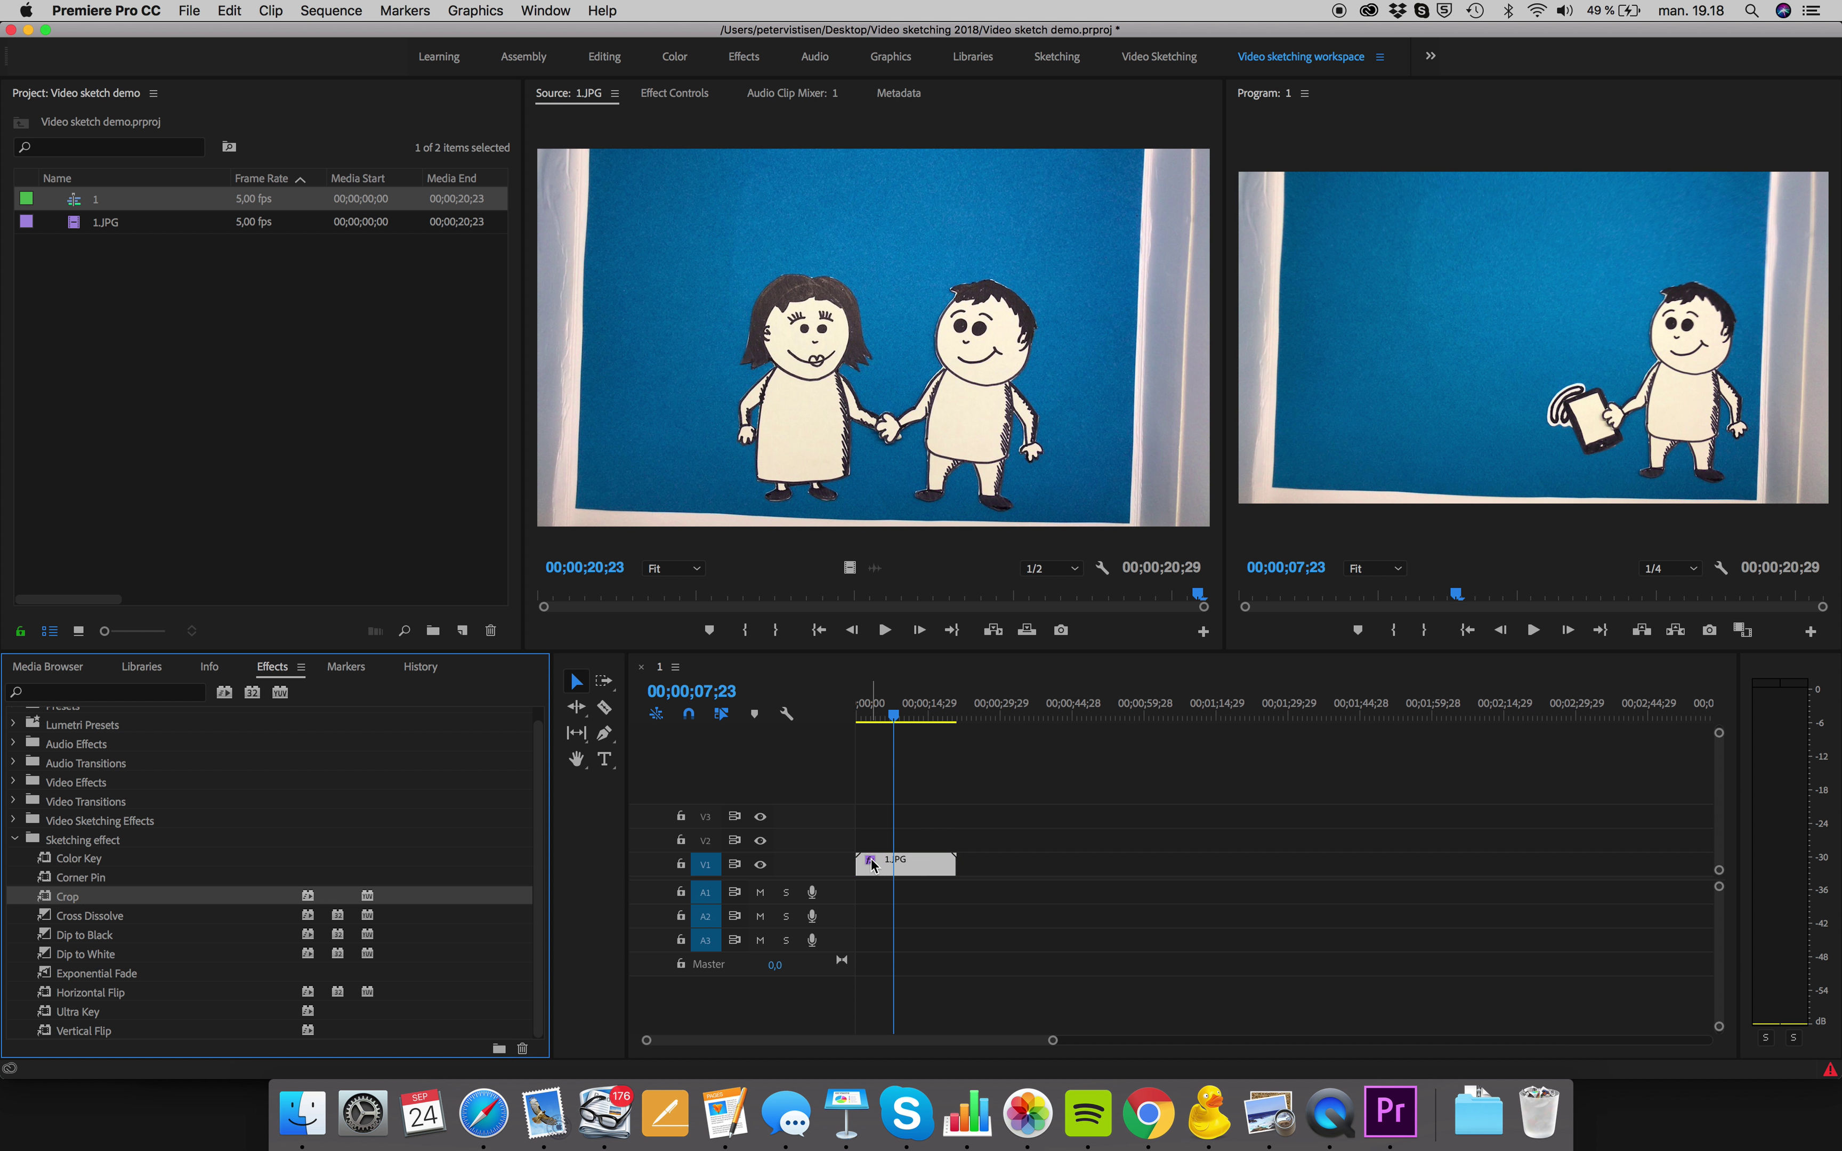
{"action": "left_click", "coordinate": [680, 97]}
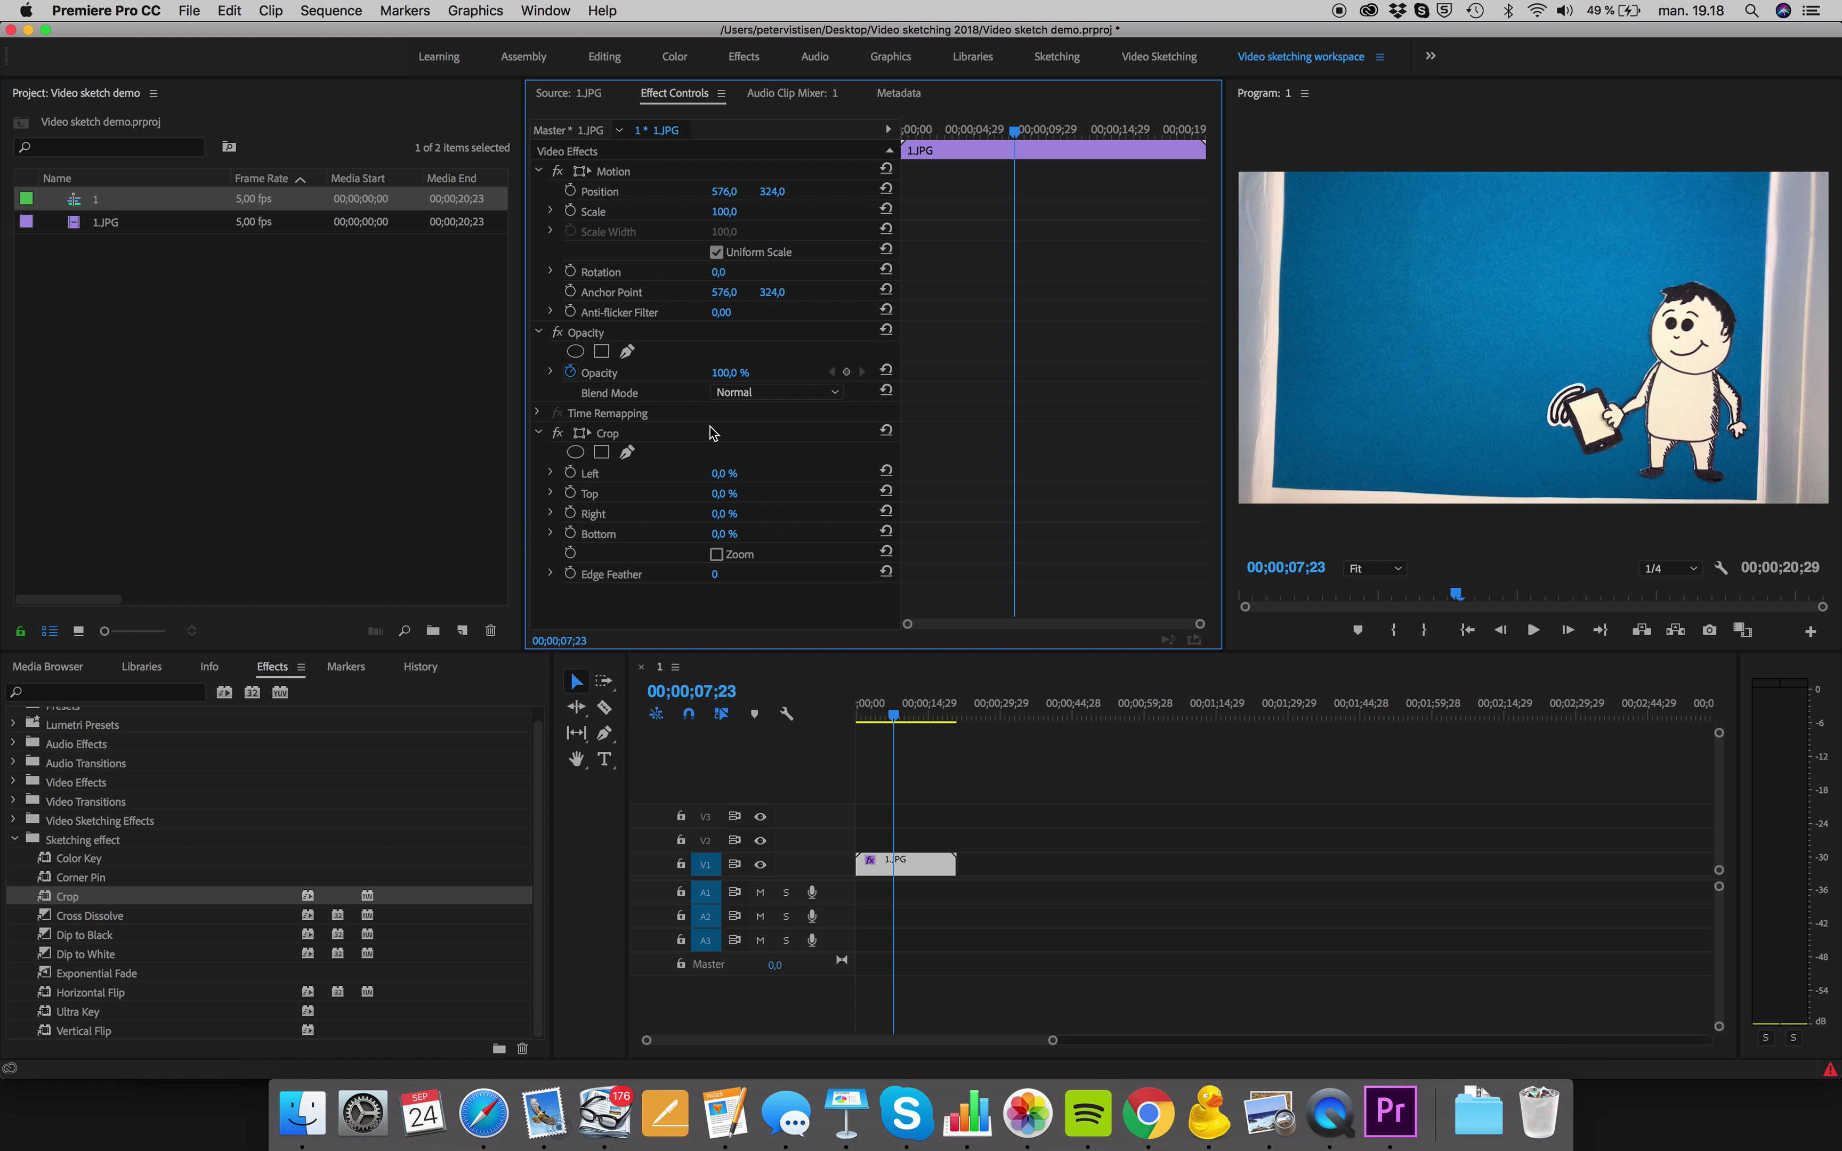
{"action": "left_click_drag", "start_coordinate": [721, 478], "coordinate": [725, 476]}
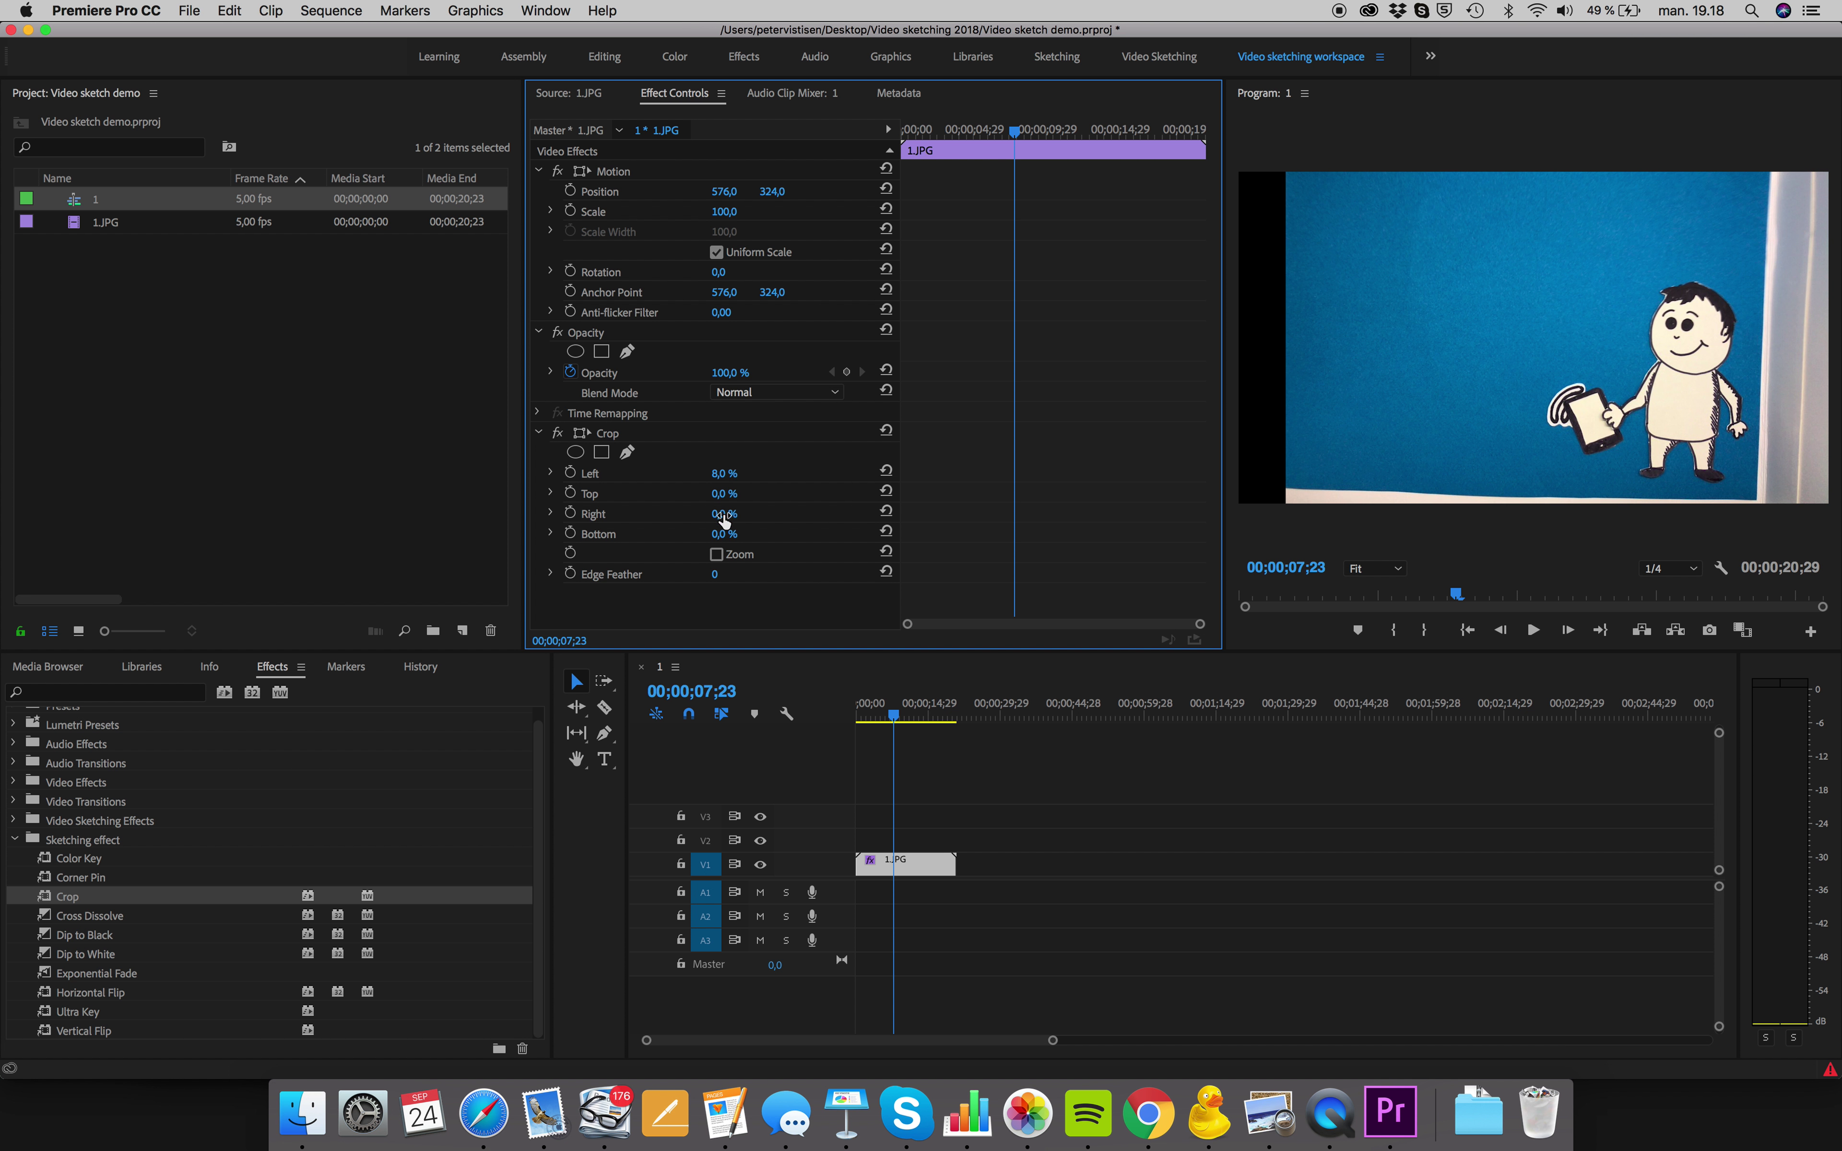
{"action": "left_click_drag", "start_coordinate": [729, 515], "coordinate": [736, 516]}
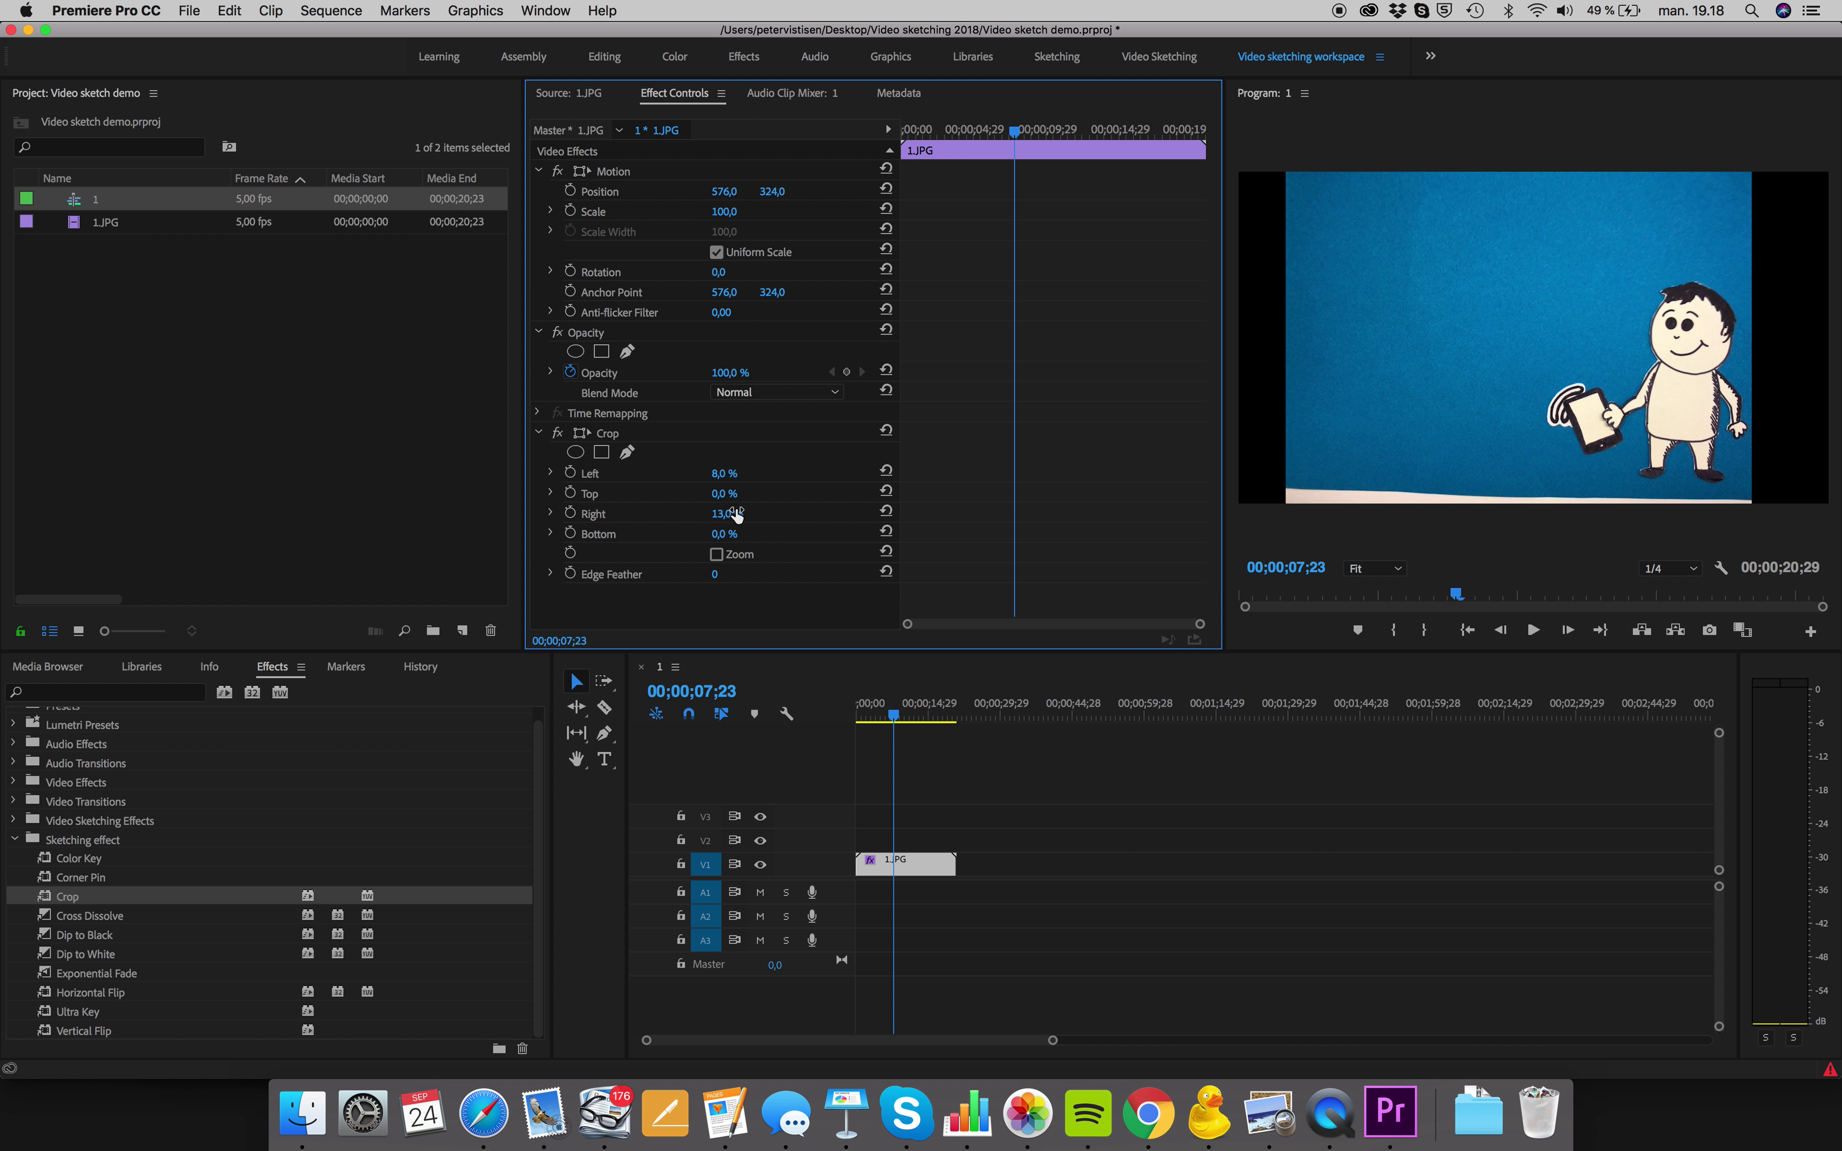
{"action": "left_click_drag", "start_coordinate": [906, 720], "coordinate": [902, 724]}
{"action": "left_click_drag", "start_coordinate": [724, 534], "coordinate": [737, 535]}
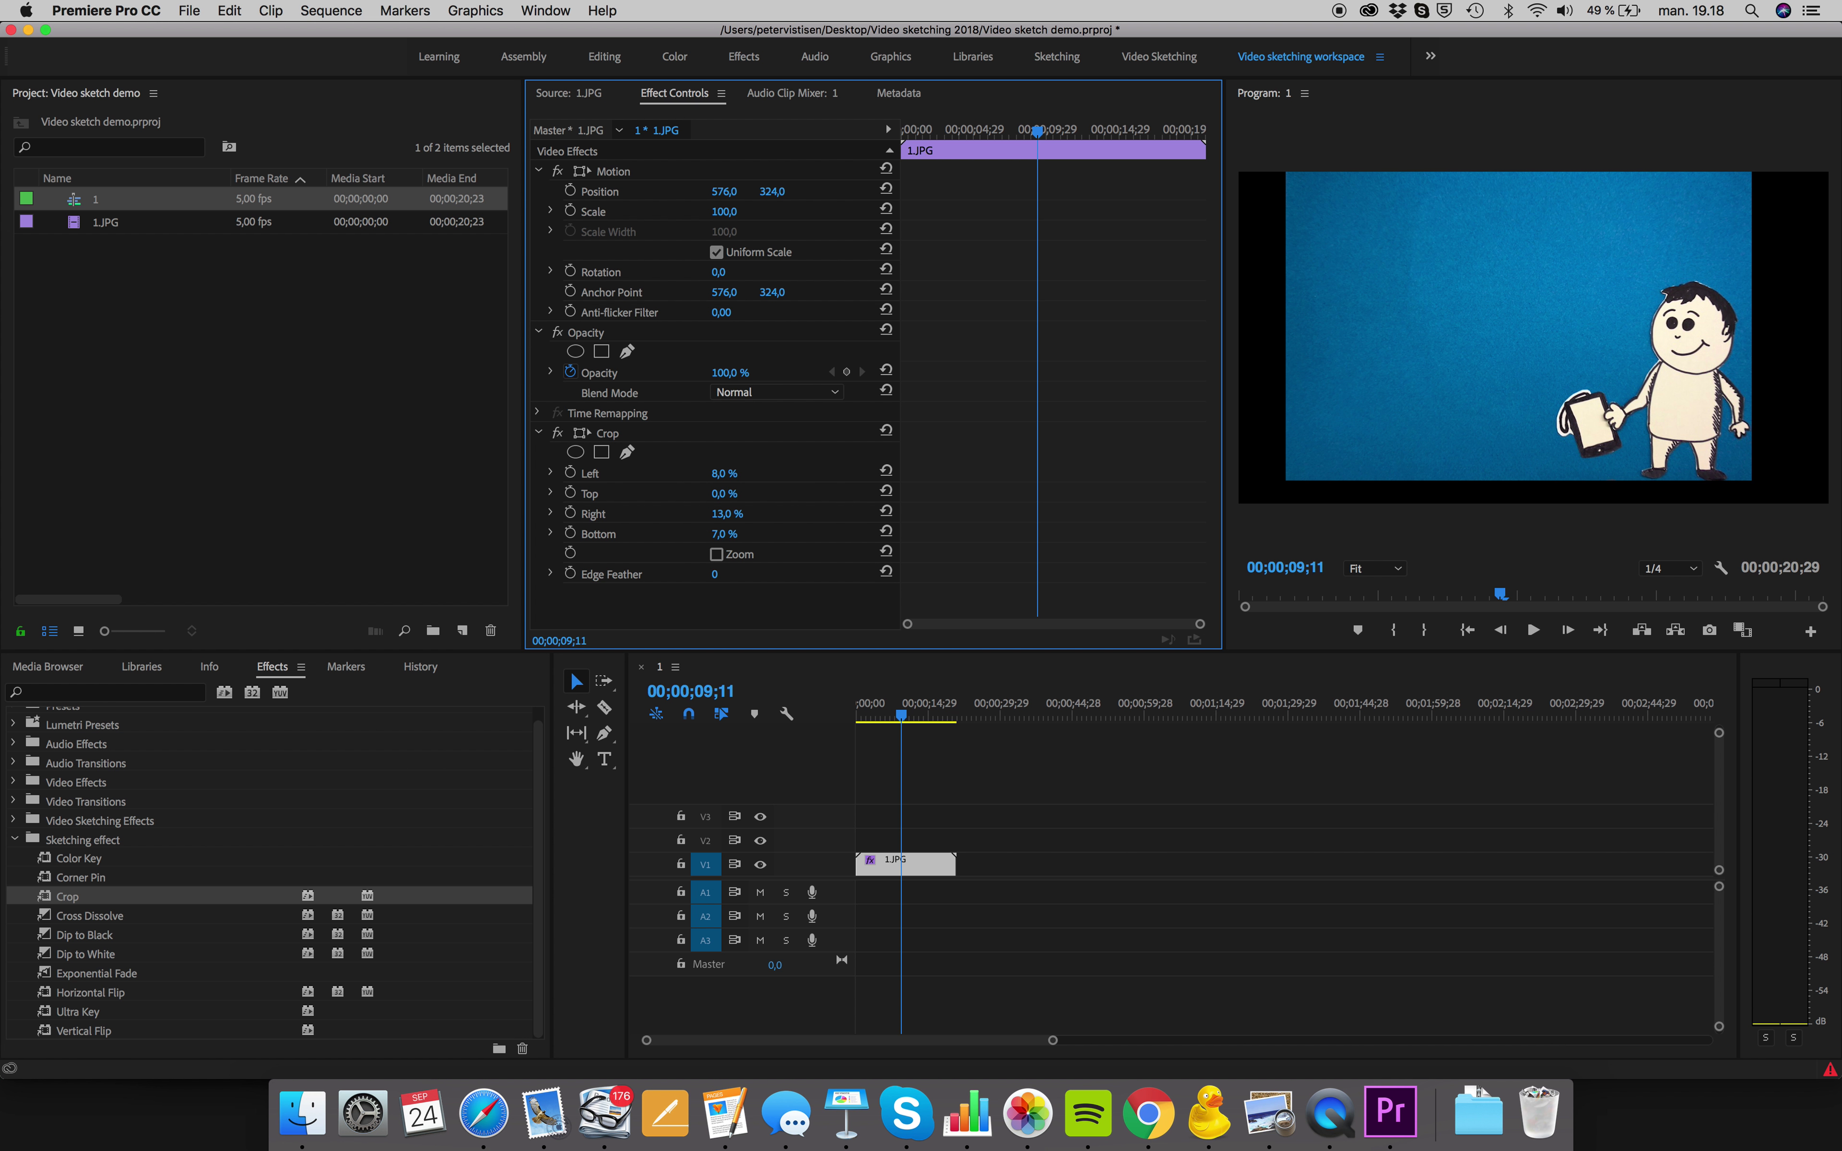
{"action": "left_click_drag", "start_coordinate": [724, 493], "coordinate": [732, 496]}
Step: Apply the Ultra Key effect to the 1.JPG timeline clip and sample the blue background as its key color
{"action": "left_click_drag", "start_coordinate": [67, 1011], "coordinate": [926, 864]}
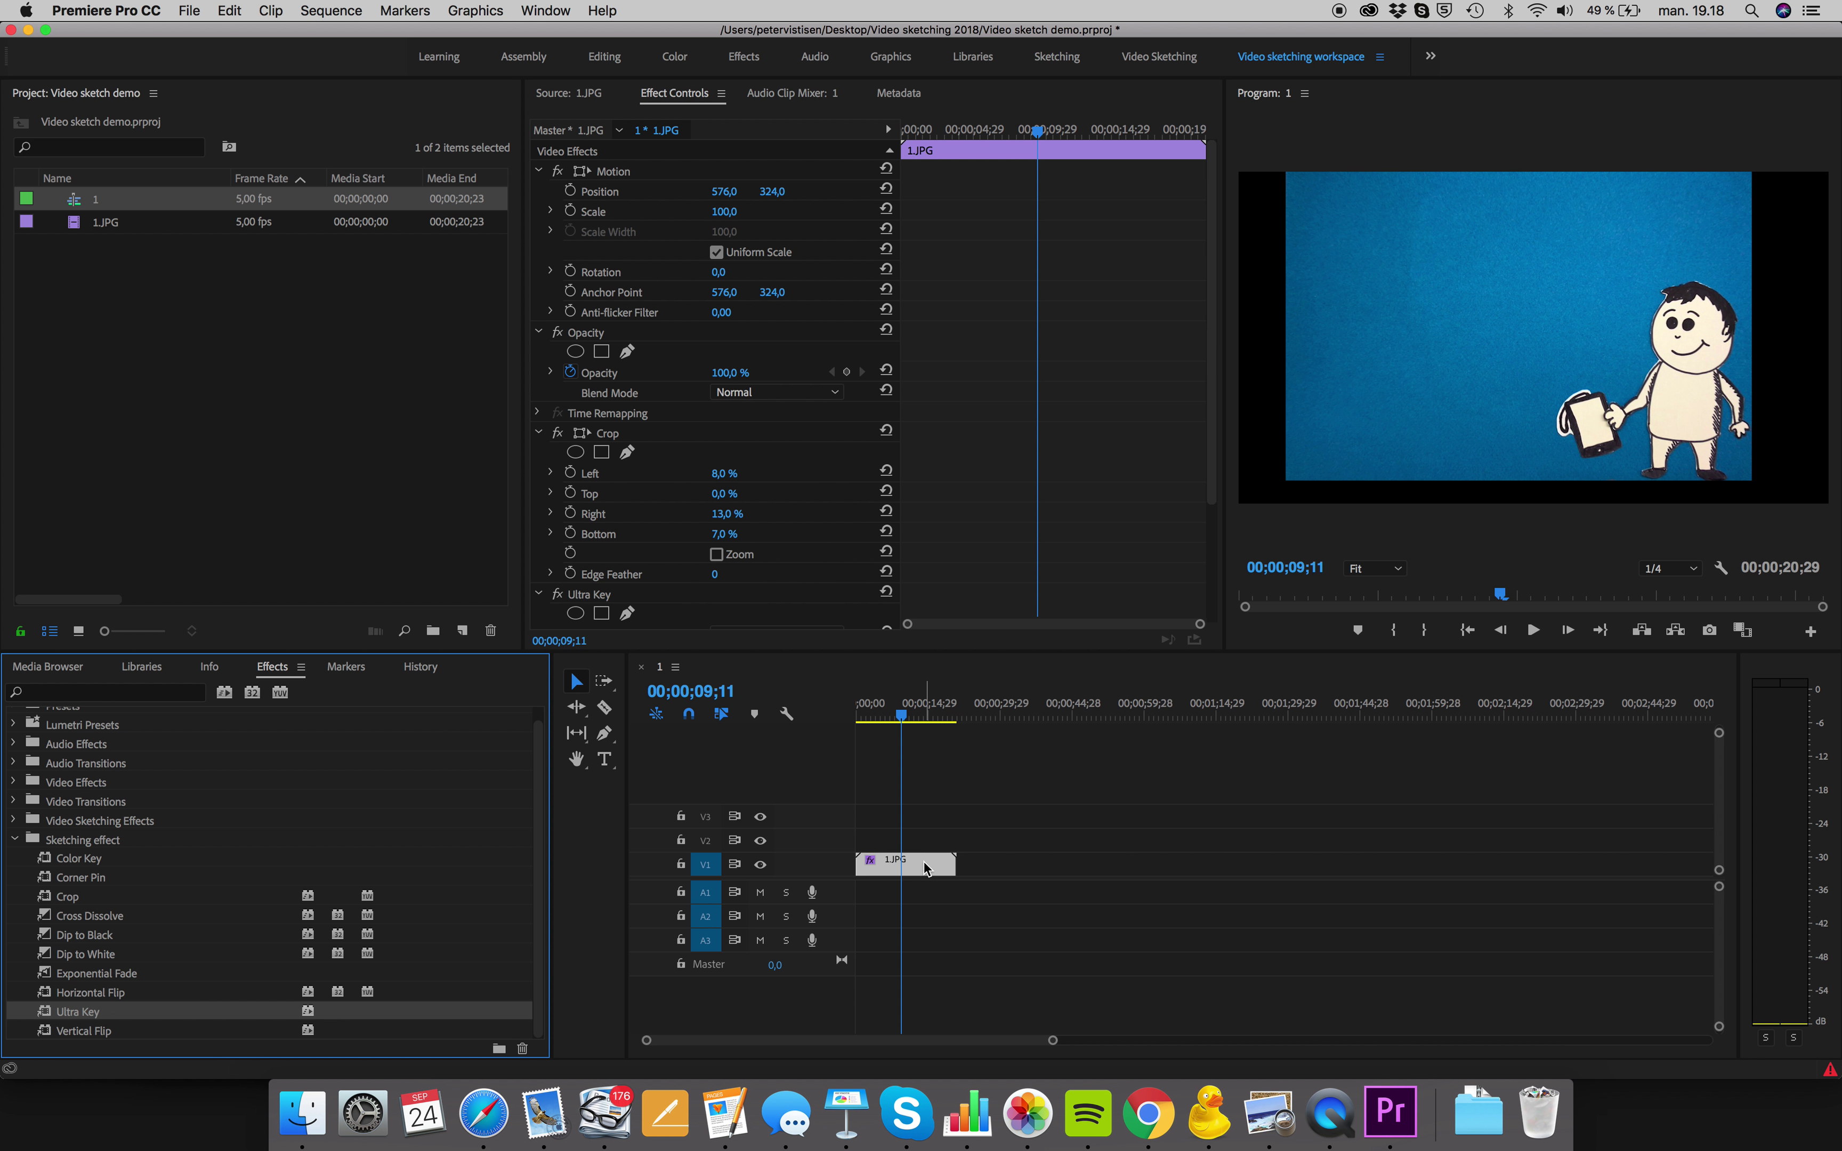
{"action": "scroll", "coordinate": [737, 547], "scroll_direction": "down", "scroll_amount": 3}
{"action": "left_click_drag", "start_coordinate": [743, 517], "coordinate": [1531, 217]}
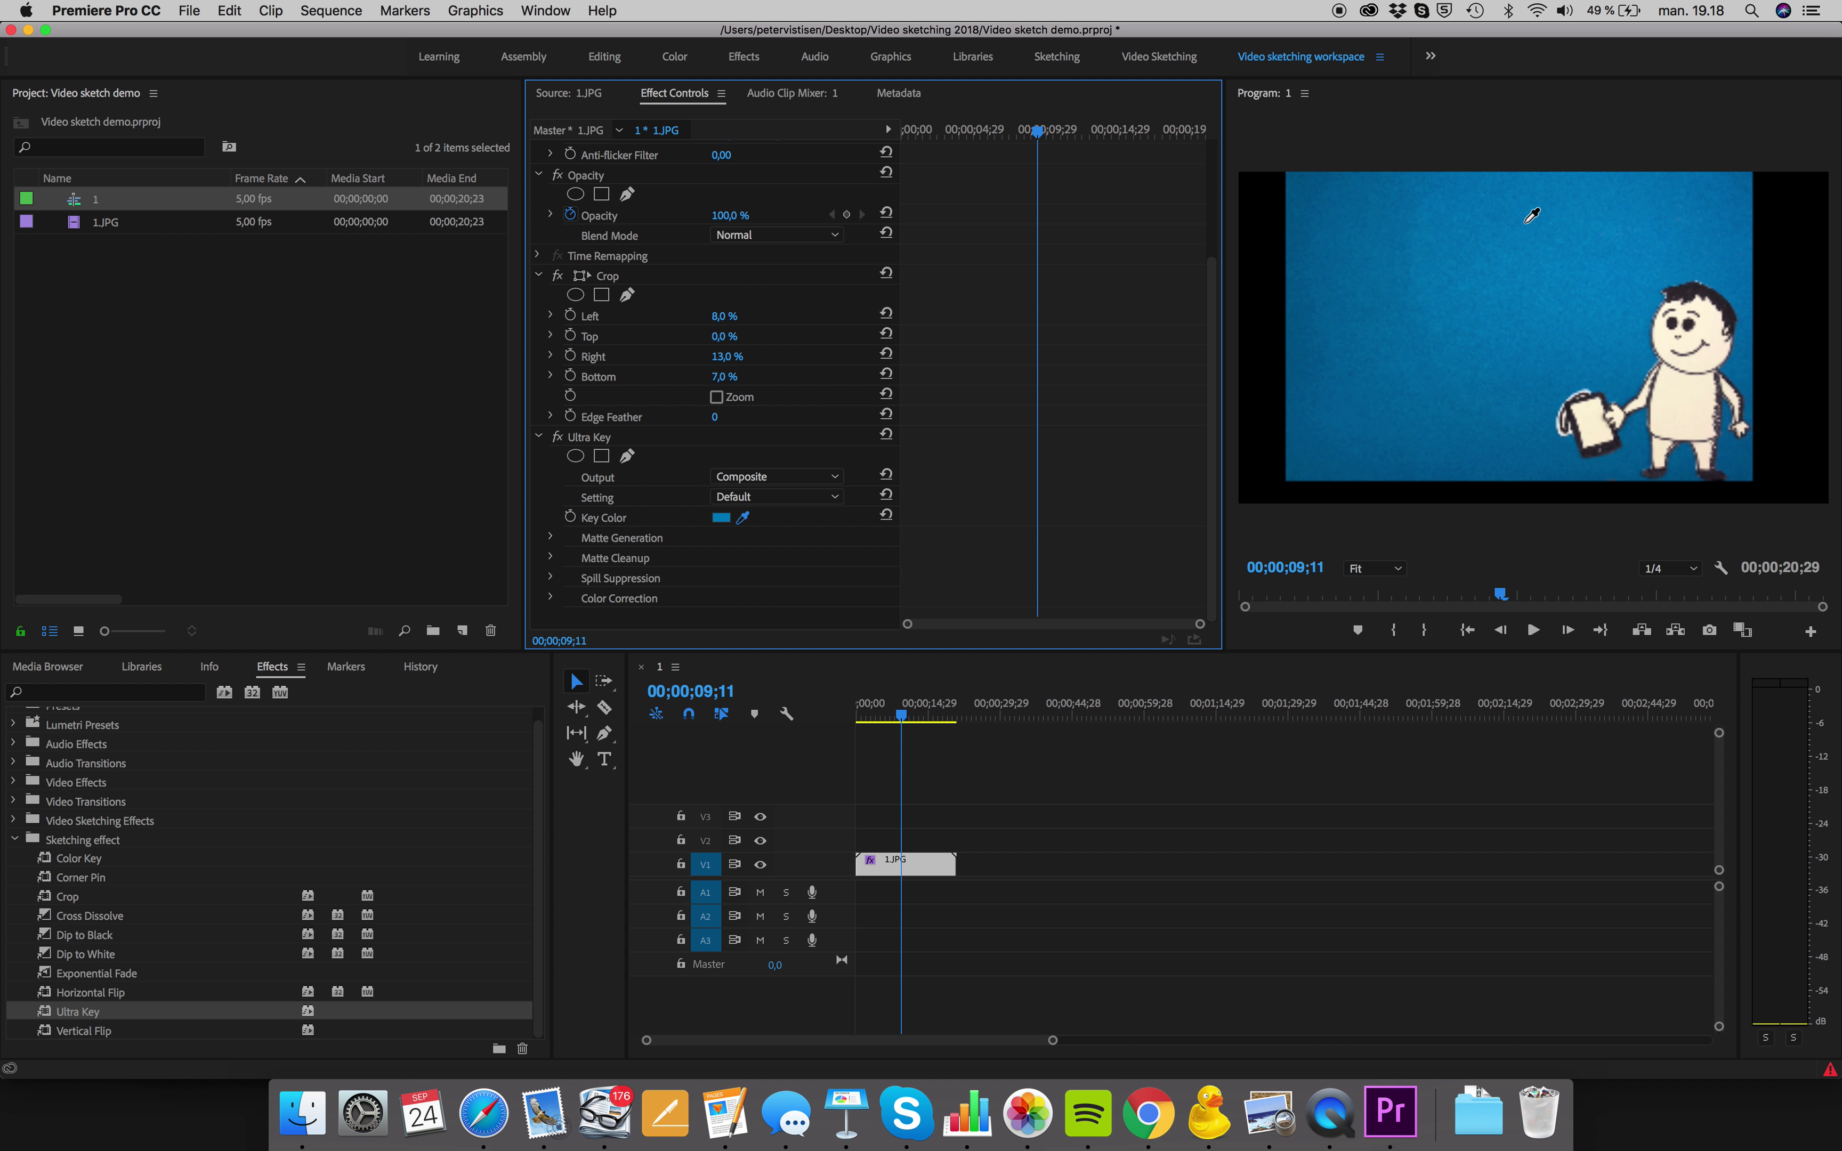
{"action": "left_click_drag", "start_coordinate": [1531, 217], "coordinate": [1502, 268]}
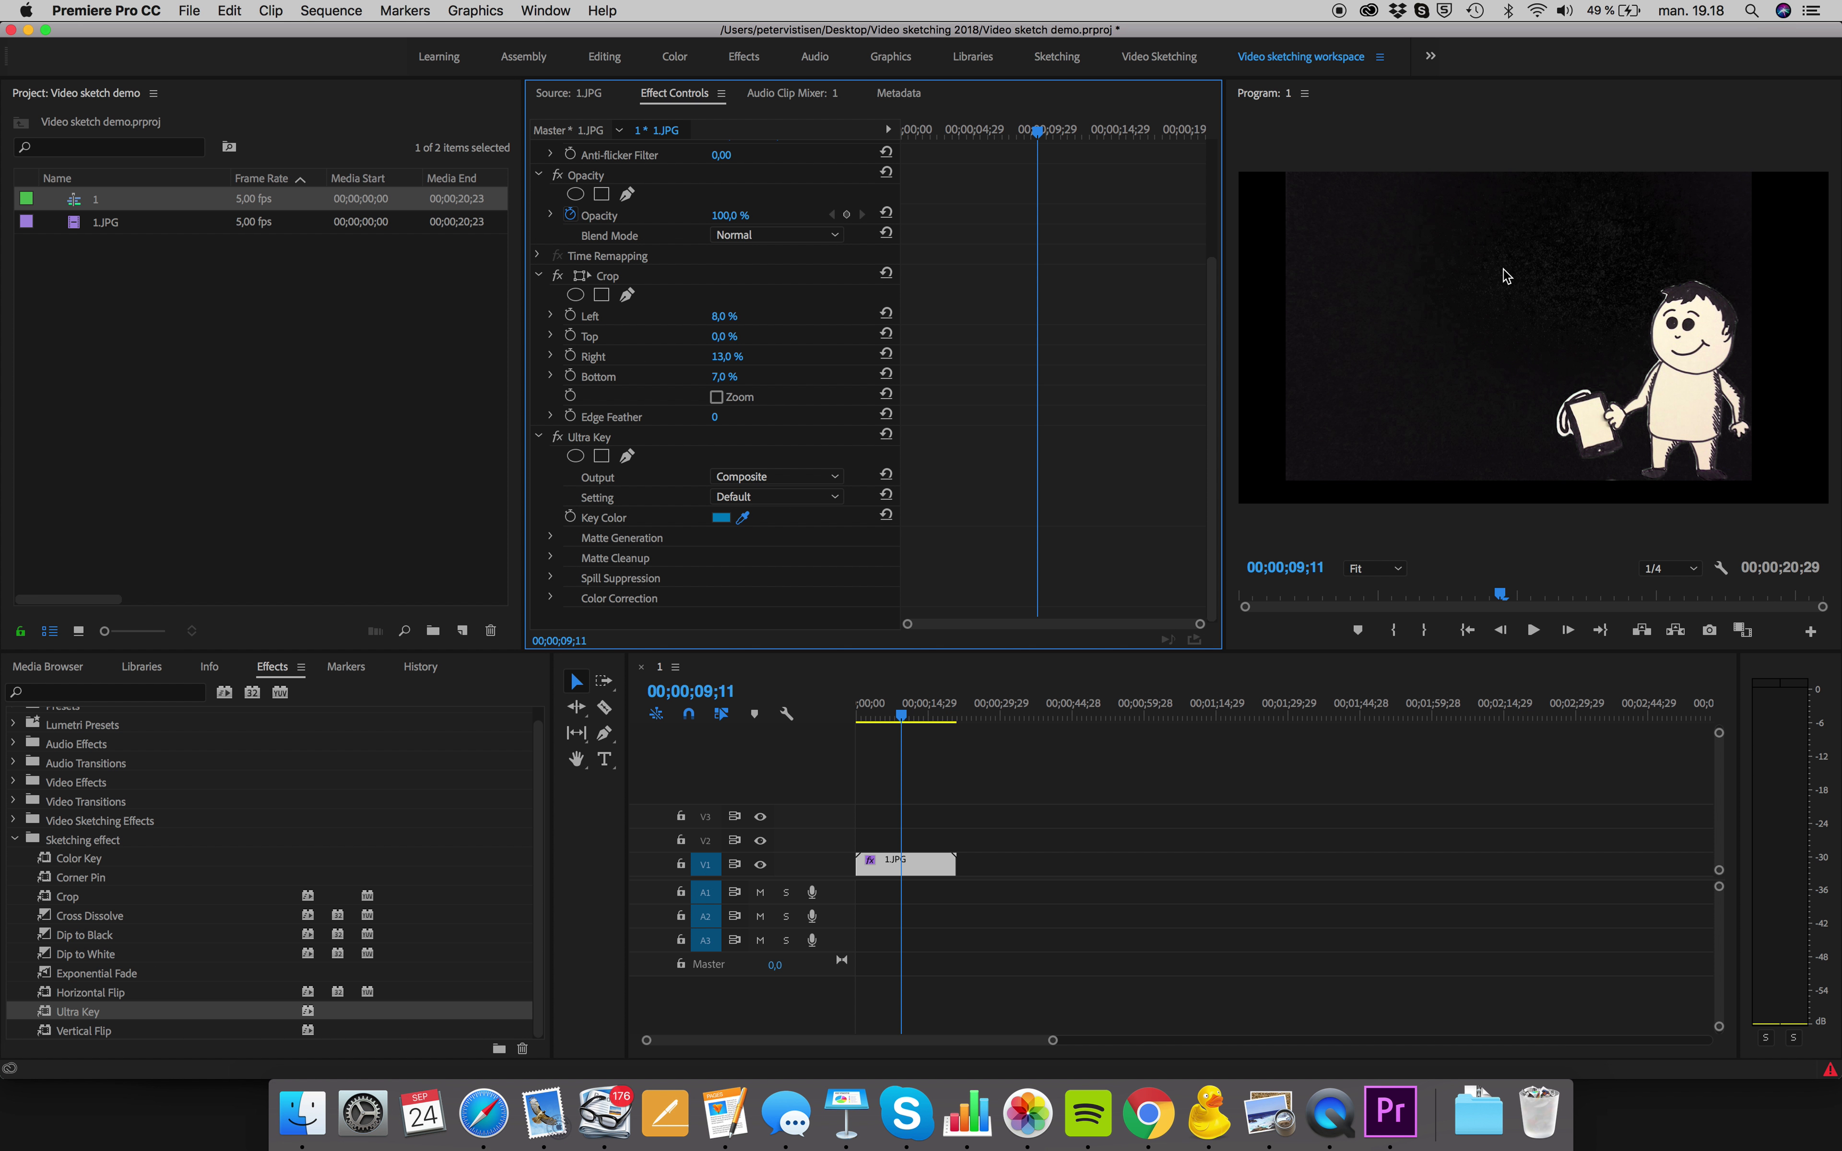
Step: Set Ultra Key to Aggressive and set its matte generation Shadow to 36
{"action": "left_click", "coordinate": [795, 496]}
{"action": "left_click", "coordinate": [770, 563]}
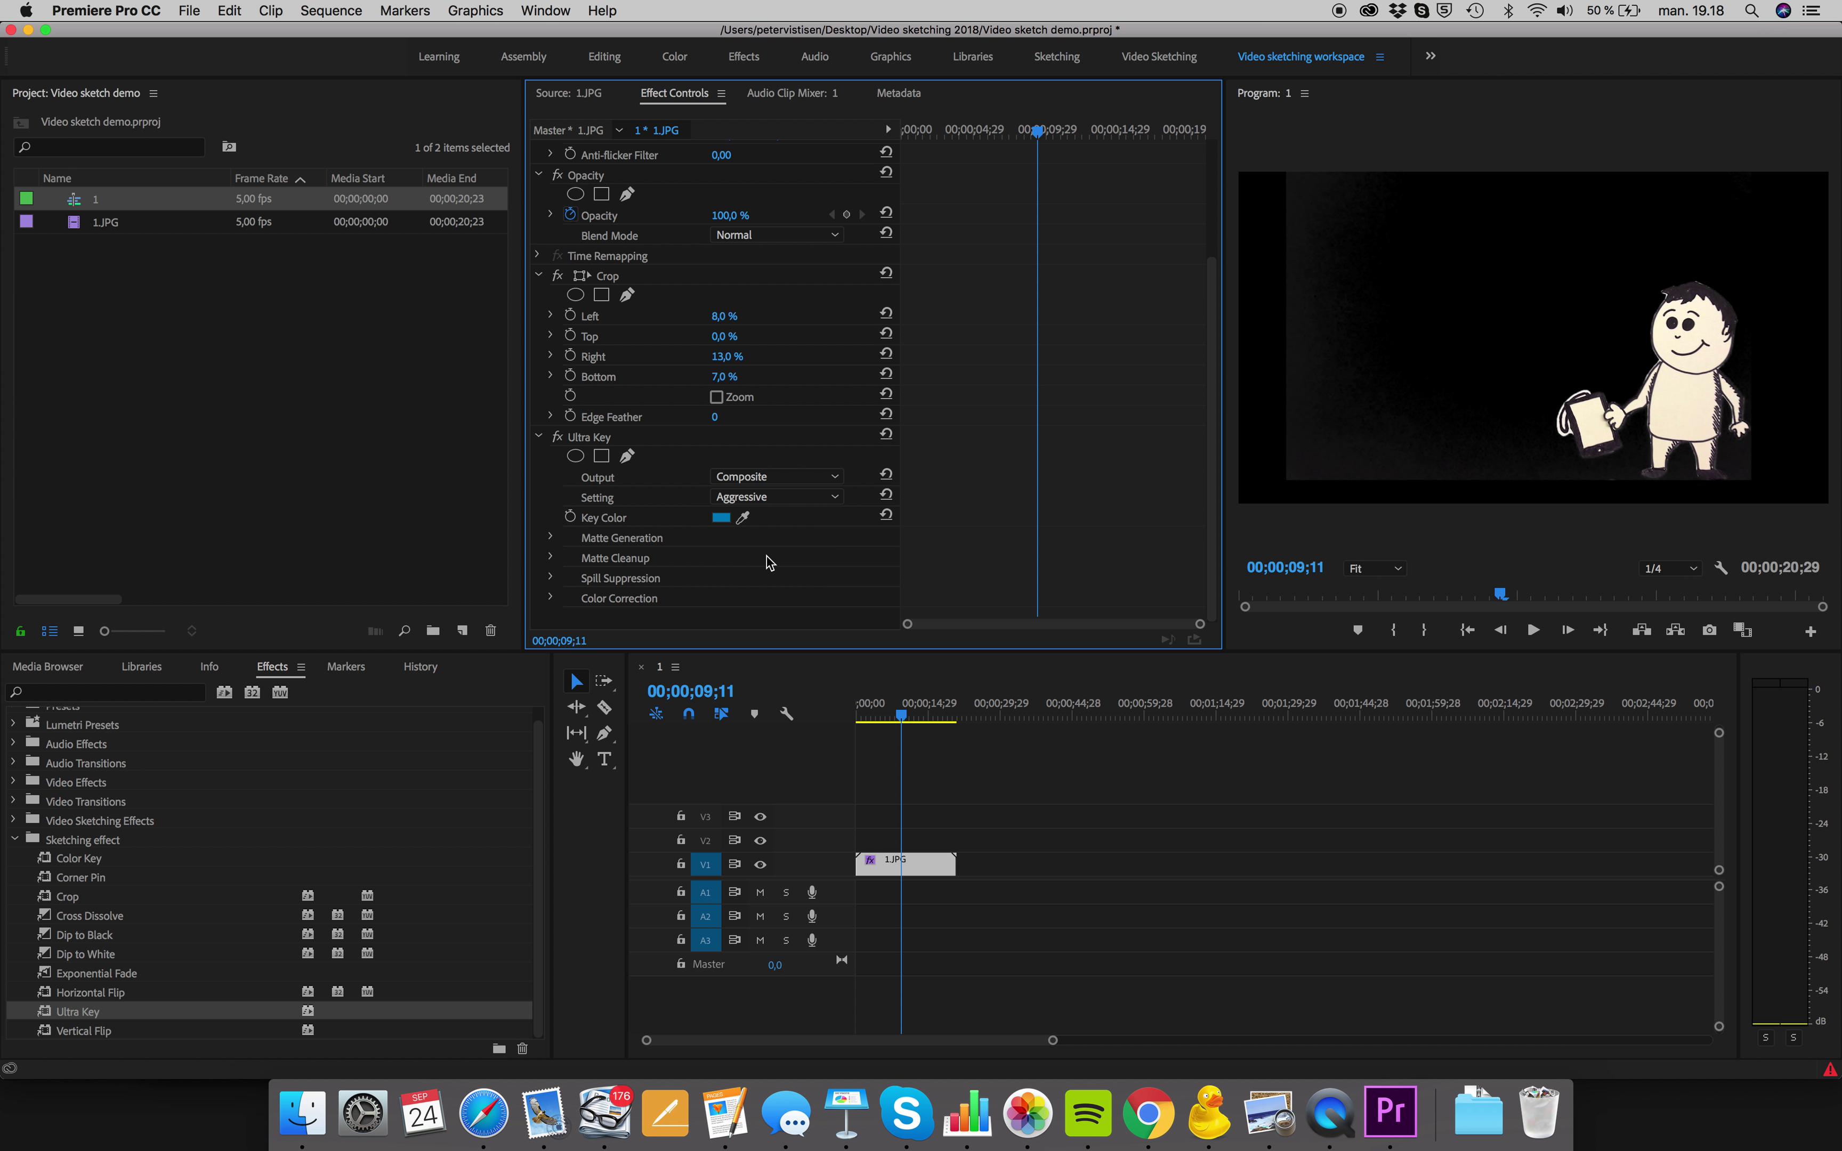
{"action": "left_click", "coordinate": [551, 538]}
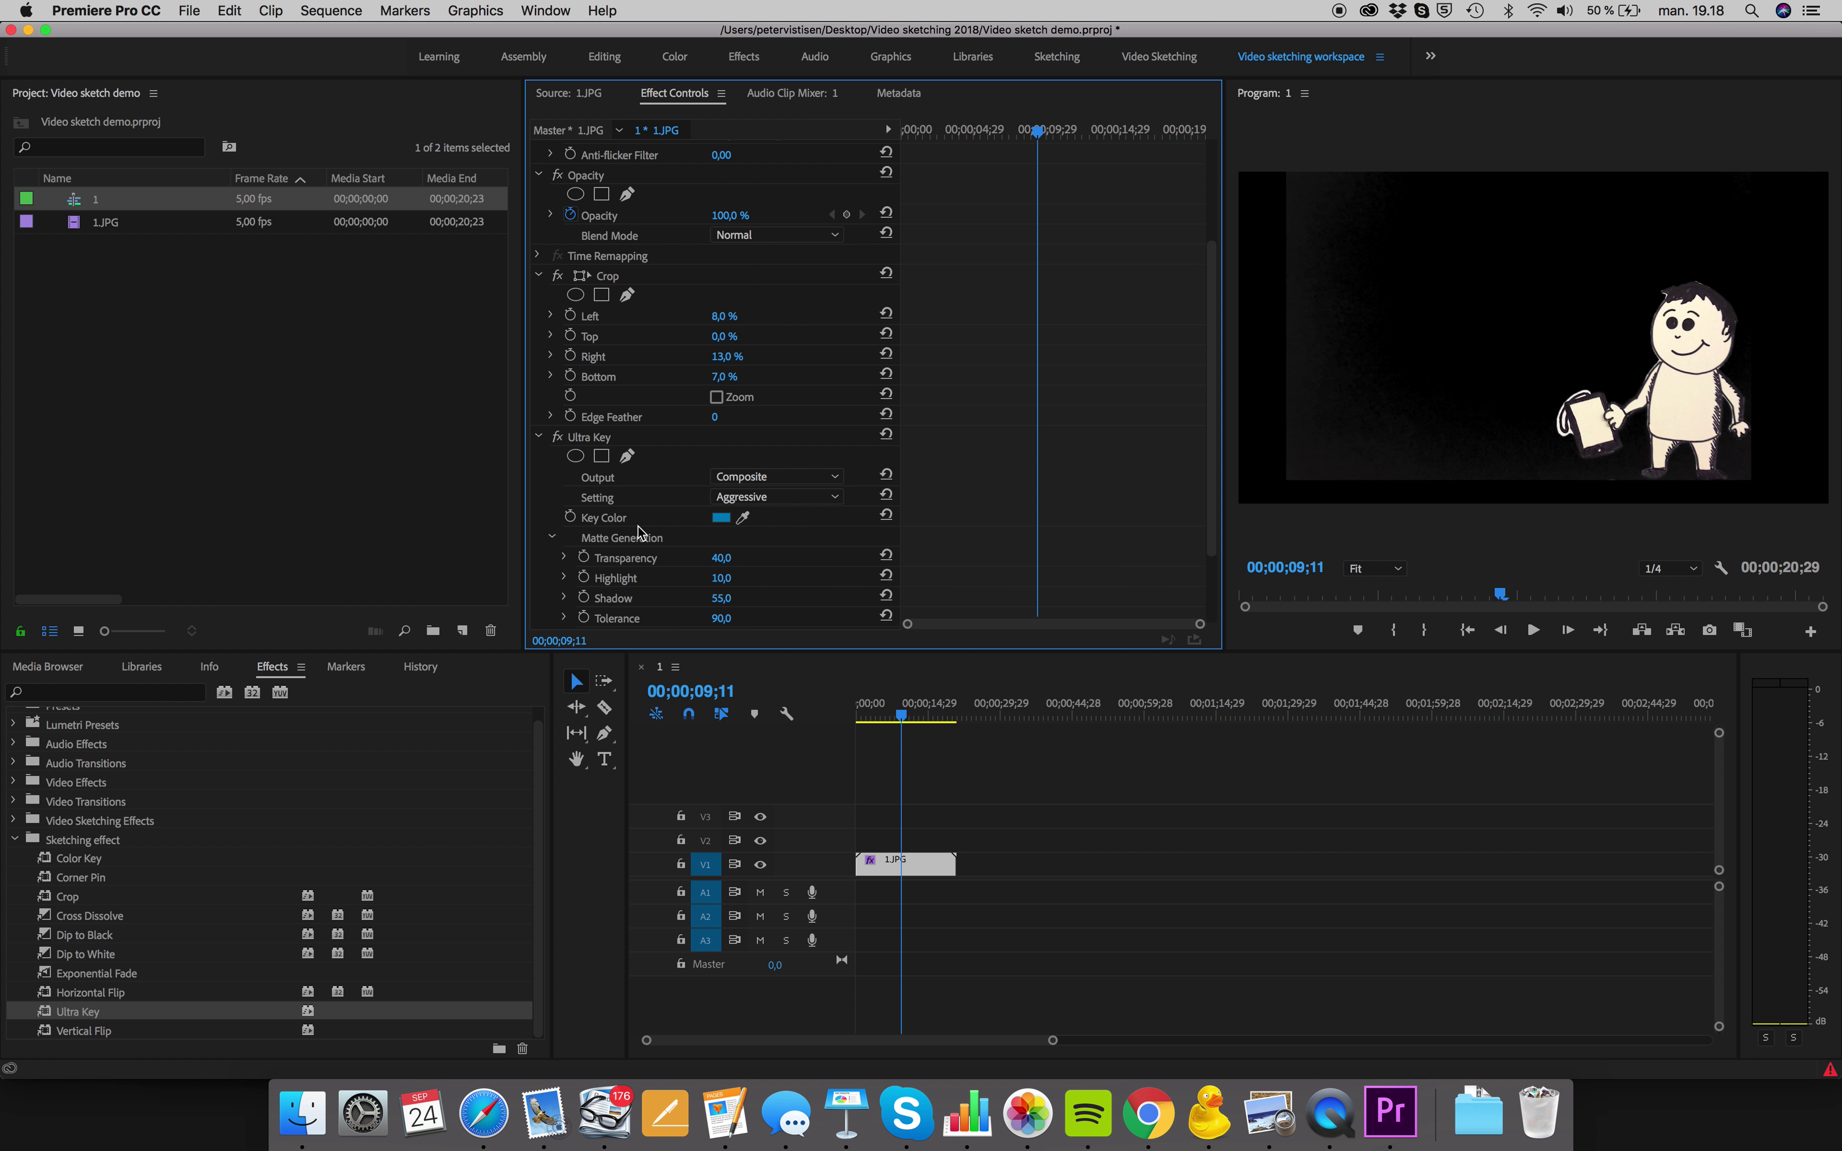
{"action": "scroll", "coordinate": [704, 530], "scroll_direction": "down", "scroll_amount": 3}
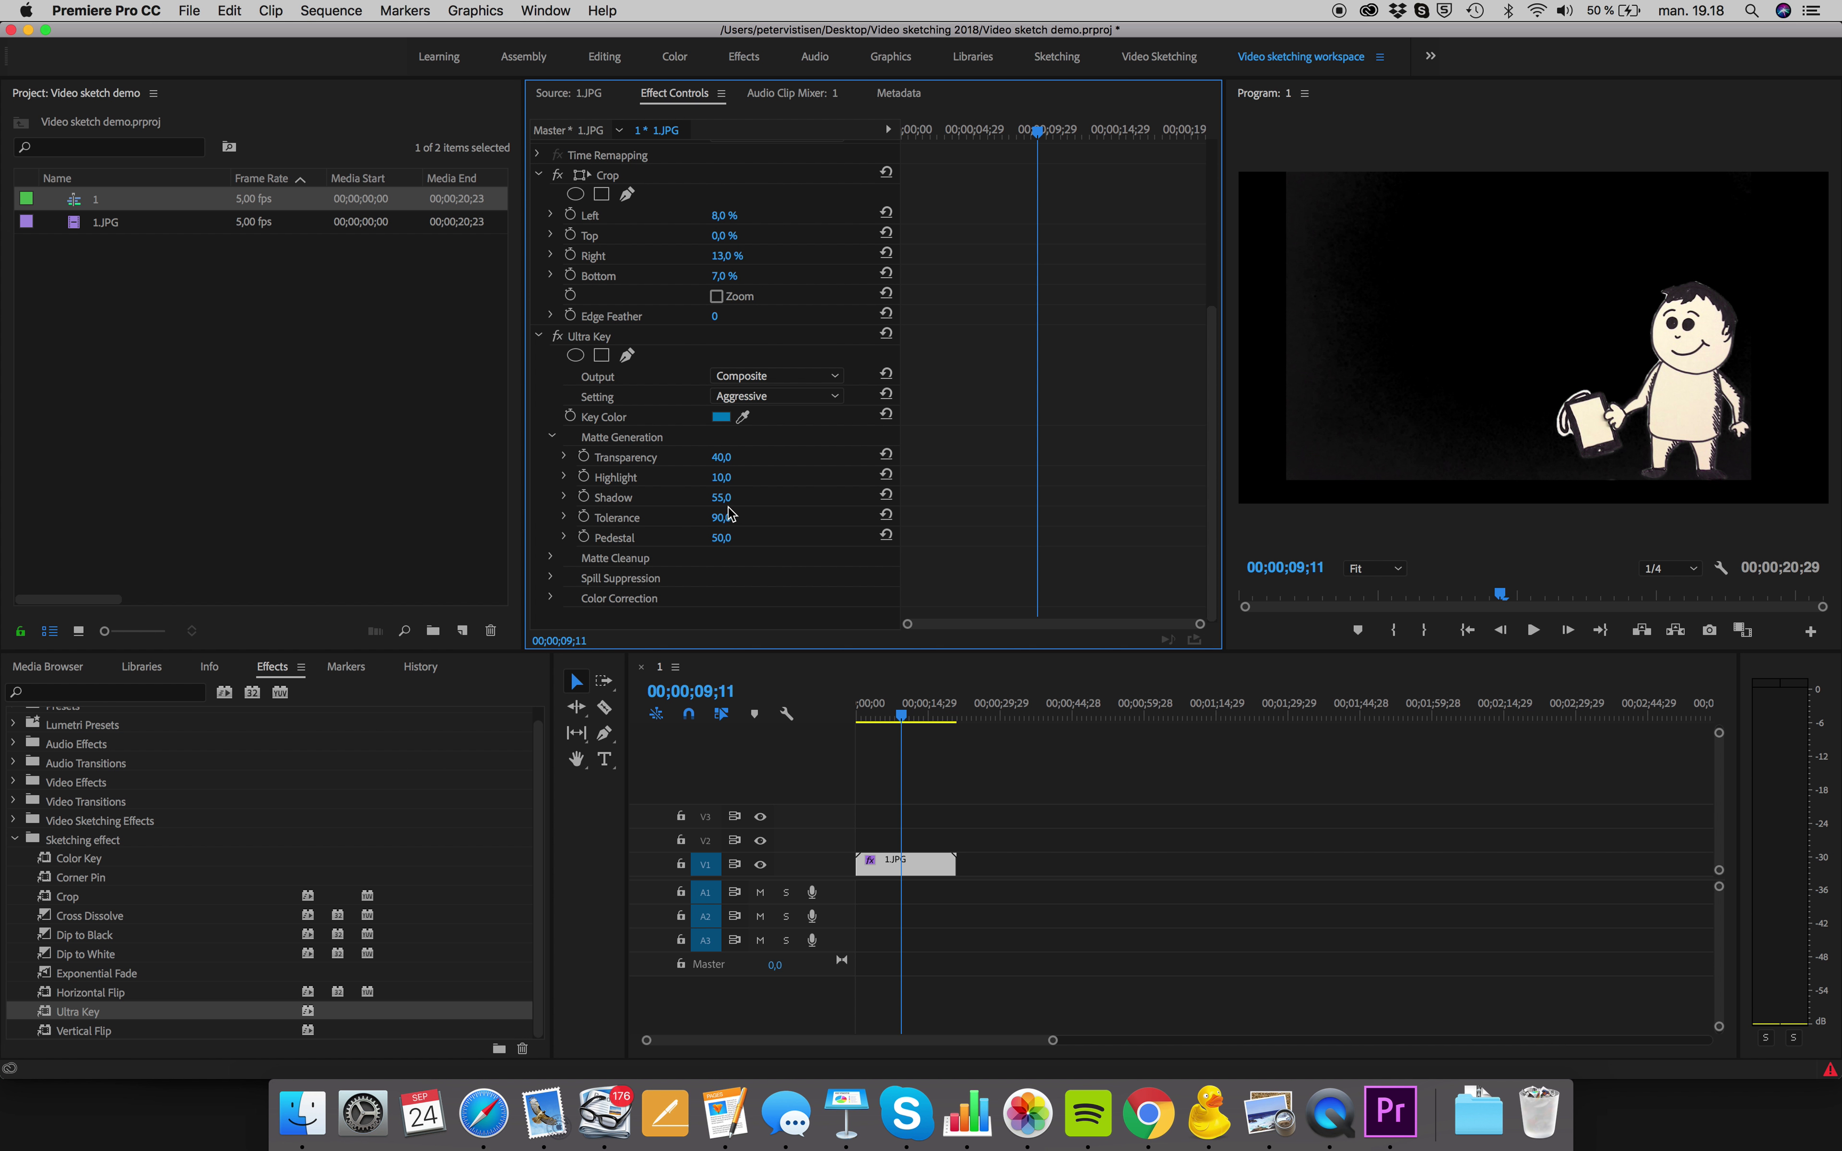
{"action": "mouse_move", "coordinate": [727, 501]}
{"action": "left_mouse_down"}
{"action": "mouse_move", "coordinate": [750, 500]}
{"action": "mouse_move", "coordinate": [711, 500]}
{"action": "mouse_move", "coordinate": [737, 500]}
{"action": "left_mouse_up"}
Step: Play the timeline sequence from the start to check the keyed animation, stopping at about 00;00;13;17
{"action": "left_click", "coordinate": [901, 716]}
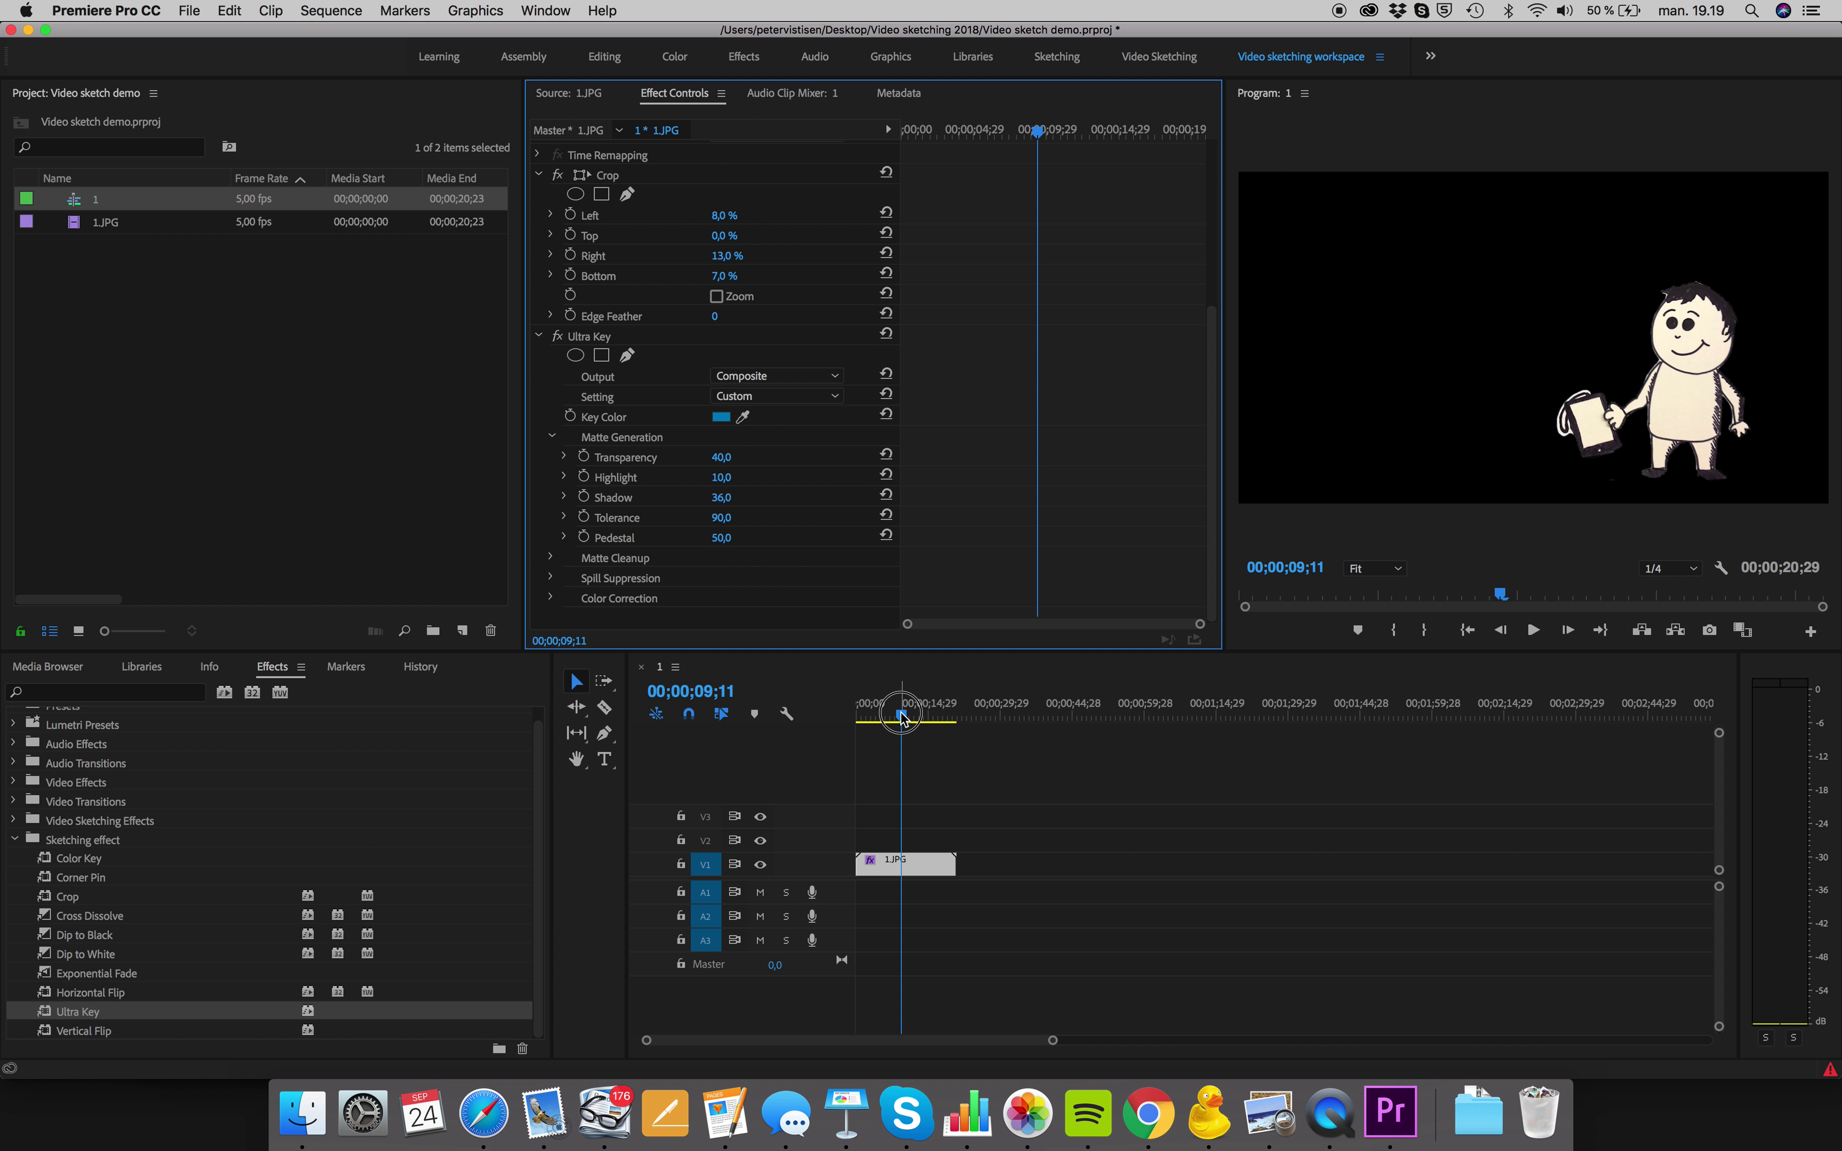
{"action": "left_click_drag", "start_coordinate": [901, 715], "coordinate": [849, 726]}
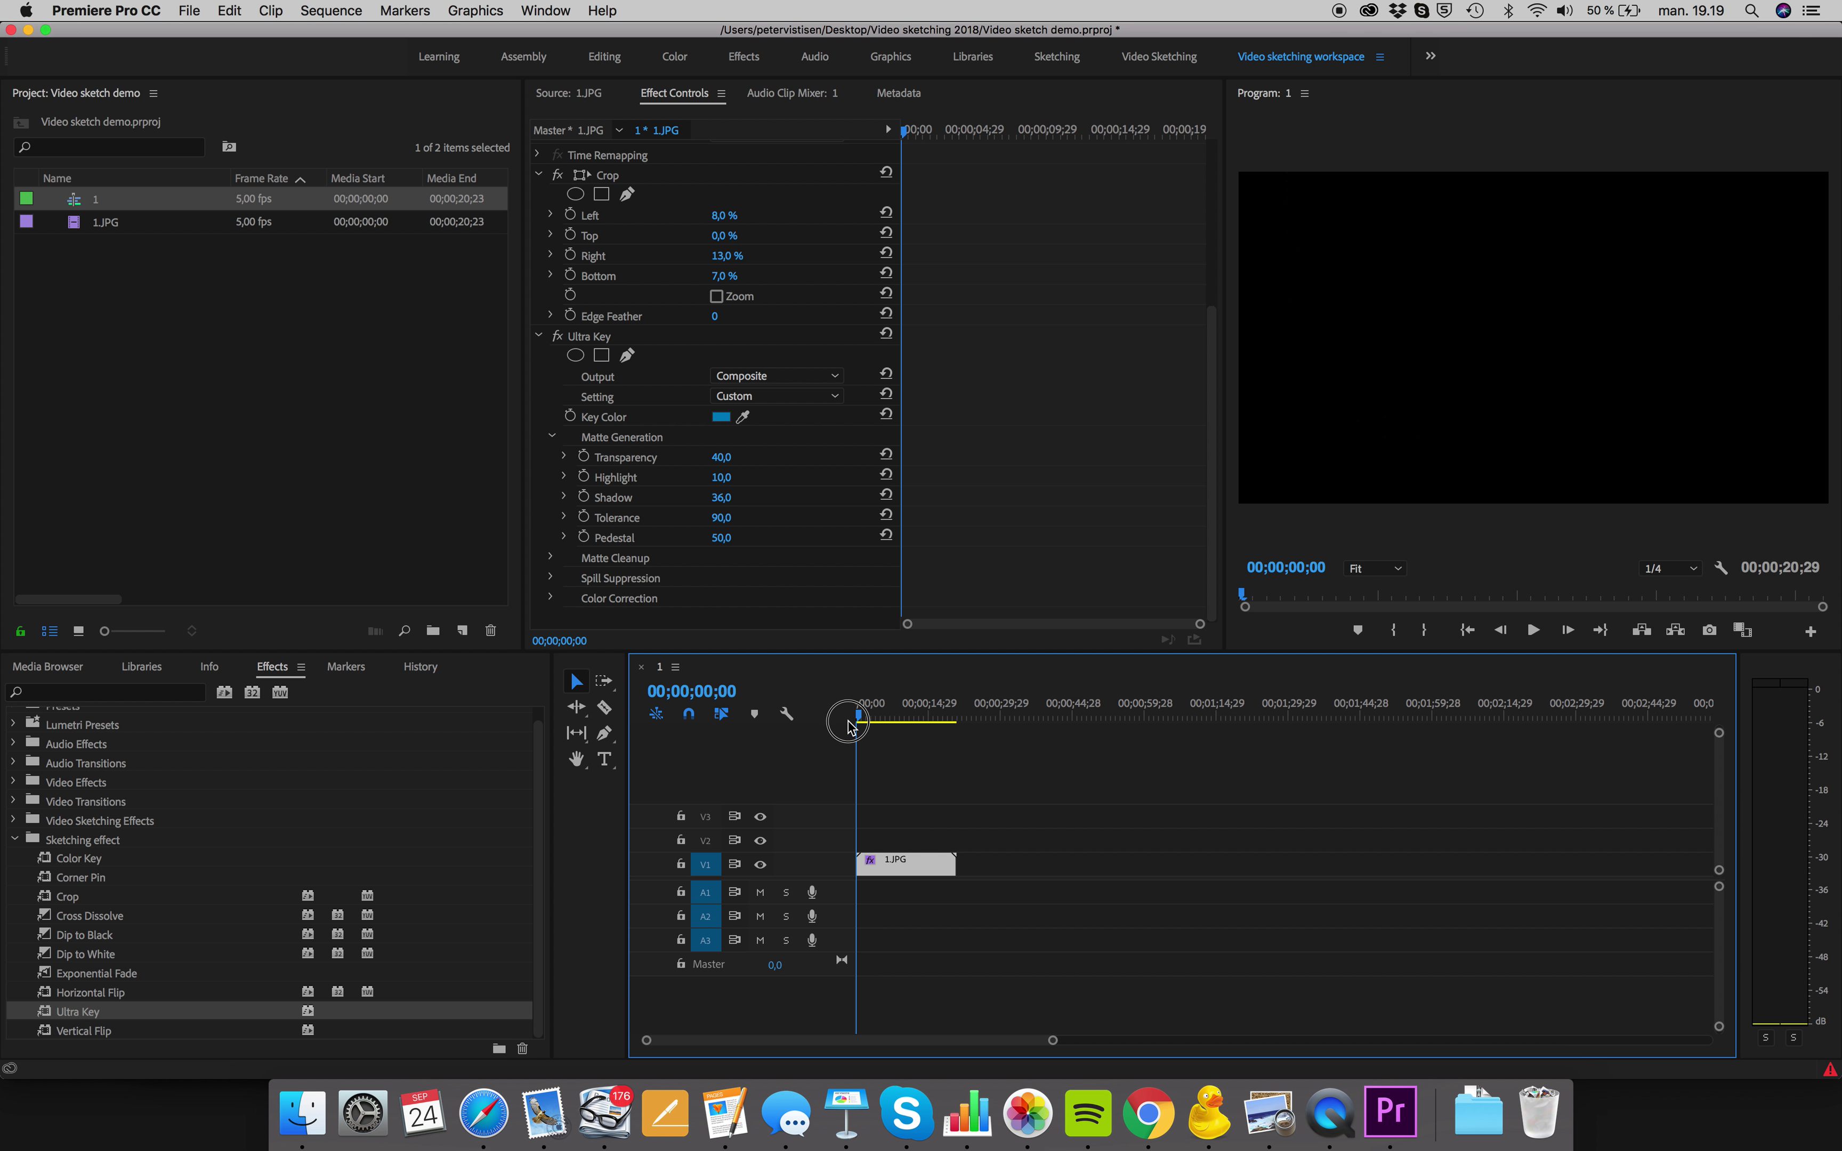
{"action": "key", "text": "space"}
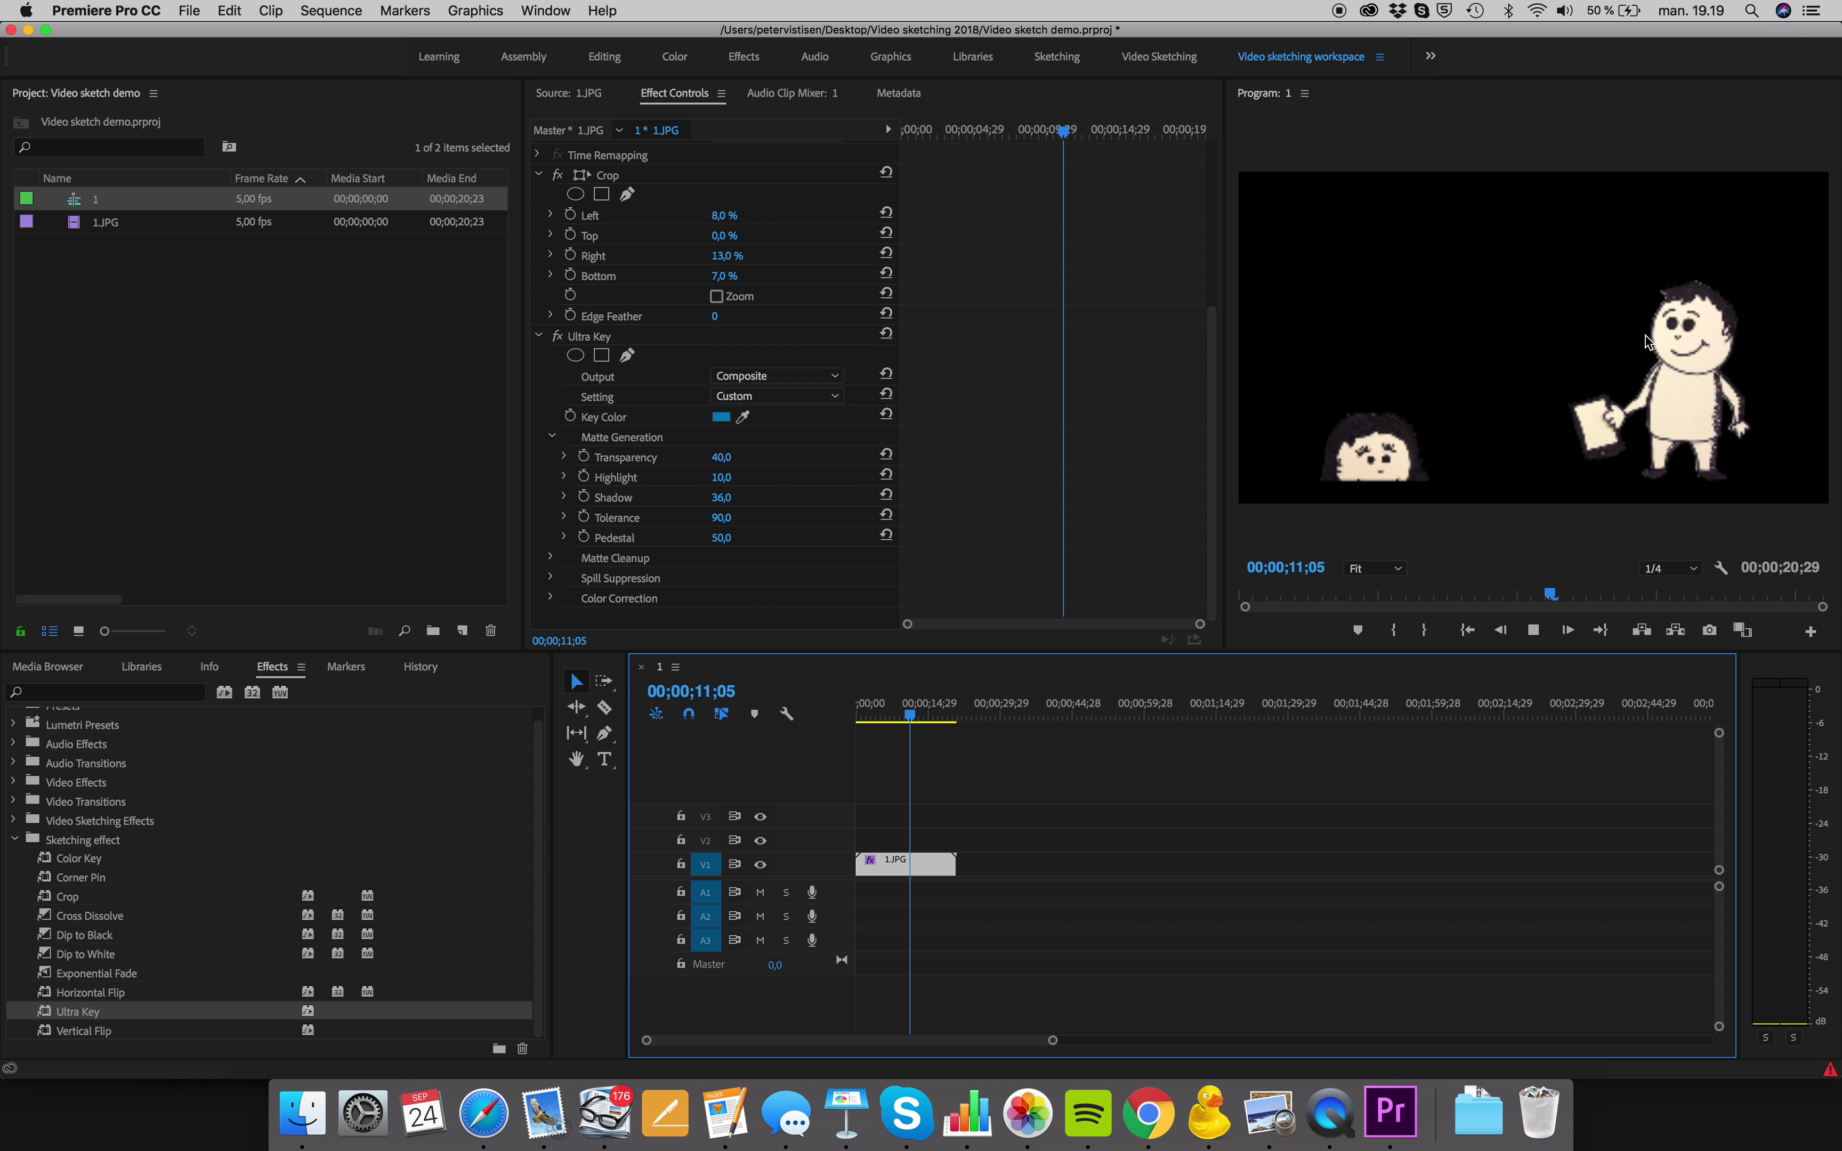
{"action": "key", "text": "space"}
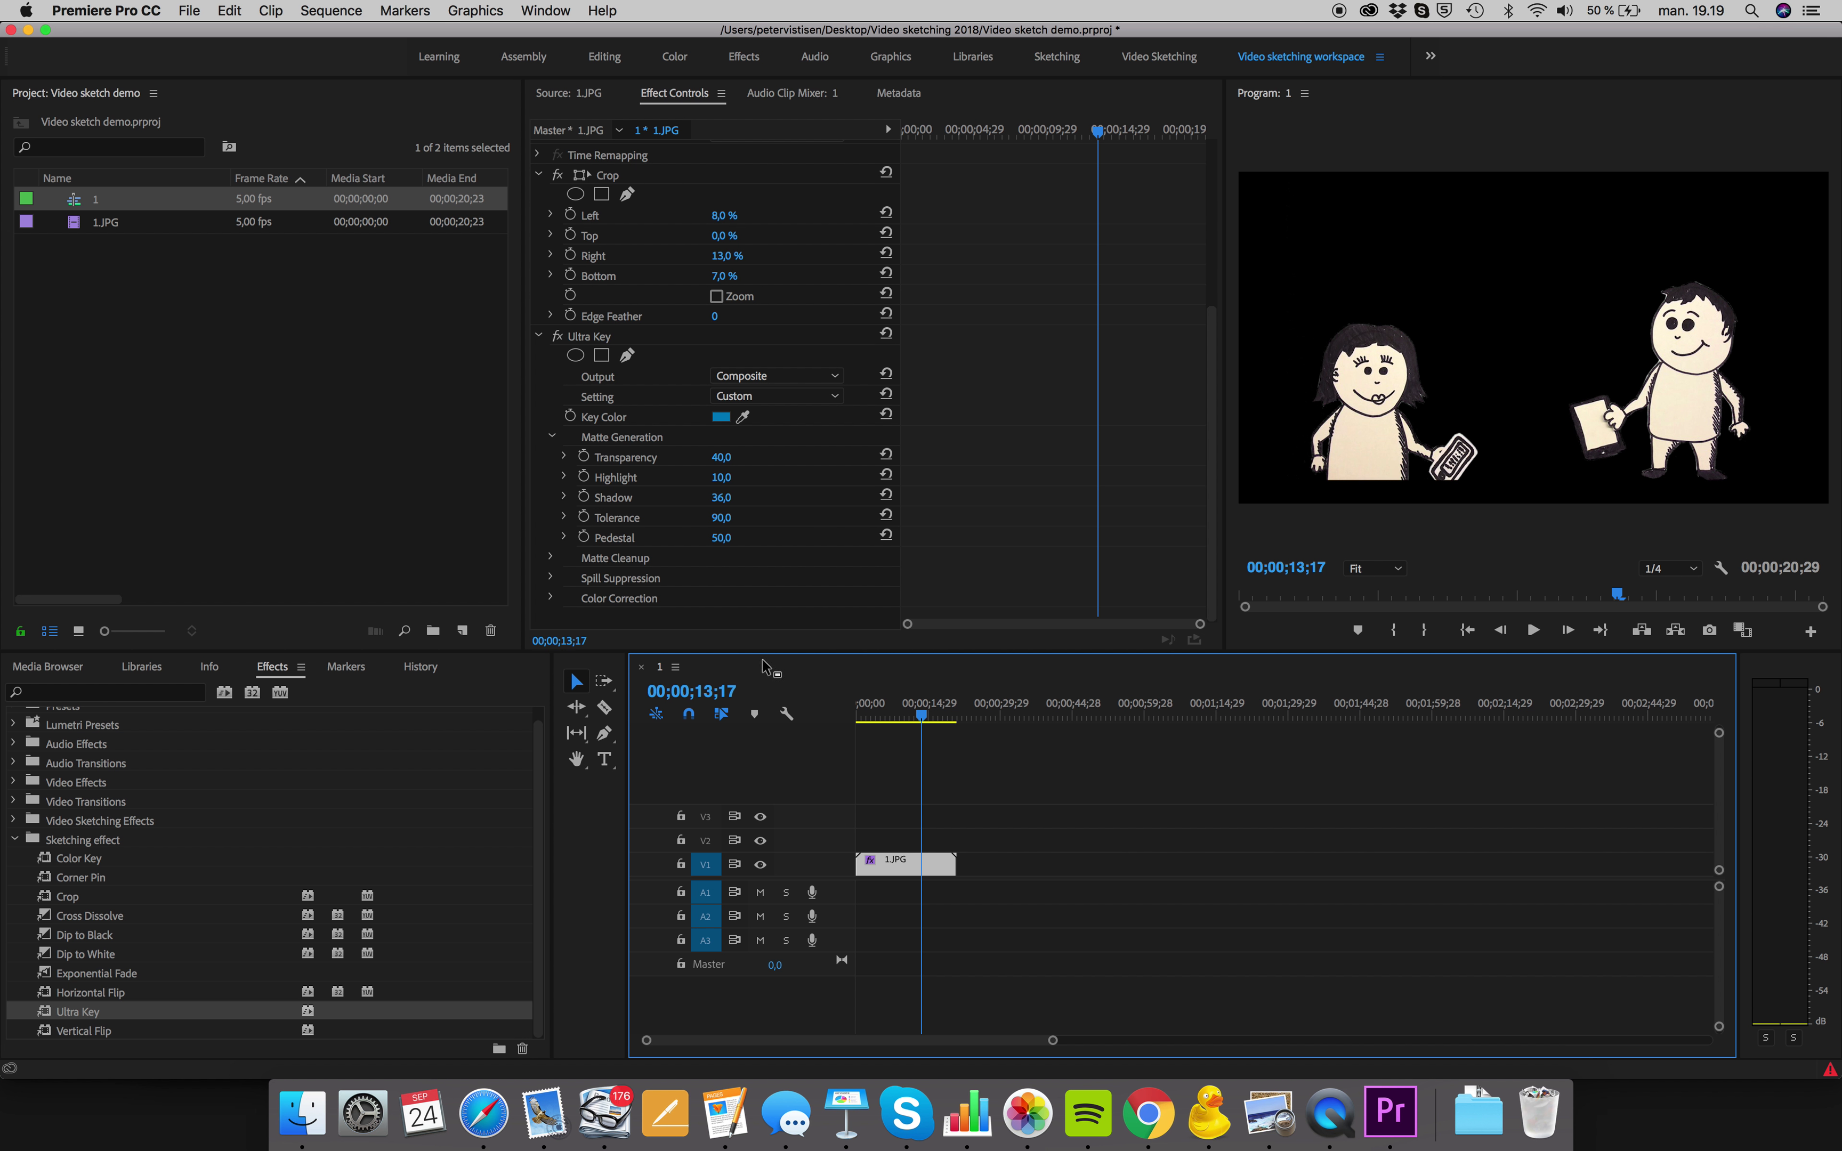
Step: Move the 1.JPG clip down in the frame to position 579.7, 372.7, so the characters meet the lower edge
{"action": "scroll", "coordinate": [715, 276], "scroll_direction": "up", "scroll_amount": 5}
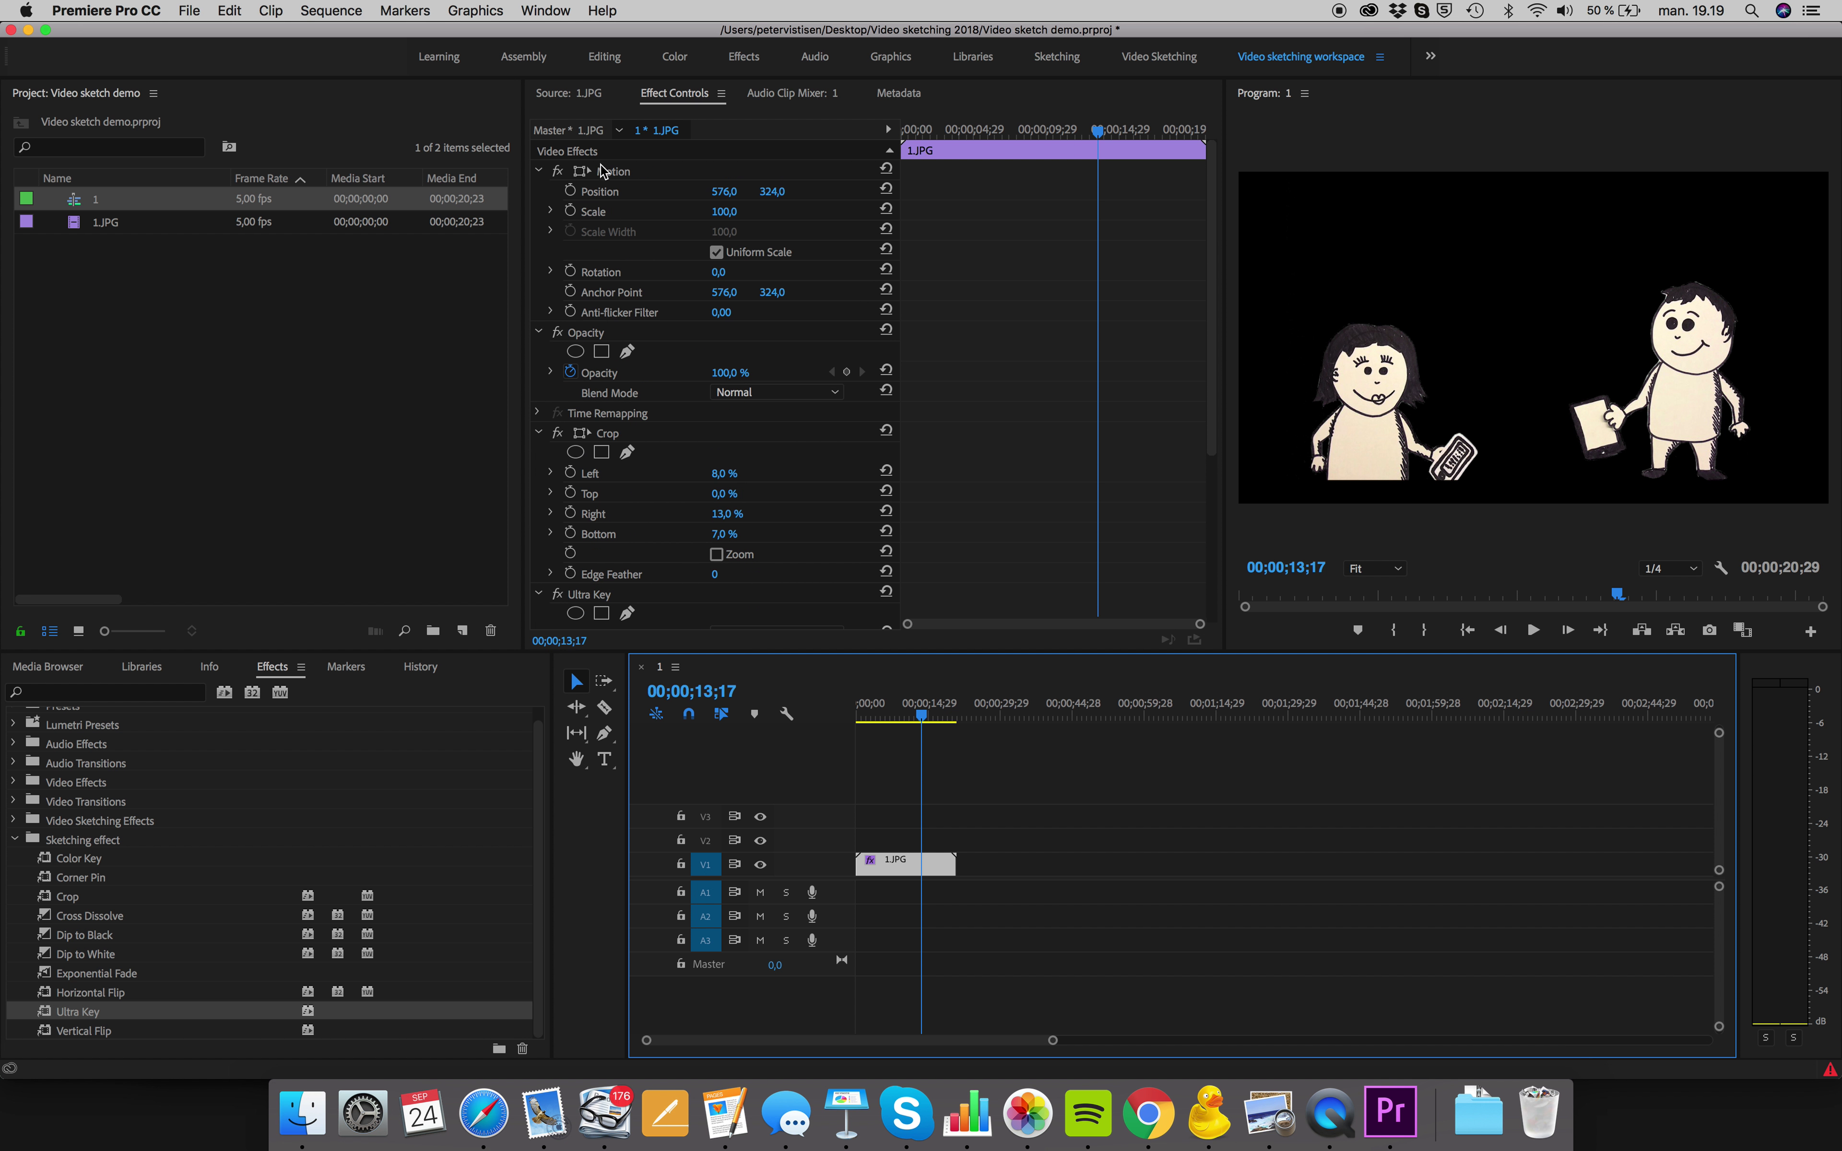
{"action": "left_click", "coordinate": [615, 172]}
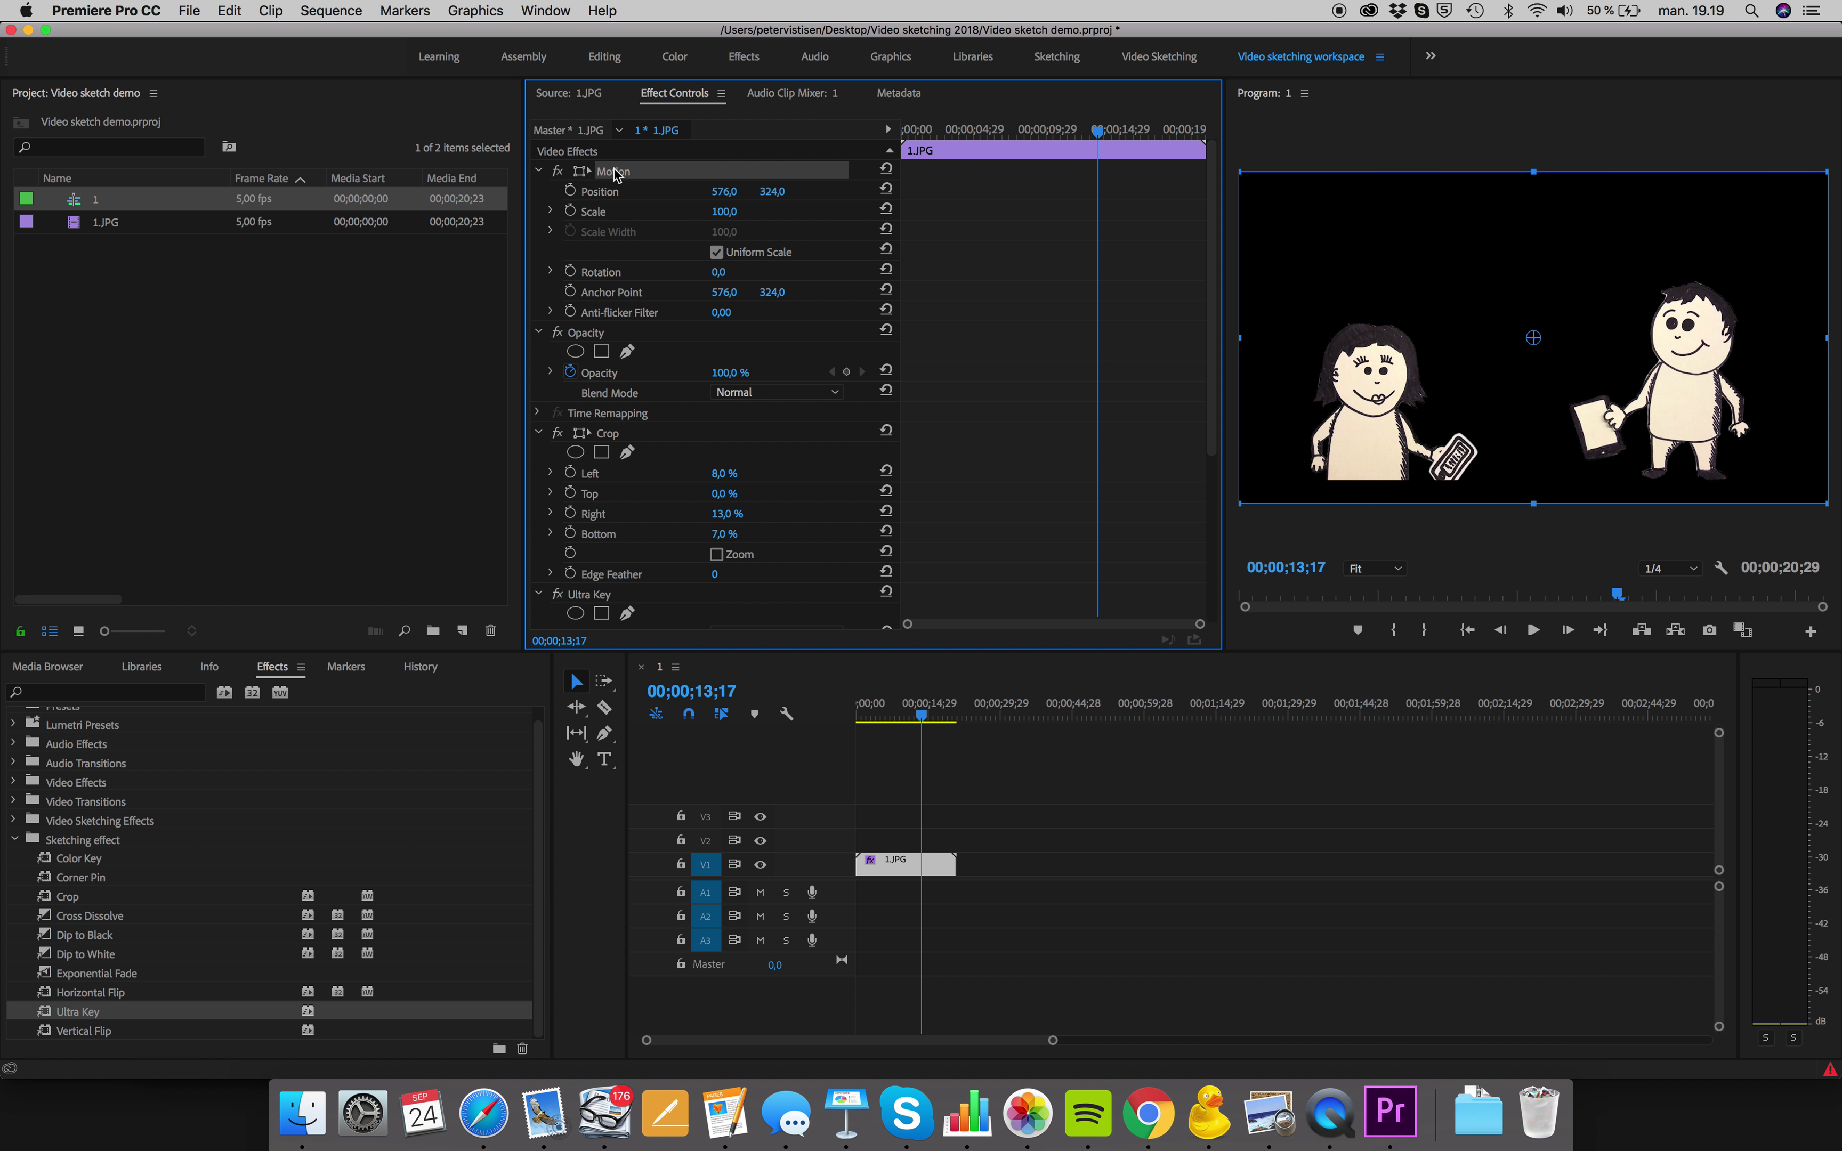
{"action": "left_click_drag", "start_coordinate": [1360, 354], "coordinate": [1369, 394]}
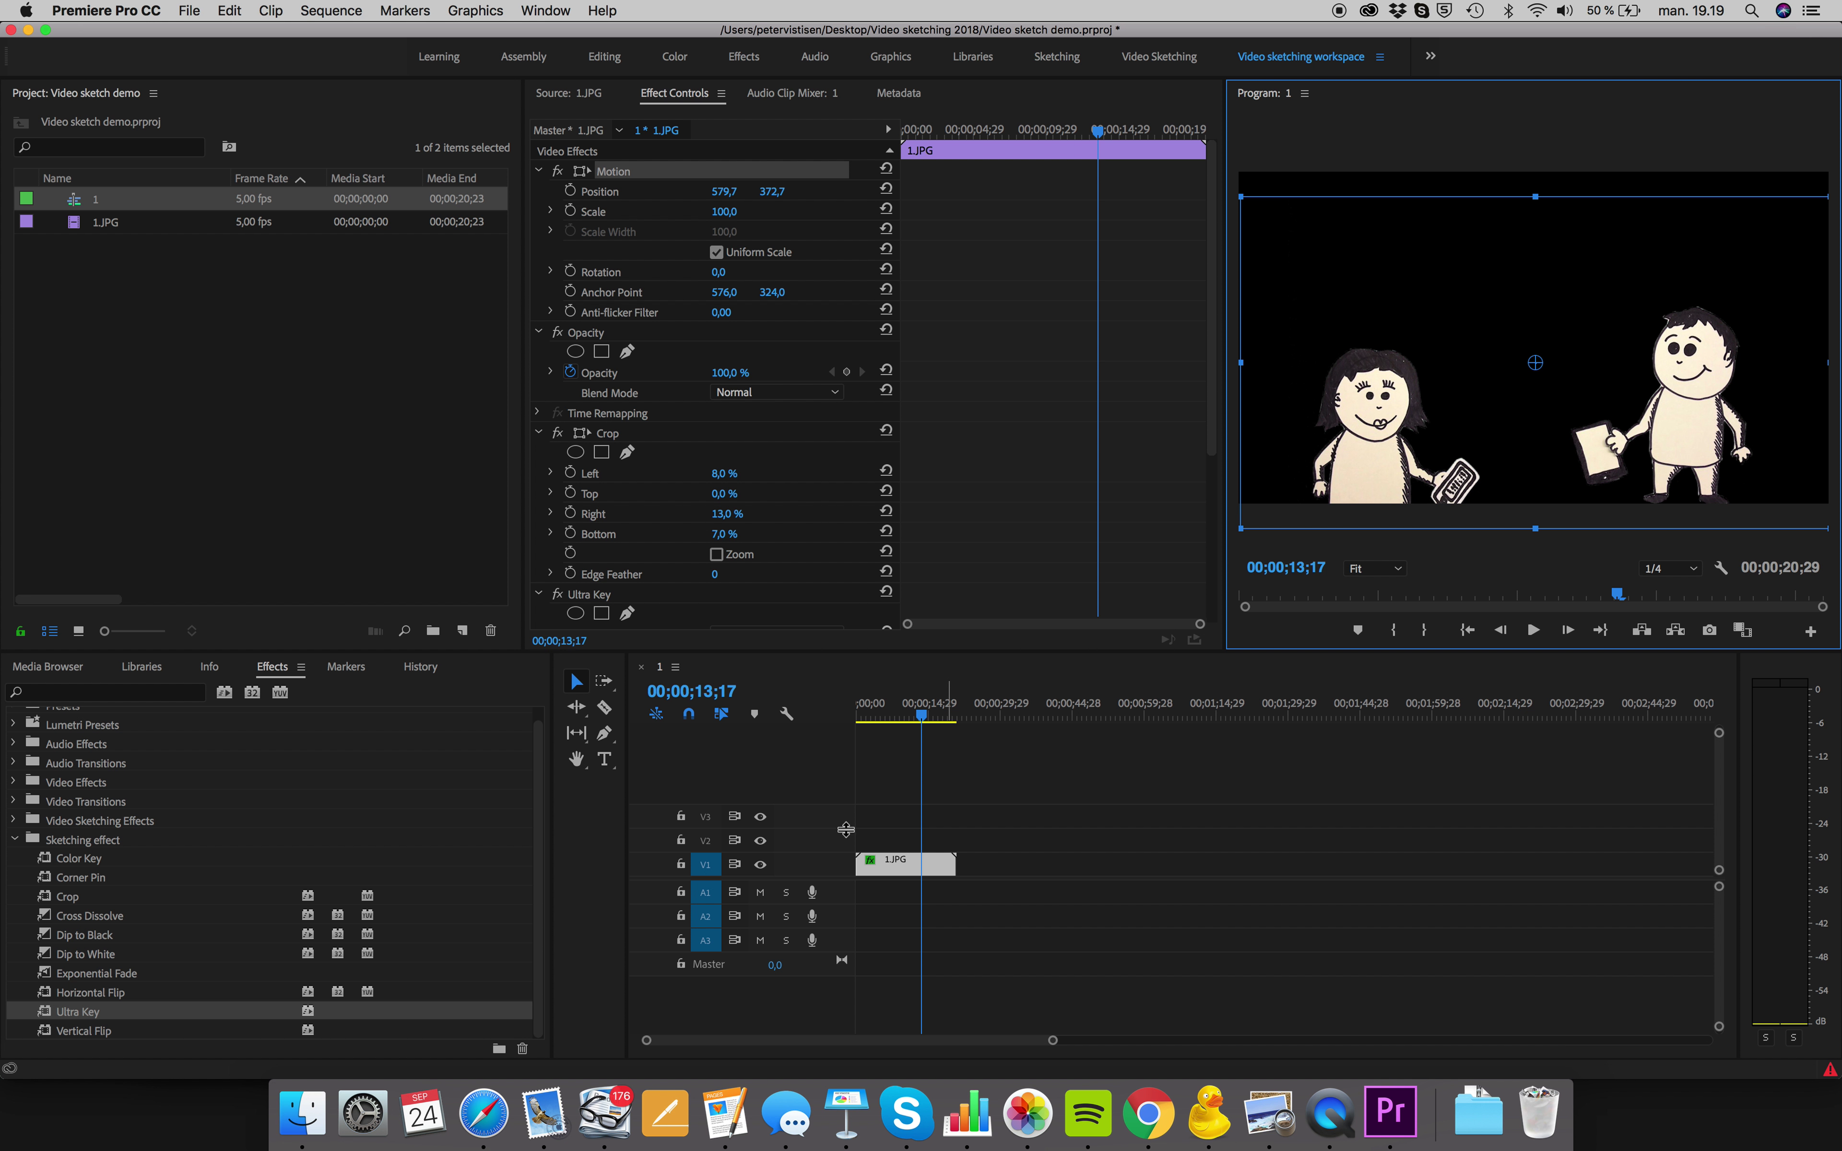
Step: Play the remaining part of the sequence to its end, then review the final frames at 00;00;19;29
{"action": "mouse_move", "coordinate": [906, 723]}
{"action": "left_mouse_down"}
{"action": "mouse_move", "coordinate": [857, 719]}
{"action": "mouse_move", "coordinate": [906, 721]}
{"action": "left_mouse_up"}
{"action": "key", "text": "space"}
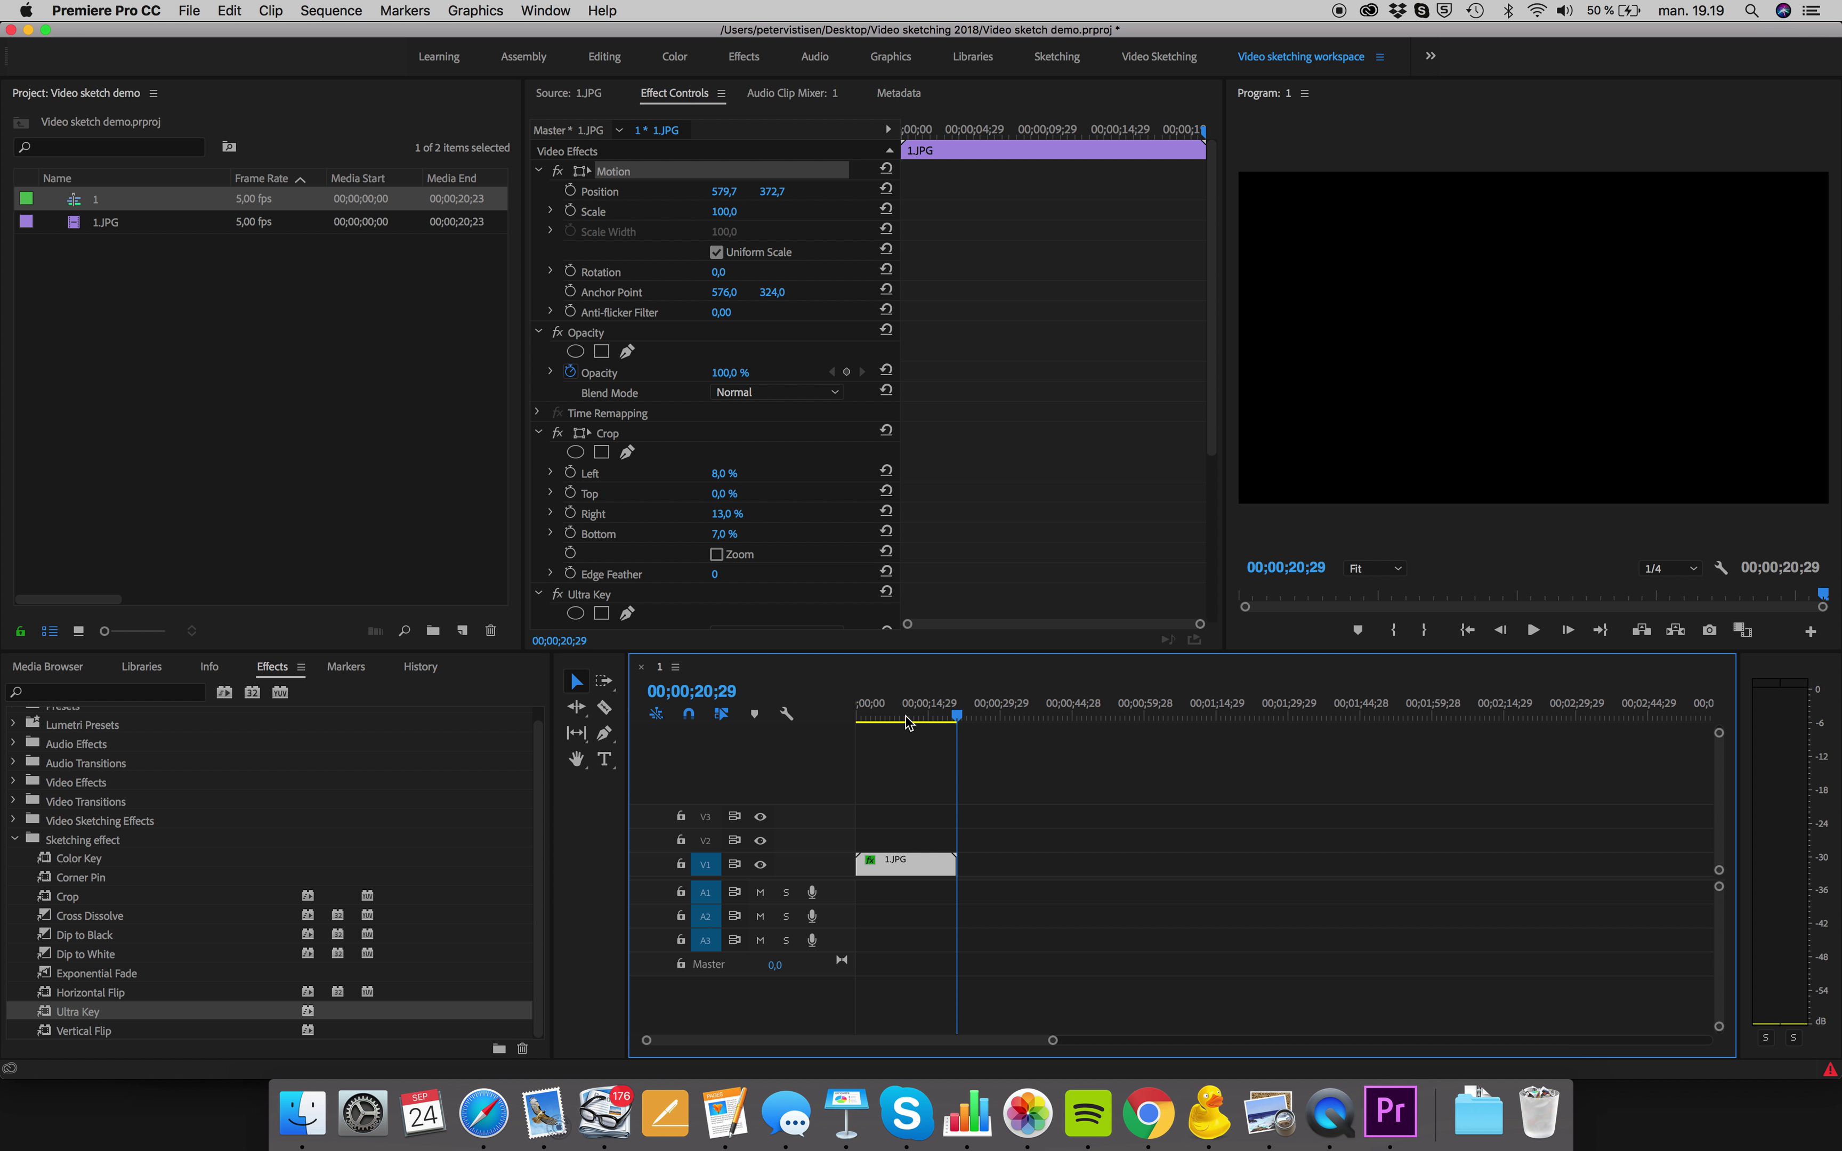
{"action": "left_click_drag", "start_coordinate": [912, 721], "coordinate": [952, 724]}
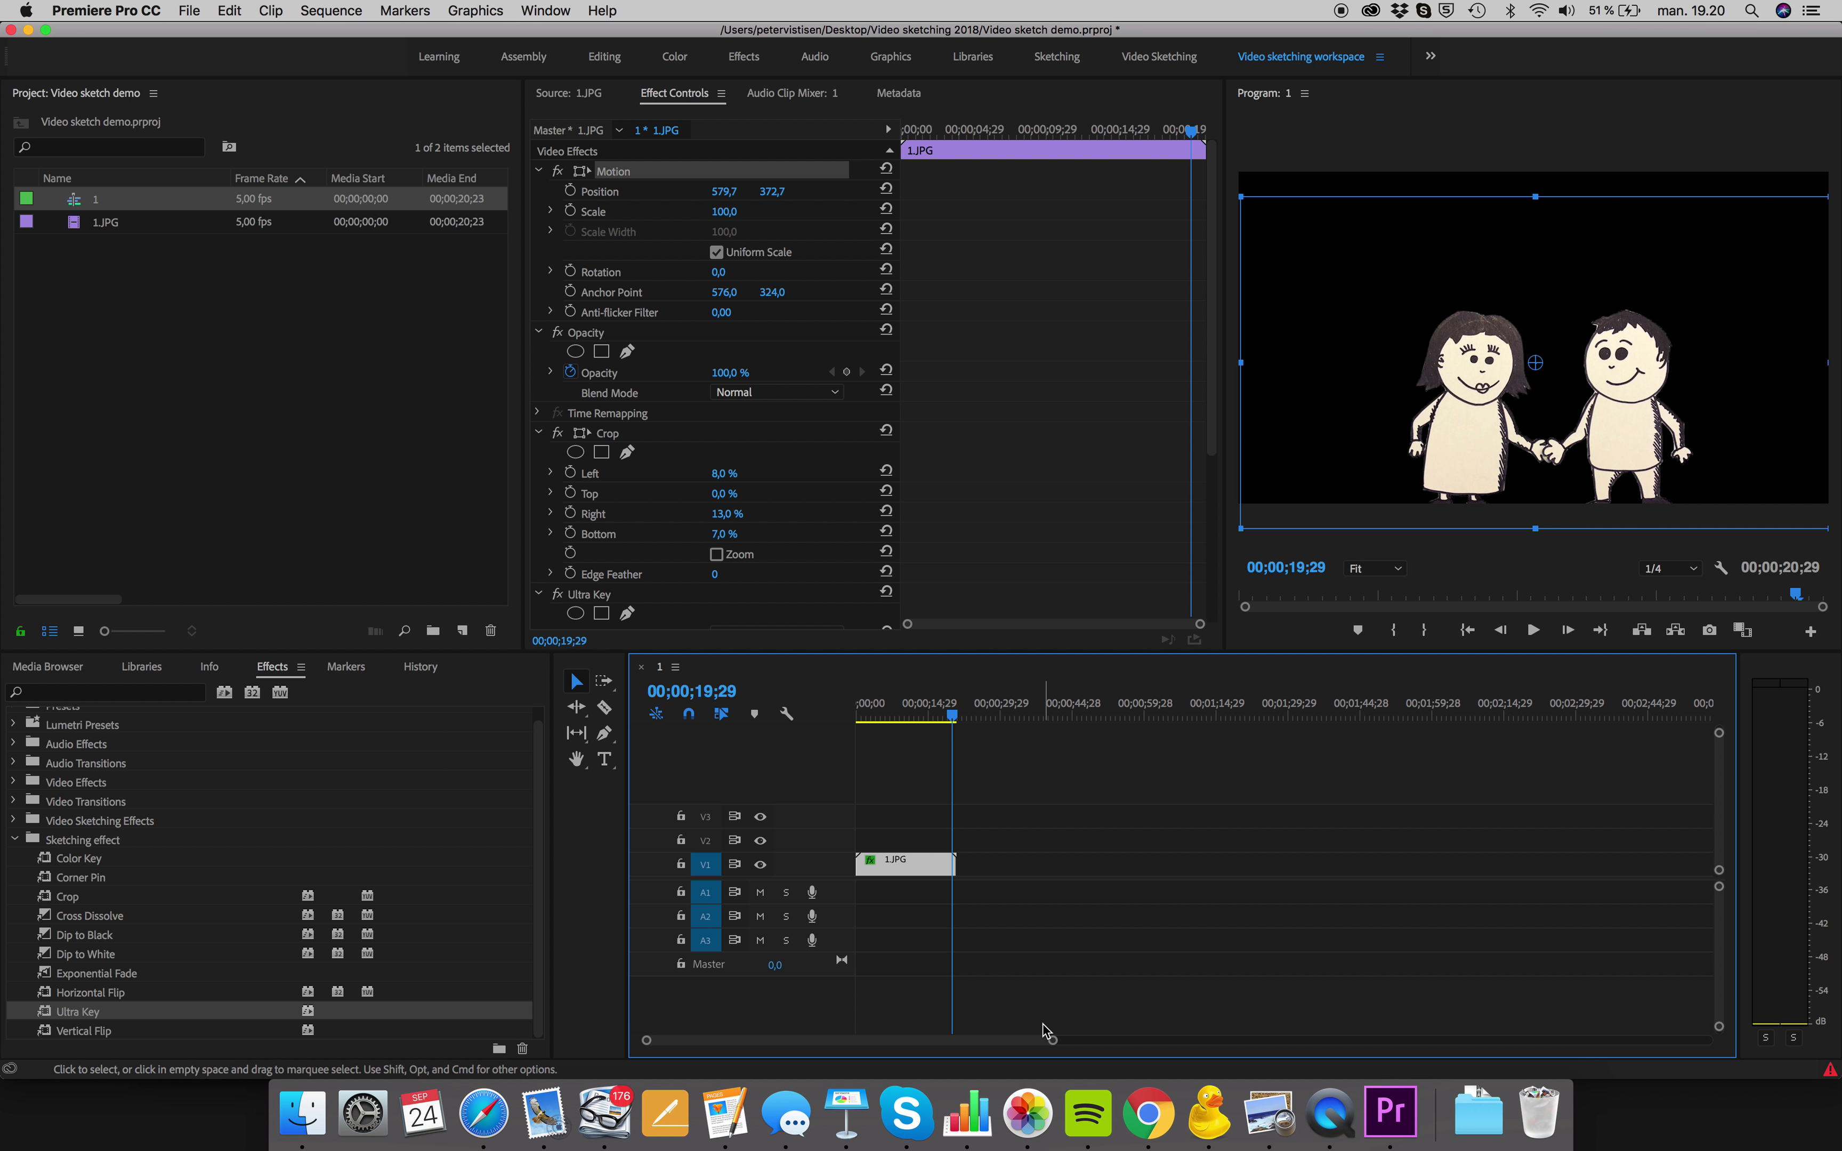
Step: Split the 1.JPG timeline clip at 00;00;20;05 with the Razor tool
{"action": "mouse_move", "coordinate": [1053, 1041]}
{"action": "left_mouse_down"}
{"action": "mouse_move", "coordinate": [999, 1048]}
{"action": "mouse_move", "coordinate": [1069, 1052]}
{"action": "mouse_move", "coordinate": [1026, 1050]}
{"action": "left_mouse_up"}
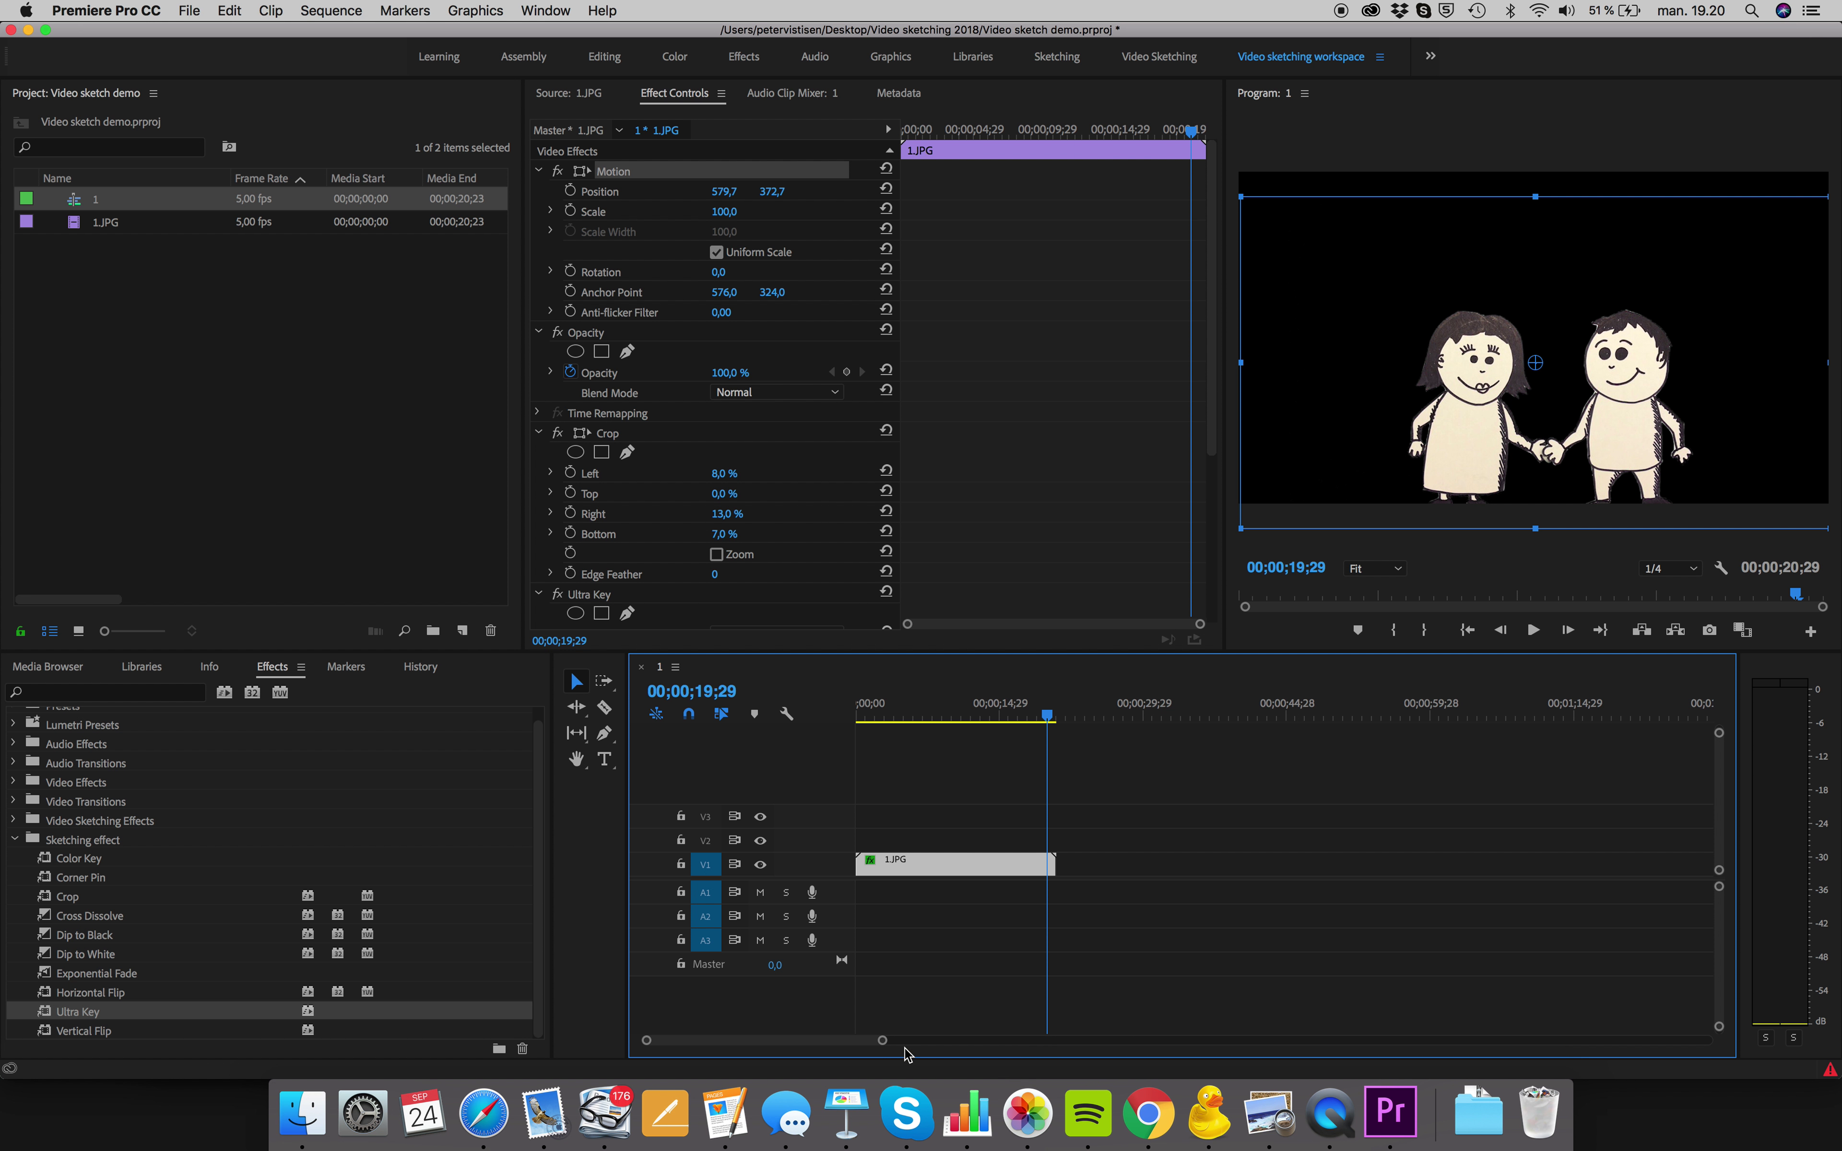
{"action": "left_click_drag", "start_coordinate": [875, 1044], "coordinate": [856, 1048]}
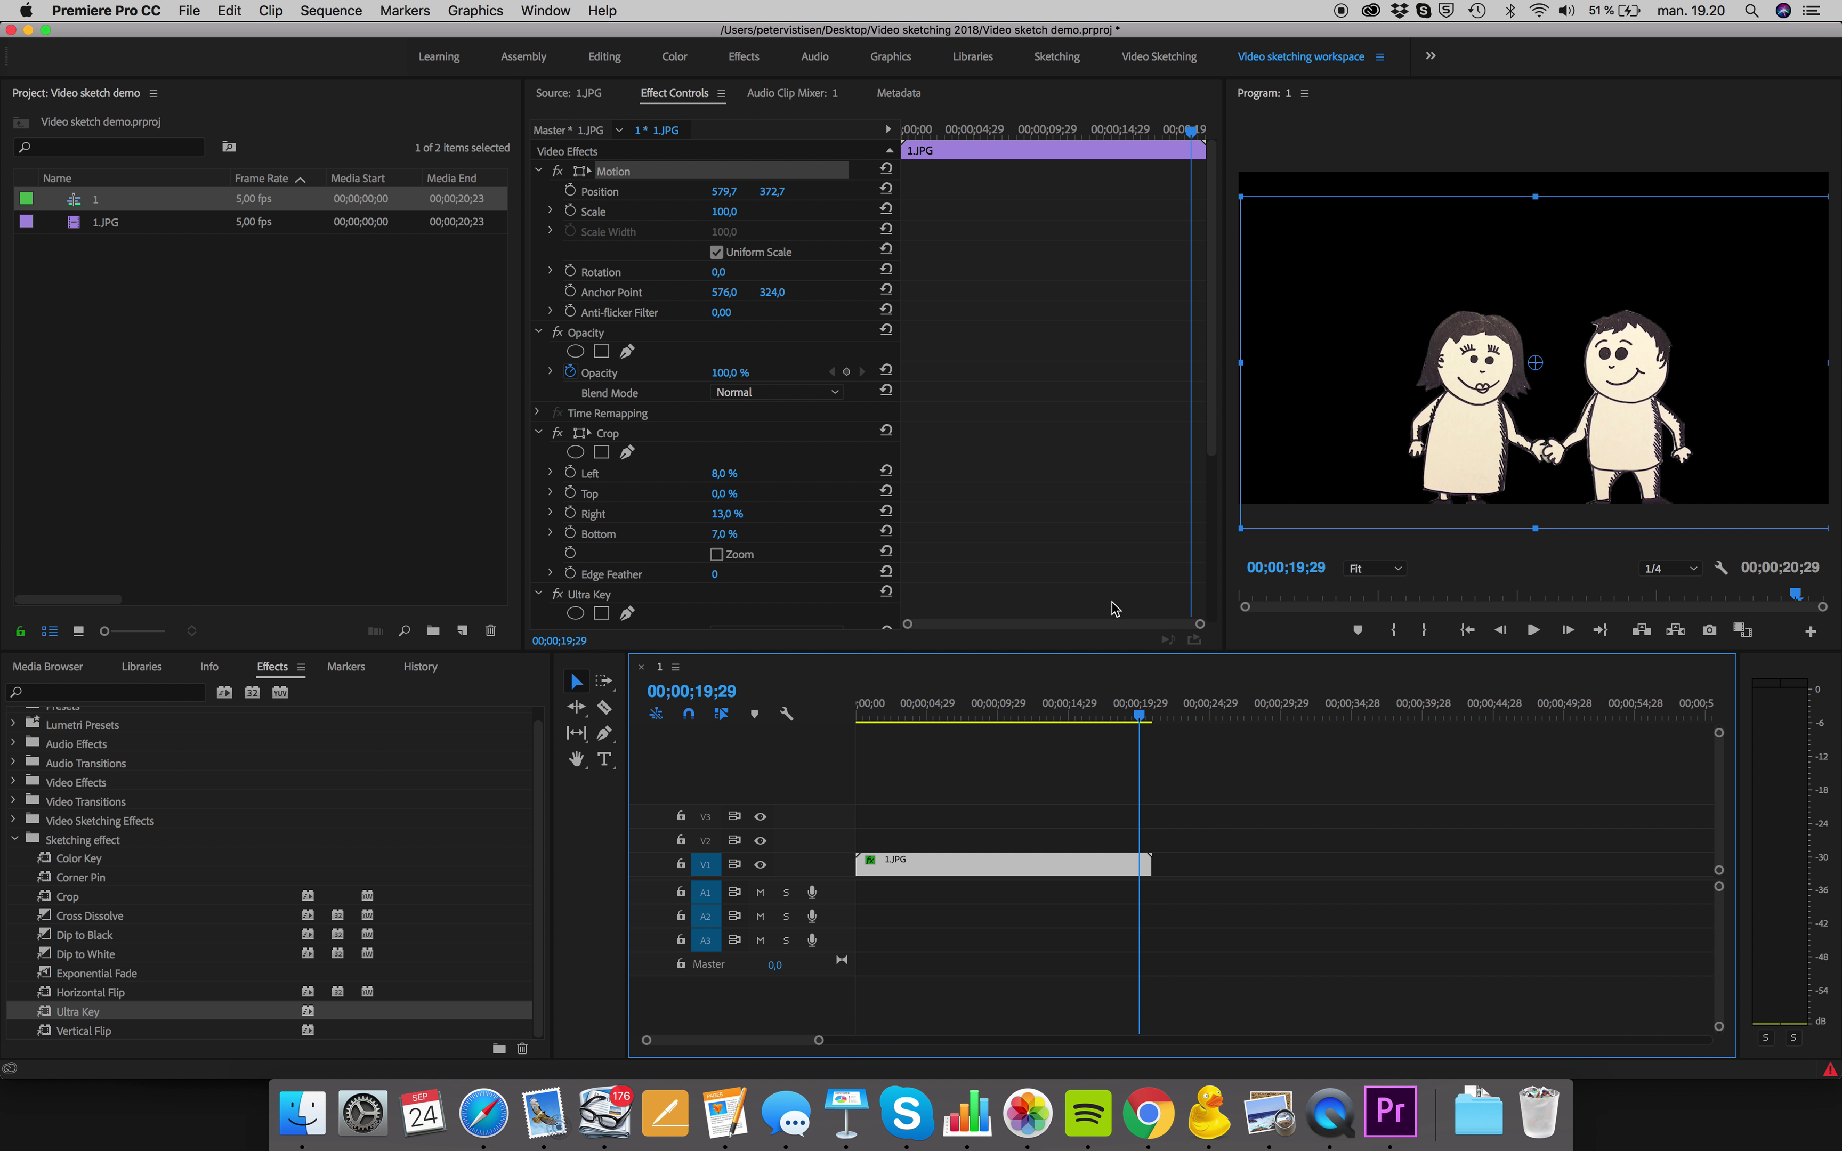
{"action": "left_click_drag", "start_coordinate": [1142, 722], "coordinate": [1143, 724]}
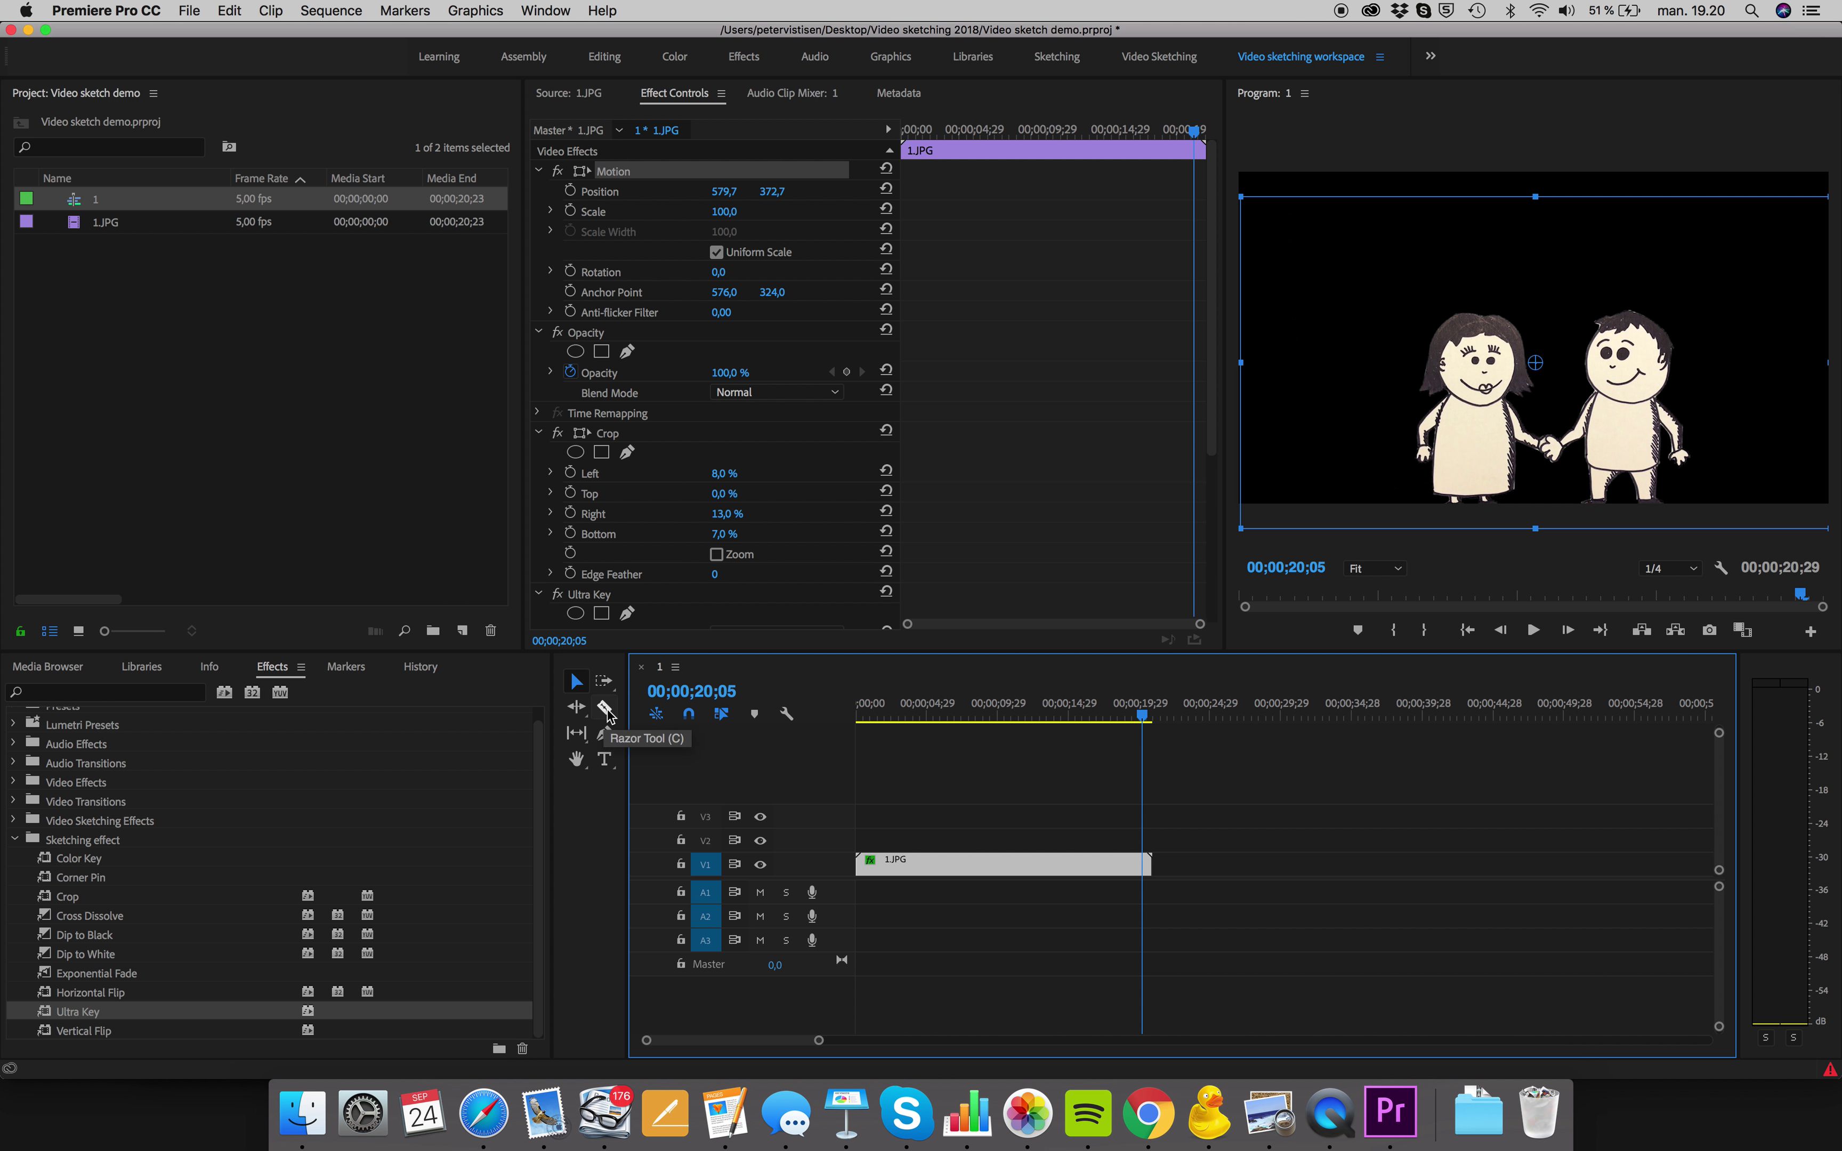
{"action": "left_click", "coordinate": [556, 10]}
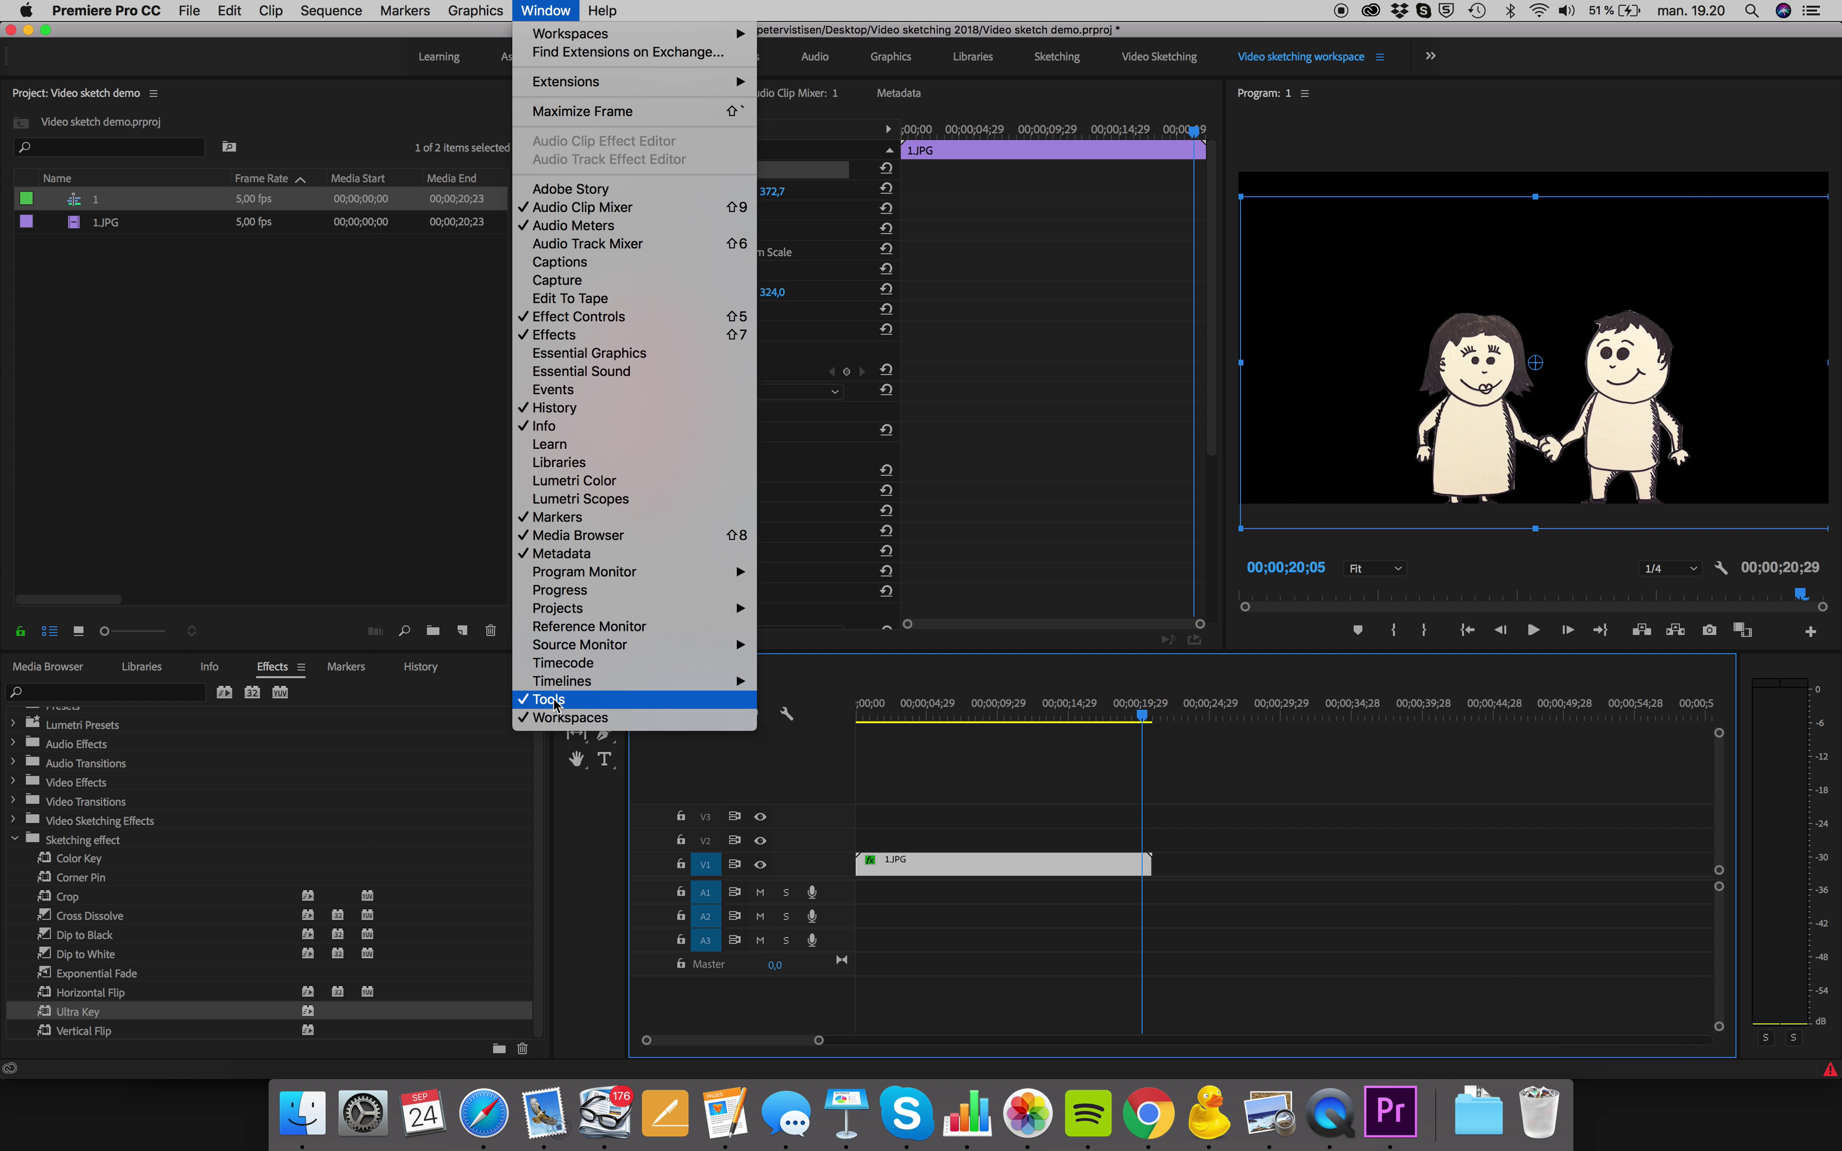
{"action": "left_click", "coordinate": [586, 698]}
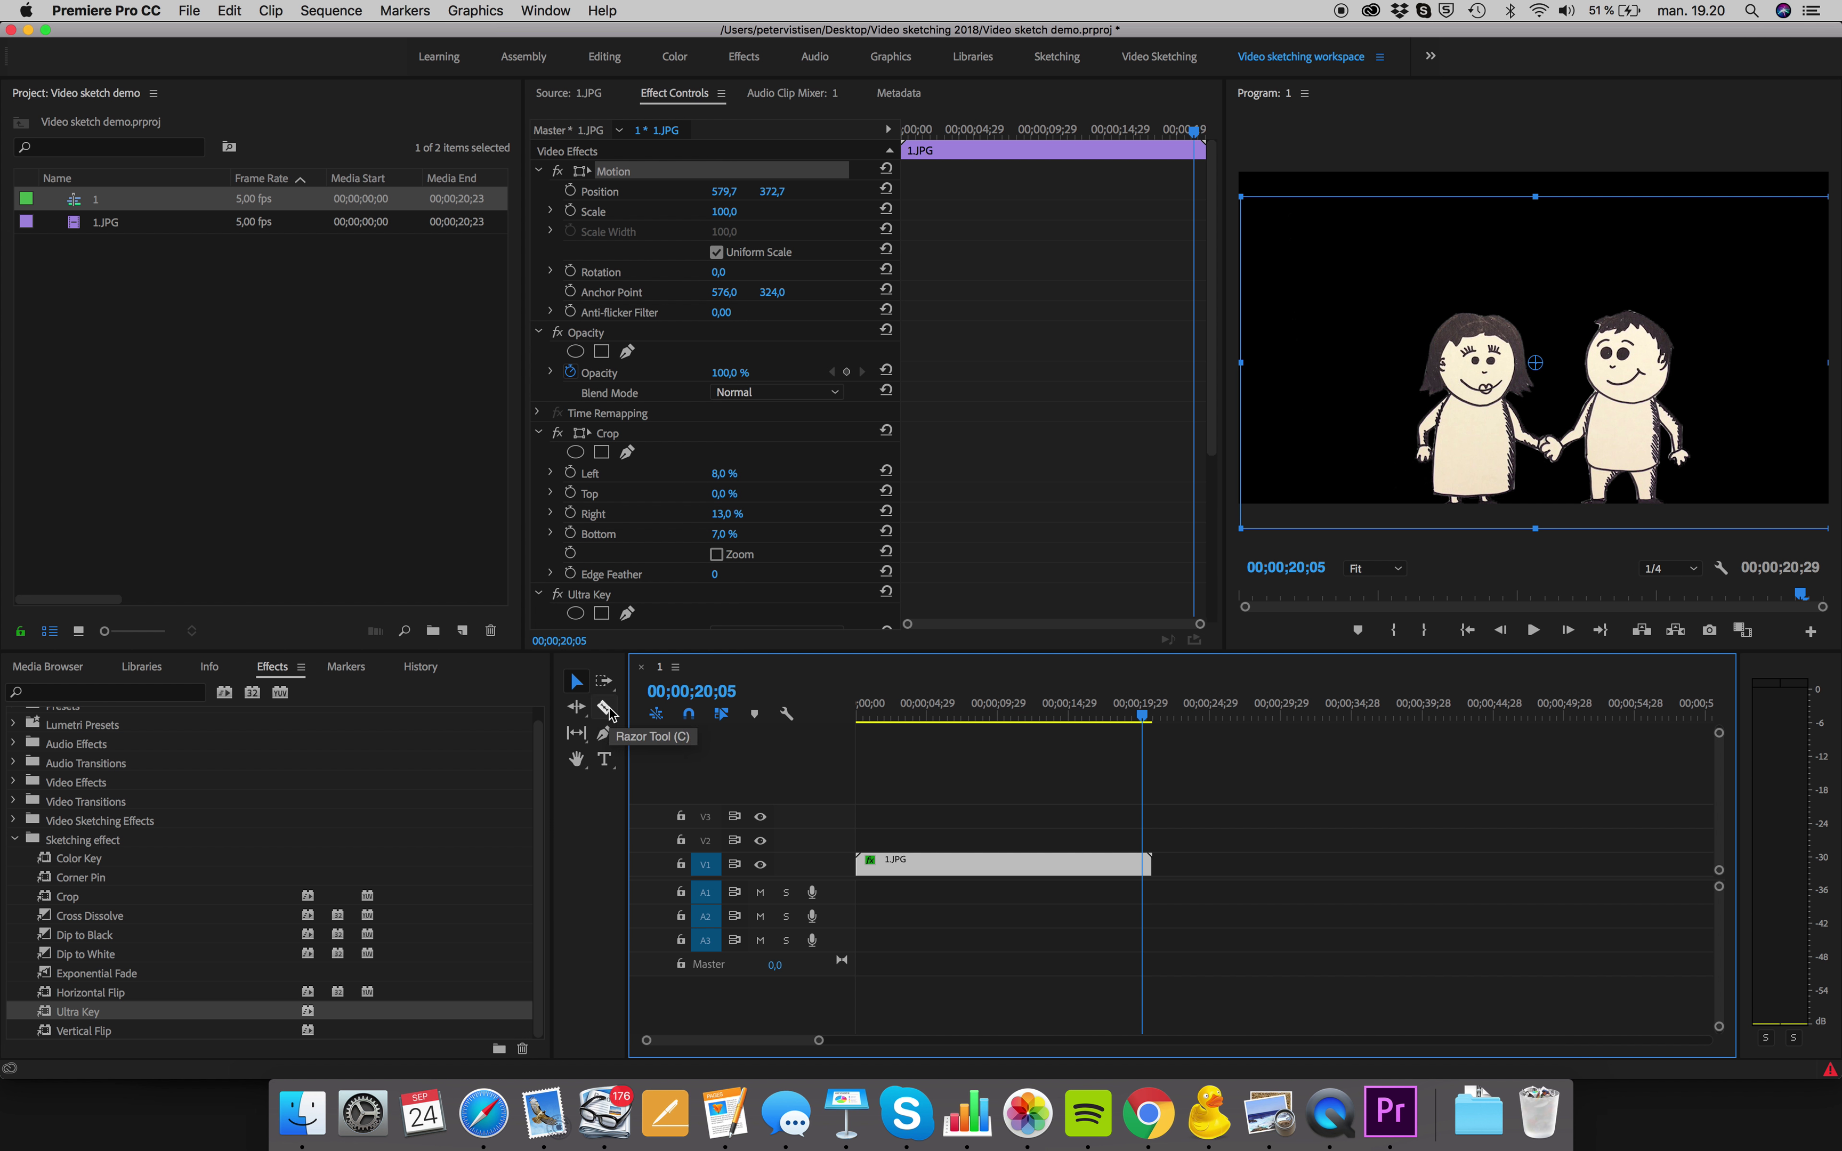
{"action": "left_click", "coordinate": [606, 709]}
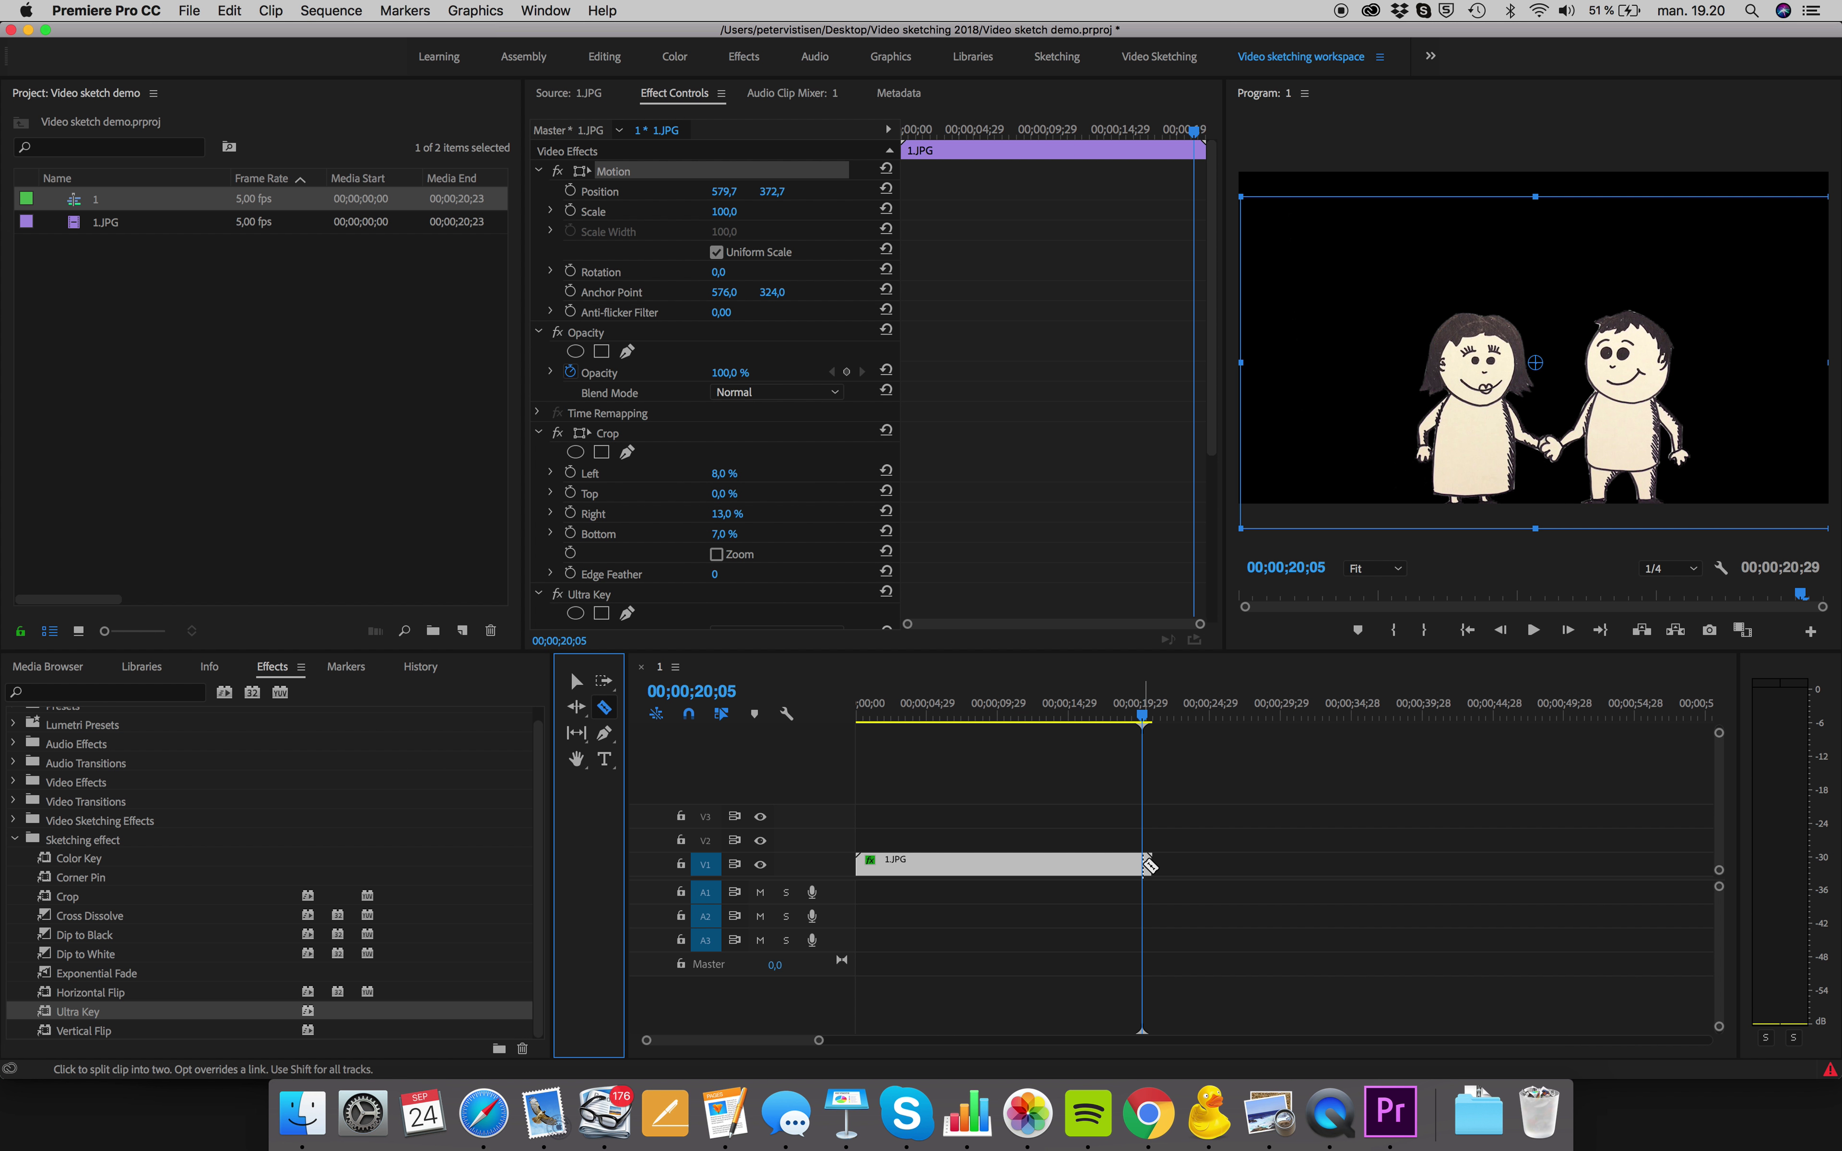
{"action": "left_click", "coordinate": [1144, 861]}
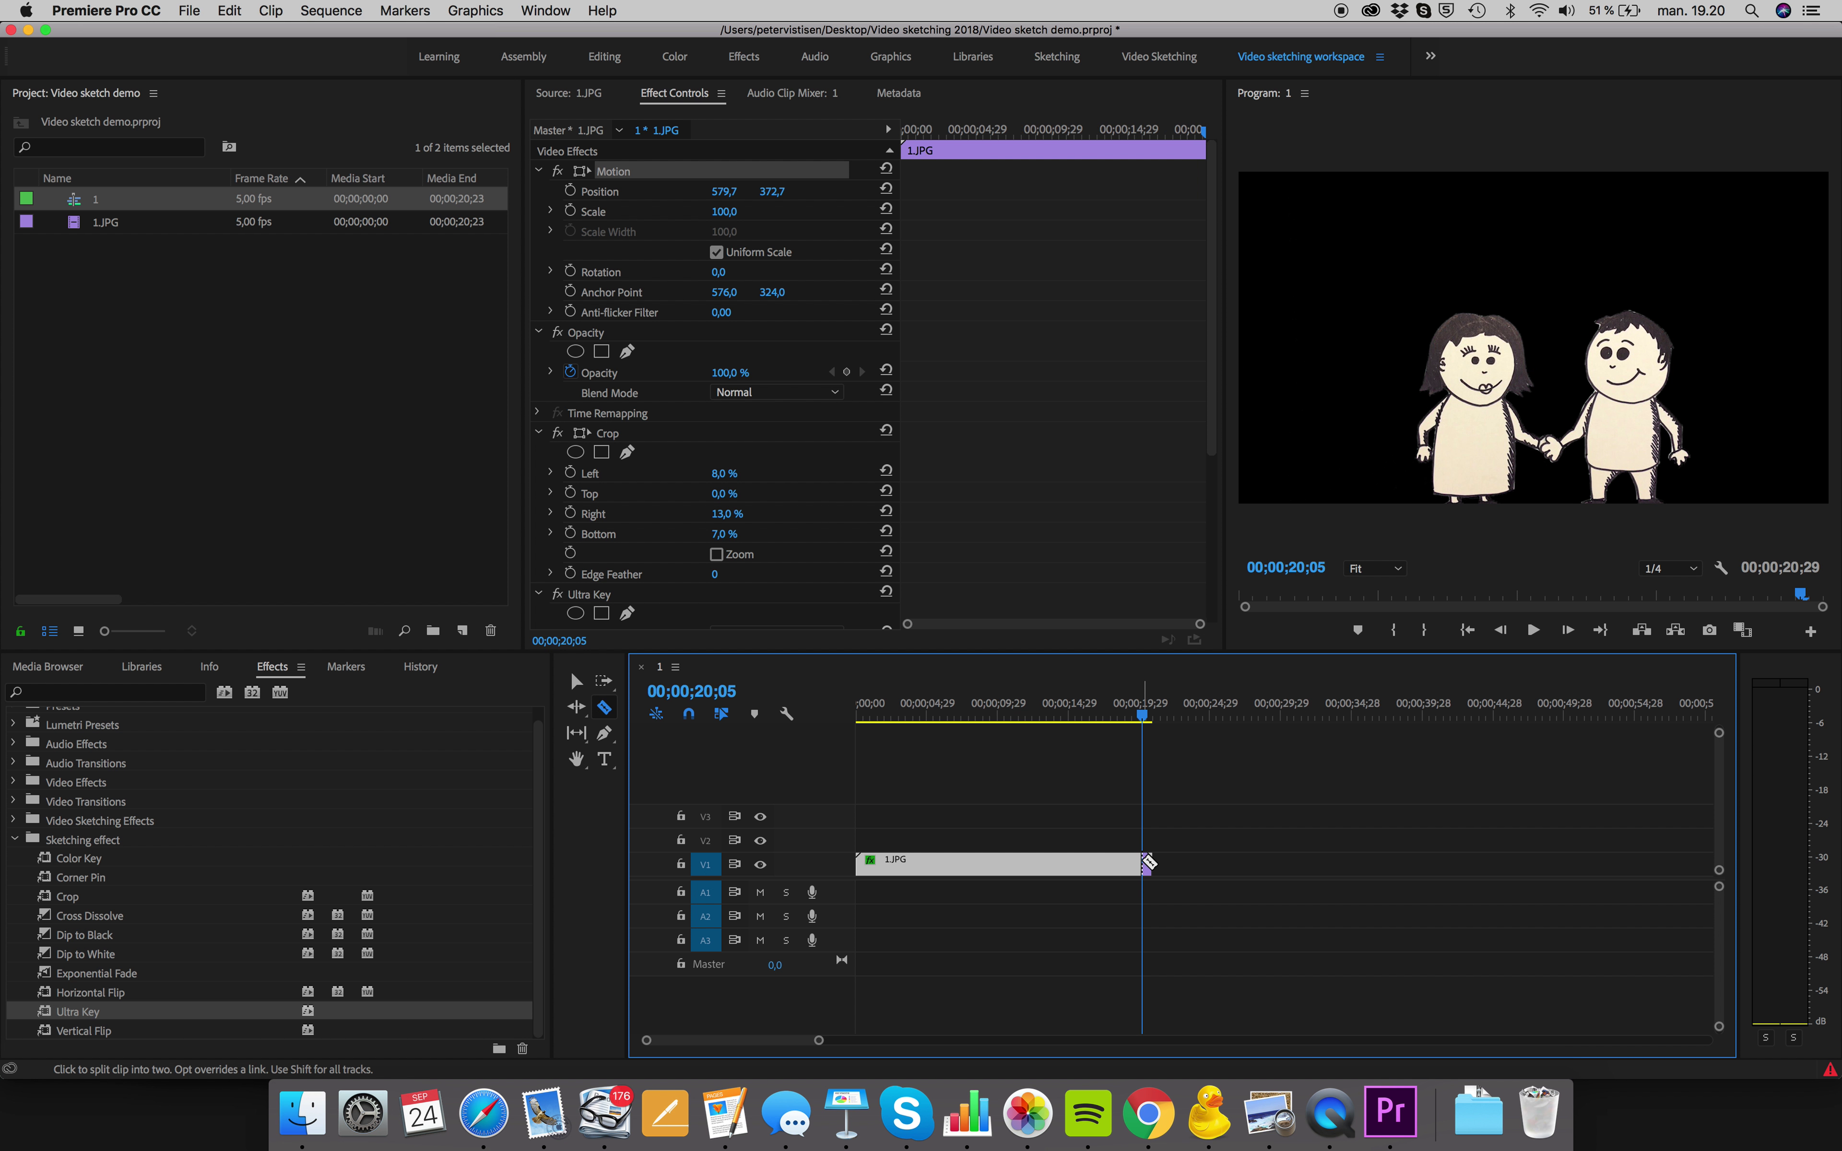
{"action": "left_click", "coordinate": [576, 680]}
Step: Try to add a frame hold to the short end segment of the 1.JPG clip and lengthen it
{"action": "left_click_drag", "start_coordinate": [1140, 723], "coordinate": [1124, 721]}
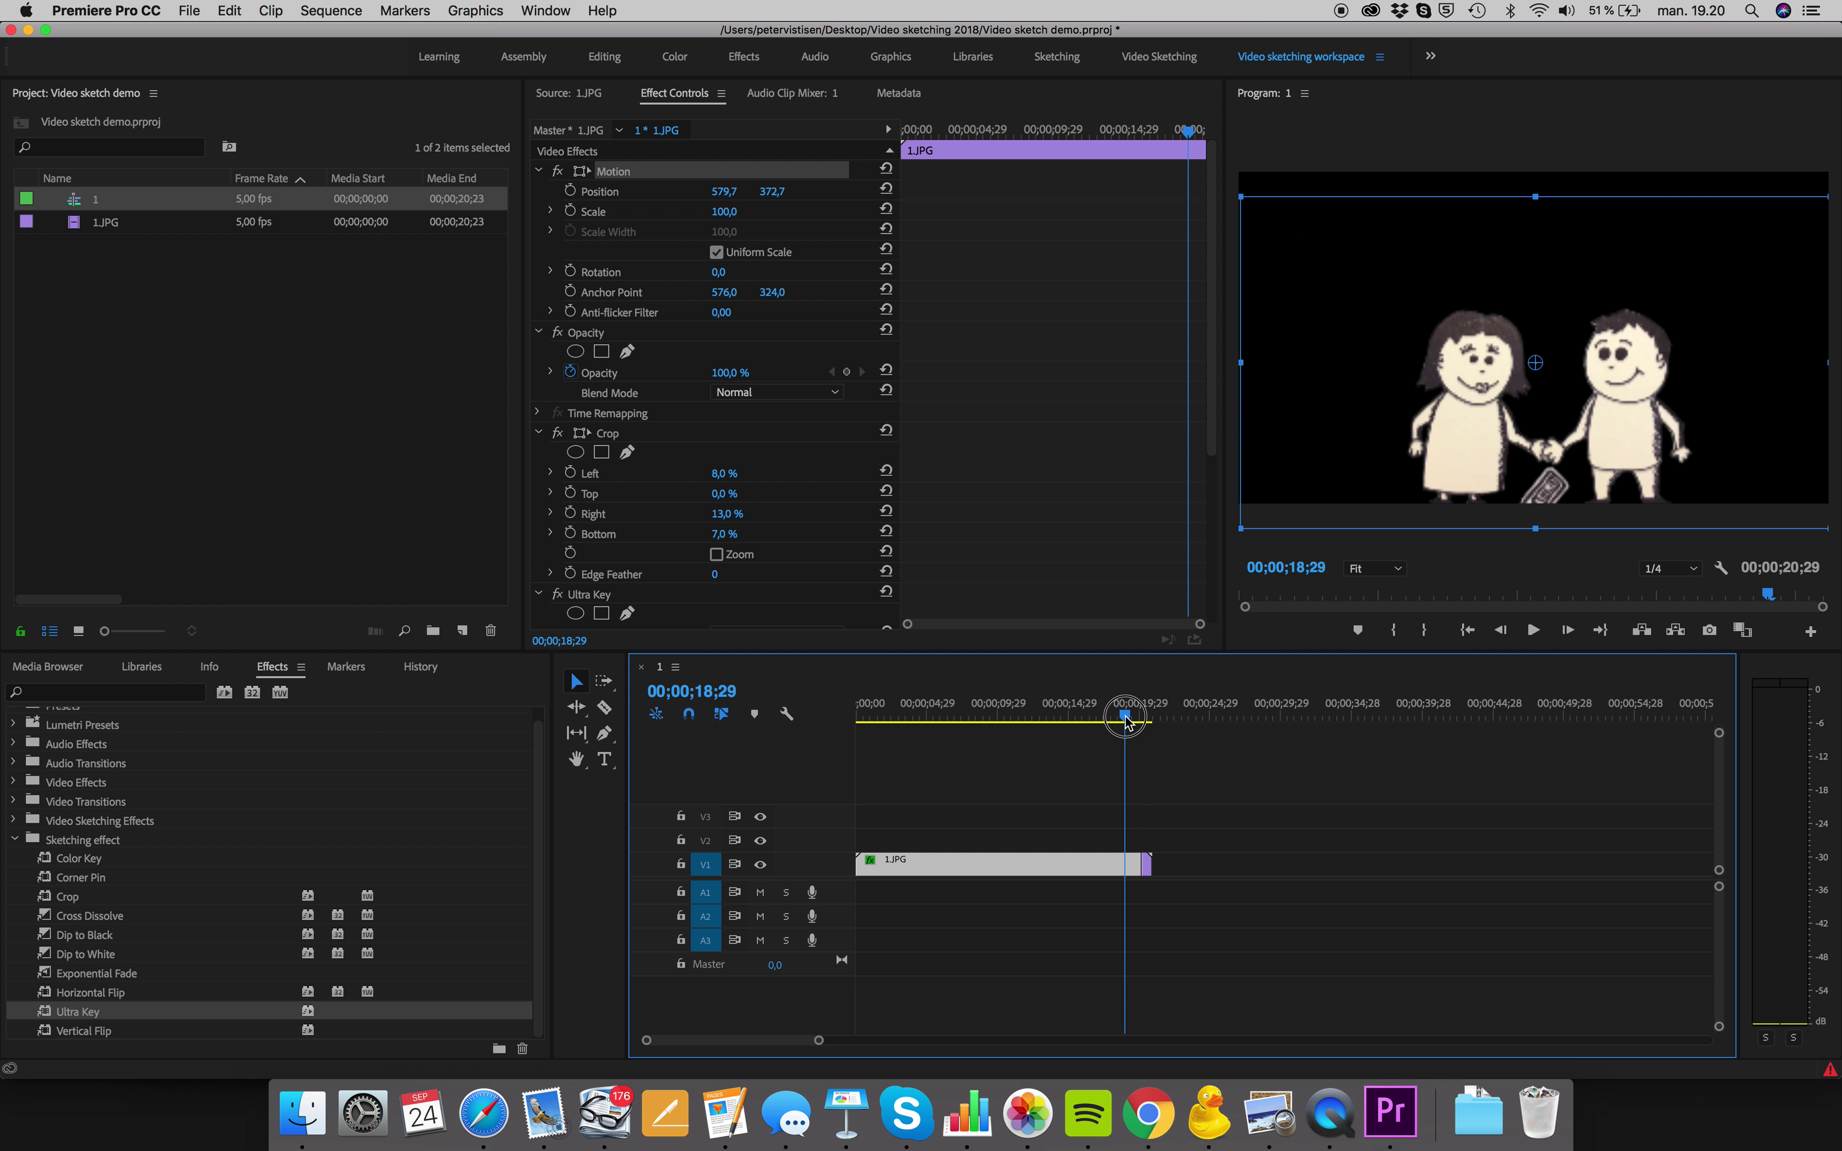
{"action": "left_click", "coordinate": [1146, 864]}
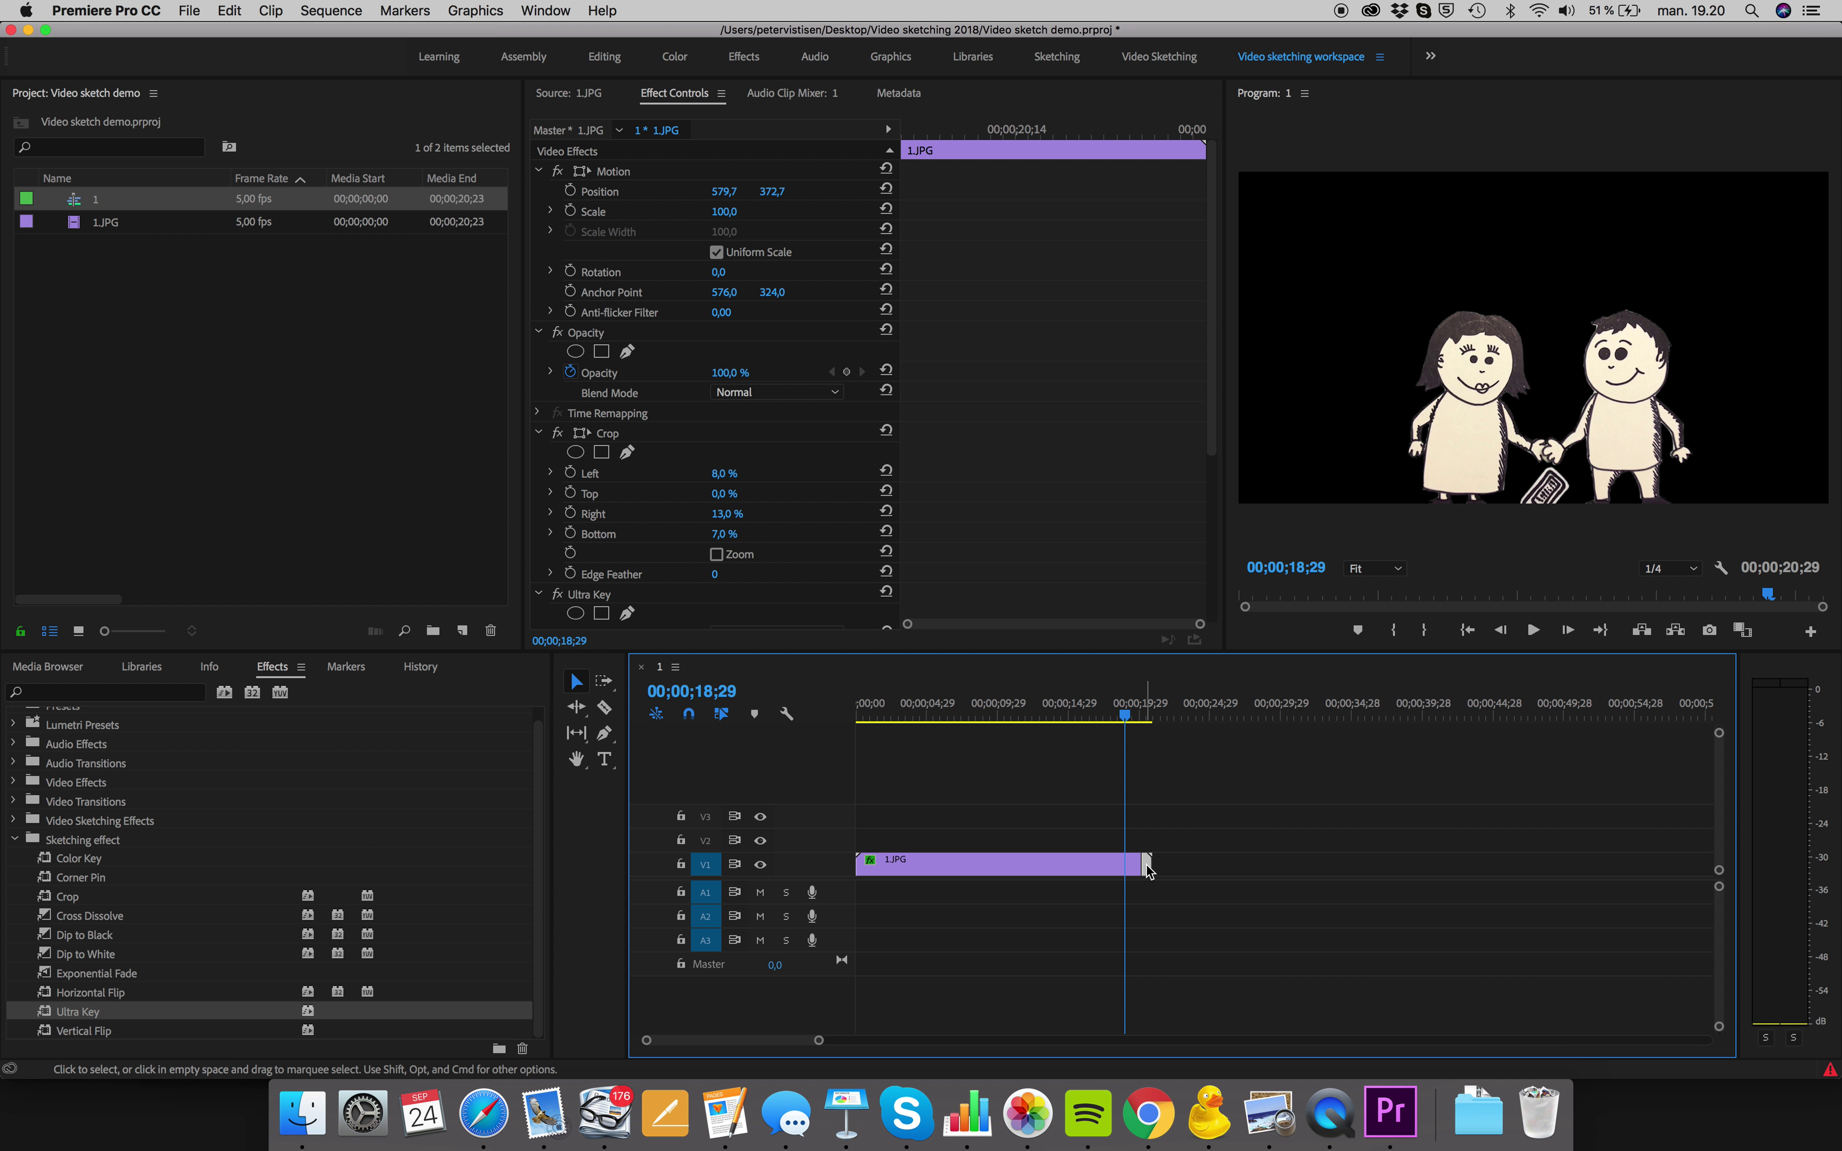
{"action": "right_click", "coordinate": [1145, 867]}
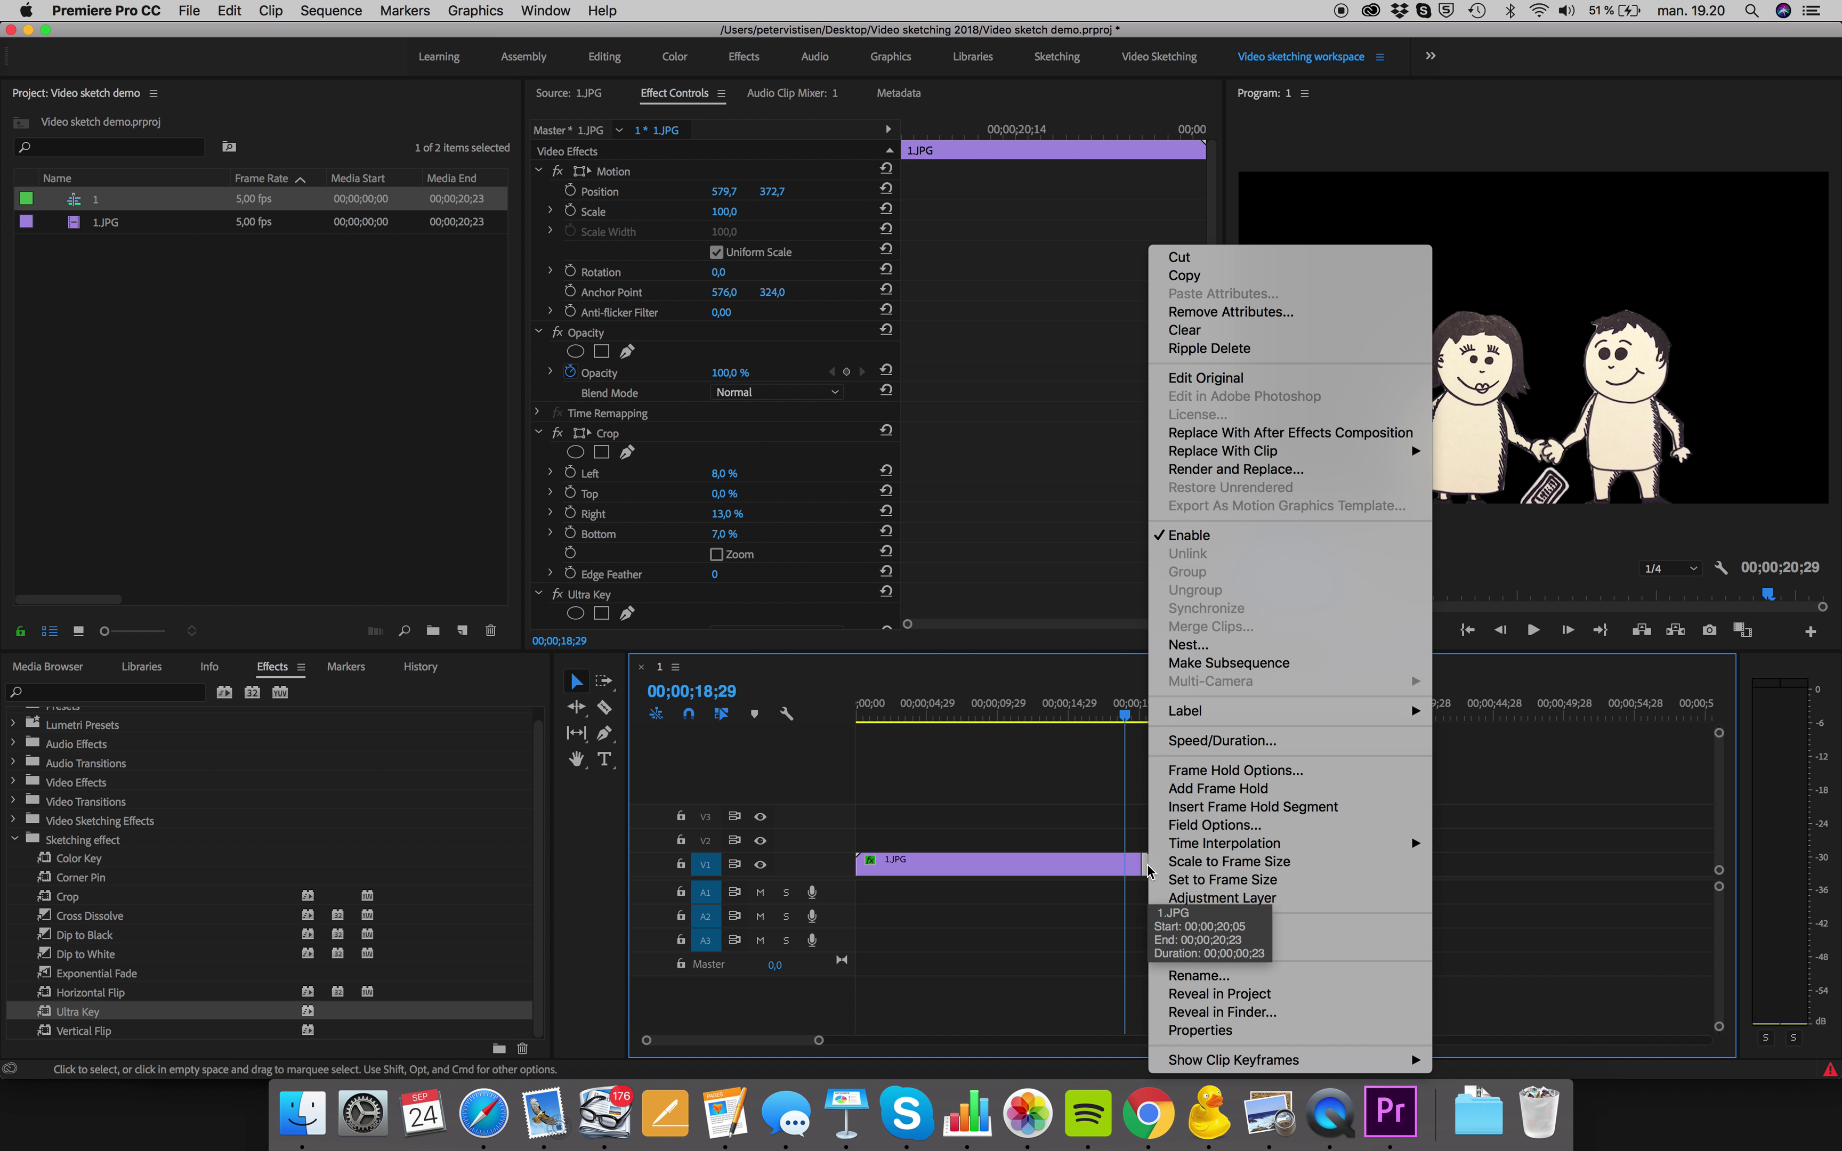
{"action": "left_click", "coordinate": [1244, 790]}
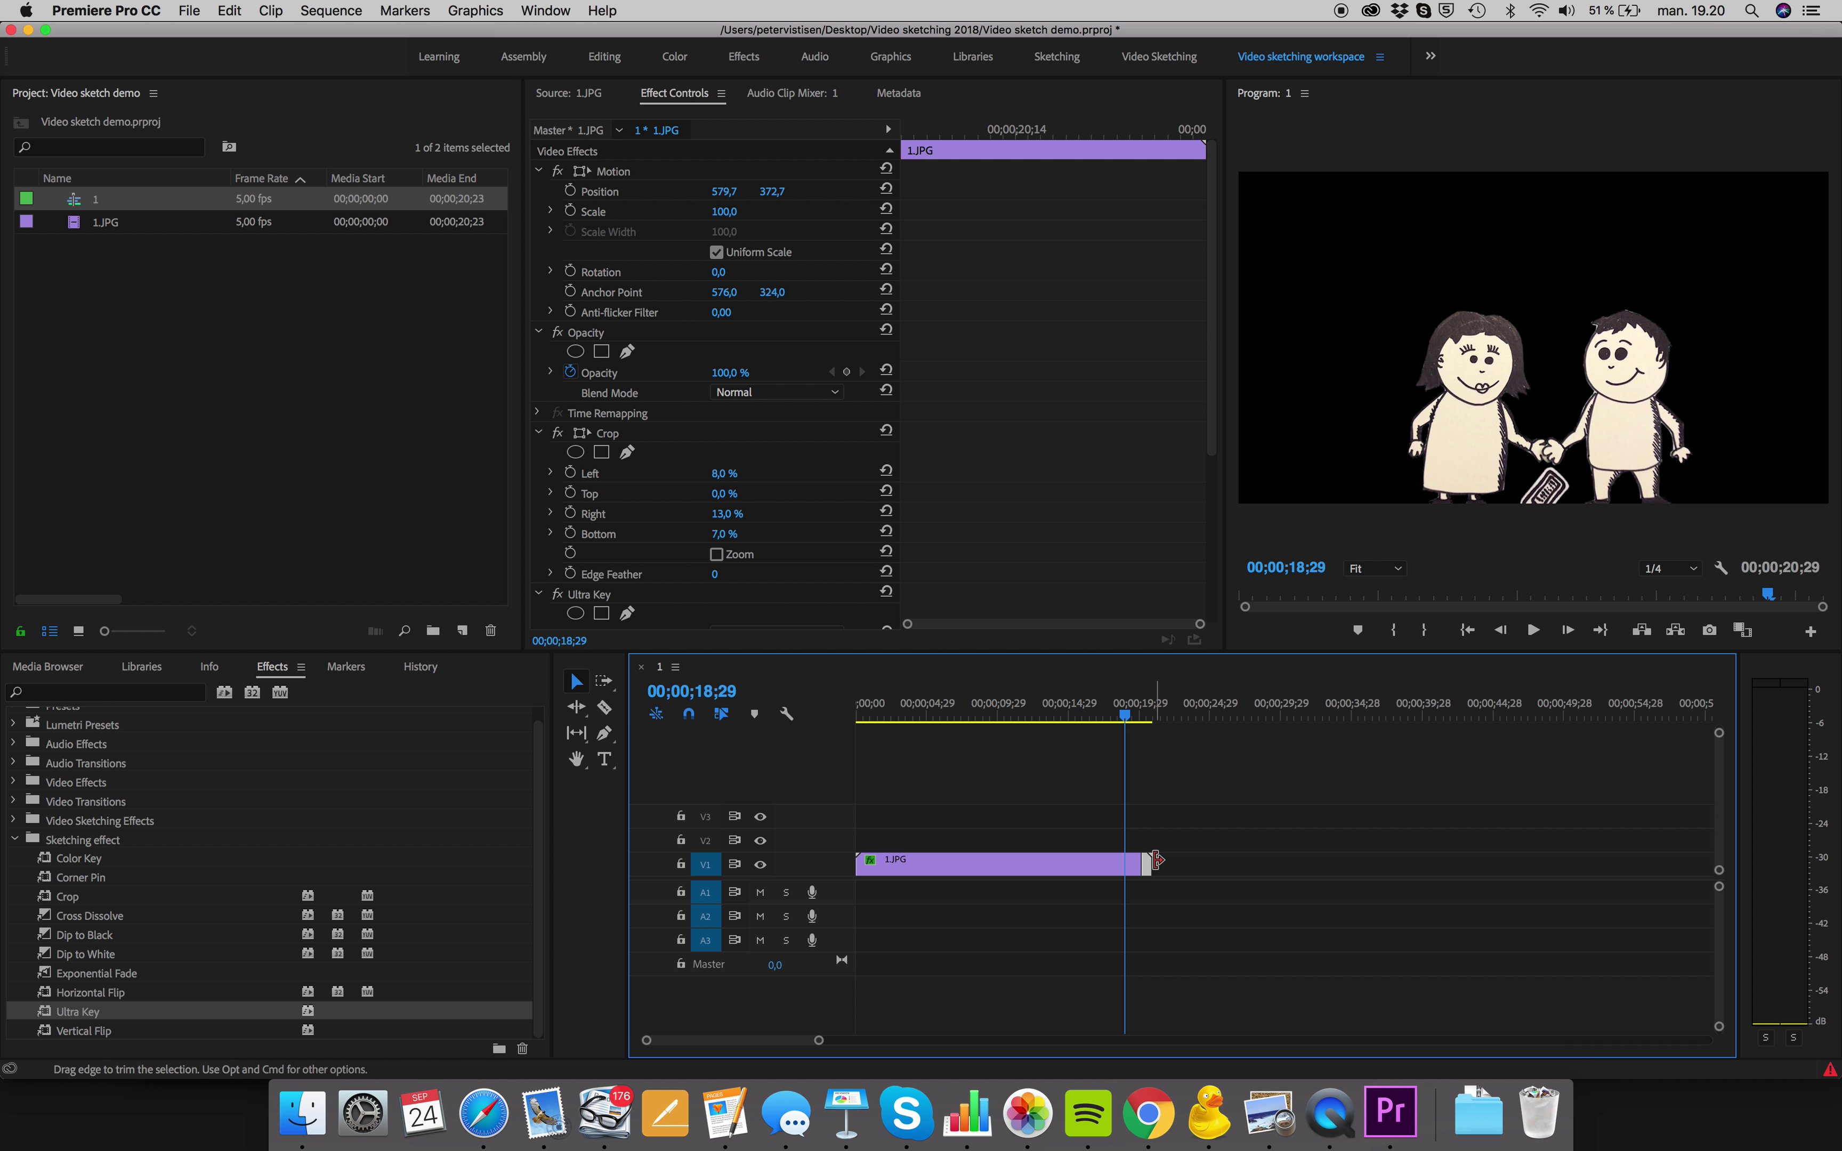
{"action": "mouse_move", "coordinate": [1156, 860]}
{"action": "left_mouse_down"}
{"action": "mouse_move", "coordinate": [1237, 864]}
{"action": "mouse_move", "coordinate": [1134, 863]}
{"action": "mouse_move", "coordinate": [1149, 869]}
{"action": "left_mouse_up"}
Step: Hold the short end segment by Source Timecode at frame 00;00;20;11 and add a frame hold at that point
{"action": "left_click_drag", "start_coordinate": [1125, 714], "coordinate": [1143, 714]}
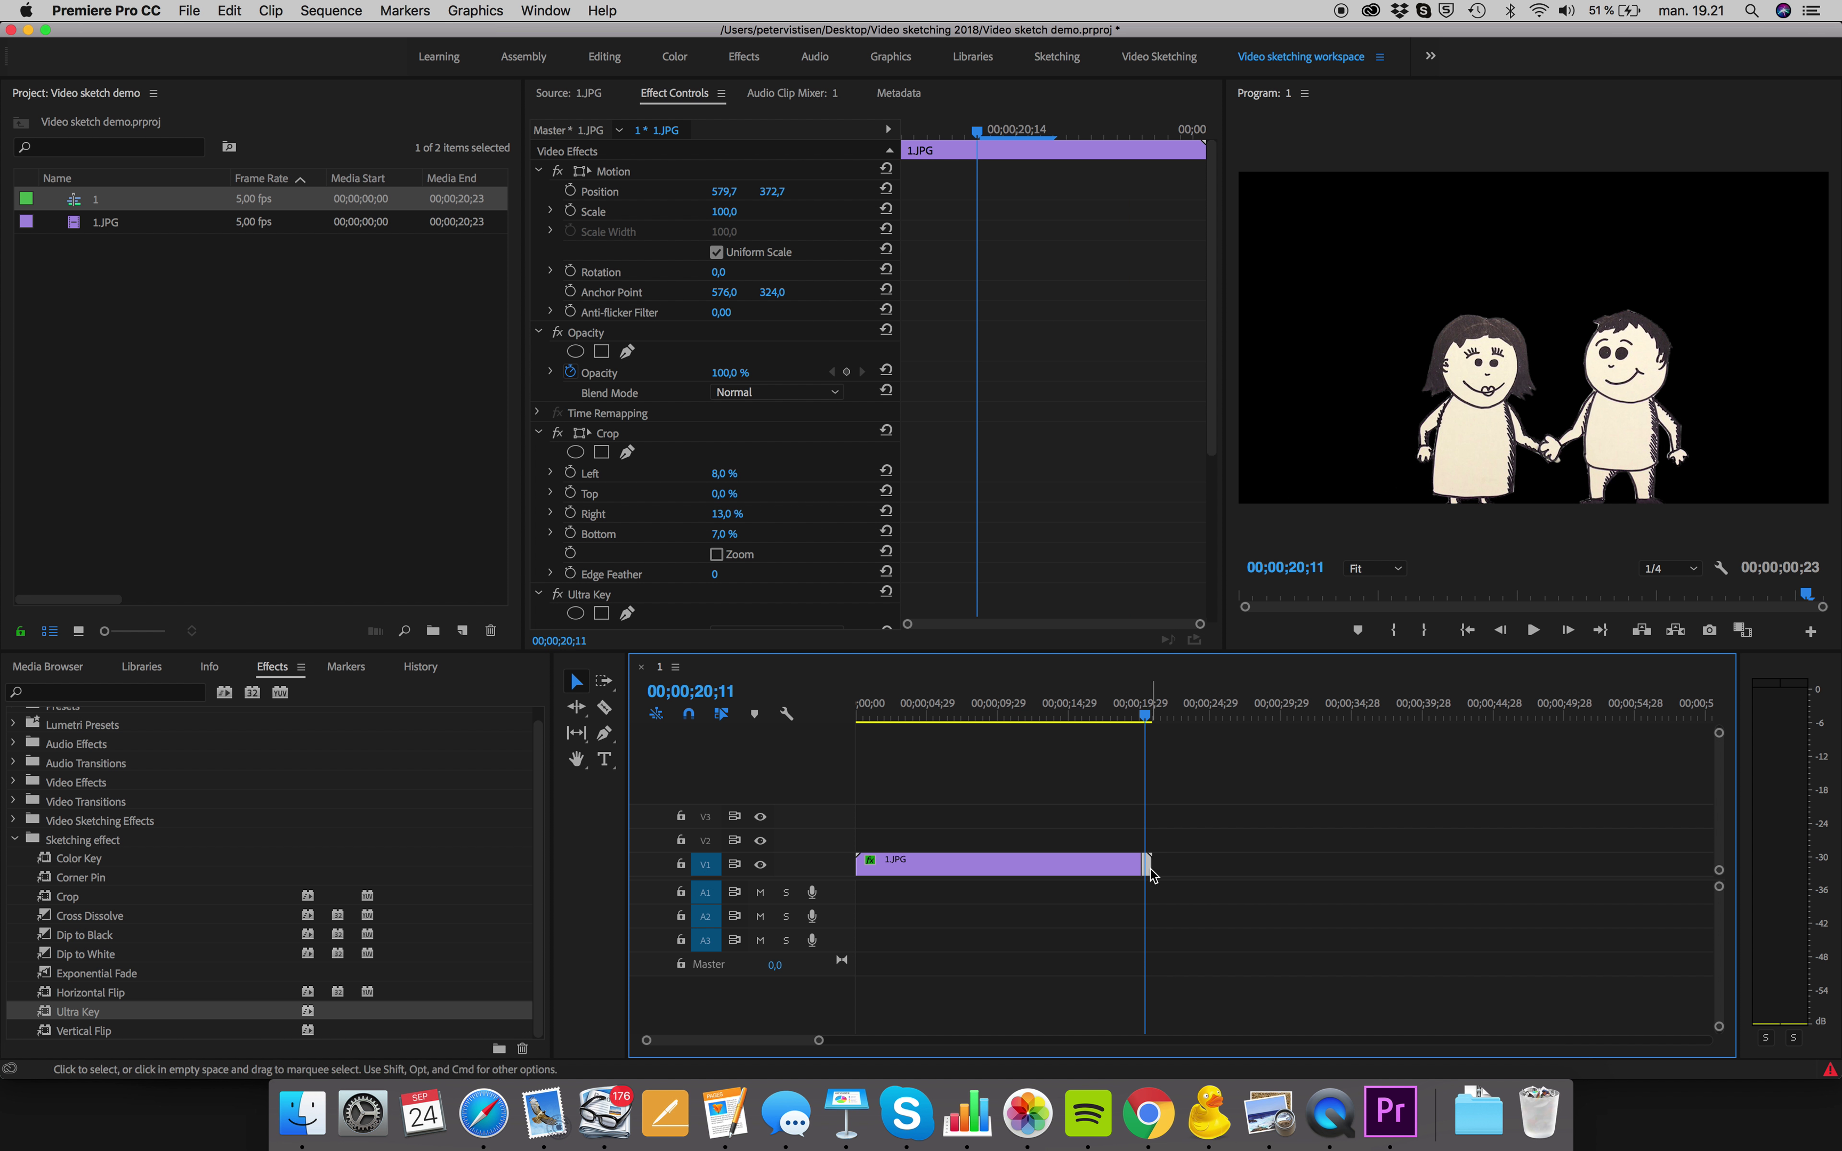
{"action": "left_click_drag", "start_coordinate": [1148, 863], "coordinate": [1149, 866]}
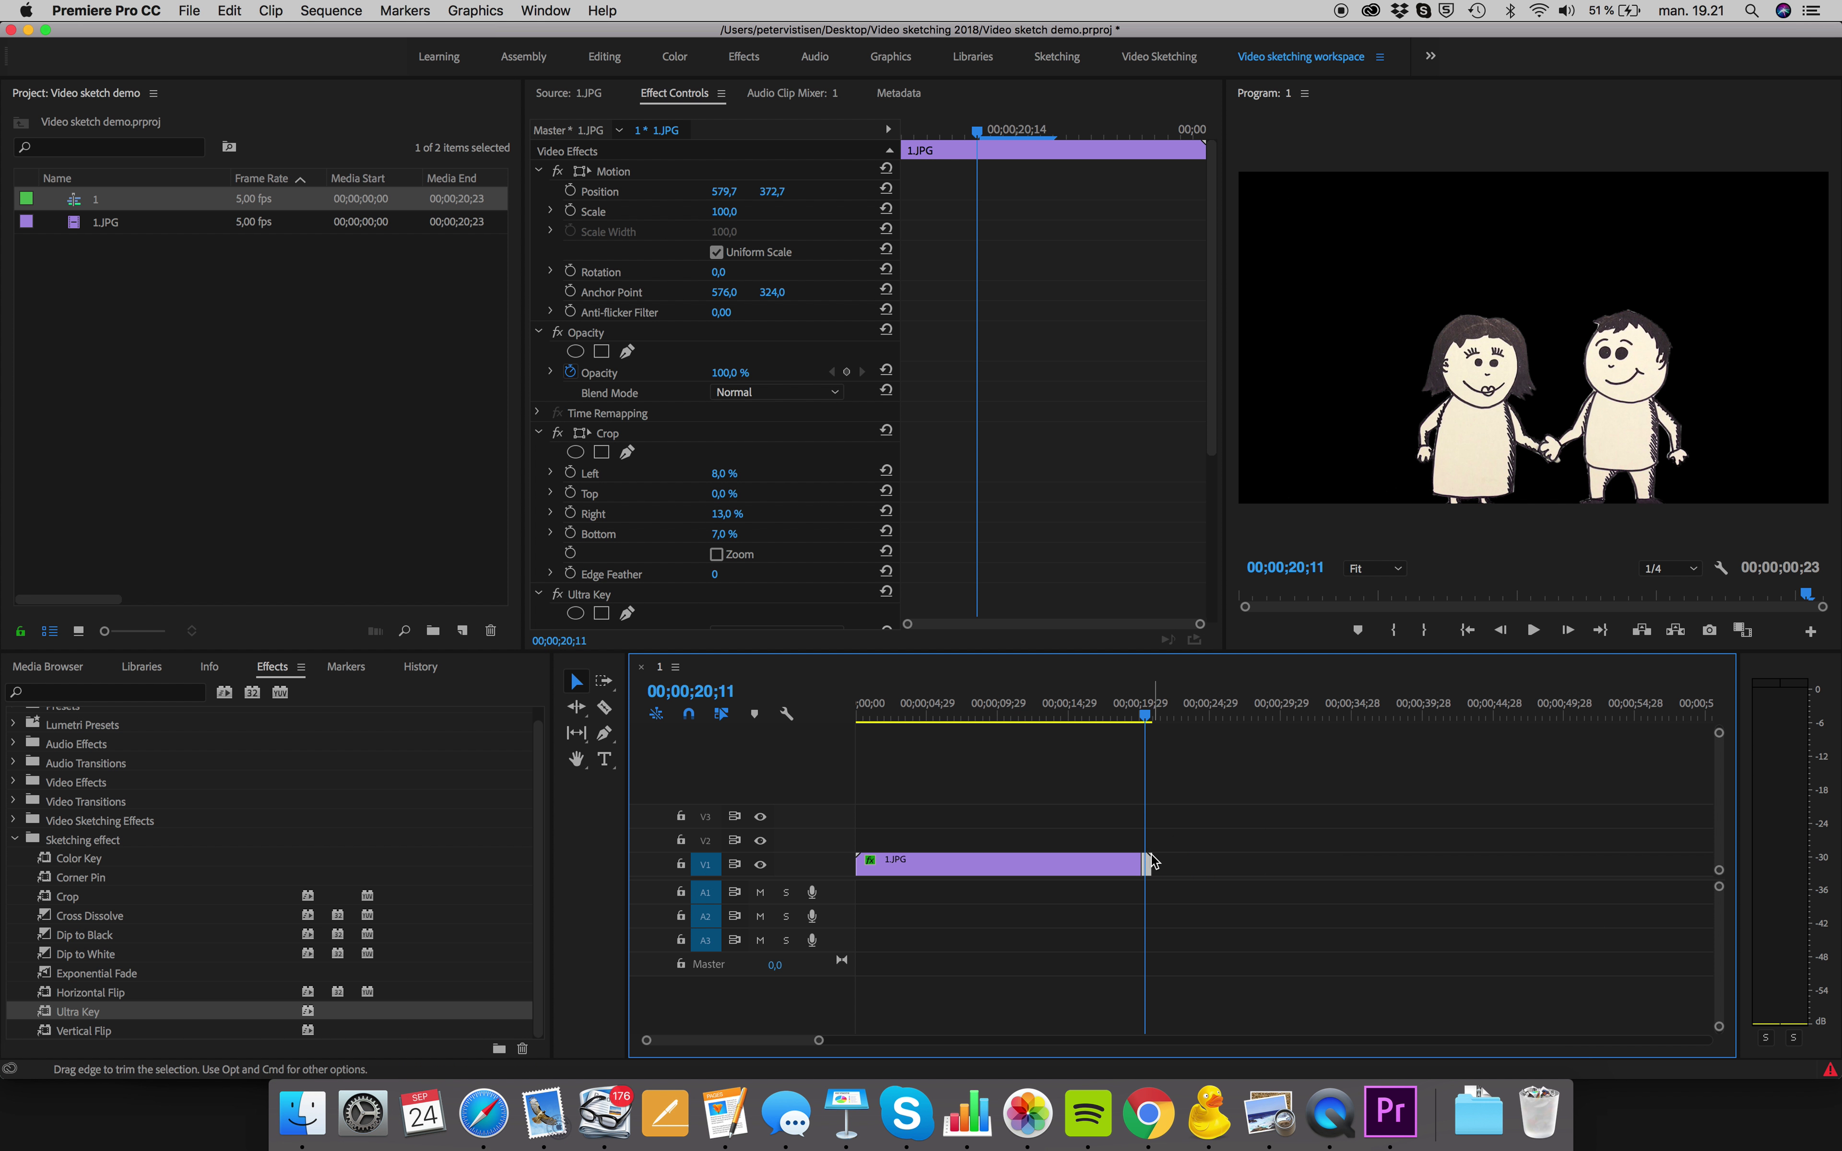
{"action": "right_click", "coordinate": [1151, 868]}
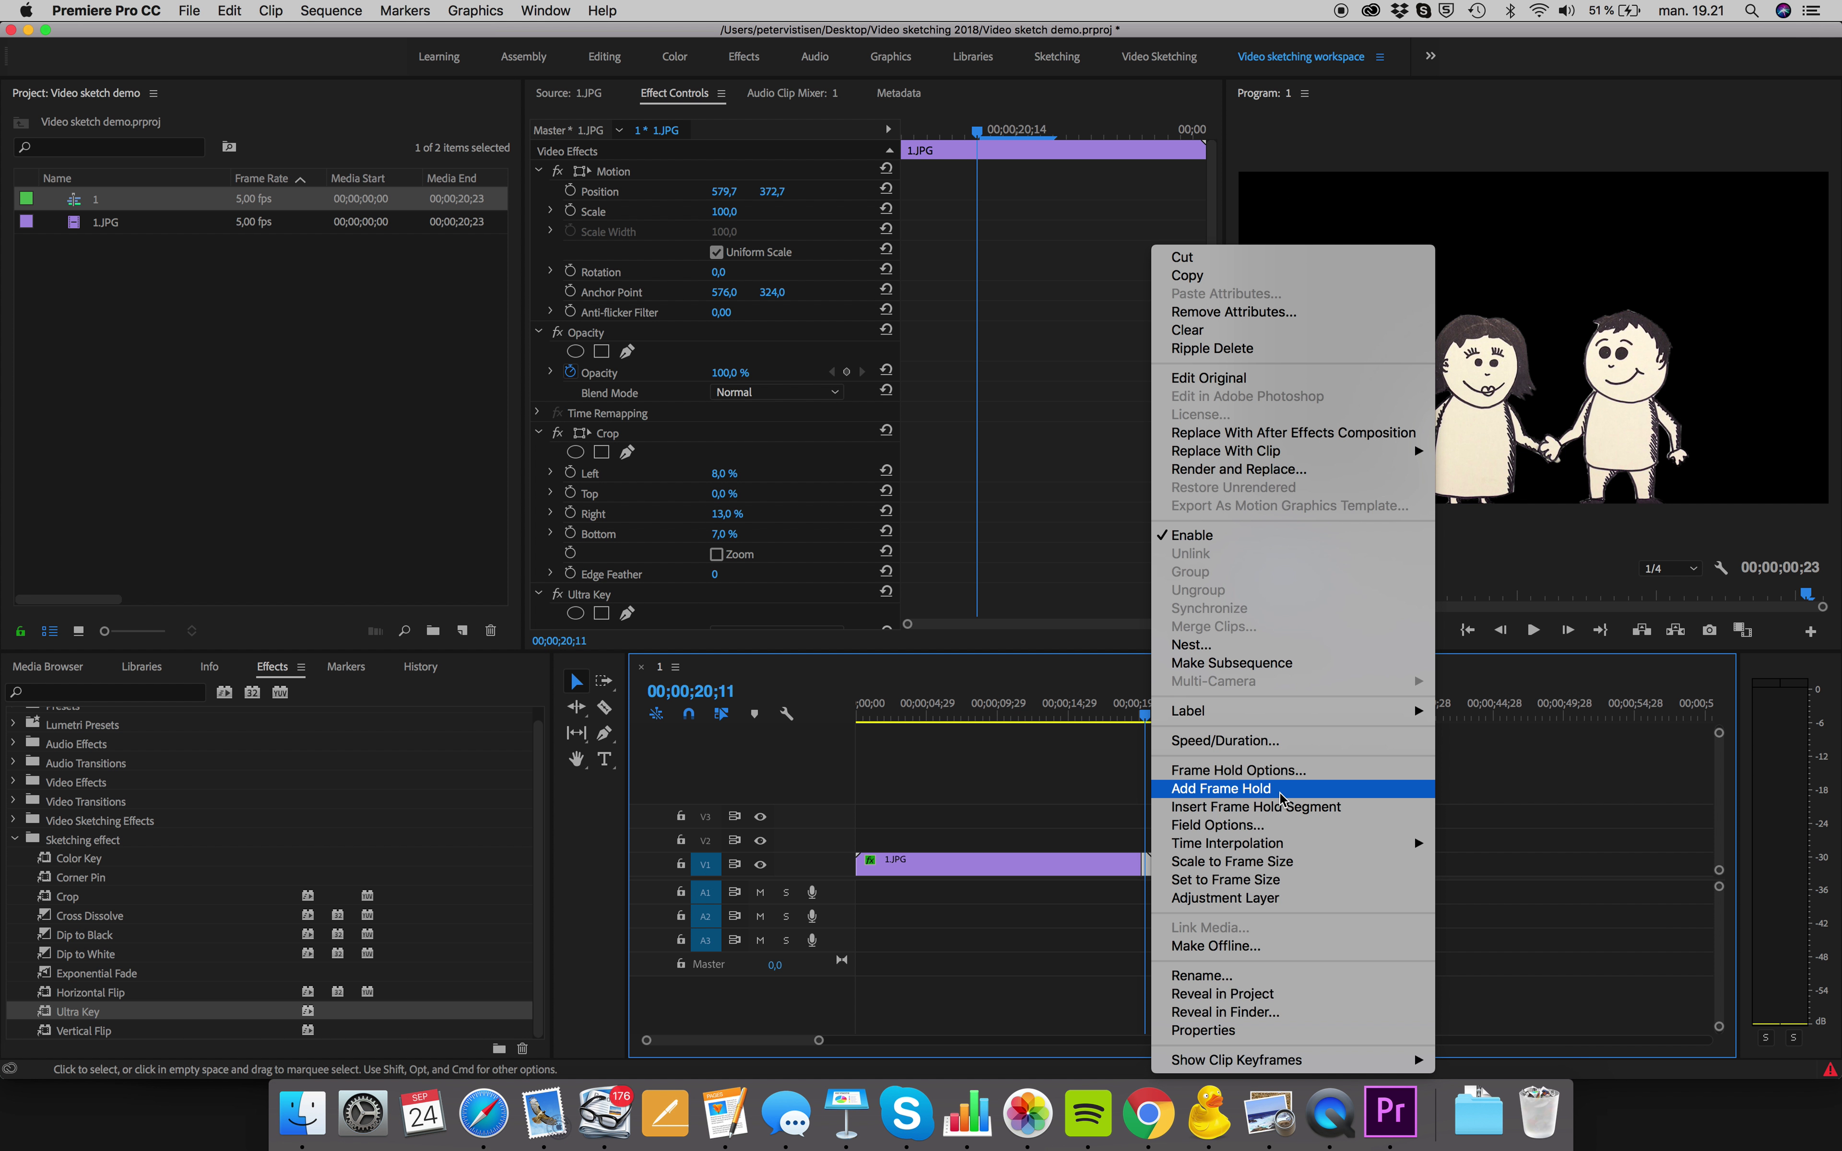
{"action": "left_click", "coordinate": [1278, 771]}
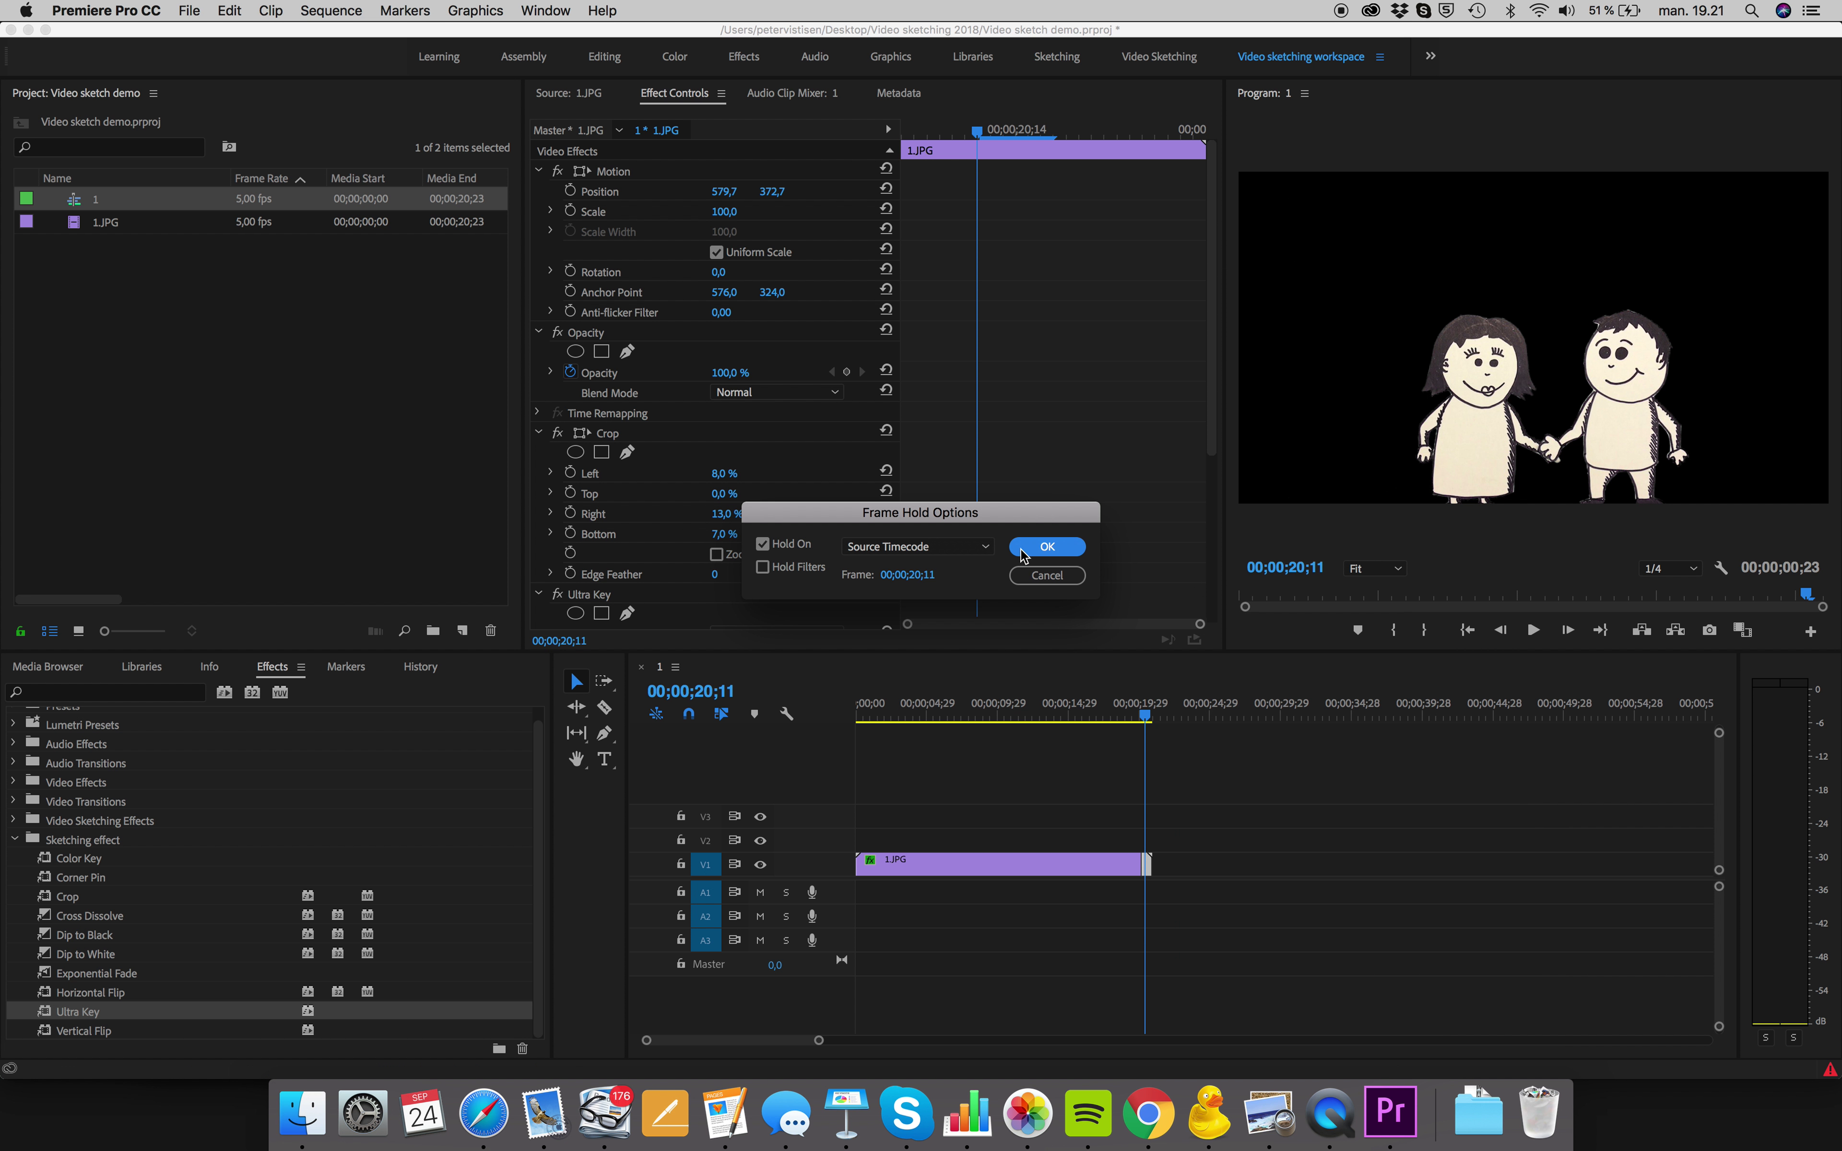
{"action": "left_click", "coordinate": [763, 544]}
{"action": "left_click", "coordinate": [1047, 547]}
{"action": "left_click_drag", "start_coordinate": [1147, 861], "coordinate": [1149, 864]}
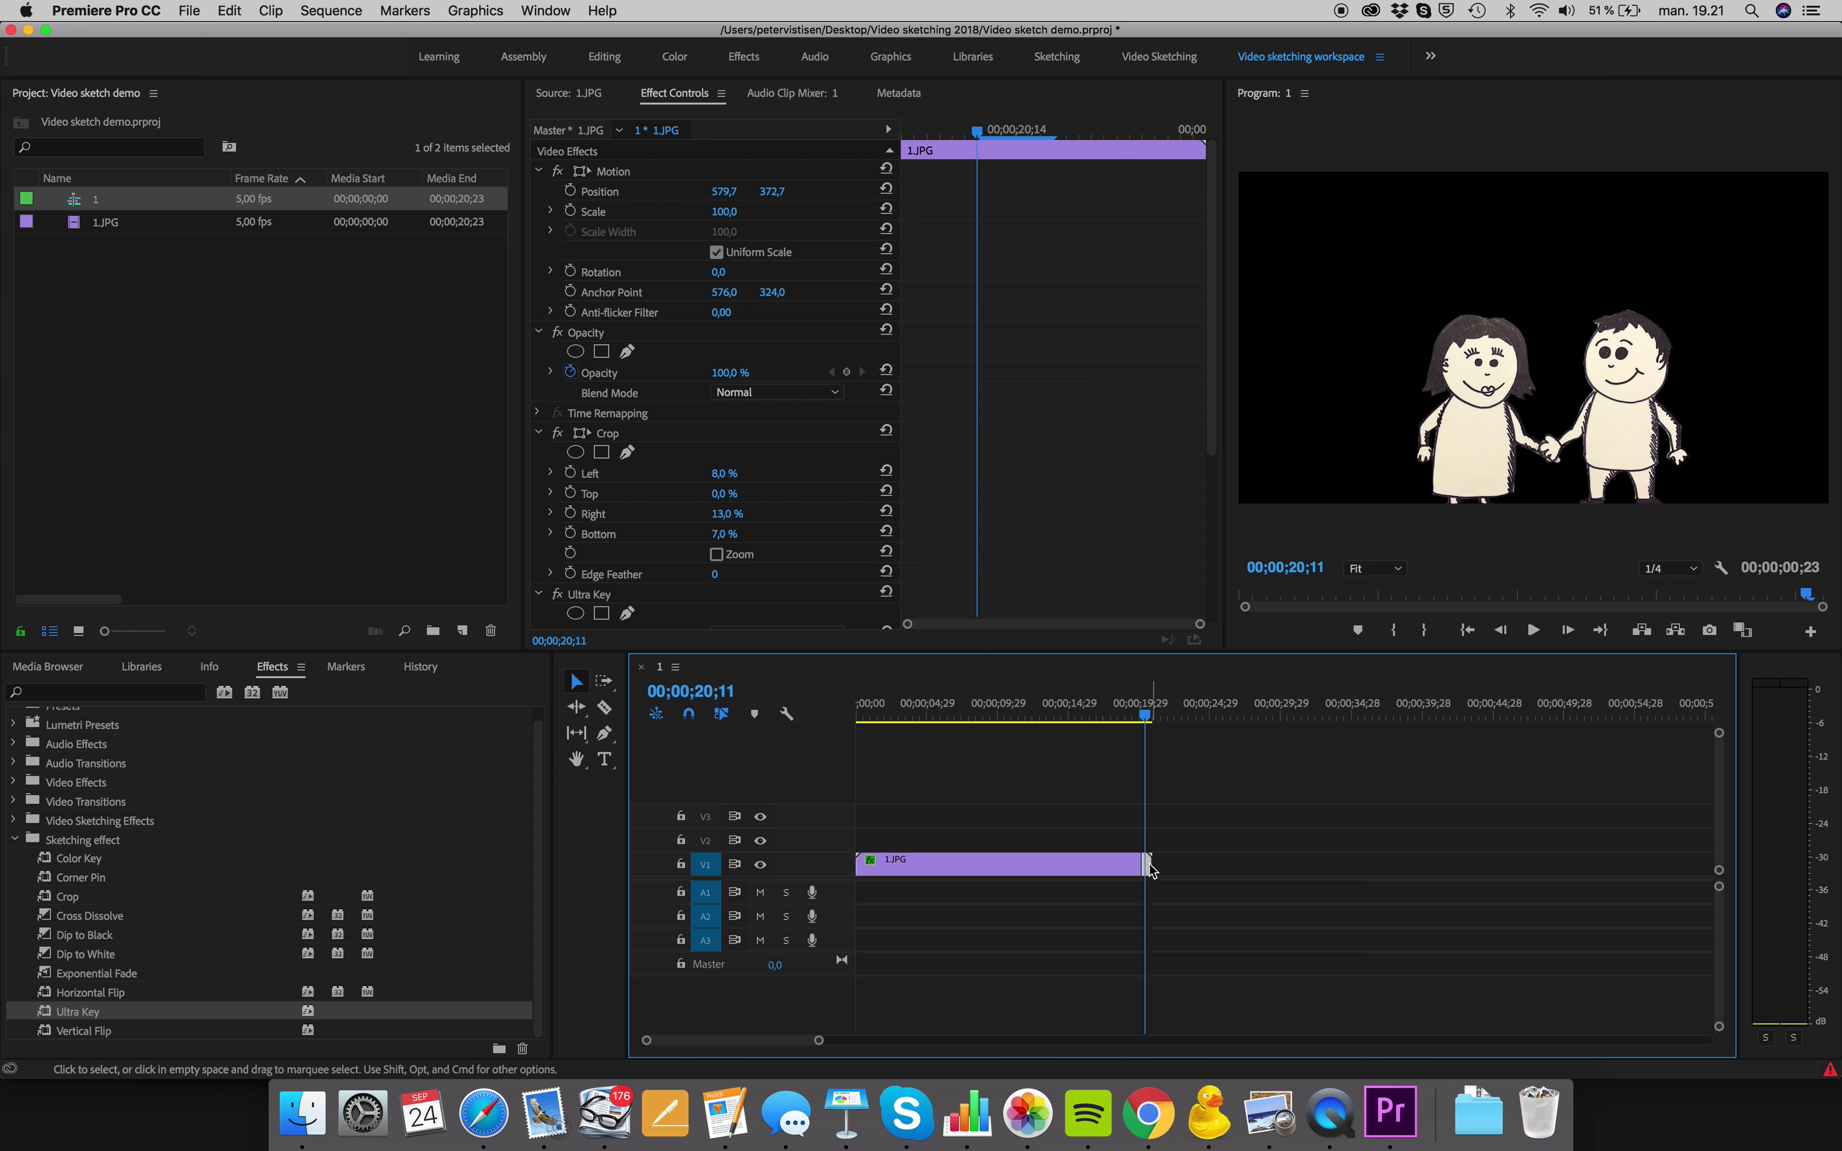
{"action": "right_click", "coordinate": [1148, 865]}
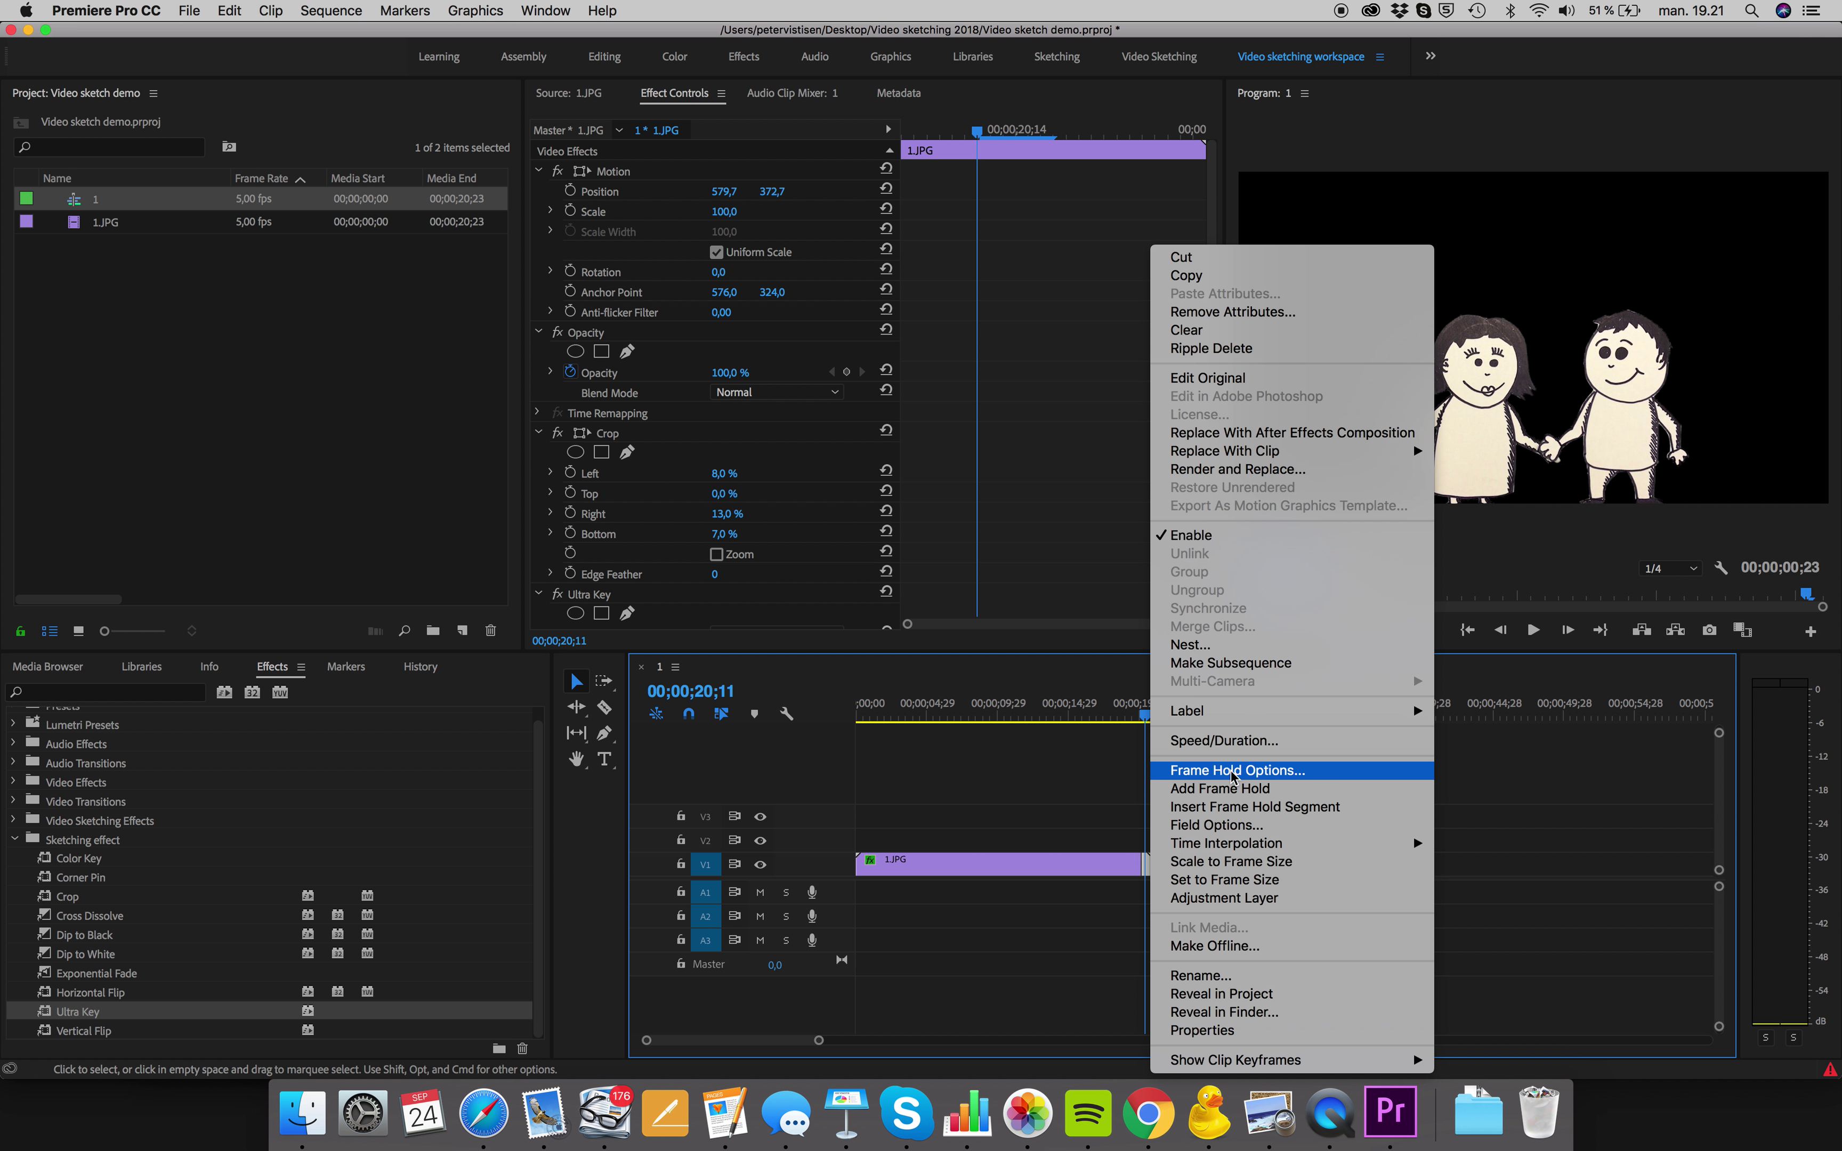
{"action": "left_click", "coordinate": [1233, 788]}
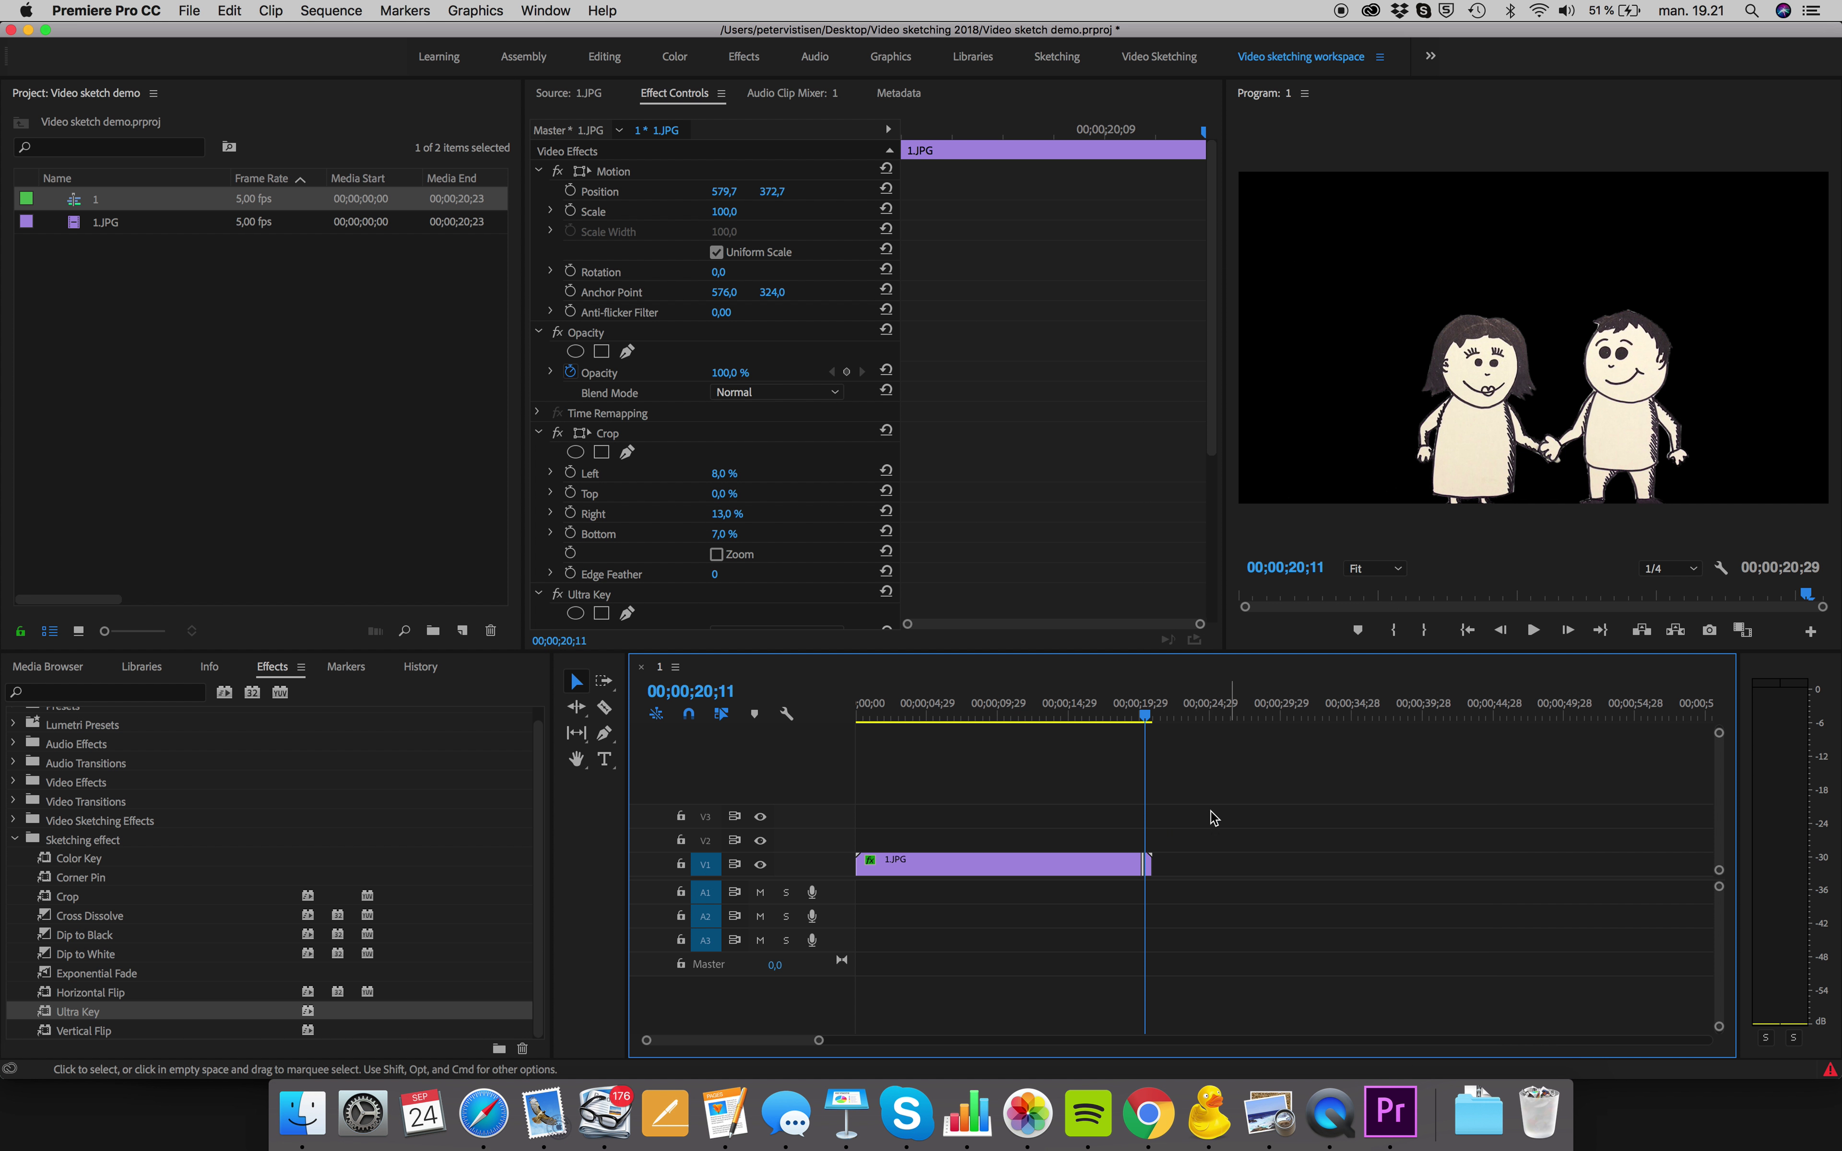
Step: Add a frame hold to the final piece and extend it to about 00;00;29;17, directly after the first clip
{"action": "left_click_drag", "start_coordinate": [1149, 866], "coordinate": [1196, 868]}
{"action": "right_click", "coordinate": [1196, 868]}
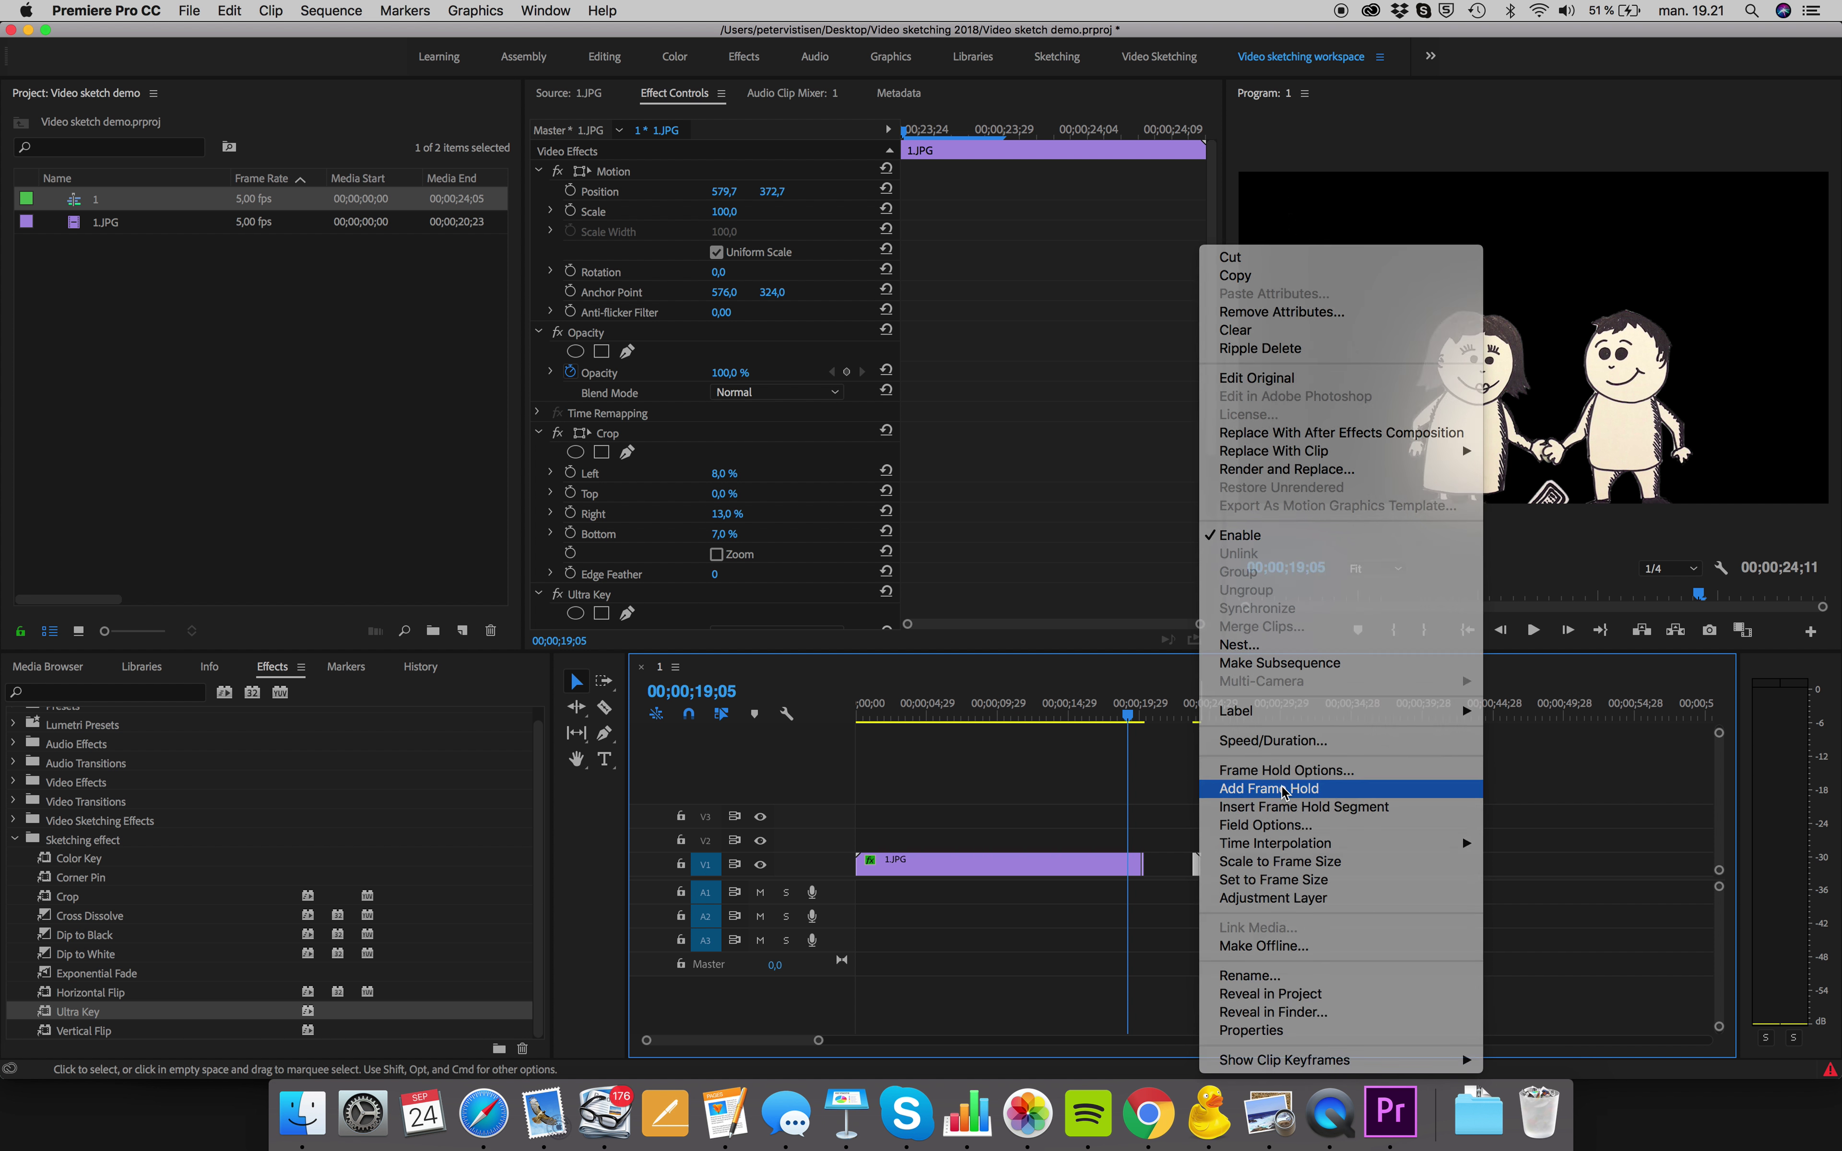
{"action": "left_click", "coordinate": [1285, 788]}
{"action": "mouse_move", "coordinate": [1215, 862]}
{"action": "left_mouse_down"}
{"action": "mouse_move", "coordinate": [1339, 864]}
{"action": "mouse_move", "coordinate": [1222, 868]}
{"action": "left_mouse_up"}
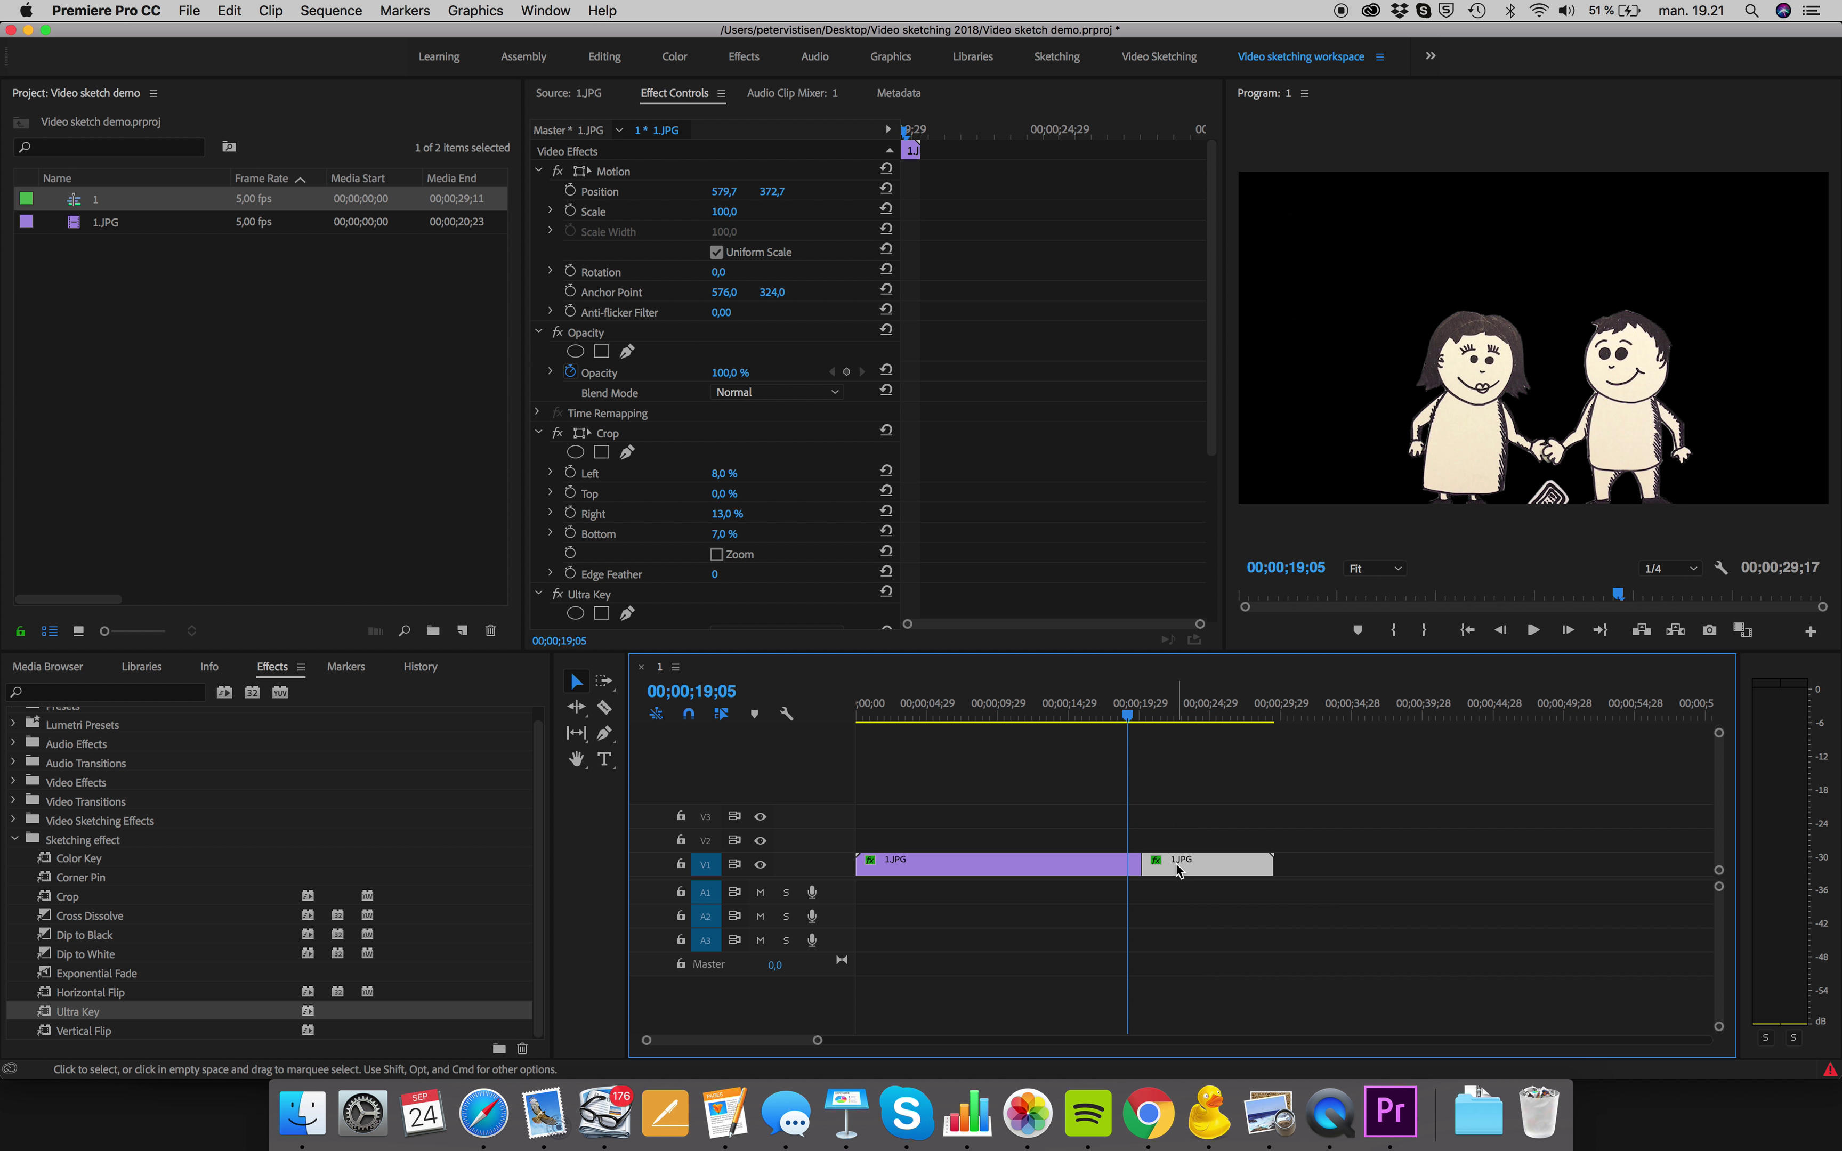
Step: Check the extended segment's Frame Hold Options and its available hold points, and scrub over the held frame
{"action": "right_click", "coordinate": [1175, 863]}
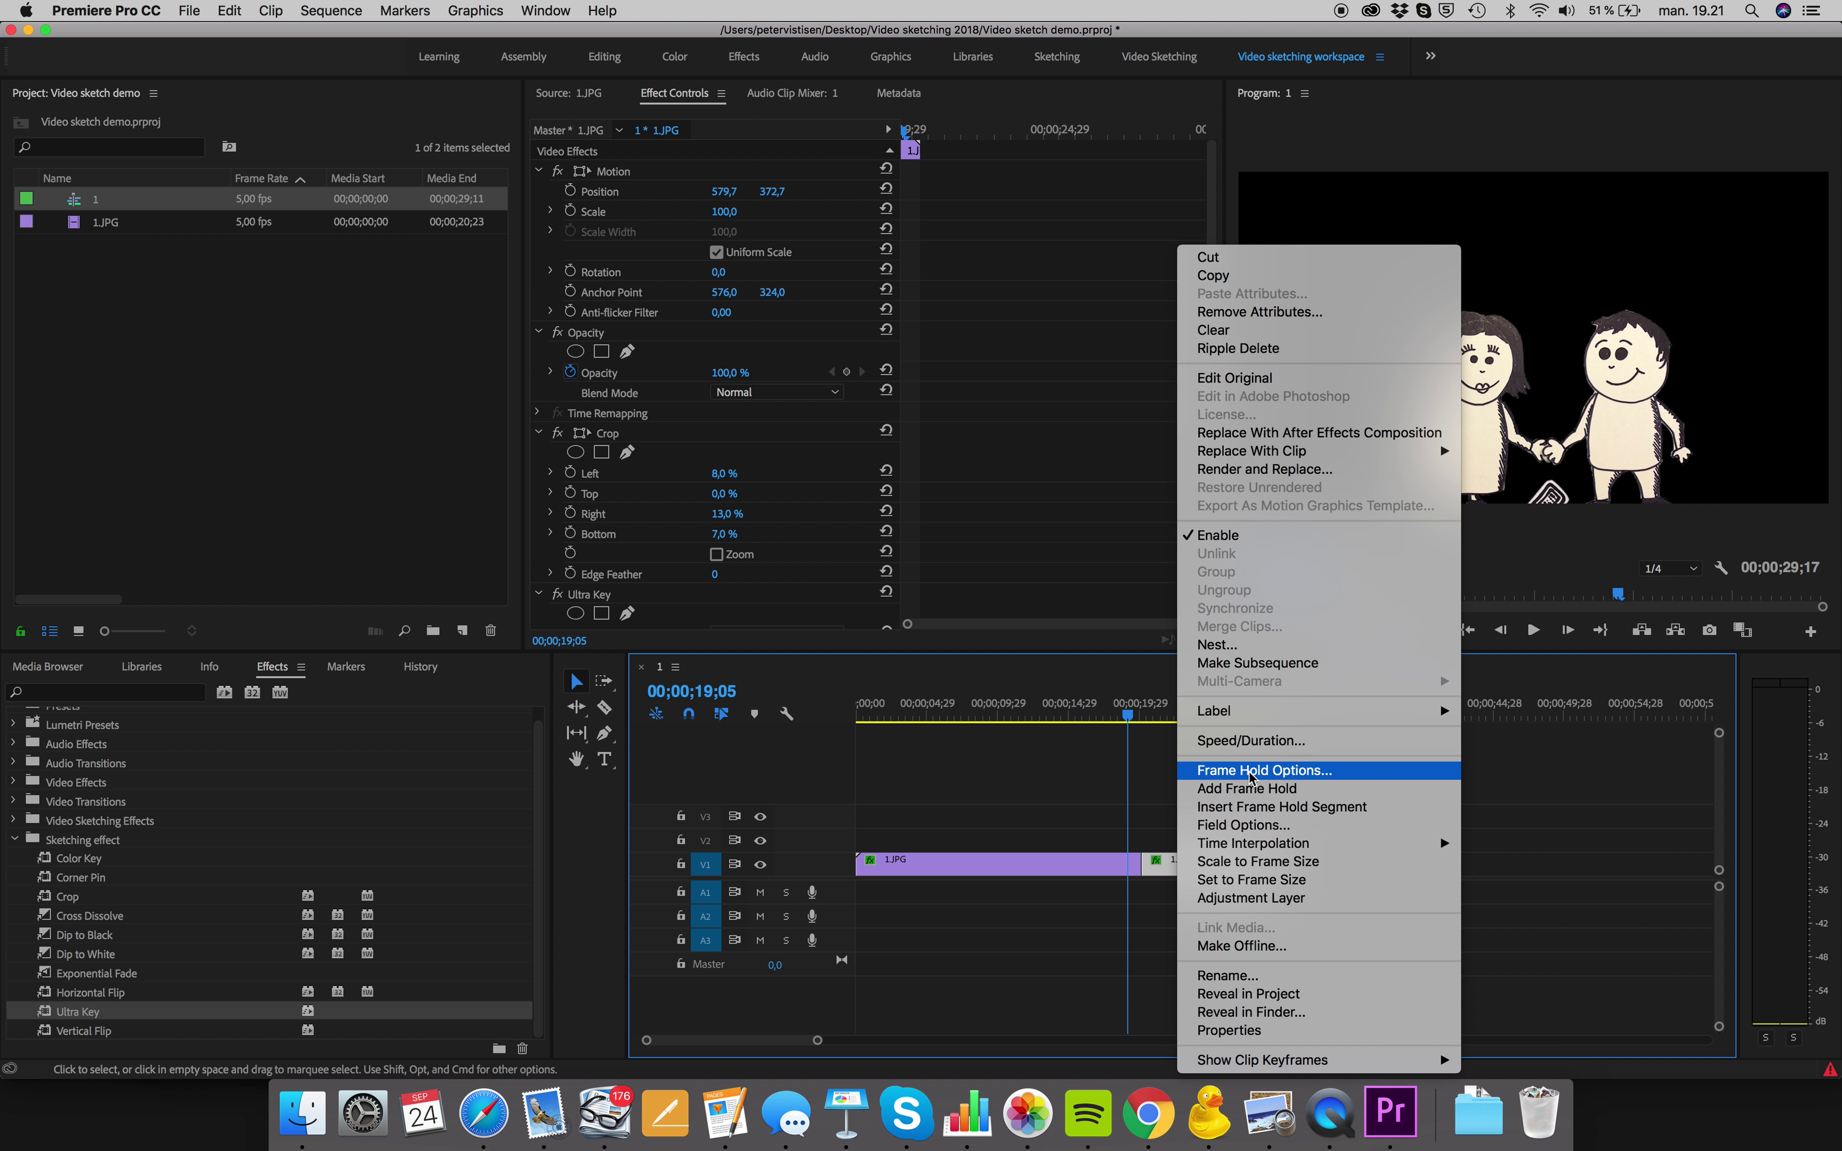
{"action": "left_click", "coordinate": [1265, 769]}
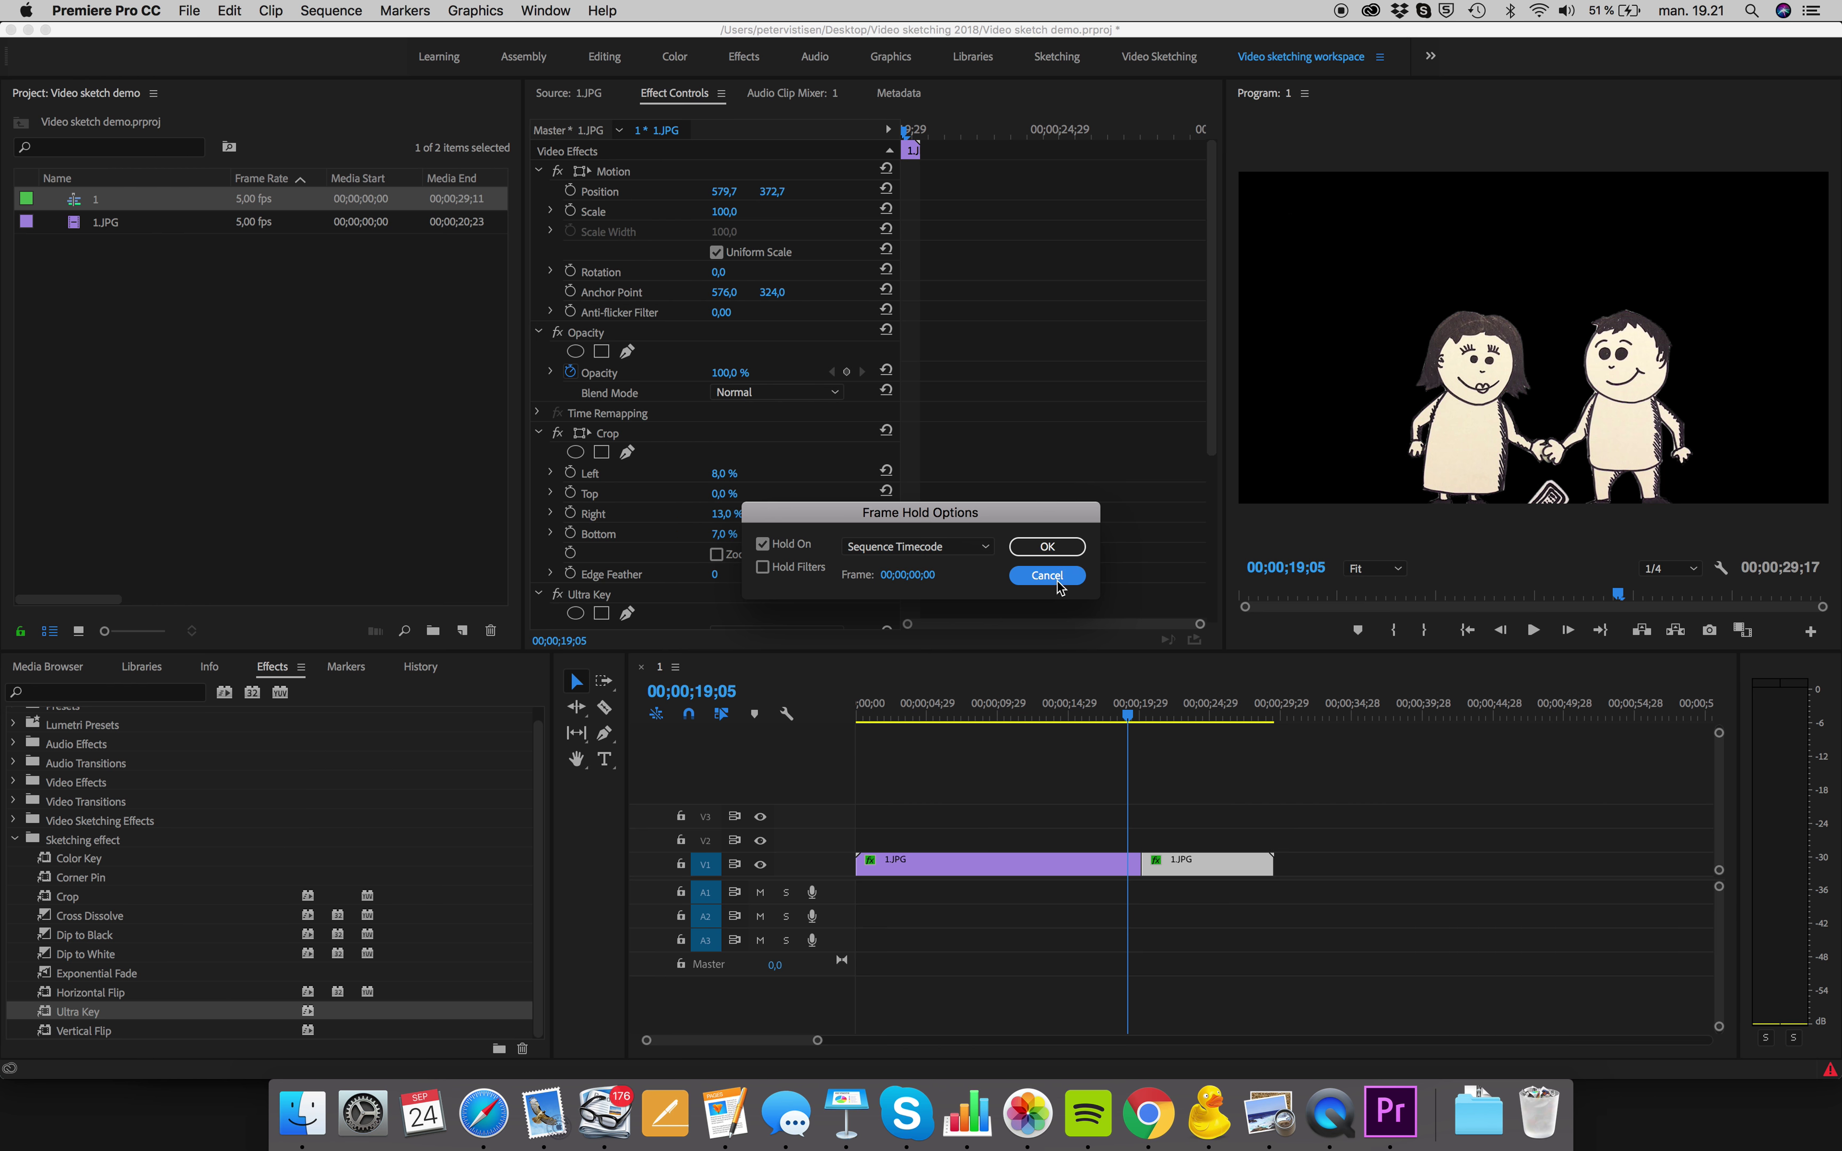
{"action": "left_click", "coordinate": [1048, 546]}
{"action": "left_click", "coordinate": [1180, 709]}
{"action": "right_click", "coordinate": [1227, 863]}
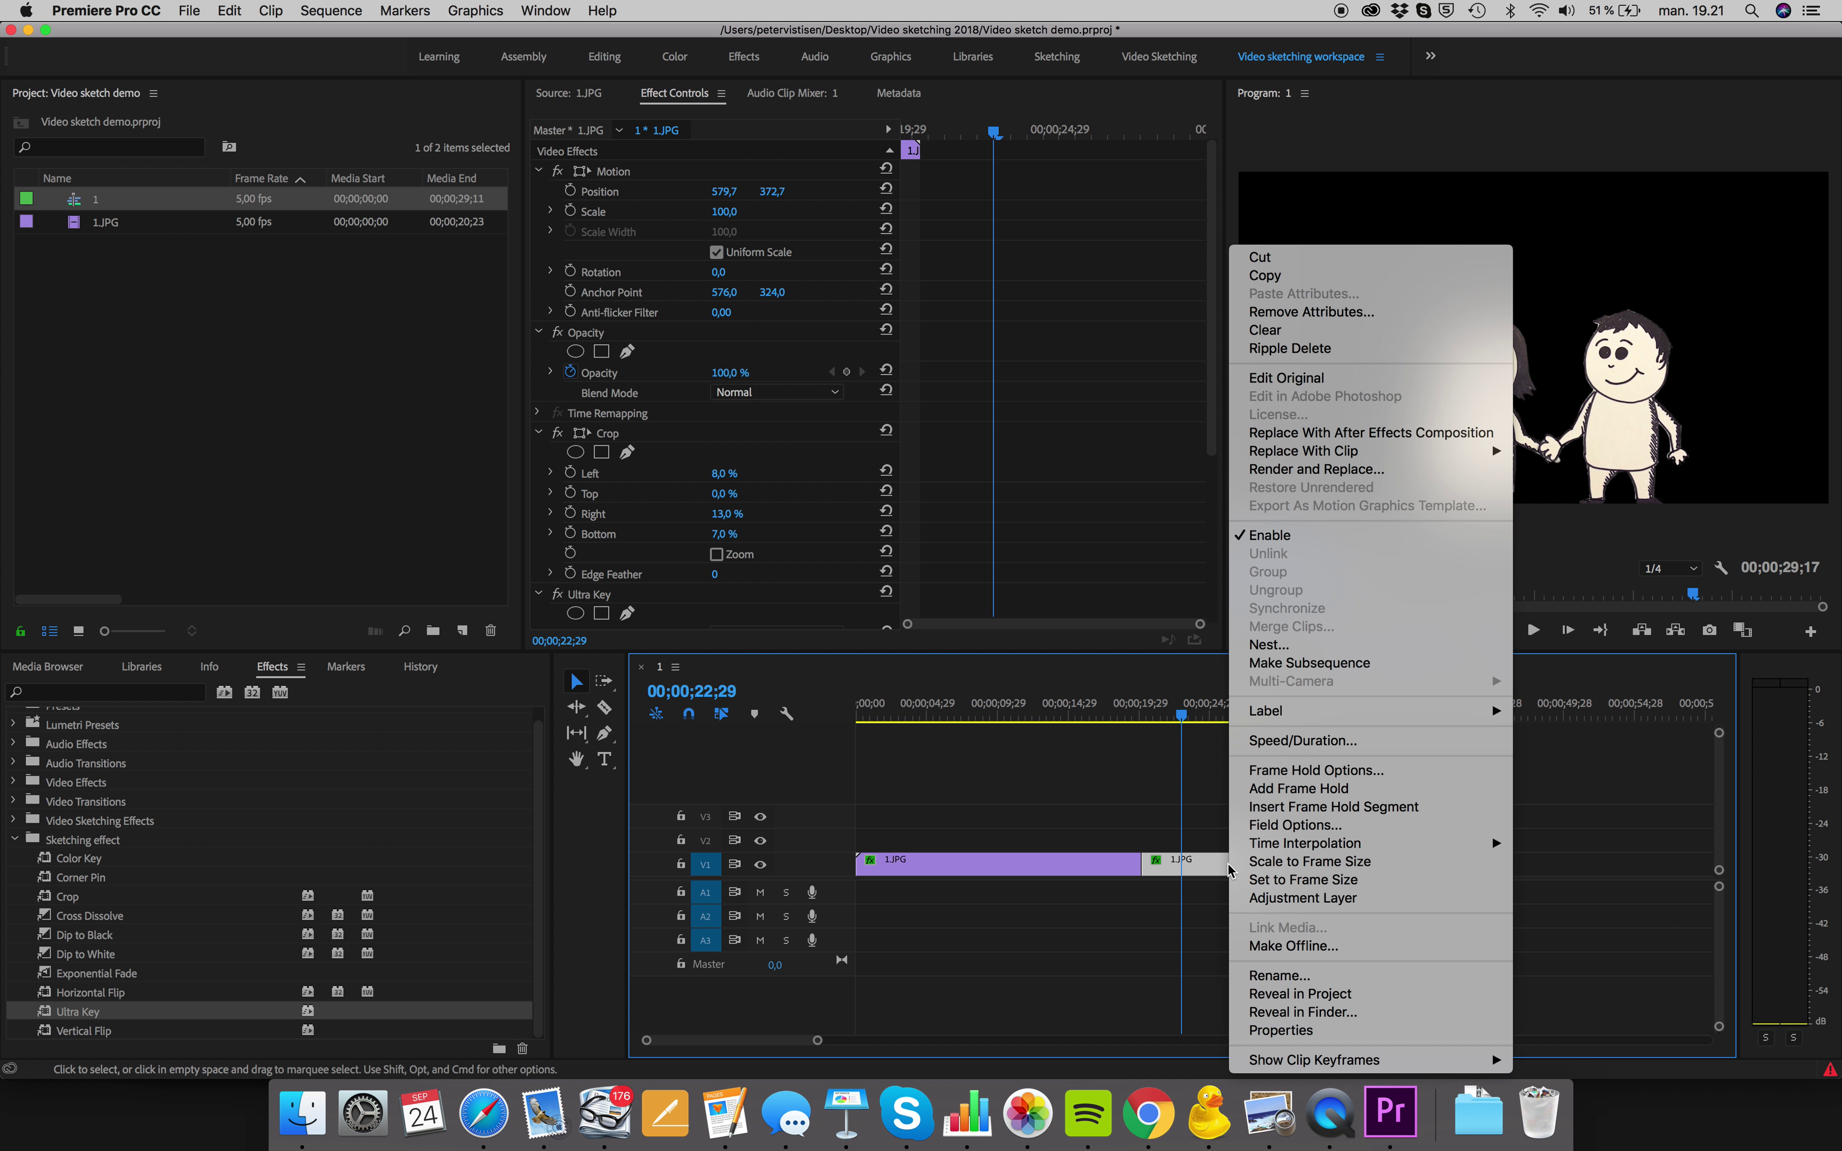
{"action": "left_click", "coordinate": [1307, 769]}
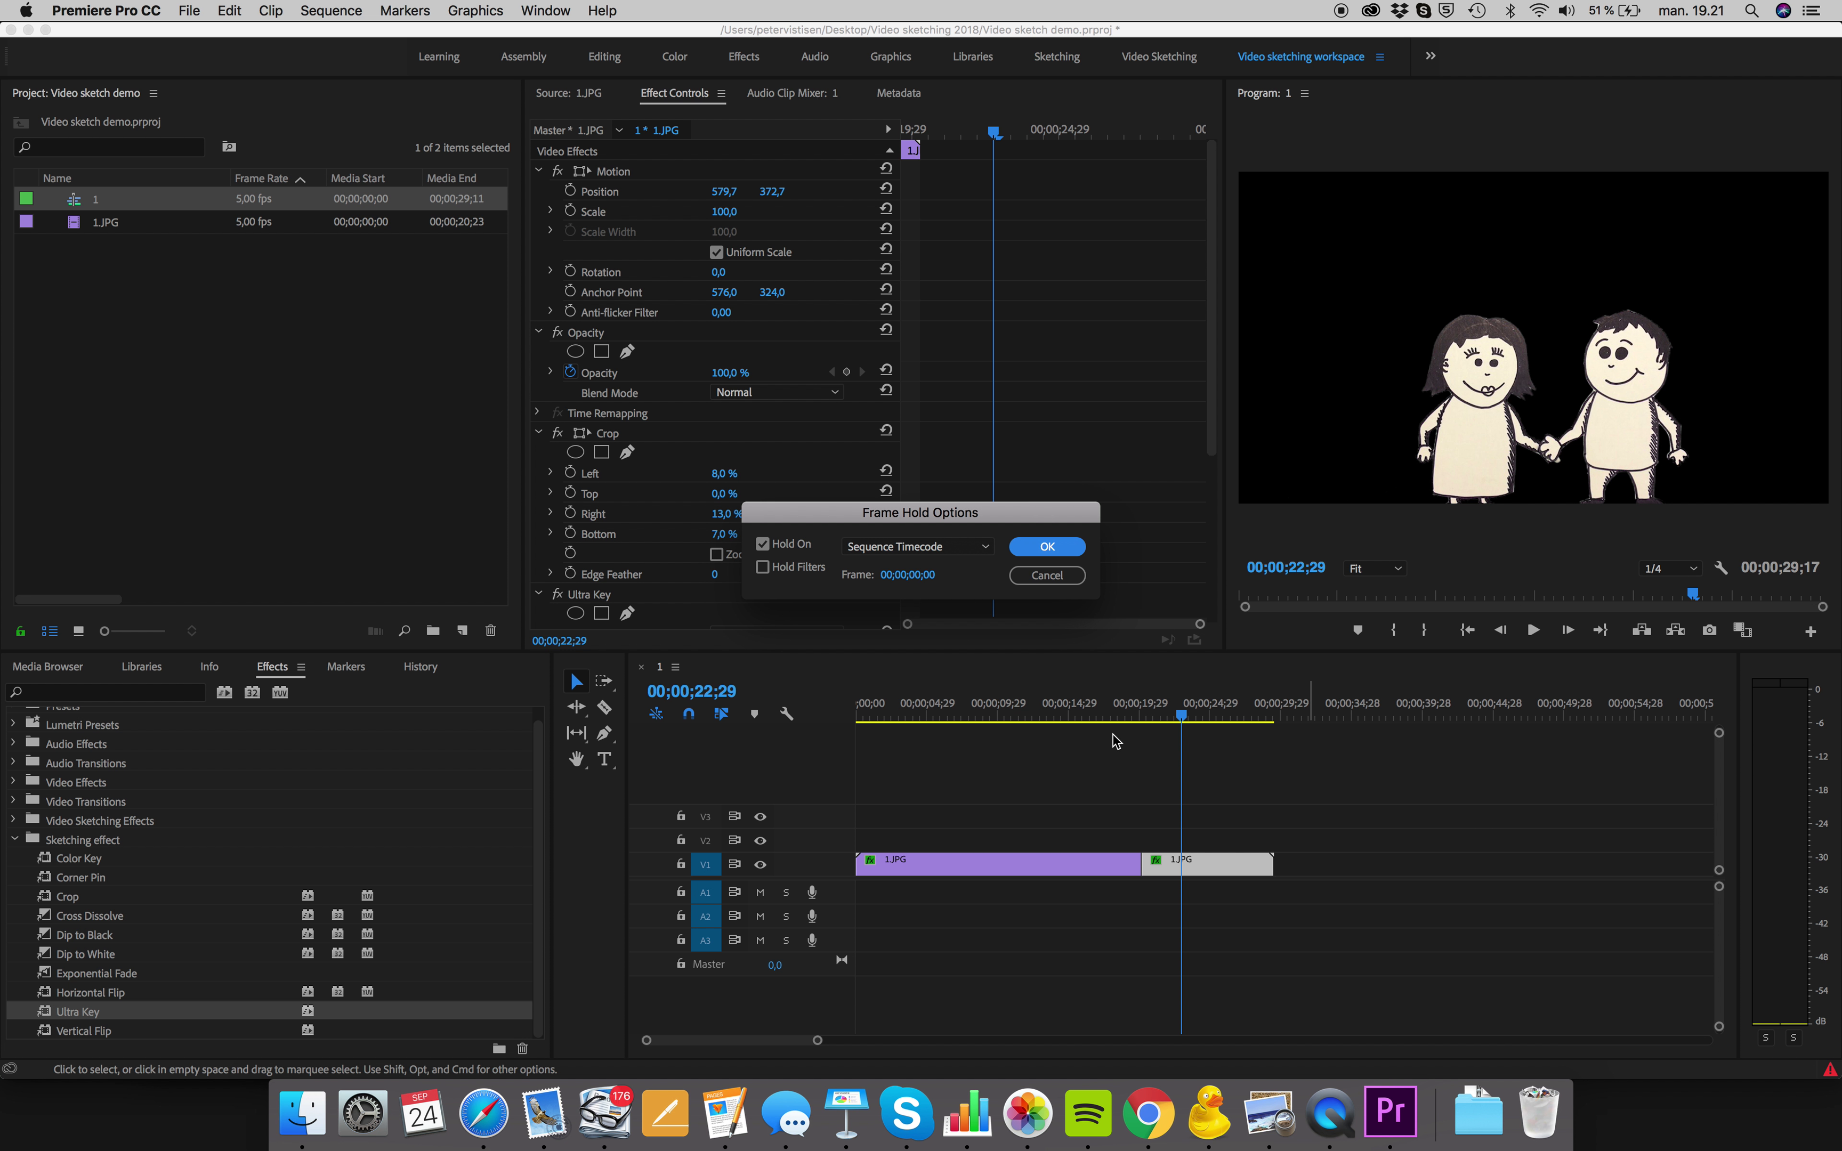
{"action": "left_click", "coordinate": [933, 547]}
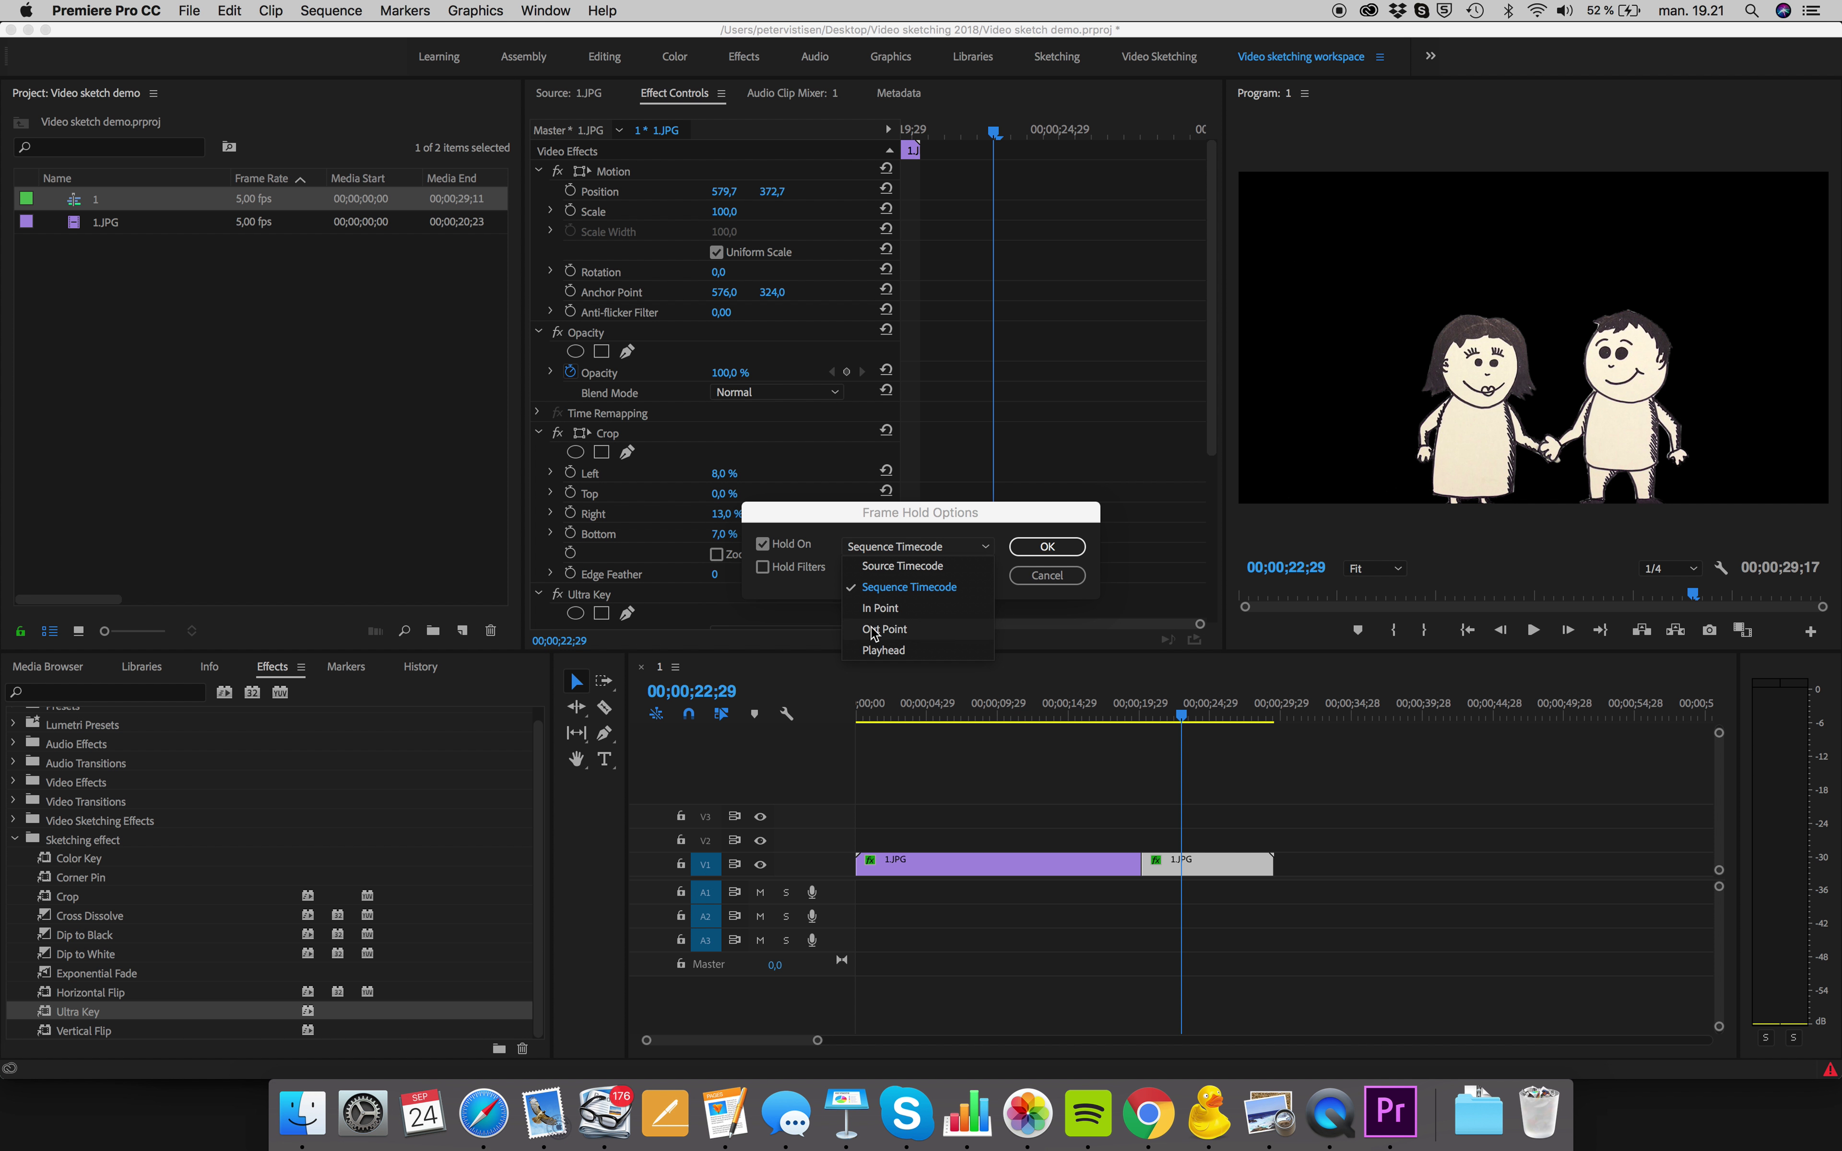
{"action": "left_click", "coordinate": [1047, 546]}
{"action": "left_click_drag", "start_coordinate": [1194, 717], "coordinate": [1160, 724]}
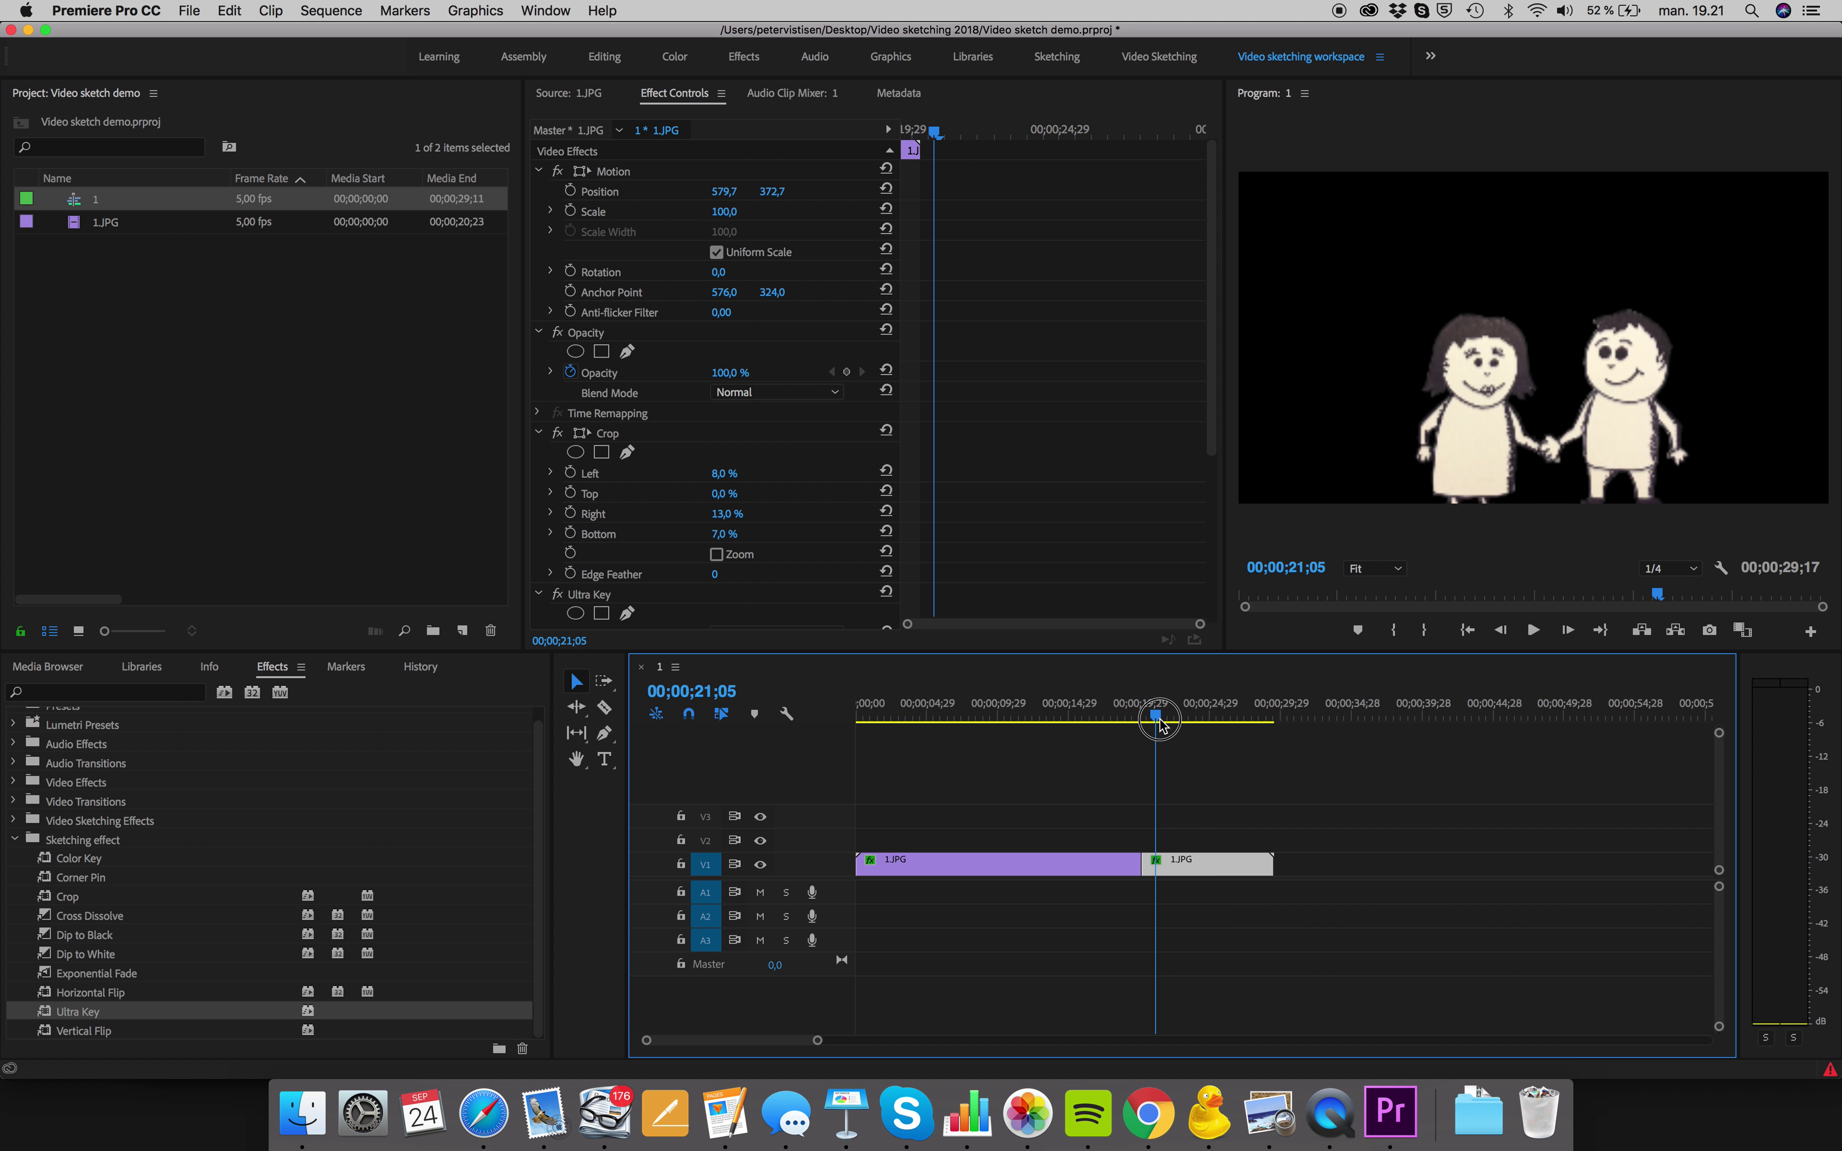
Step: Extend the held end segment to about 00;00;38;22 and play across the transition, stopping at 00;00;27;23
{"action": "left_click_drag", "start_coordinate": [1271, 864], "coordinate": [1403, 864]}
{"action": "left_click_drag", "start_coordinate": [1159, 721], "coordinate": [1018, 717]}
{"action": "key", "text": "space"}
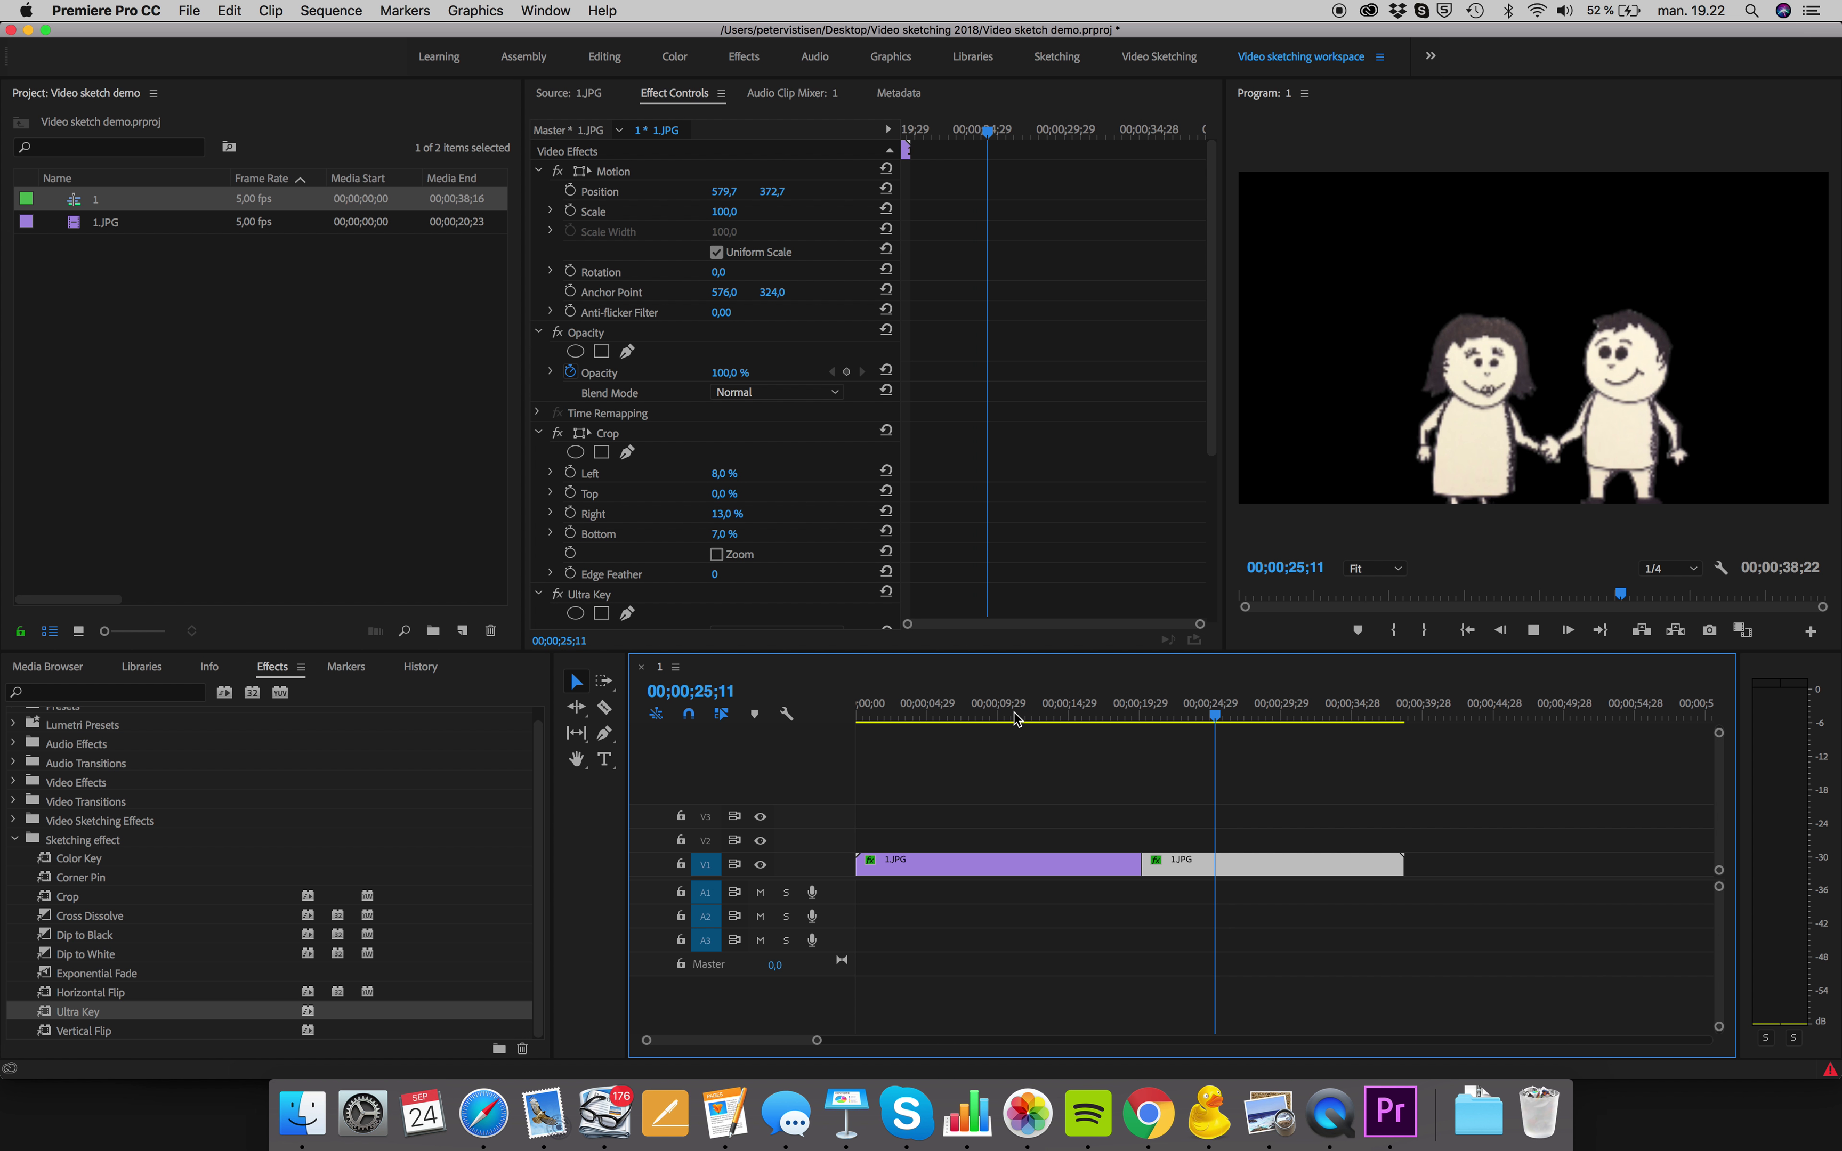
{"action": "key", "text": "space"}
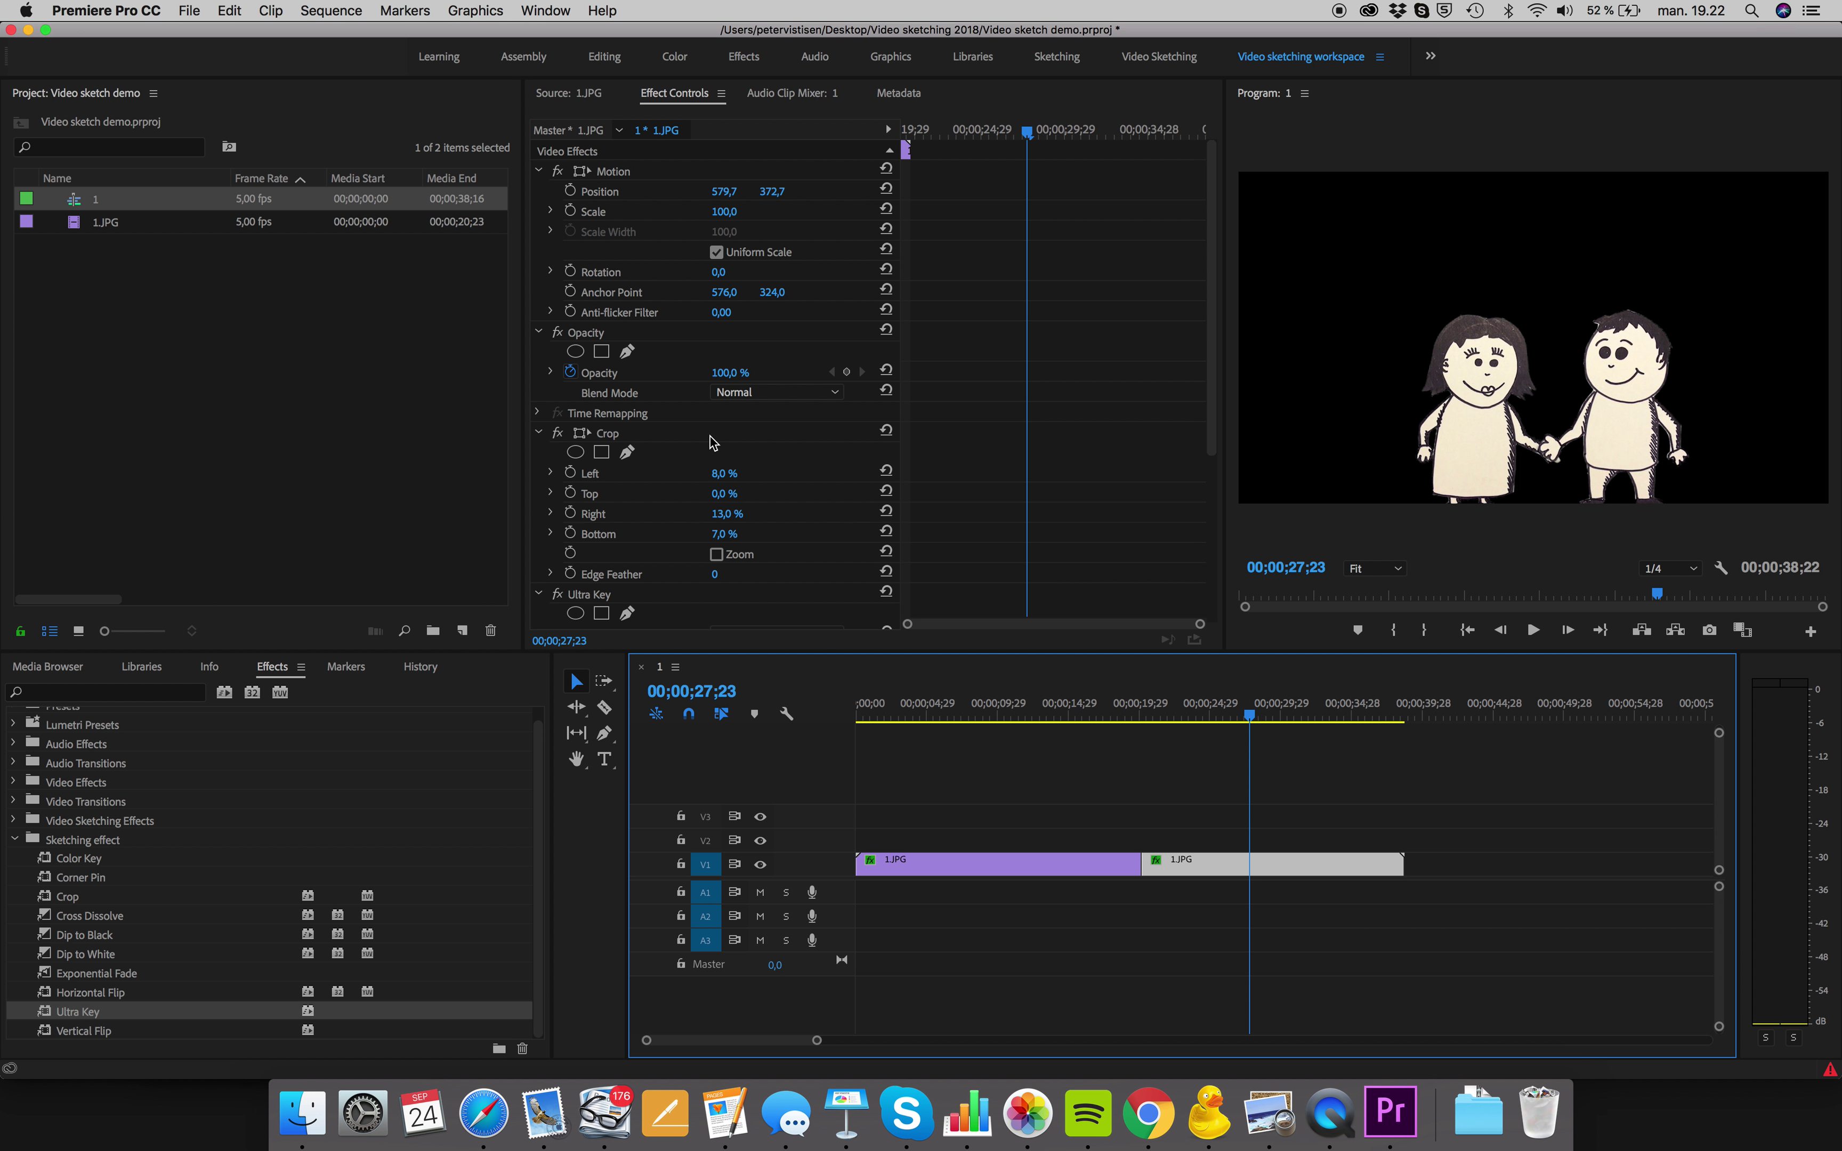
Step: Add a text layer at 00;00;27;23 reading "Love is in the air" and place it above the two characters
{"action": "left_click", "coordinate": [473, 11]}
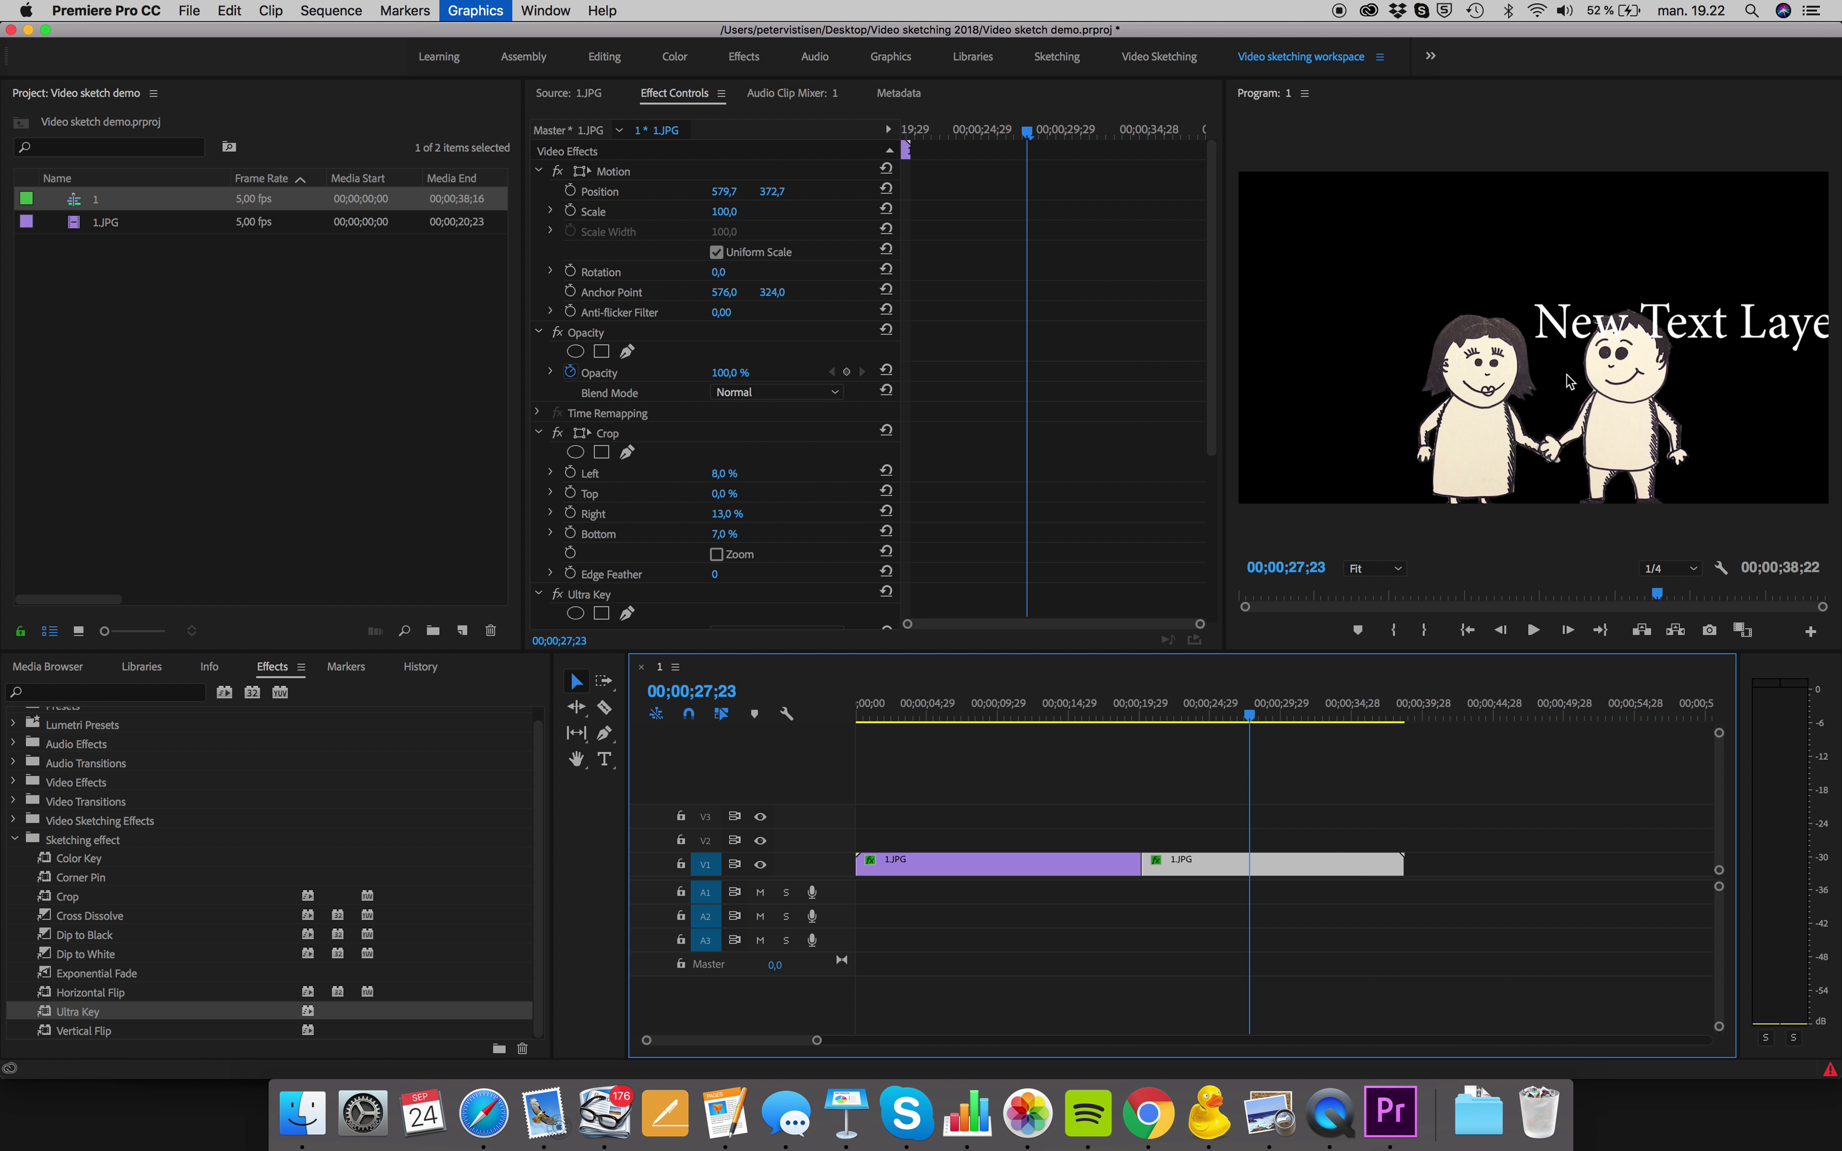
{"action": "left_click", "coordinate": [1602, 342]}
{"action": "left_click_drag", "start_coordinate": [1602, 343], "coordinate": [1456, 236]}
{"action": "double_click", "coordinate": [1461, 236]}
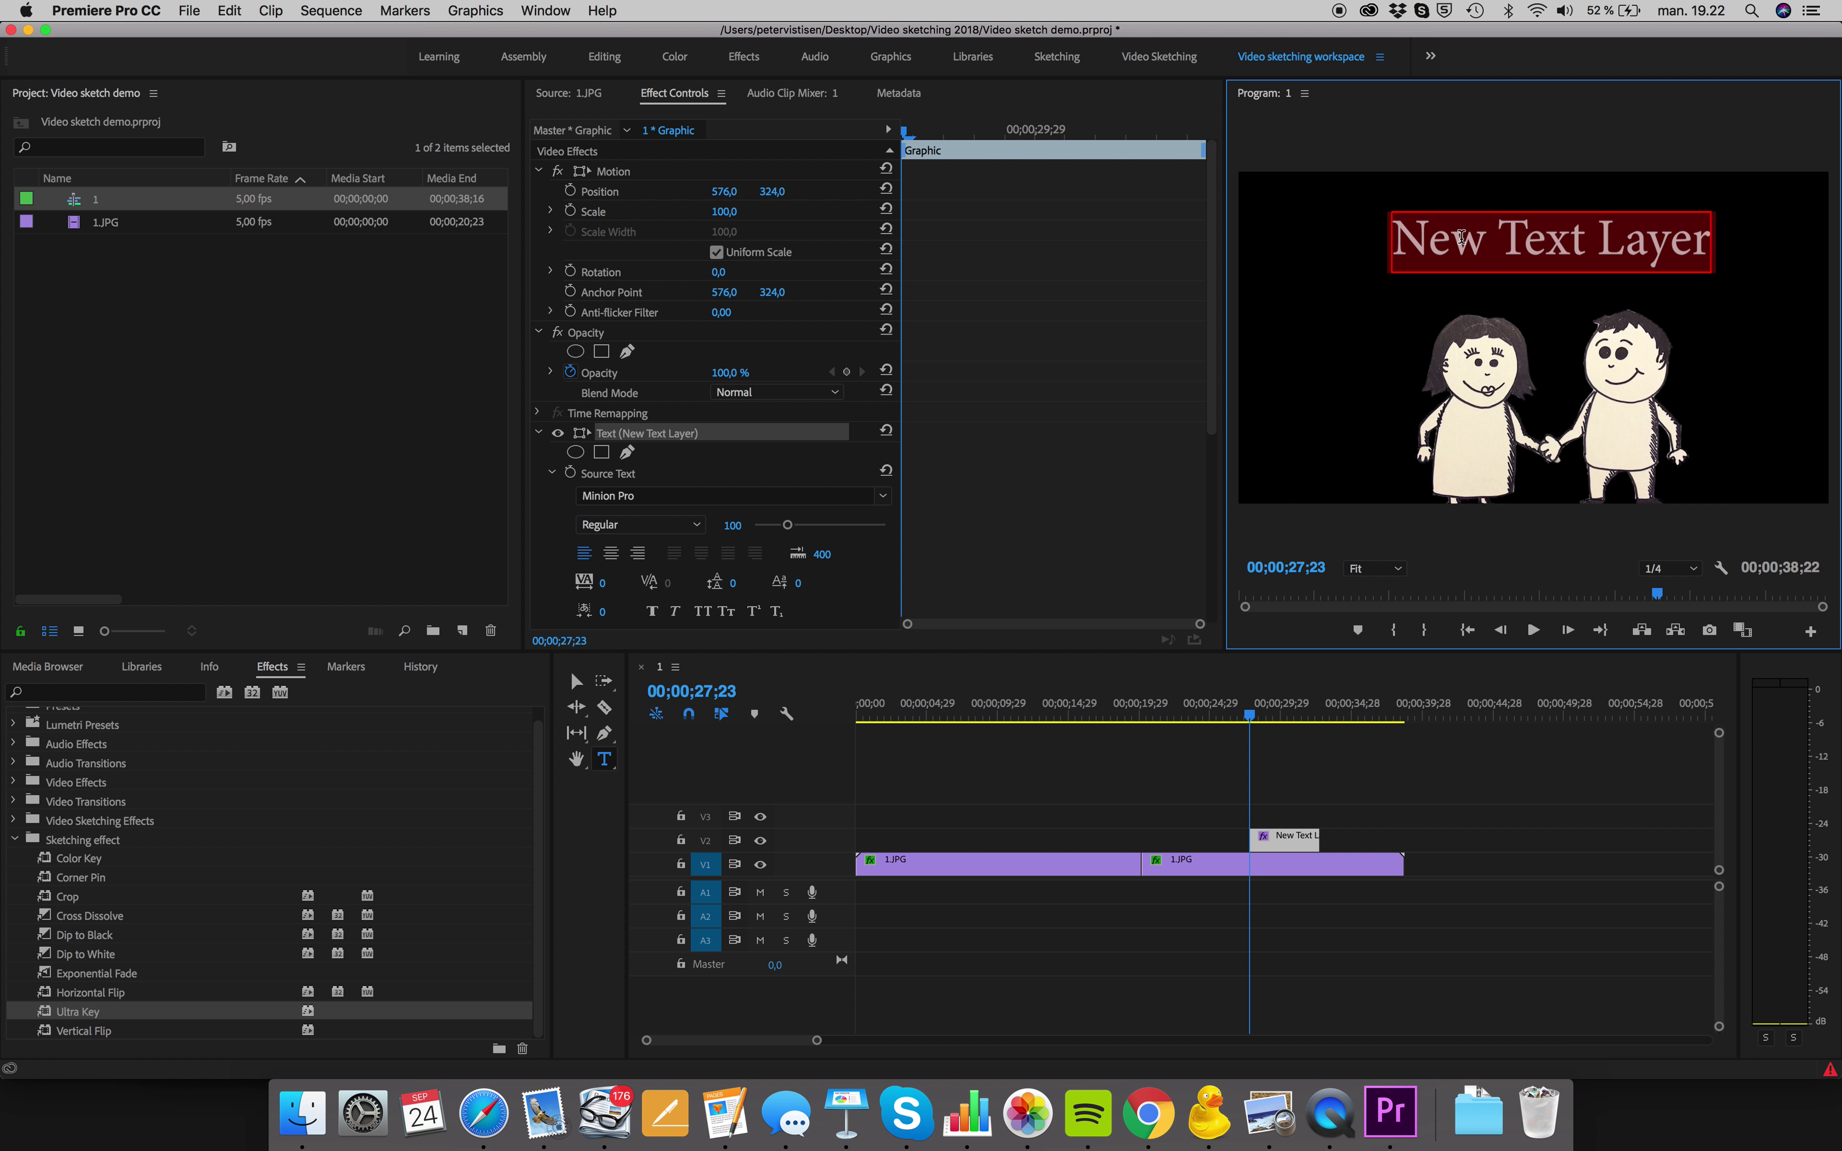
{"action": "type", "text": "Love is in"}
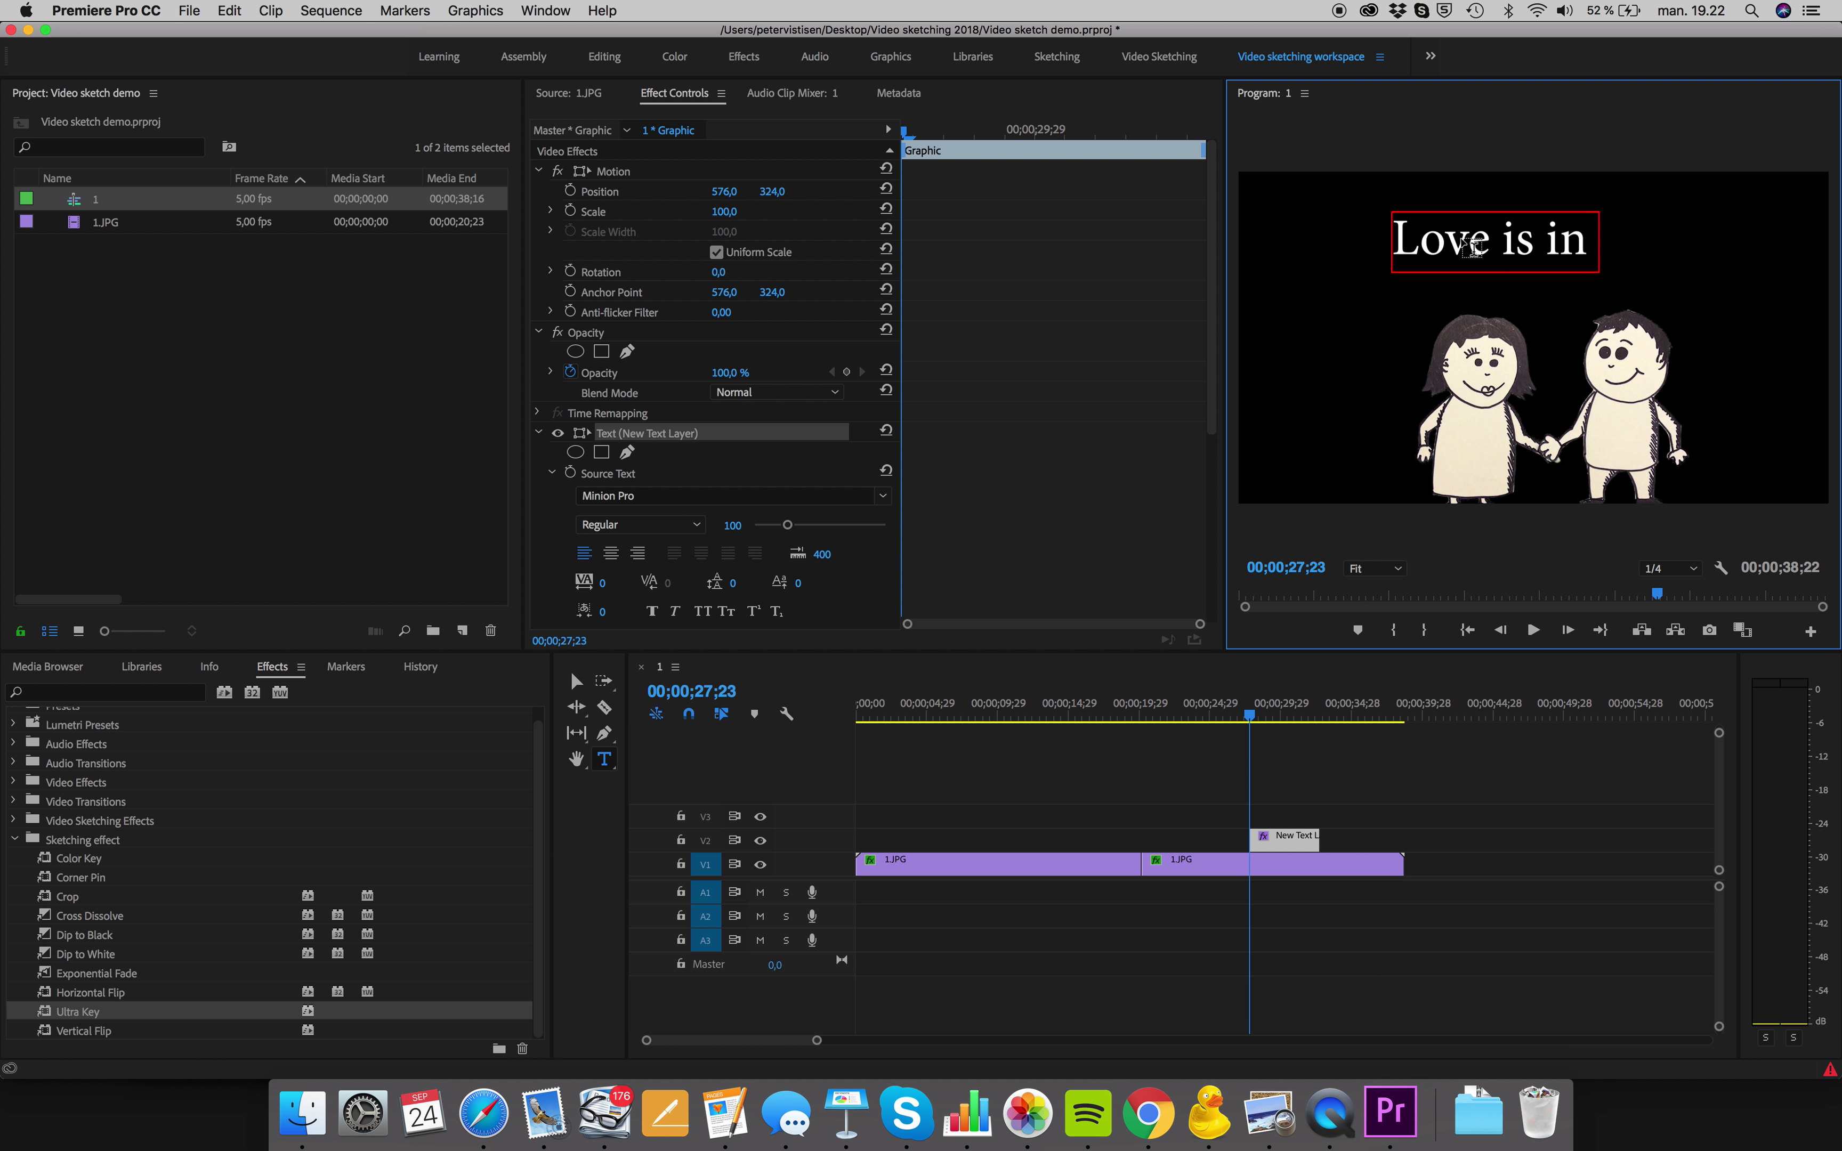
{"action": "type", "text": " the air"}
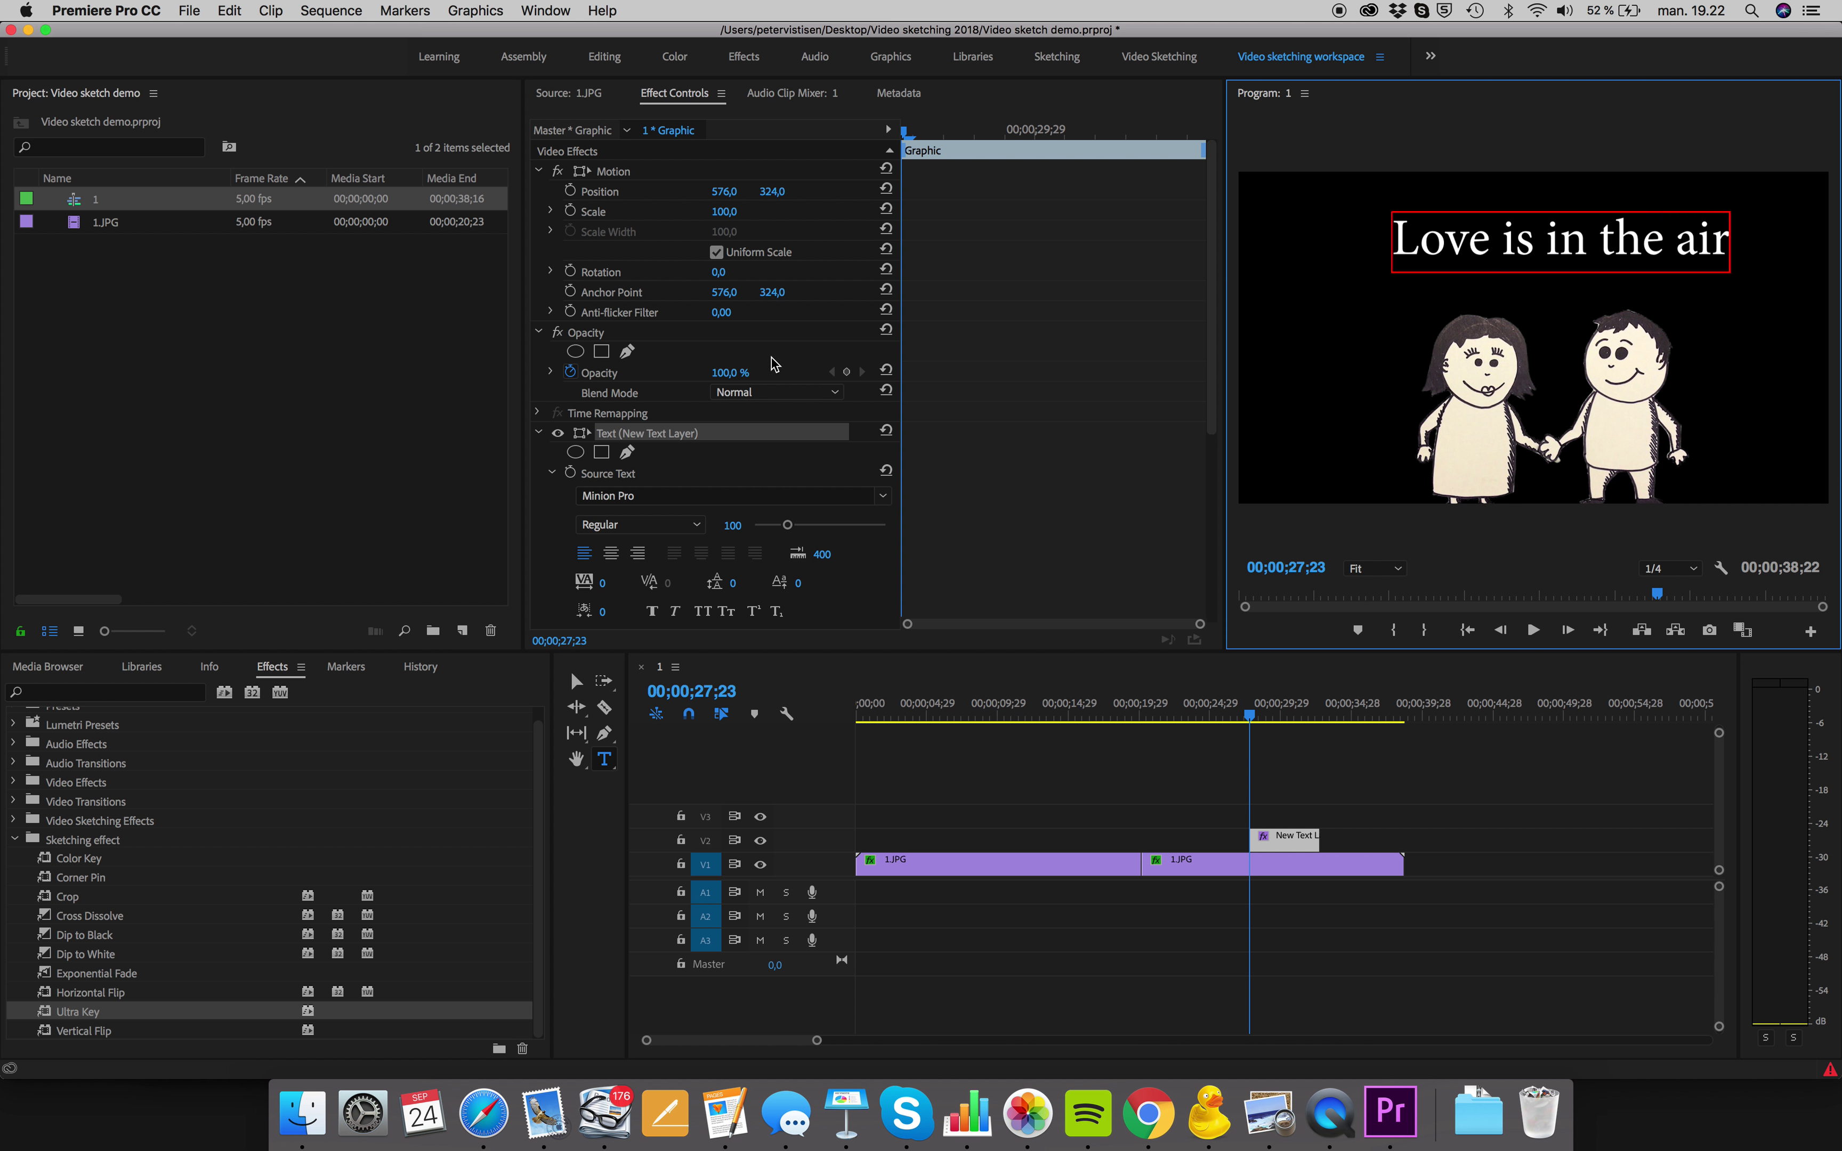
{"action": "left_click", "coordinate": [586, 436]}
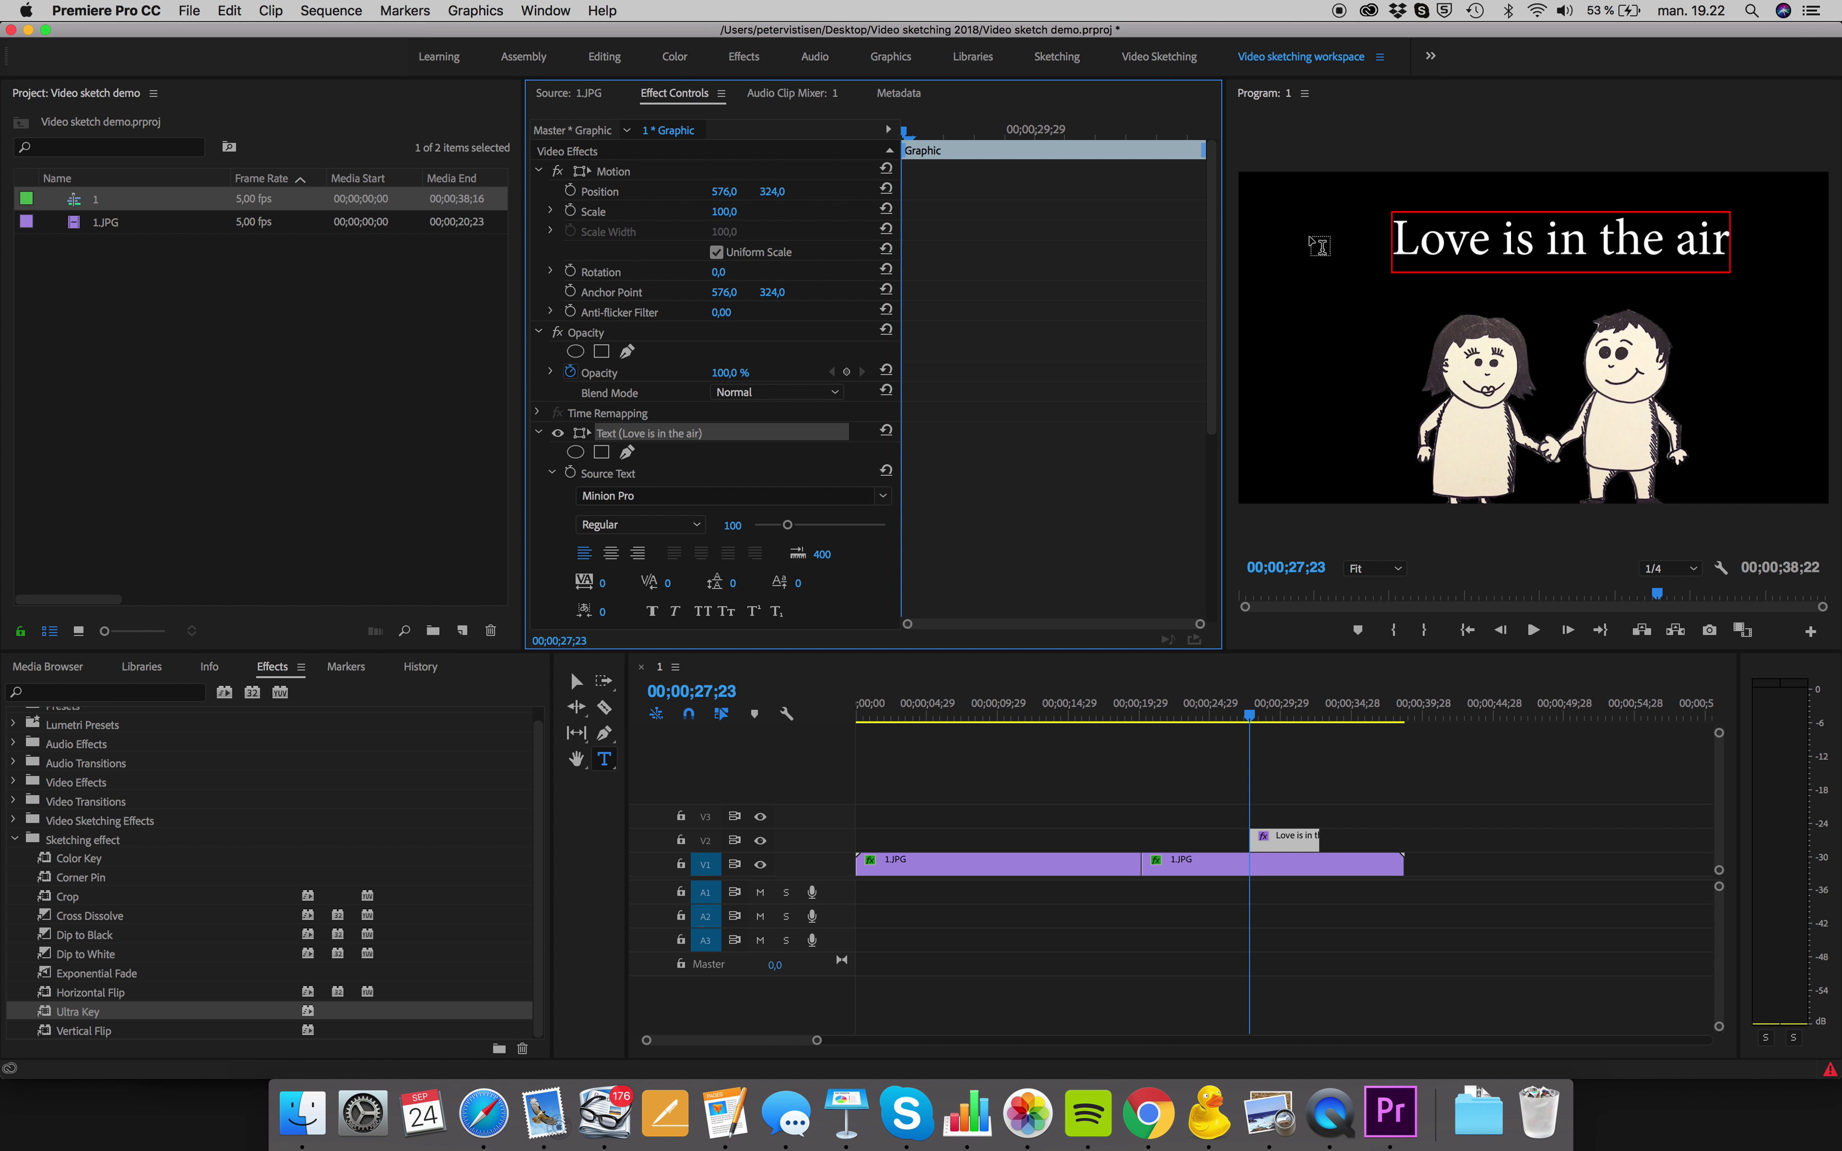
Step: Move the title clip to the start of the held-frame segment and scrub to about 00;00;20;11
{"action": "mouse_move", "coordinate": [1249, 716]}
{"action": "left_mouse_down"}
{"action": "mouse_move", "coordinate": [1182, 727]}
{"action": "mouse_move", "coordinate": [1215, 716]}
{"action": "left_mouse_up"}
{"action": "left_click_drag", "start_coordinate": [1313, 837], "coordinate": [1207, 842]}
{"action": "left_click_drag", "start_coordinate": [1212, 717], "coordinate": [1149, 722]}
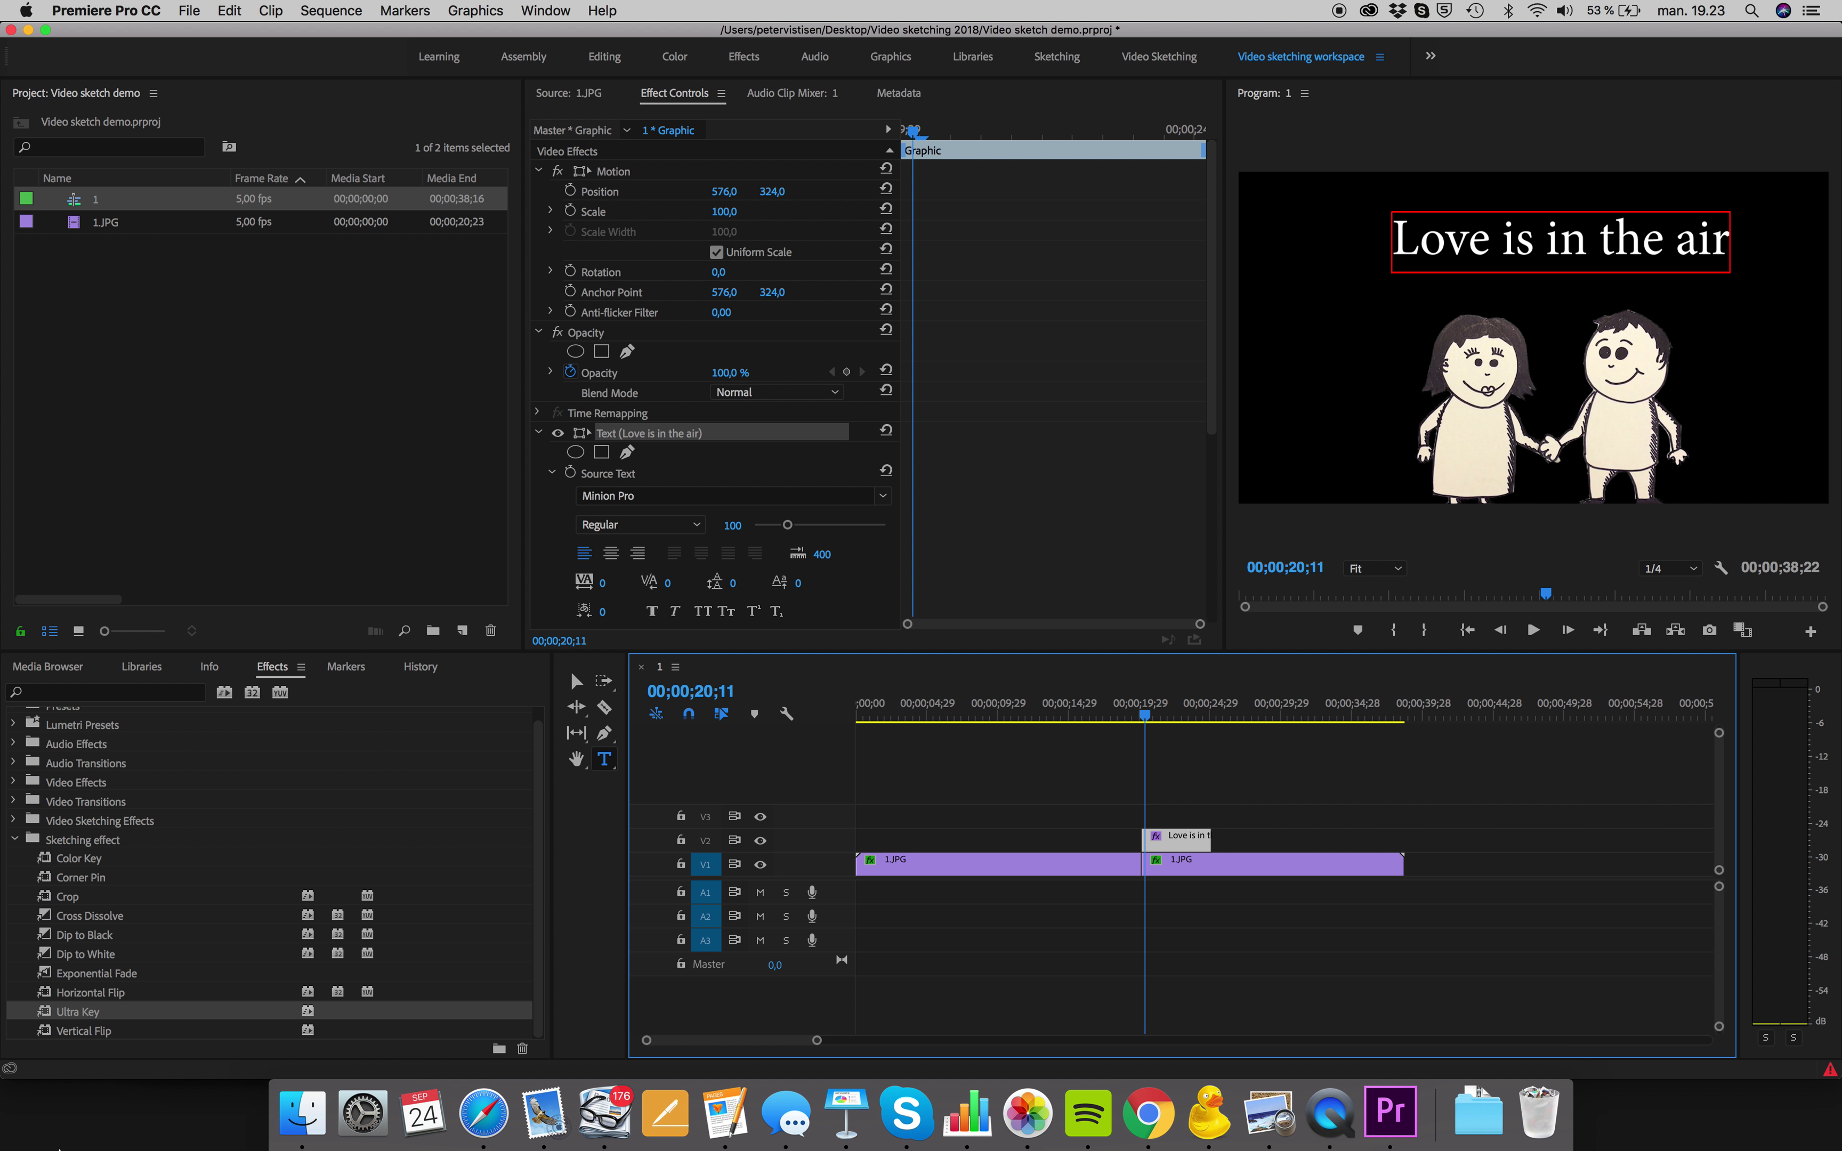
Step: Add a Cross Dissolve to the start of the title and extend the title clip's end
{"action": "left_click", "coordinate": [48, 941]}
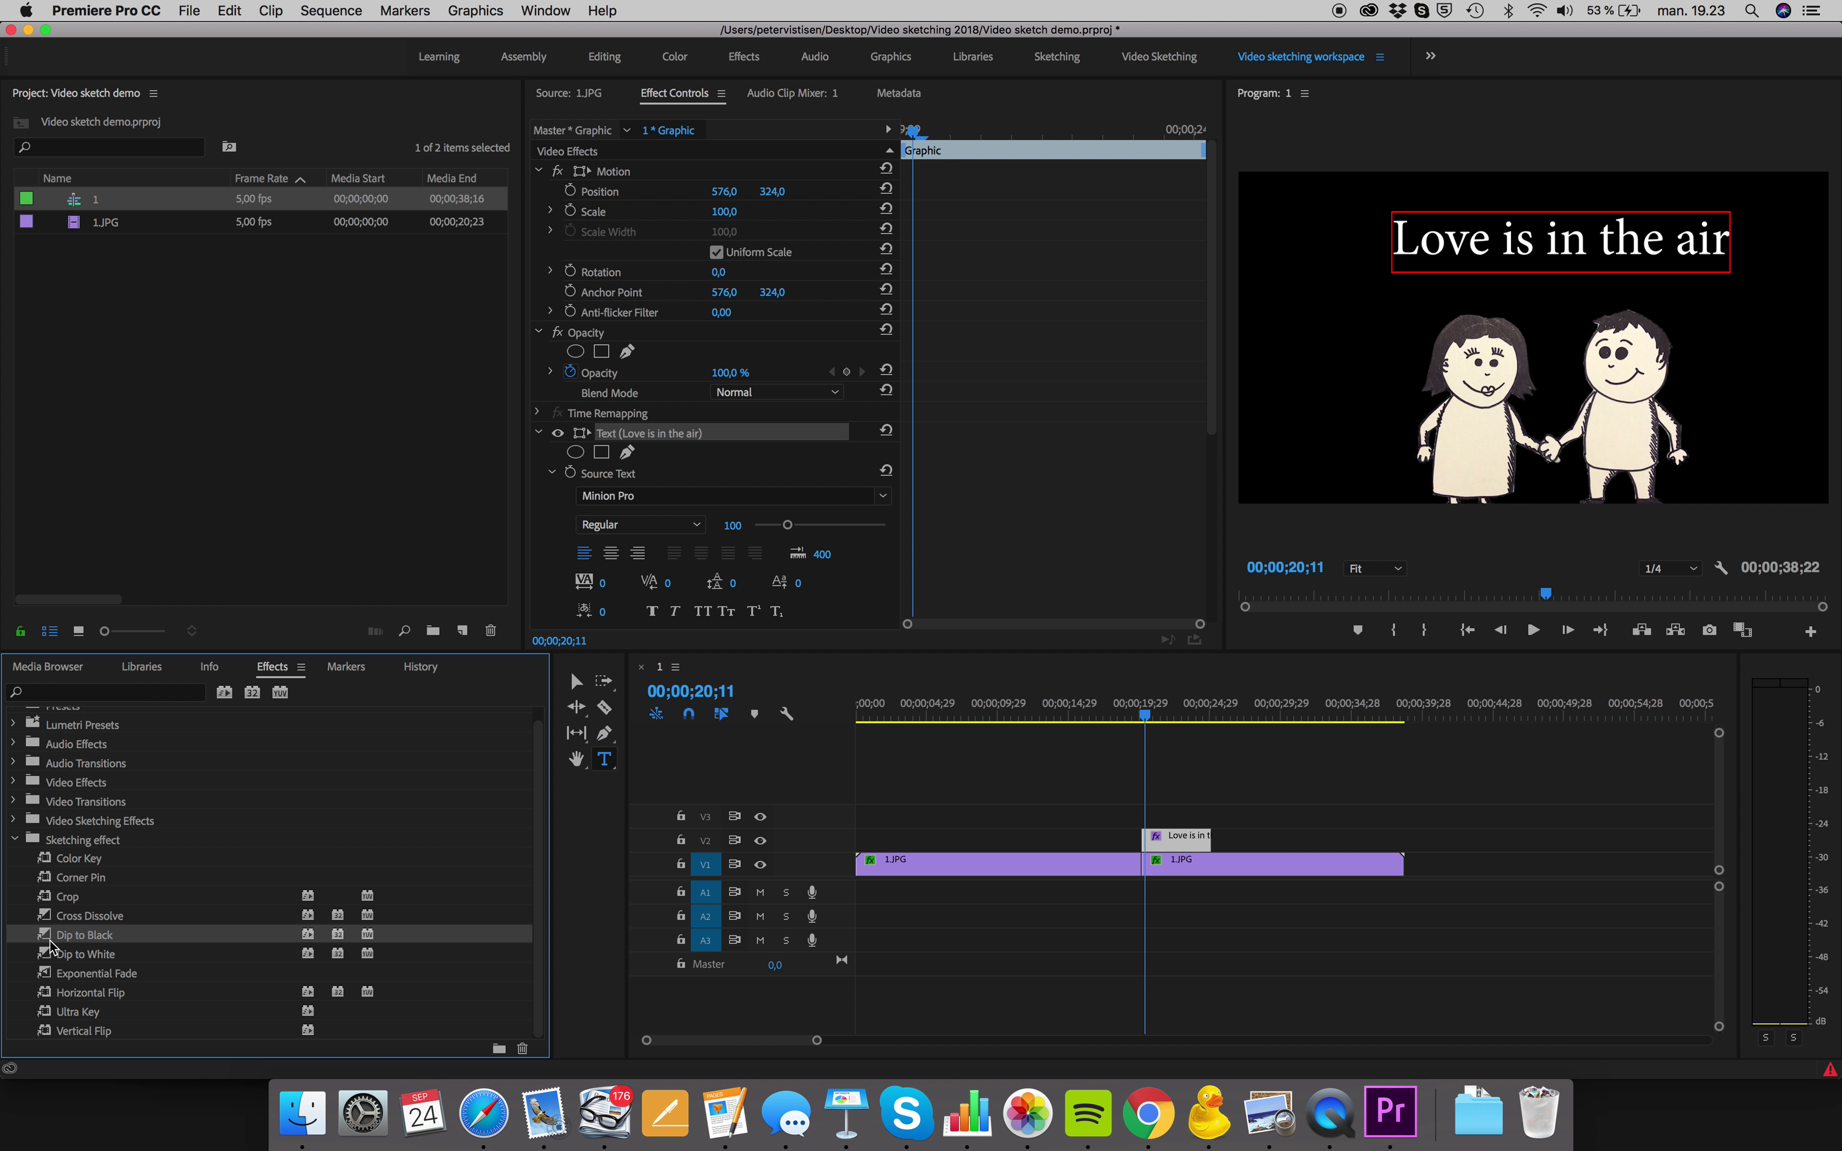
{"action": "left_click", "coordinate": [80, 975]}
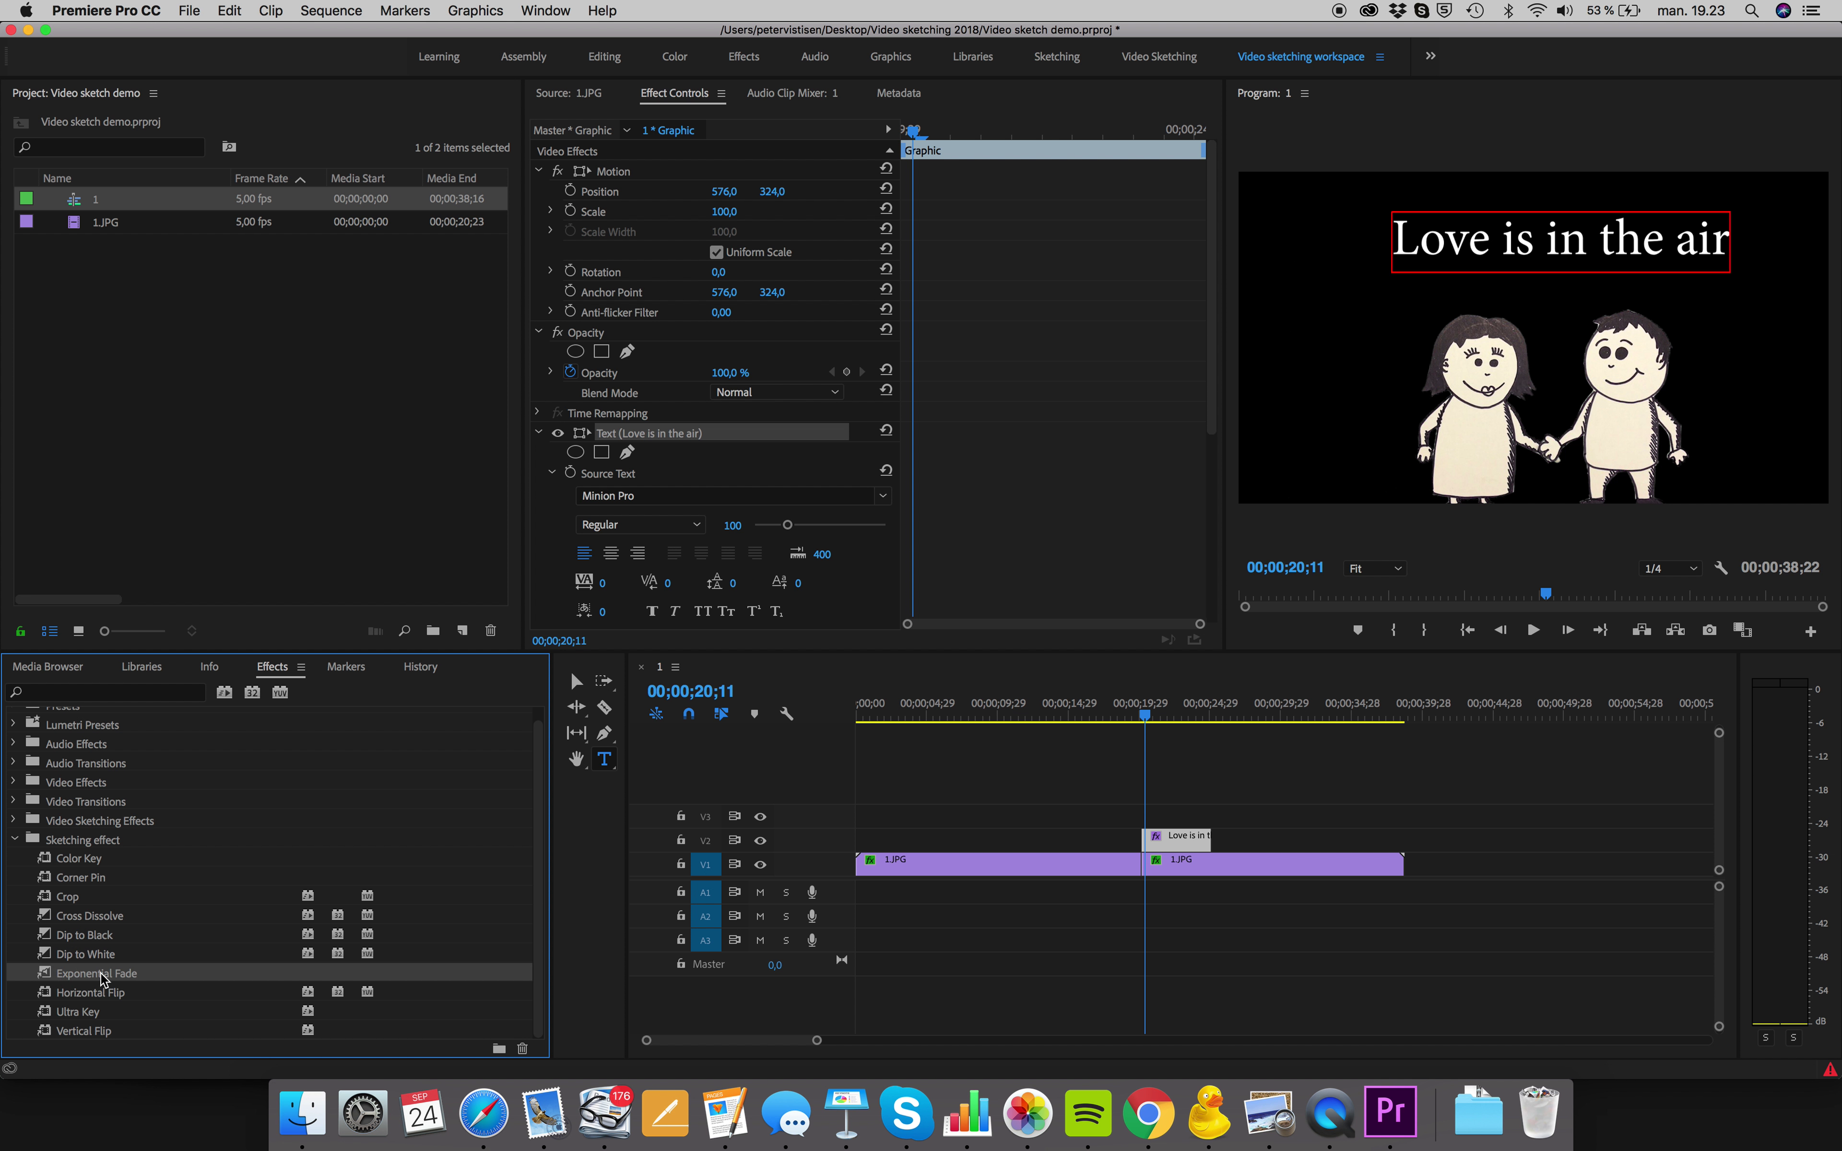
{"action": "left_click_drag", "start_coordinate": [61, 924], "coordinate": [1156, 837]}
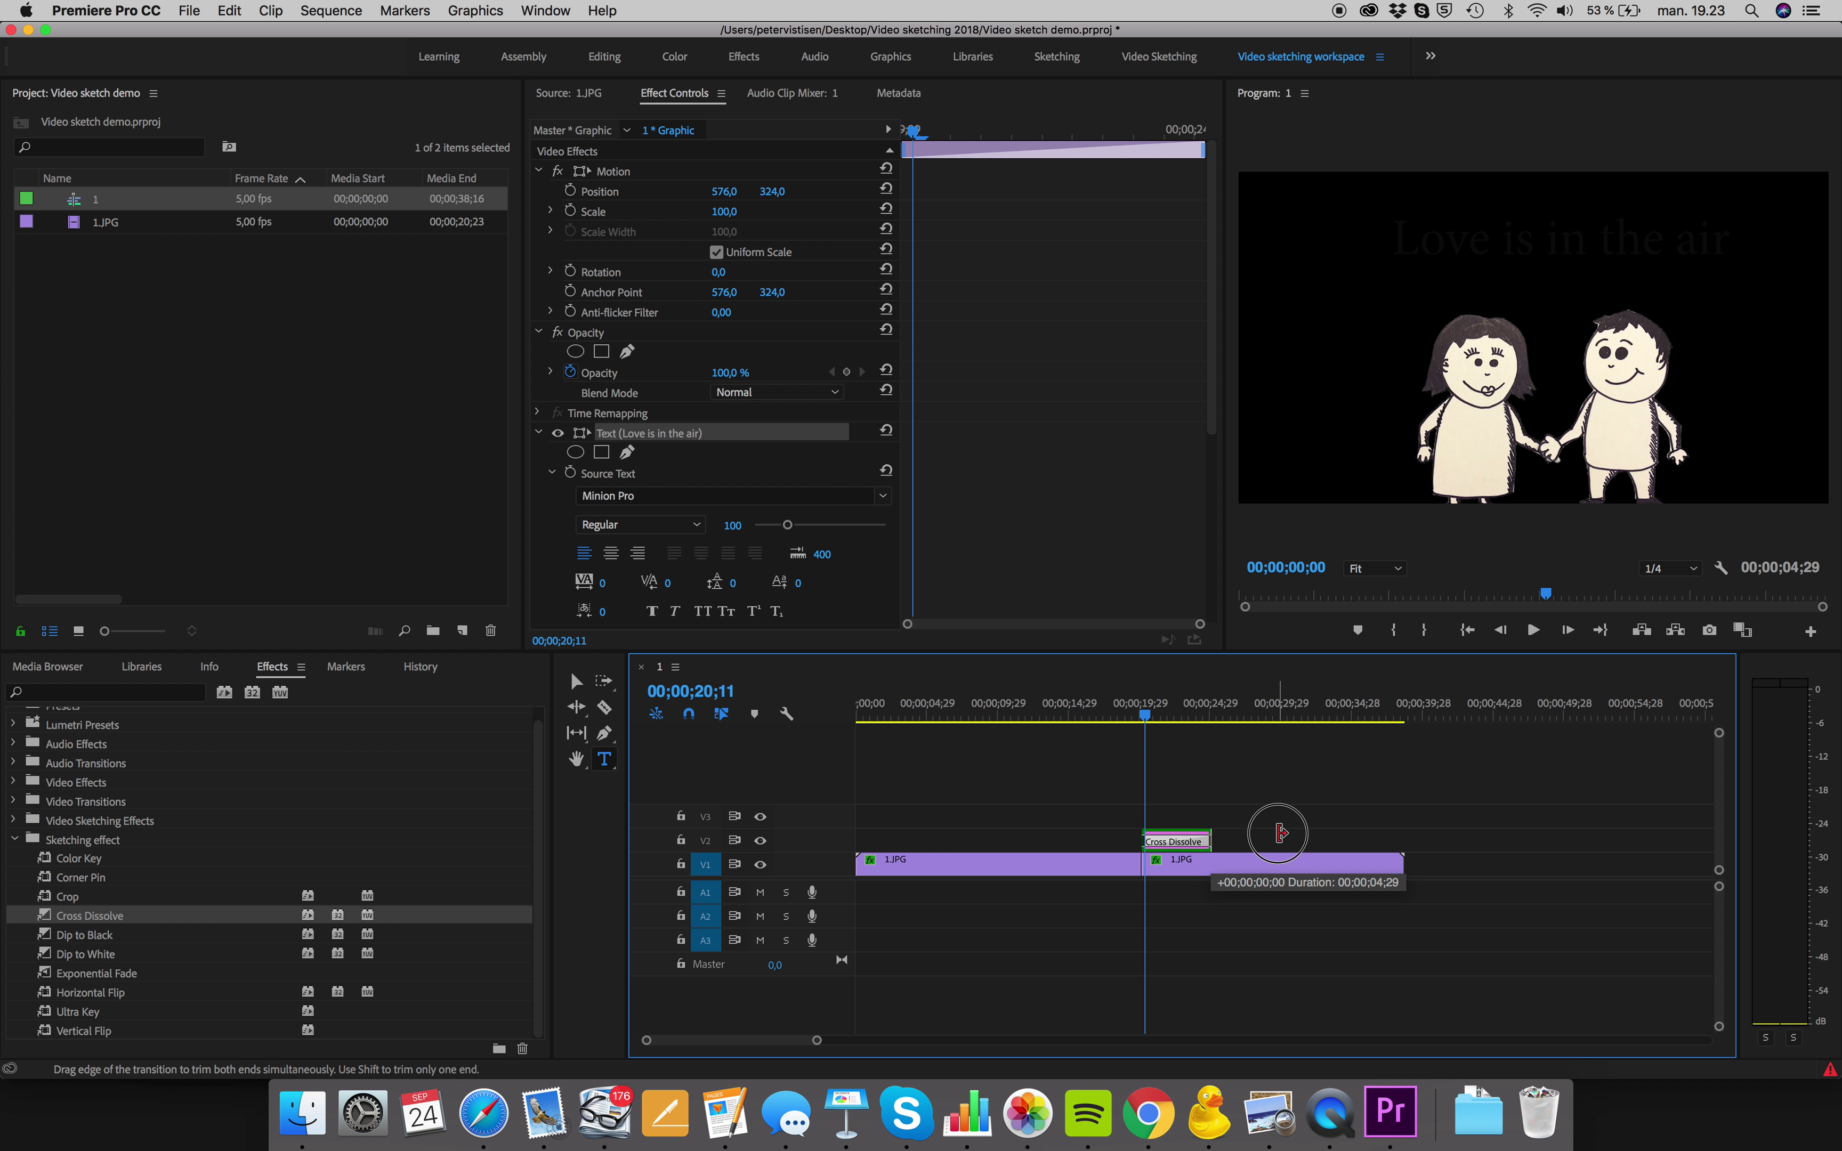
{"action": "mouse_move", "coordinate": [1280, 833]}
{"action": "left_mouse_down"}
{"action": "mouse_move", "coordinate": [1209, 835]}
{"action": "mouse_move", "coordinate": [1307, 834]}
{"action": "left_mouse_up"}
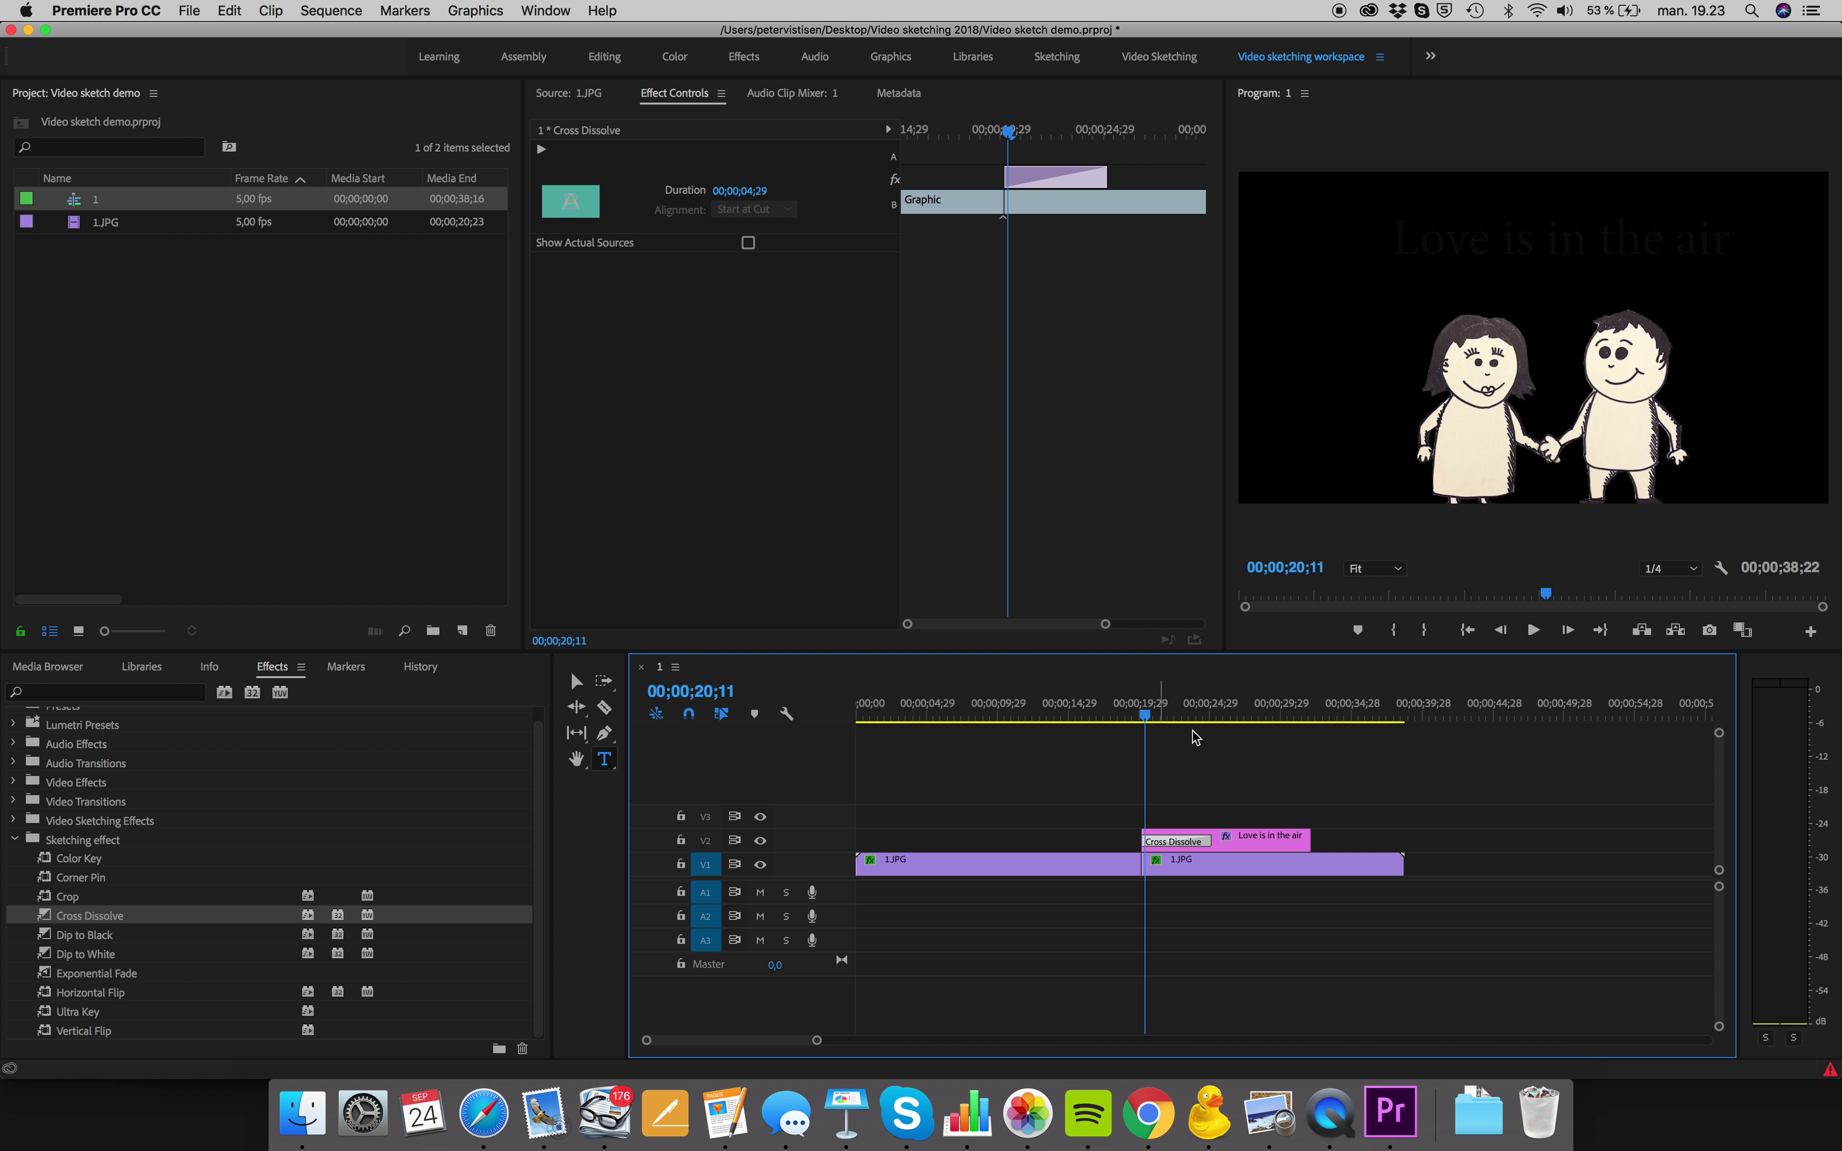
Step: Preview the title's fade-in, shorten its Cross Dissolve to 00;00;02;23, and play it again
{"action": "key", "text": "space"}
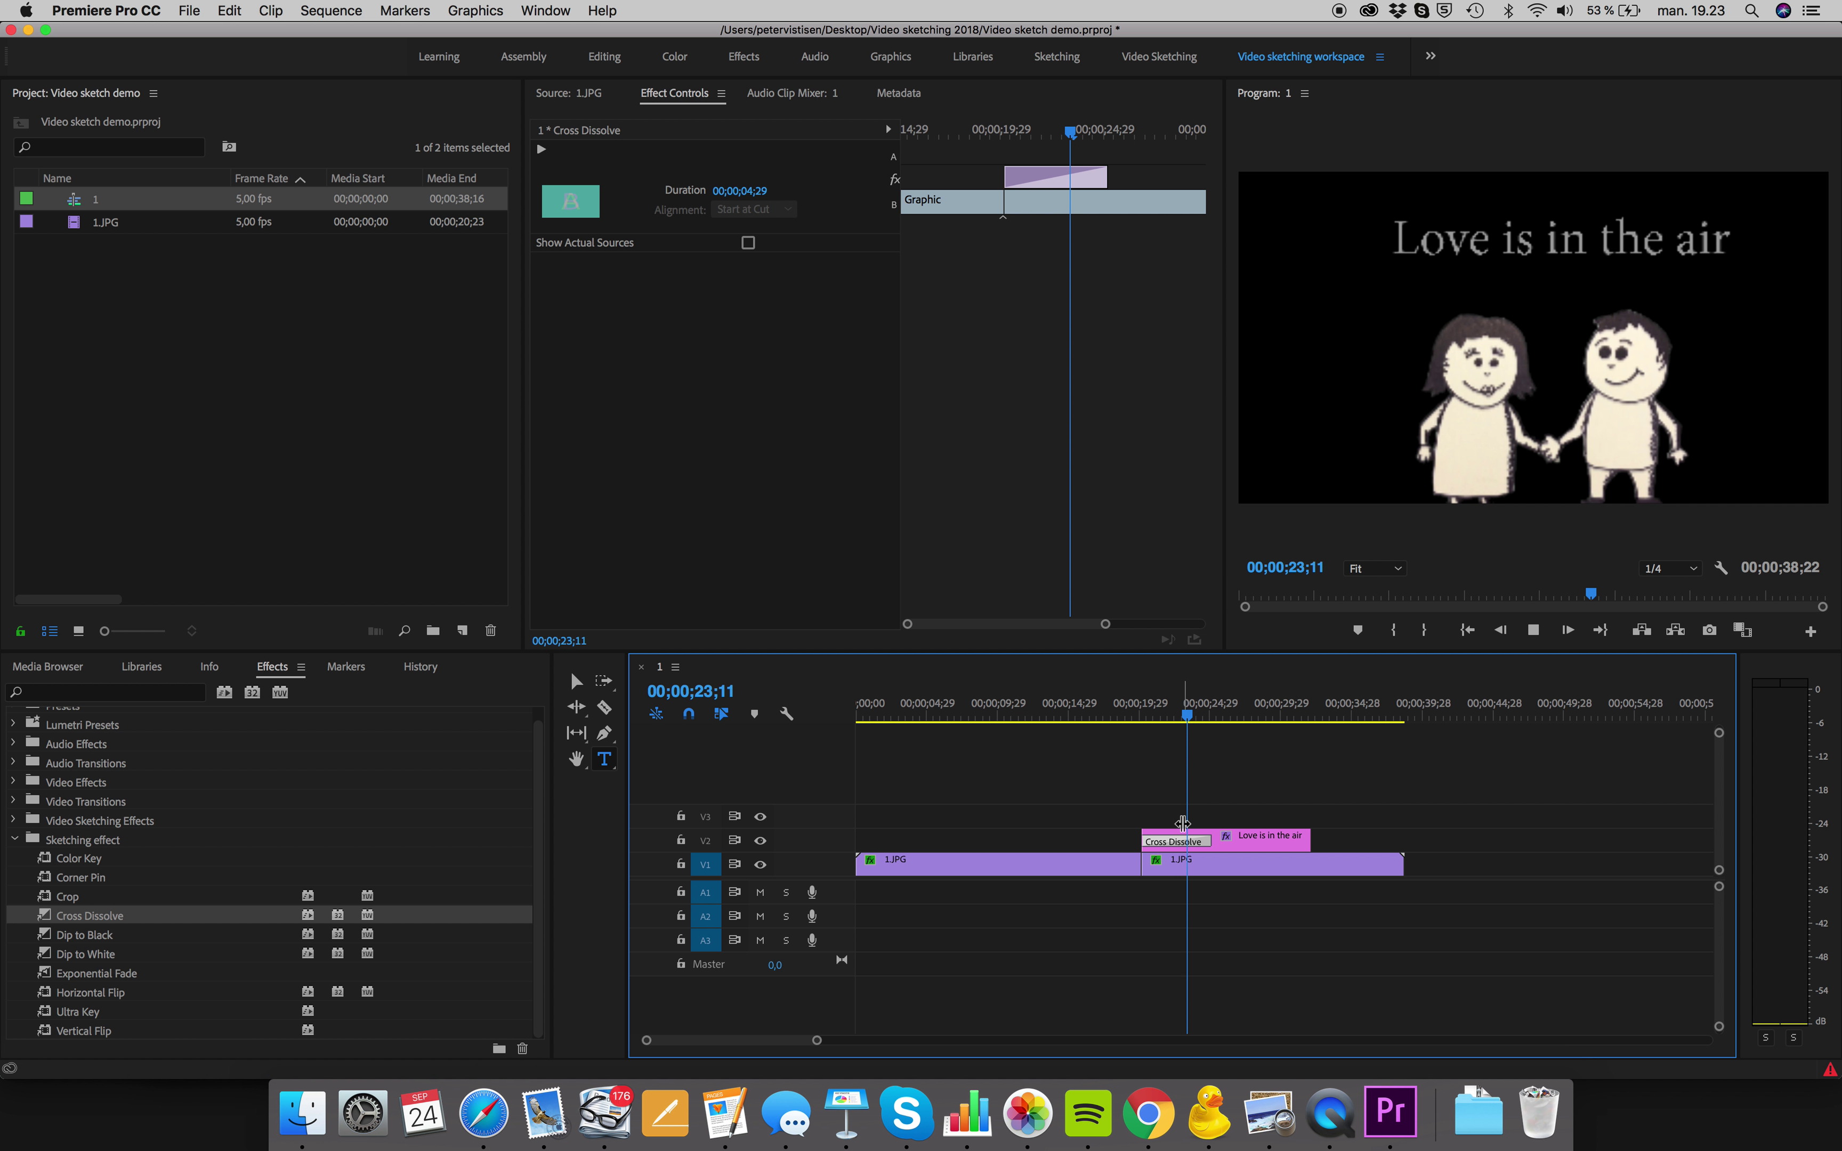
{"action": "key", "text": "space"}
{"action": "left_click_drag", "start_coordinate": [1206, 840], "coordinate": [1181, 840]}
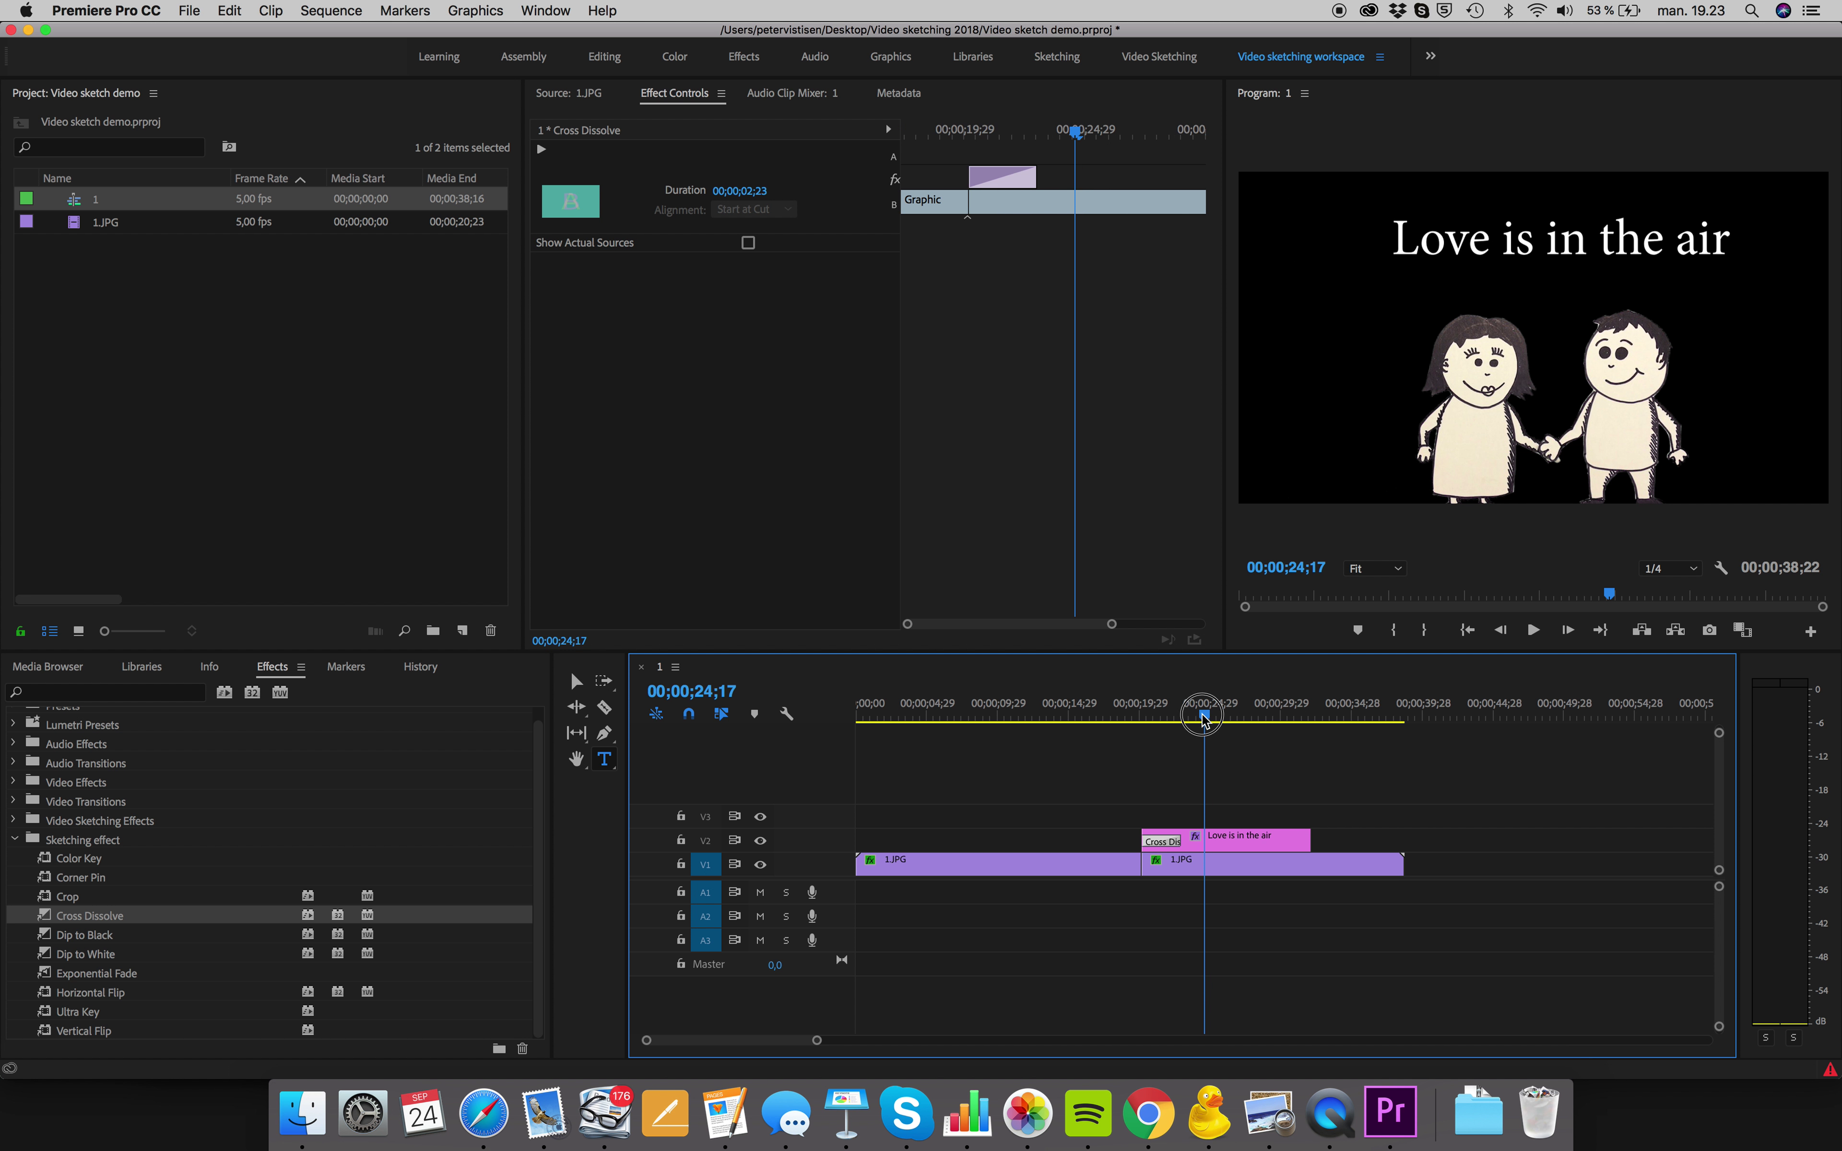
{"action": "left_click_drag", "start_coordinate": [1203, 717], "coordinate": [1142, 719]}
{"action": "key", "text": "space"}
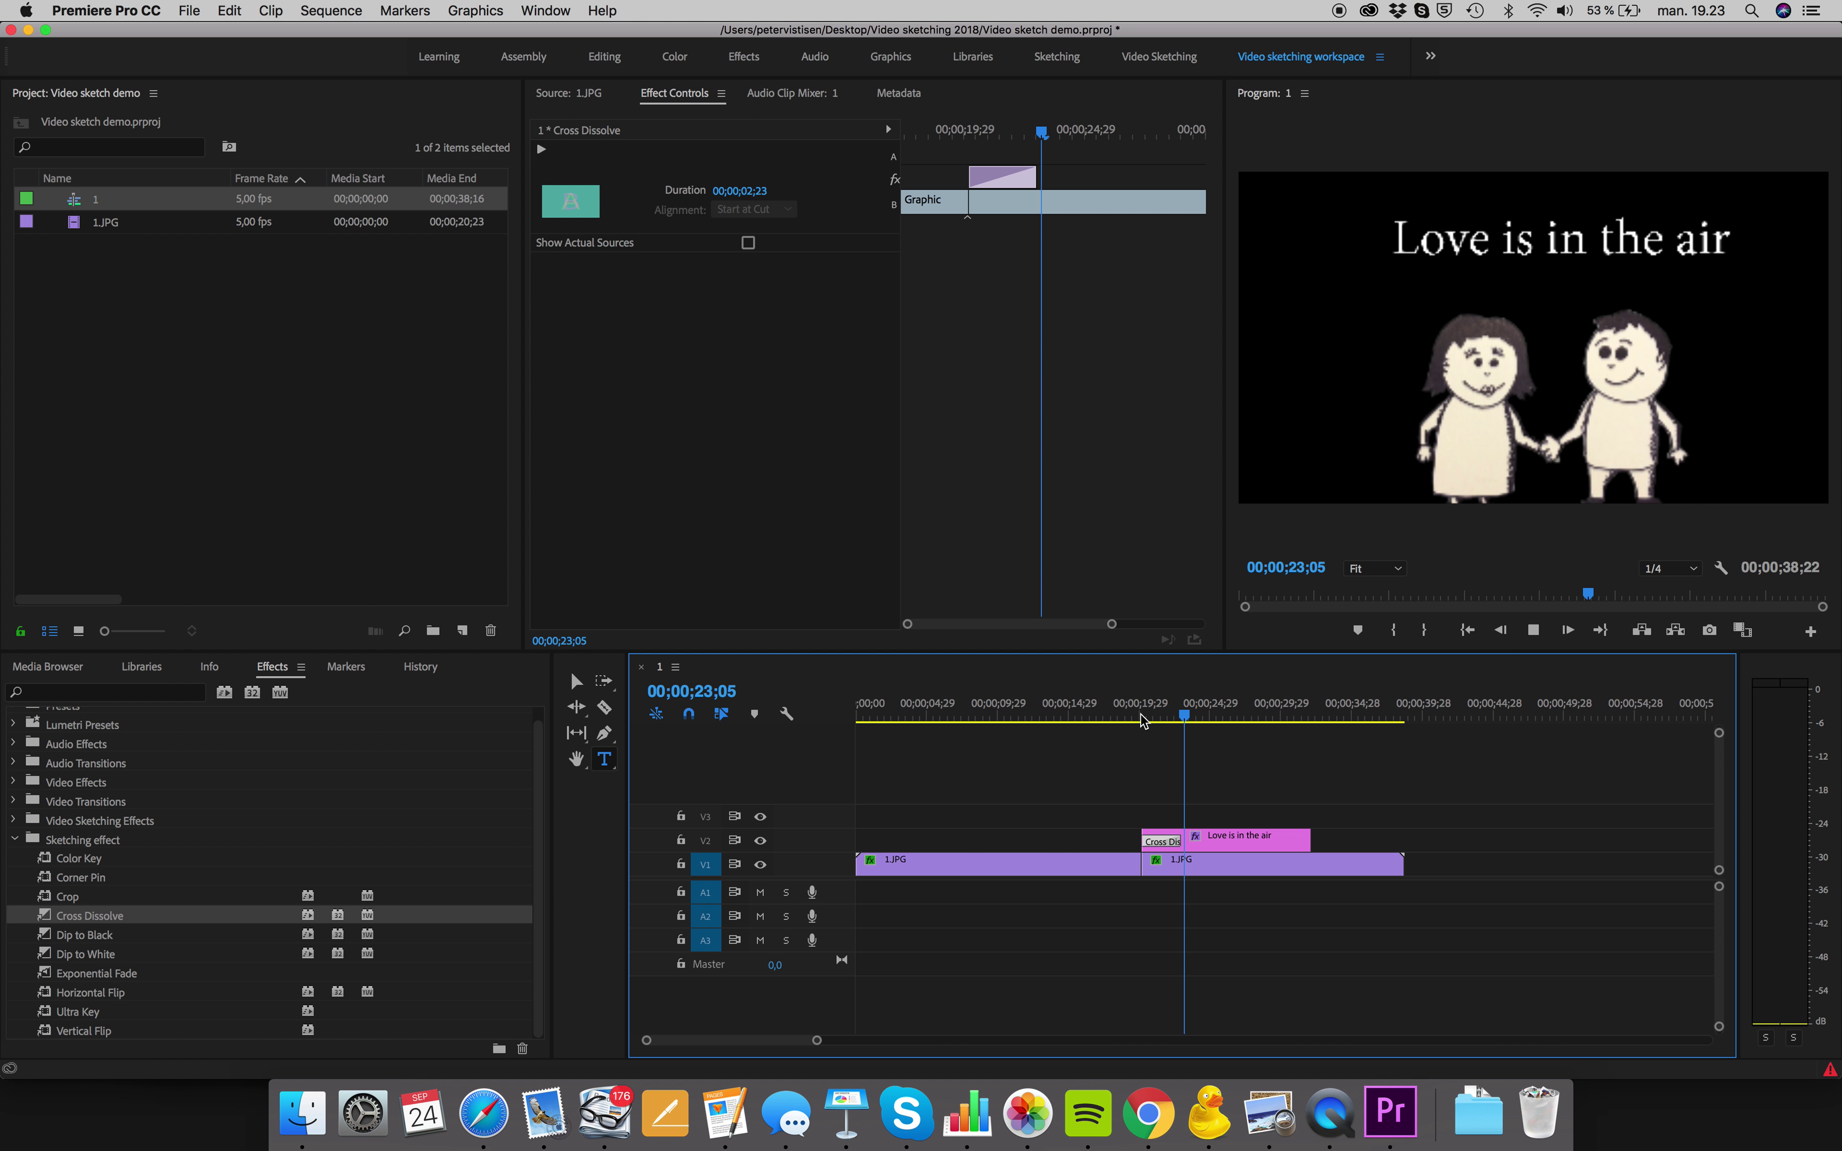
{"action": "key", "text": "space"}
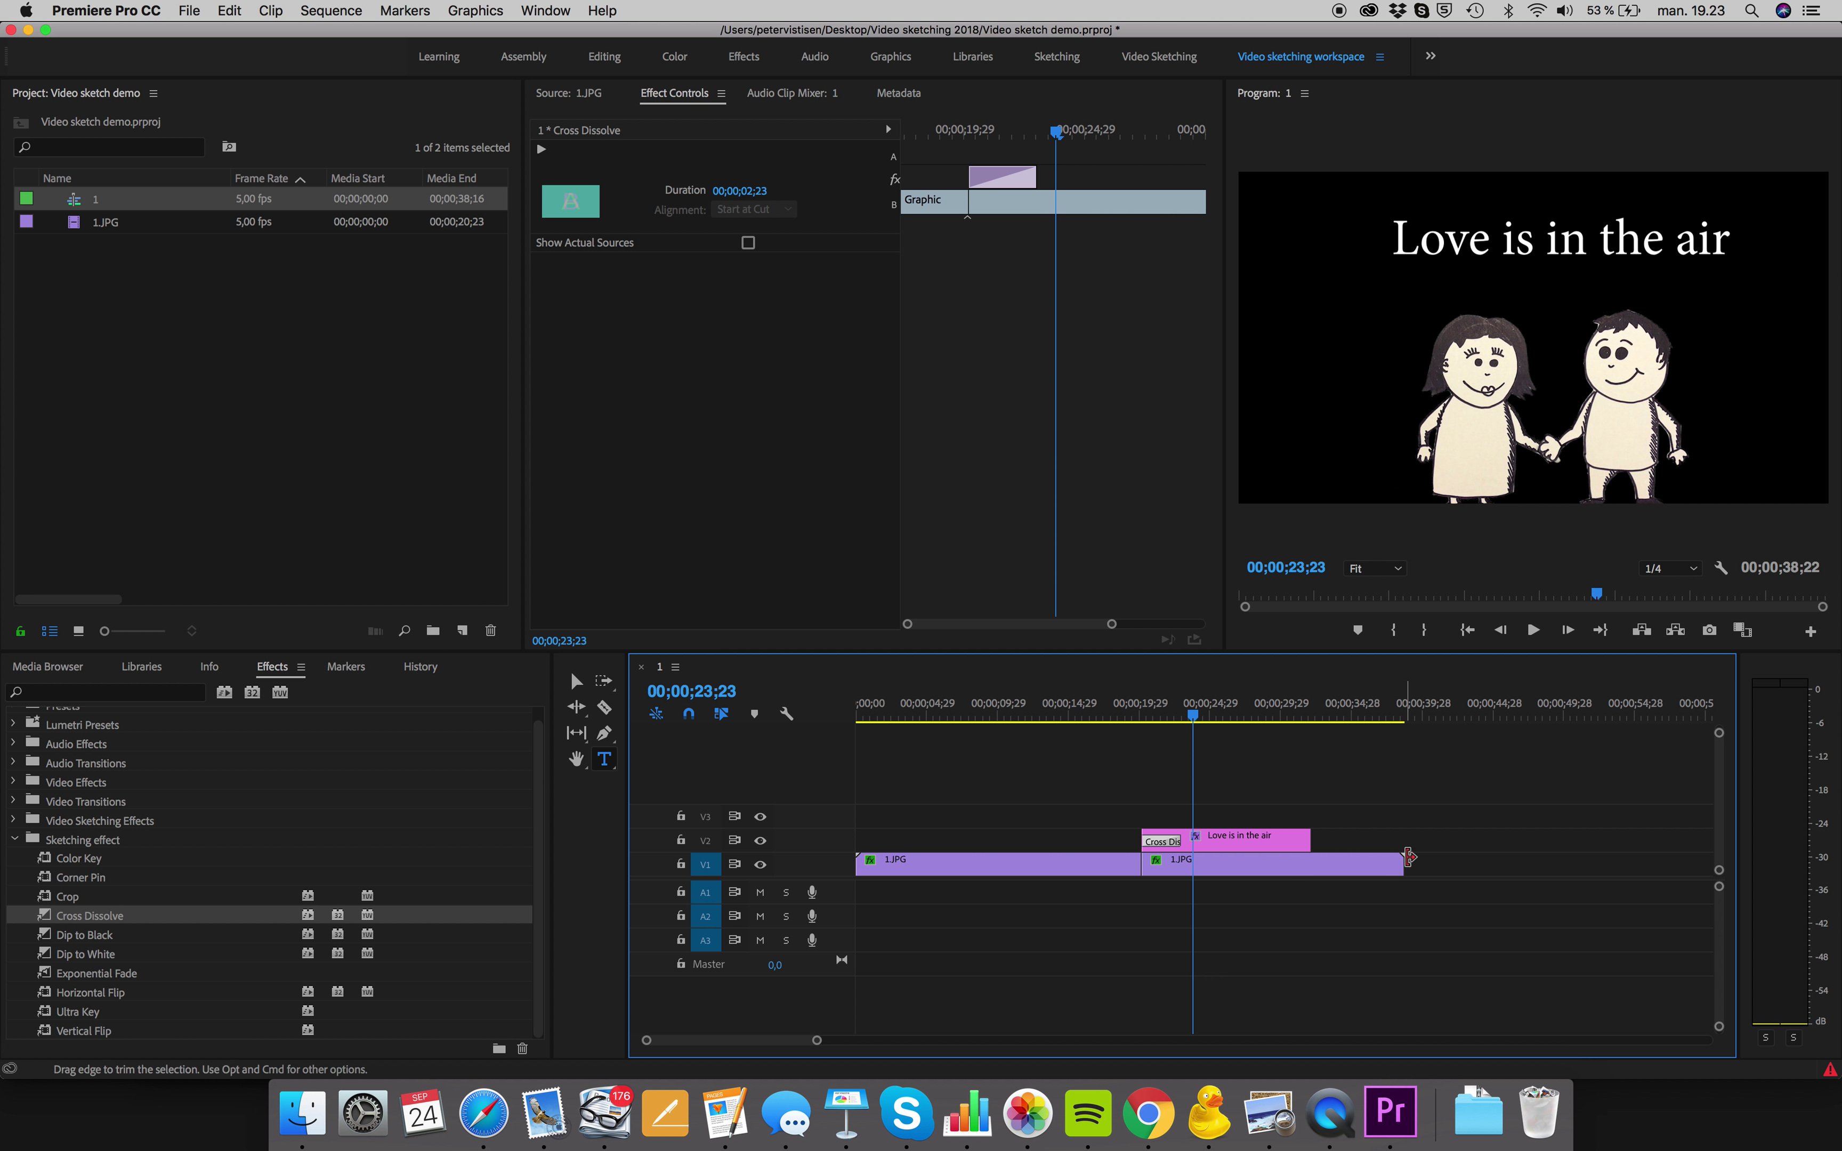
Step: Trim the held frame and title to end together at 00;00;29;11 and finish both with a Dip to Black of about 00;00;02;05
{"action": "left_click_drag", "start_coordinate": [1394, 864], "coordinate": [1270, 843]}
{"action": "left_click", "coordinate": [1292, 843]}
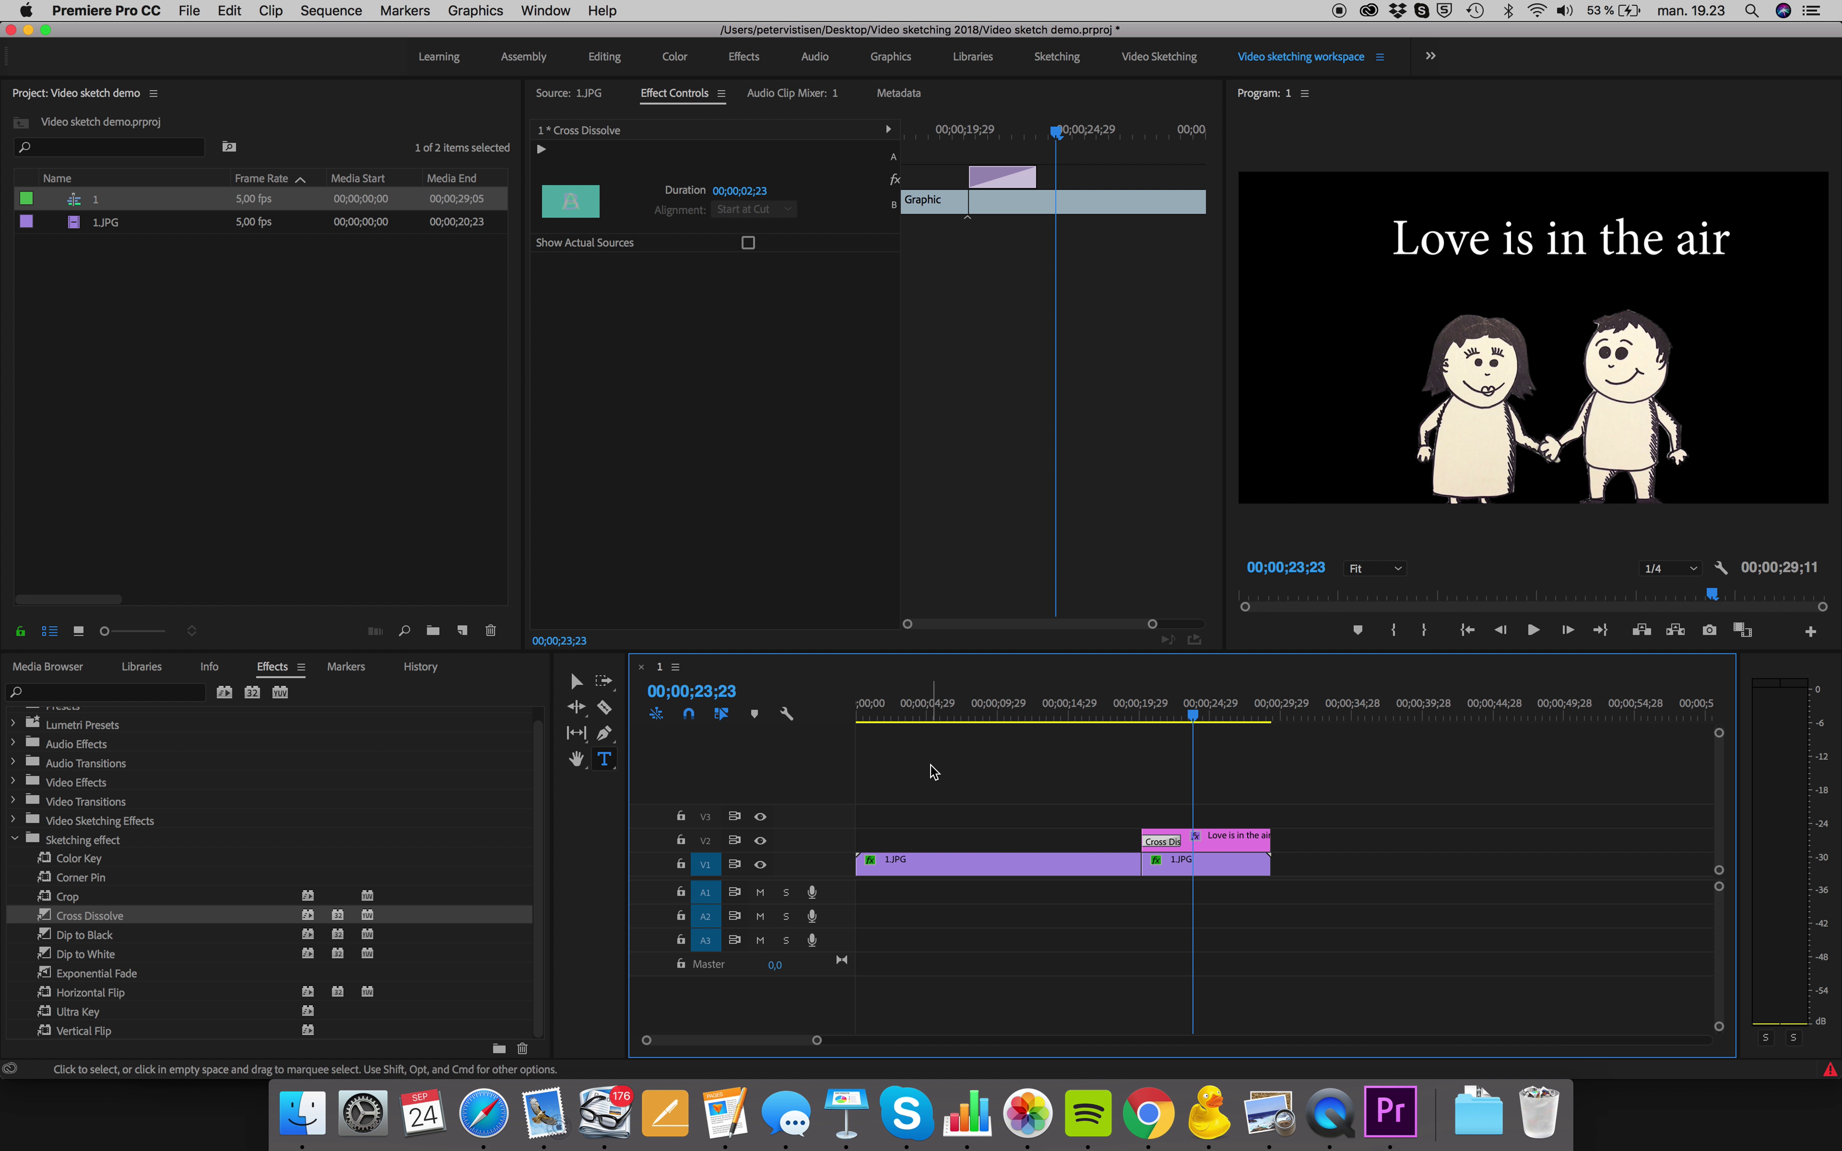
{"action": "left_click_drag", "start_coordinate": [53, 936], "coordinate": [1242, 842]}
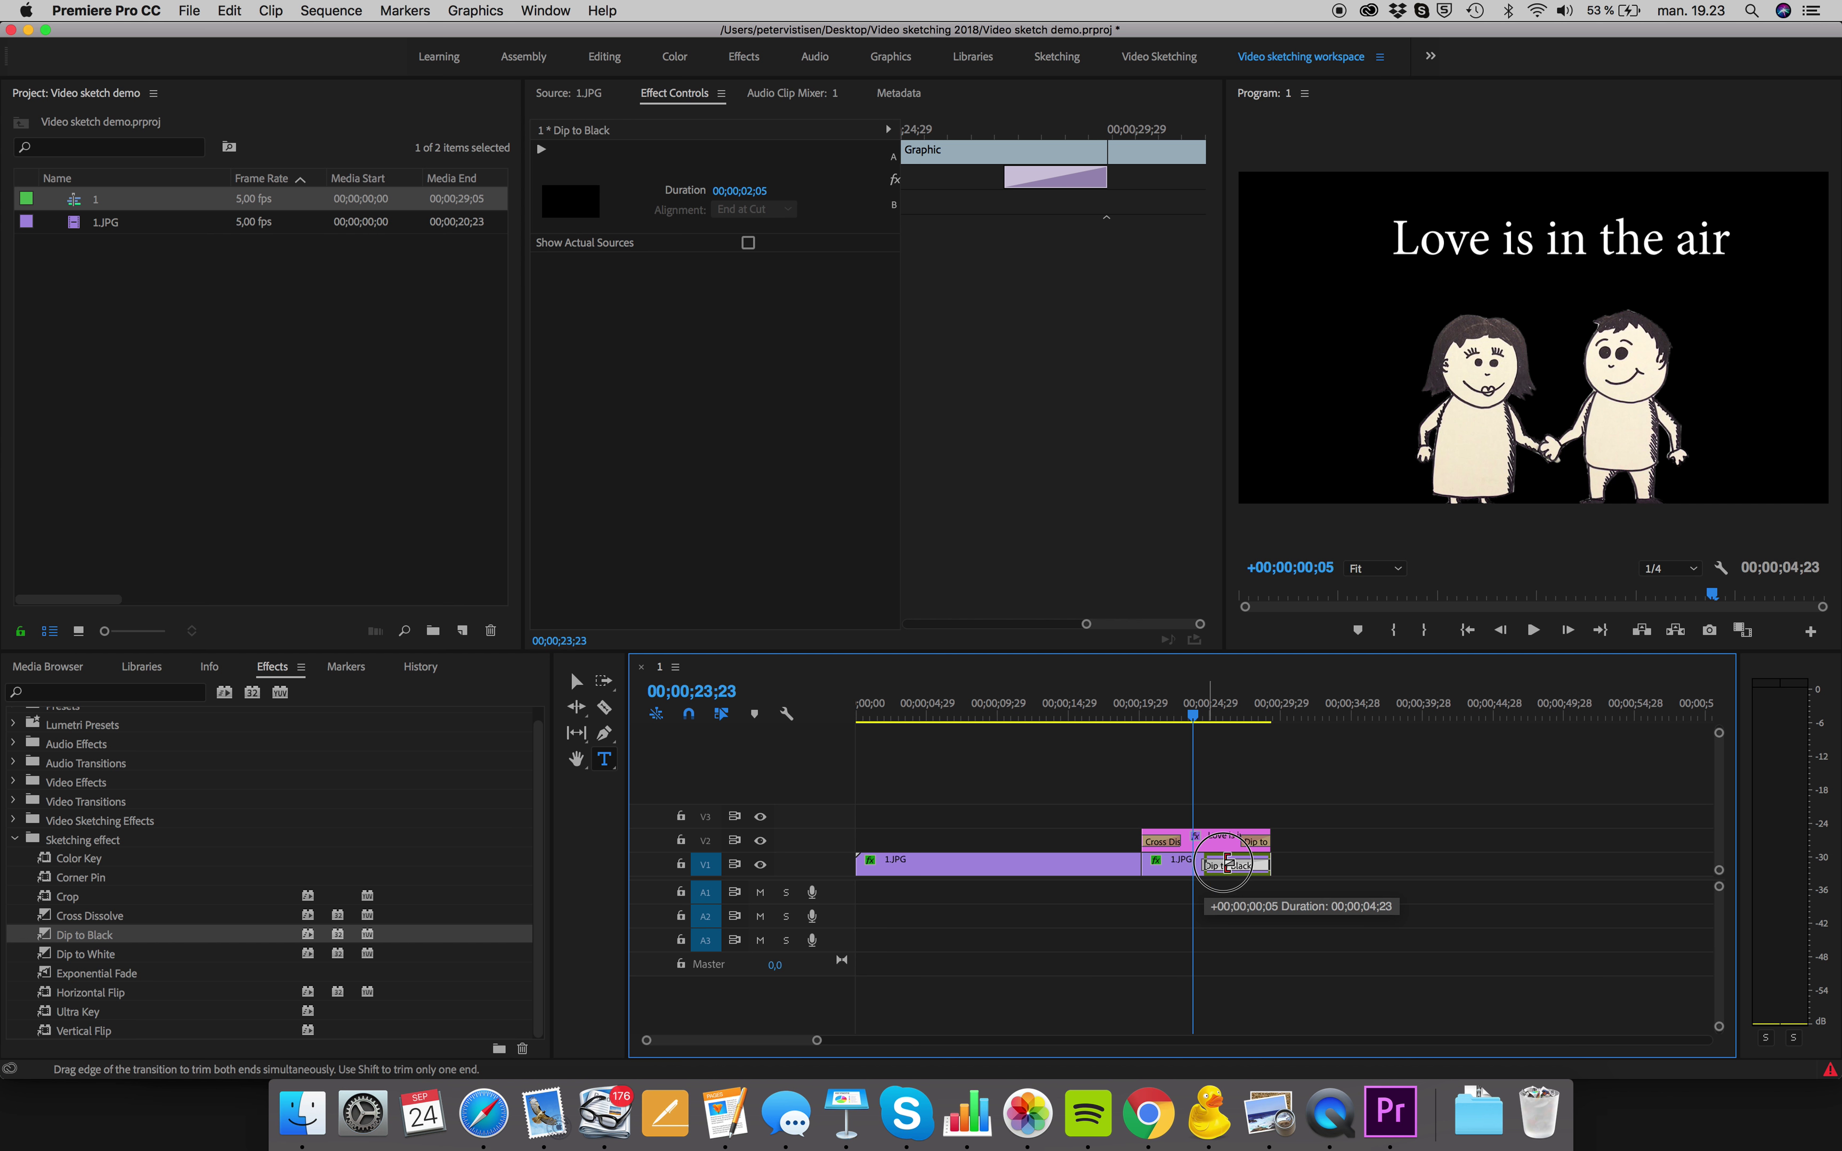
{"action": "left_click_drag", "start_coordinate": [1254, 842], "coordinate": [1234, 871]}
{"action": "key", "text": "space"}
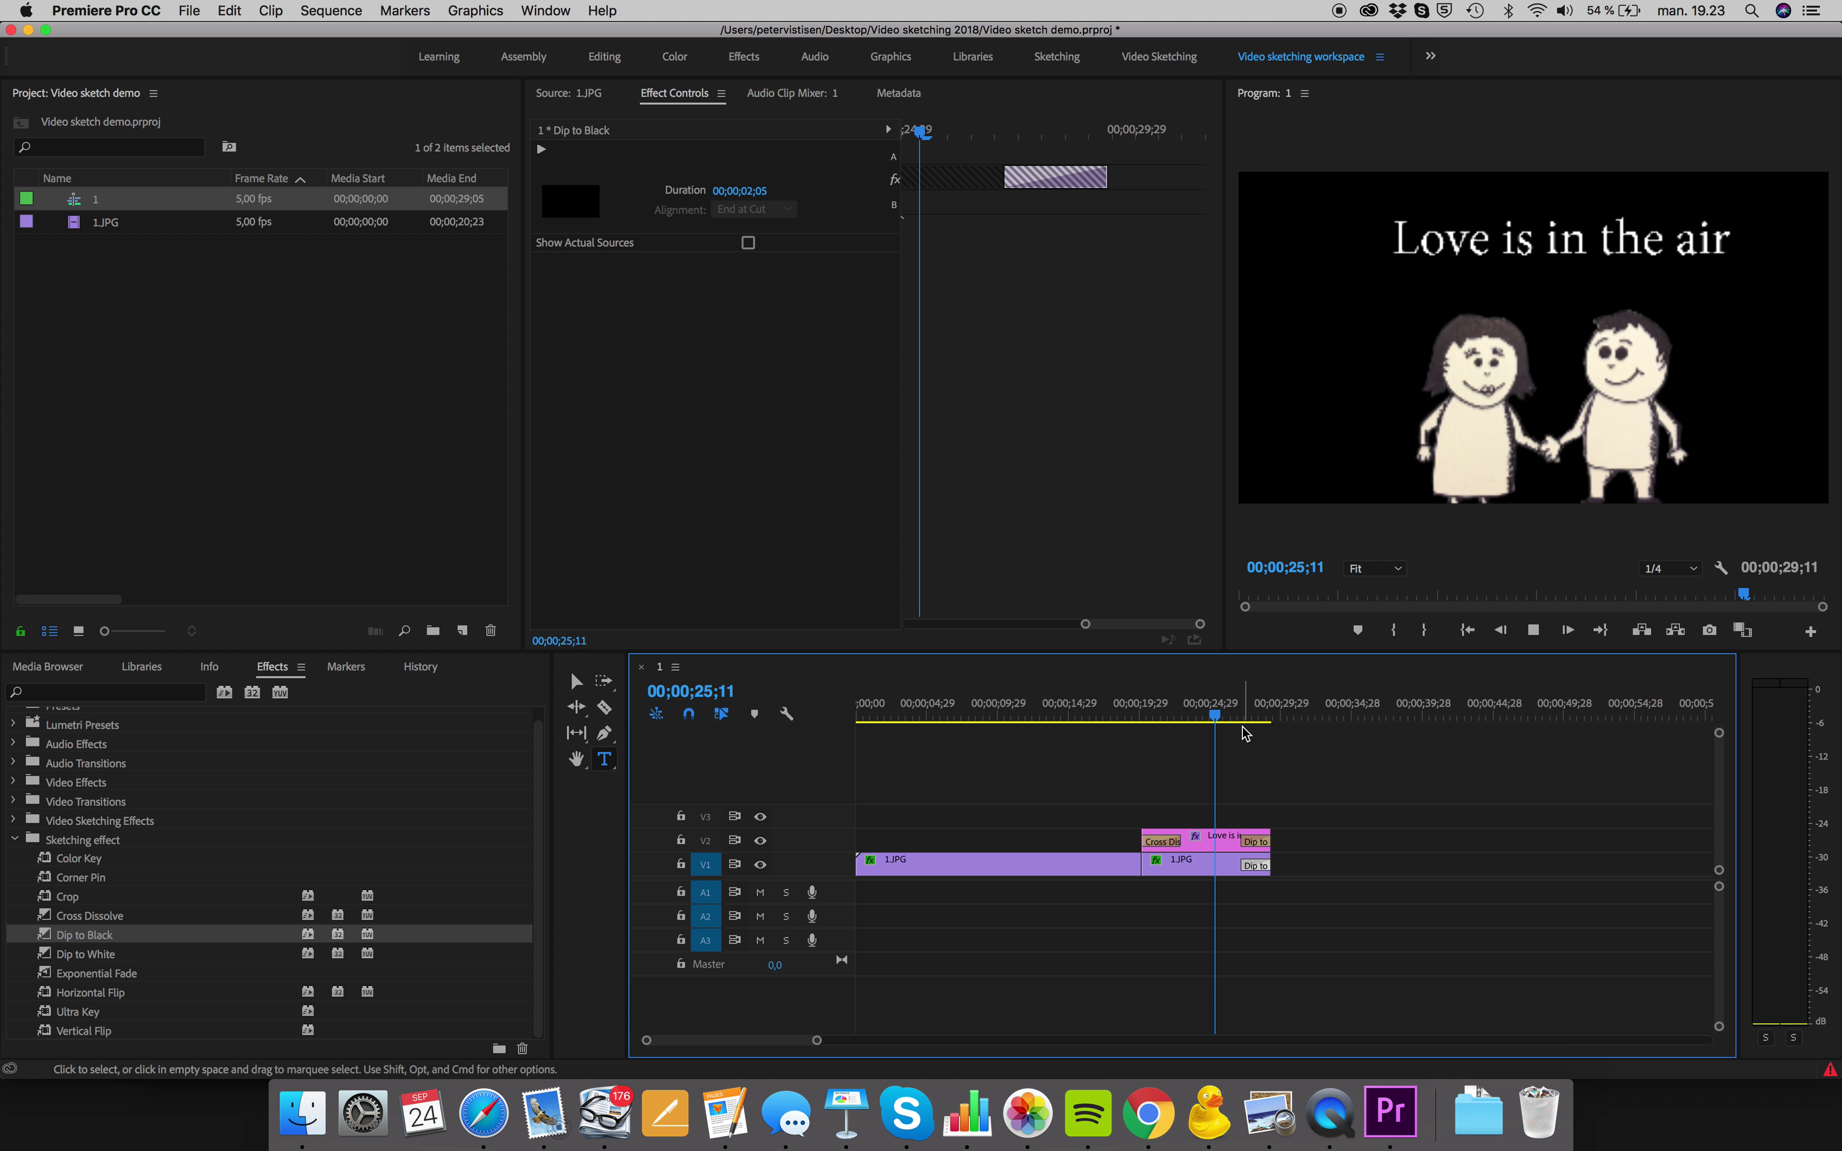
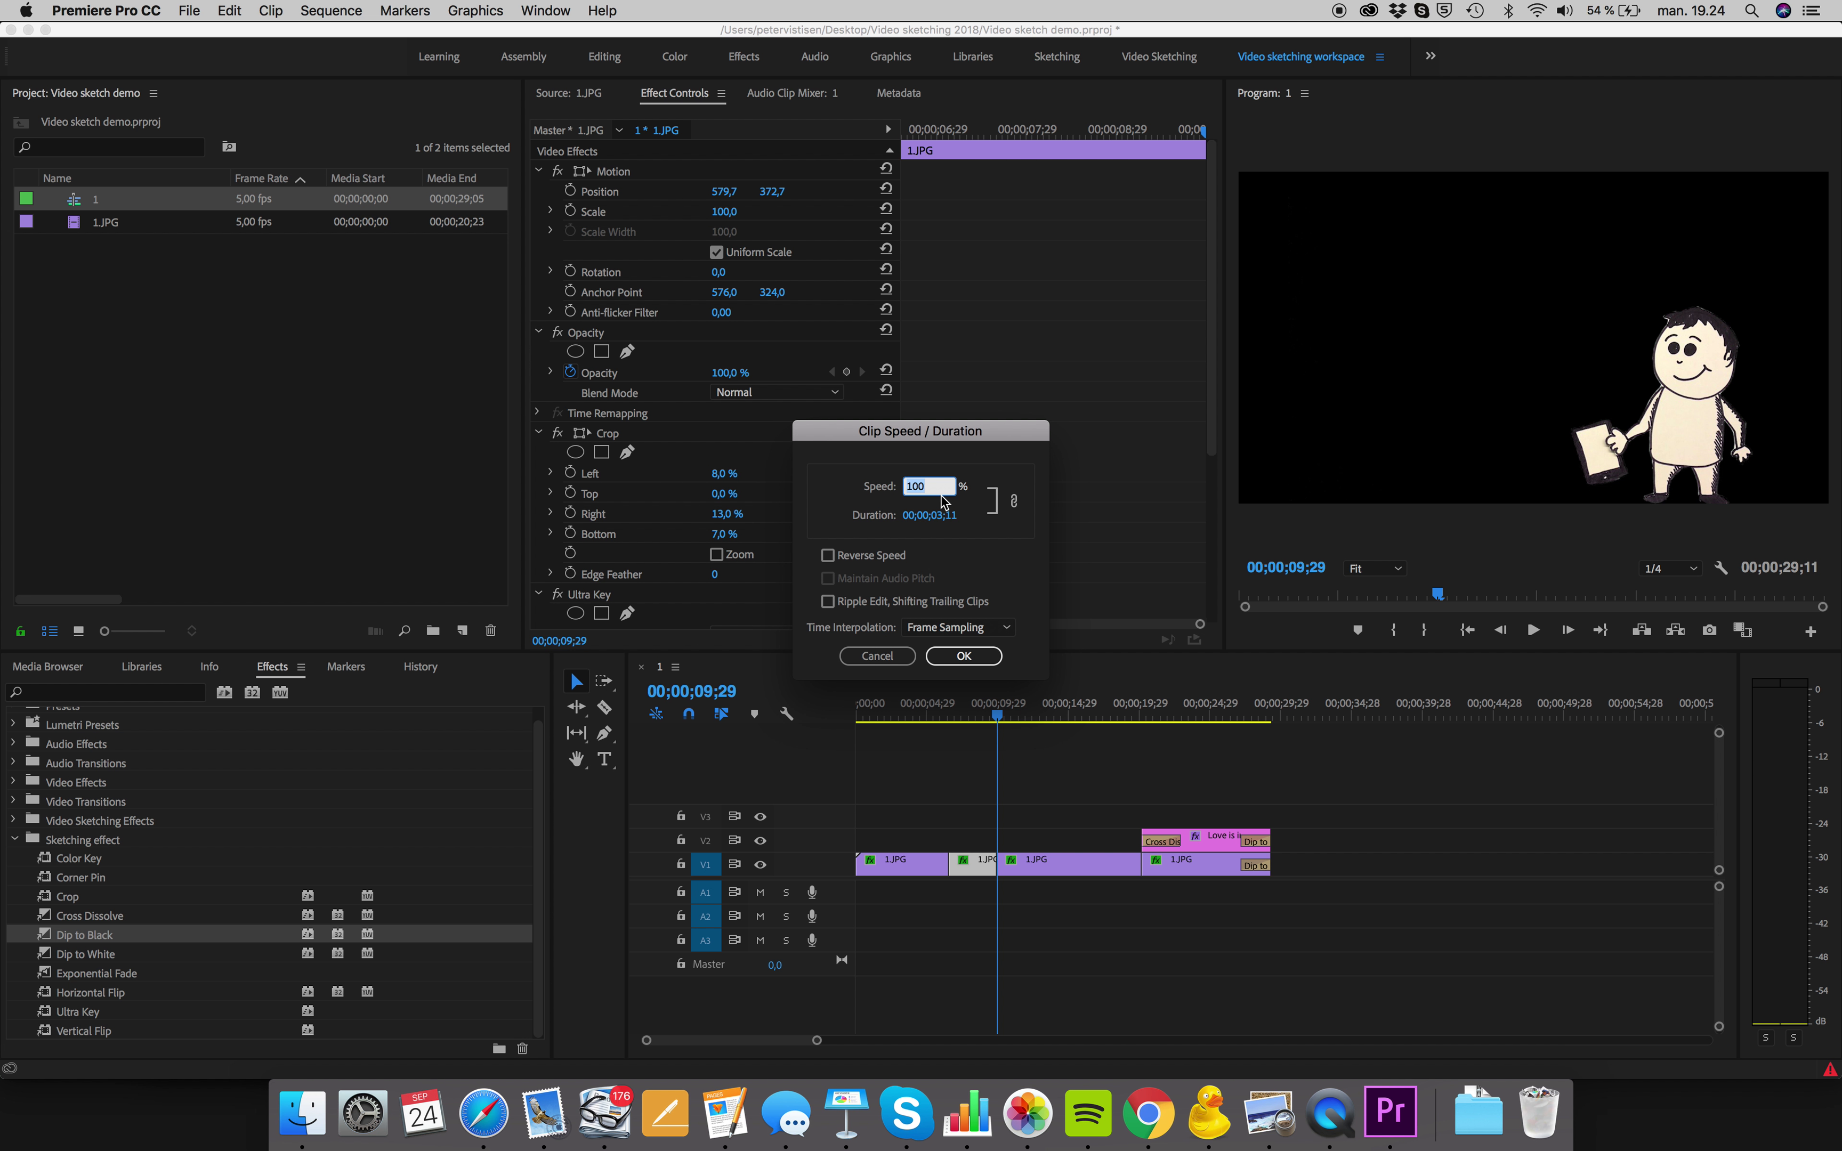
Step: Slow the short second segment to 50% speed with Ripple Edit, Shifting Trailing Clips enabled, and play it back
{"action": "type", "text": "50"}
{"action": "left_click", "coordinate": [896, 656]}
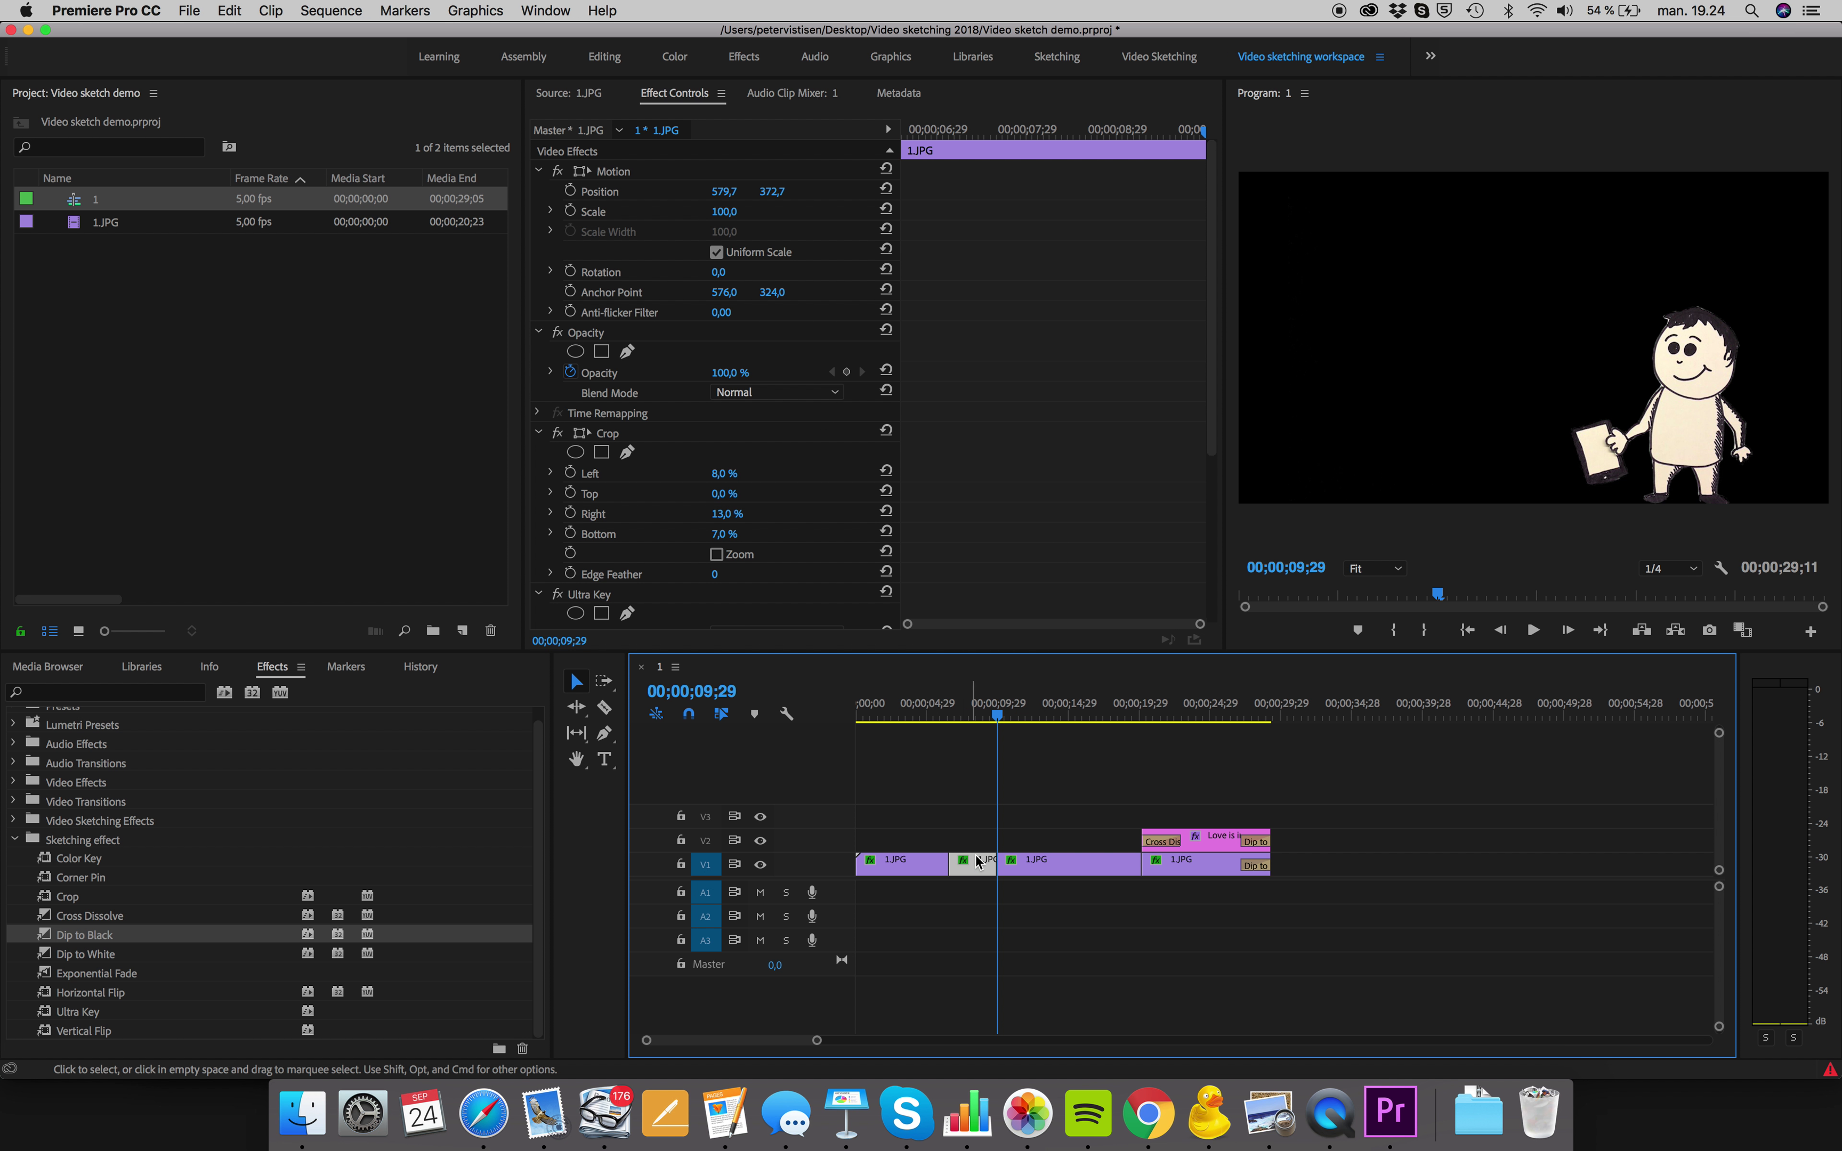
{"action": "right_click", "coordinate": [986, 871]}
{"action": "left_click", "coordinate": [1035, 586]}
{"action": "type", "text": "50"}
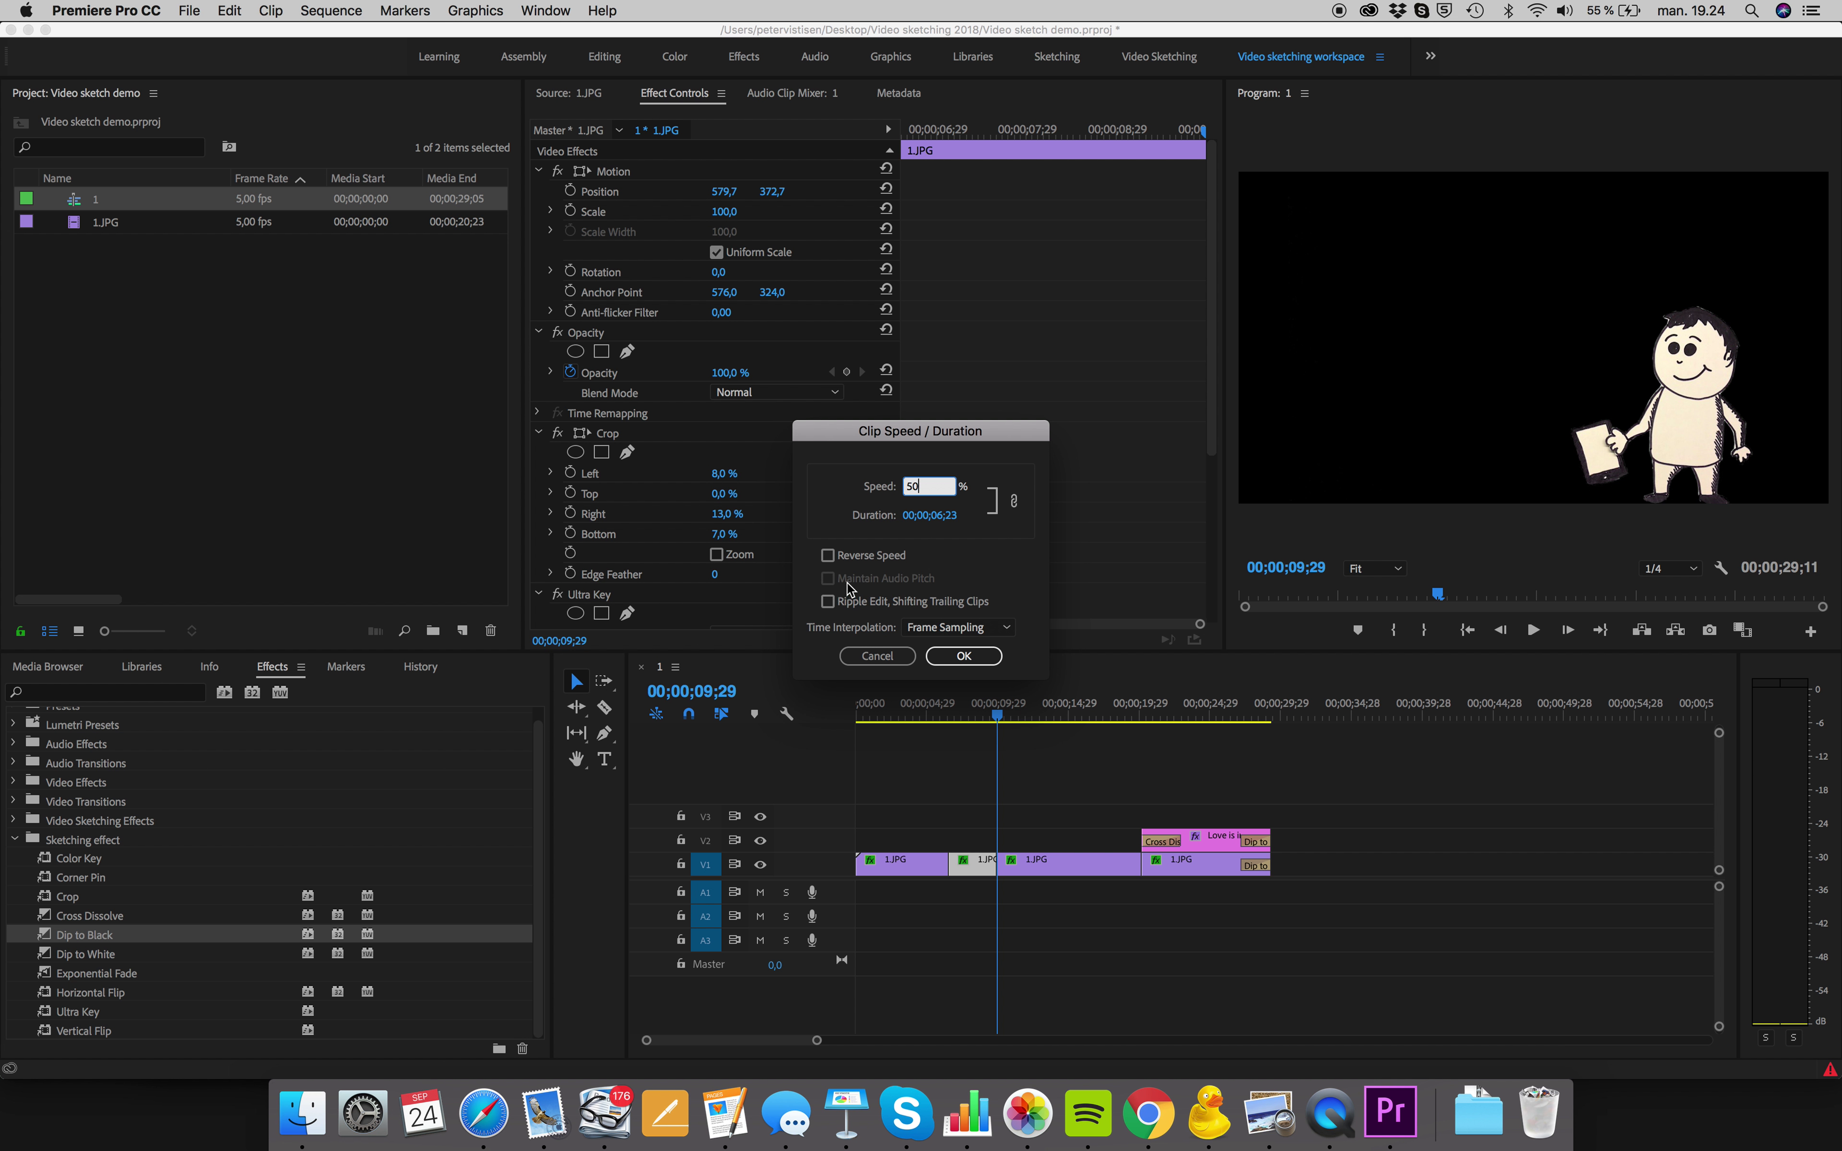
{"action": "left_click", "coordinate": [828, 601]}
{"action": "left_click", "coordinate": [964, 658]}
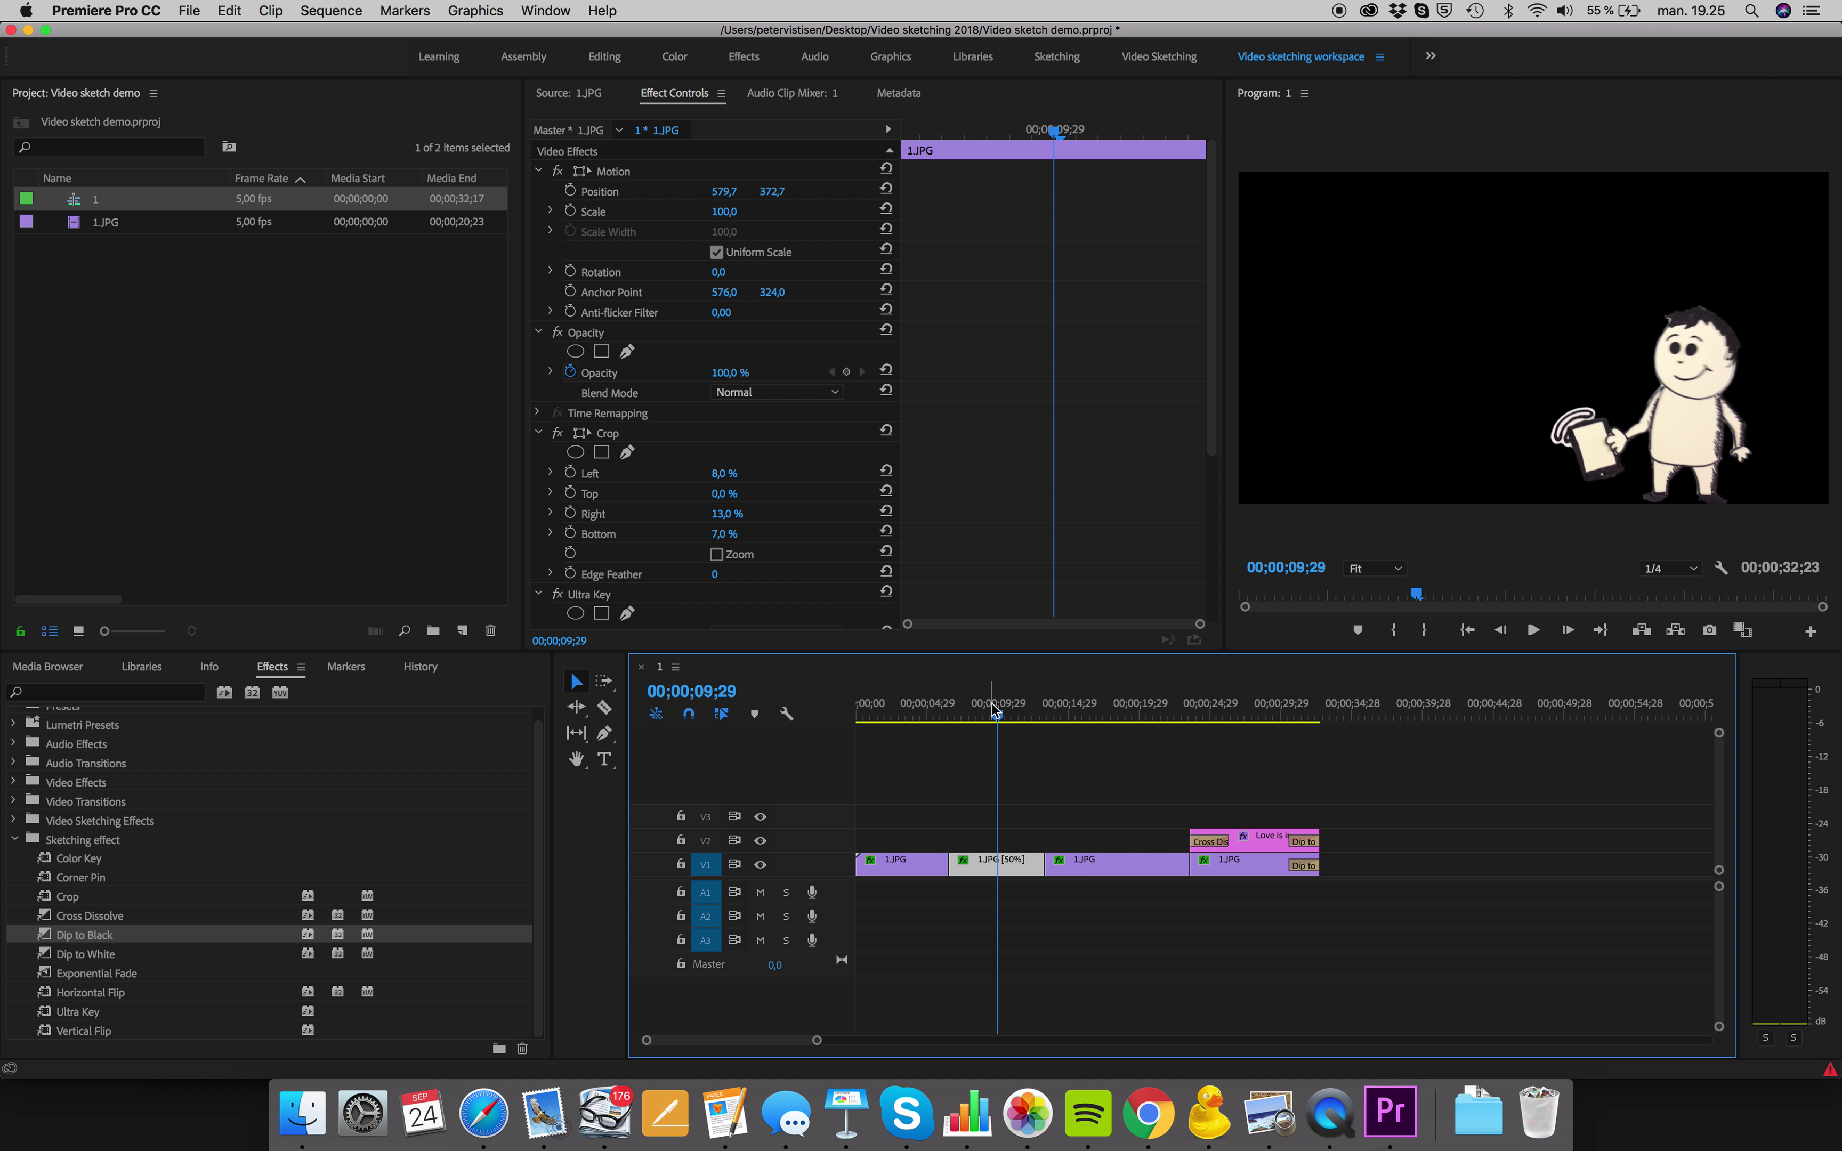
{"action": "left_click_drag", "start_coordinate": [996, 710], "coordinate": [937, 711]}
{"action": "key", "text": "space"}
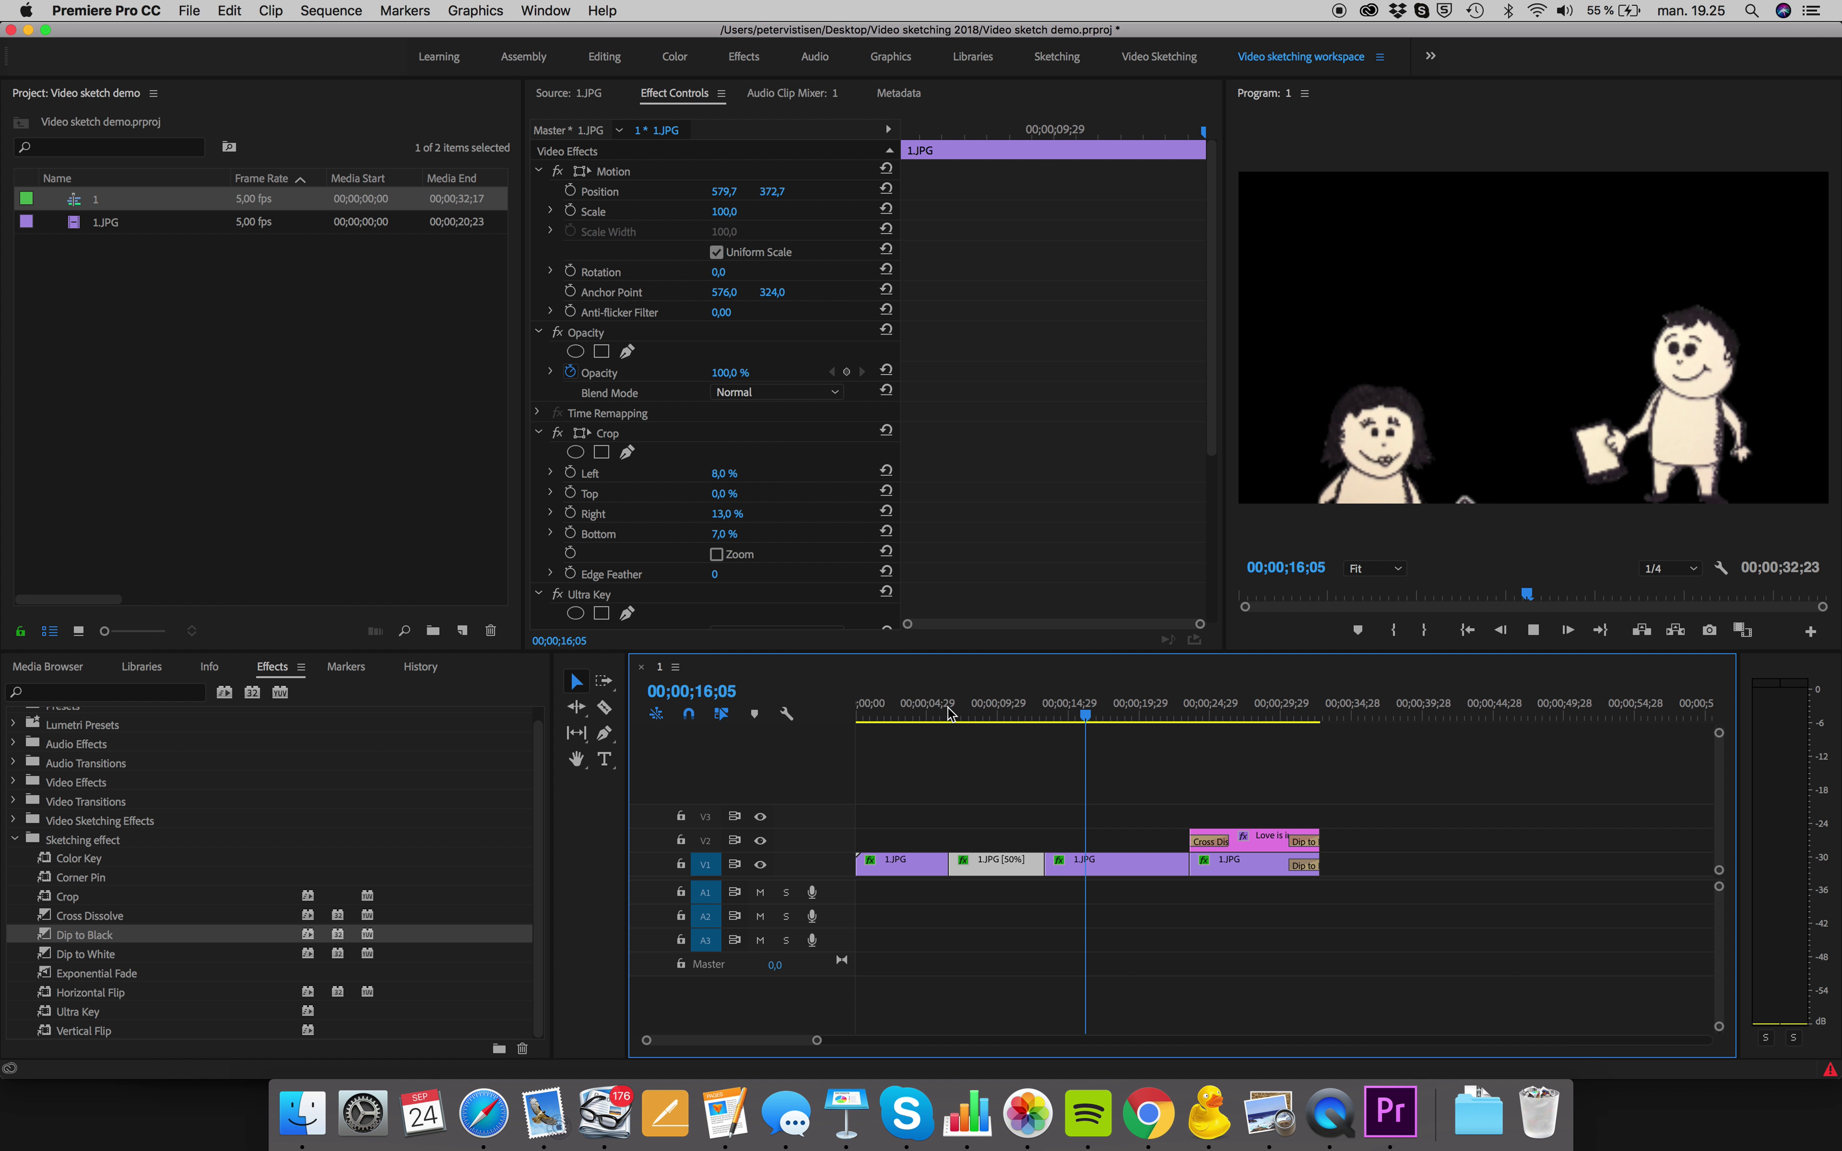
{"action": "key", "text": "space"}
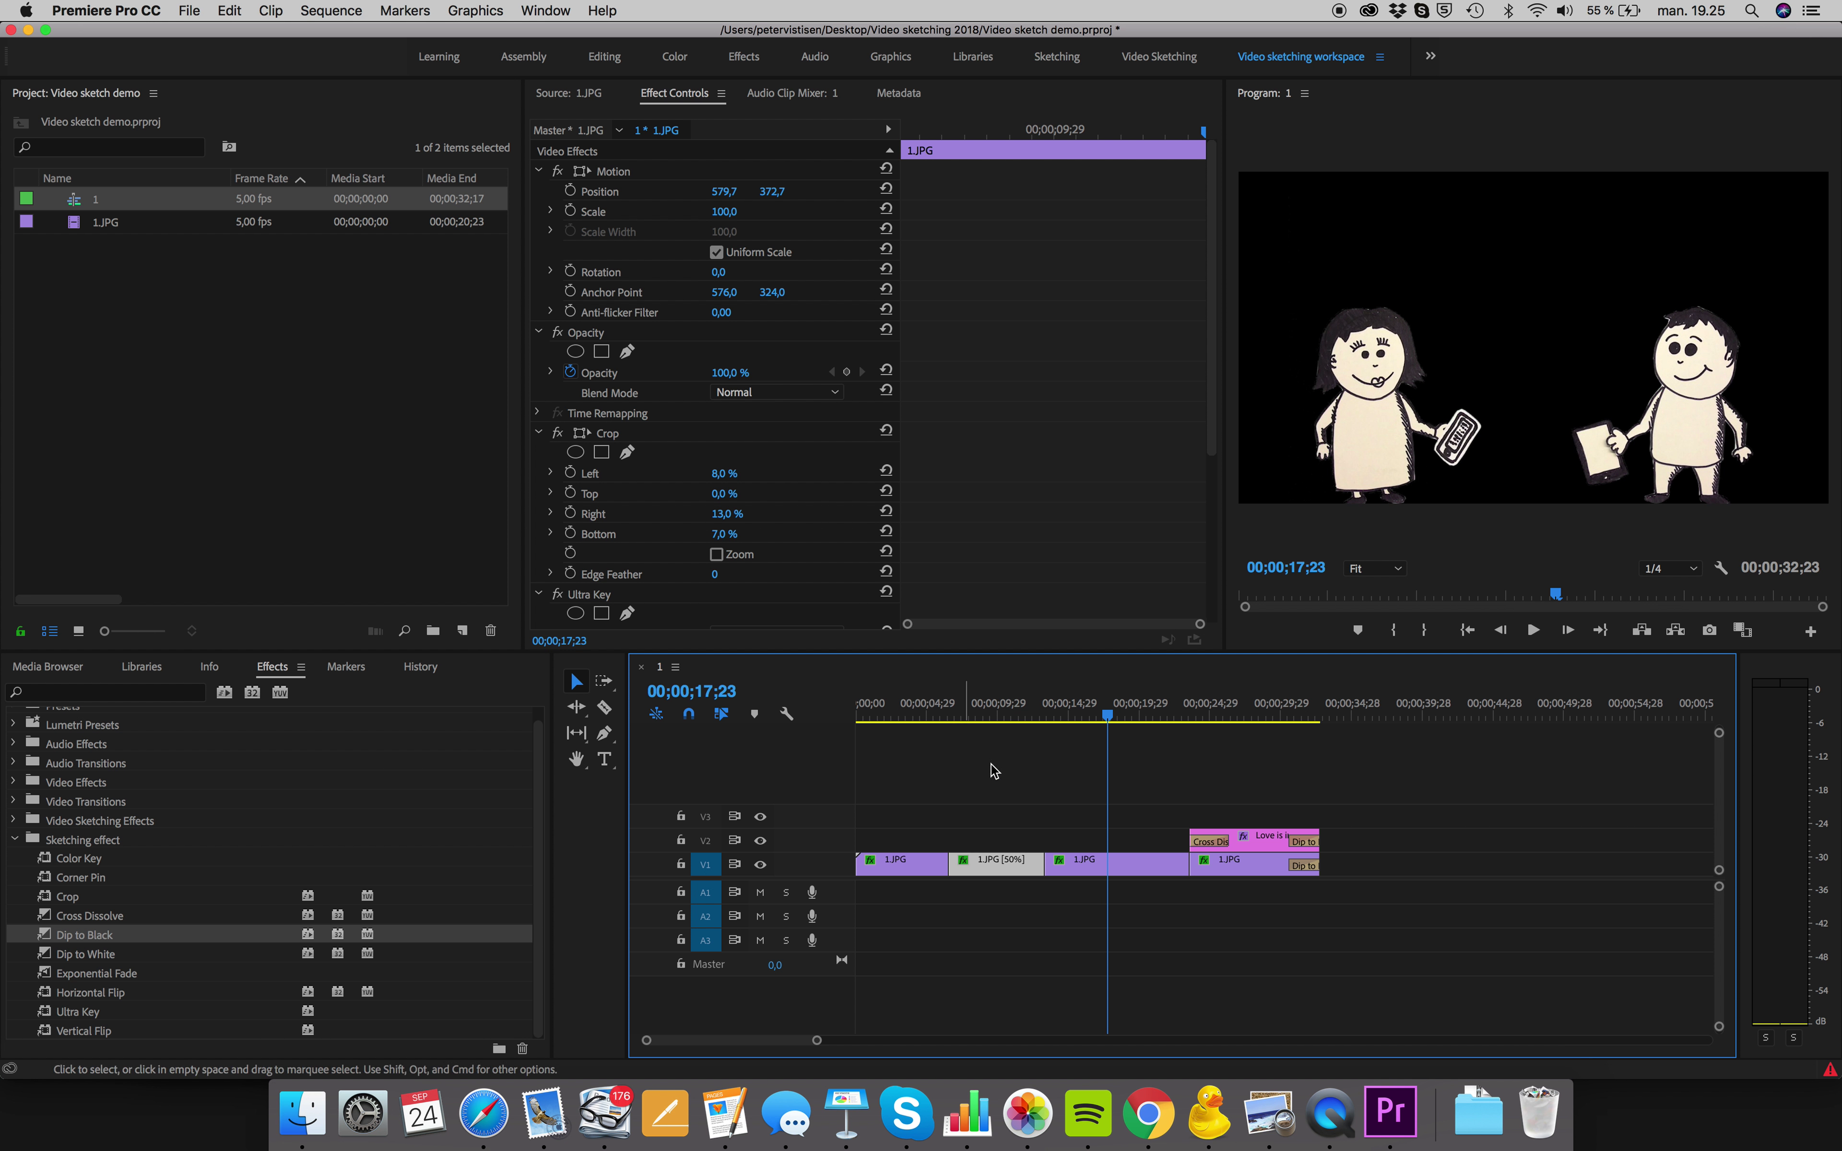
Step: Speed up the third segment to 150% with trailing clips rippled, and play it back
{"action": "right_click", "coordinate": [1157, 864]}
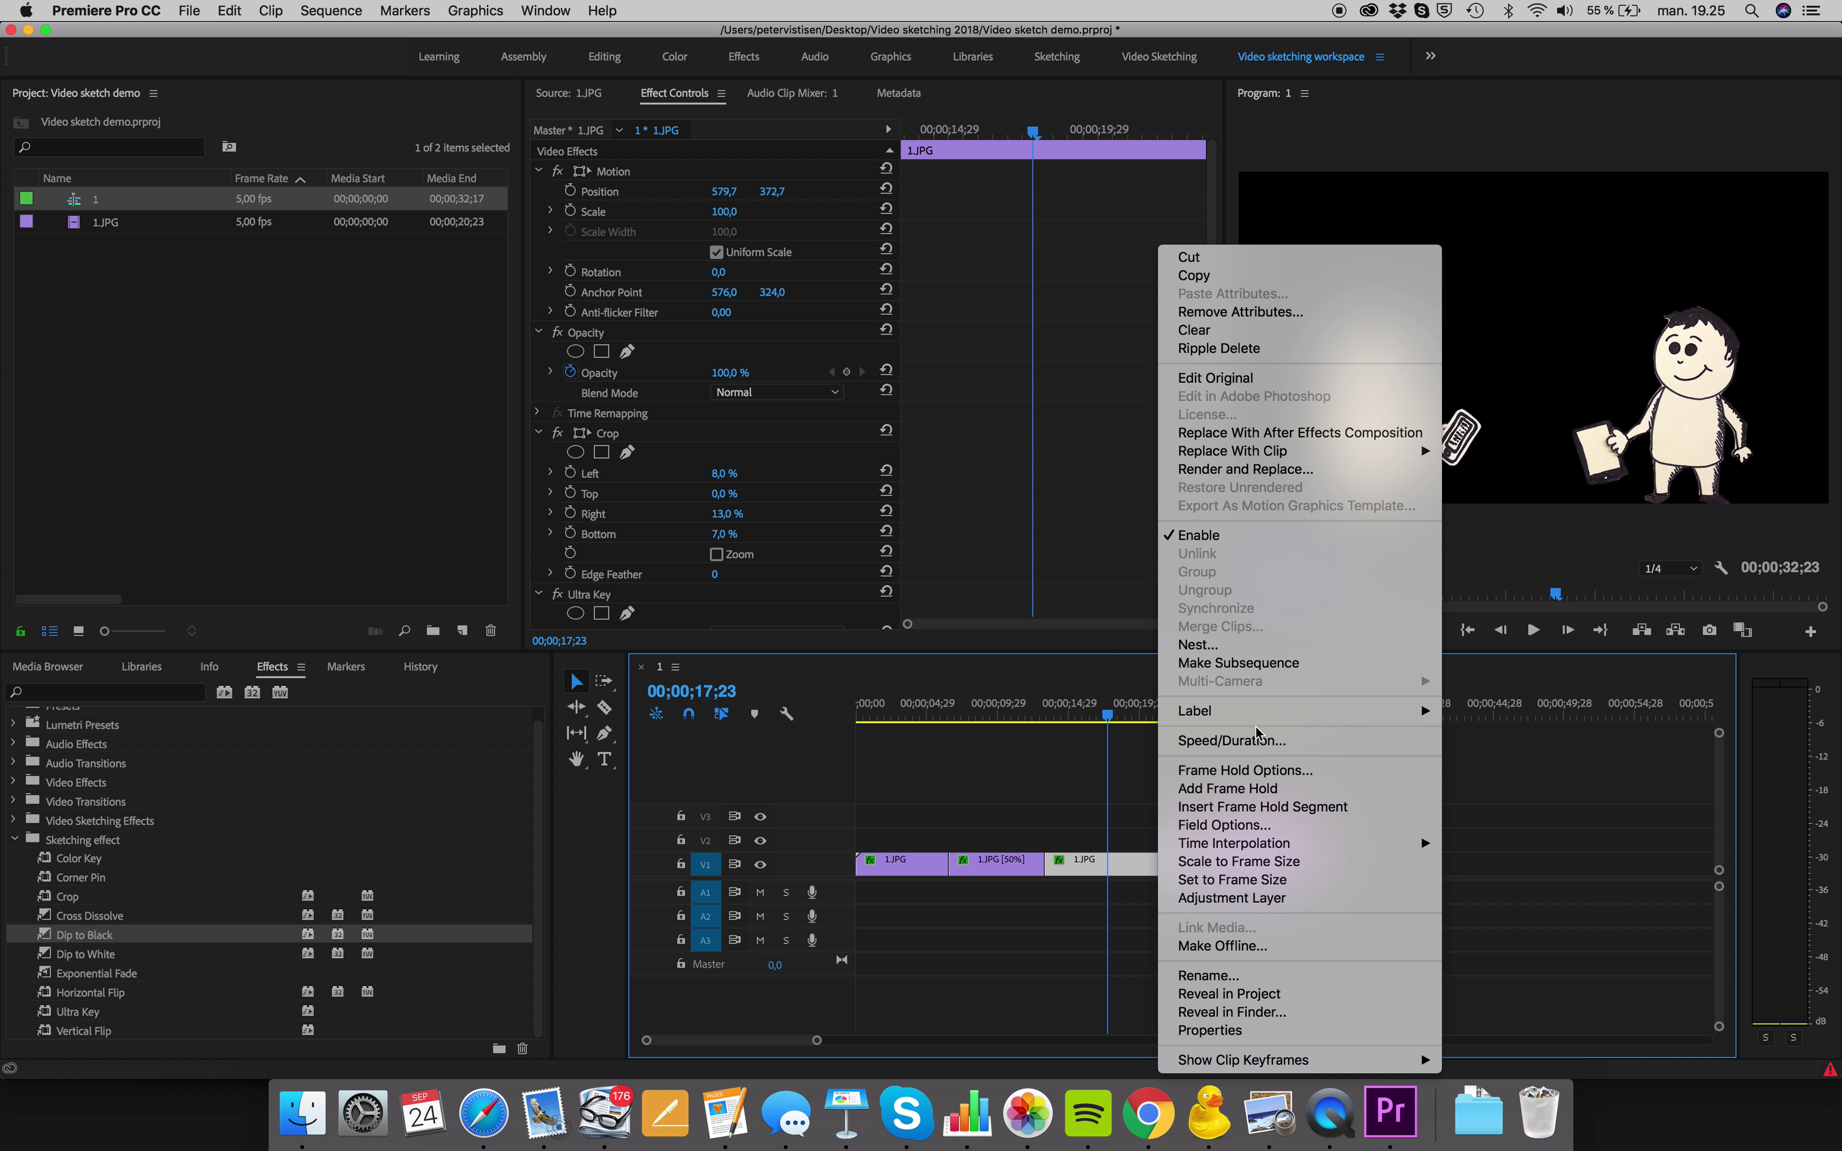
{"action": "left_click", "coordinate": [1257, 737]}
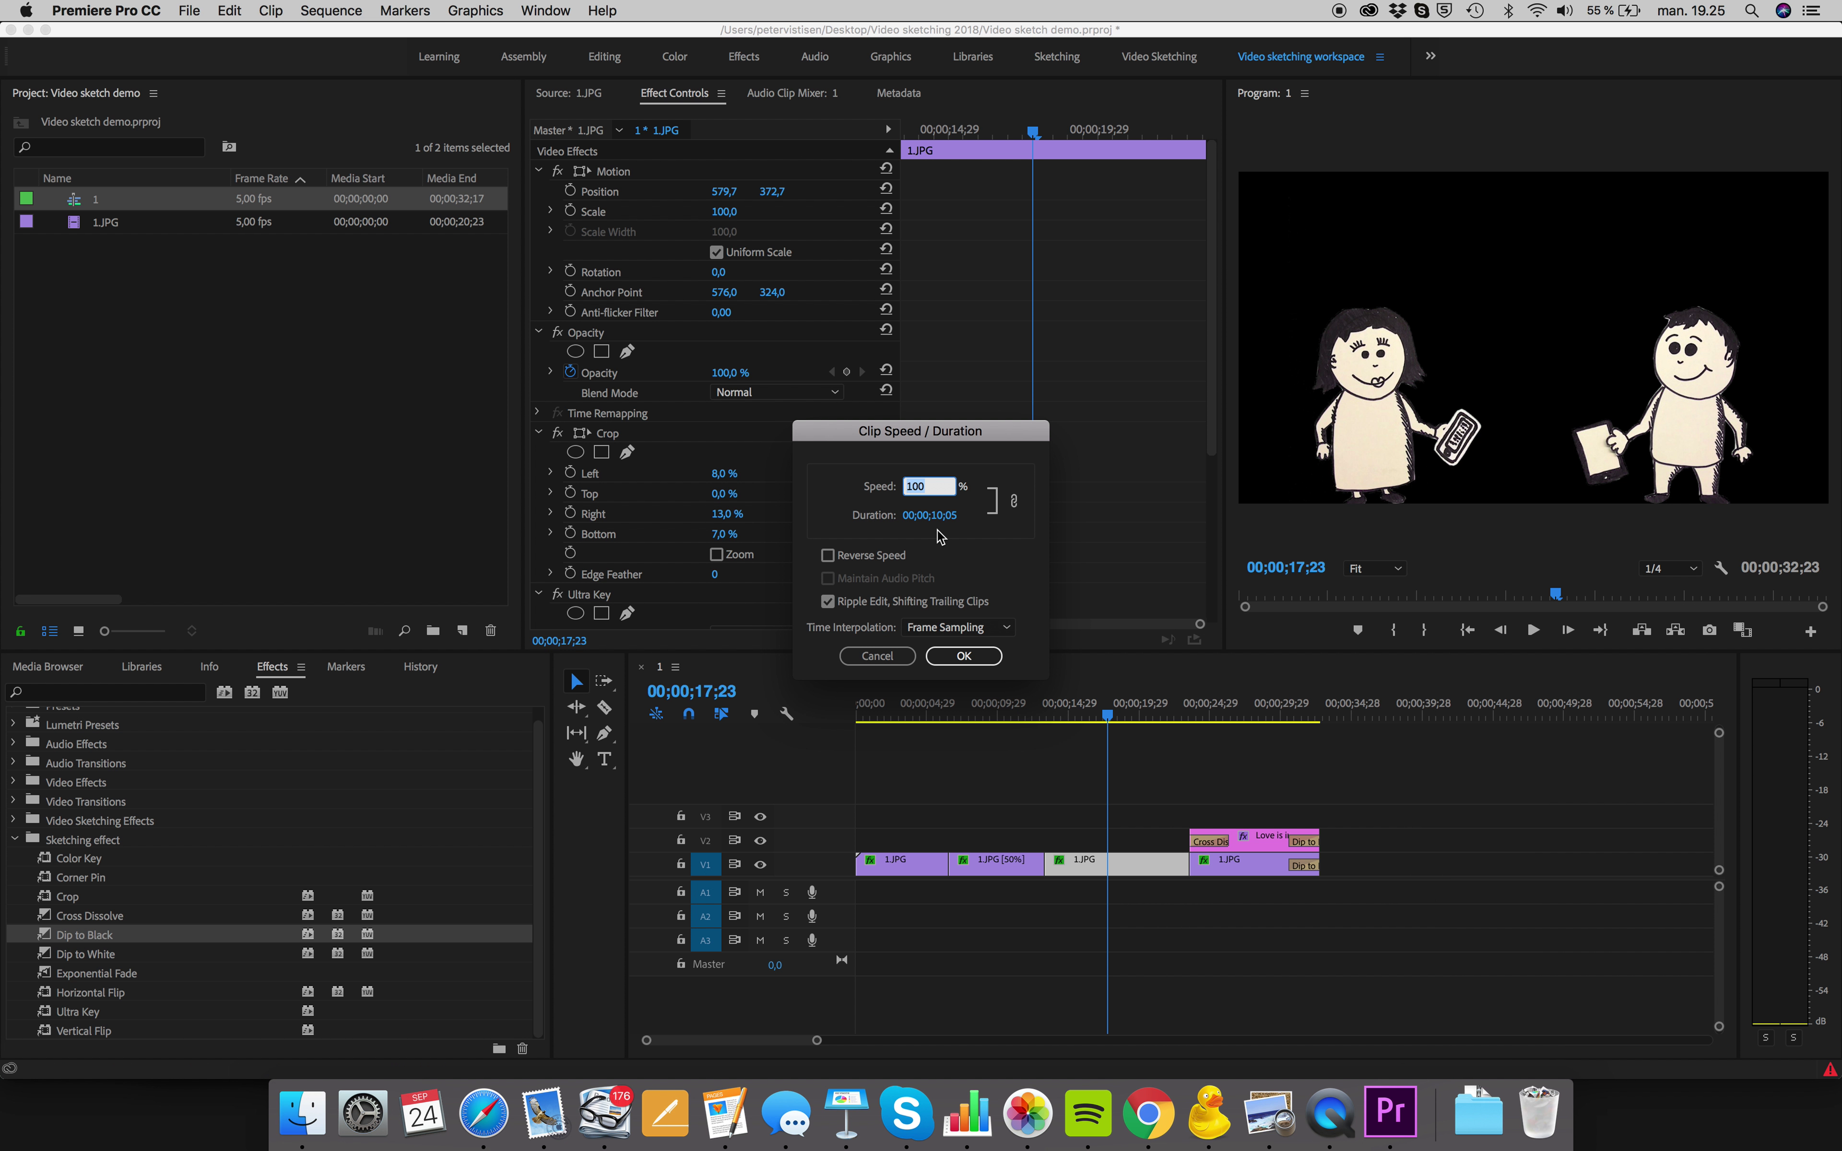
{"action": "type", "text": "150"}
{"action": "left_click", "coordinate": [962, 656]}
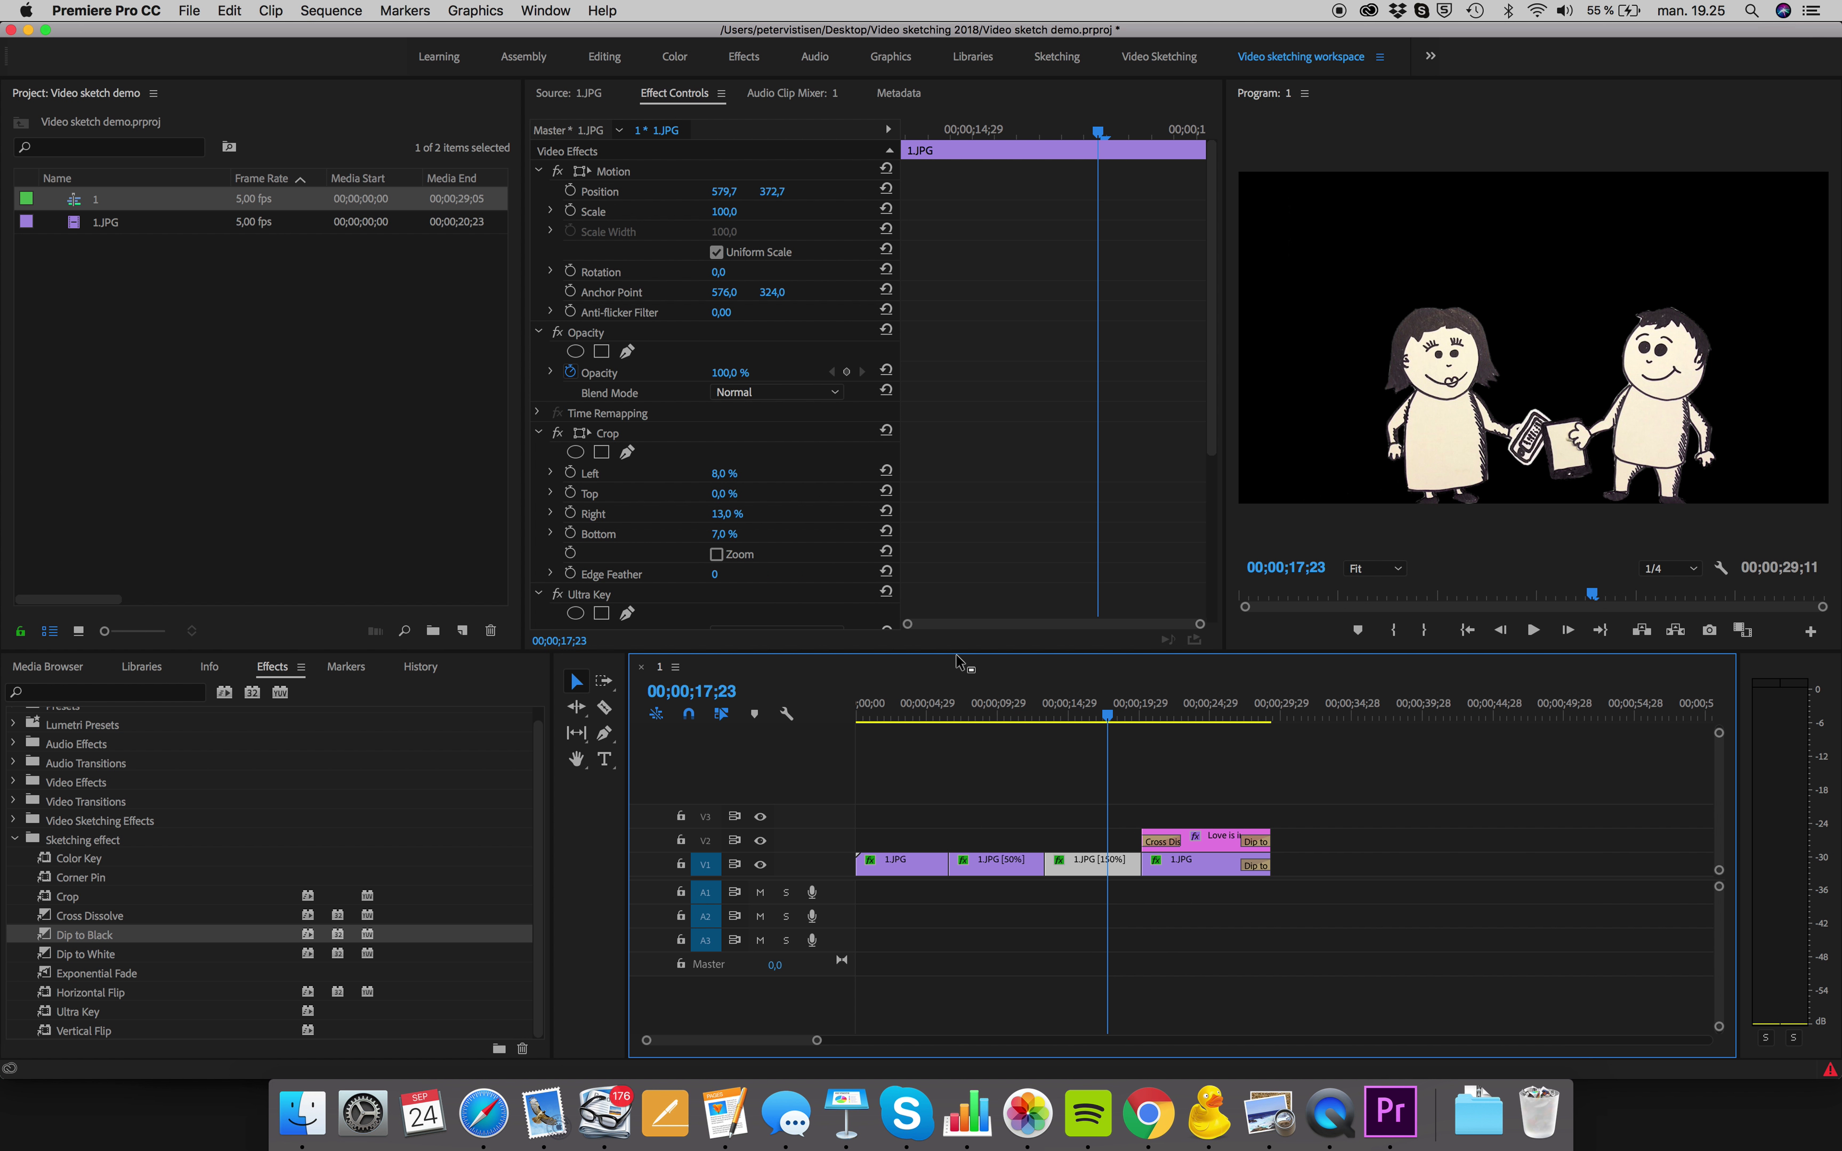
{"action": "left_click_drag", "start_coordinate": [1108, 732], "coordinate": [1041, 727]}
{"action": "key", "text": "space"}
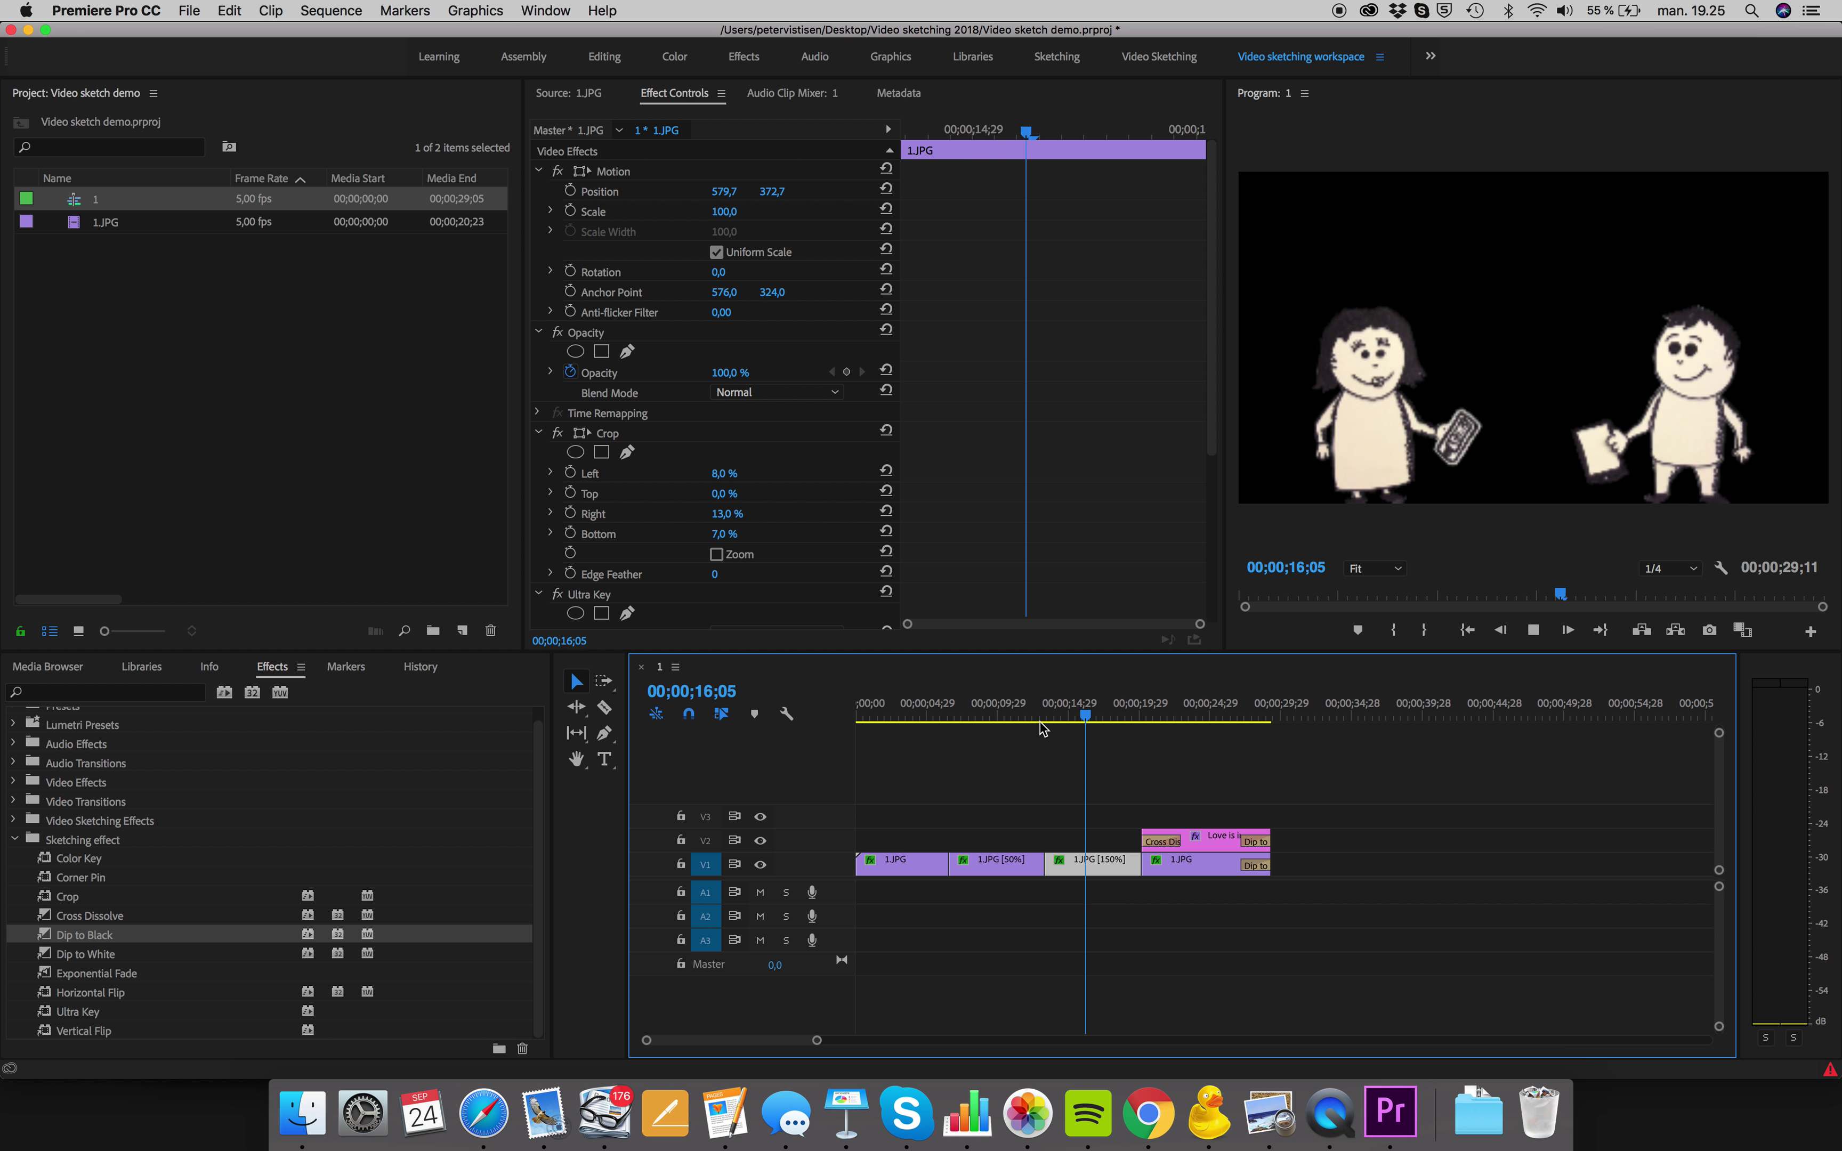
{"action": "key", "text": "space"}
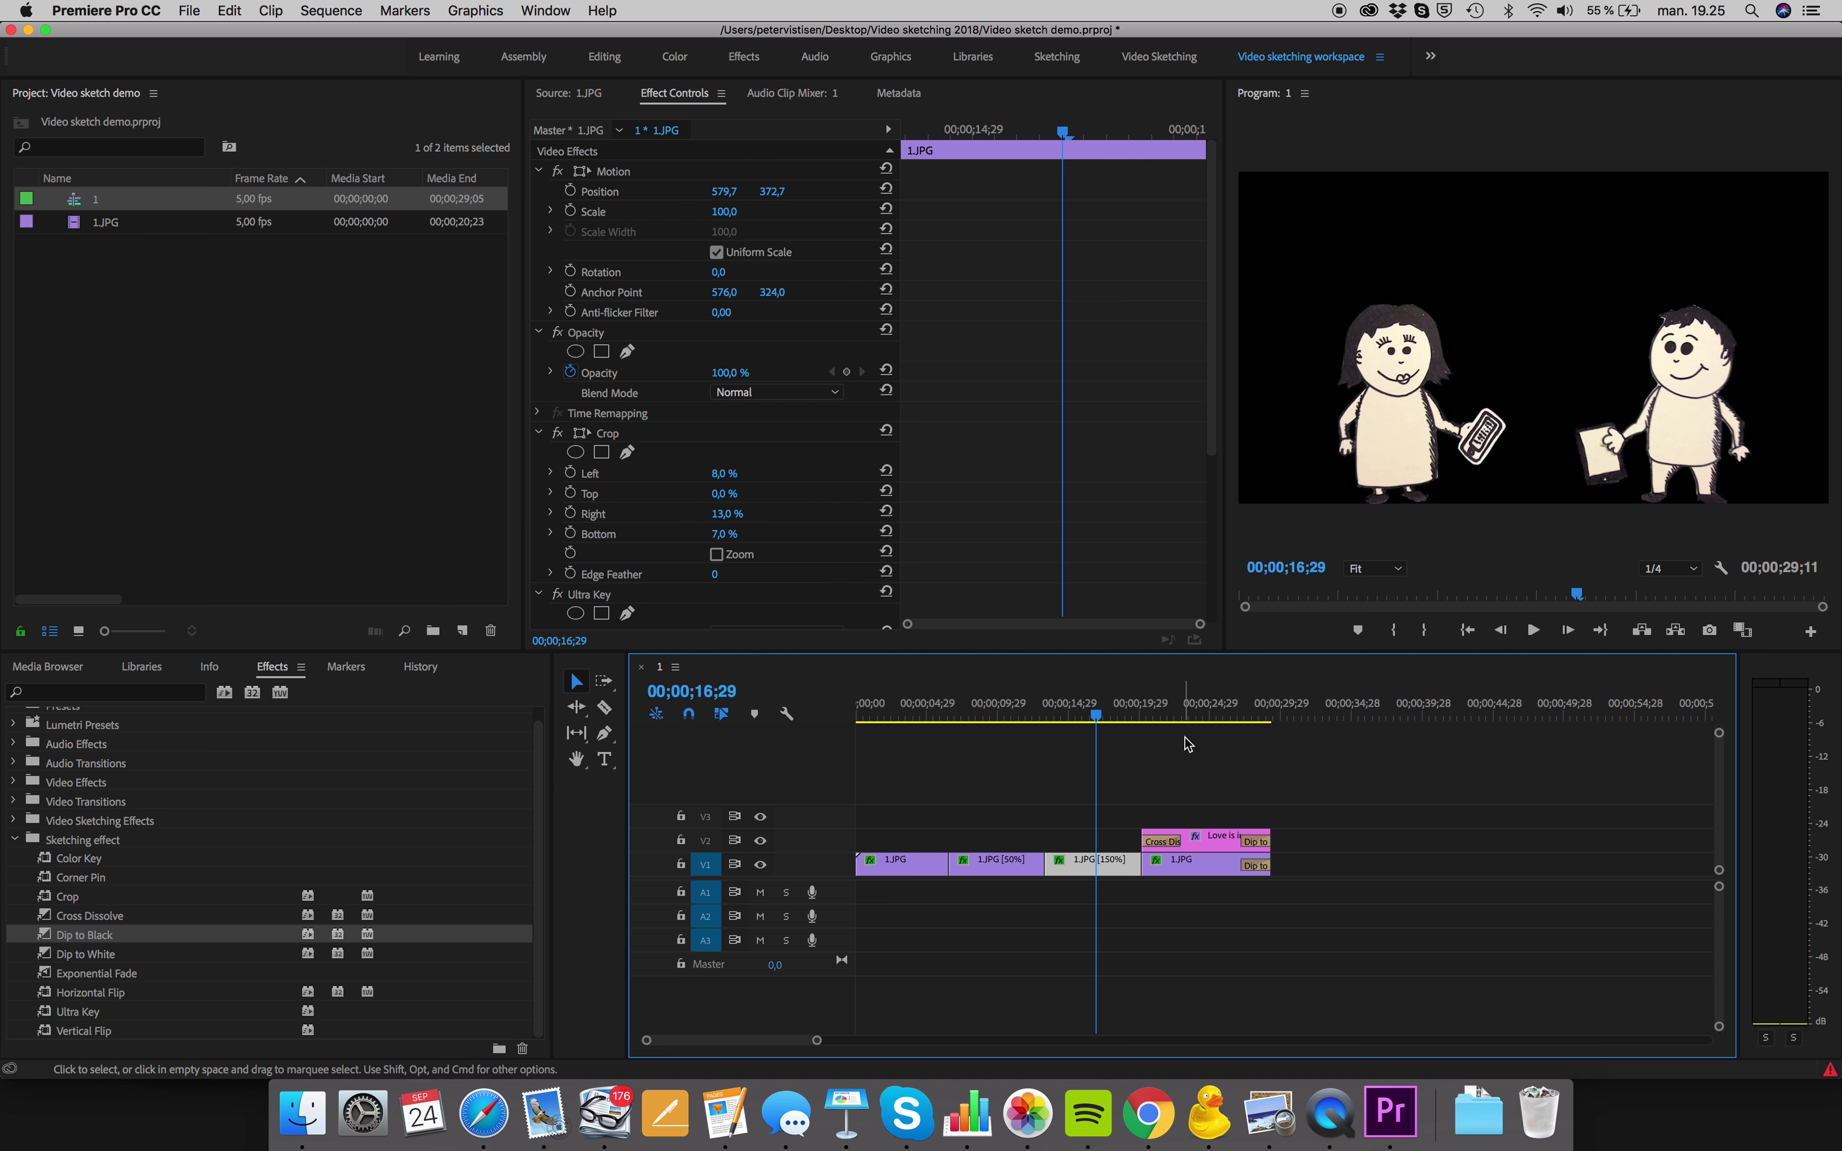
Step: Review the frame hold commands for the final held clip and scrub through the sequence from its beginning
{"action": "left_click_drag", "start_coordinate": [1111, 717], "coordinate": [1164, 720]}
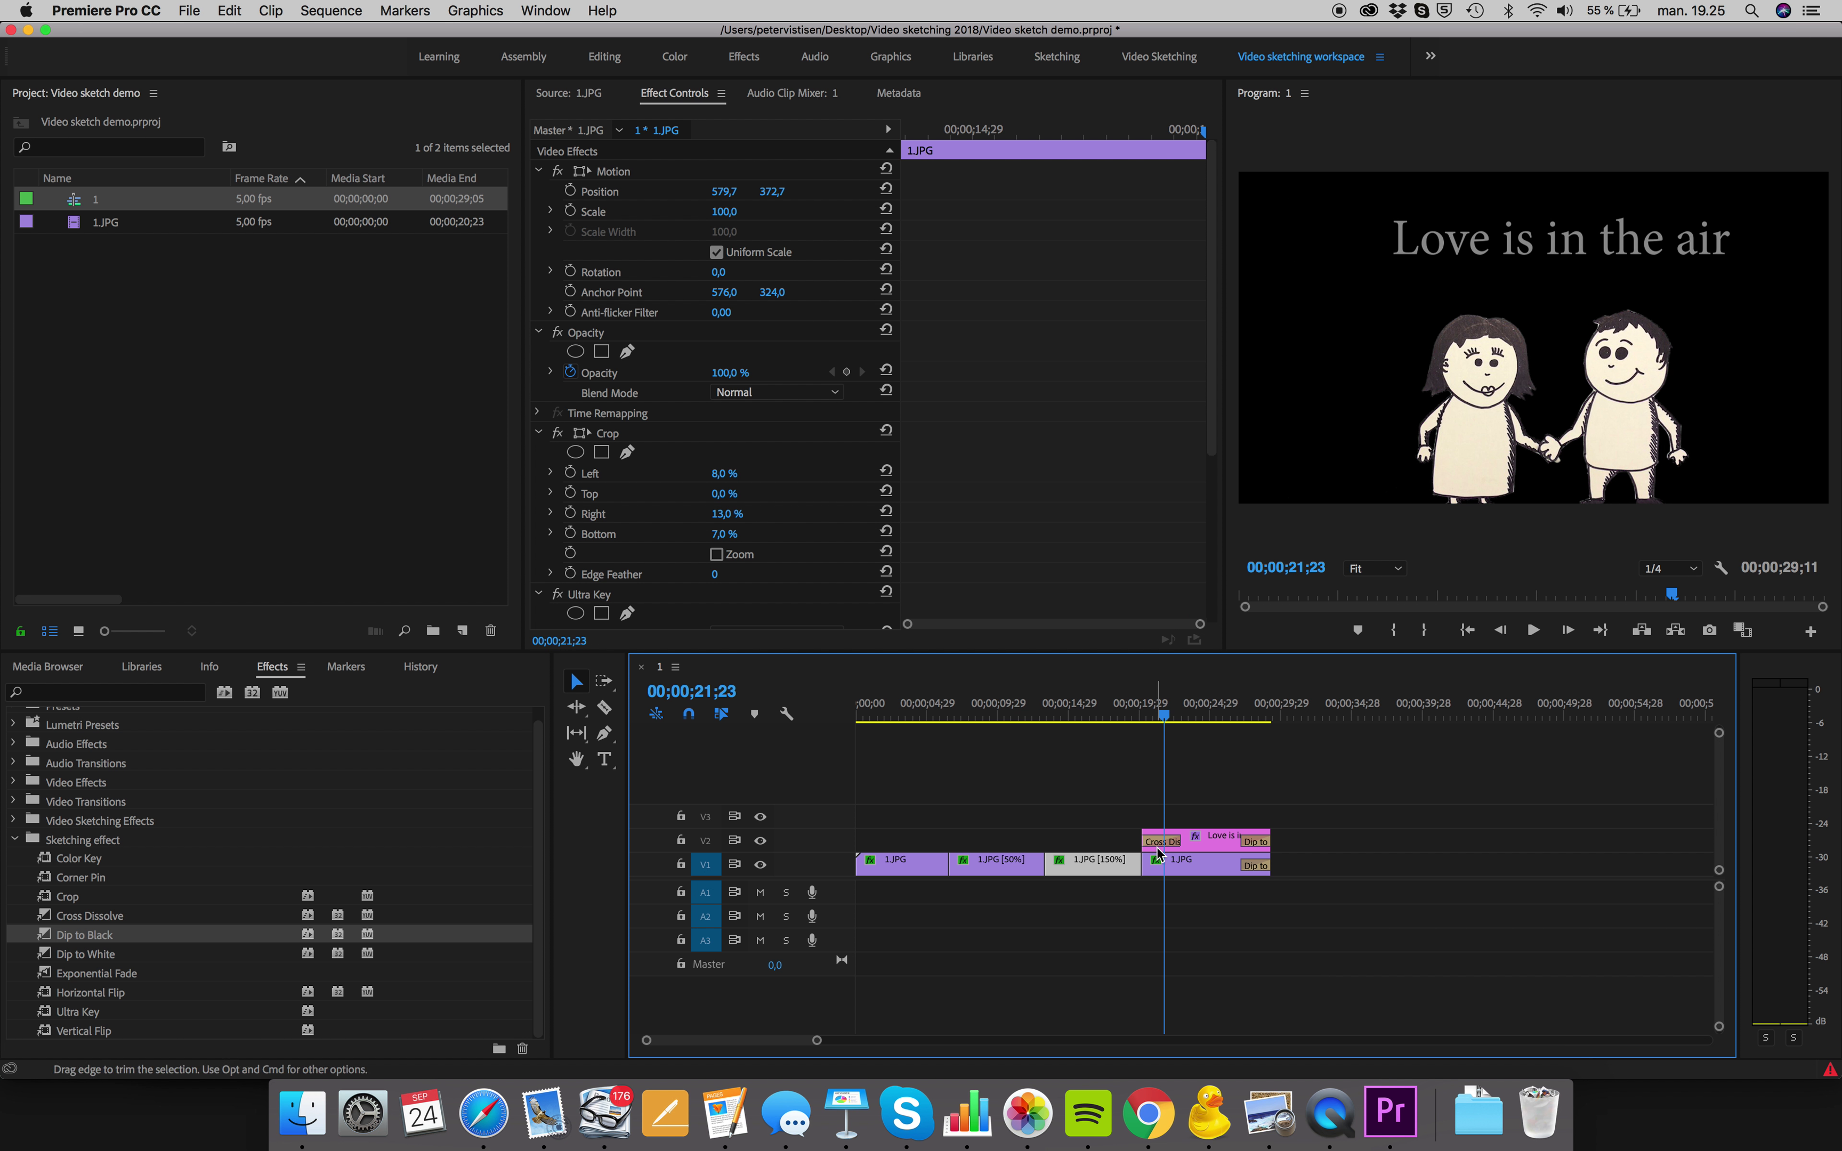
{"action": "left_click", "coordinate": [1202, 859]}
{"action": "right_click", "coordinate": [1205, 862]}
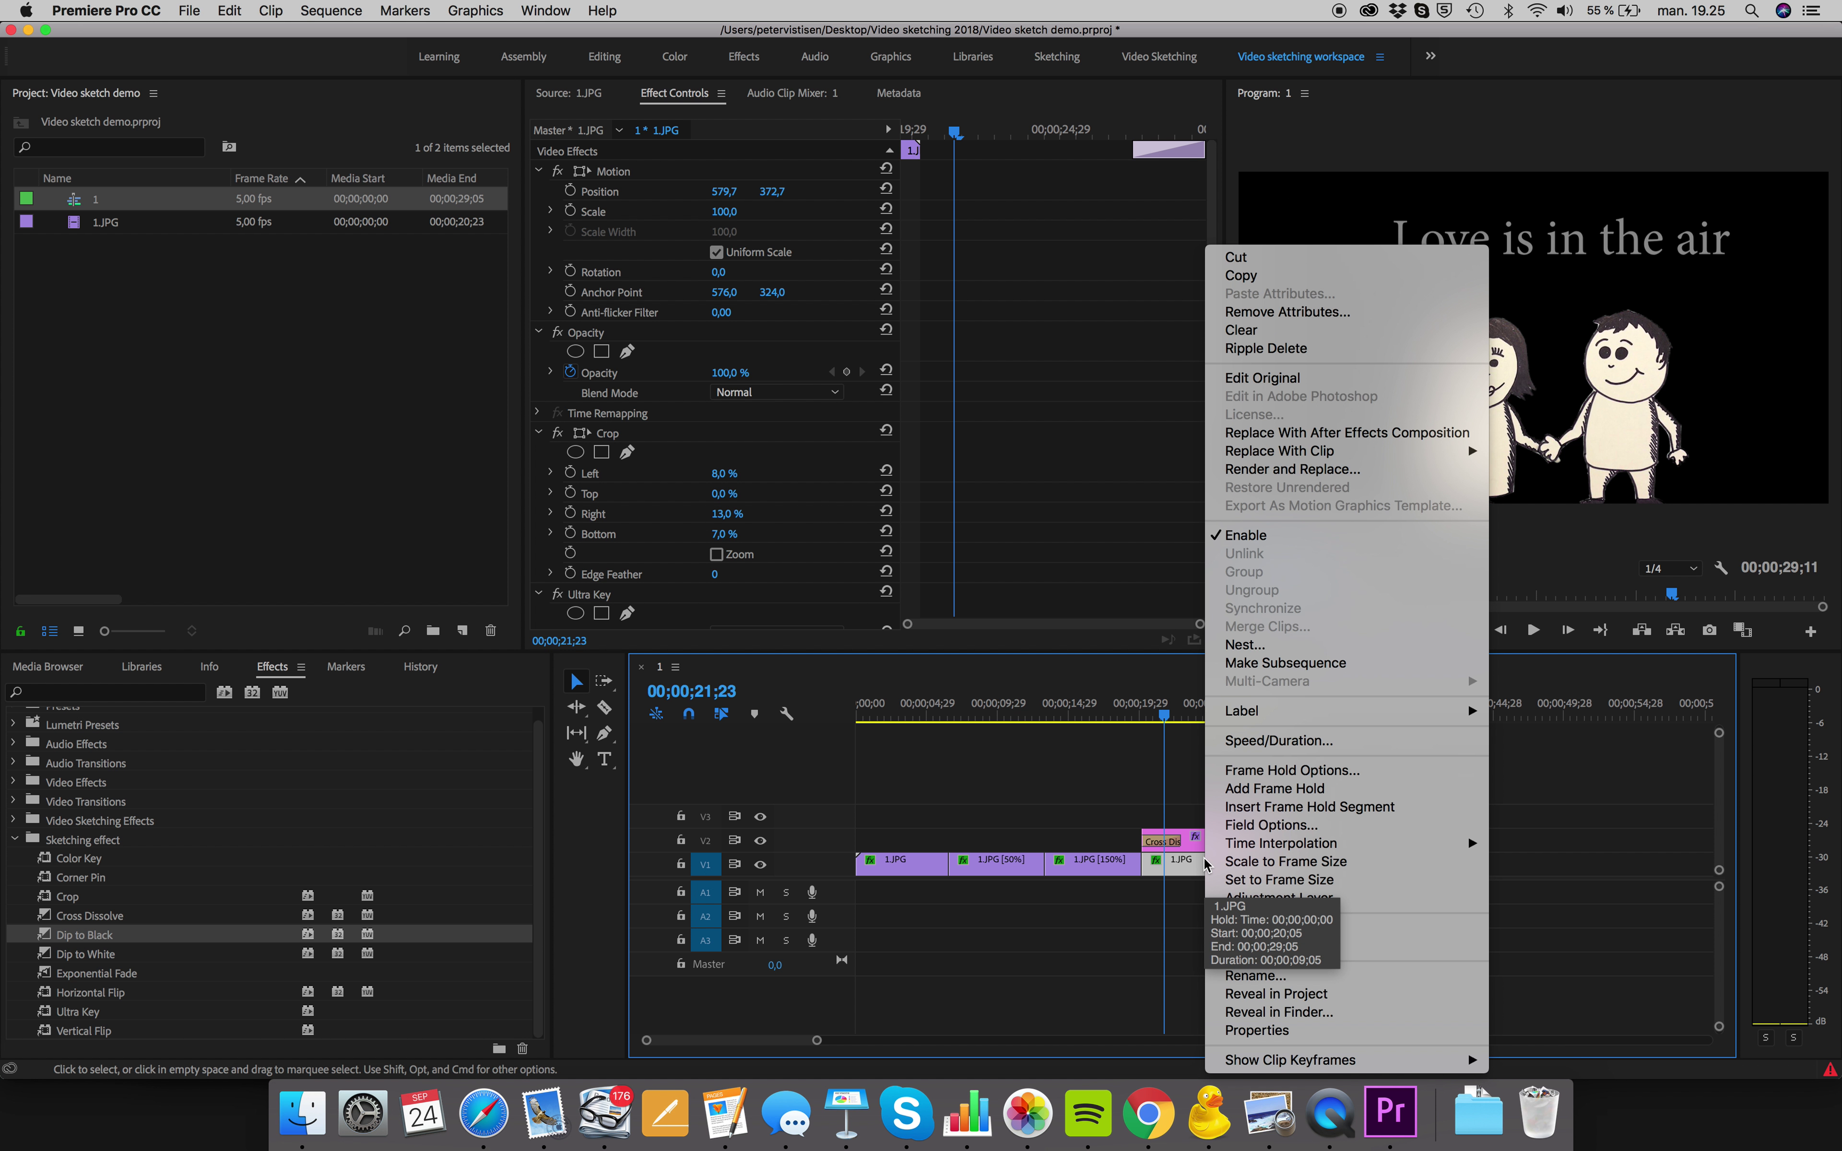
{"action": "left_click", "coordinate": [1296, 789]}
{"action": "left_click", "coordinate": [940, 737]}
{"action": "left_click_drag", "start_coordinate": [941, 737], "coordinate": [773, 752]}
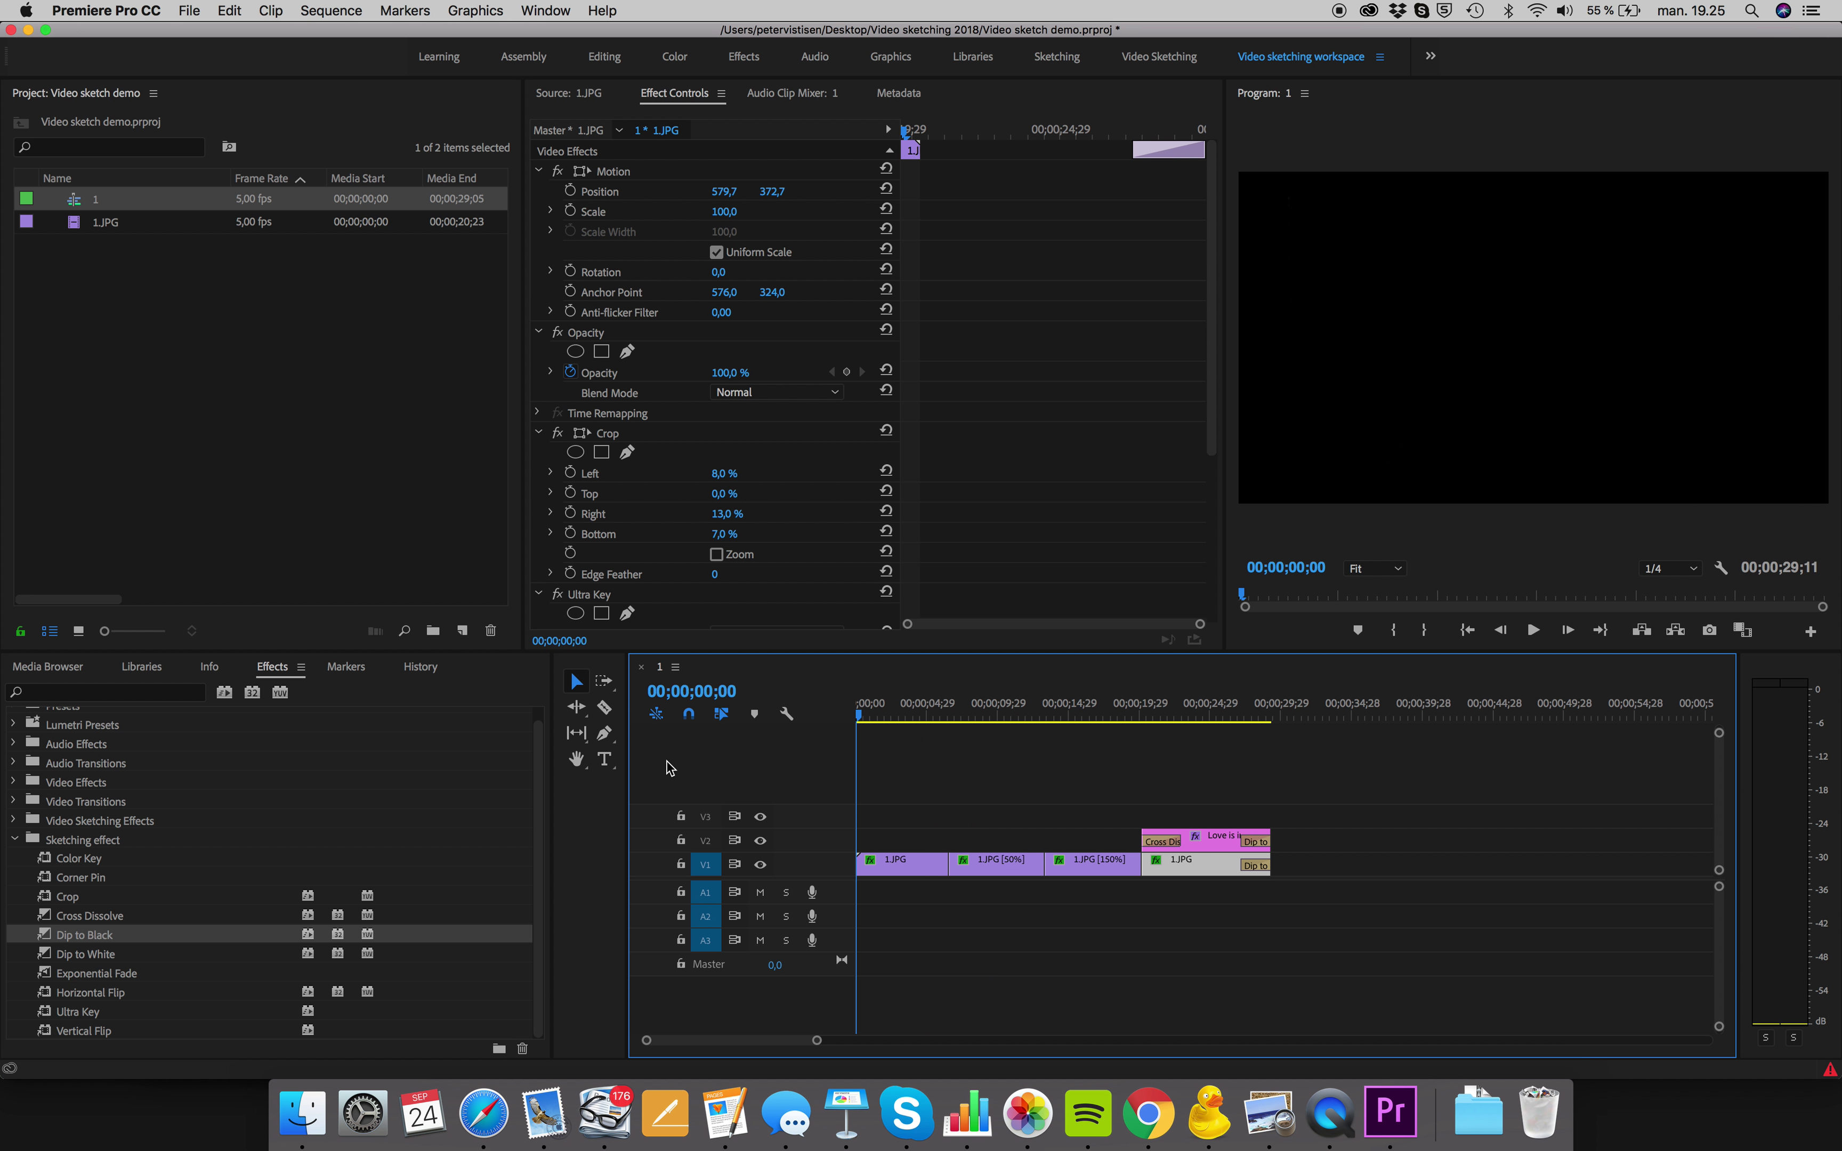
{"action": "left_click_drag", "start_coordinate": [887, 713], "coordinate": [1184, 801]}
Step: Import Noerreport.jpg from the Video sketching 2018 folder on the Desktop
{"action": "double_click", "coordinate": [163, 357]}
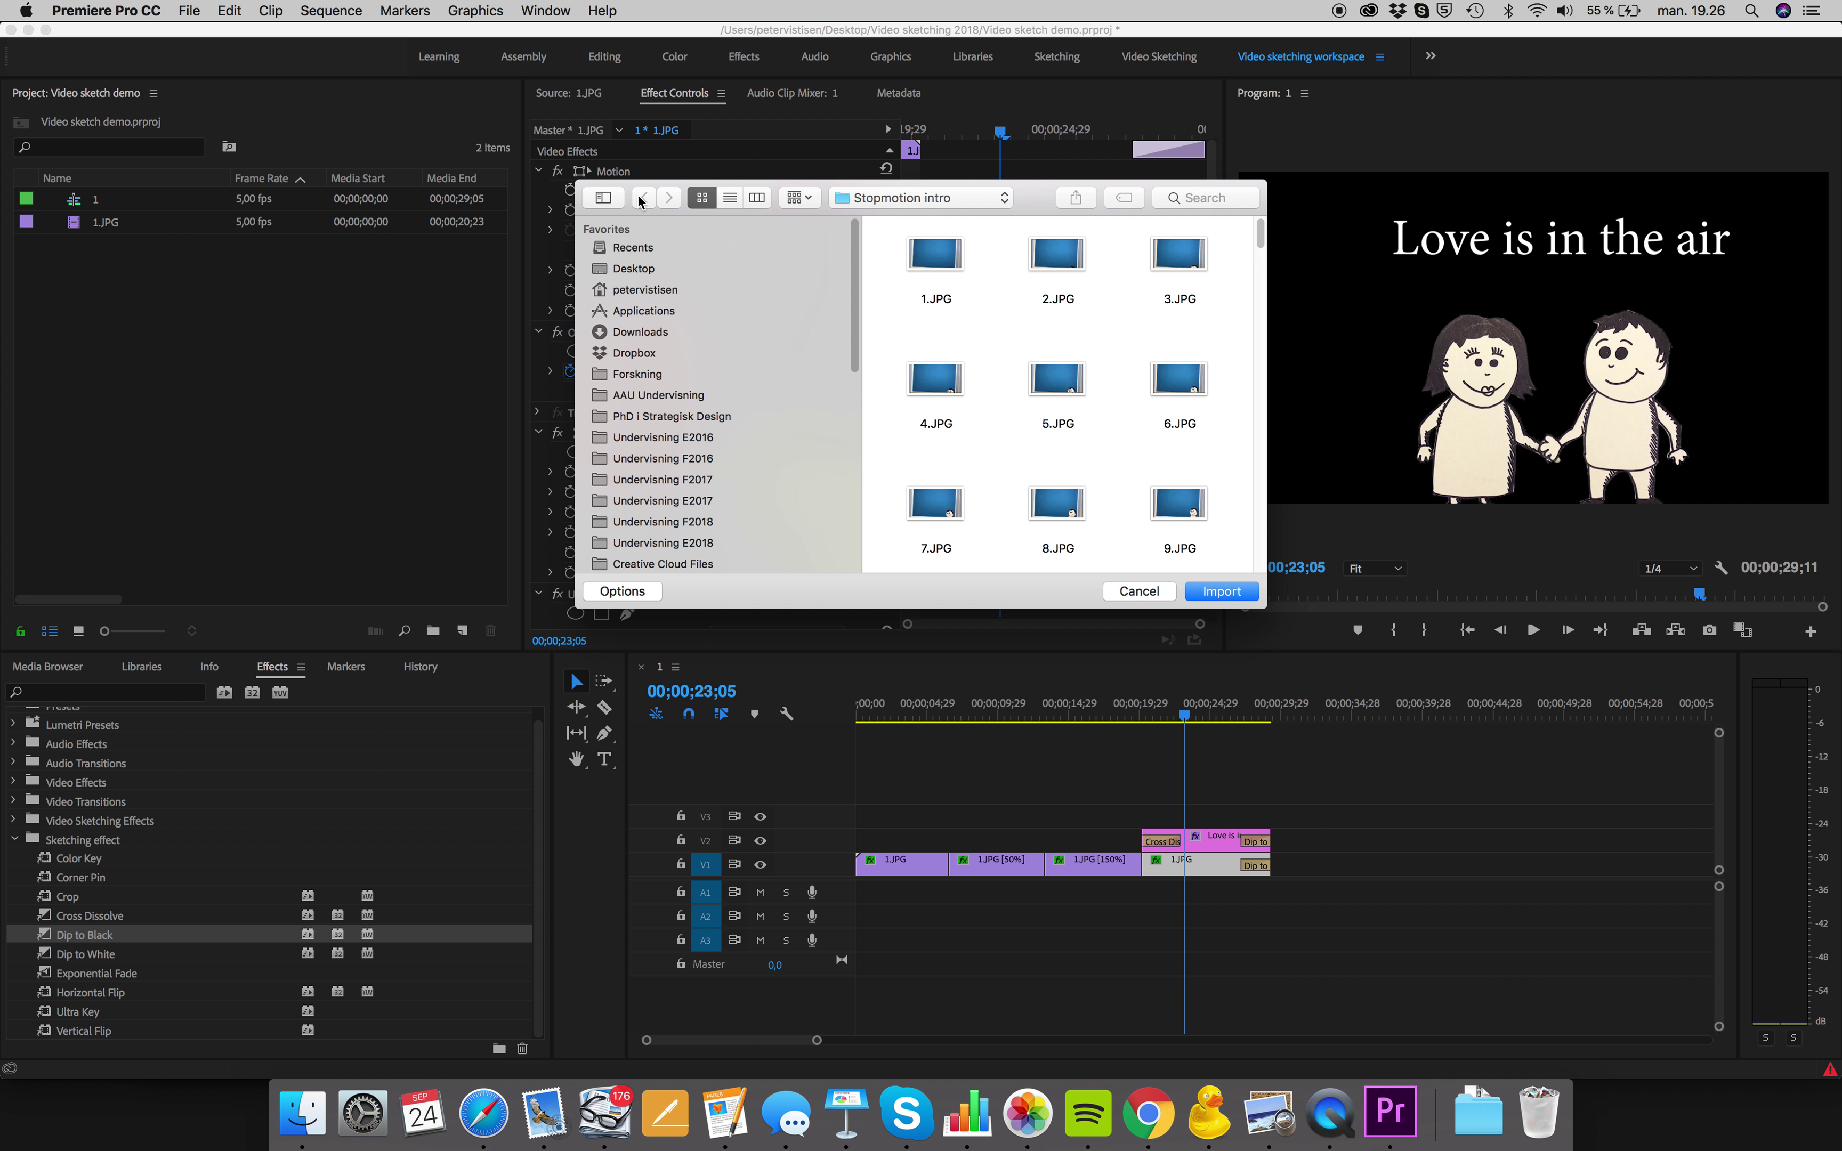
{"action": "left_click", "coordinate": [636, 269]}
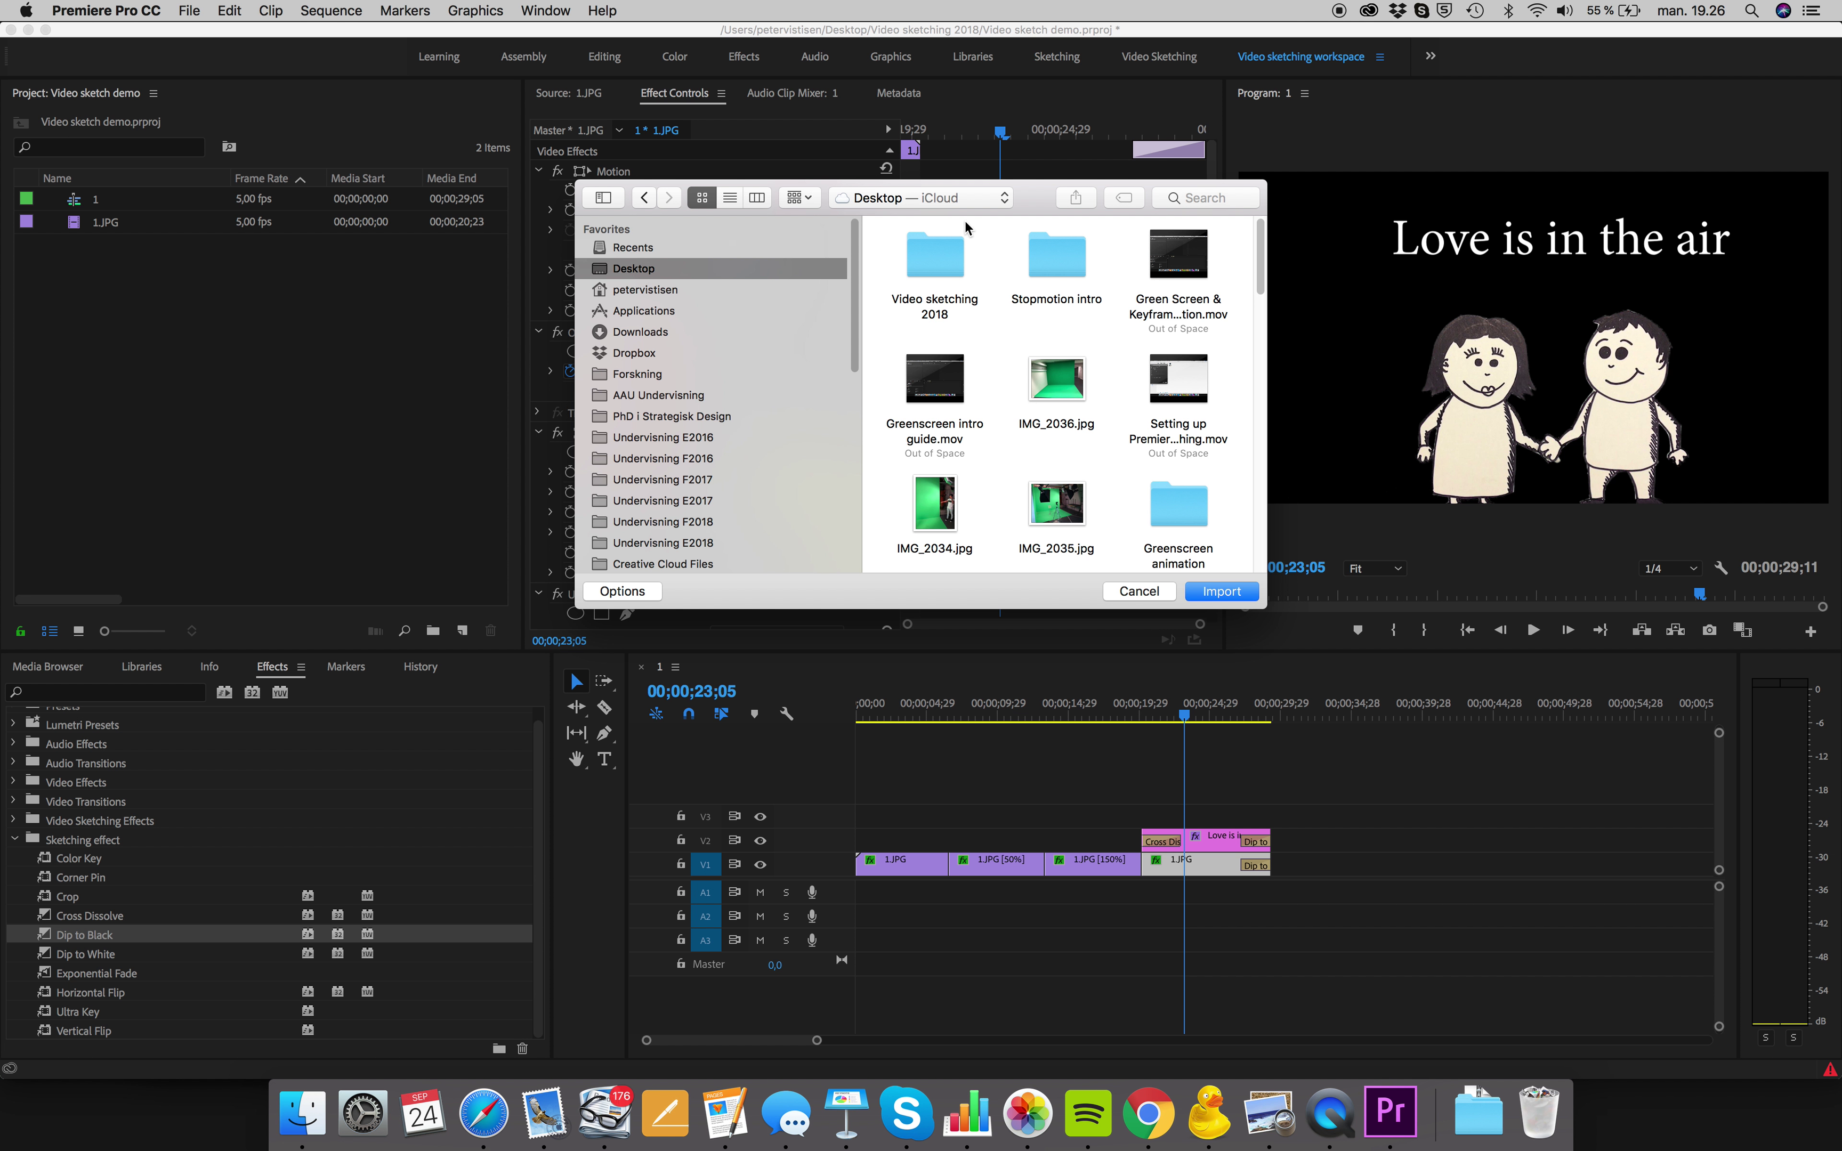
{"action": "scroll", "coordinate": [1071, 305], "scroll_direction": "down", "scroll_amount": 10}
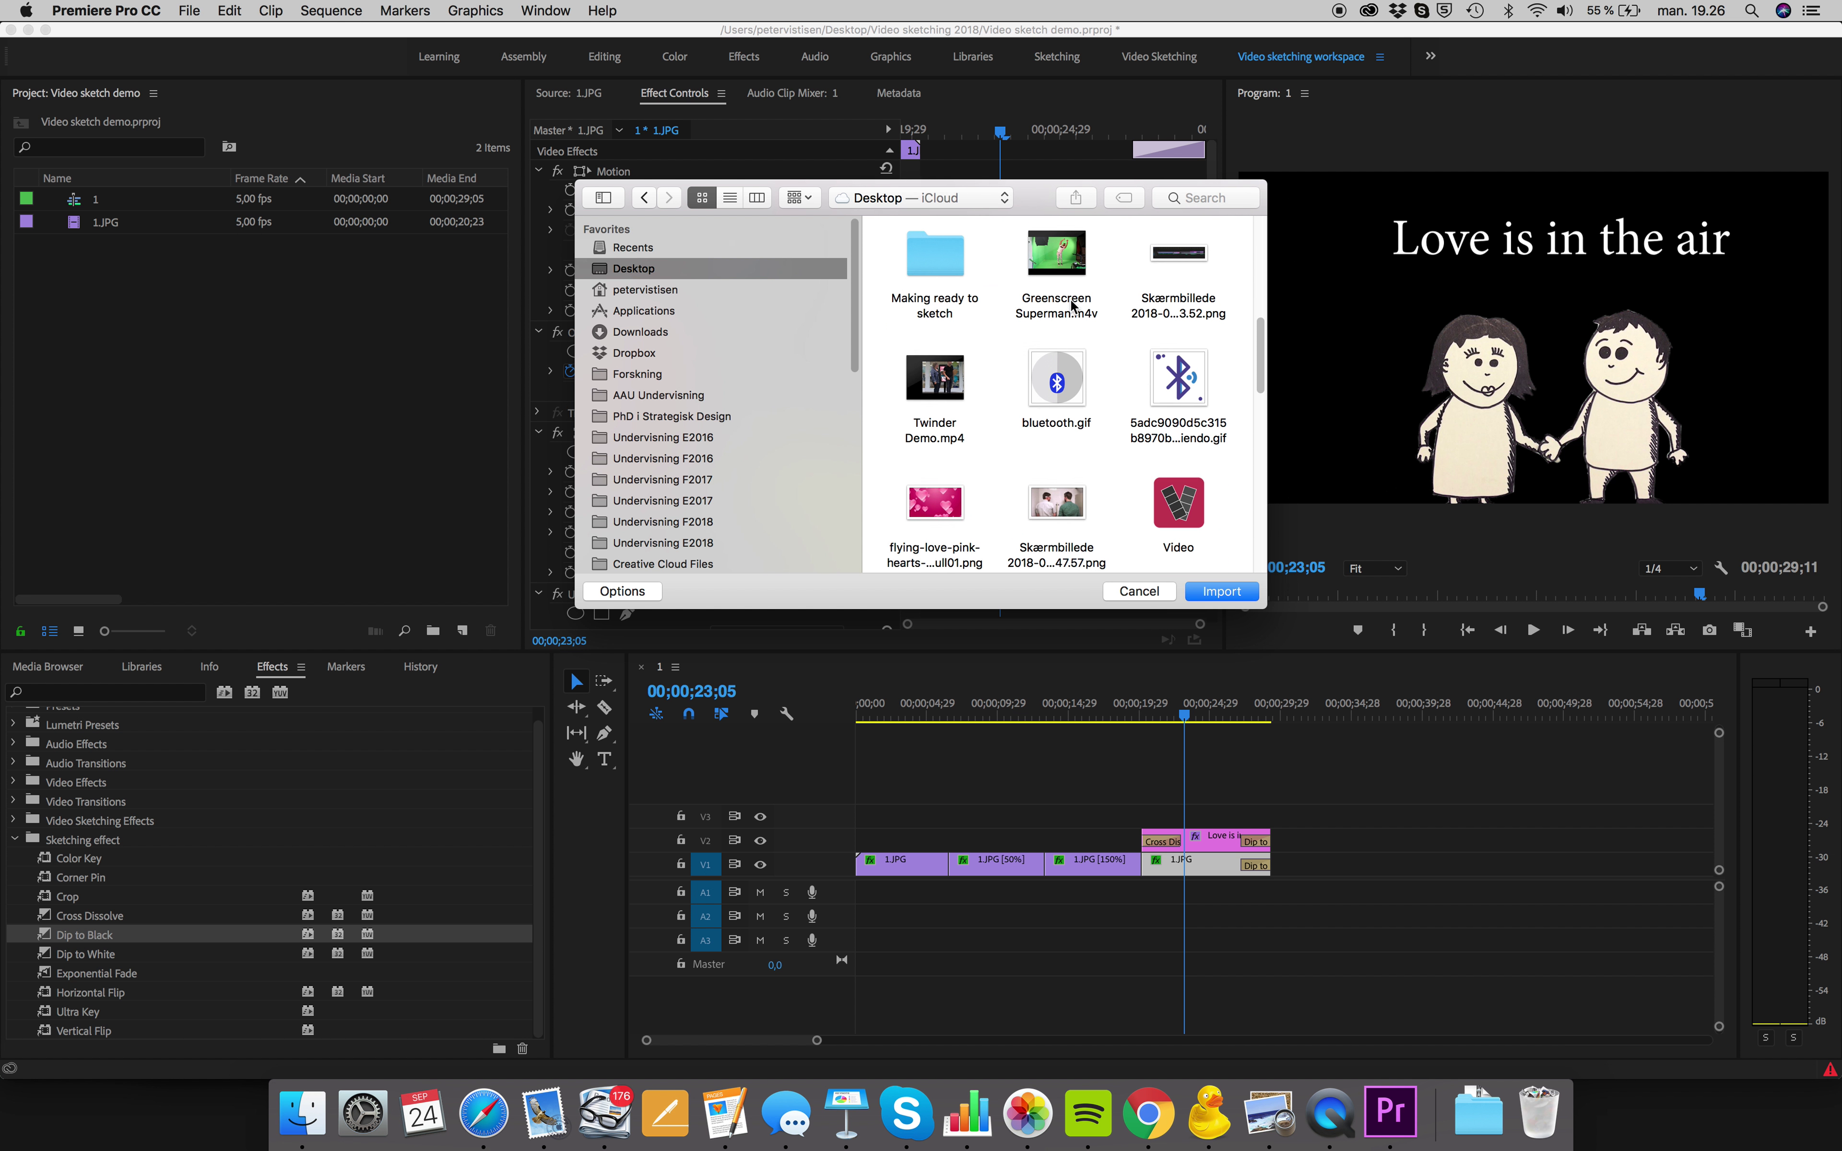
{"action": "scroll", "coordinate": [1072, 304], "scroll_direction": "down", "scroll_amount": 5}
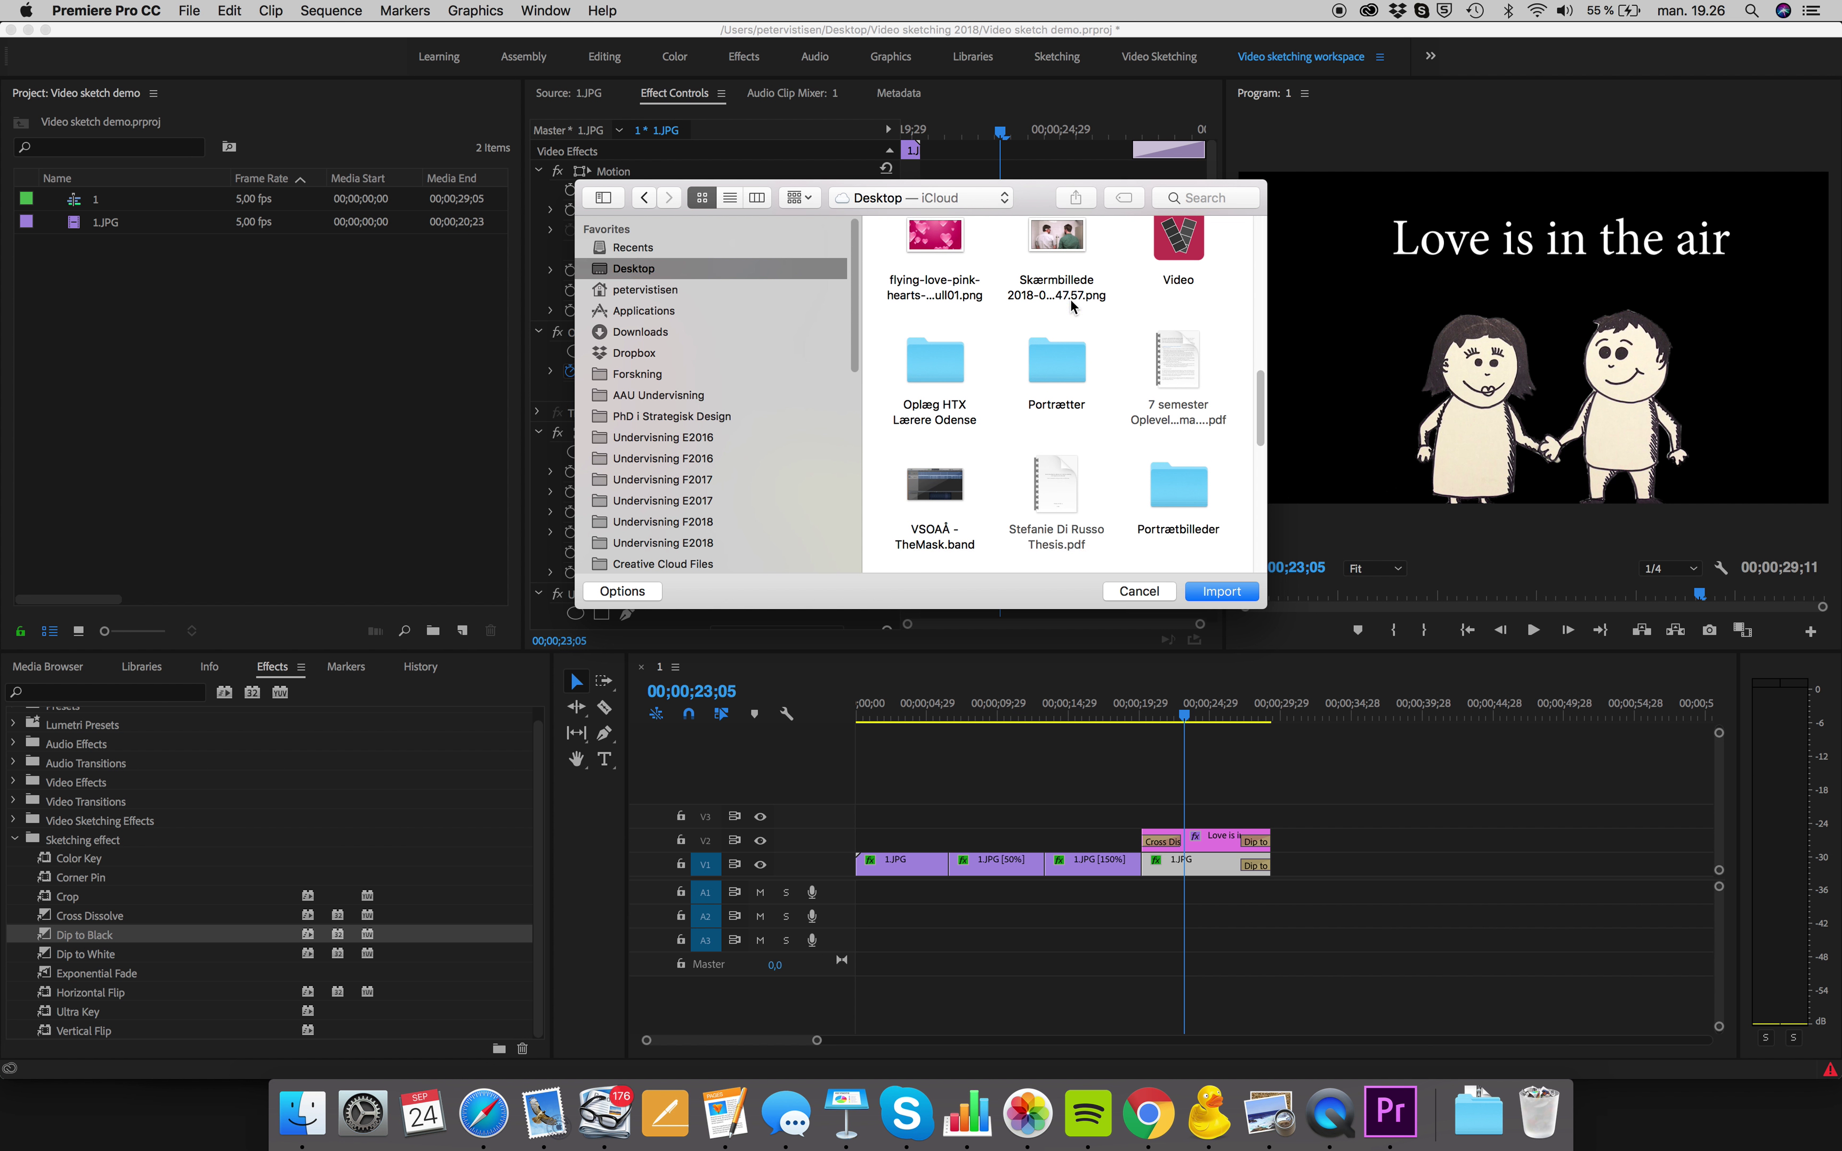
{"action": "scroll", "coordinate": [1072, 304], "scroll_direction": "up", "scroll_amount": 15}
{"action": "left_click", "coordinate": [929, 249]}
{"action": "double_click", "coordinate": [930, 249]}
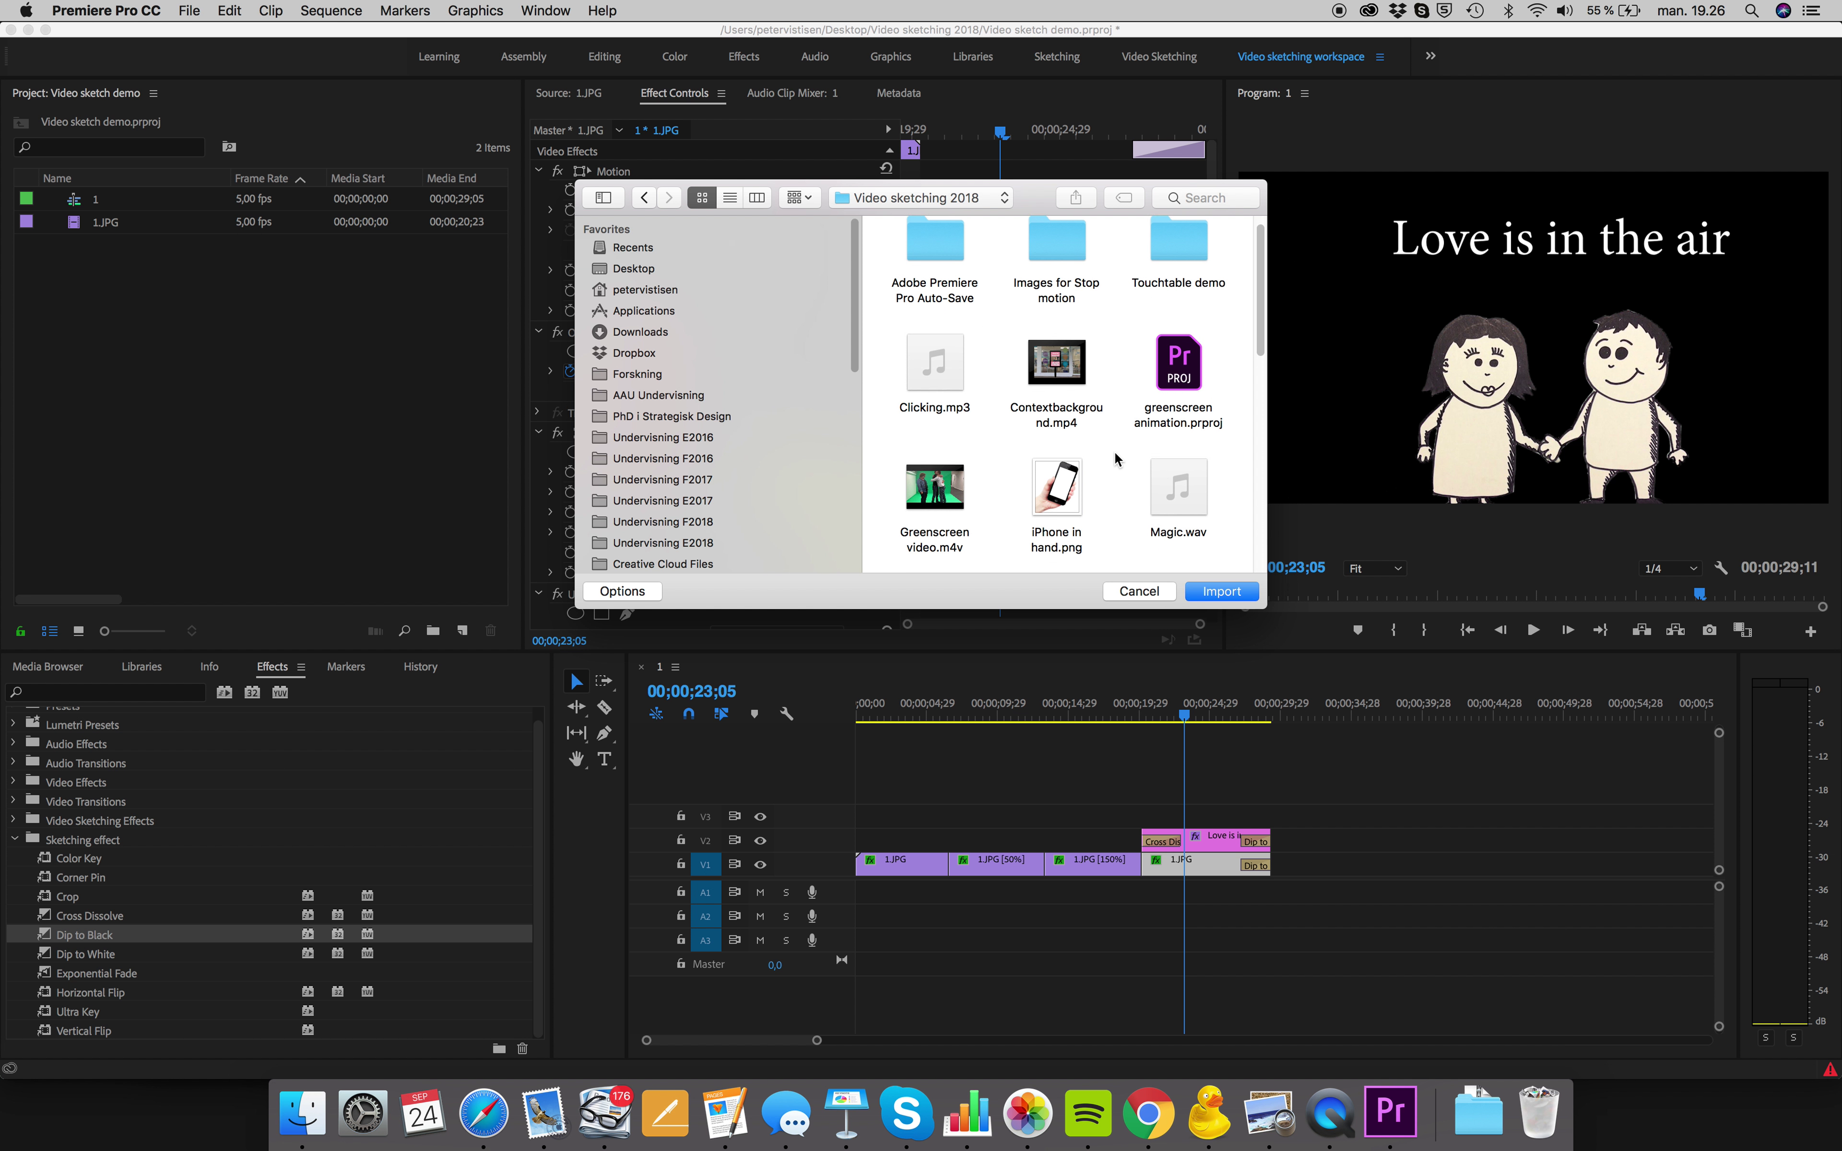
{"action": "scroll", "coordinate": [1115, 459], "scroll_direction": "down", "scroll_amount": 5}
{"action": "double_click", "coordinate": [1042, 457]}
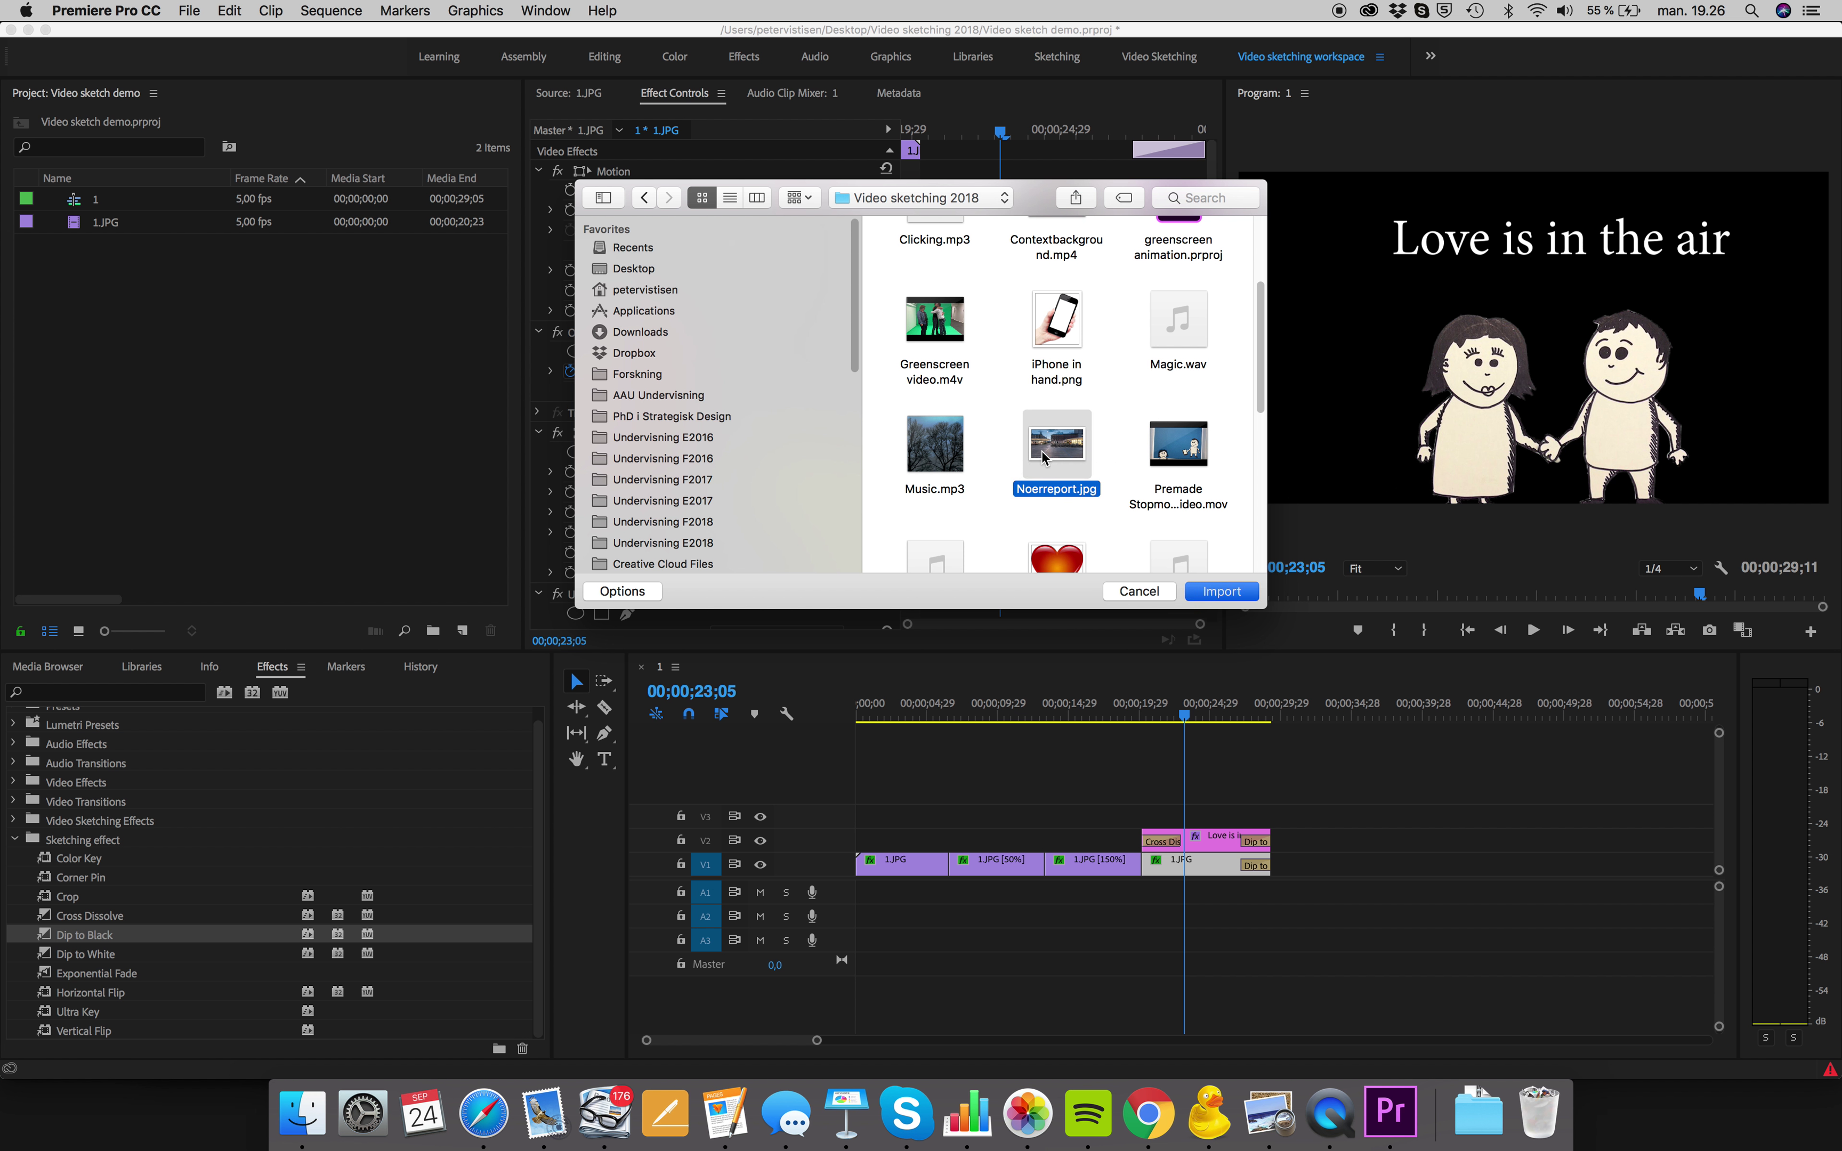
Step: Shift all clips up one video track, place Noerreport.jpg on V1 as a background spanning the whole sequence, and scrub through it
{"action": "left_click_drag", "start_coordinate": [111, 202], "coordinate": [381, 599]}
{"action": "left_click_drag", "start_coordinate": [1310, 884], "coordinate": [914, 845]}
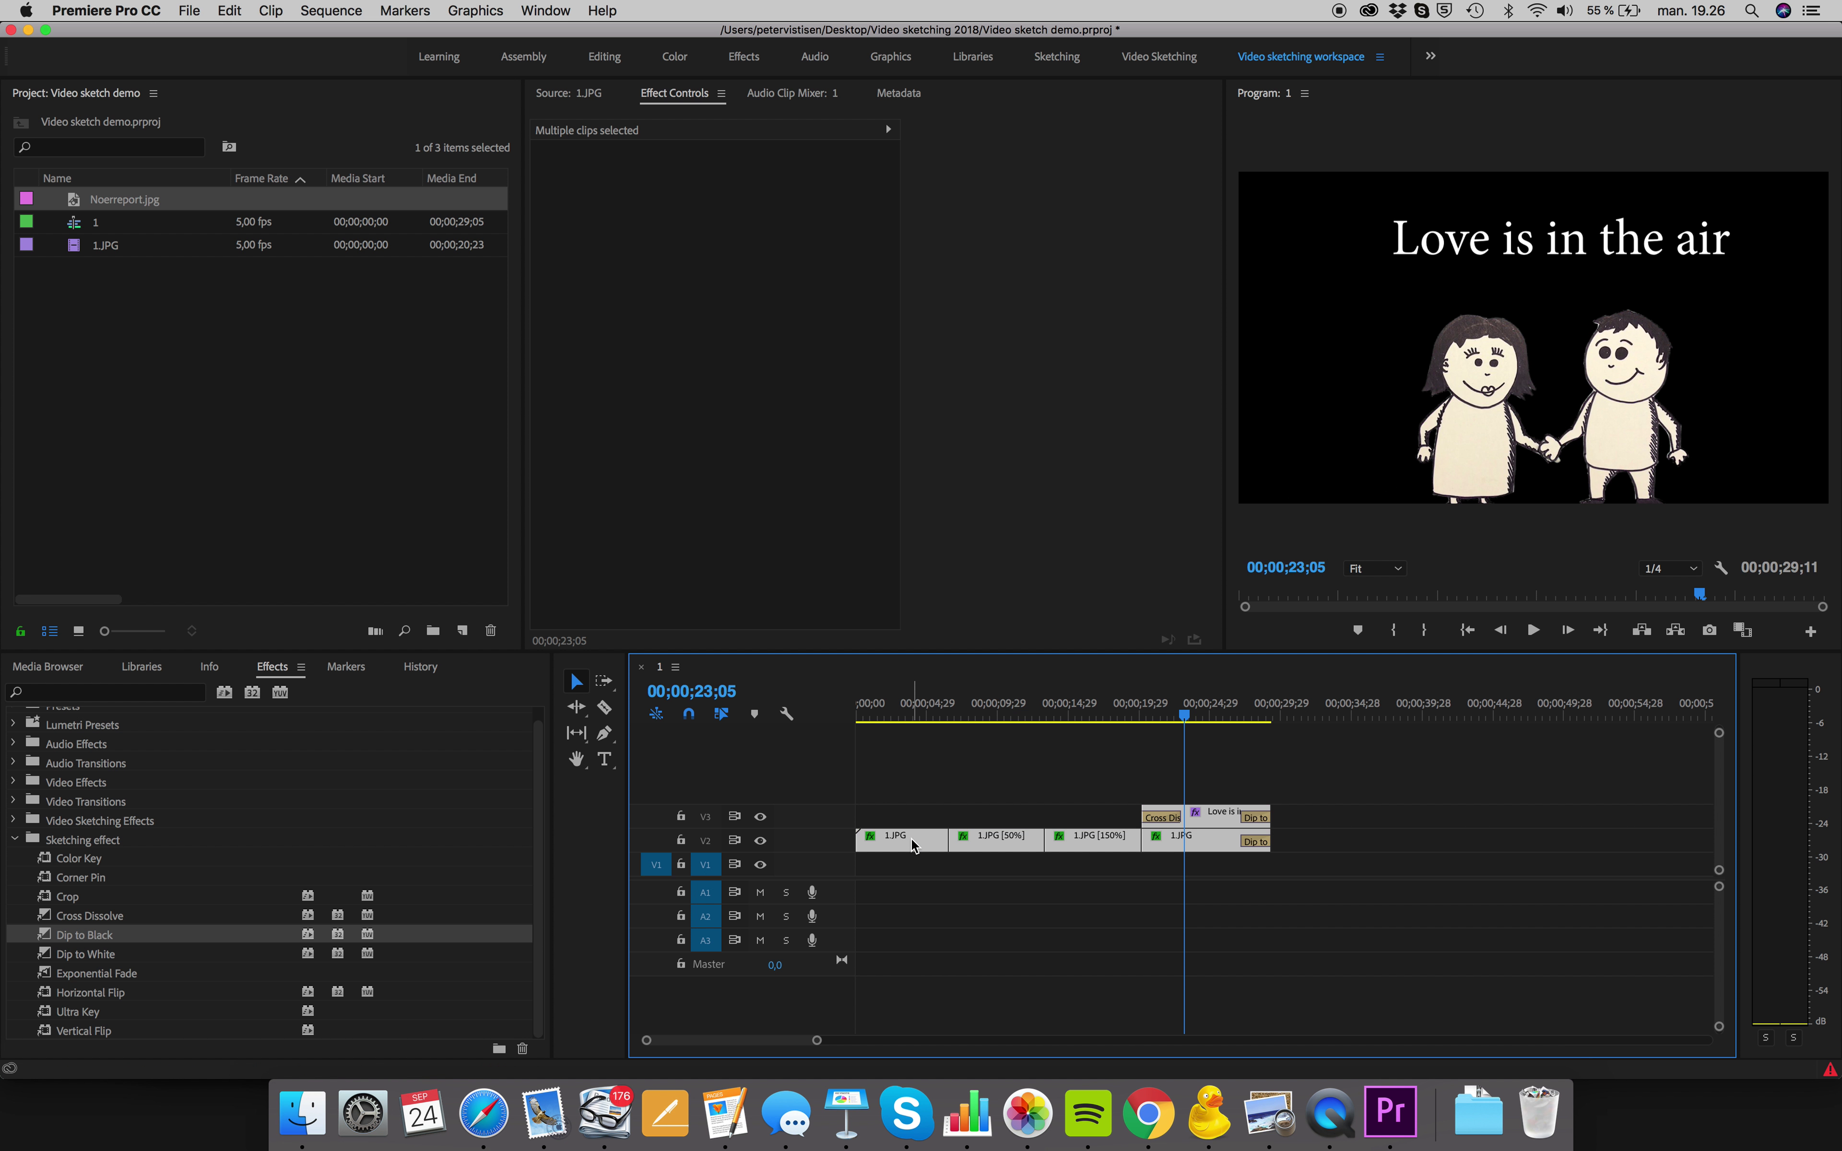
{"action": "left_click_drag", "start_coordinate": [141, 202], "coordinate": [1269, 863]}
{"action": "left_click_drag", "start_coordinate": [1107, 721], "coordinate": [967, 718]}
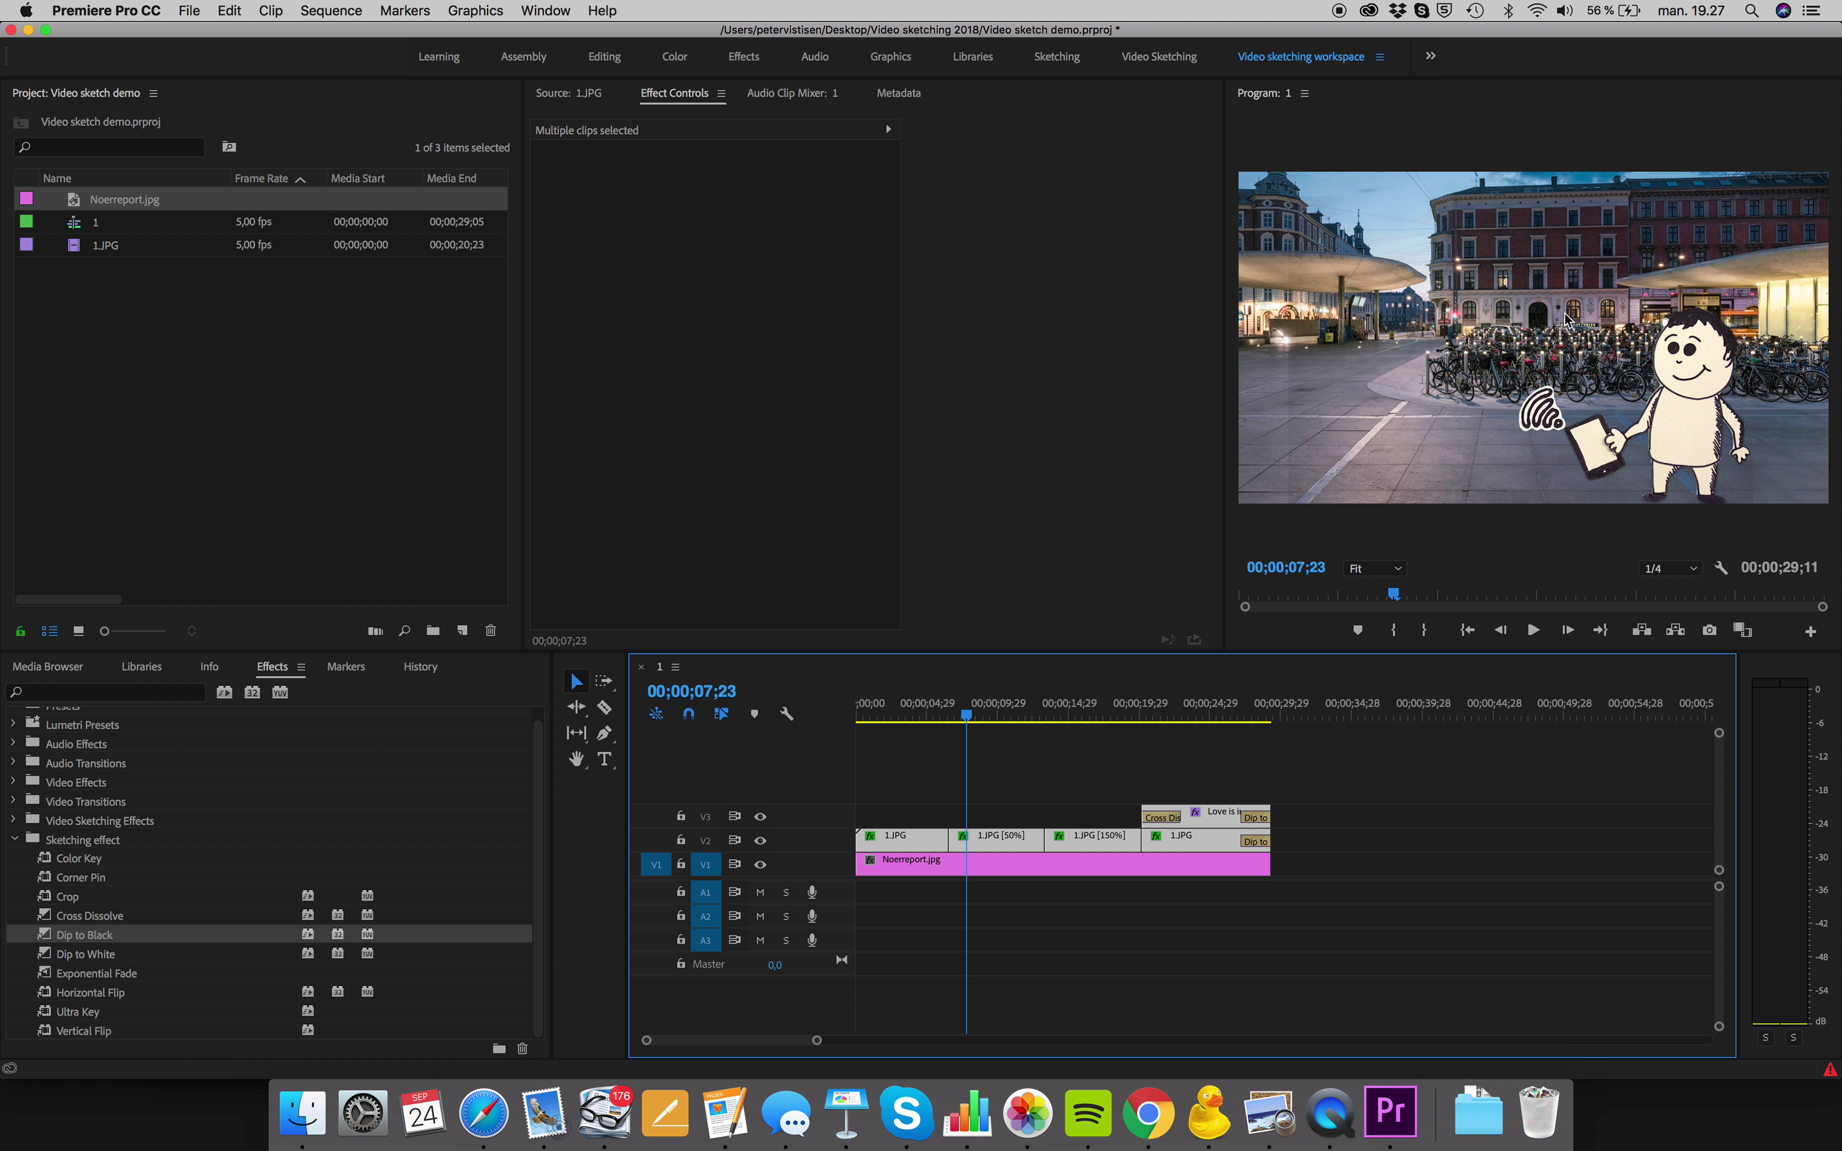
{"action": "left_click_drag", "start_coordinate": [966, 716], "coordinate": [1088, 723]}
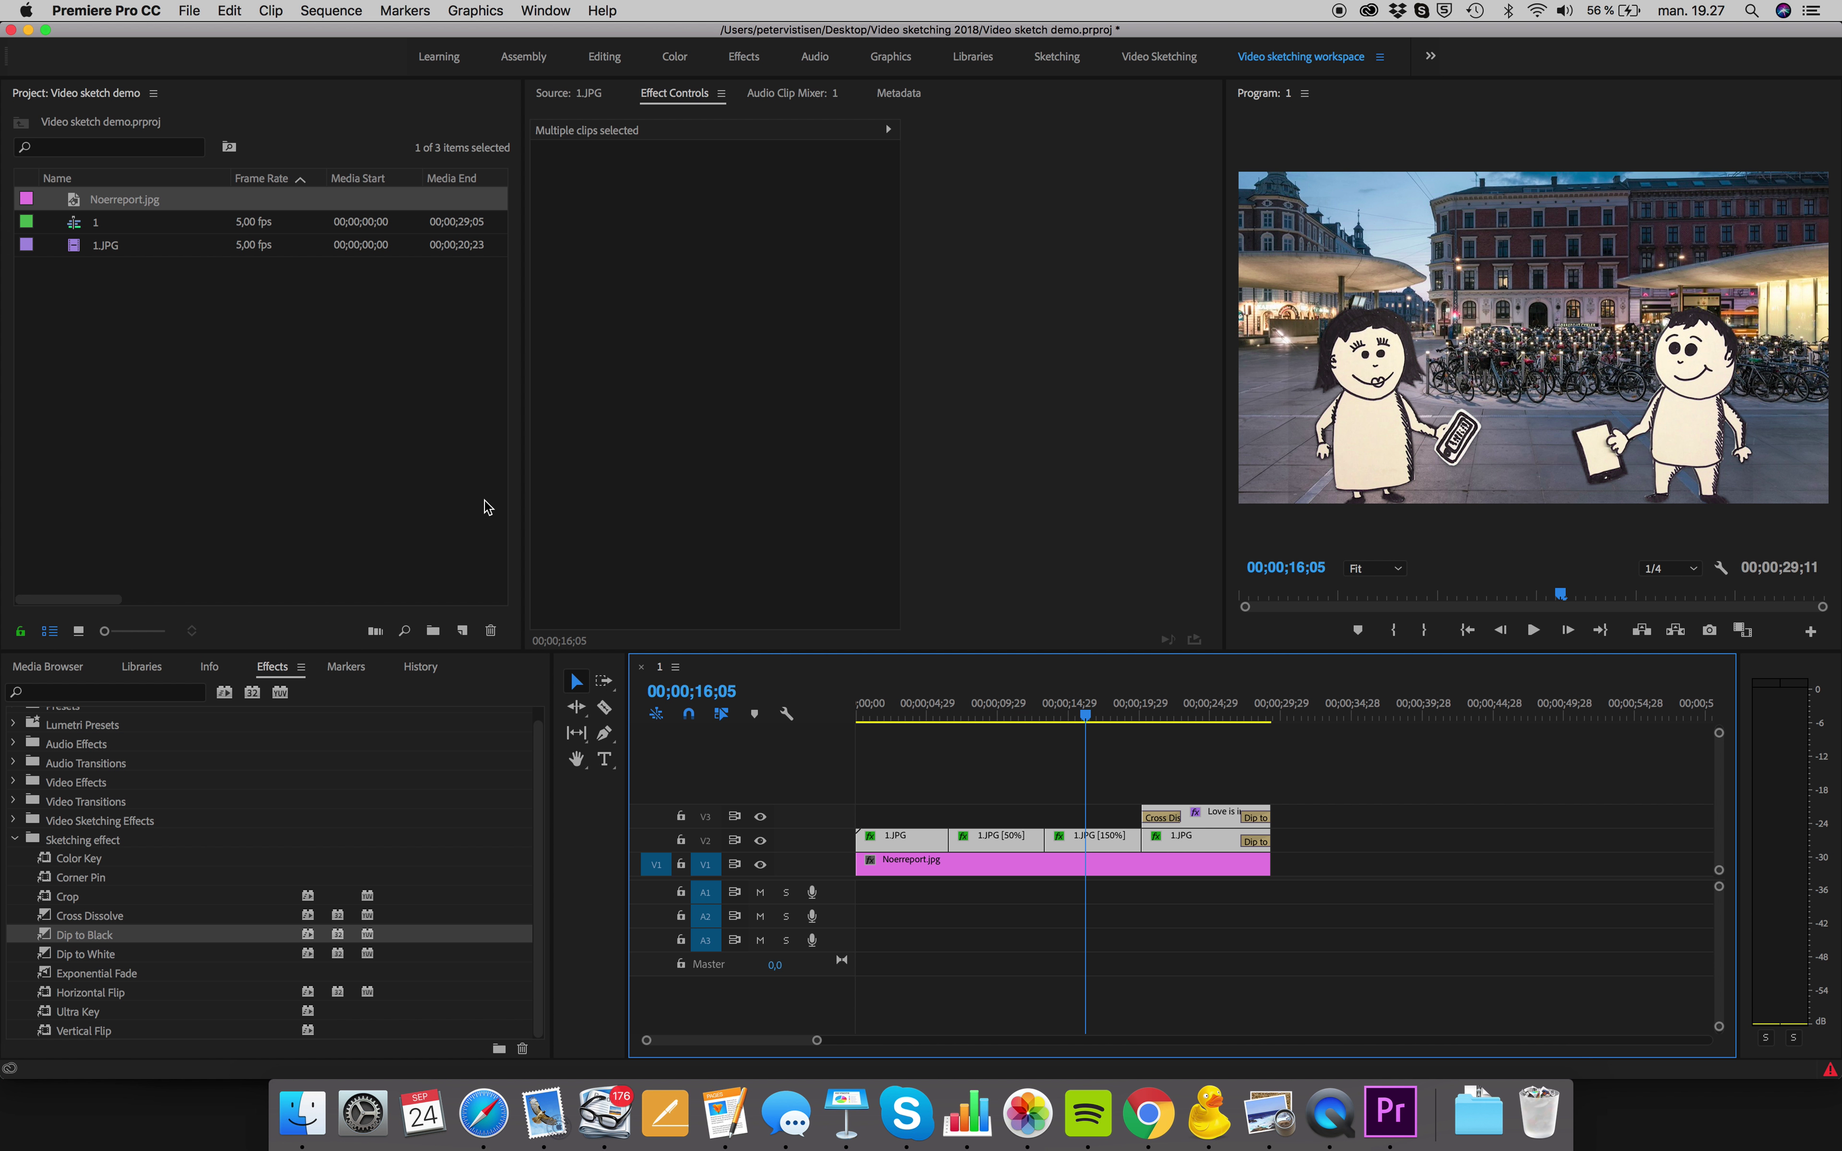
Step: Search the effects for "blur" and add Gaussian Blur to the Sketching effect bin
{"action": "left_click", "coordinate": [114, 690]}
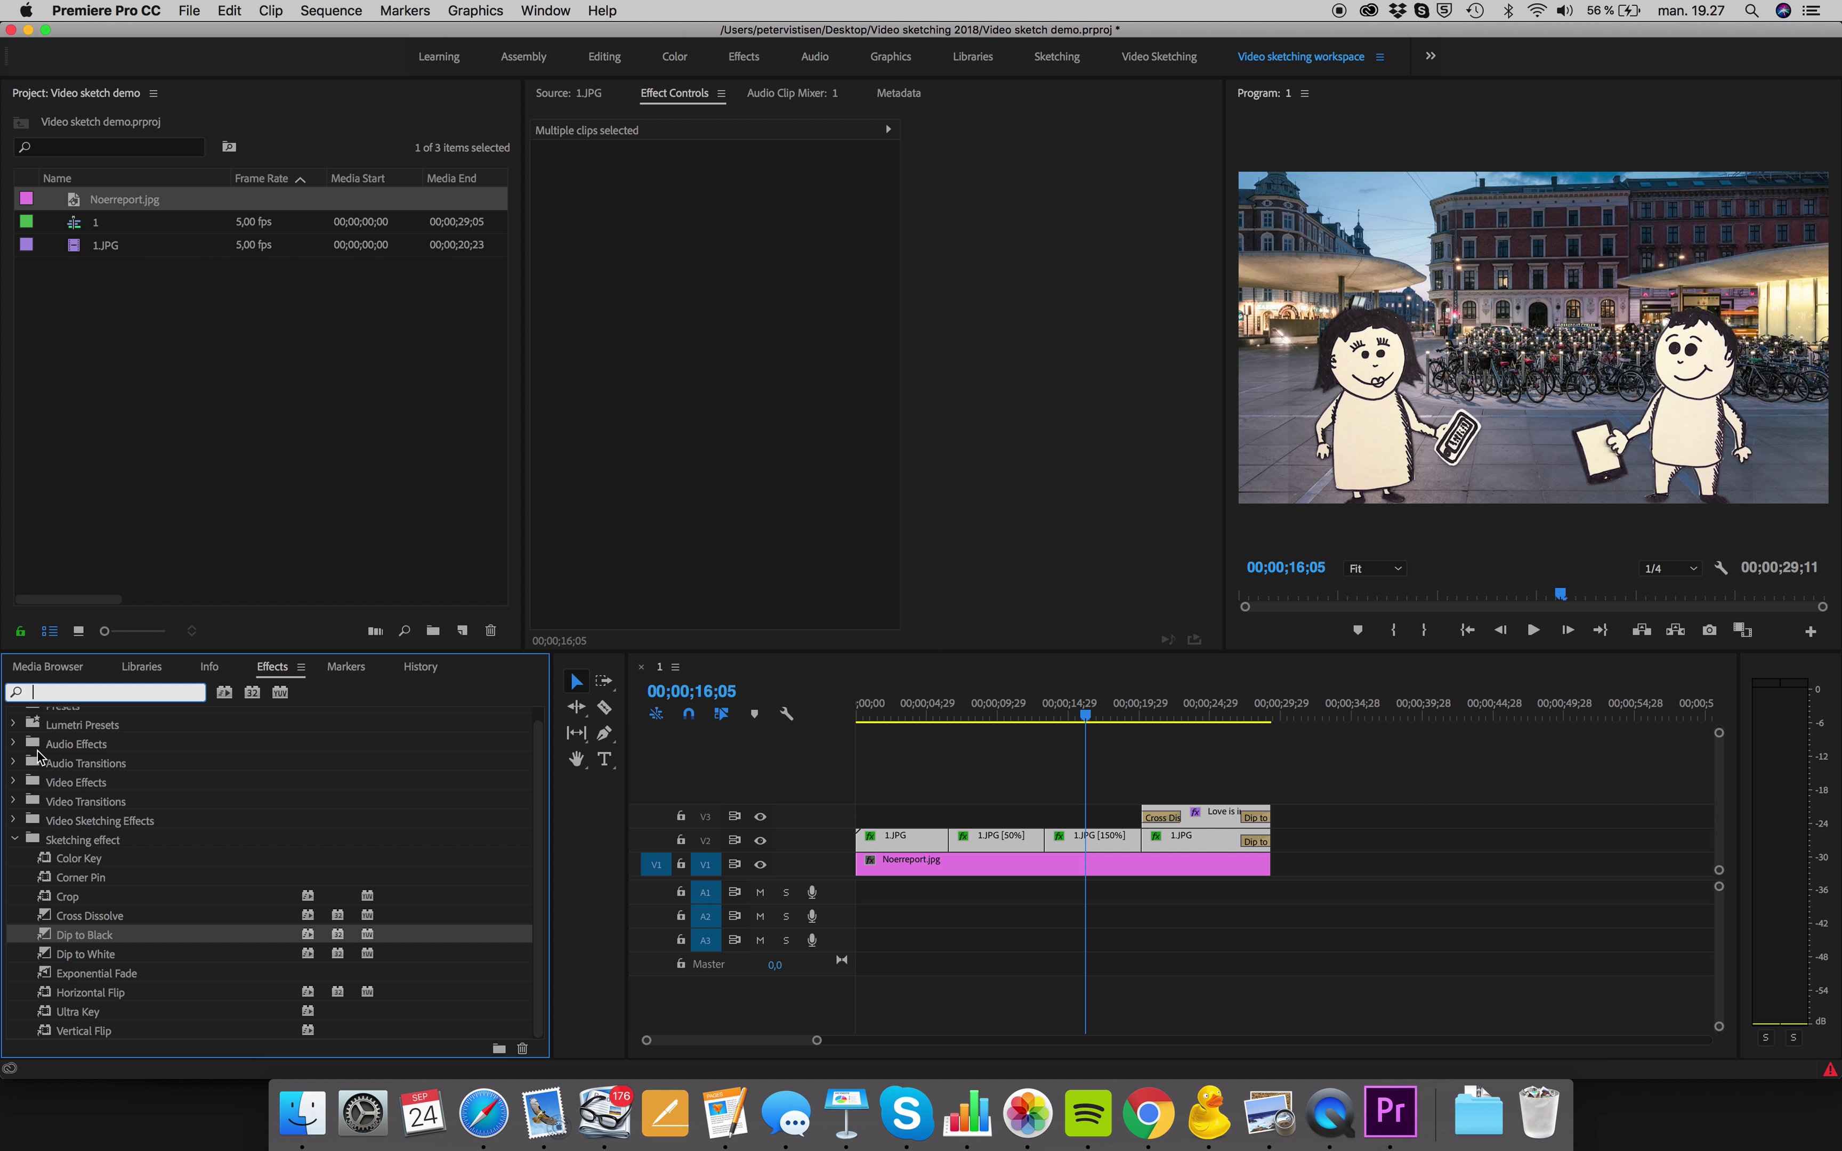
{"action": "type", "text": "blur"}
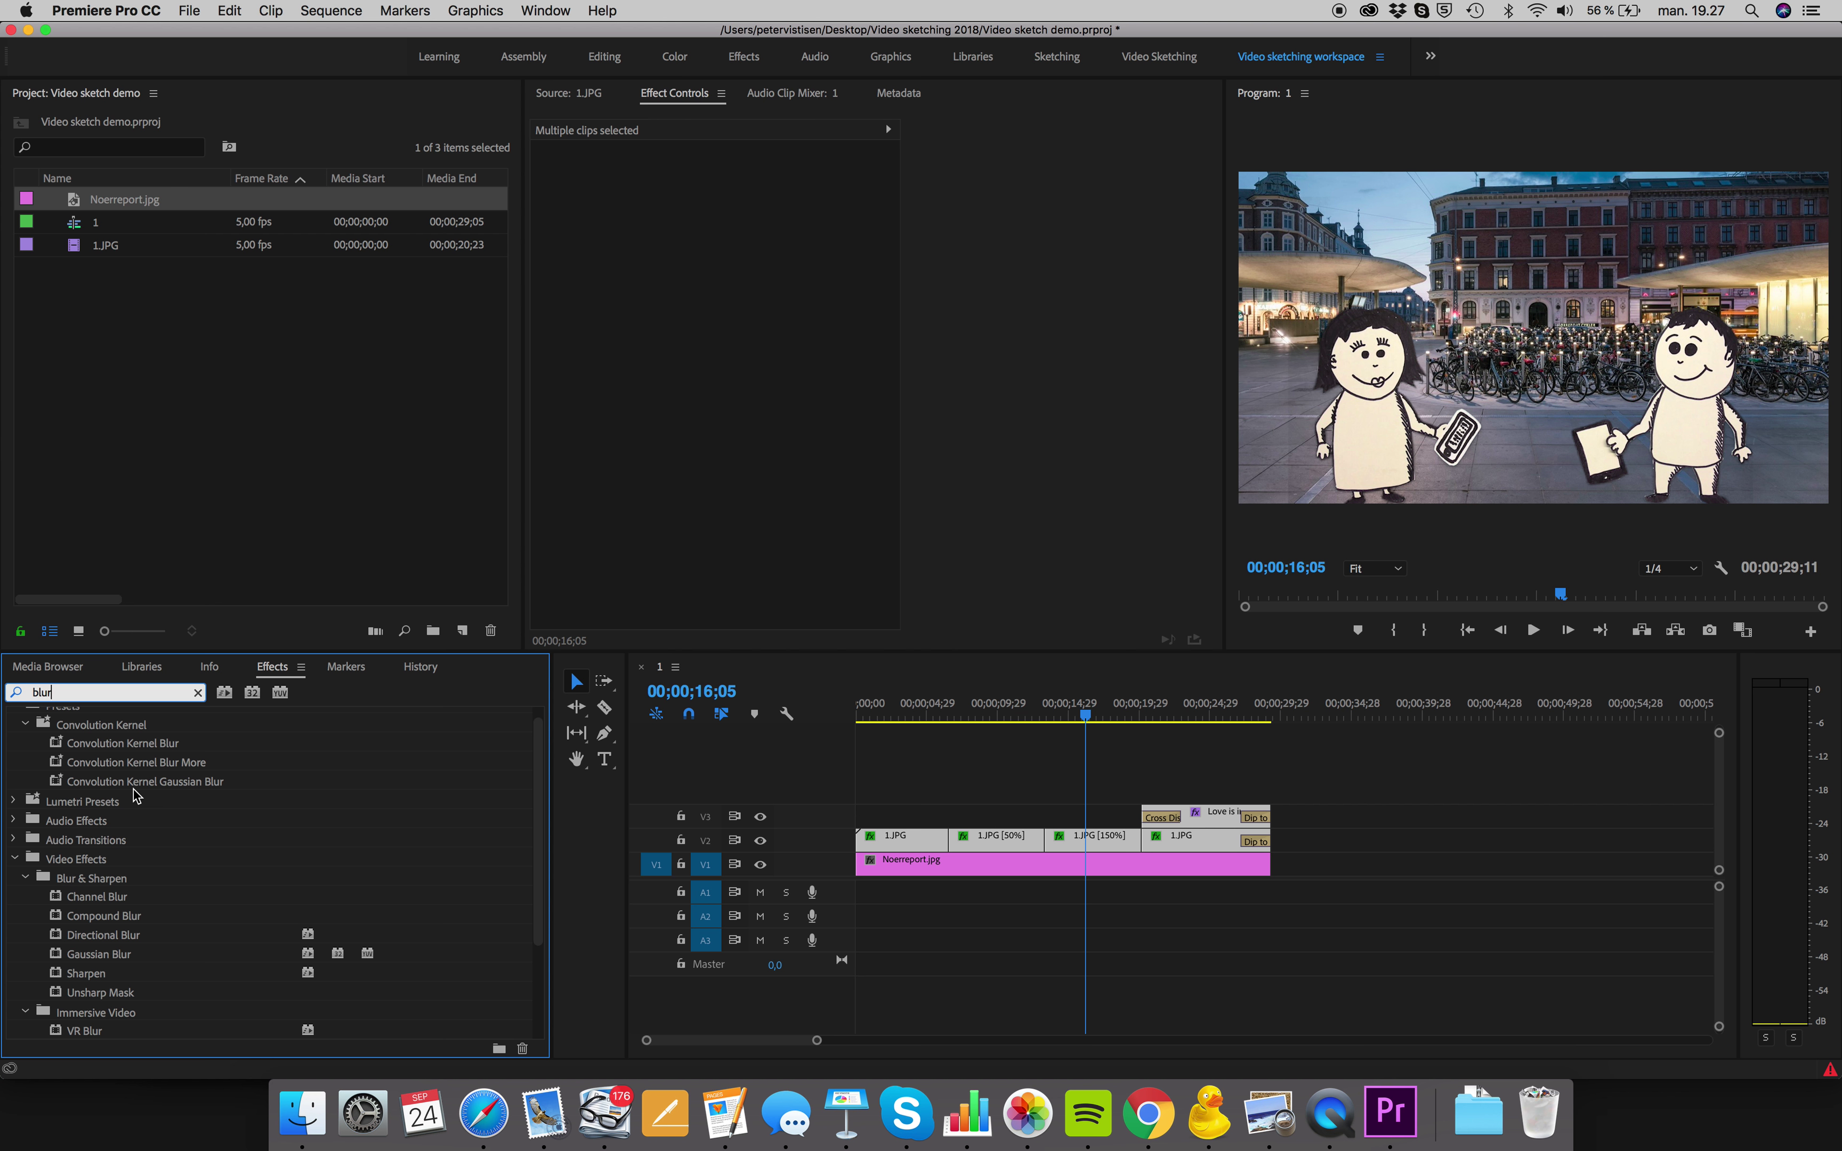
{"action": "scroll", "coordinate": [134, 789], "scroll_direction": "down", "scroll_amount": 1}
{"action": "scroll", "coordinate": [107, 895], "scroll_direction": "down", "scroll_amount": 1}
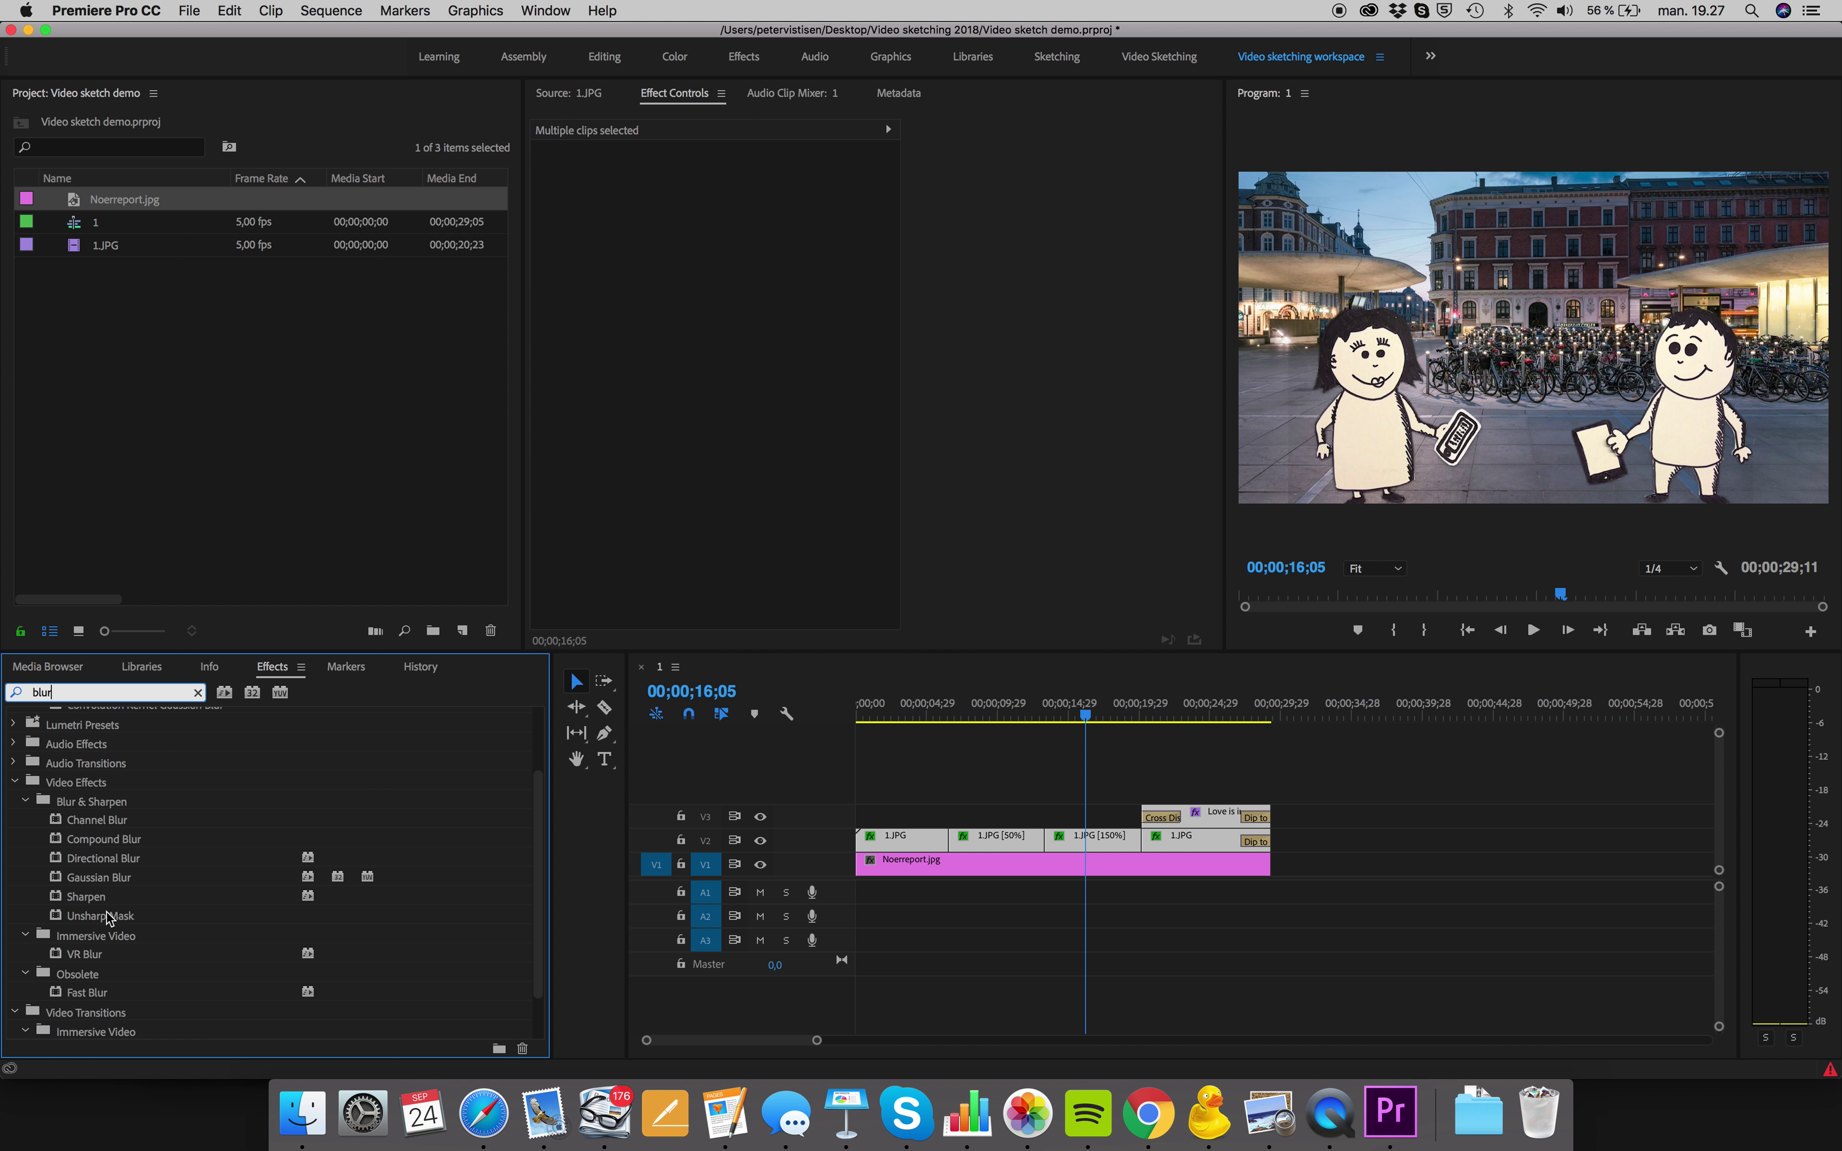
{"action": "left_click", "coordinate": [113, 872]}
{"action": "scroll", "coordinate": [98, 898], "scroll_direction": "down", "scroll_amount": 2}
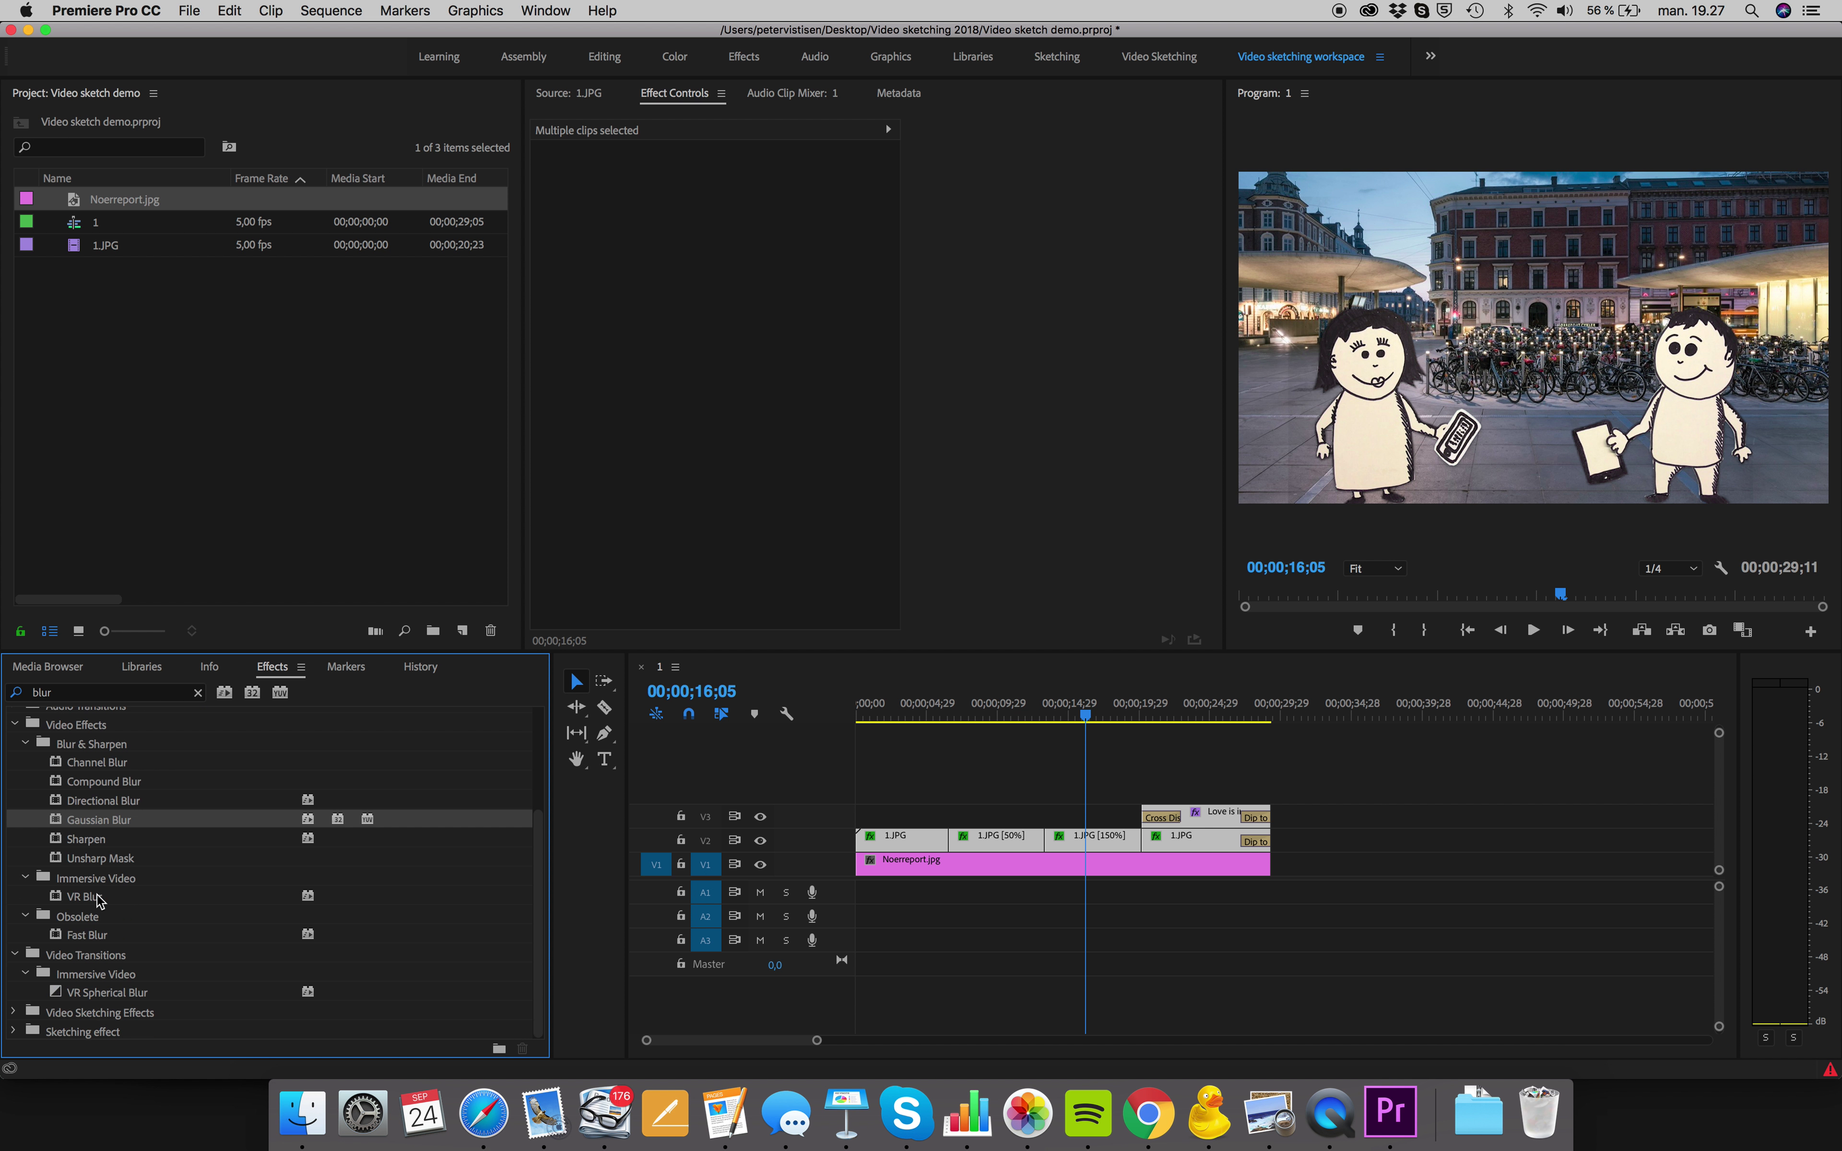
{"action": "left_click_drag", "start_coordinate": [79, 822], "coordinate": [67, 1030]}
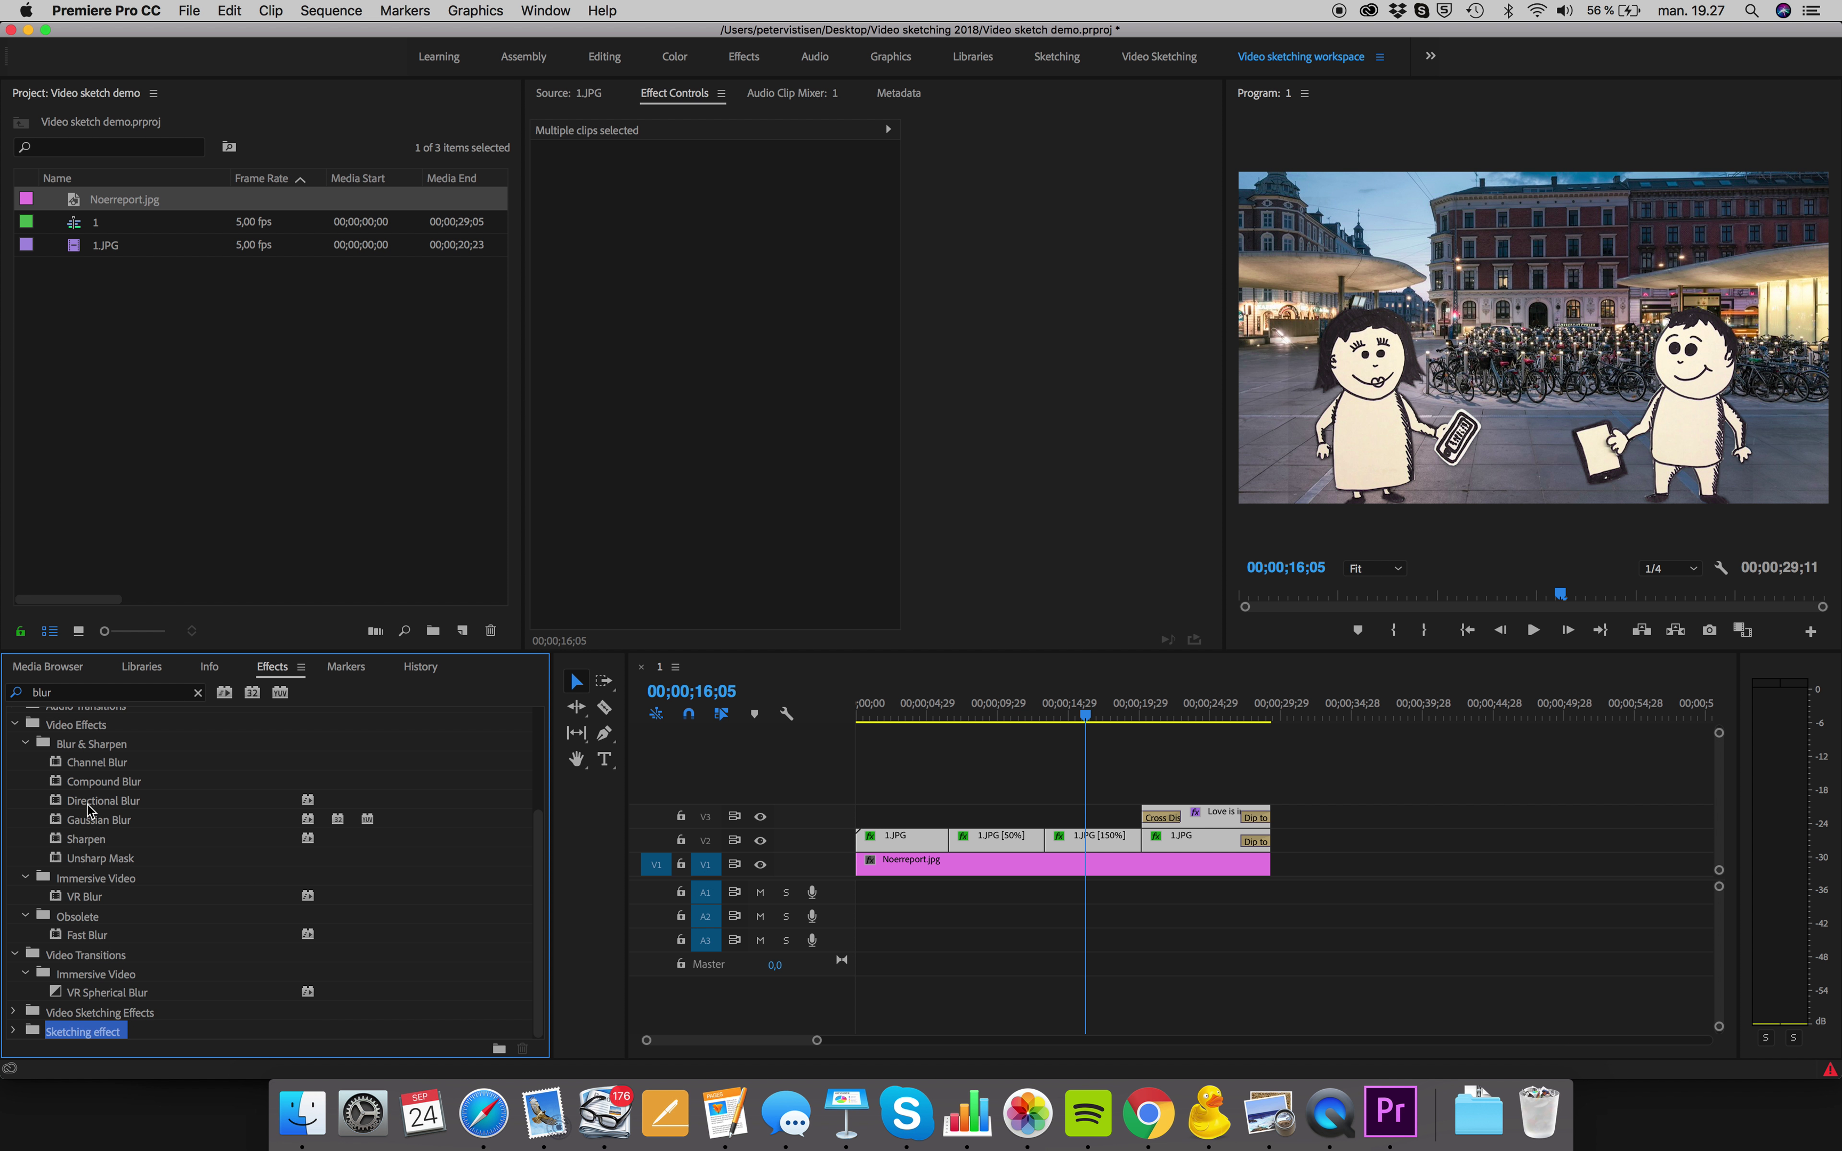
Step: Add Sharpen to the Sketching effect bin, and add both Gaussian Blur and Sharpen to the Video Sketching Effects bin
{"action": "left_click", "coordinate": [88, 814]}
{"action": "left_click", "coordinate": [82, 839]}
{"action": "left_click_drag", "start_coordinate": [82, 839], "coordinate": [73, 1031]}
{"action": "left_click_drag", "start_coordinate": [94, 823], "coordinate": [96, 1009]}
{"action": "left_click_drag", "start_coordinate": [93, 838], "coordinate": [84, 1010]}
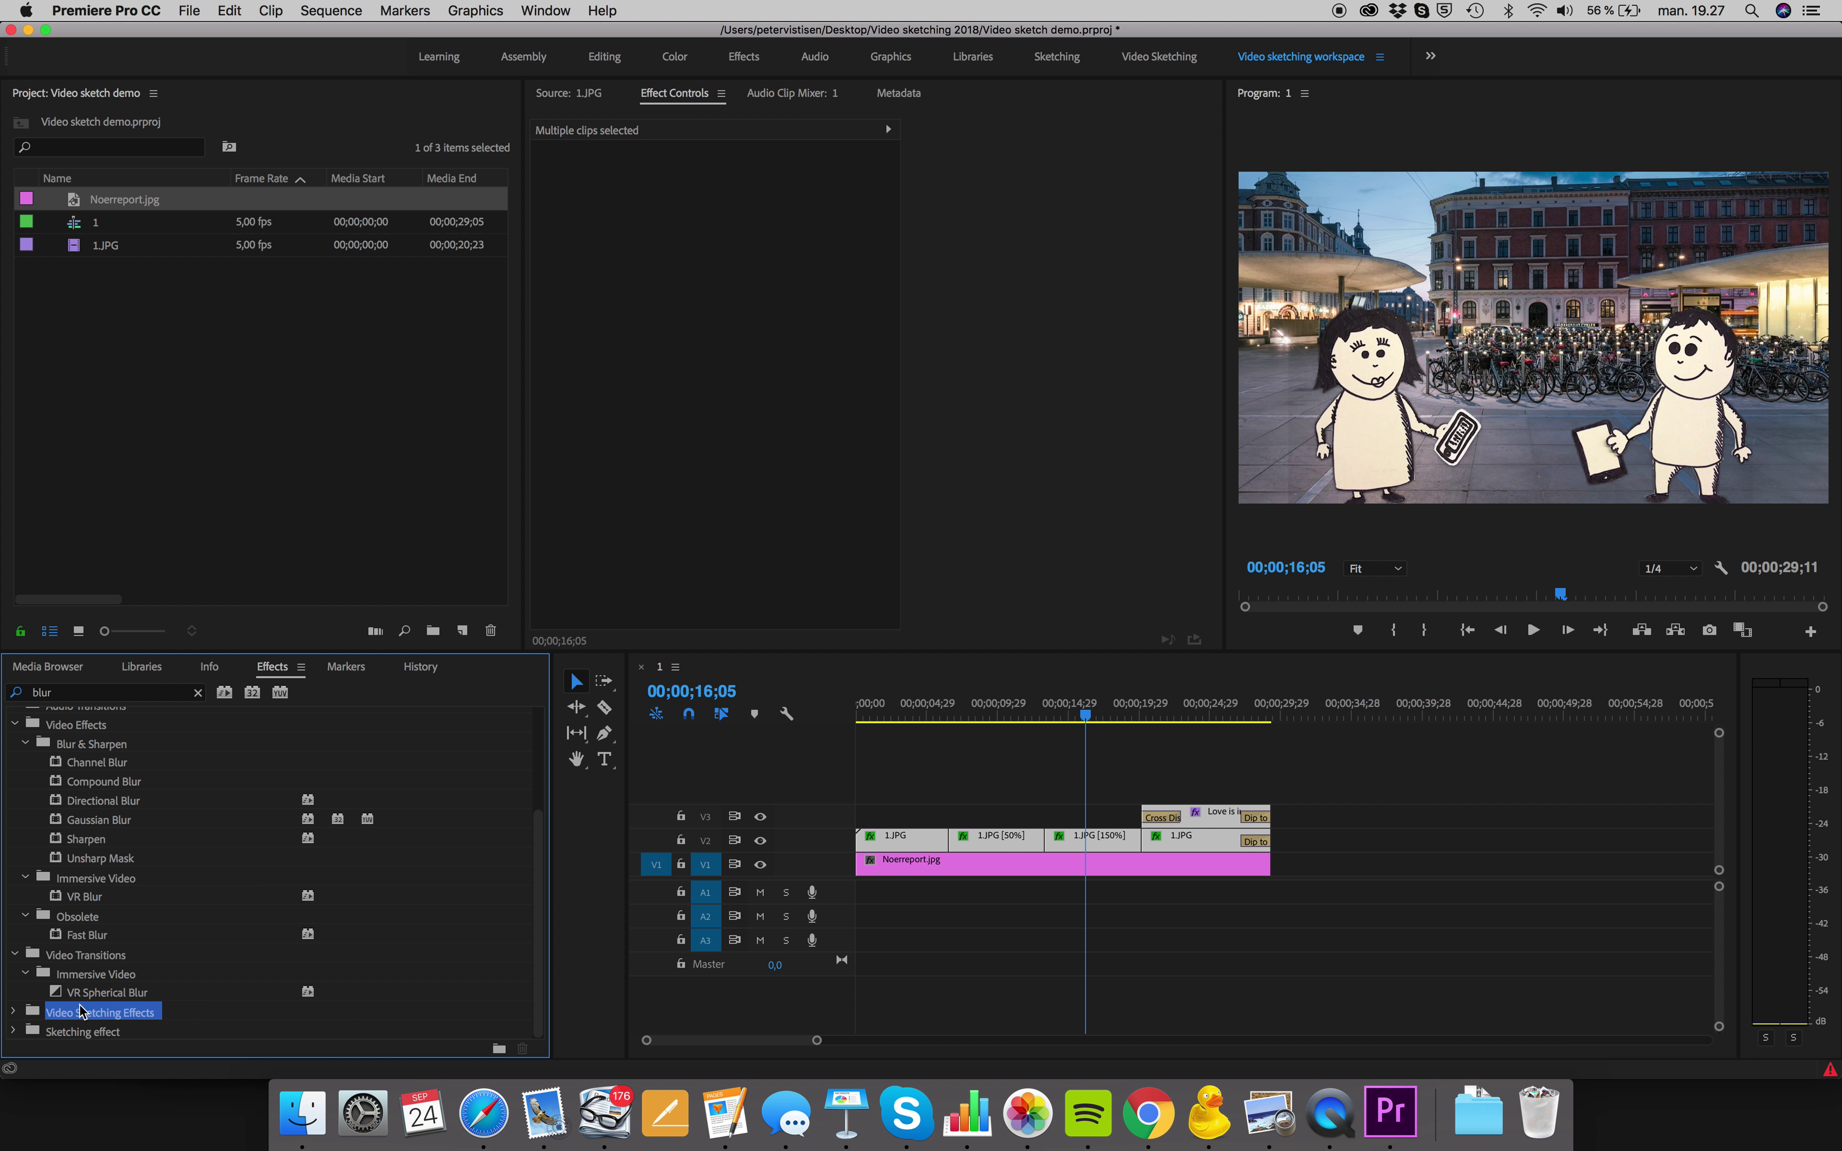
Step: Clear the effects search and apply Gaussian Blur from the Sketching effect bin to the Noerreport.jpg background clip on V1
{"action": "left_click", "coordinate": [198, 693]}
{"action": "left_click", "coordinate": [15, 849]}
{"action": "scroll", "coordinate": [116, 870], "scroll_direction": "down", "scroll_amount": 2}
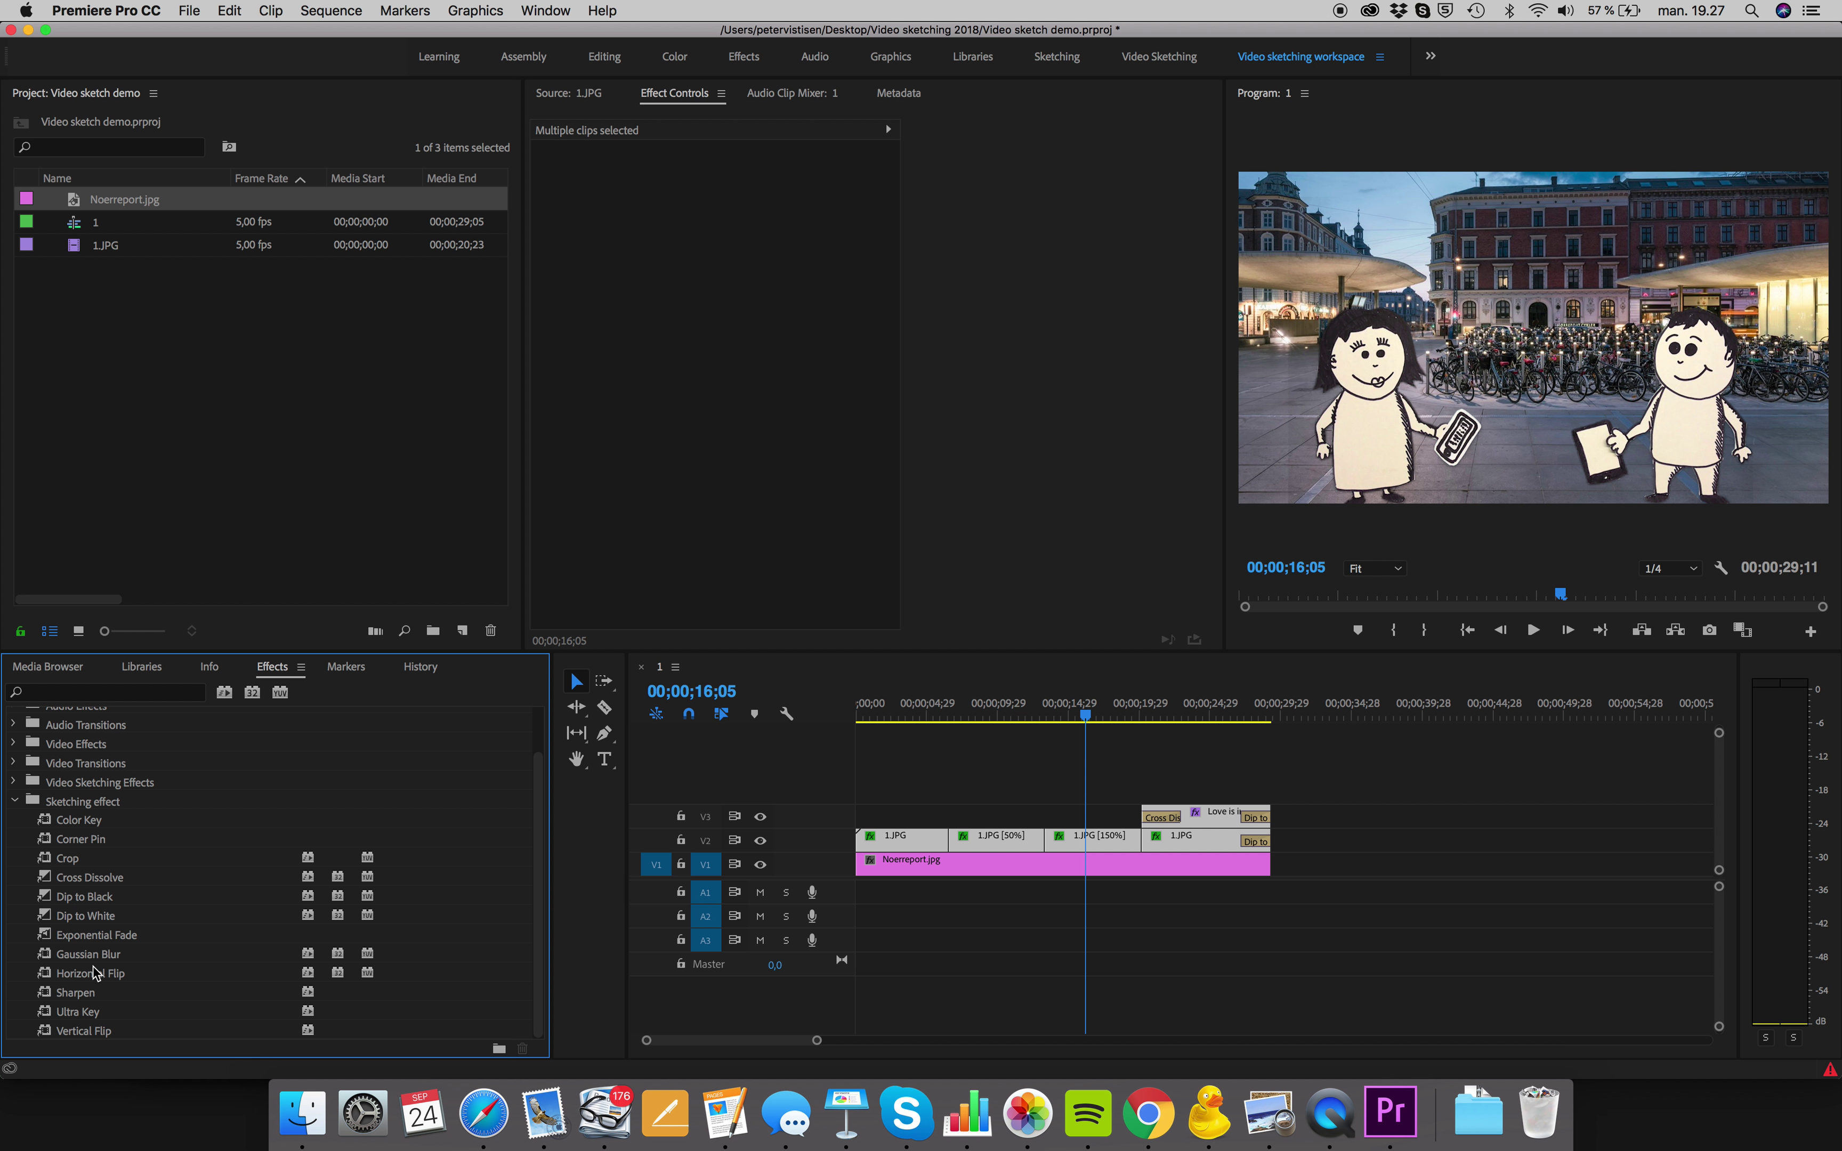
{"action": "left_click", "coordinate": [106, 951]}
{"action": "left_click_drag", "start_coordinate": [82, 954], "coordinate": [889, 868]}
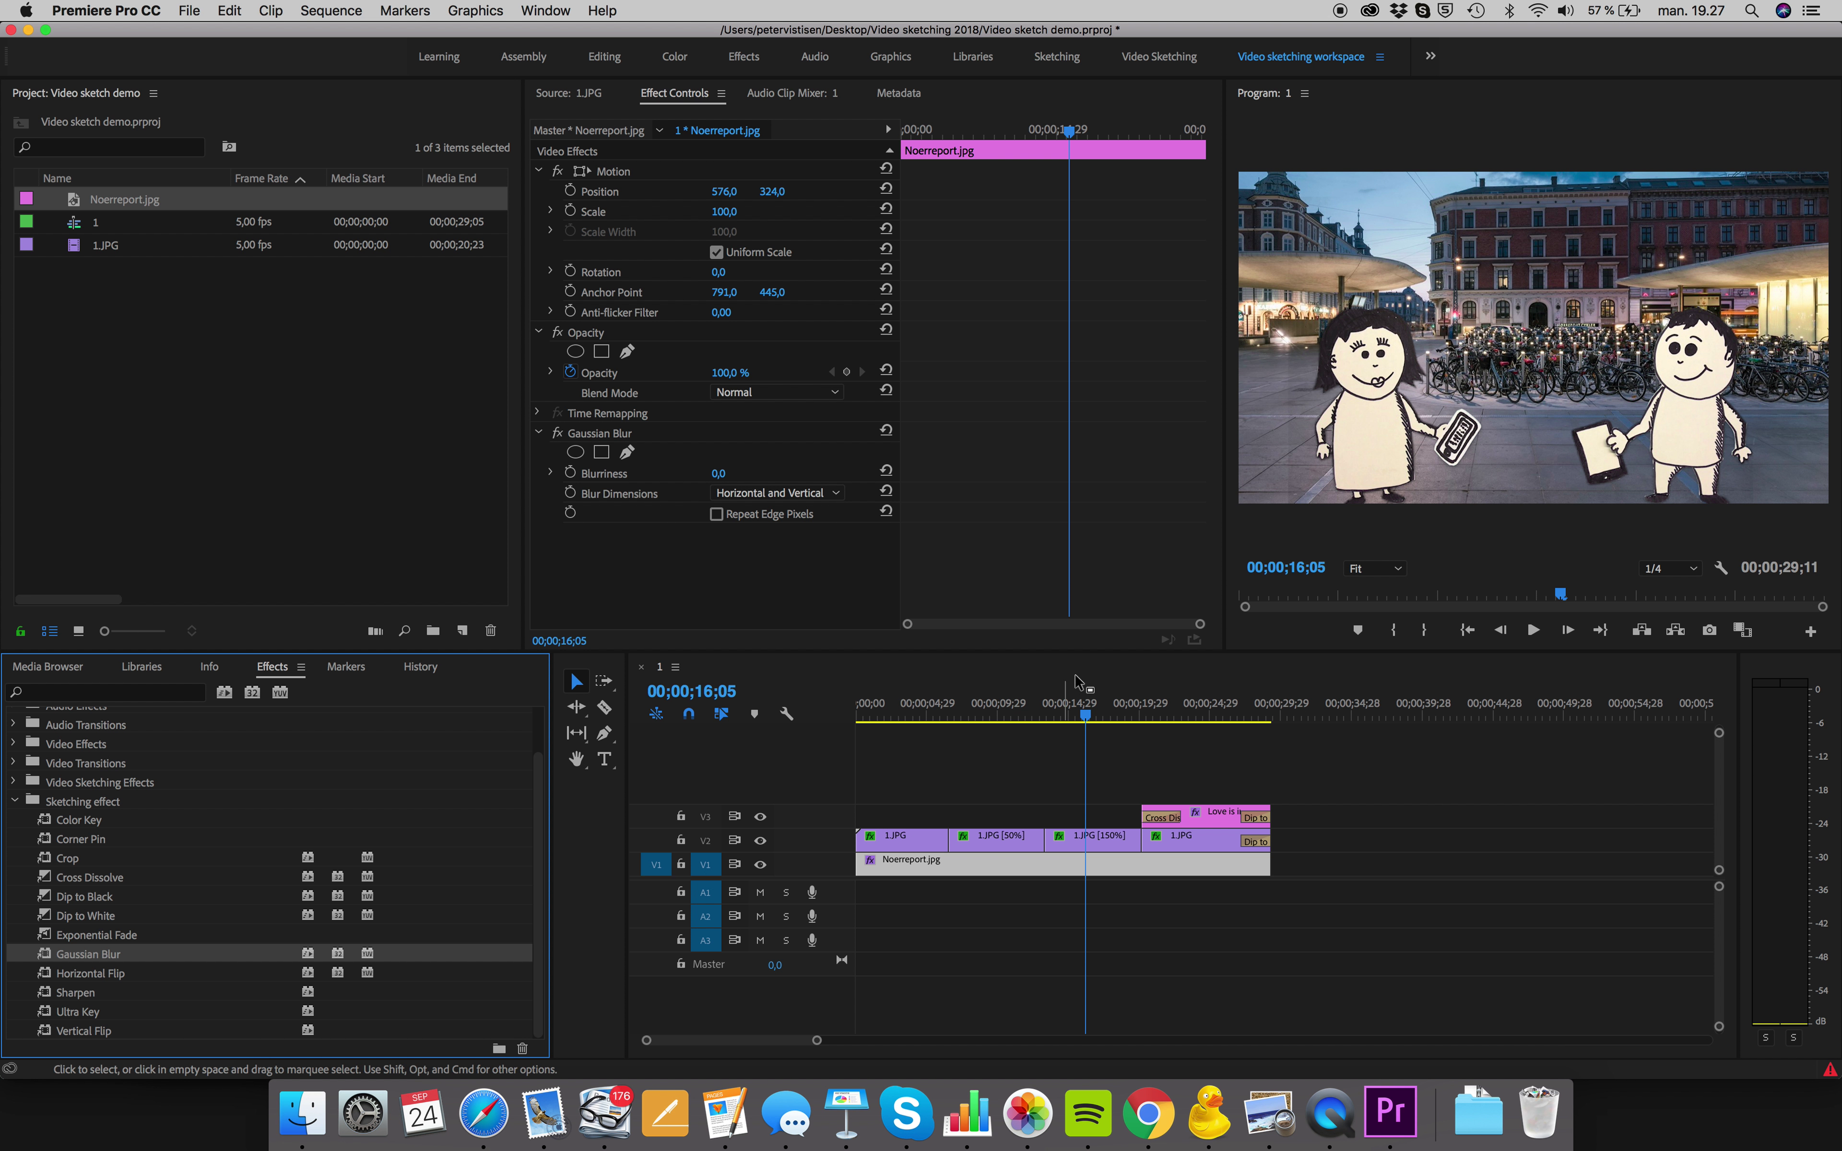
Step: Set the Gaussian Blur Blurriness of the Noerreport.jpg background to 36
{"action": "left_click_drag", "start_coordinate": [1086, 704], "coordinate": [1069, 714]}
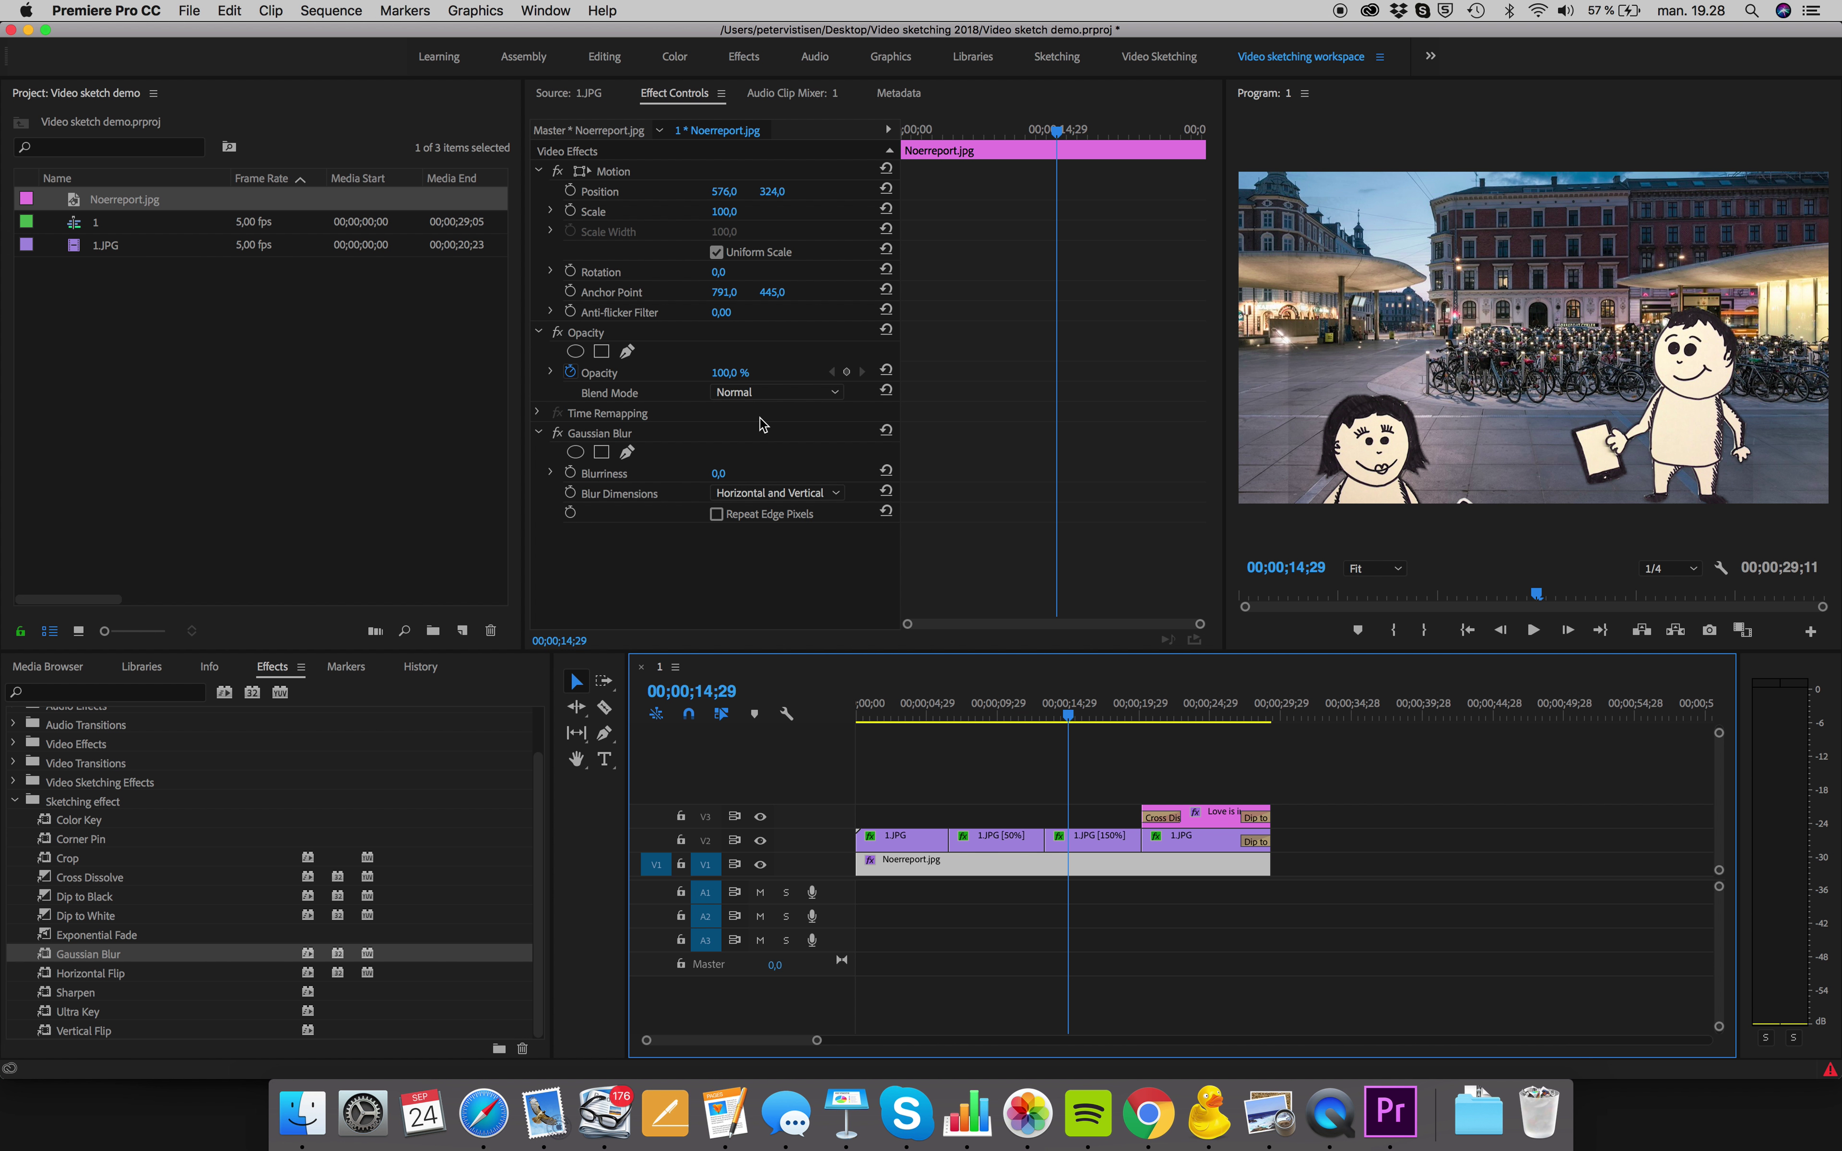
{"action": "left_click", "coordinate": [720, 475]}
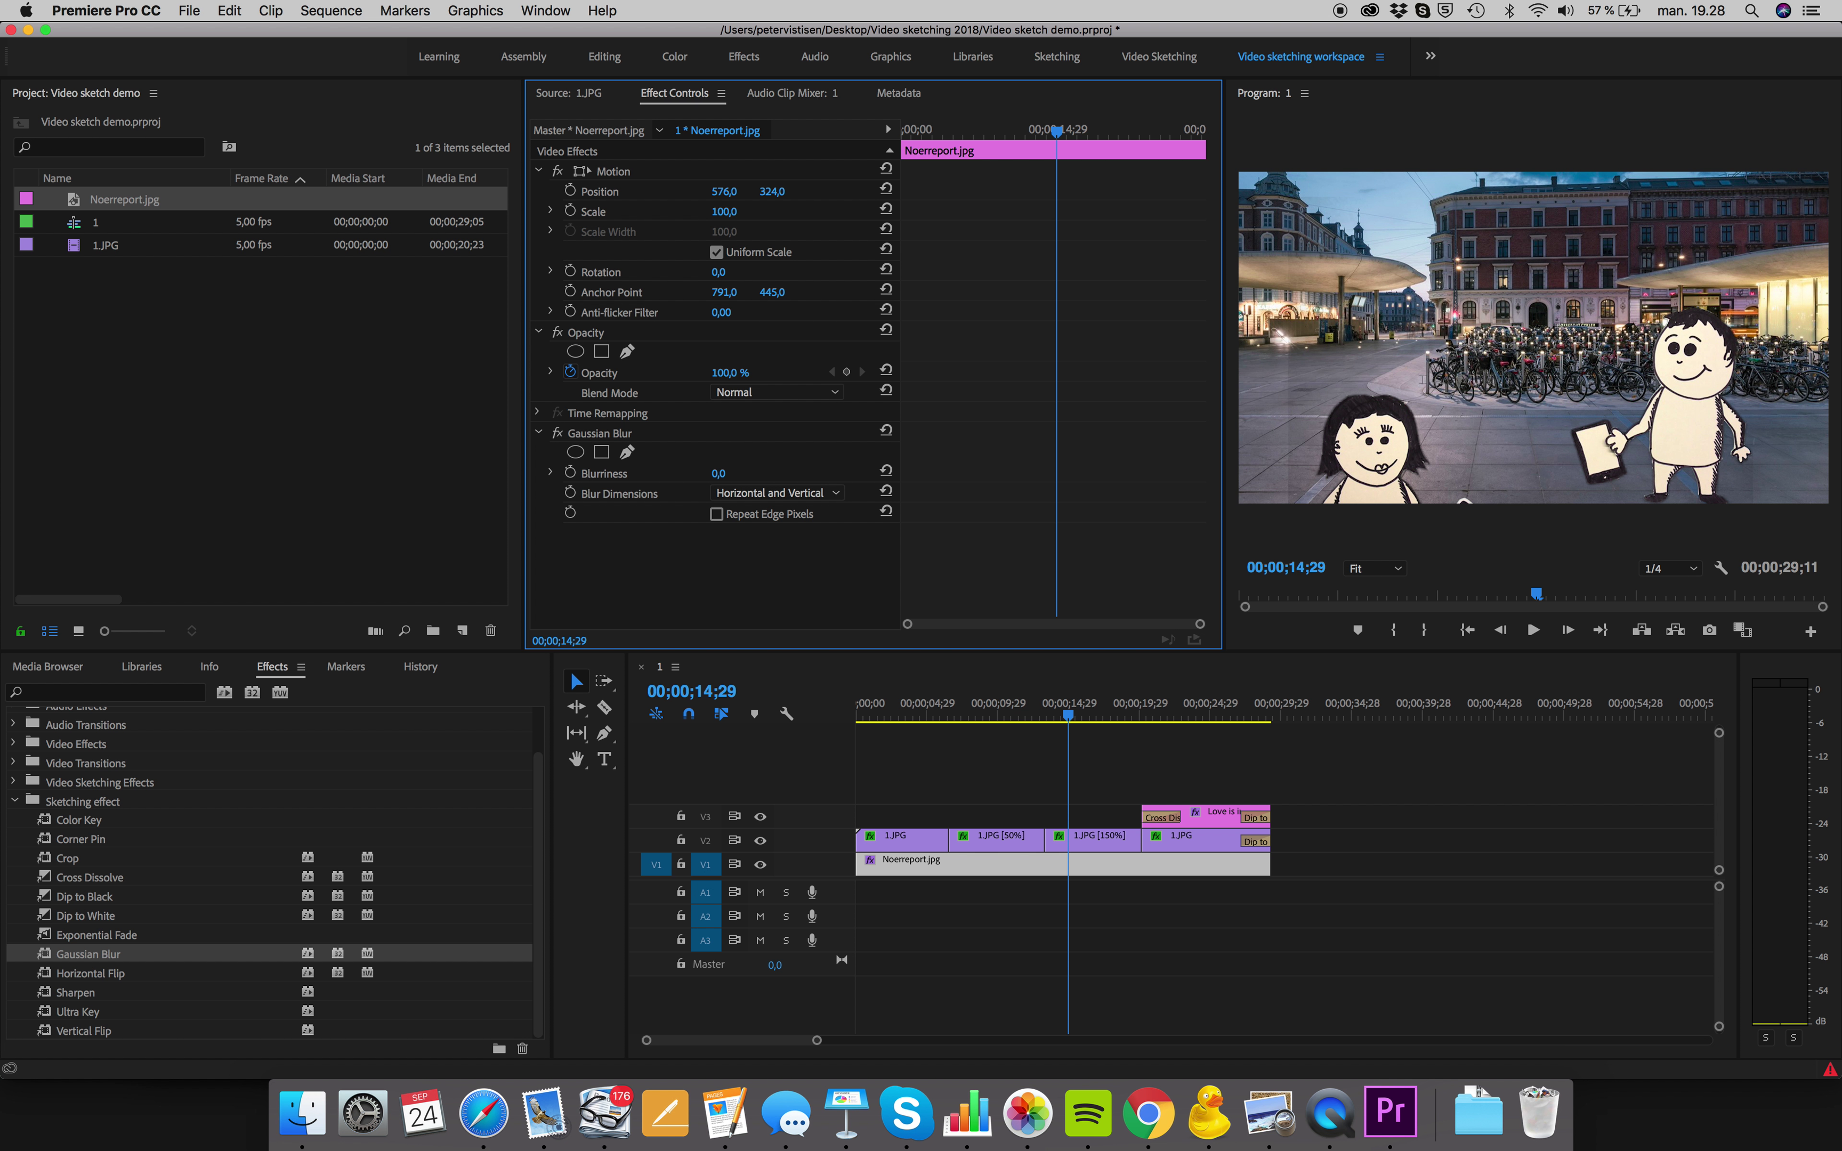
{"action": "left_click_drag", "start_coordinate": [720, 475], "coordinate": [741, 474]}
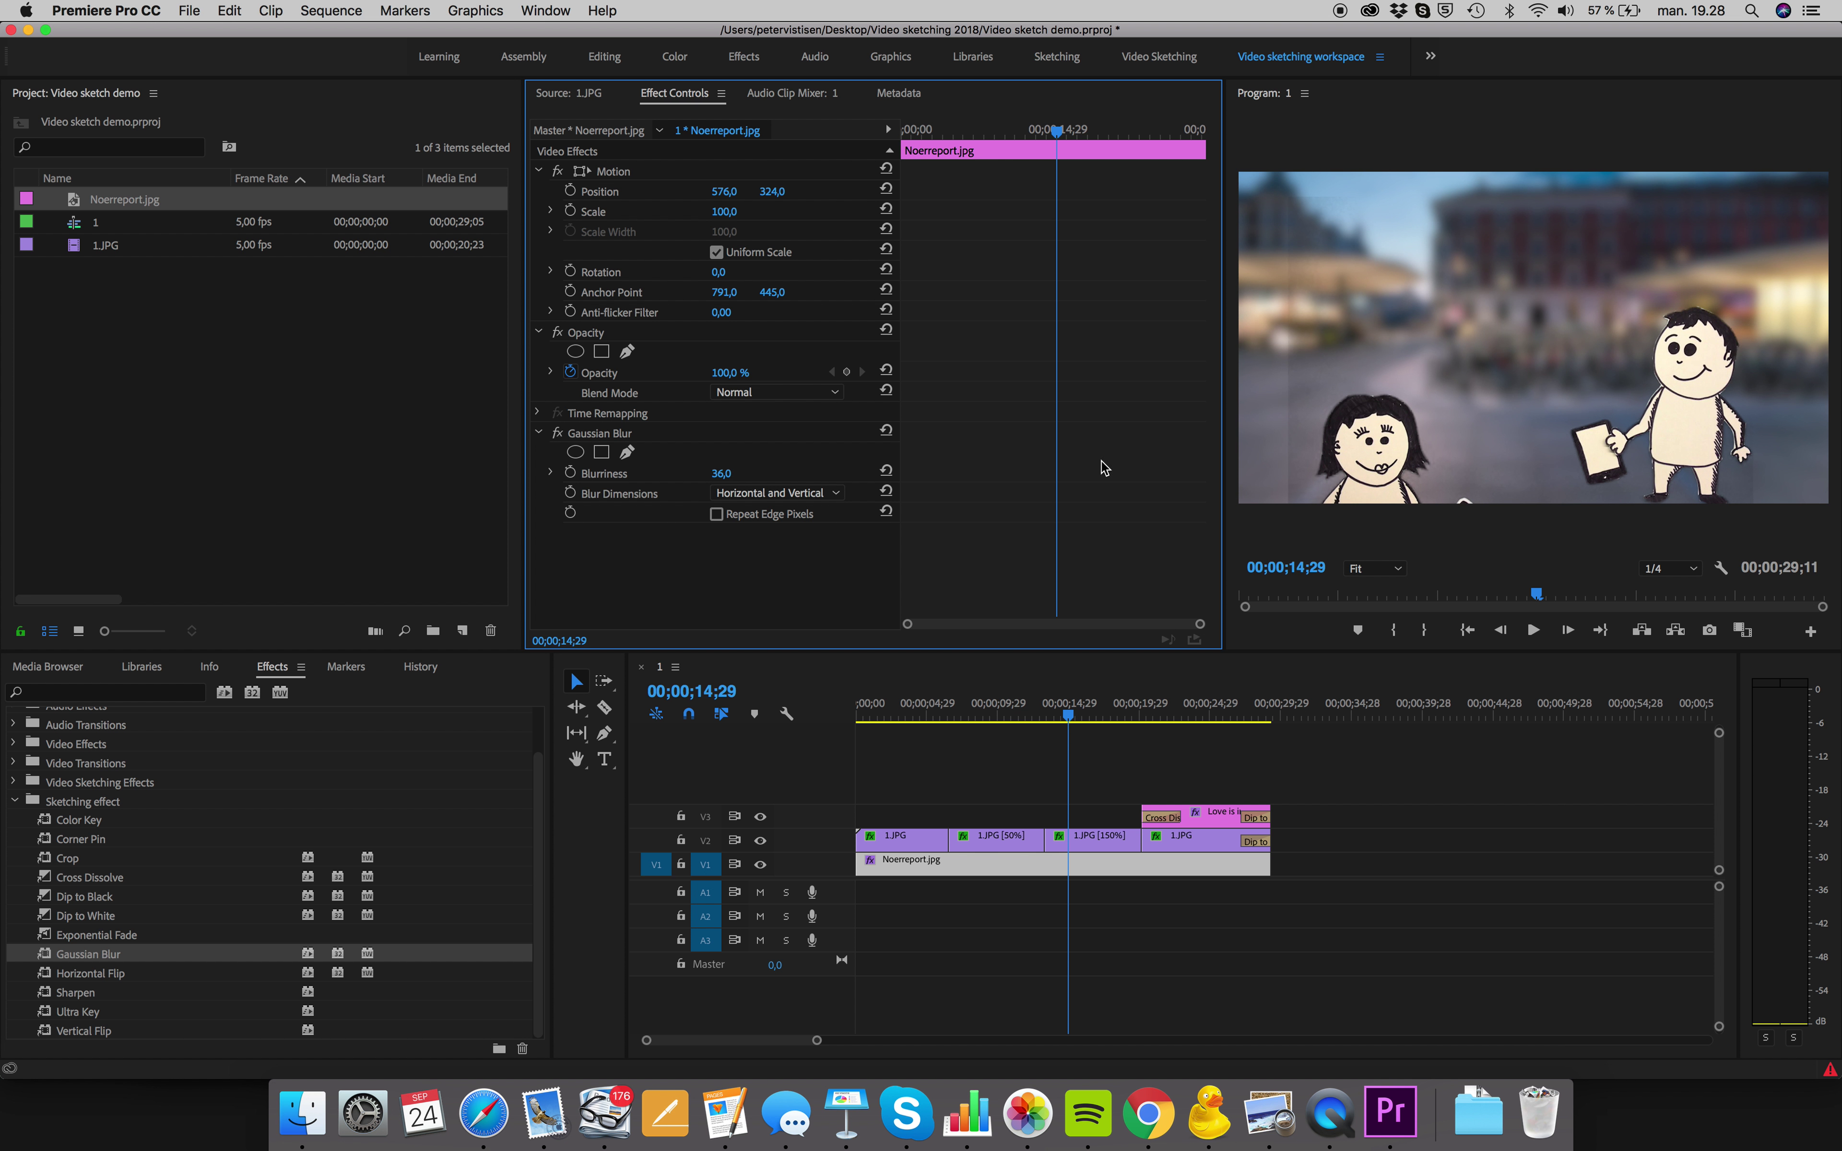
Step: Play the sequence from its beginning to check the keyed figures against the blurred background
{"action": "left_click_drag", "start_coordinate": [1064, 712], "coordinate": [857, 715]}
{"action": "key", "text": "space"}
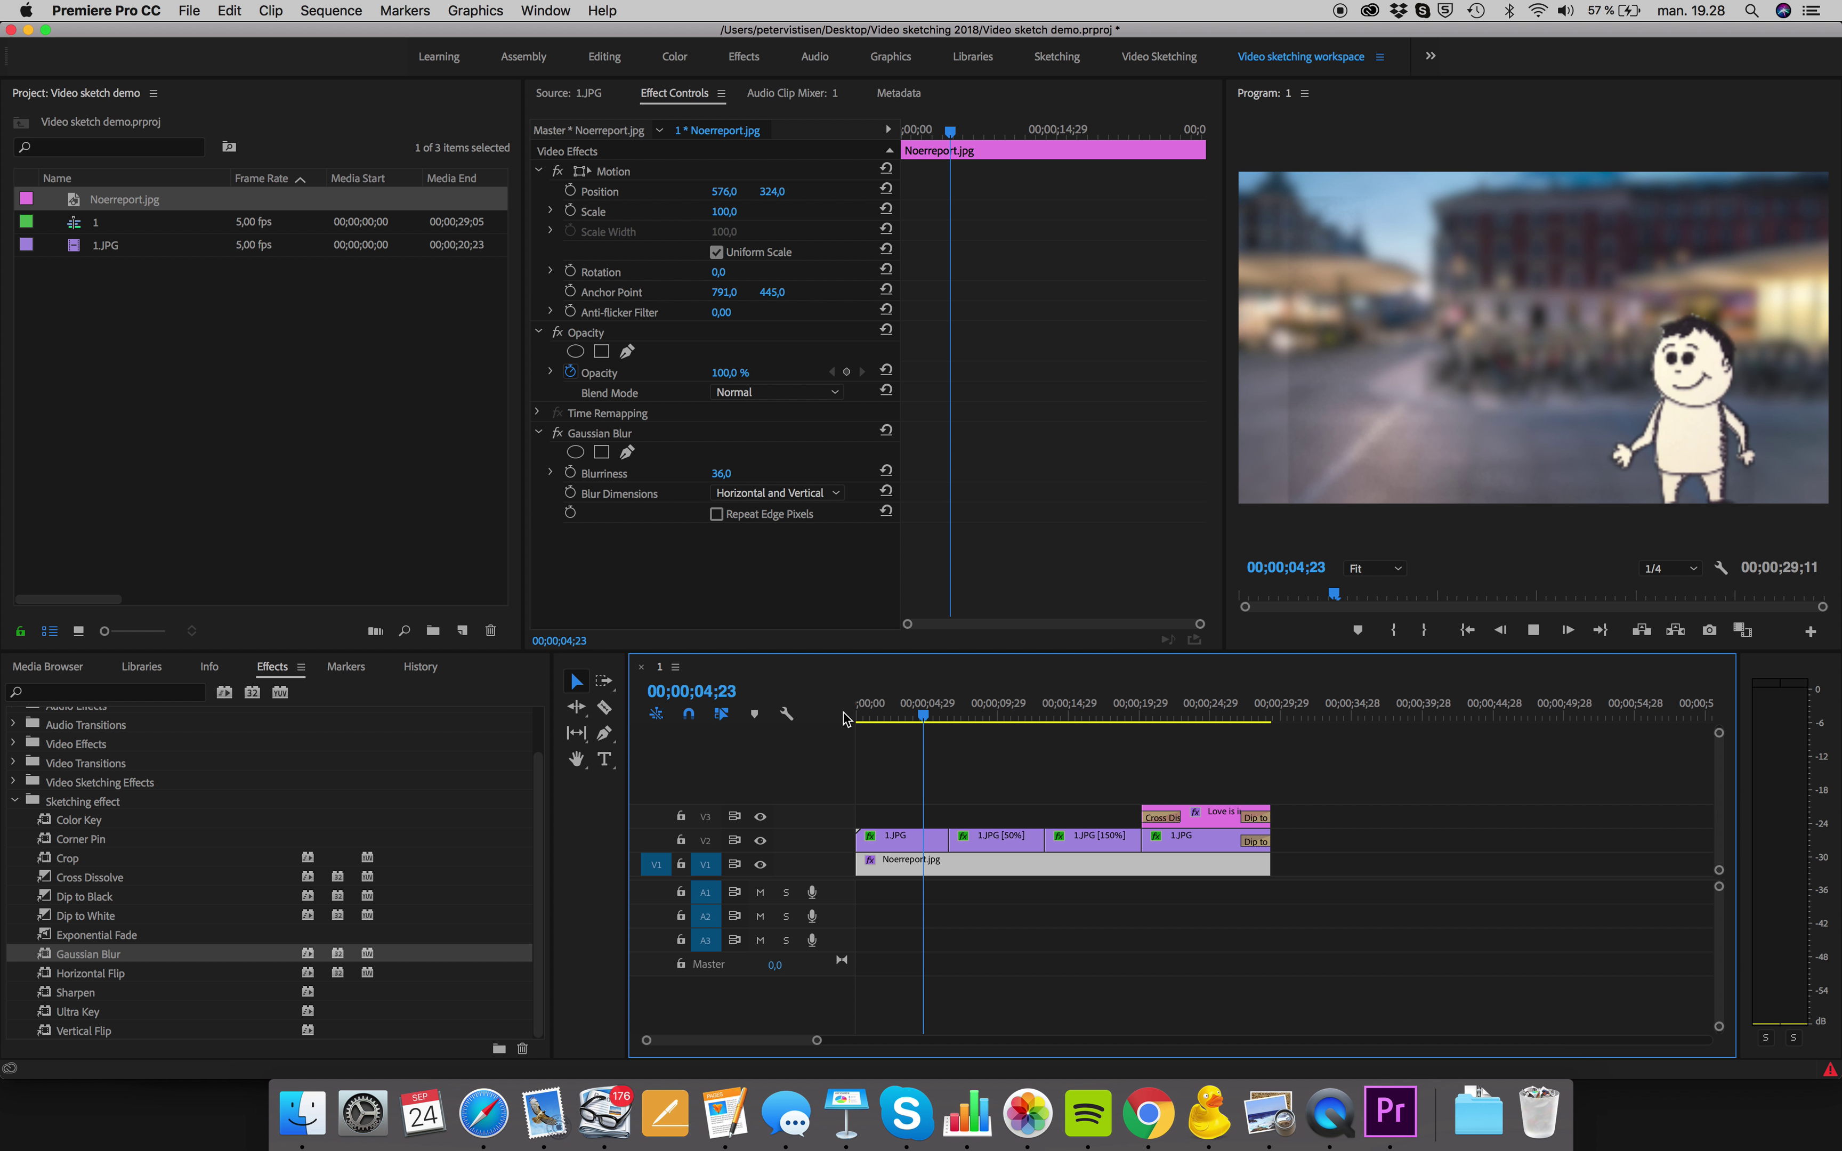
{"action": "key", "text": "space"}
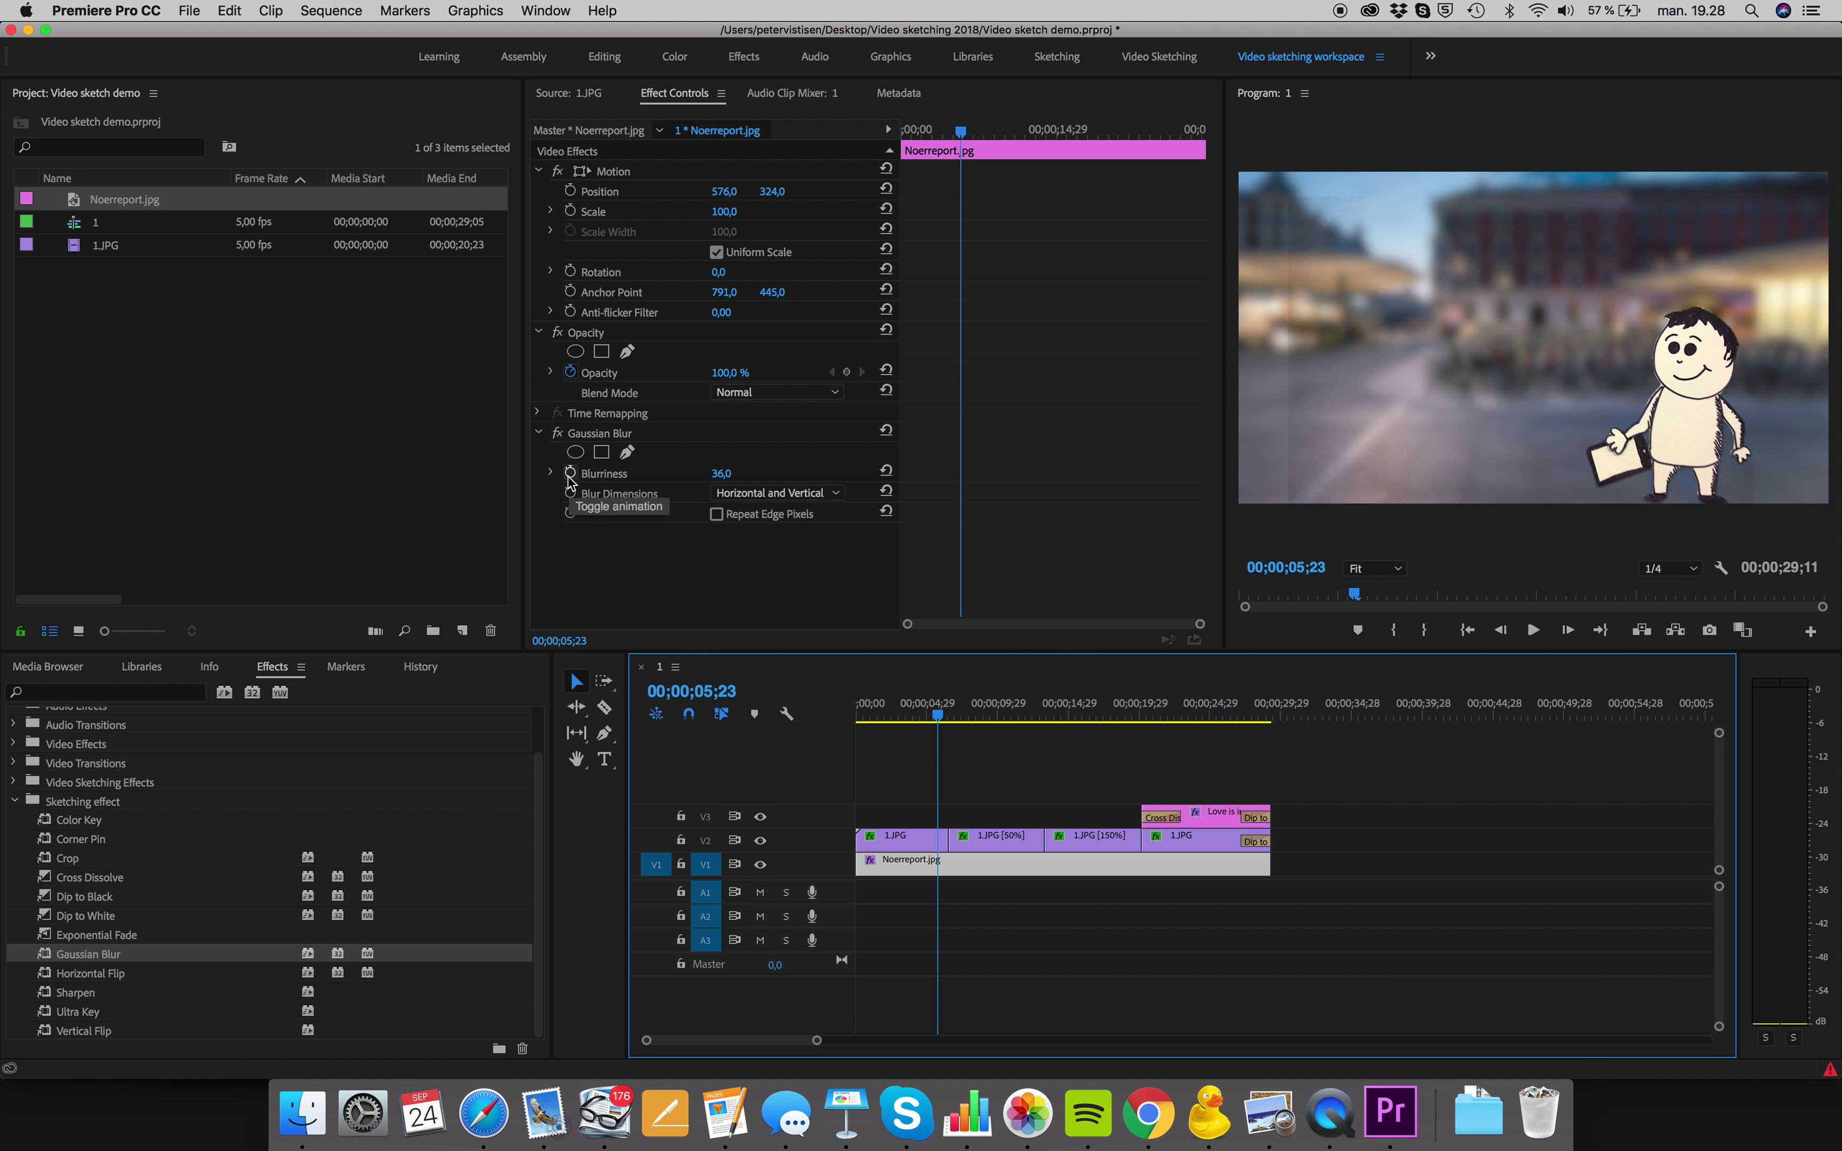
{"action": "left_click", "coordinate": [738, 550]}
{"action": "key", "text": "space"}
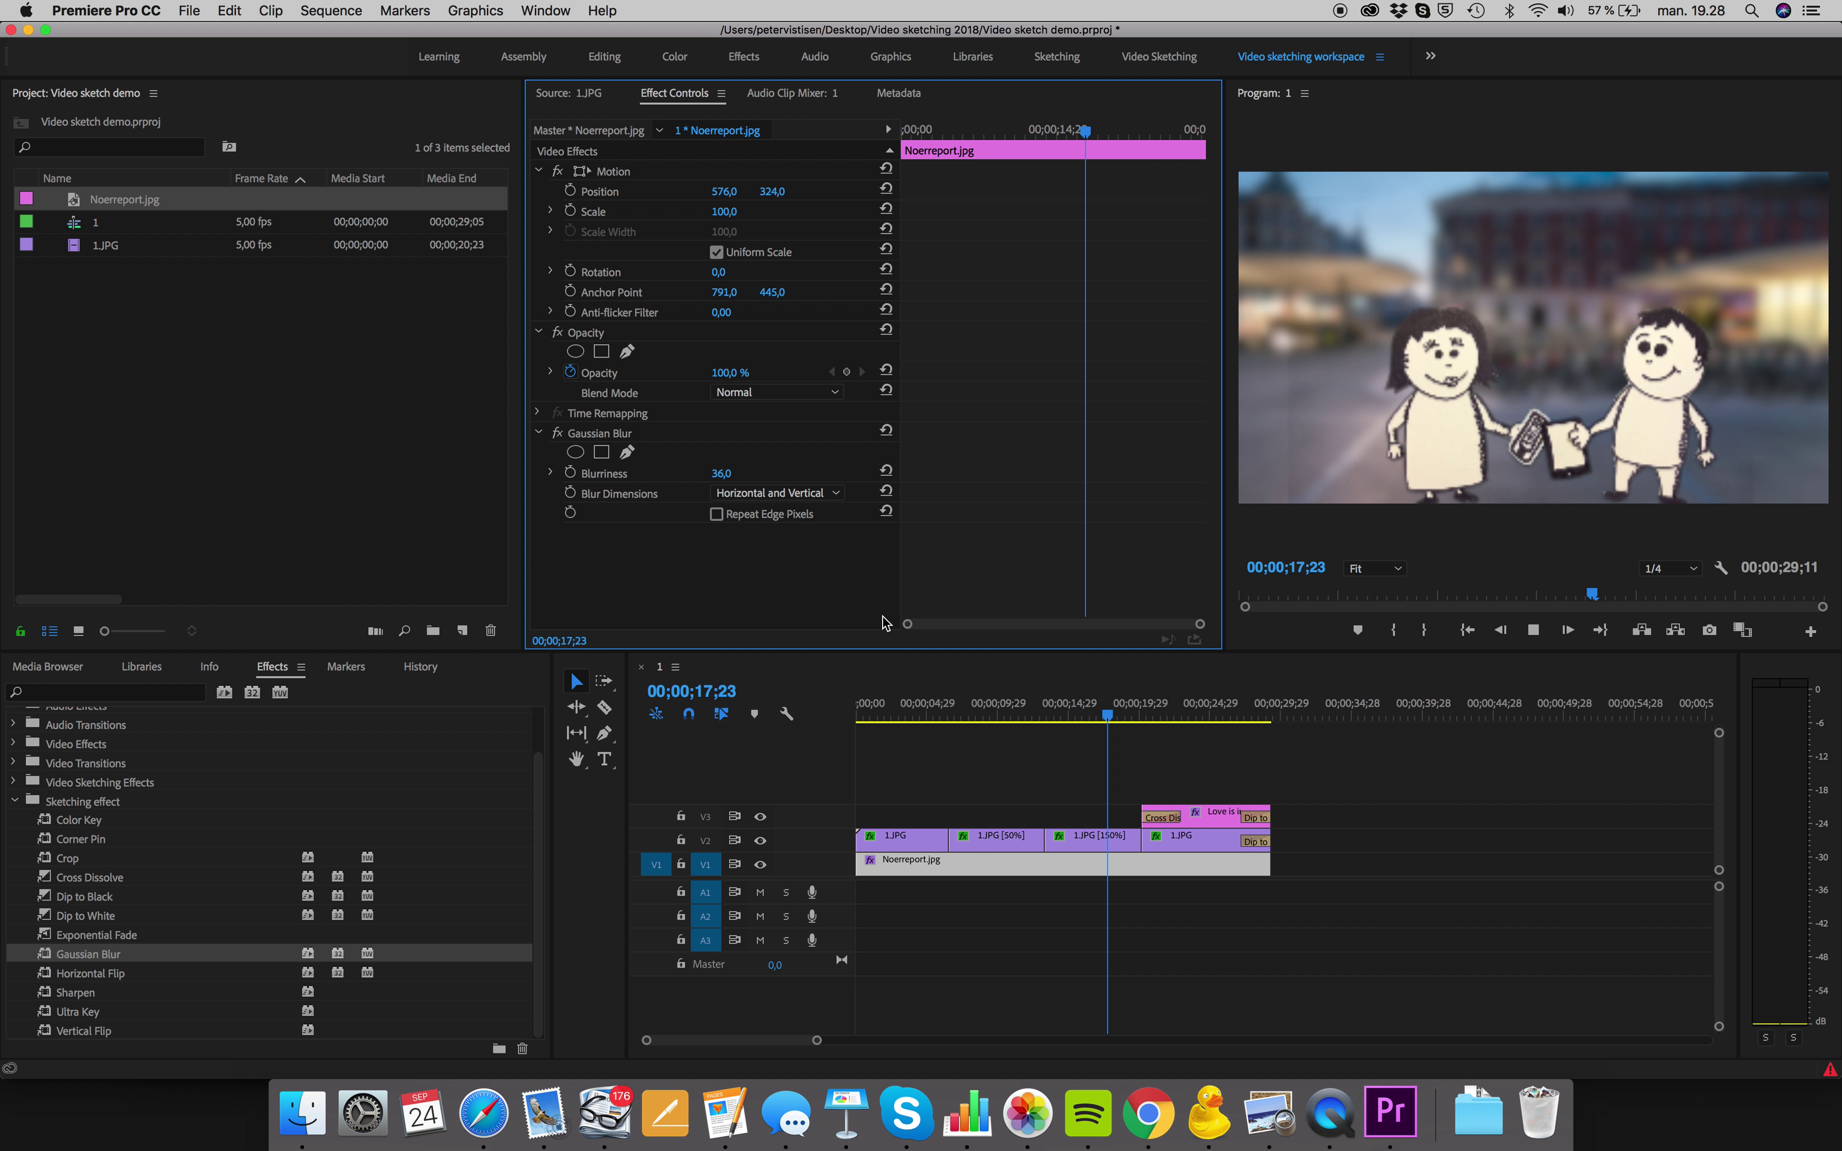
{"action": "key", "text": "space"}
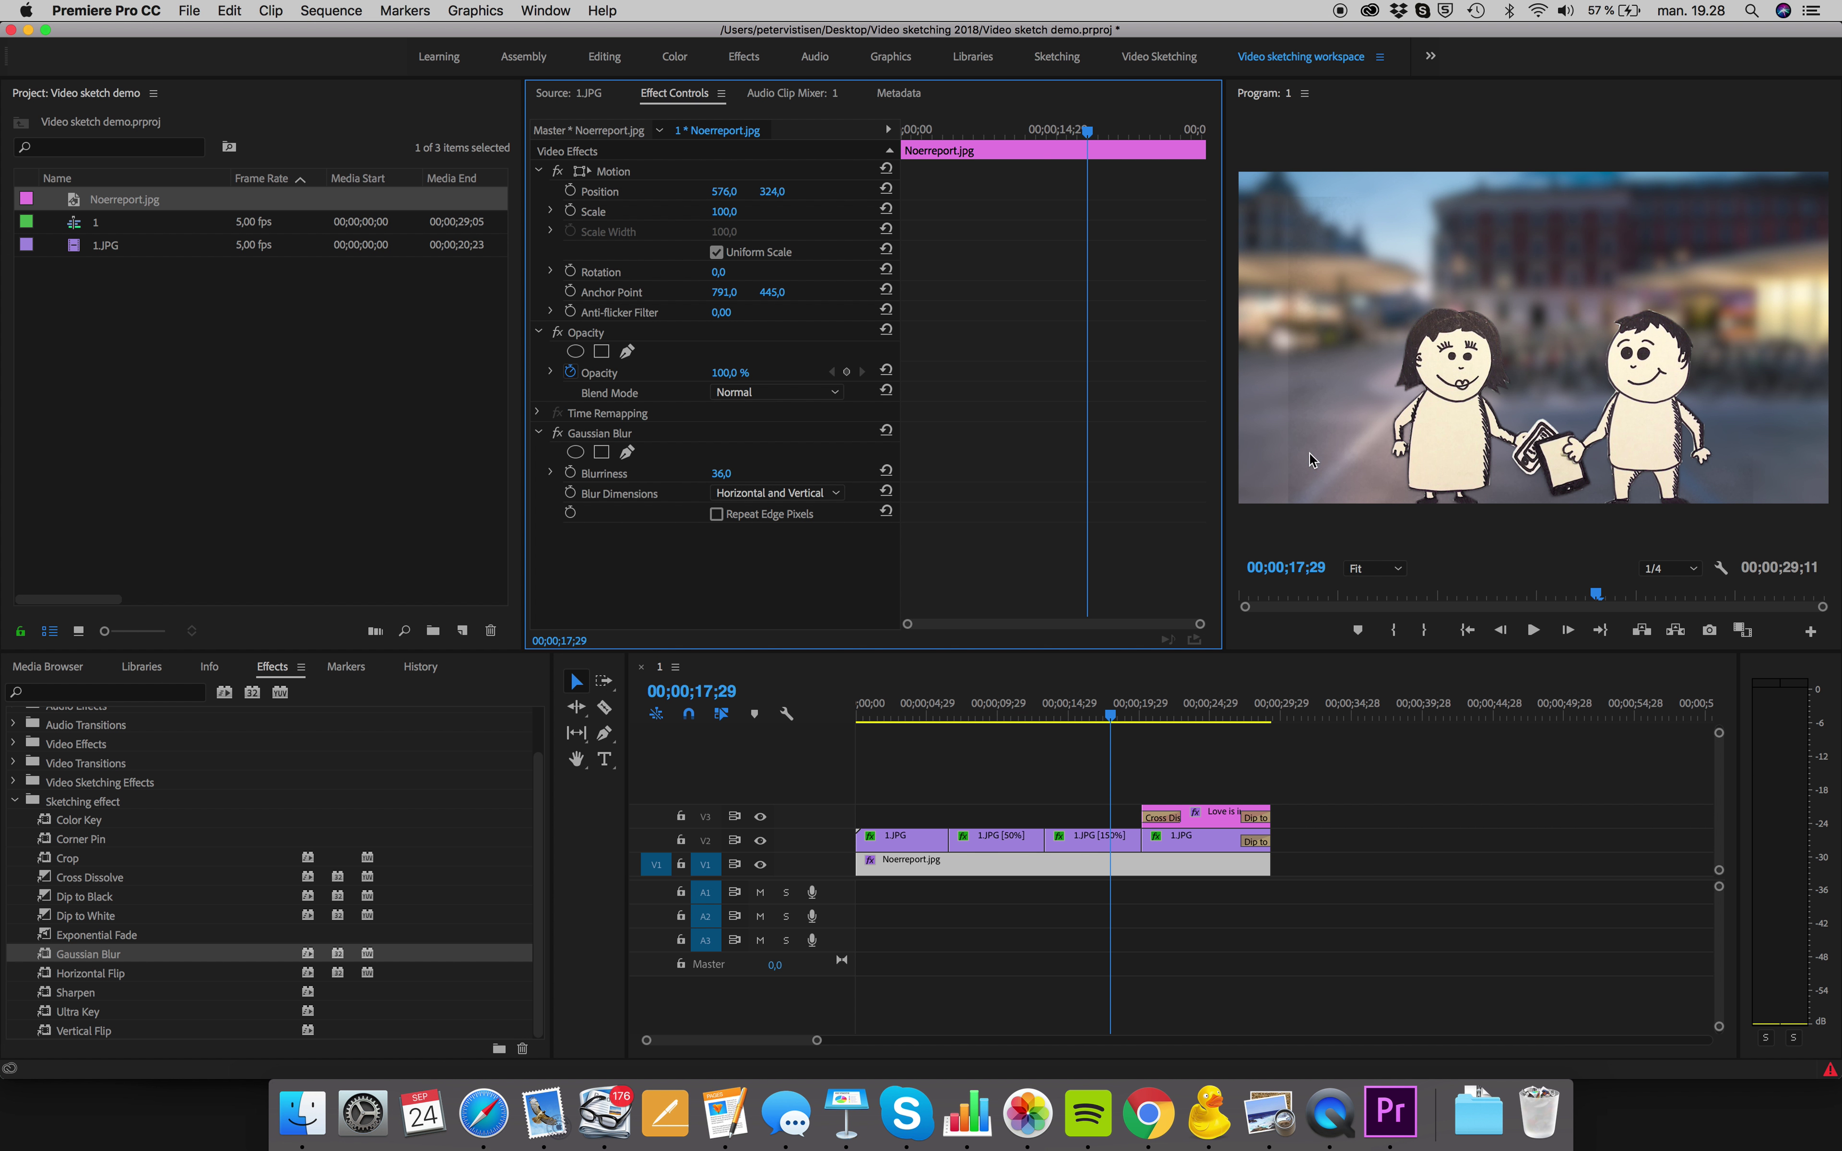
Step: Set the Ultra Key Shadow of the 150% speed clip on V2 to 20
{"action": "left_click", "coordinate": [1129, 845]}
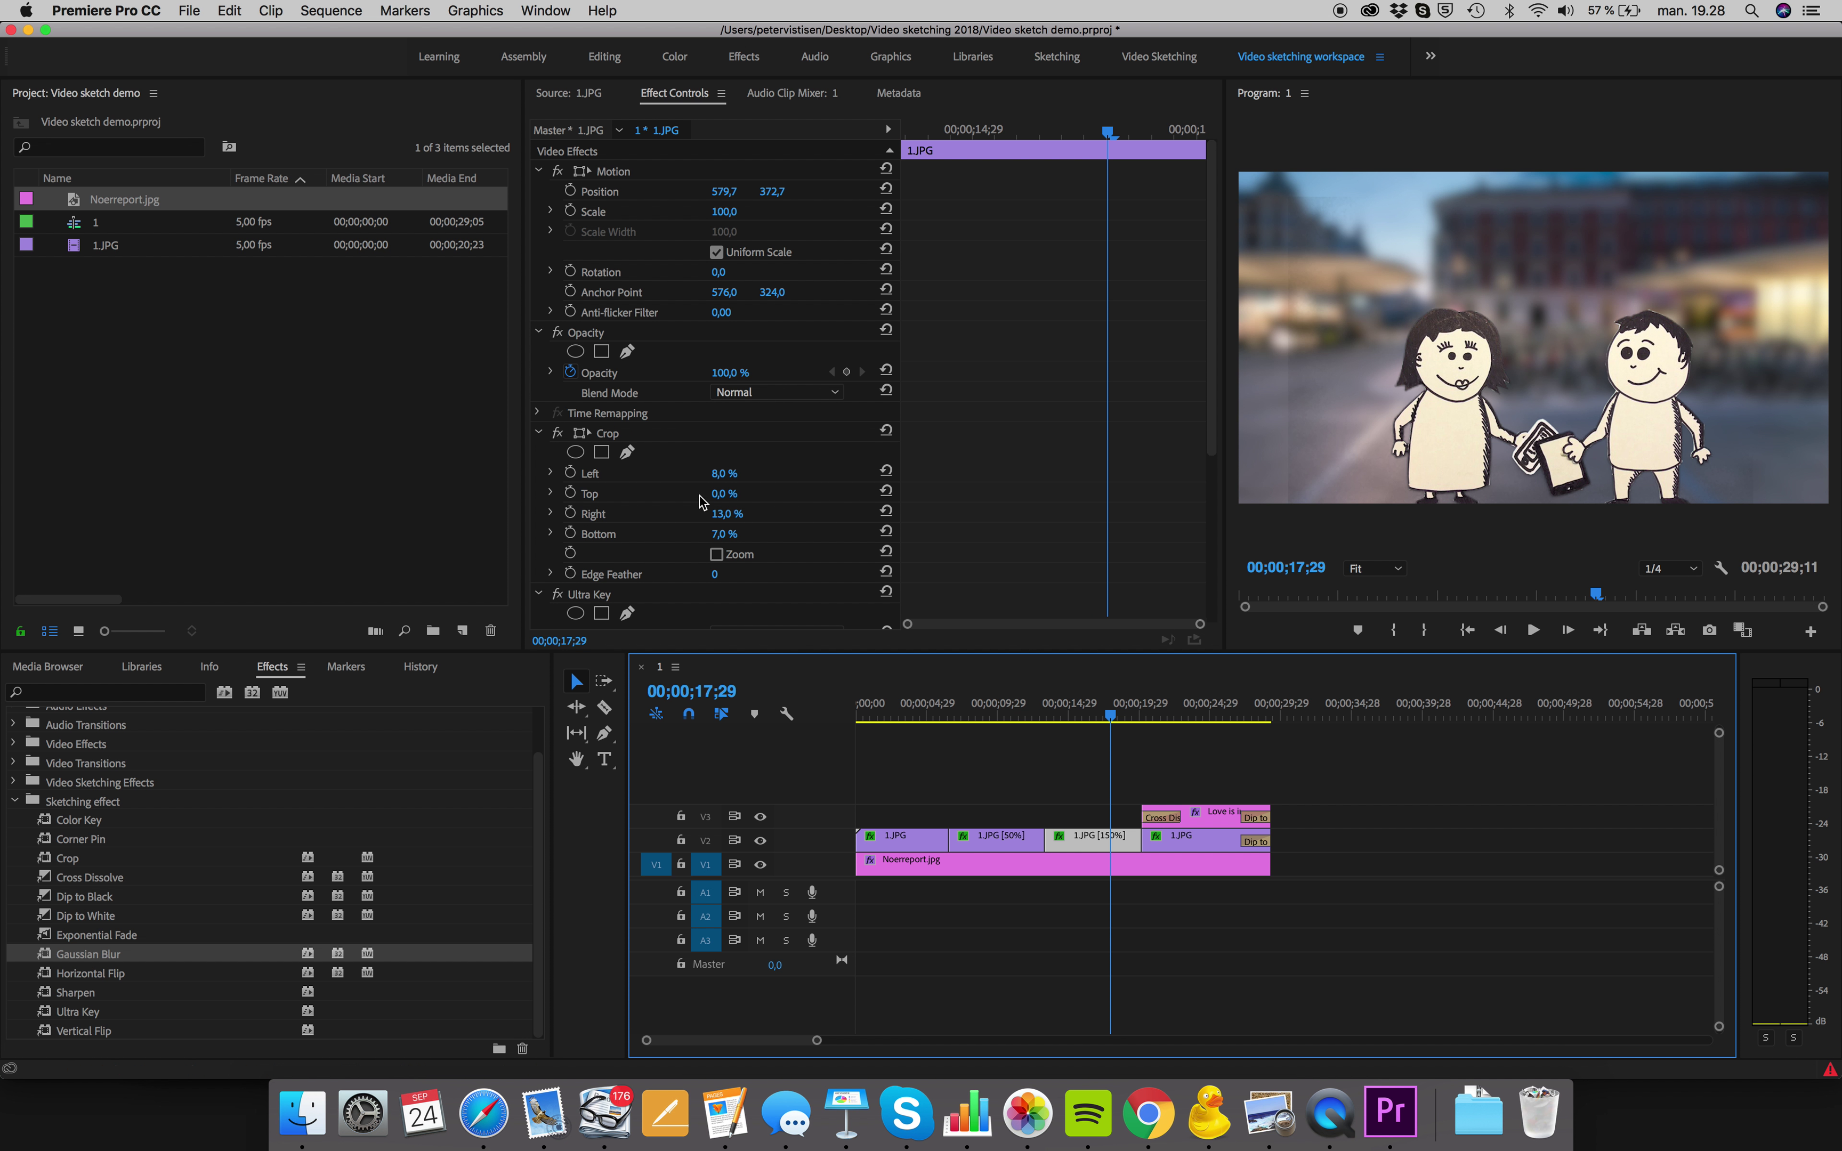
{"action": "scroll", "coordinate": [720, 488], "scroll_direction": "down", "scroll_amount": 5}
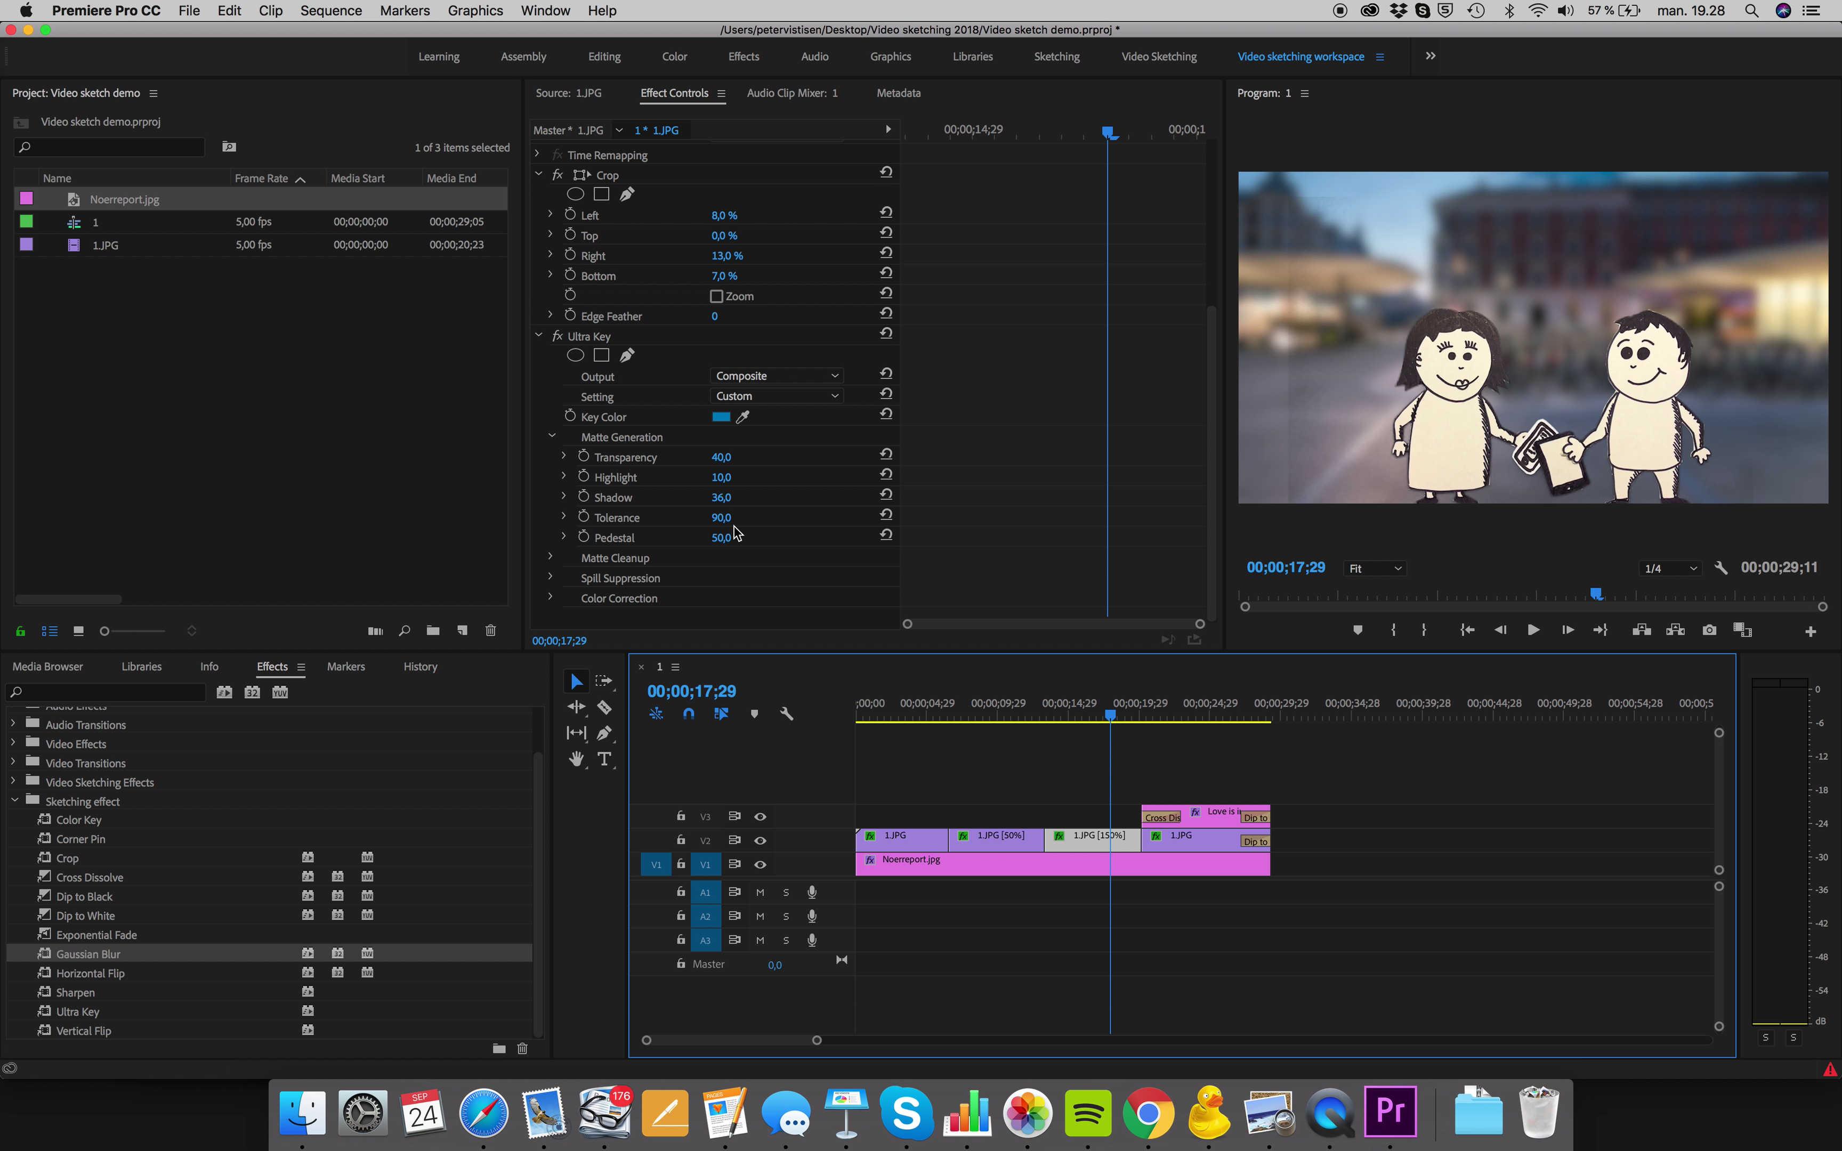
{"action": "left_click_drag", "start_coordinate": [727, 501], "coordinate": [715, 497]}
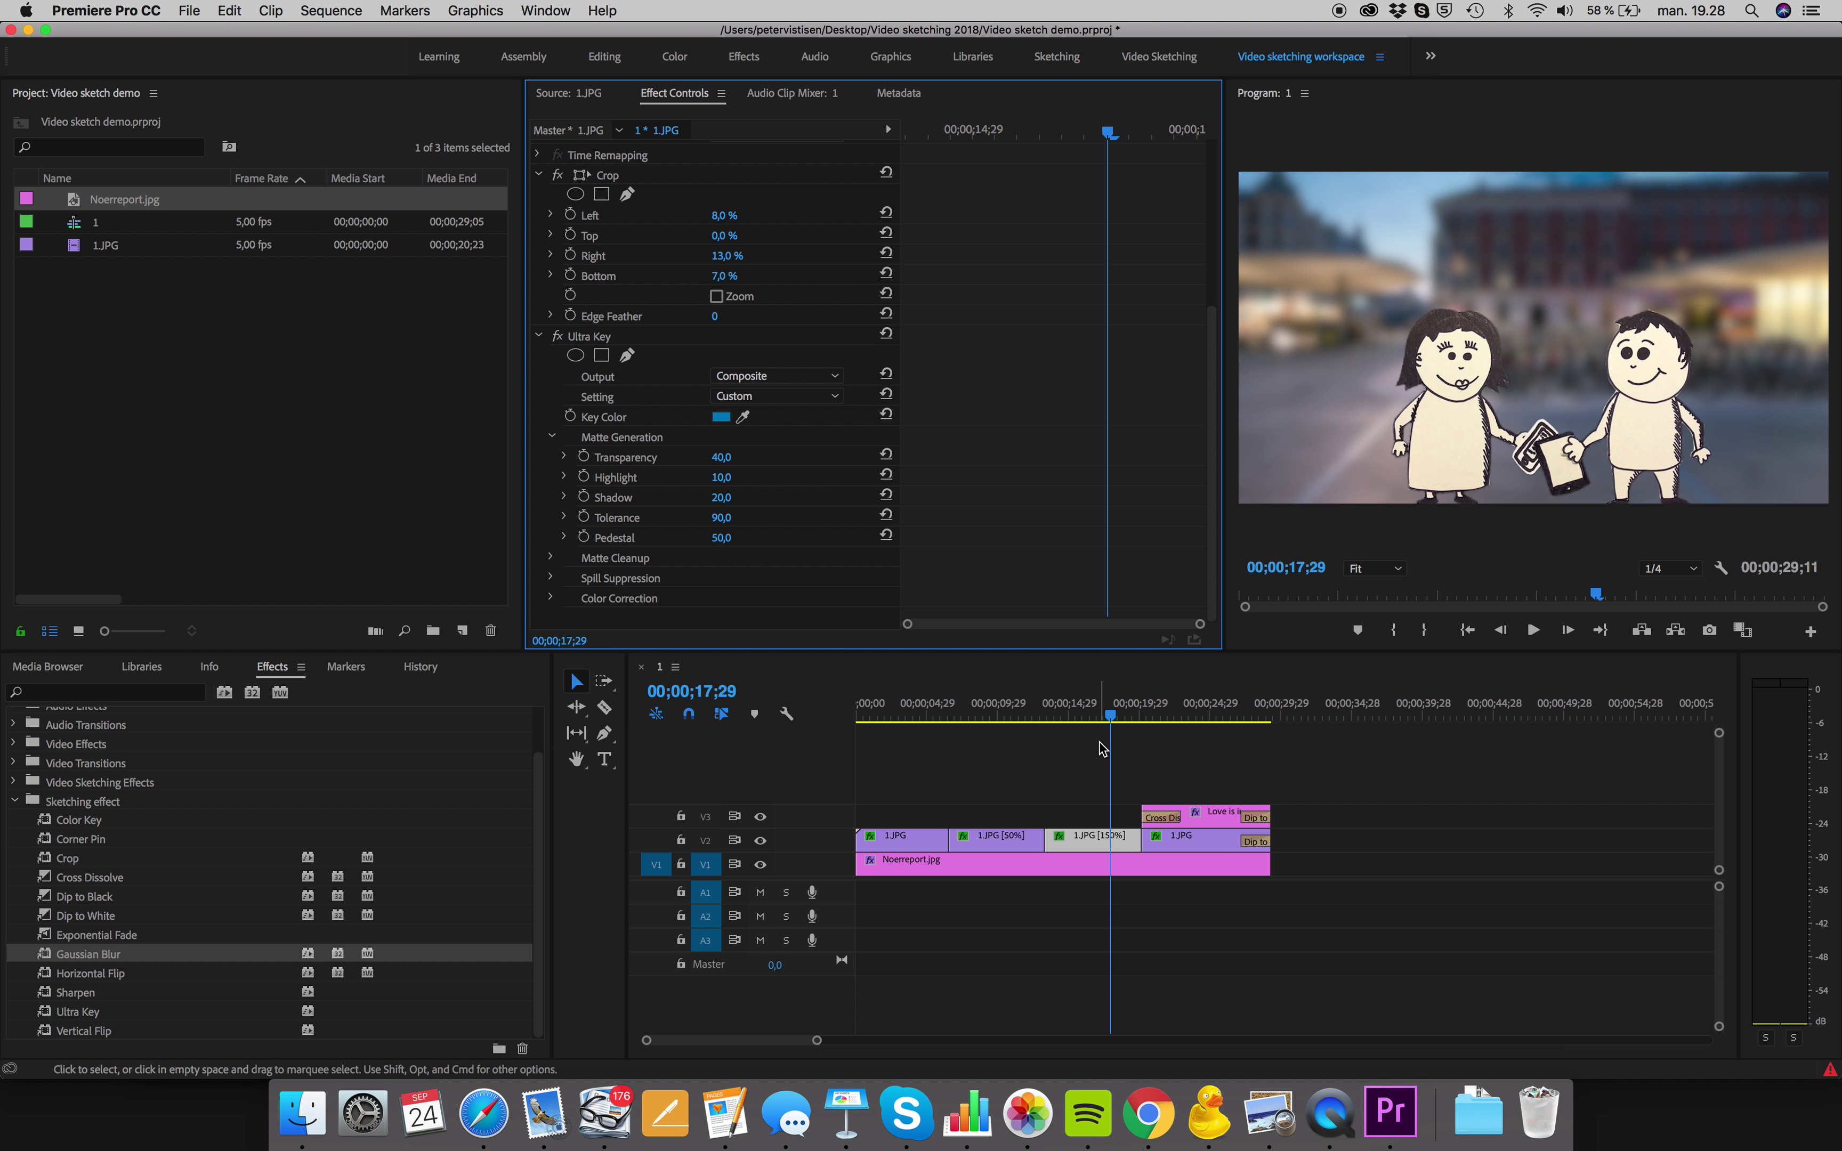
{"action": "mouse_move", "coordinate": [1116, 718]}
{"action": "left_mouse_down"}
{"action": "mouse_move", "coordinate": [1077, 718]}
{"action": "mouse_move", "coordinate": [1111, 723]}
{"action": "left_mouse_up"}
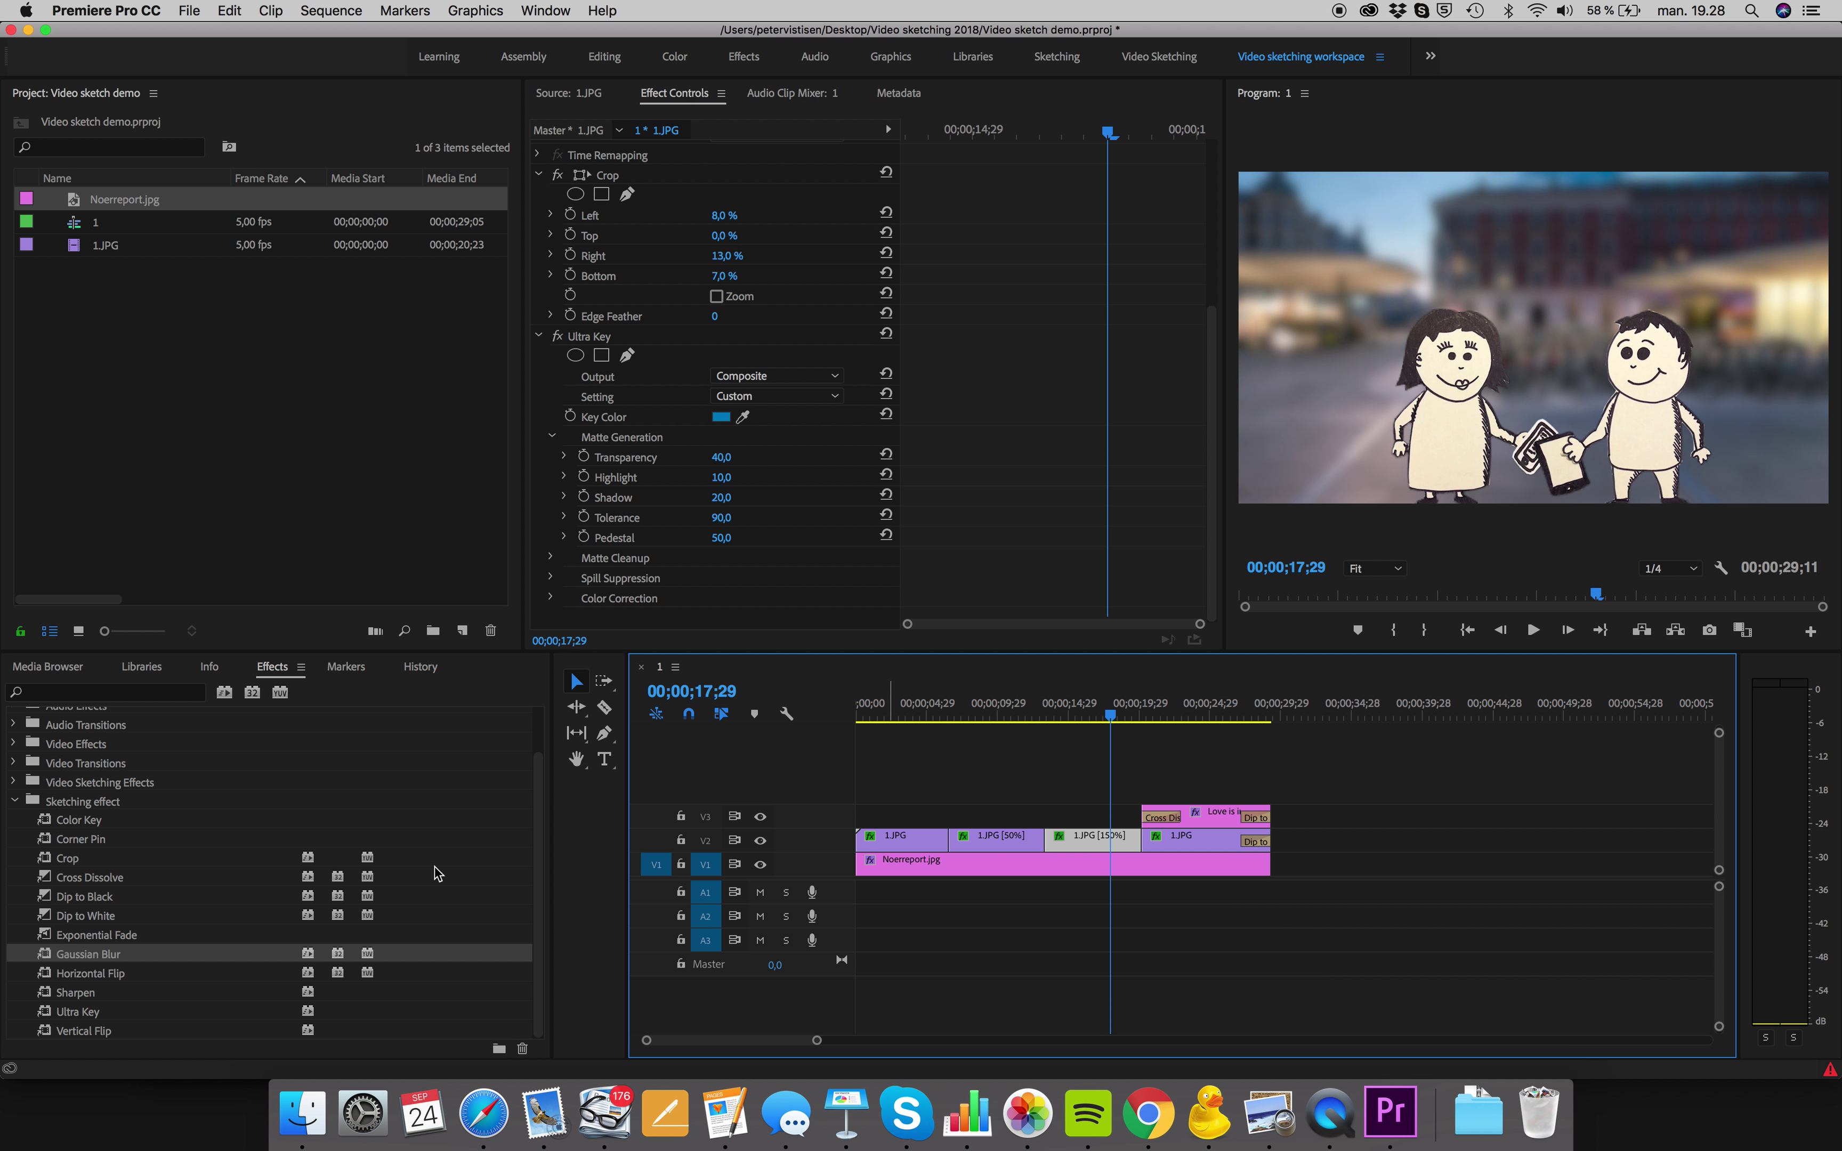
Step: Review the effects and transitions collected in the Sketching effect bin, from Color Key down to Vertical Flip
{"action": "left_click", "coordinate": [83, 826]}
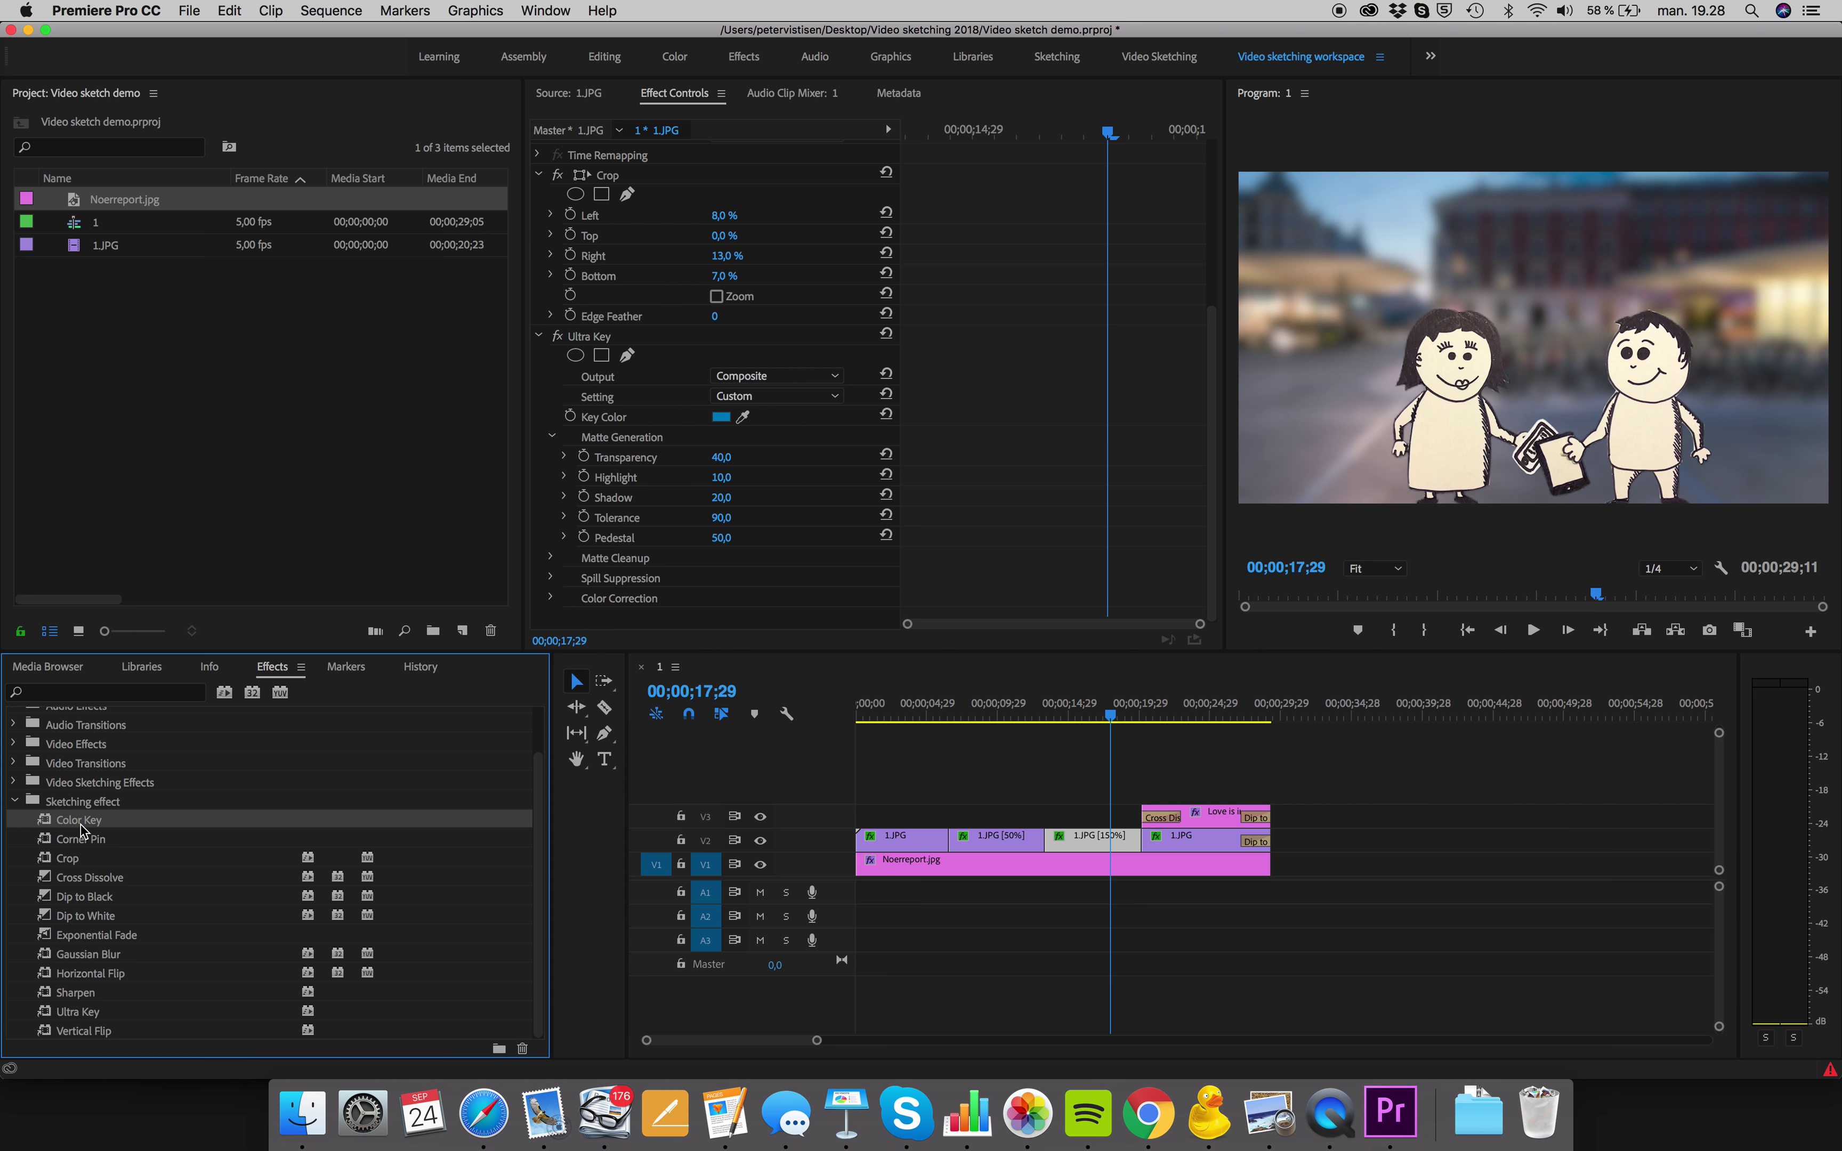
{"action": "left_click", "coordinate": [79, 1012]}
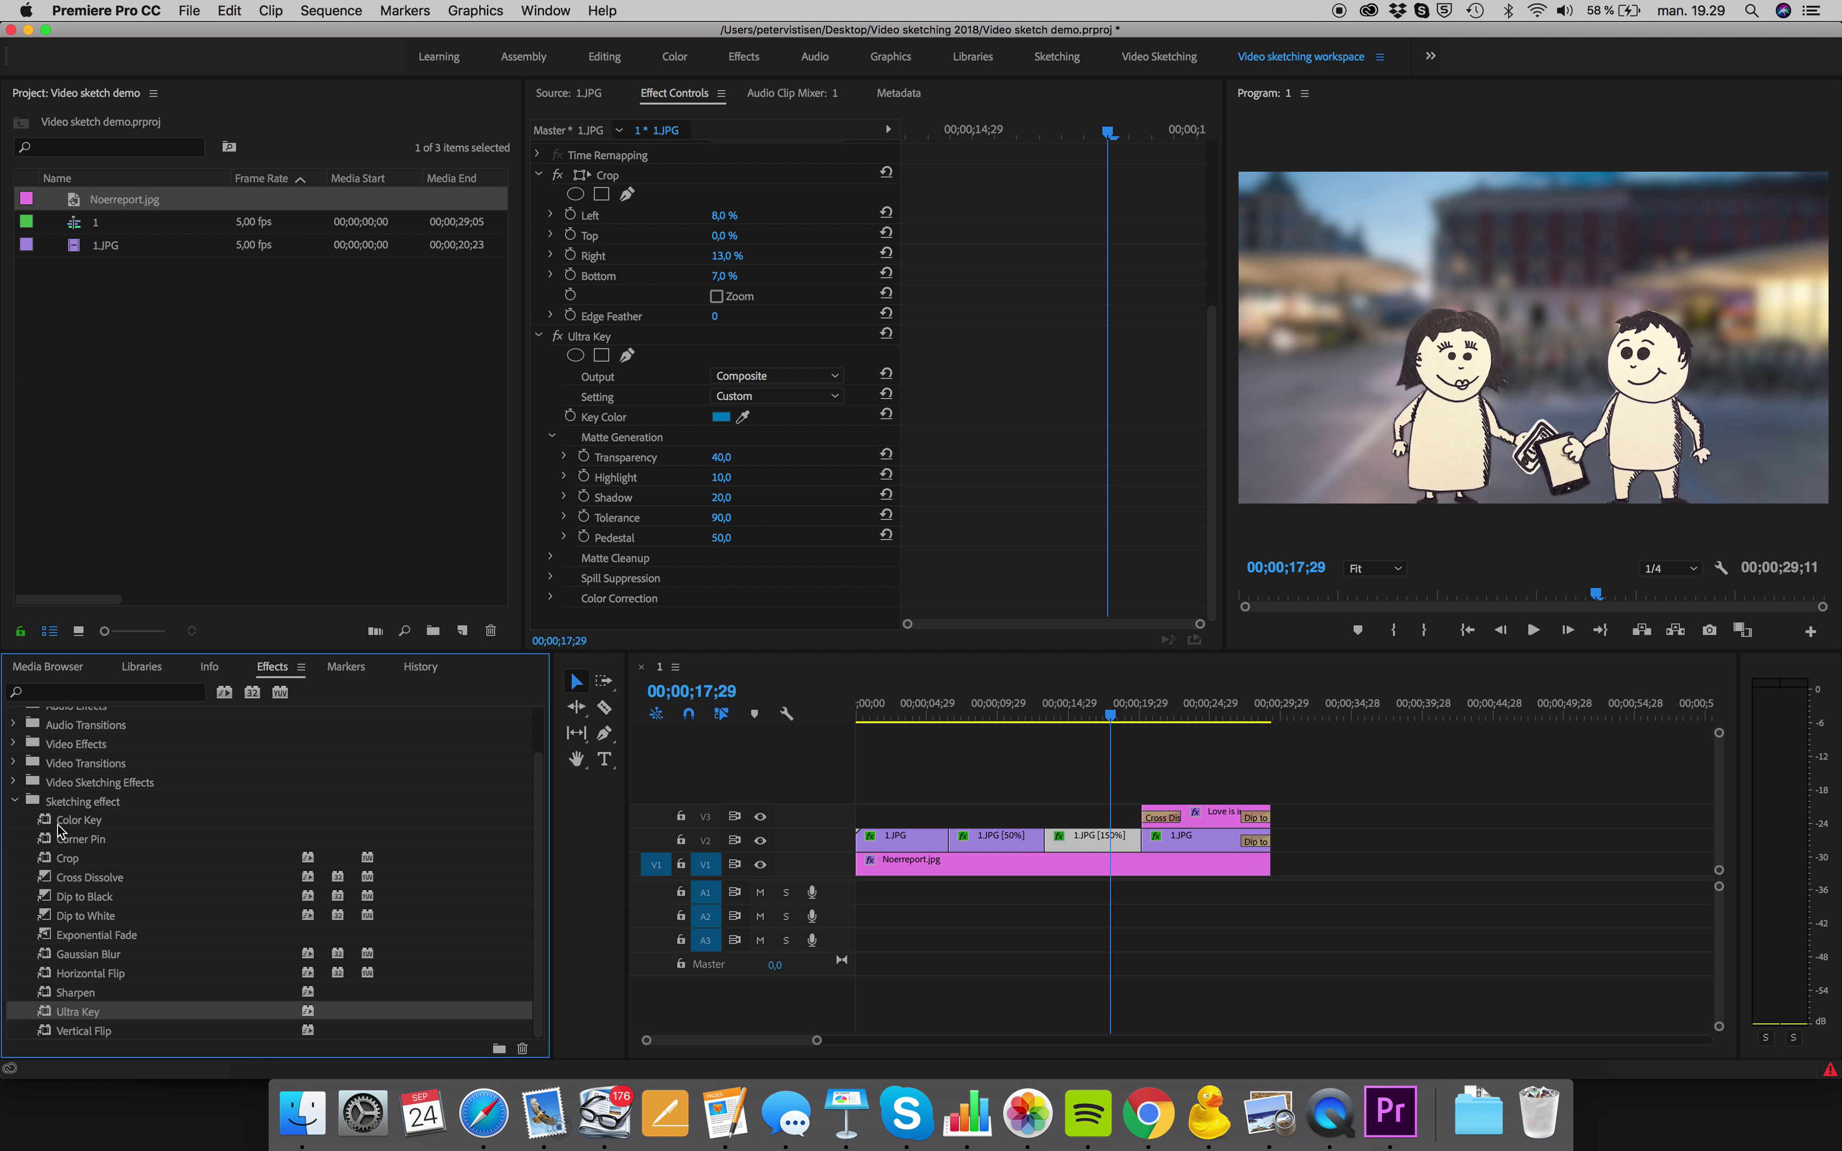
{"action": "left_click", "coordinate": [71, 860]}
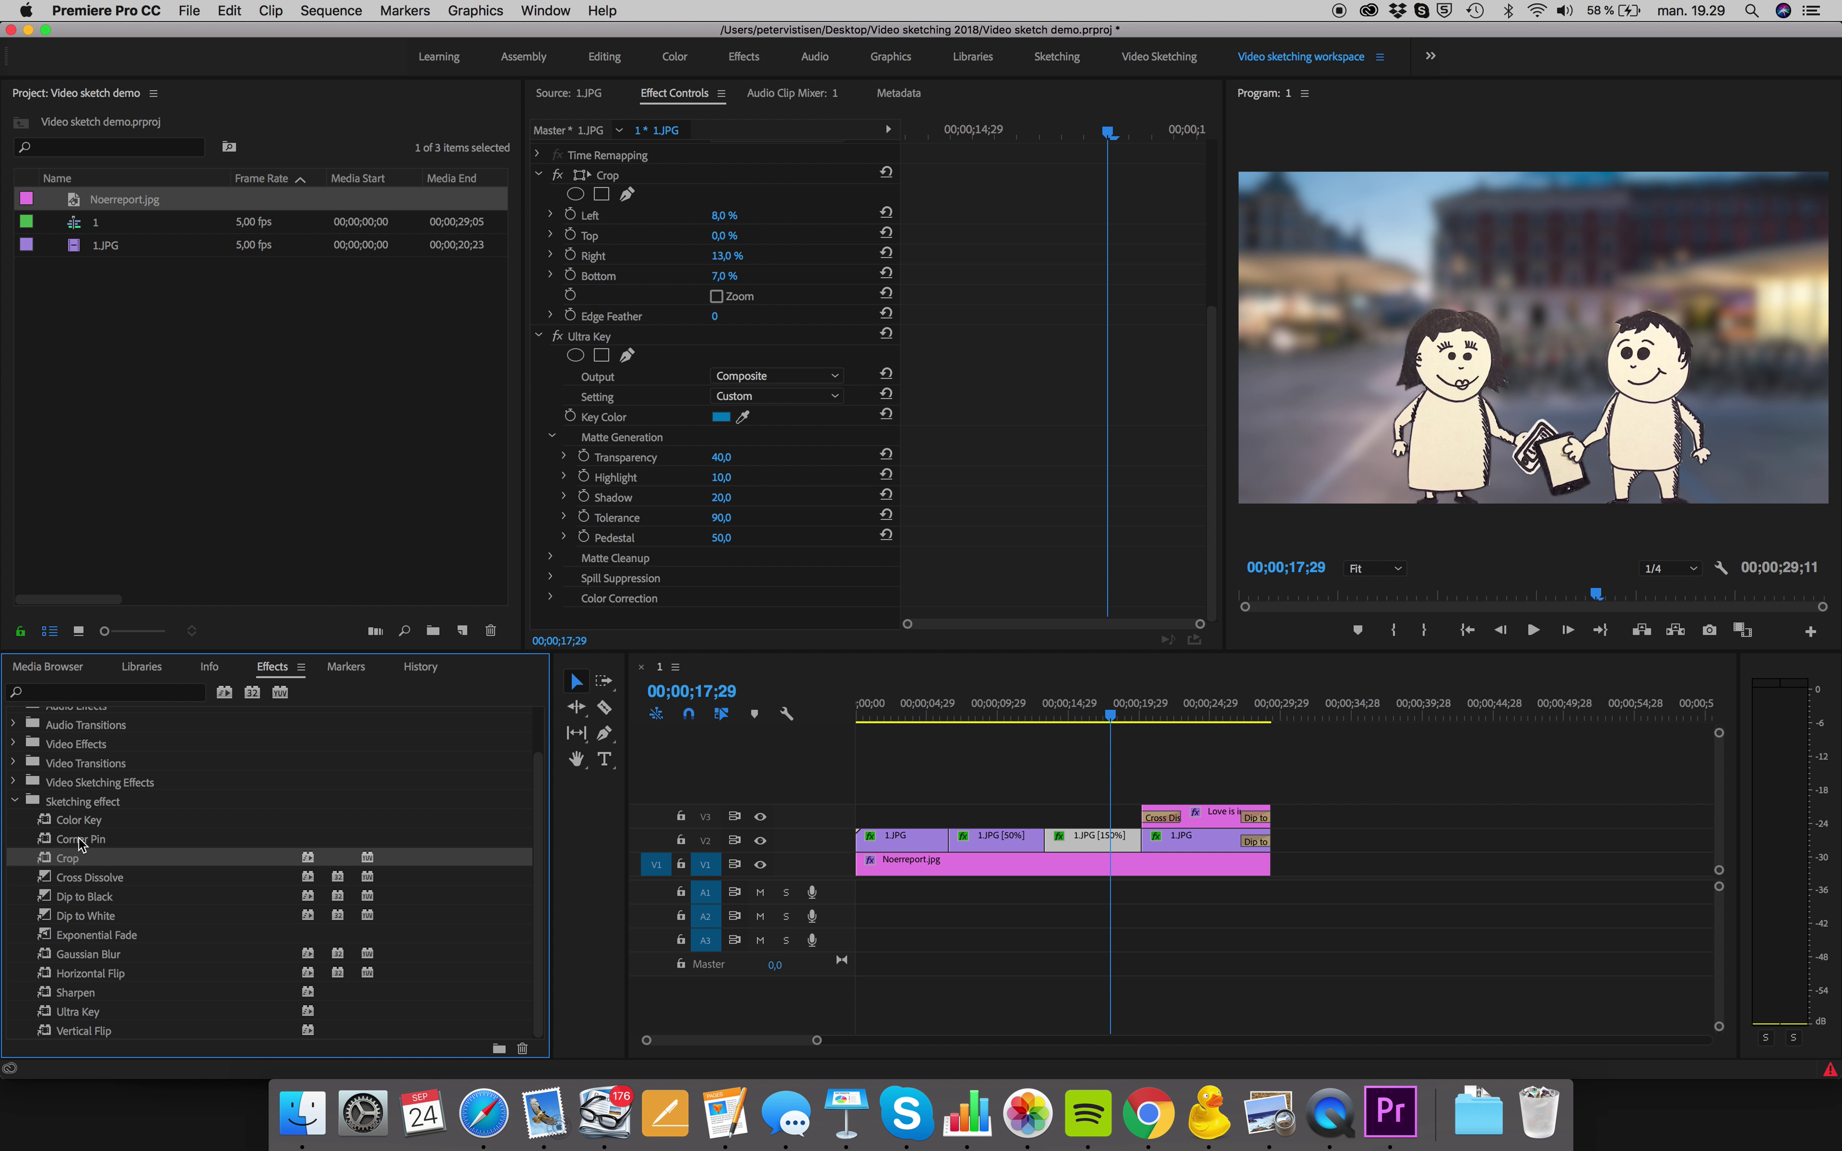
{"action": "left_click", "coordinate": [81, 840]}
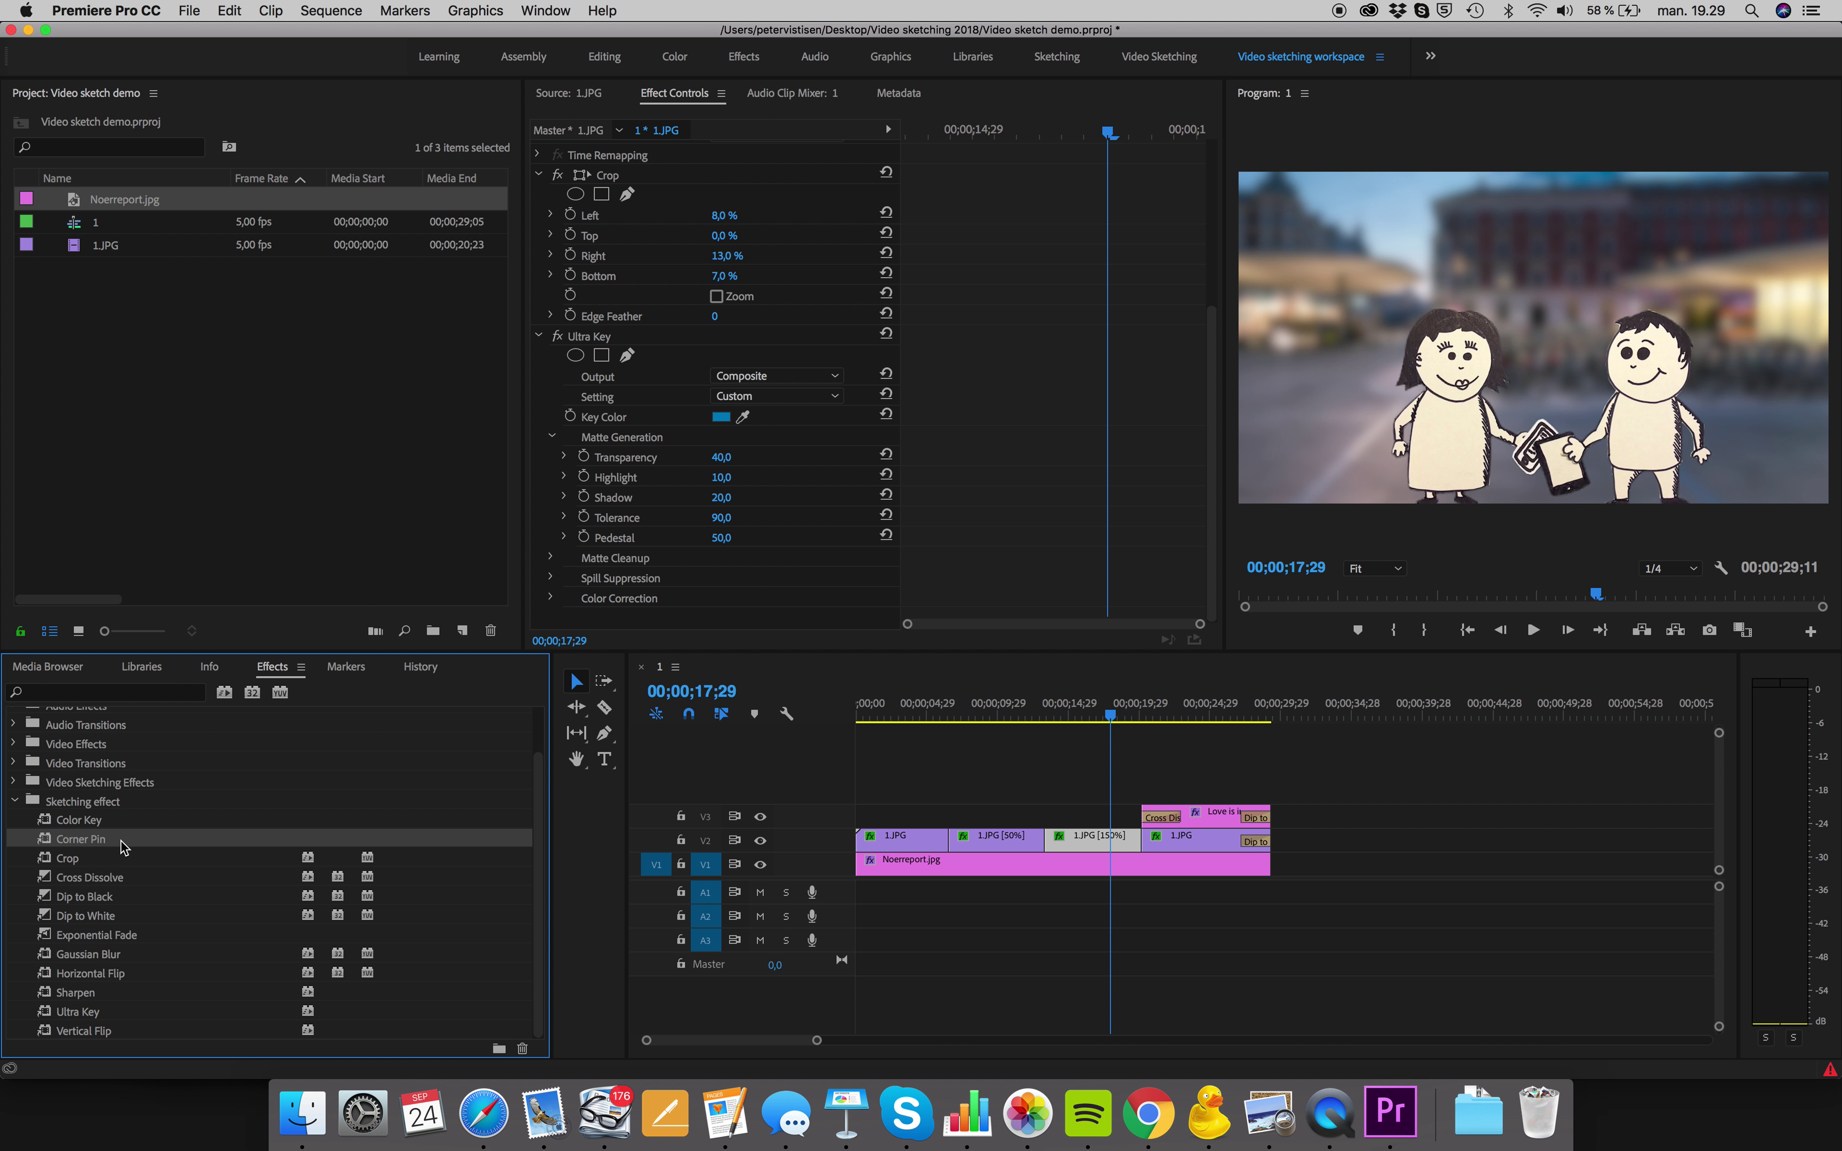
{"action": "left_click", "coordinate": [110, 882]}
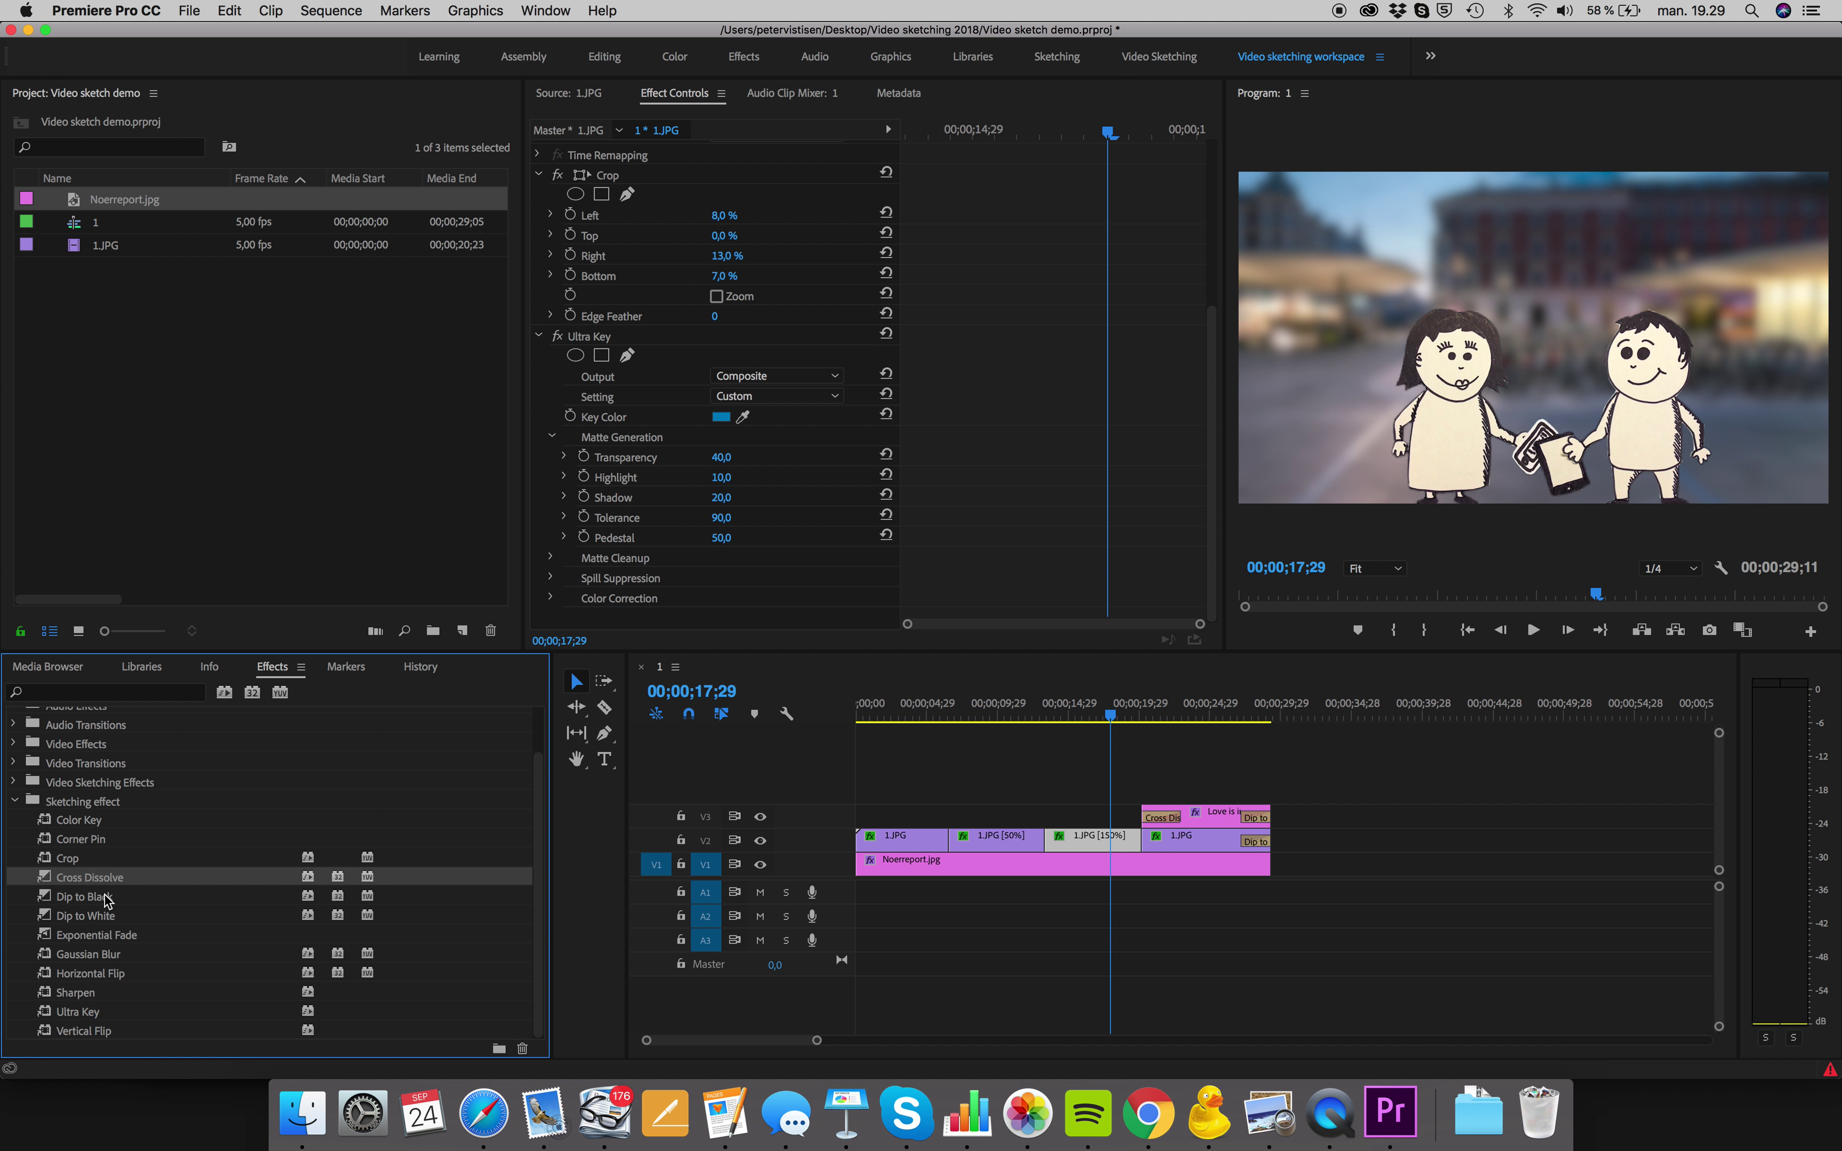
{"action": "left_click", "coordinate": [106, 899]}
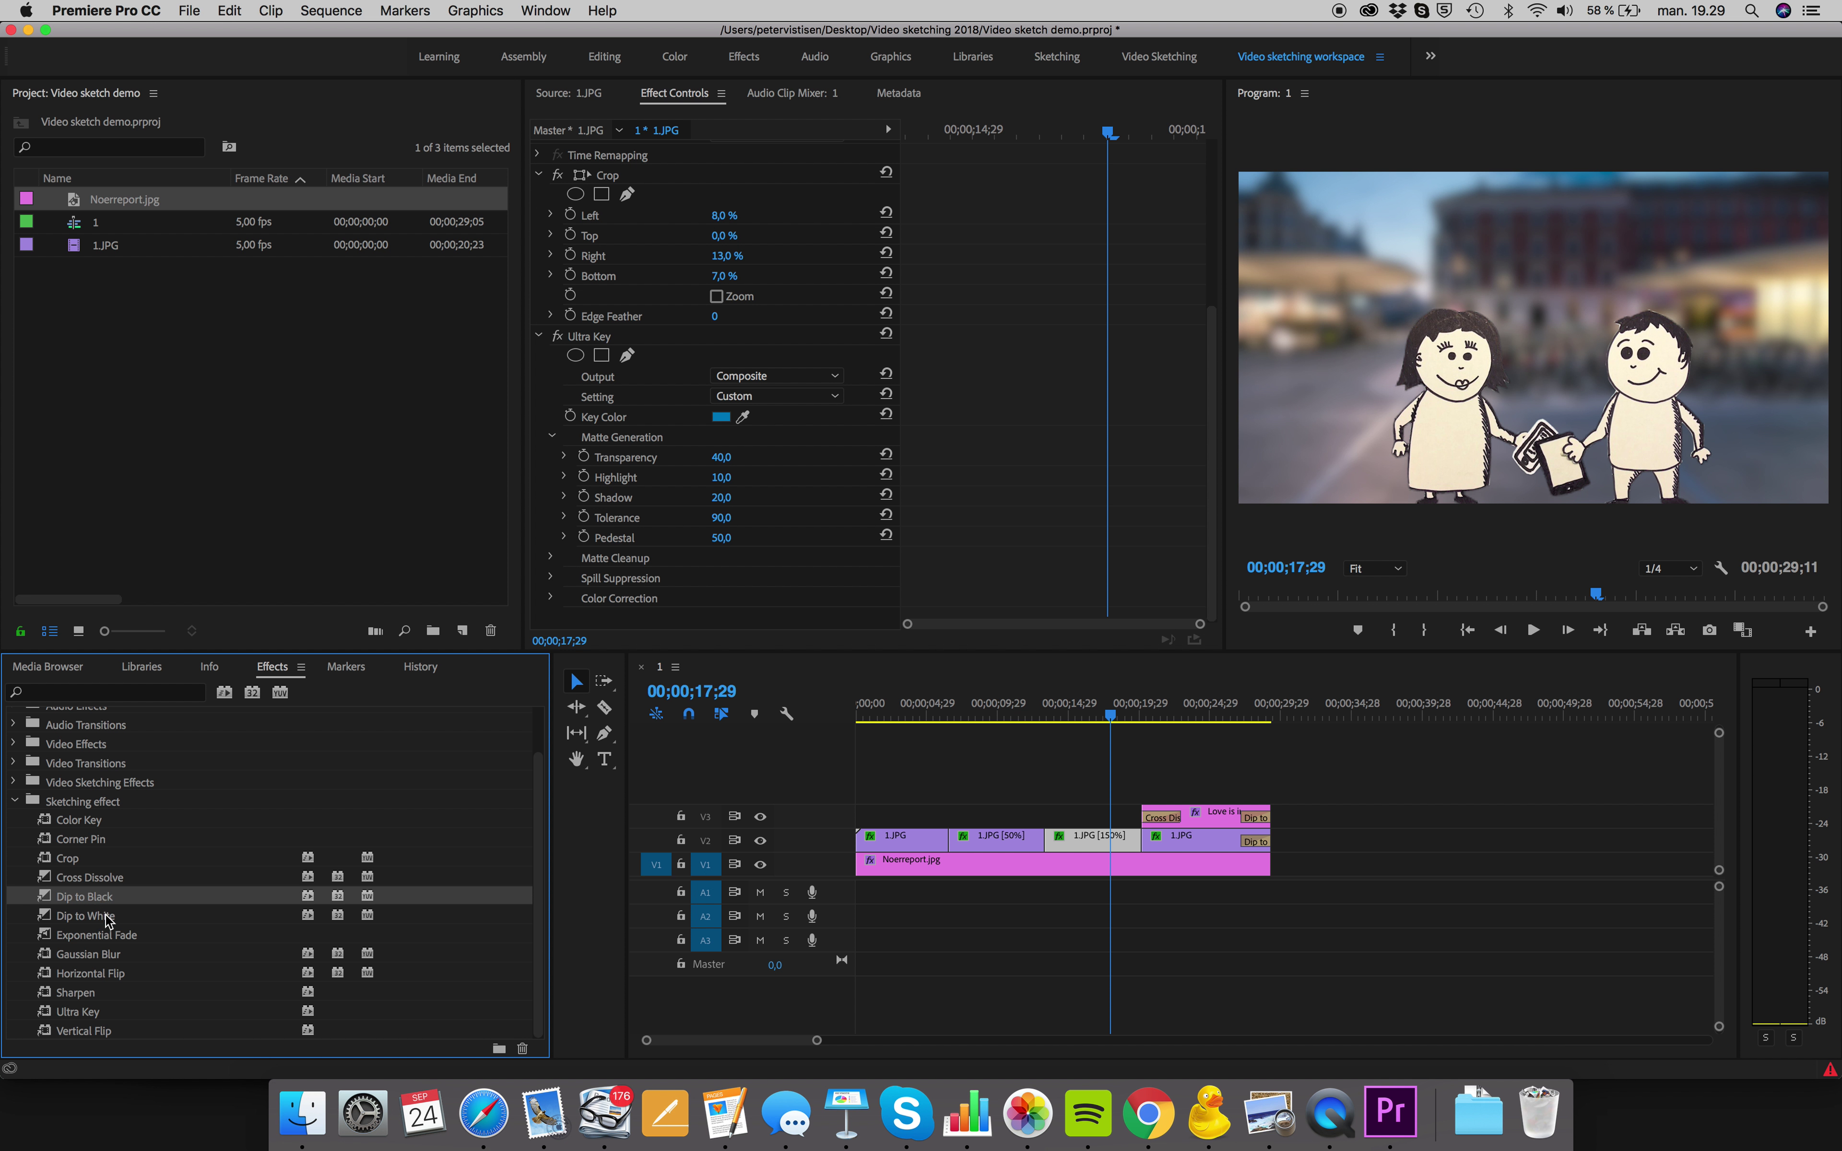
{"action": "left_click", "coordinate": [108, 917]}
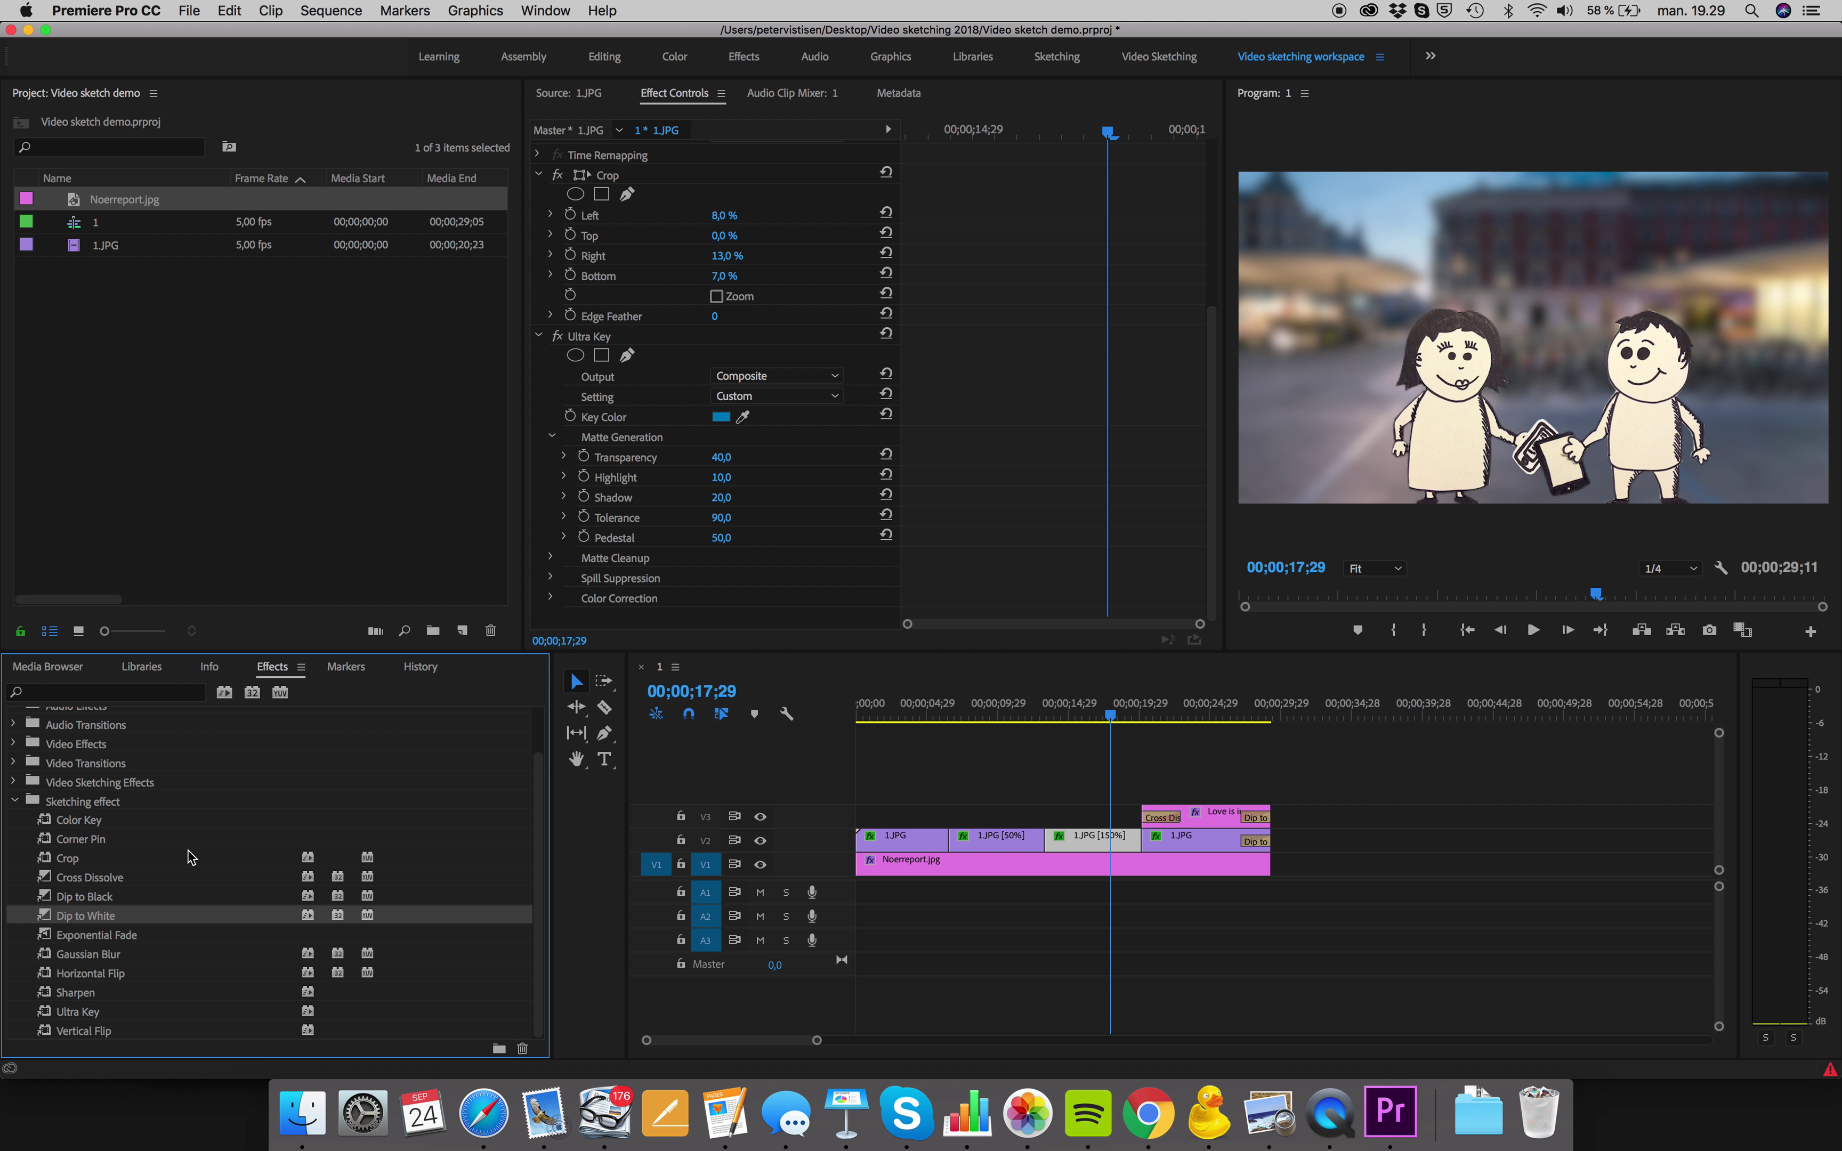
{"action": "left_click", "coordinate": [98, 934]}
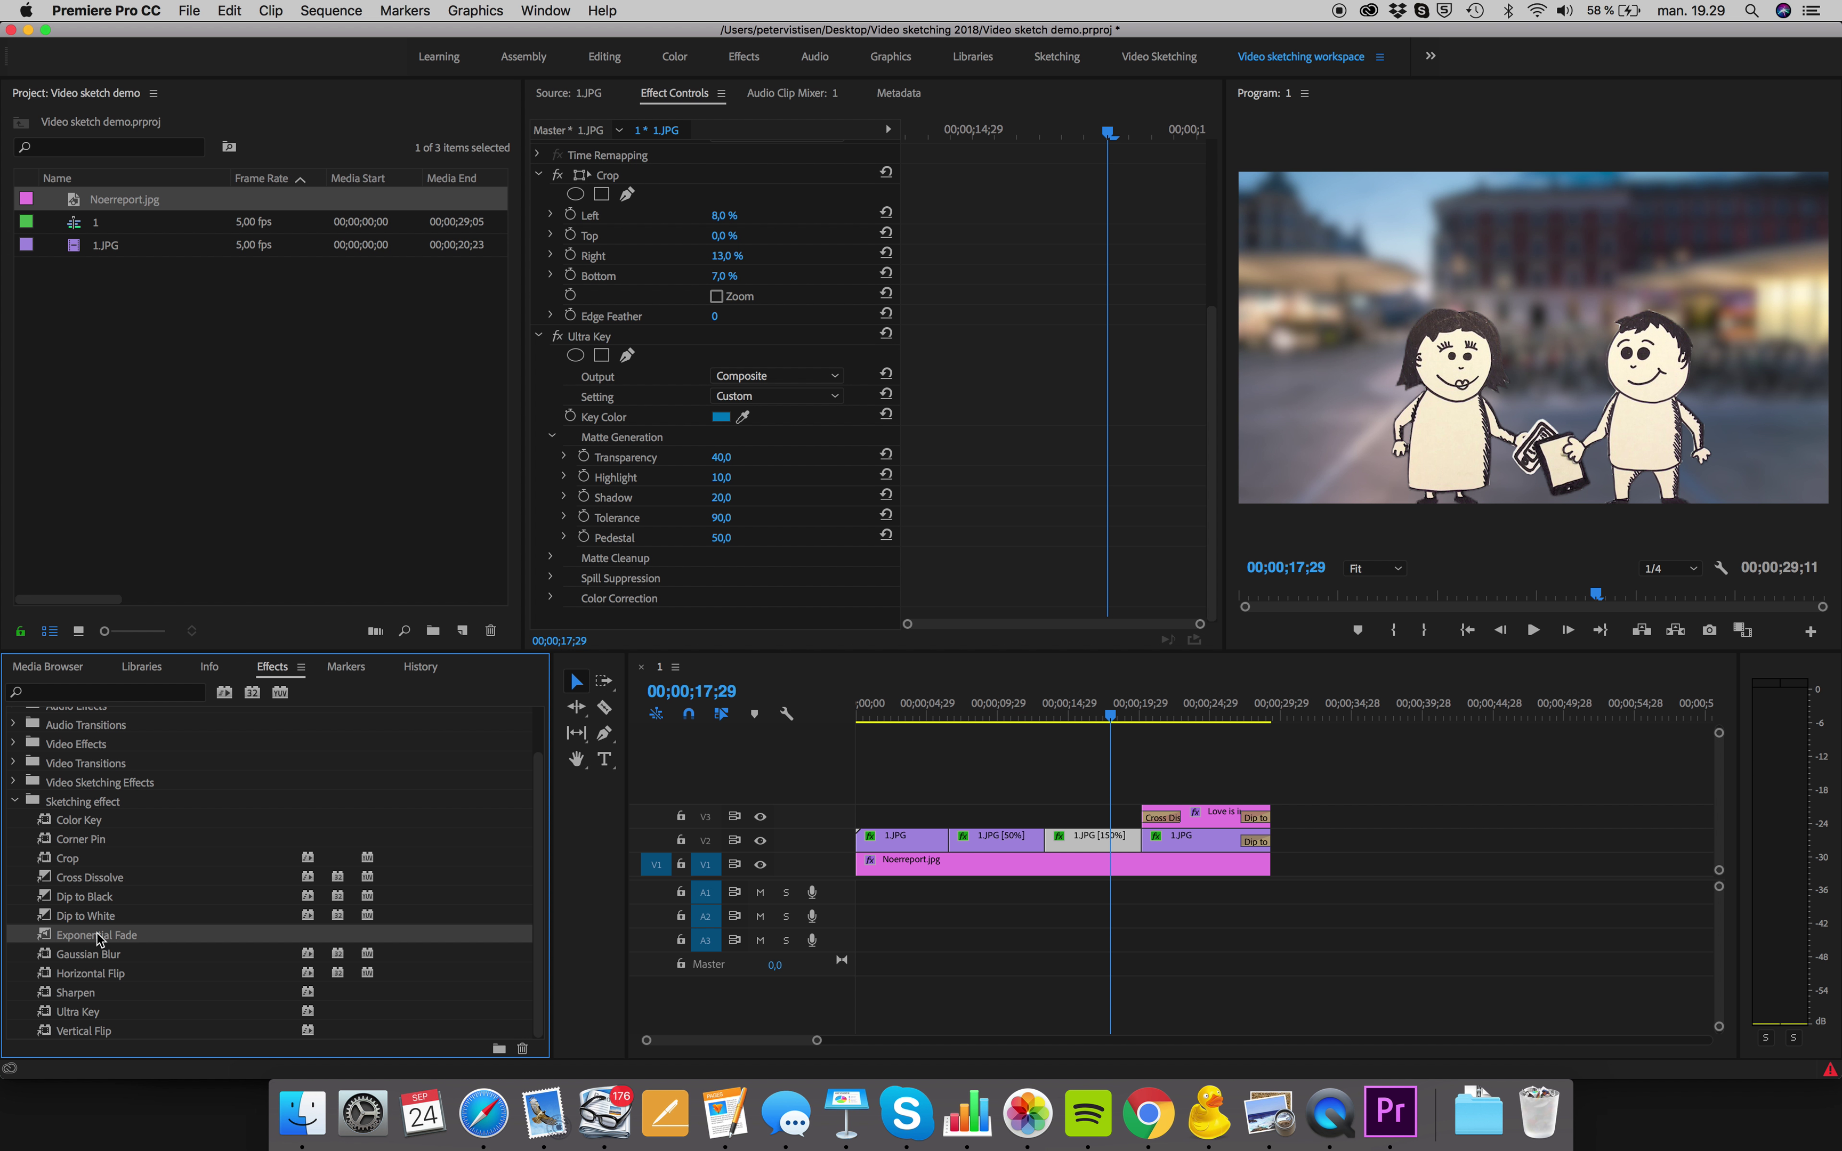
{"action": "left_click", "coordinate": [88, 959]}
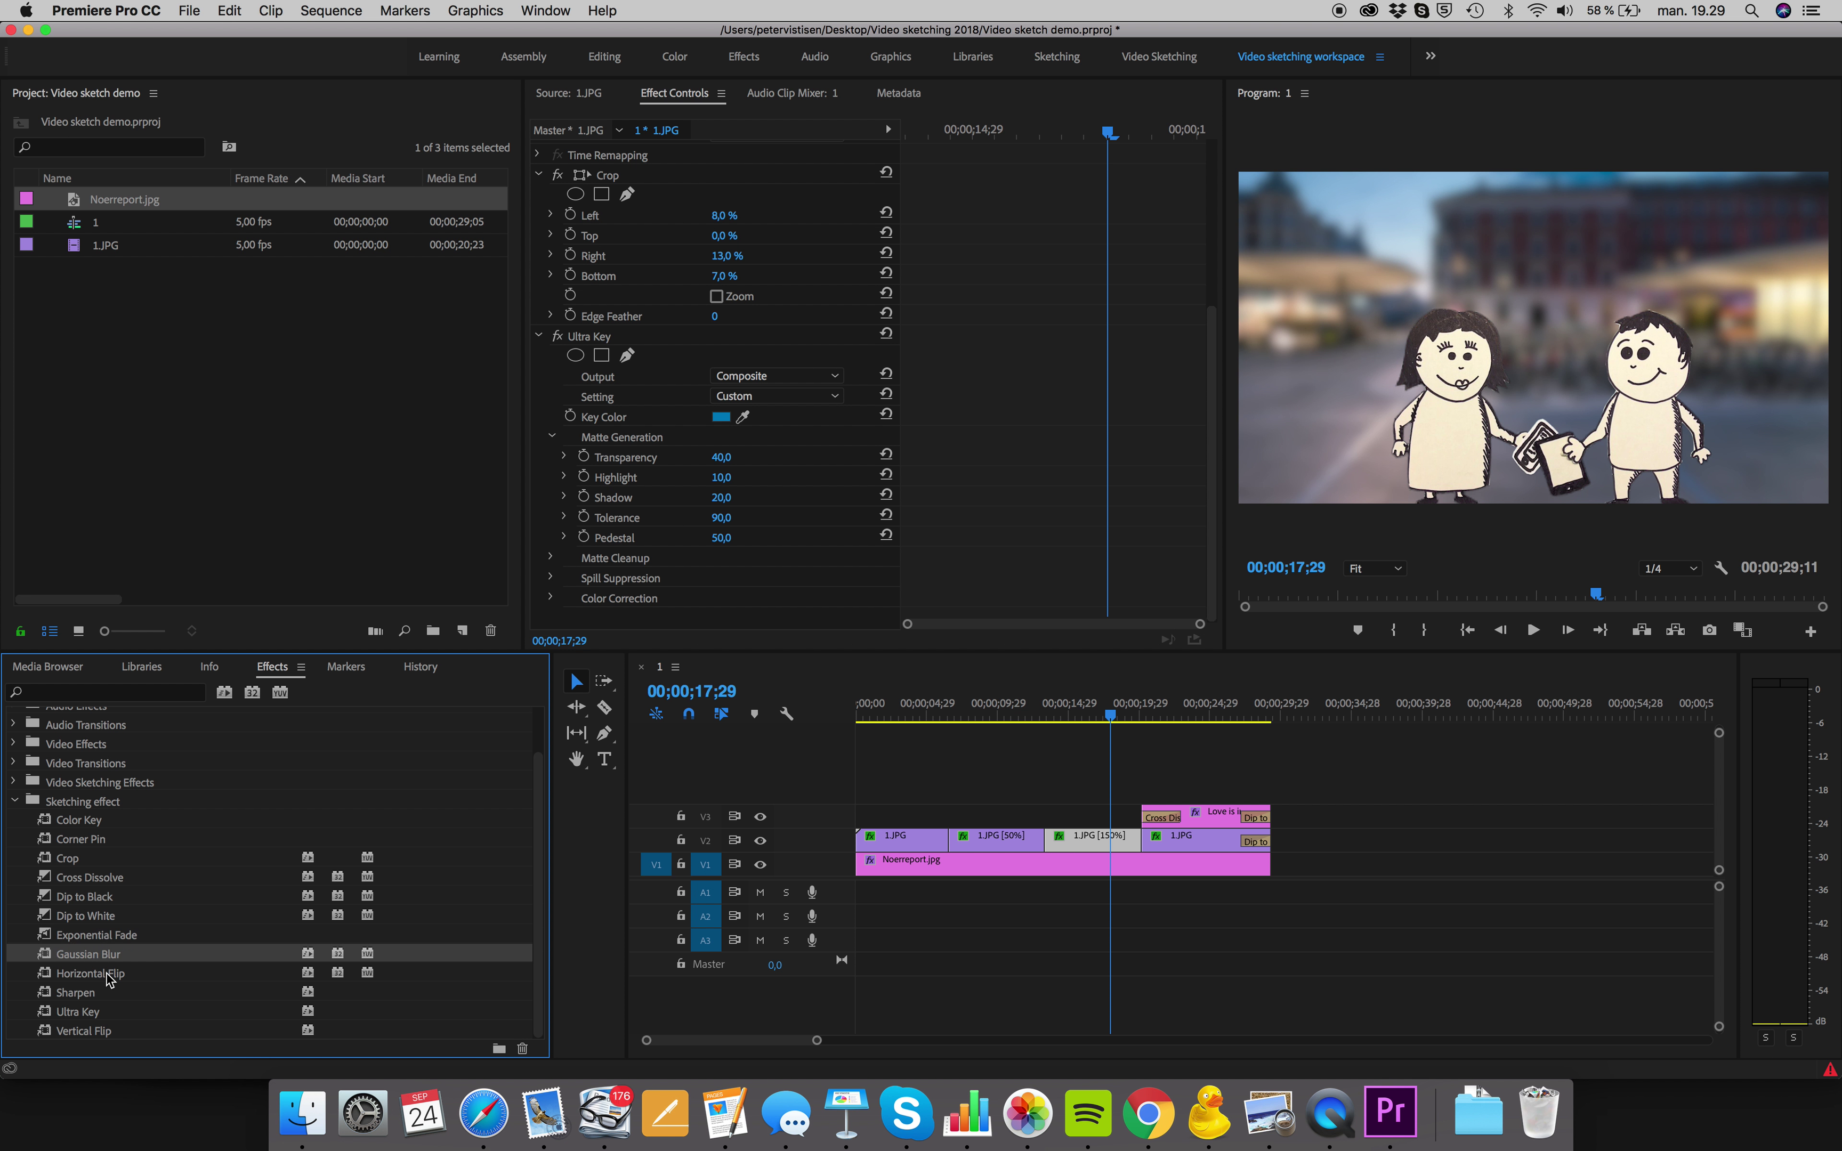
{"action": "left_click", "coordinate": [99, 977]}
{"action": "left_click", "coordinate": [90, 993]}
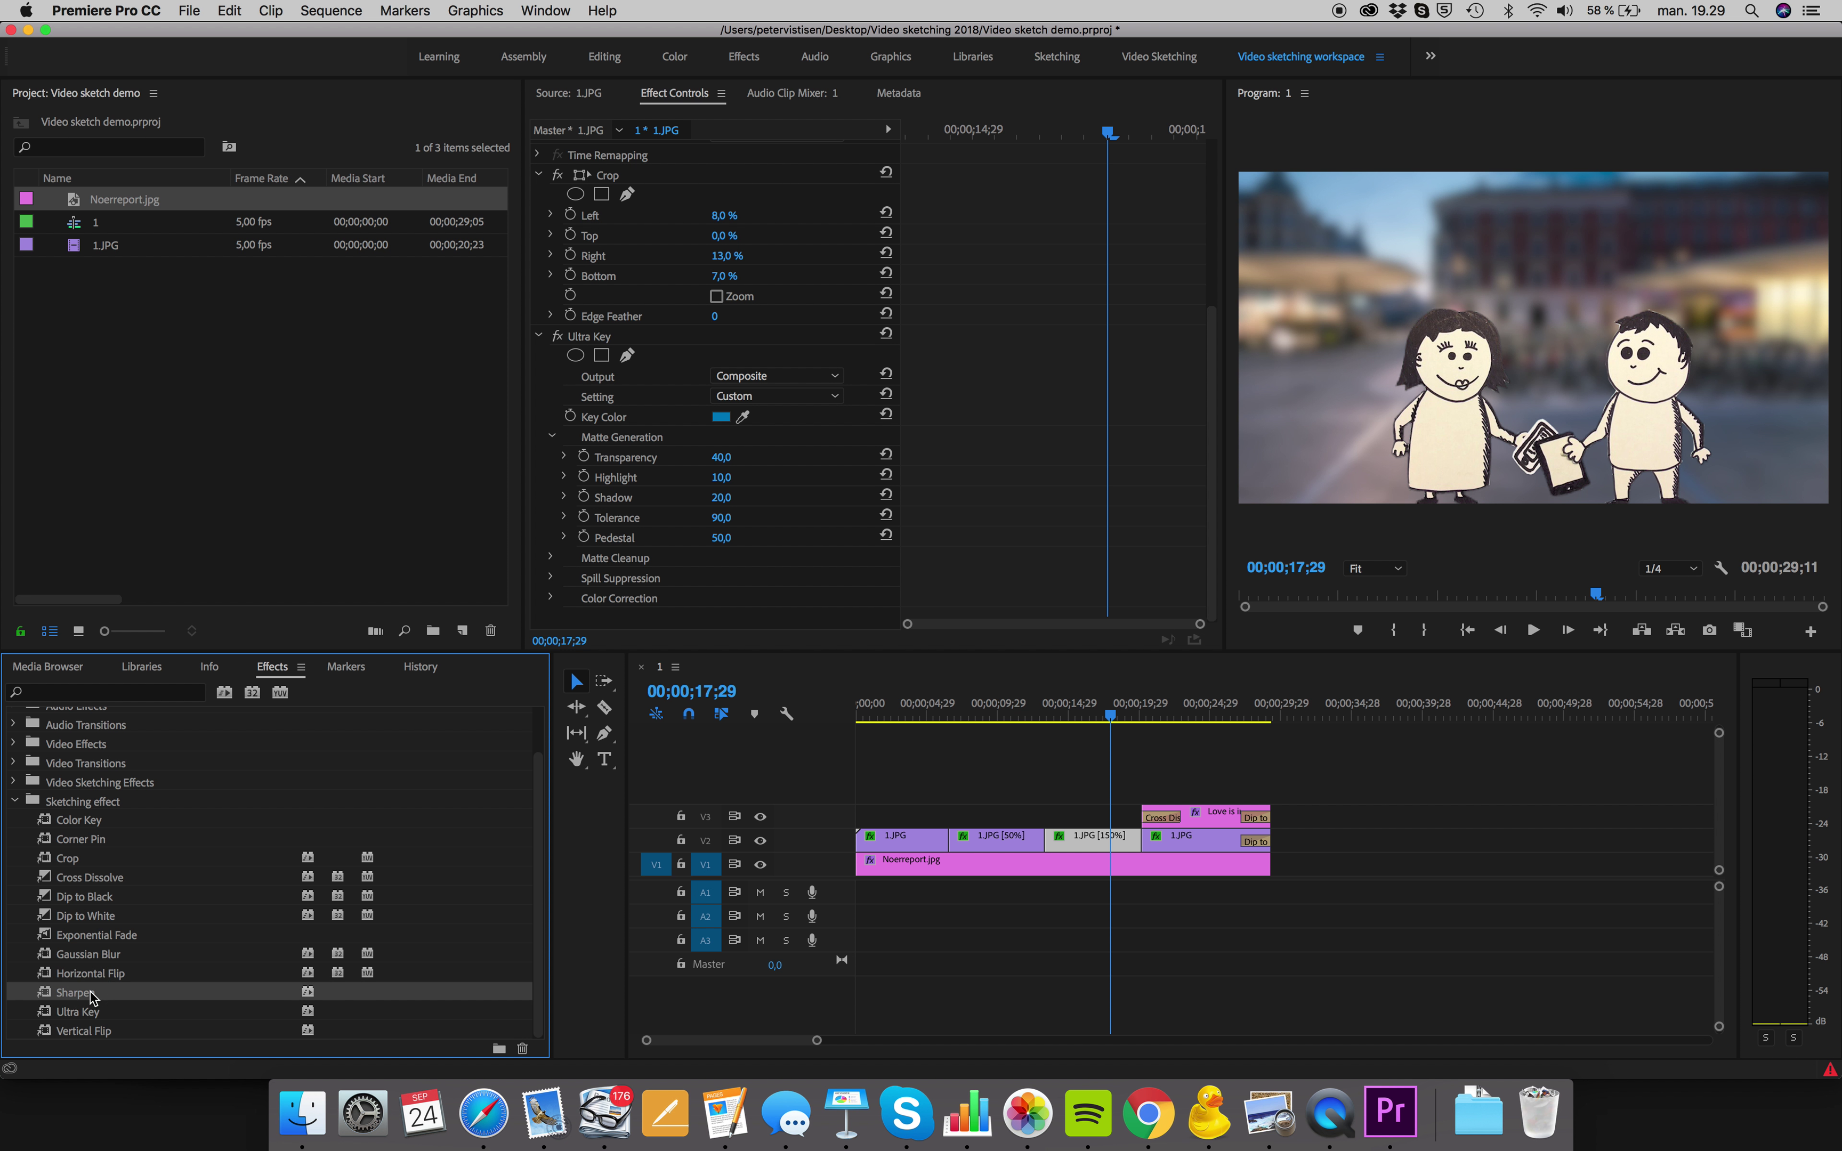
{"action": "left_click", "coordinate": [96, 1034]}
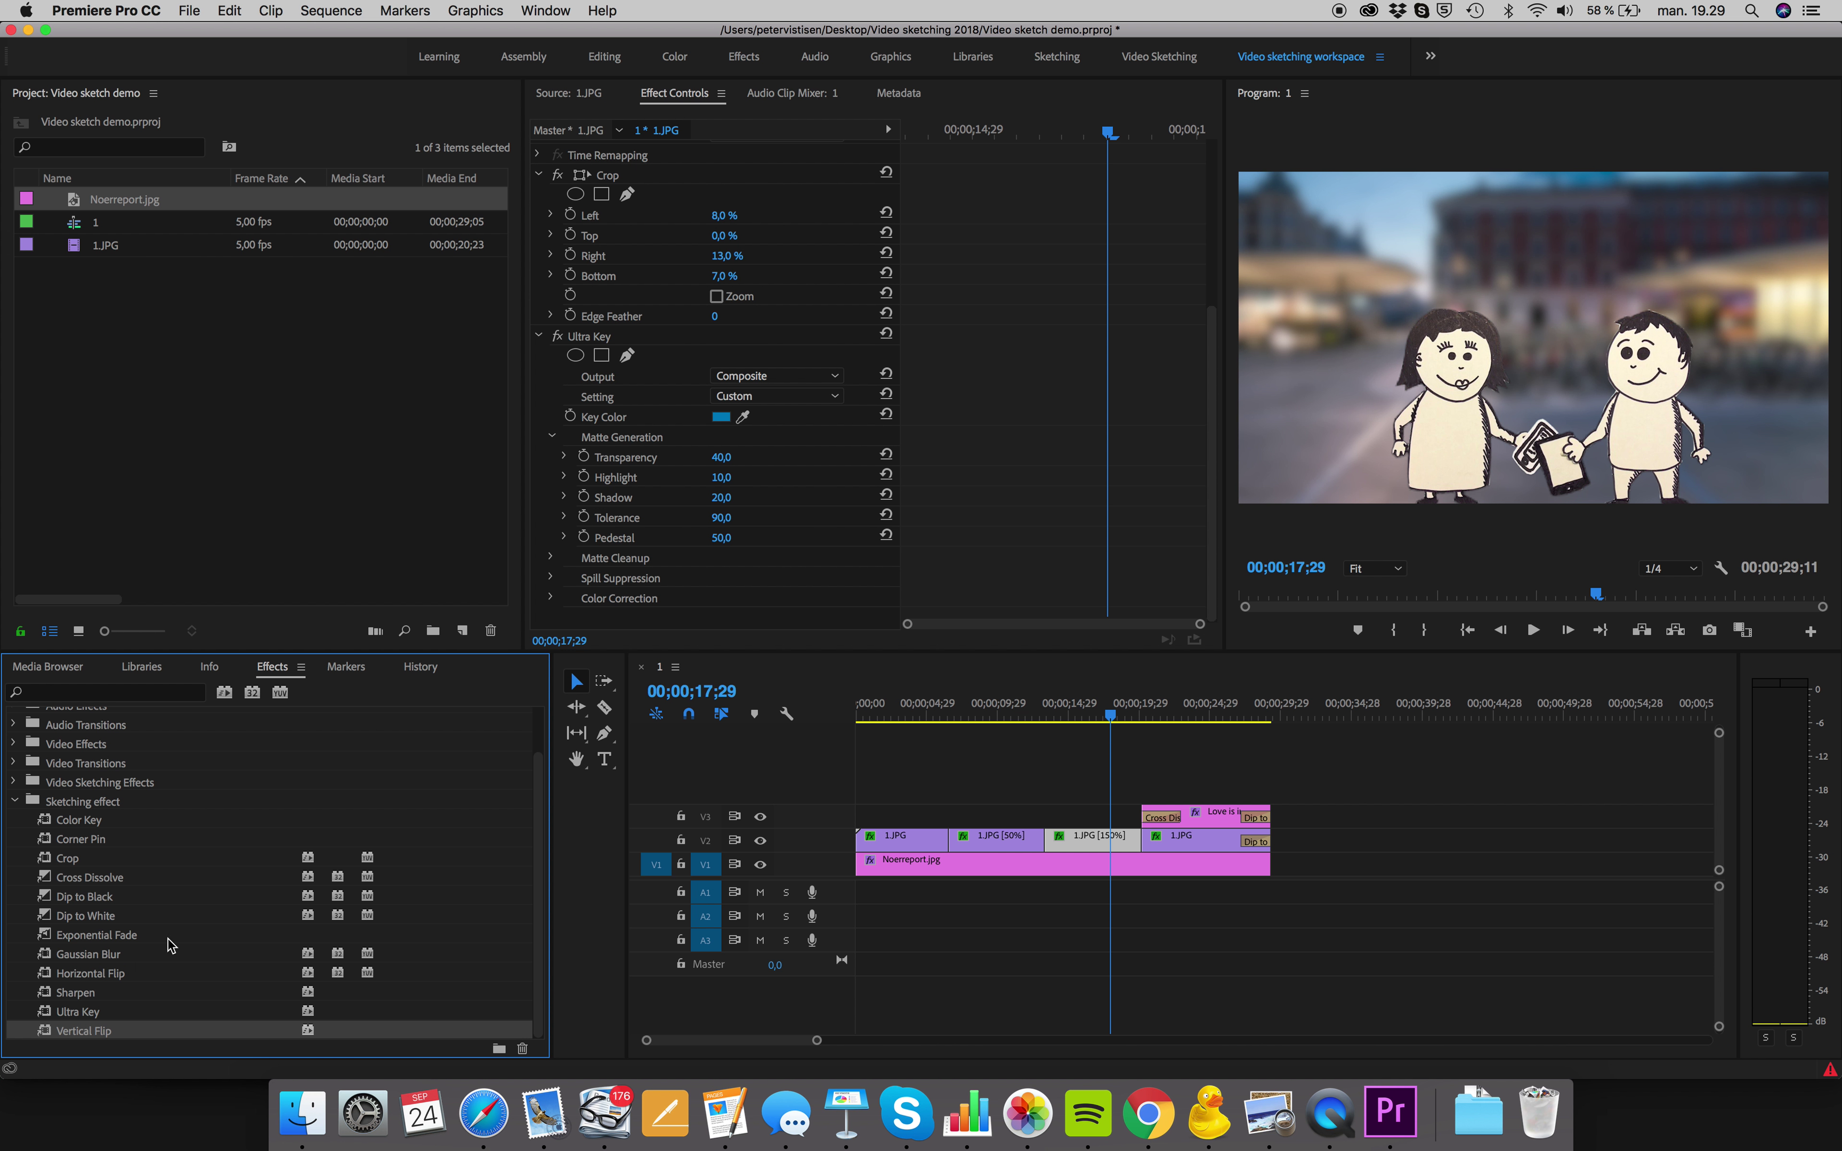
{"action": "left_click", "coordinate": [77, 994]}
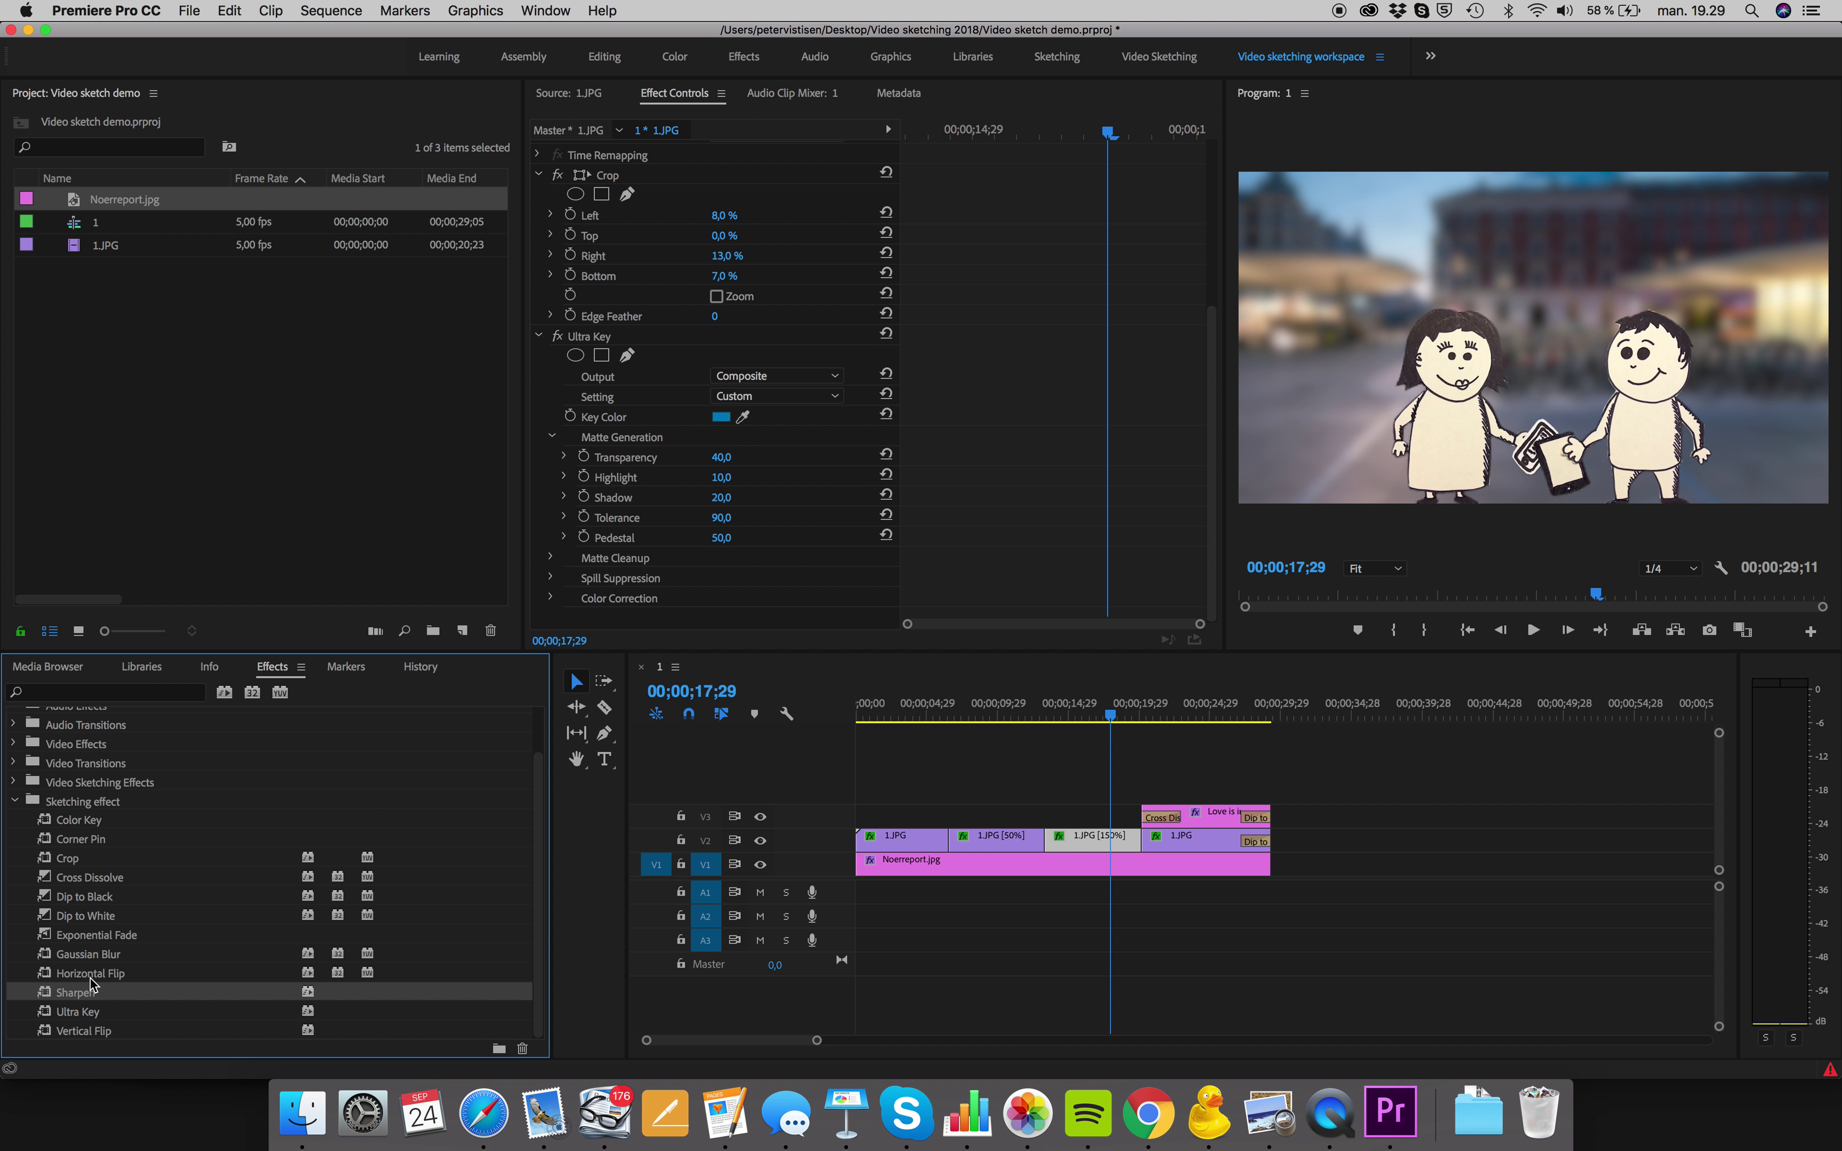
{"action": "left_click", "coordinate": [96, 975]}
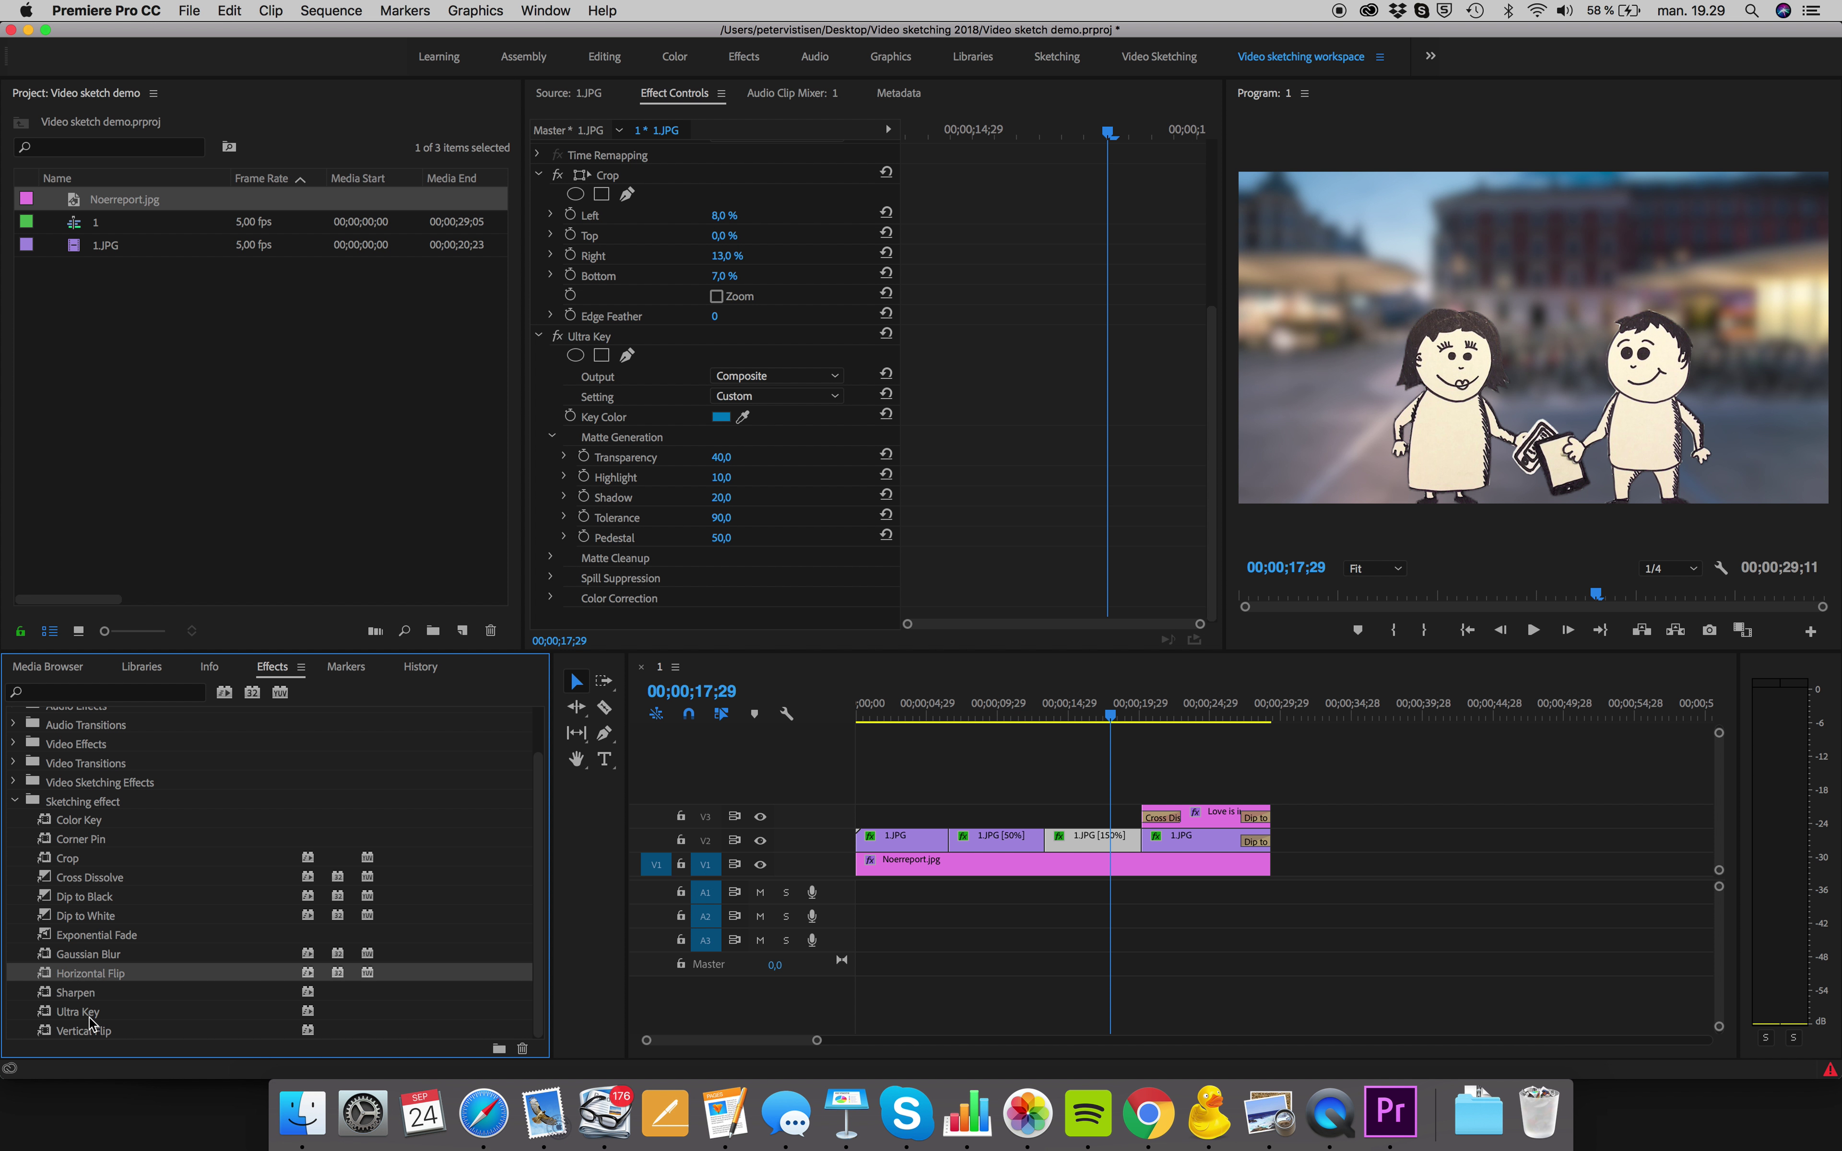
Step: Import the pictures from the Images for Stop motion folder as an image sequence starting with 1.JPG
{"action": "key", "text": "super+i"}
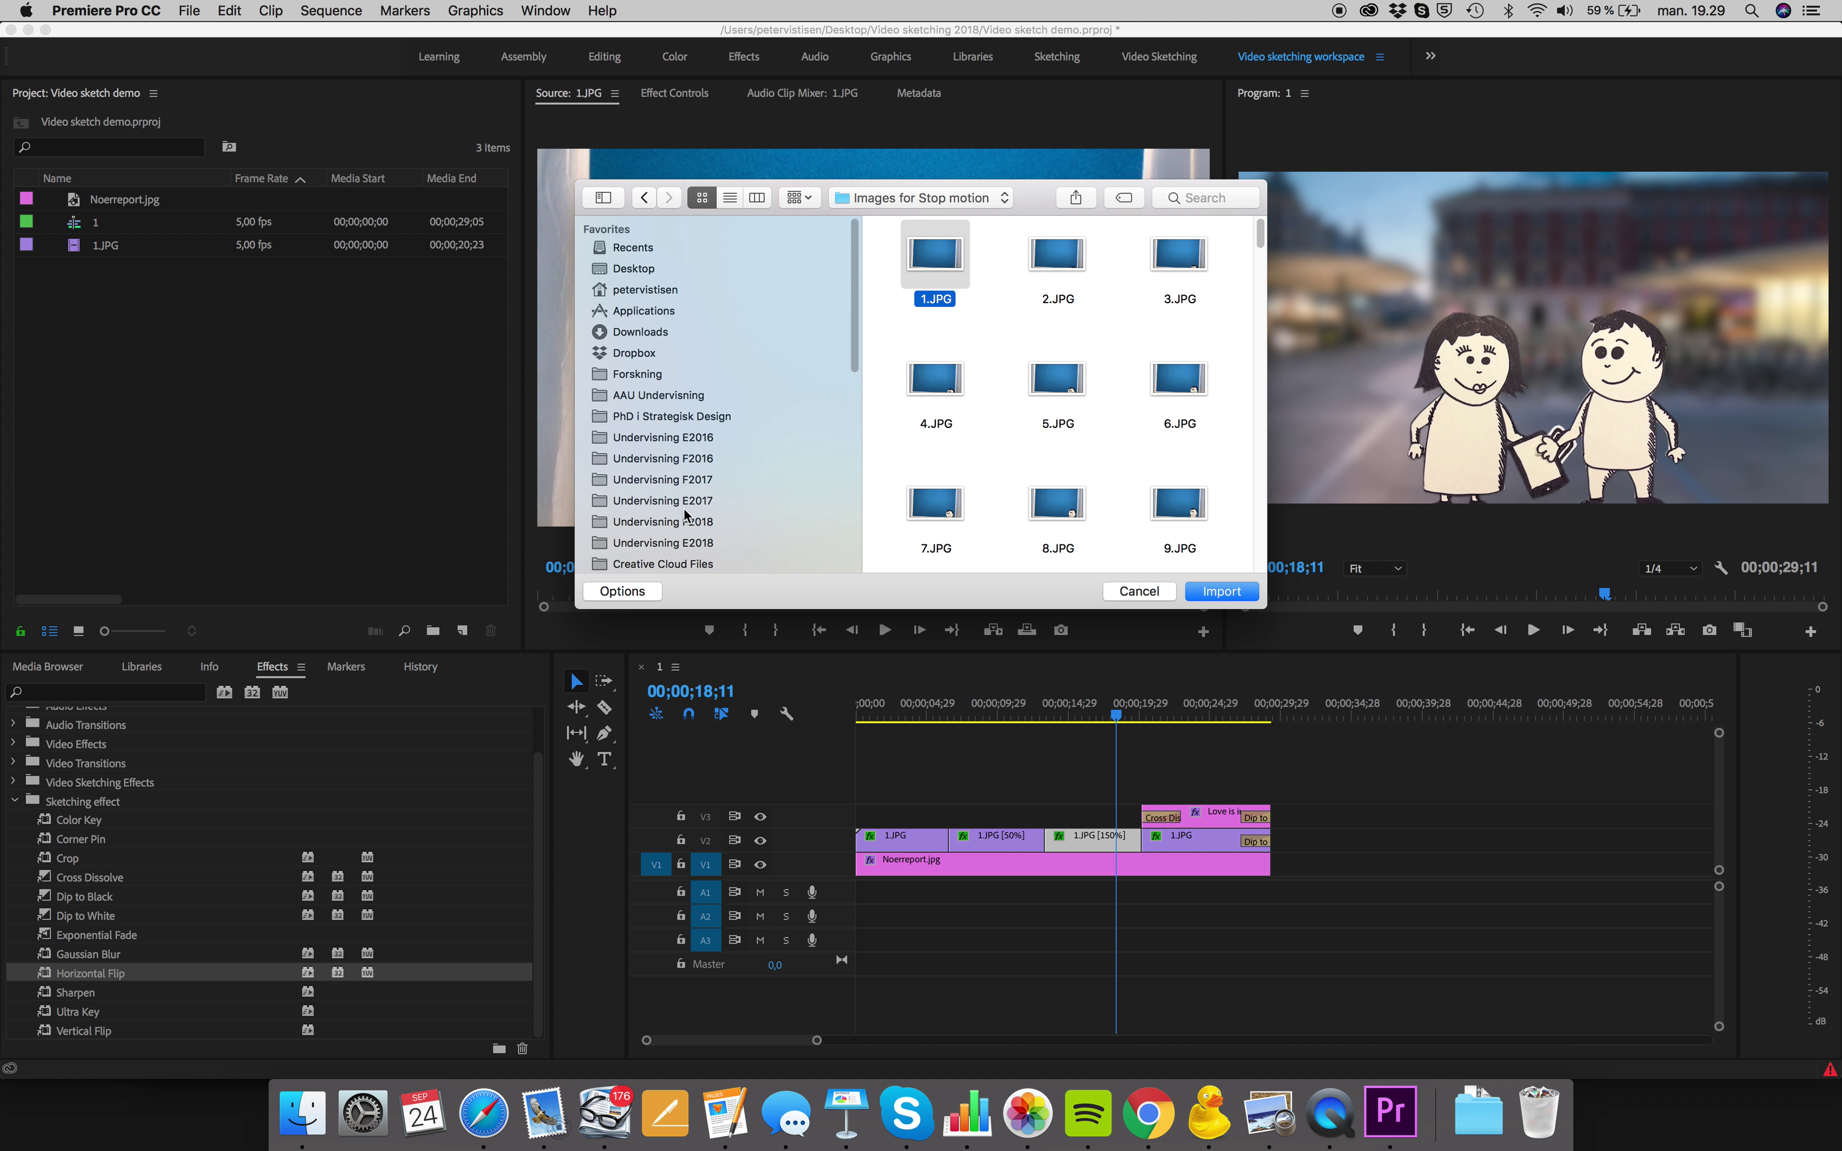
{"action": "left_click", "coordinate": [638, 591]}
{"action": "left_click", "coordinate": [873, 554]}
{"action": "scroll", "coordinate": [1139, 362], "scroll_direction": "down", "scroll_amount": 20}
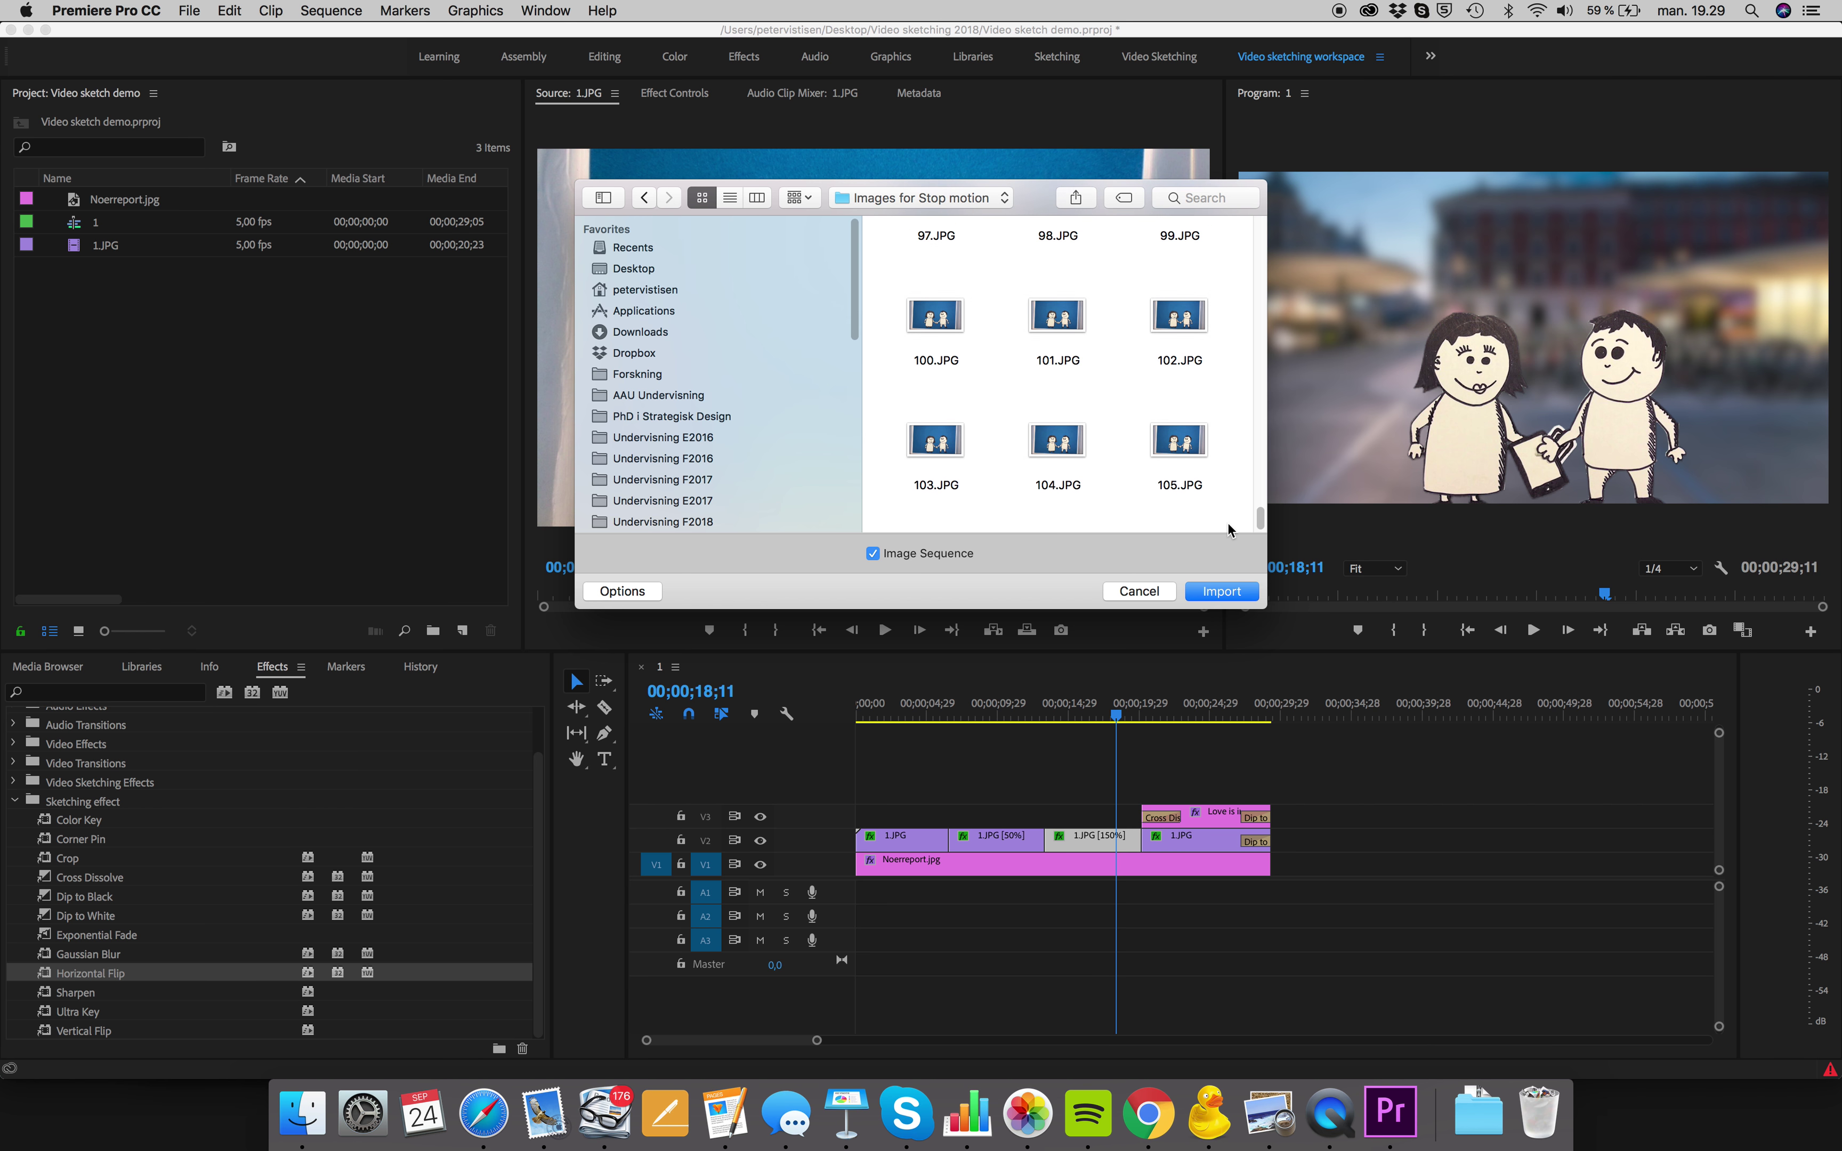
{"action": "left_click", "coordinate": [1218, 591]}
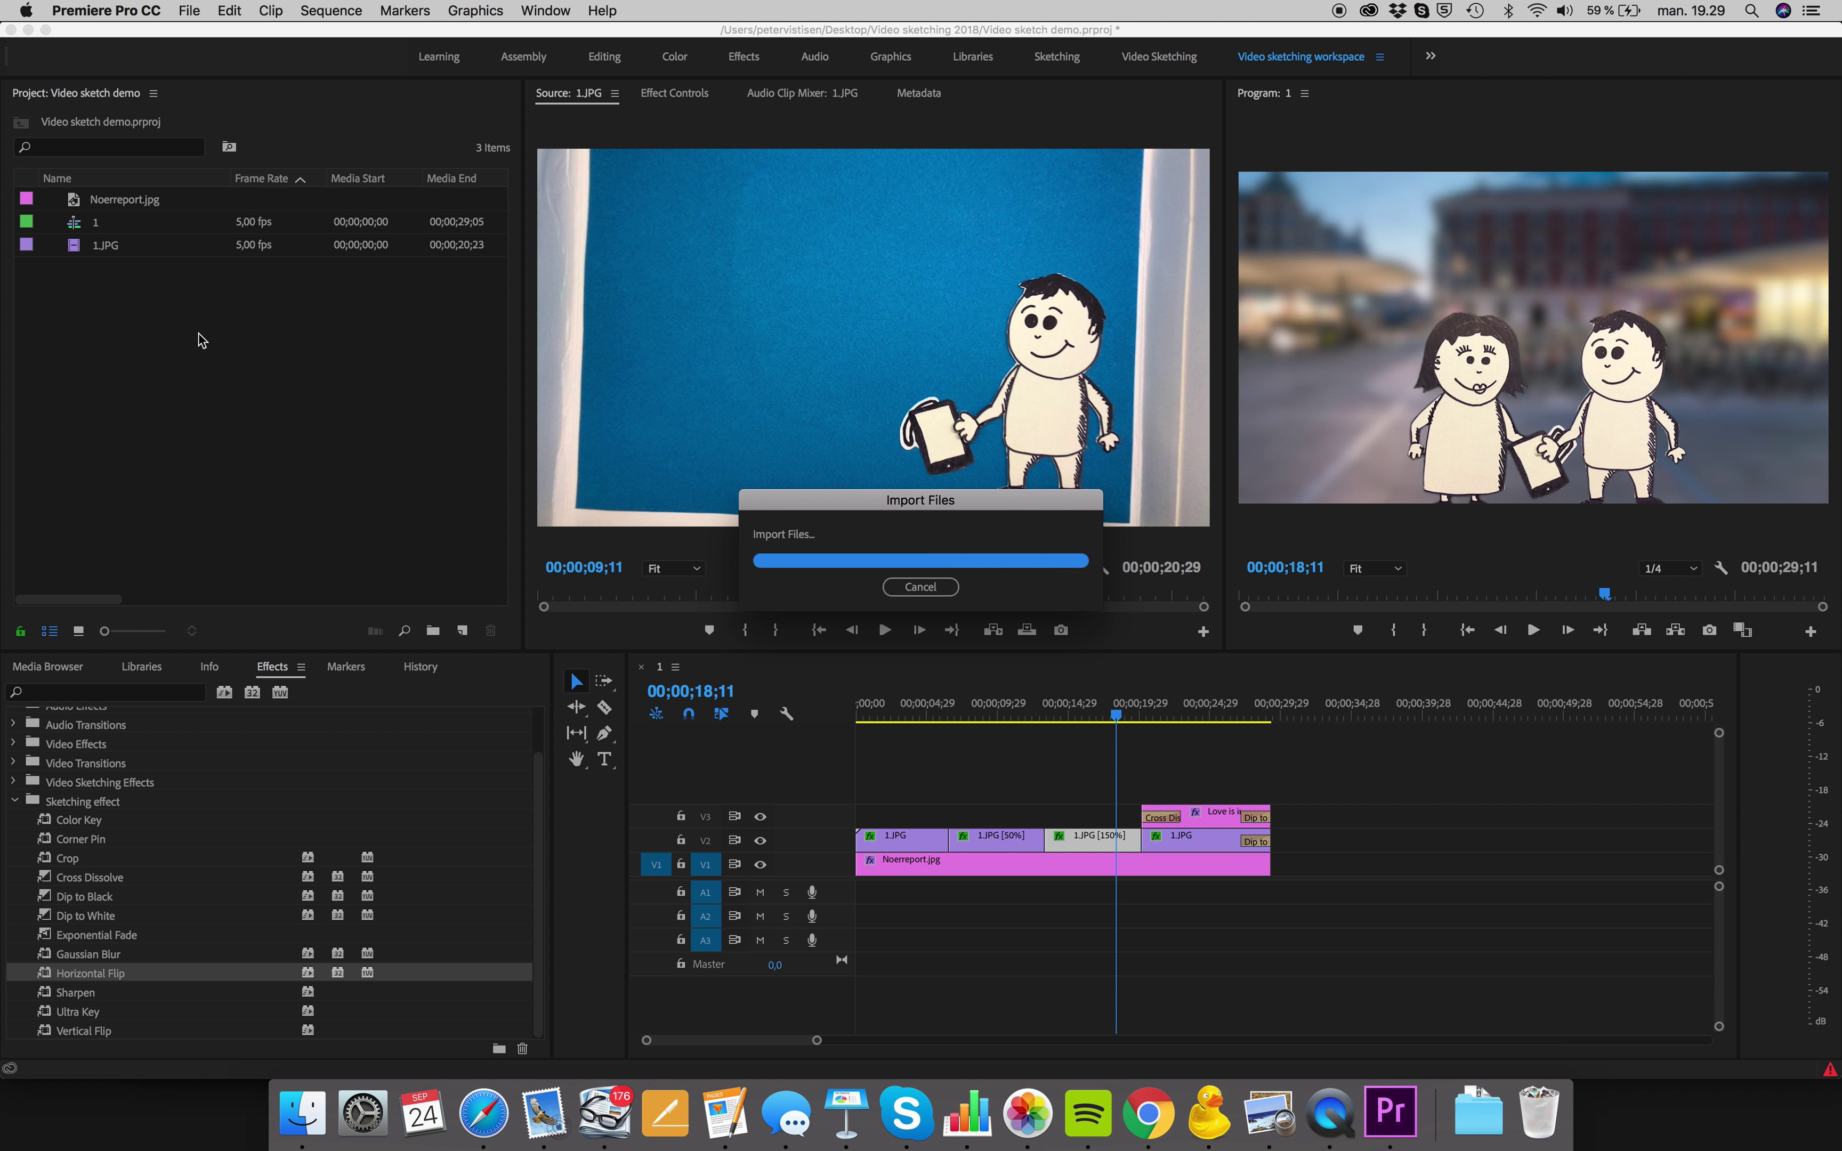
Step: Interpret the newly imported 1.JPG image sequence at an assumed frame rate of 1,00 fps
{"action": "left_click", "coordinate": [271, 10]}
{"action": "mouse_move", "coordinate": [532, 136]}
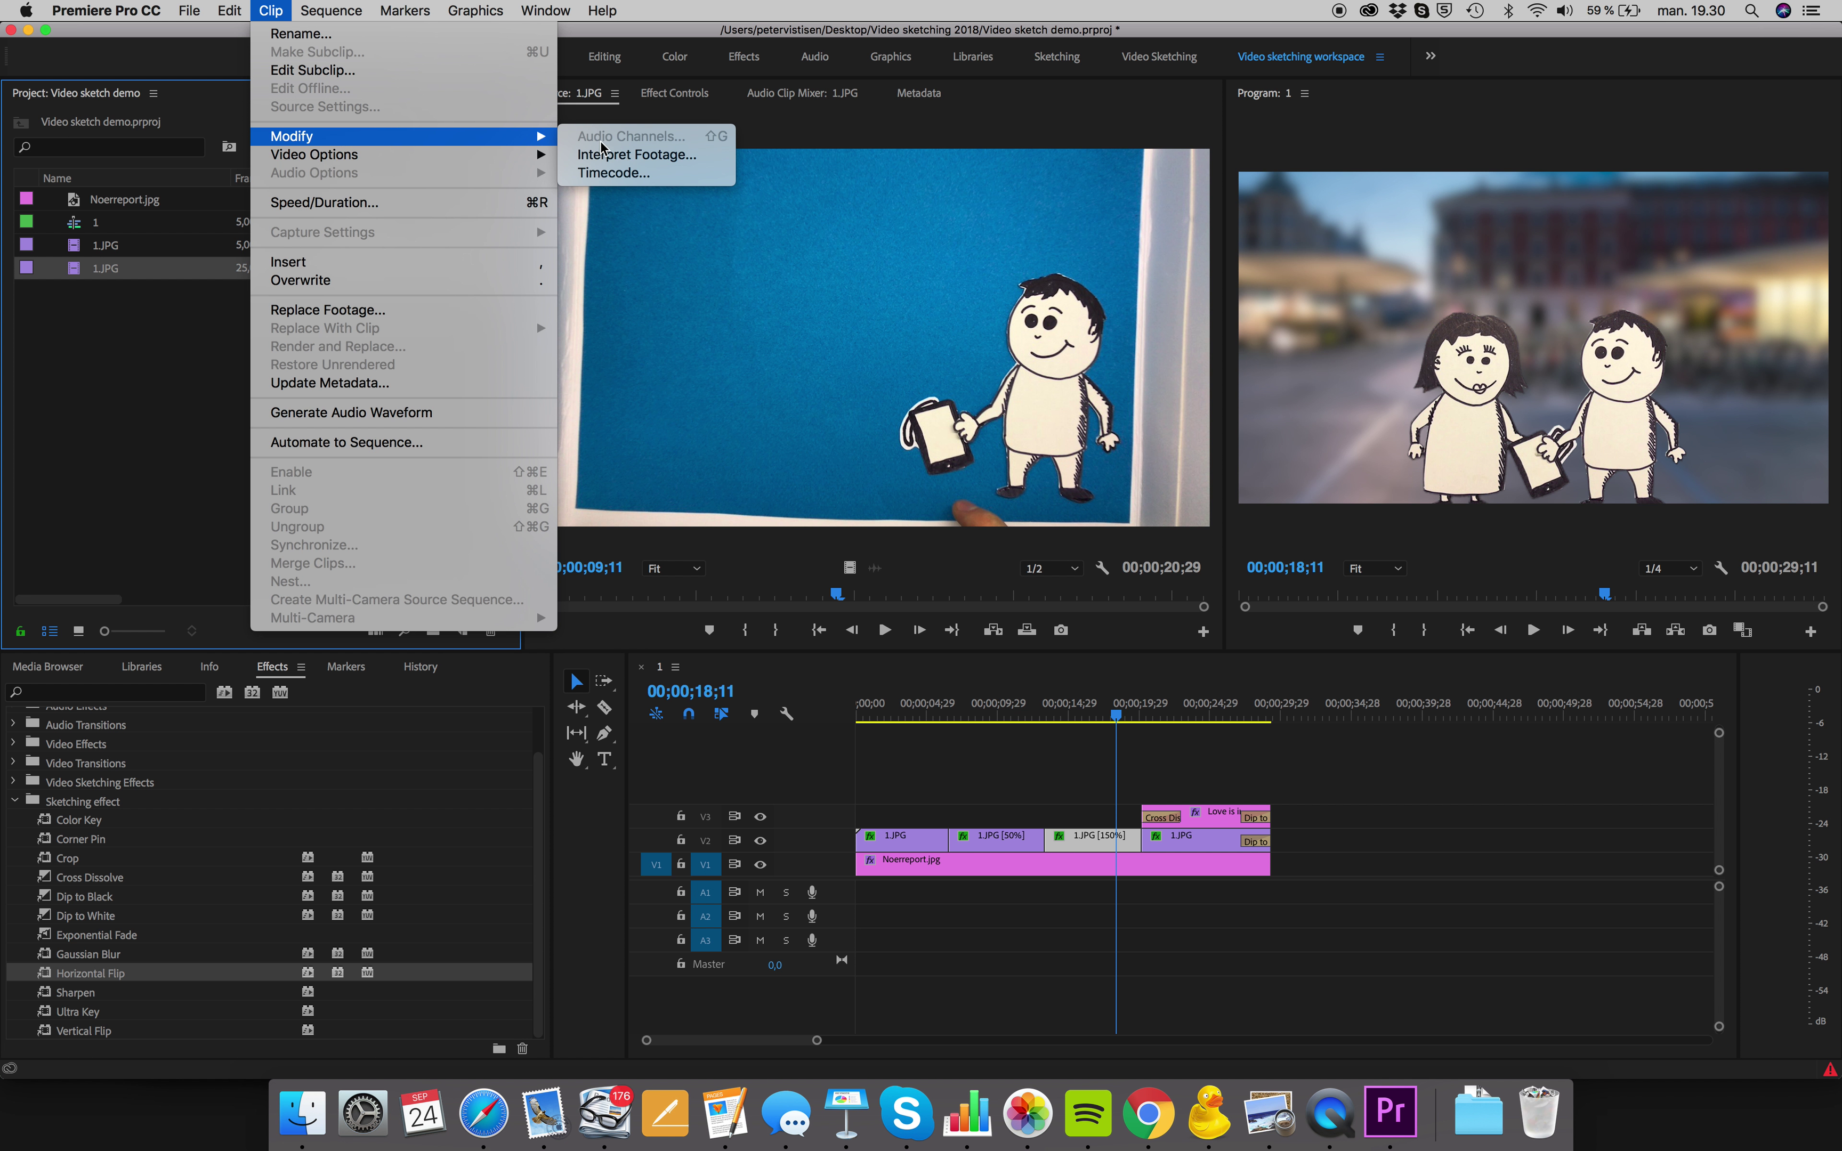
{"action": "left_click", "coordinate": [608, 156]}
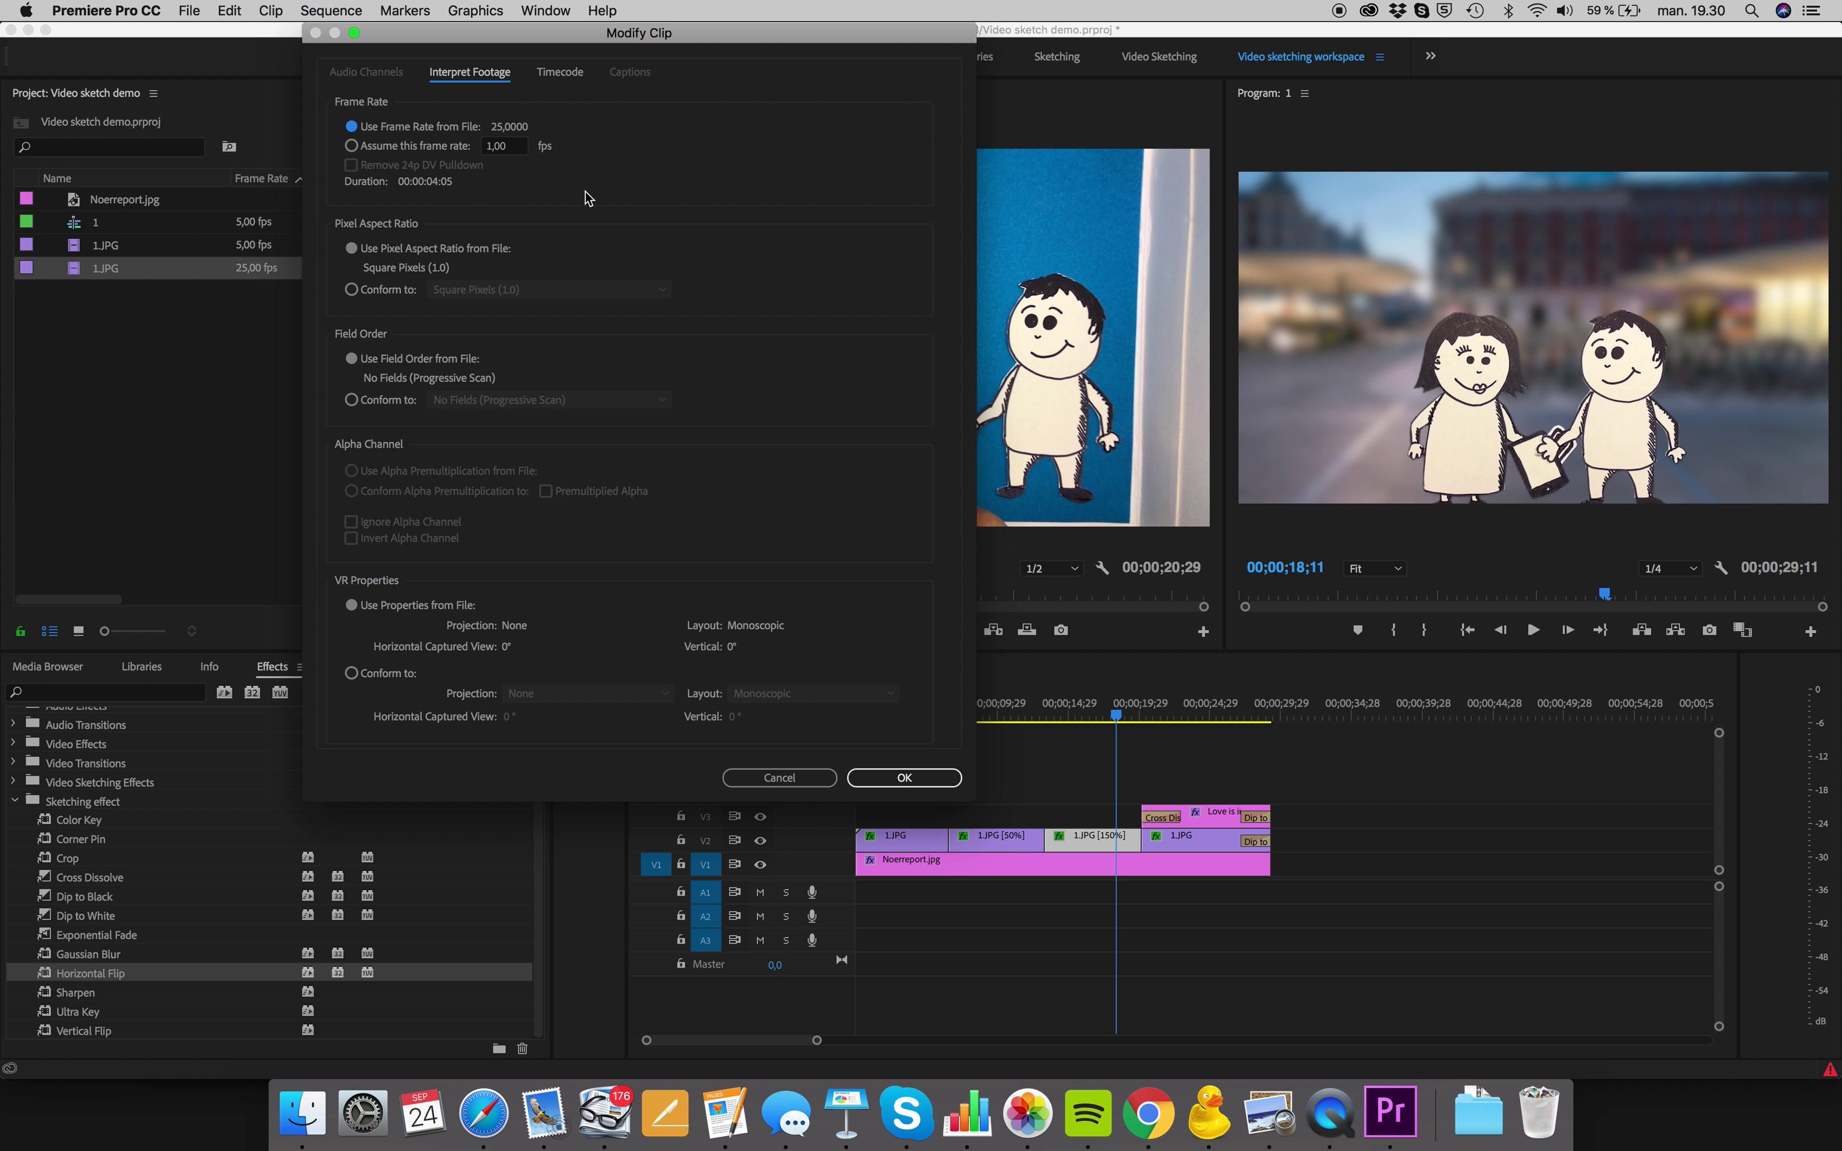
{"action": "left_click", "coordinate": [430, 140]}
{"action": "left_click", "coordinate": [875, 778]}
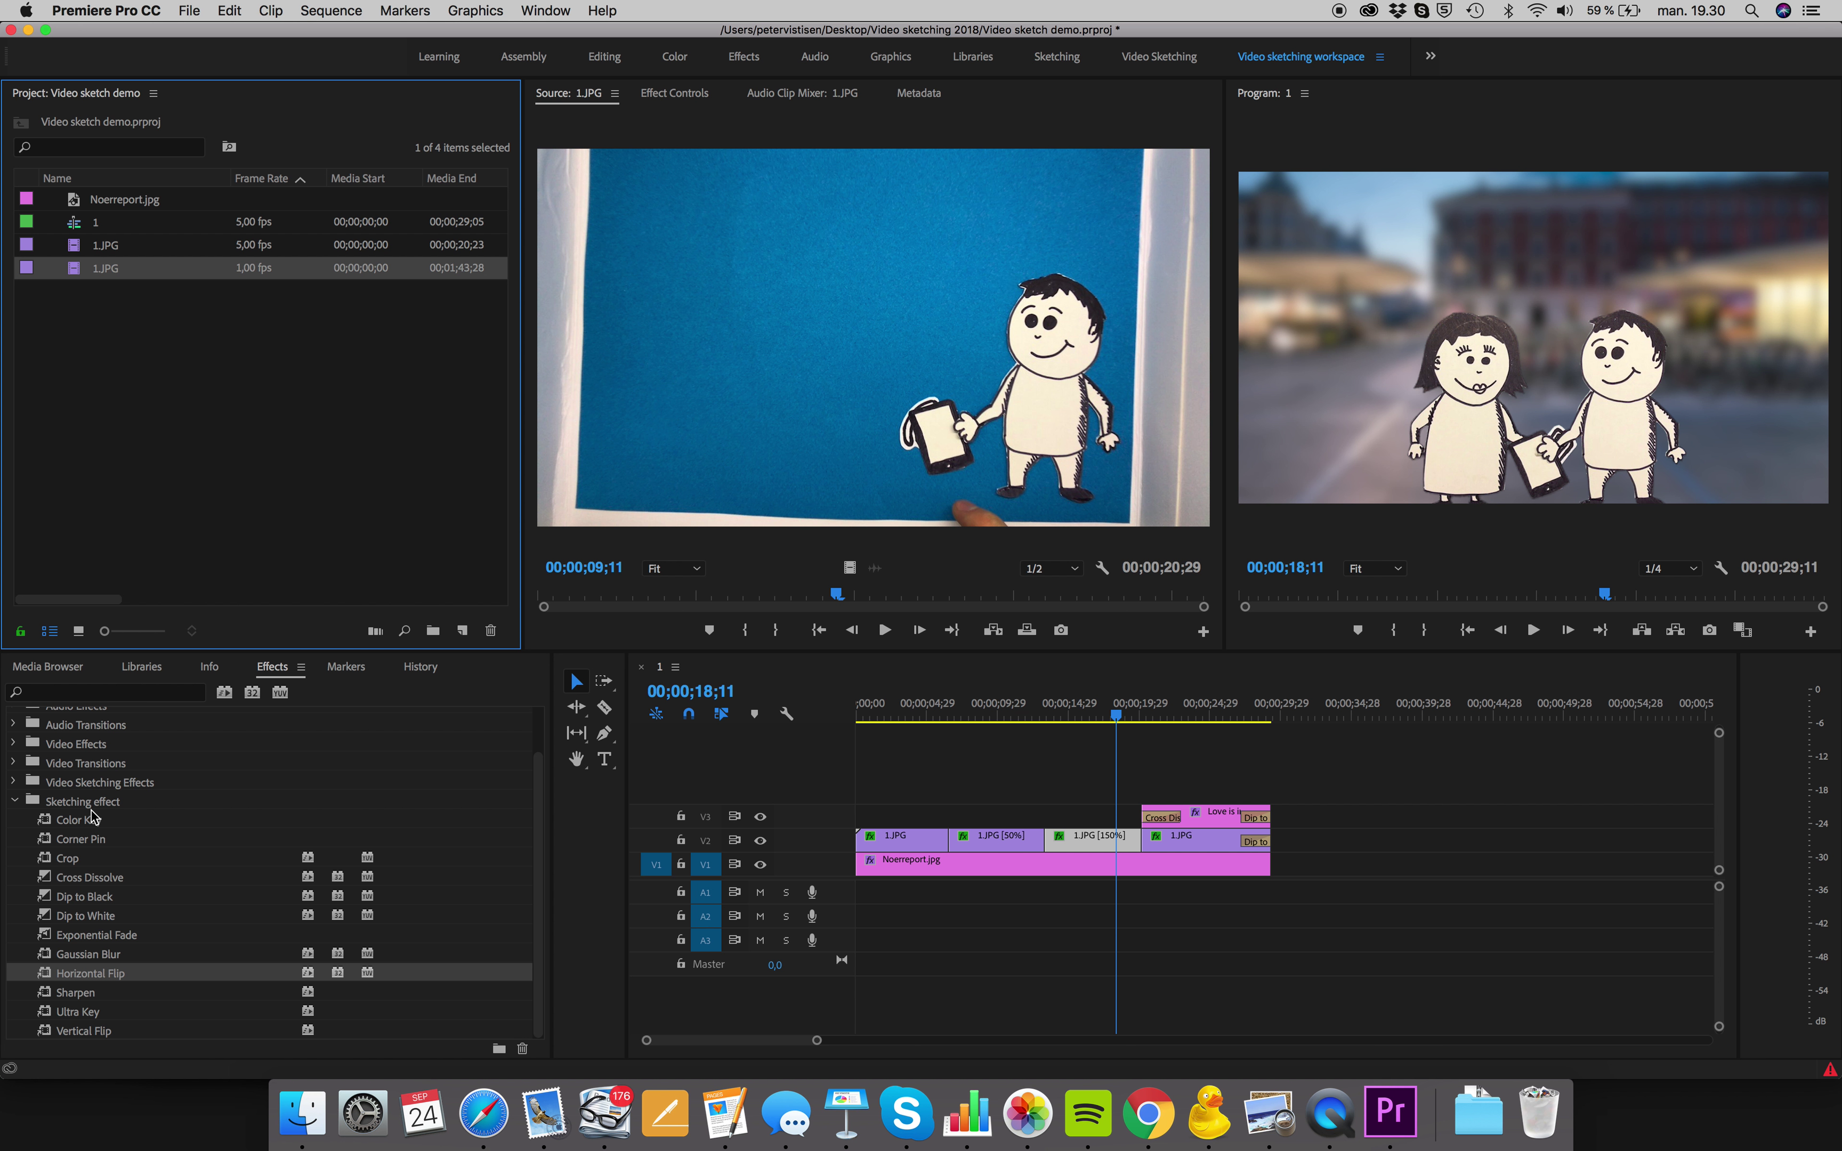
Step: Scrub the sequence between 00;00;16;29 and 00;00;21;17 to preview the meeting figures and the title fading in
{"action": "left_click", "coordinate": [84, 821]}
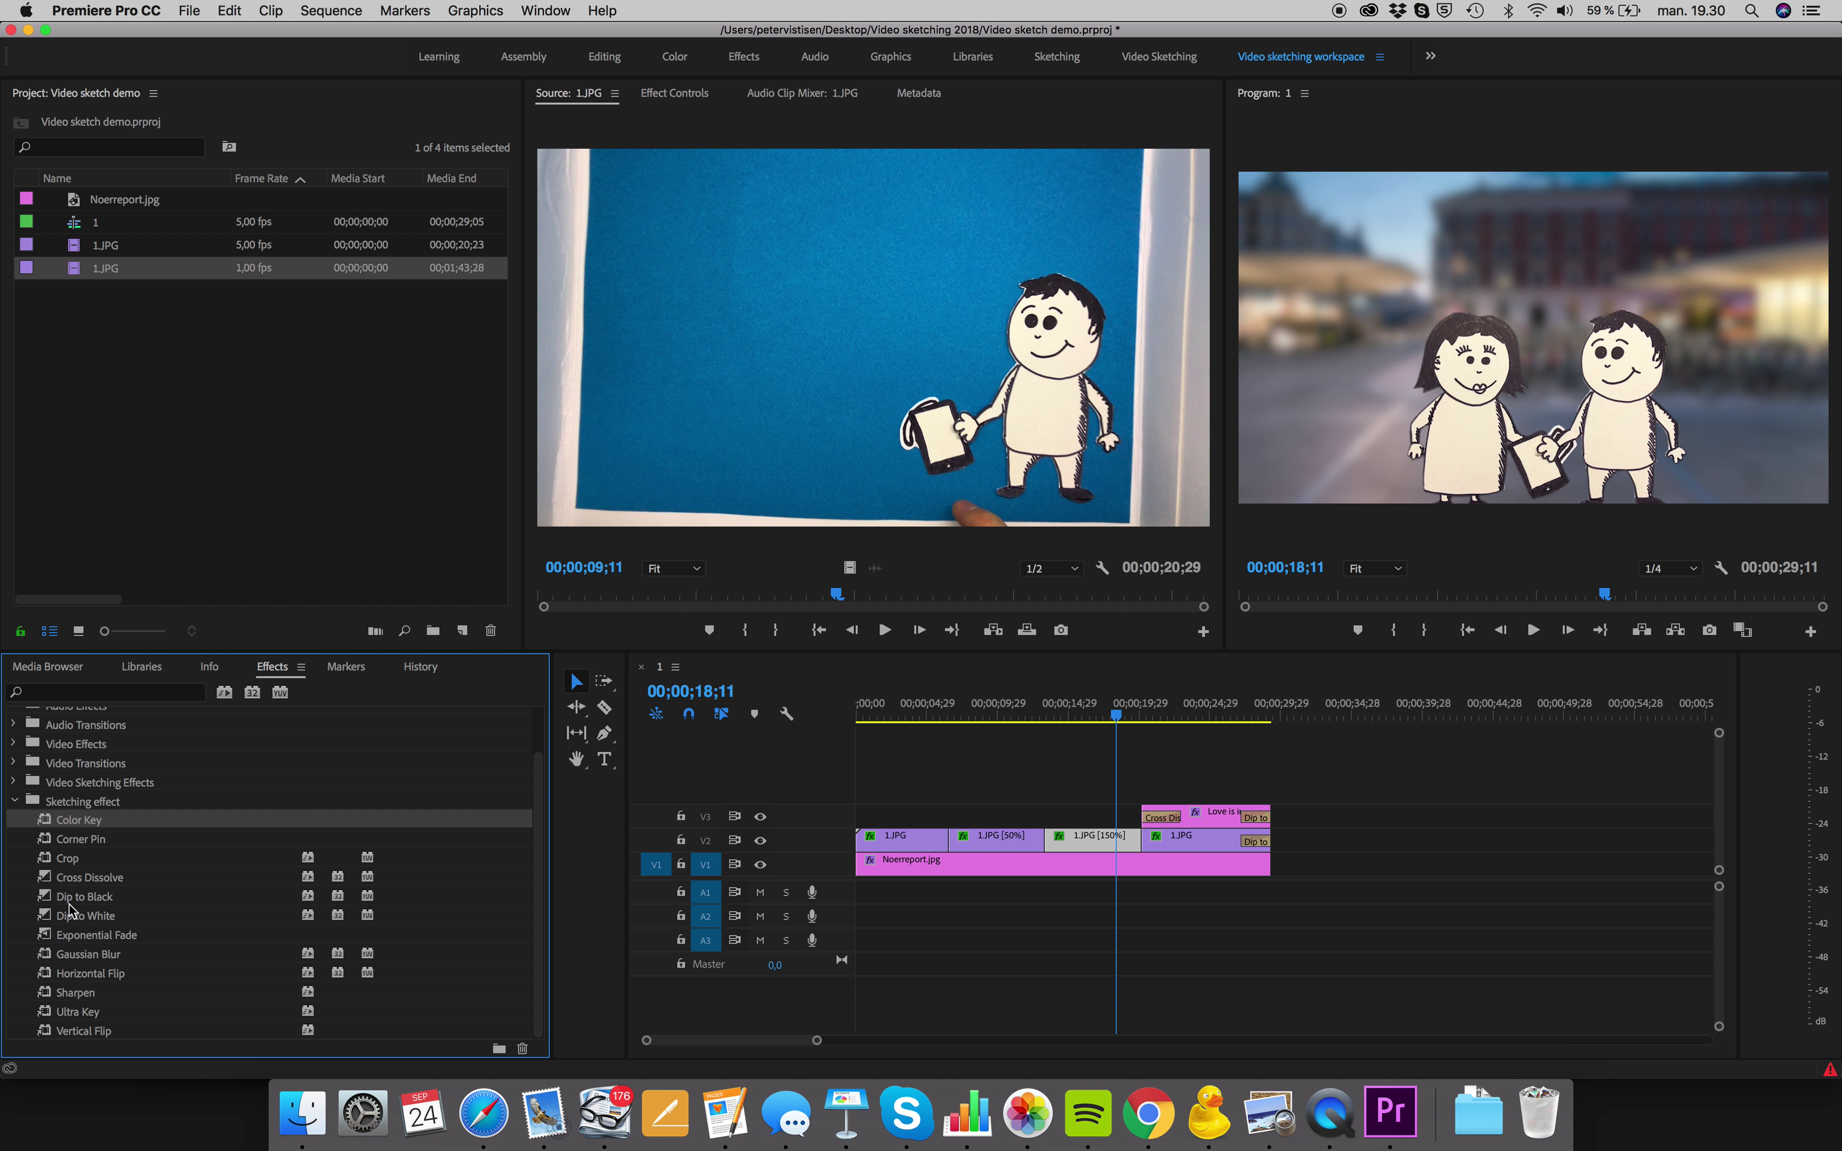
{"action": "left_click", "coordinate": [1115, 716]}
{"action": "mouse_move", "coordinate": [1115, 716]}
{"action": "left_mouse_down"}
{"action": "mouse_move", "coordinate": [1197, 713]}
{"action": "mouse_move", "coordinate": [1095, 713]}
{"action": "left_mouse_up"}
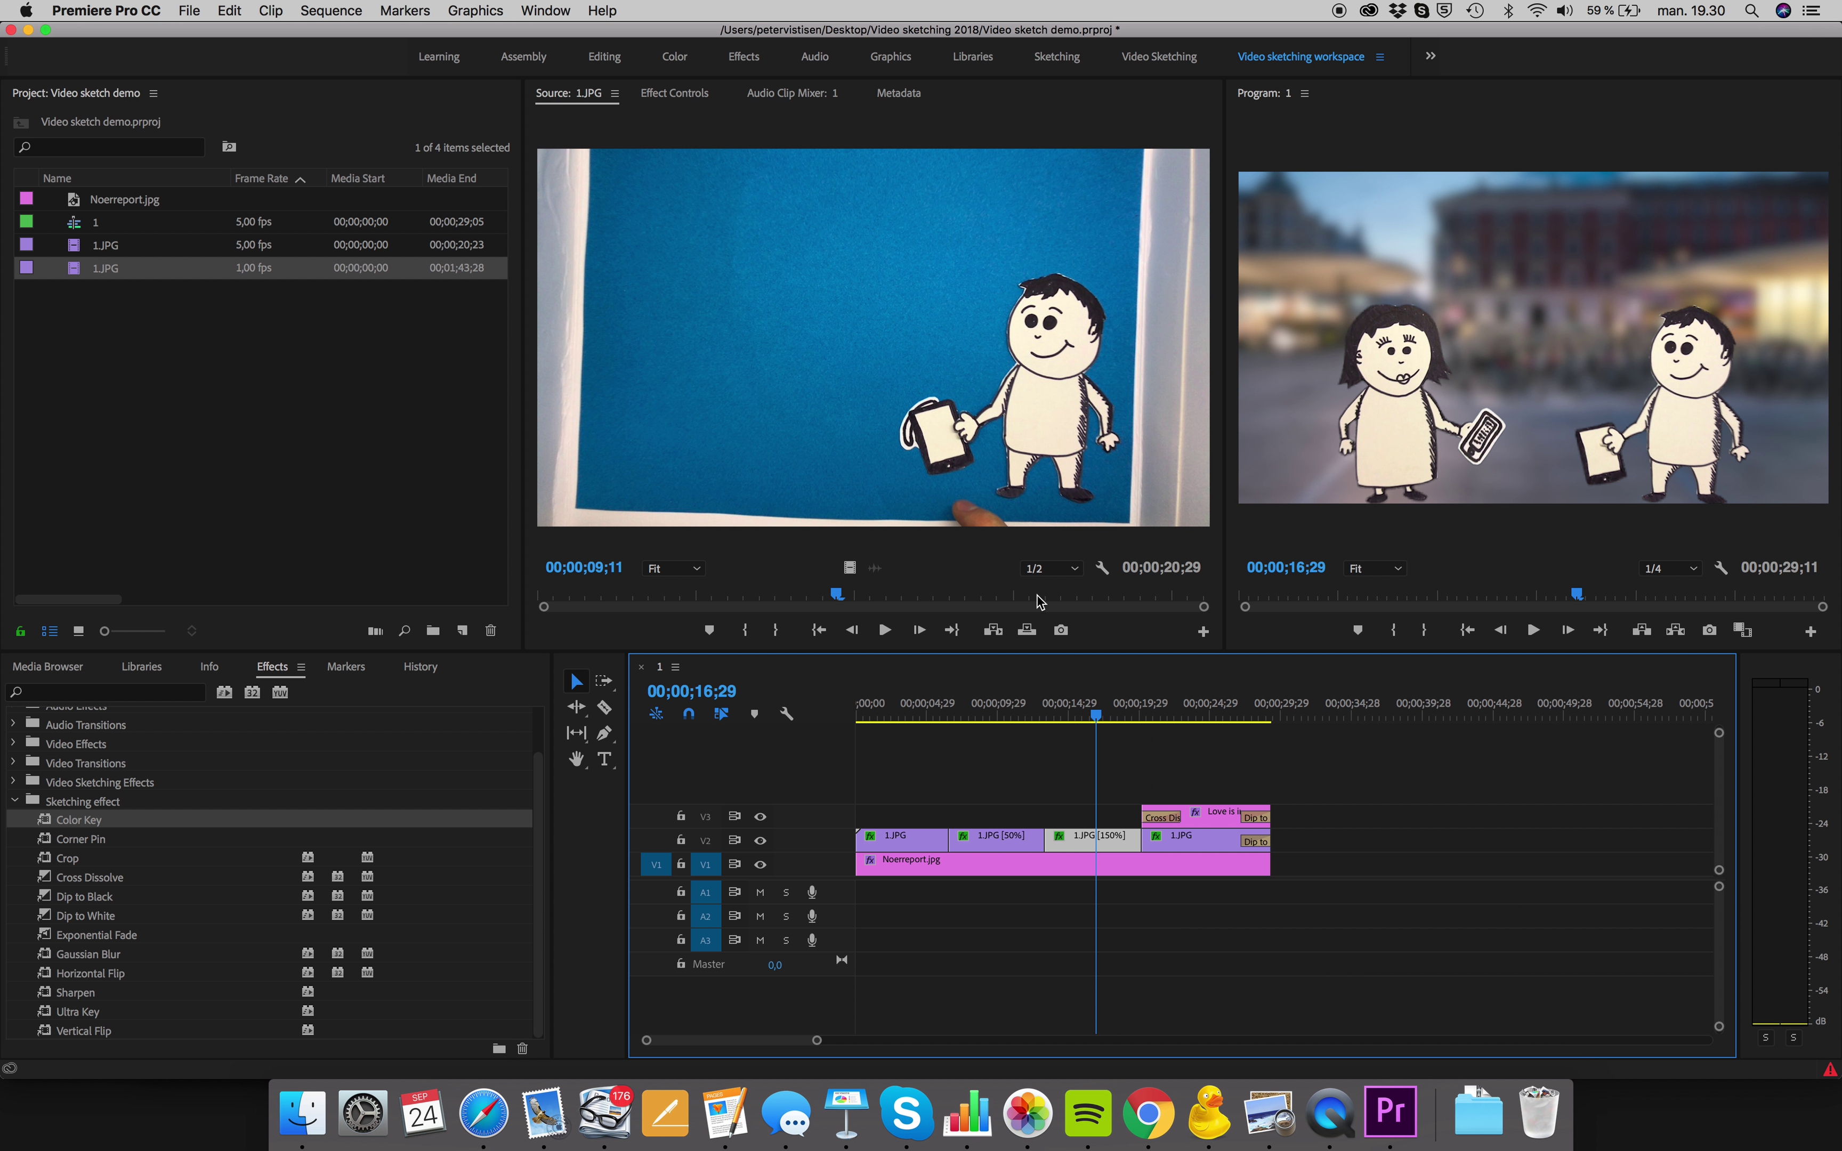
{"action": "left_click_drag", "start_coordinate": [1096, 715], "coordinate": [1161, 713]}
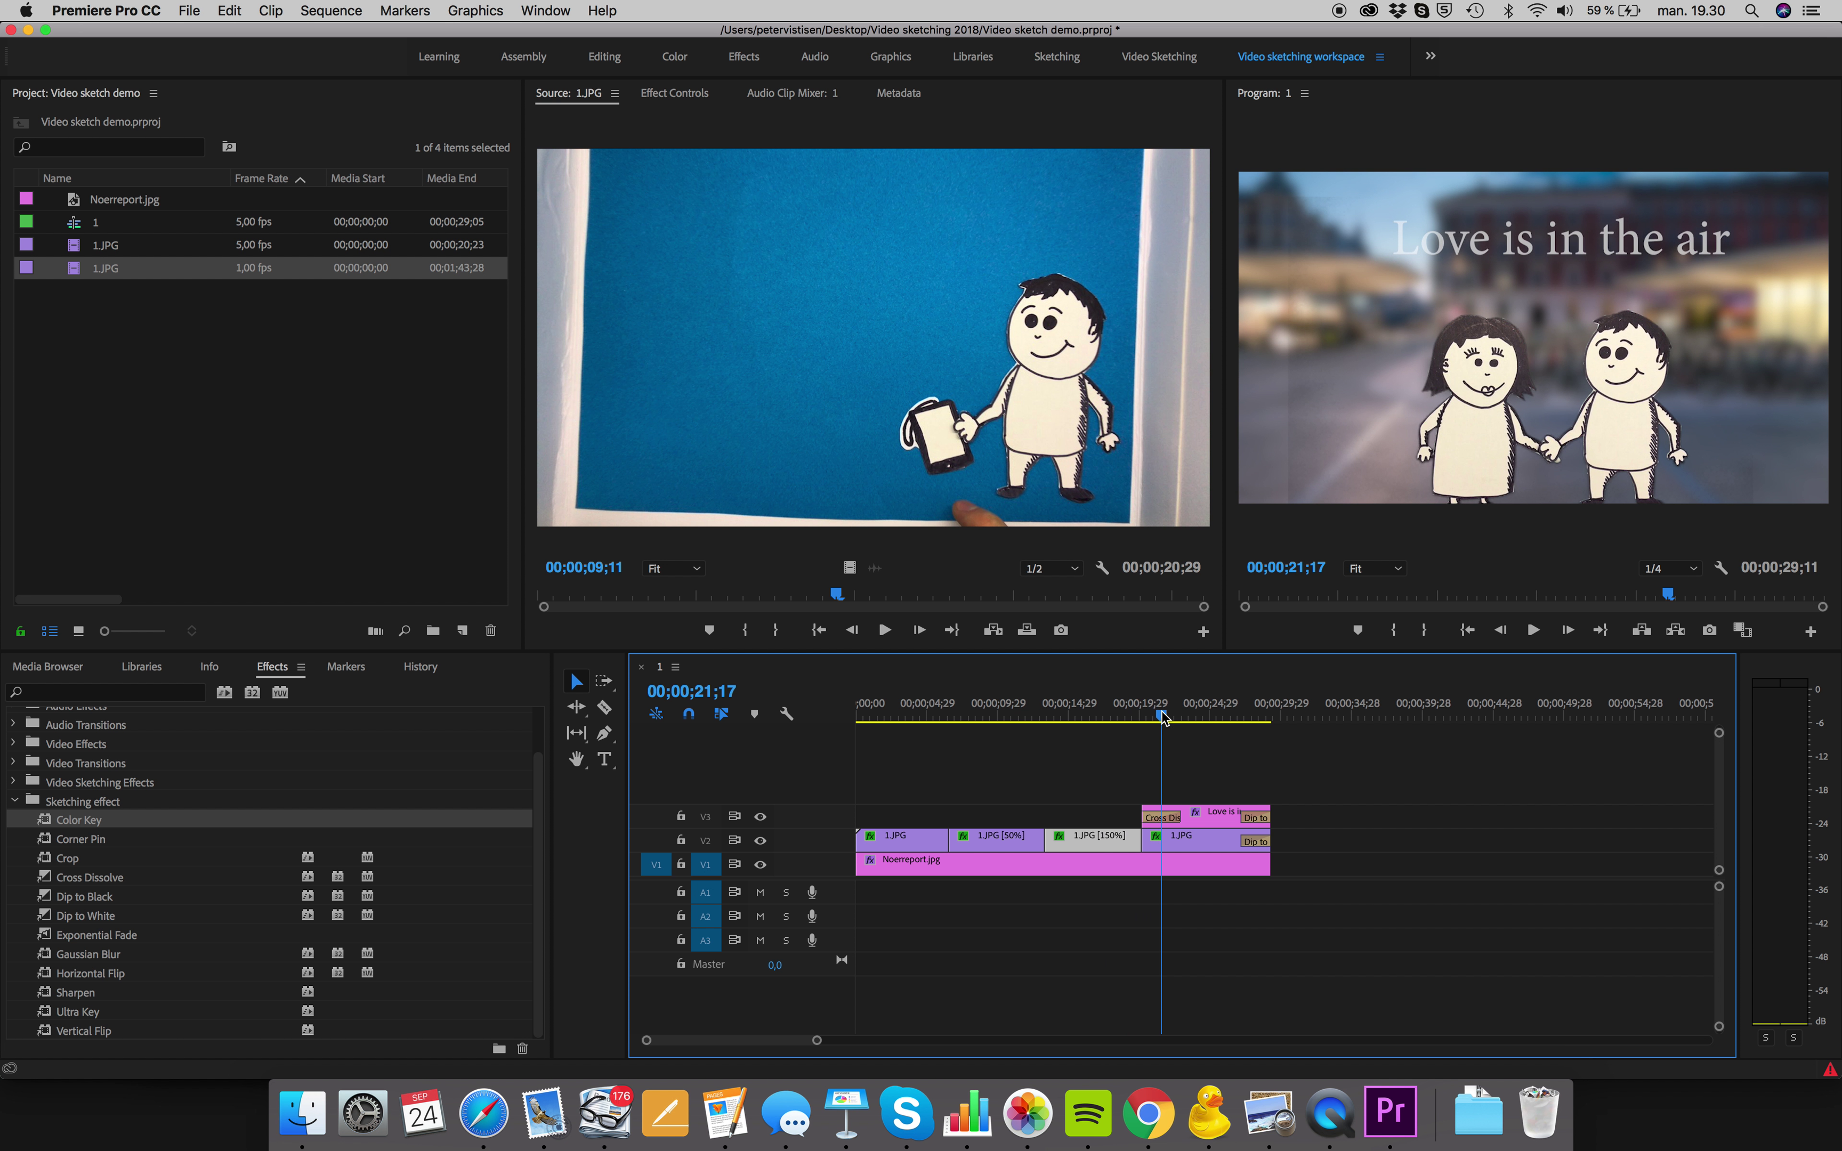
{"action": "left_click", "coordinate": [187, 9]}
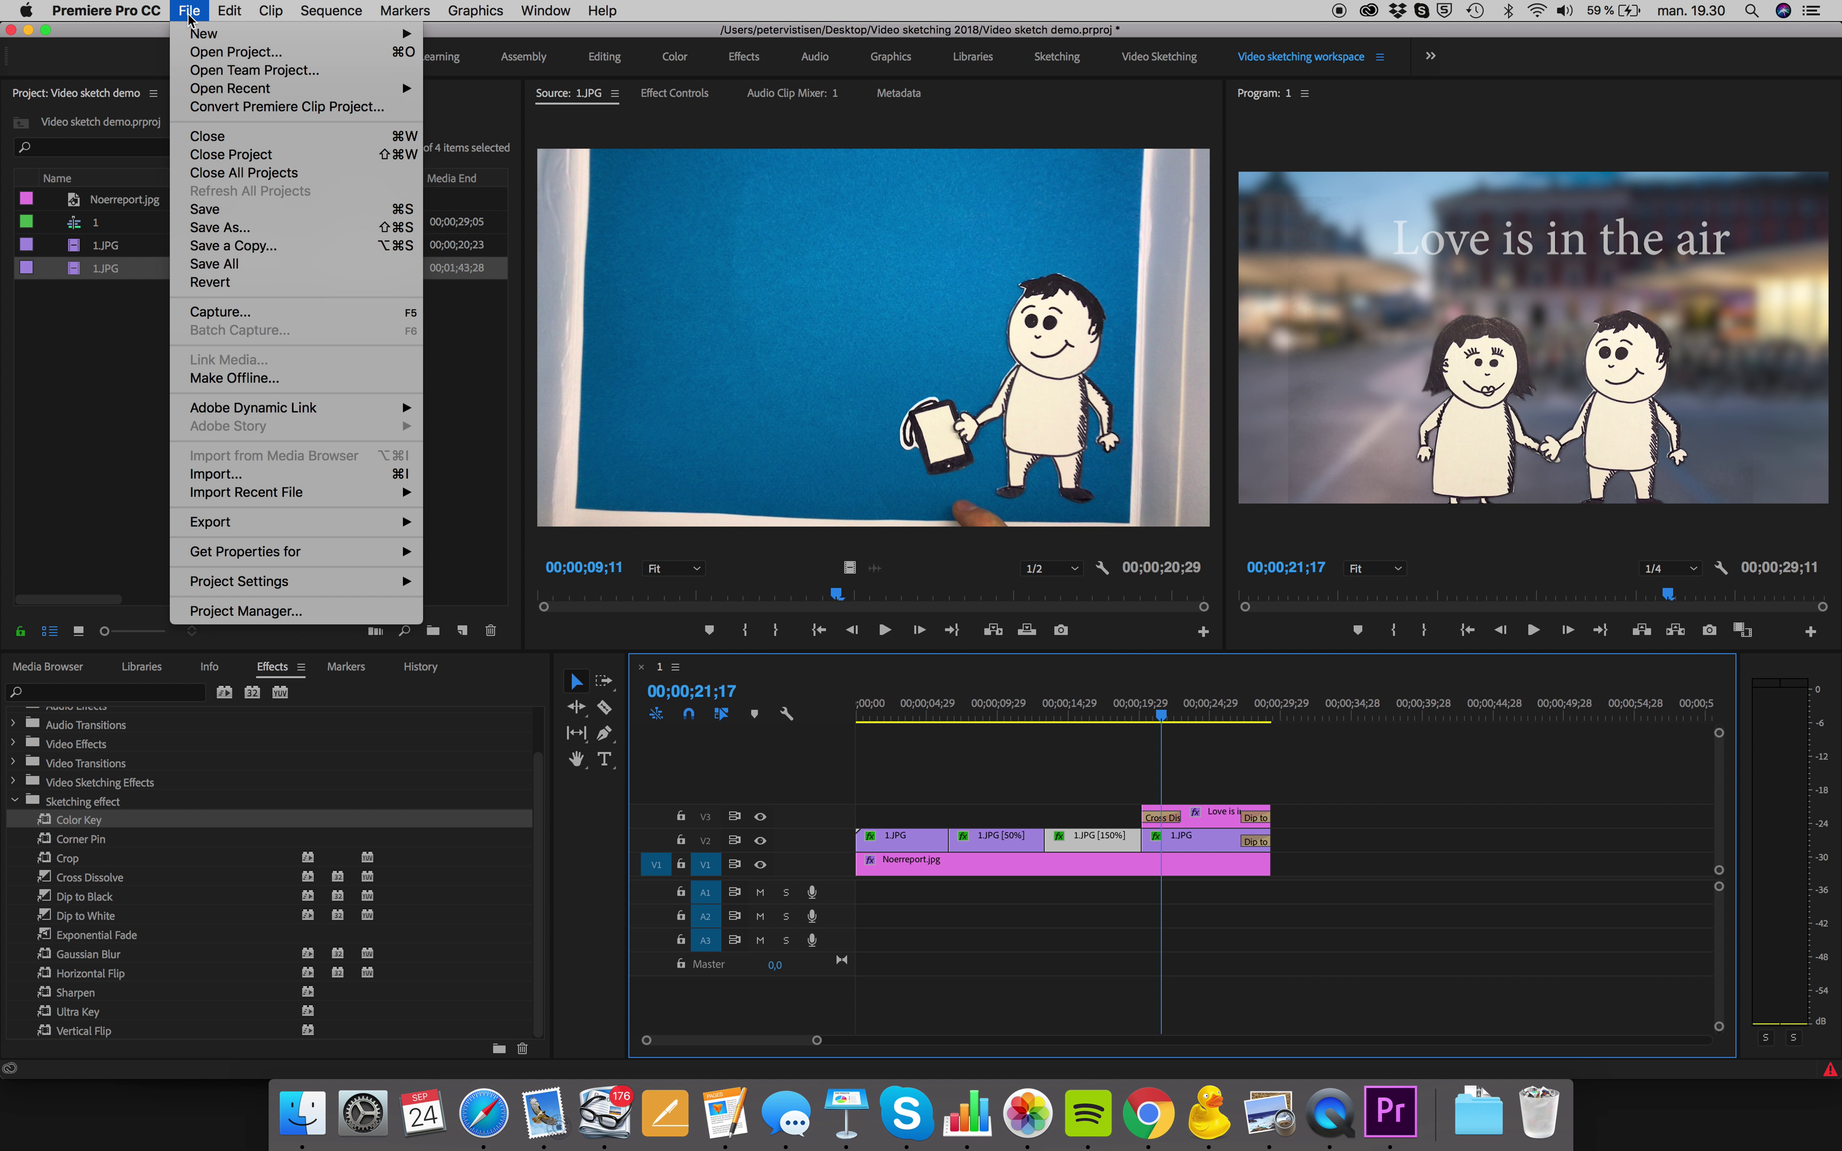
{"action": "mouse_move", "coordinate": [204, 34]}
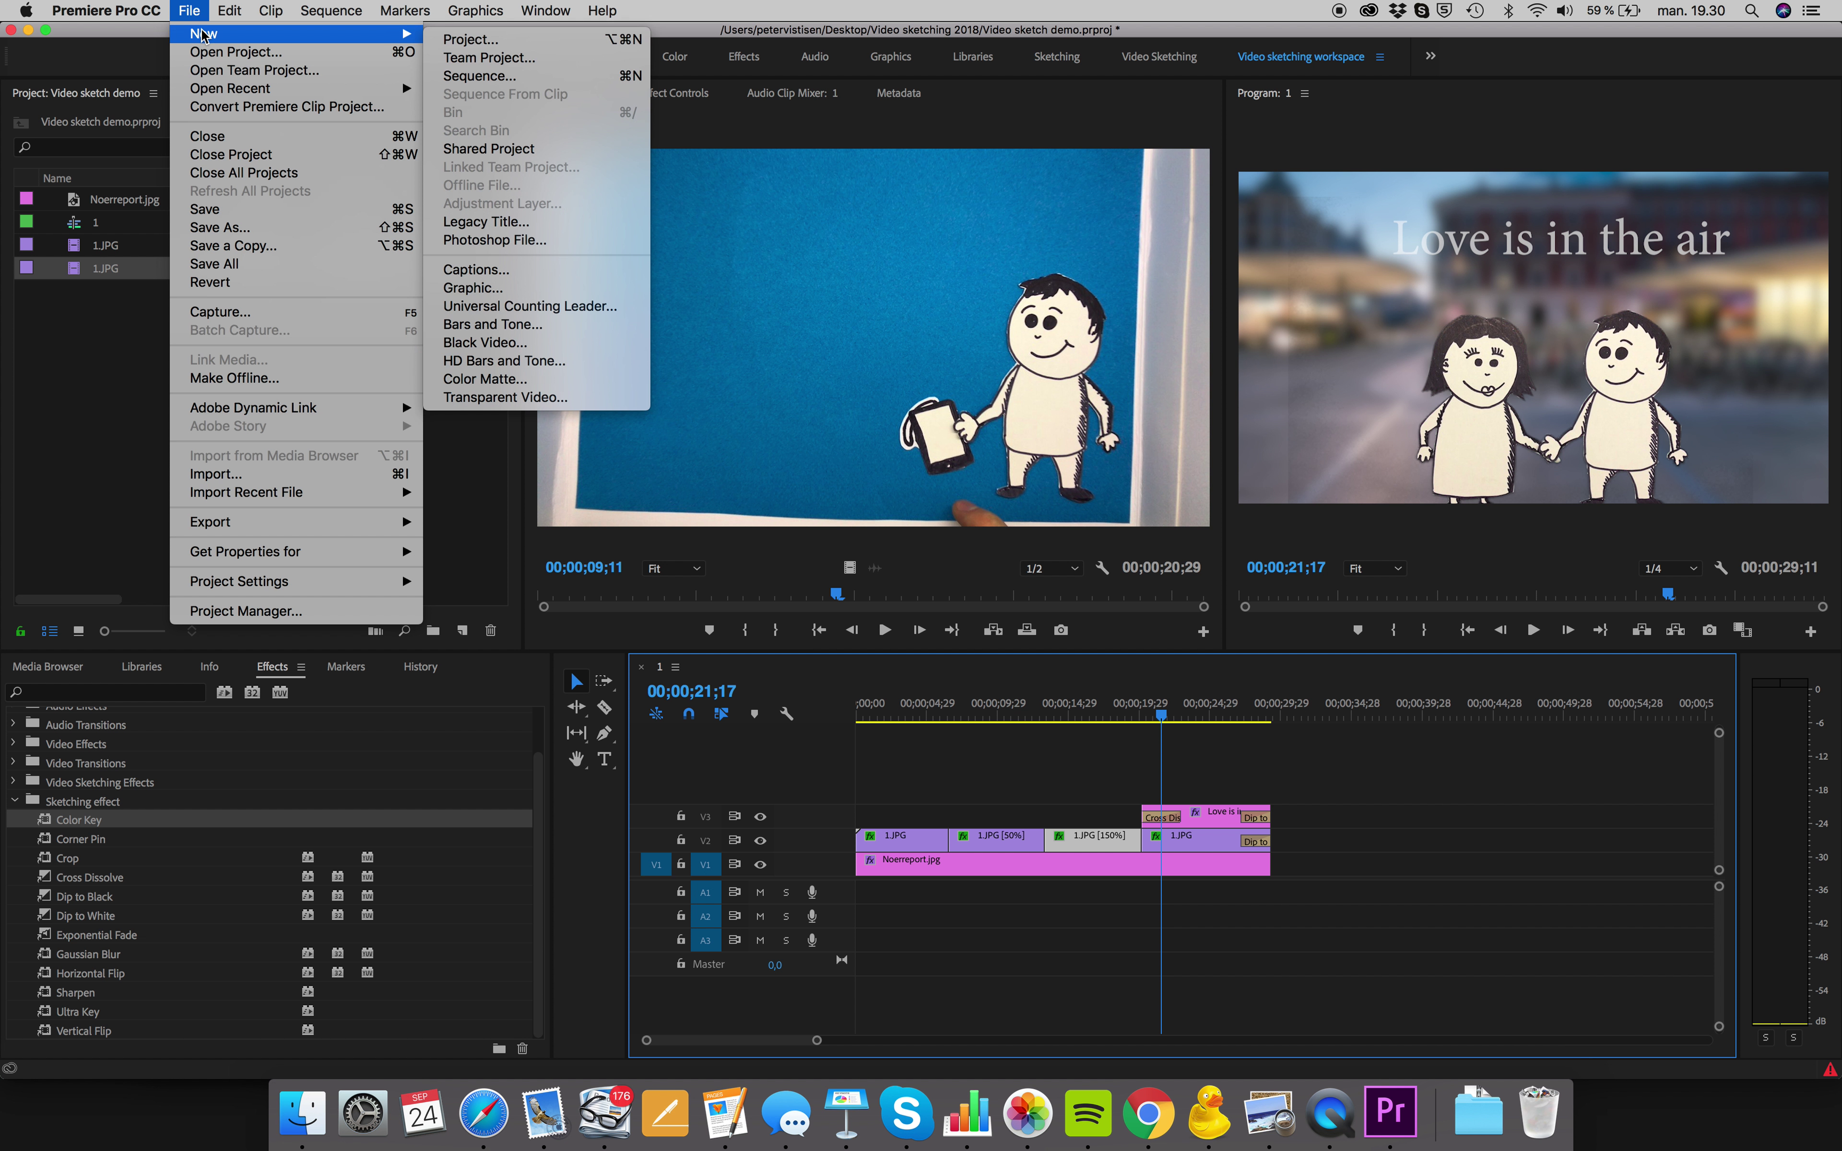
{"action": "left_click", "coordinate": [518, 221]}
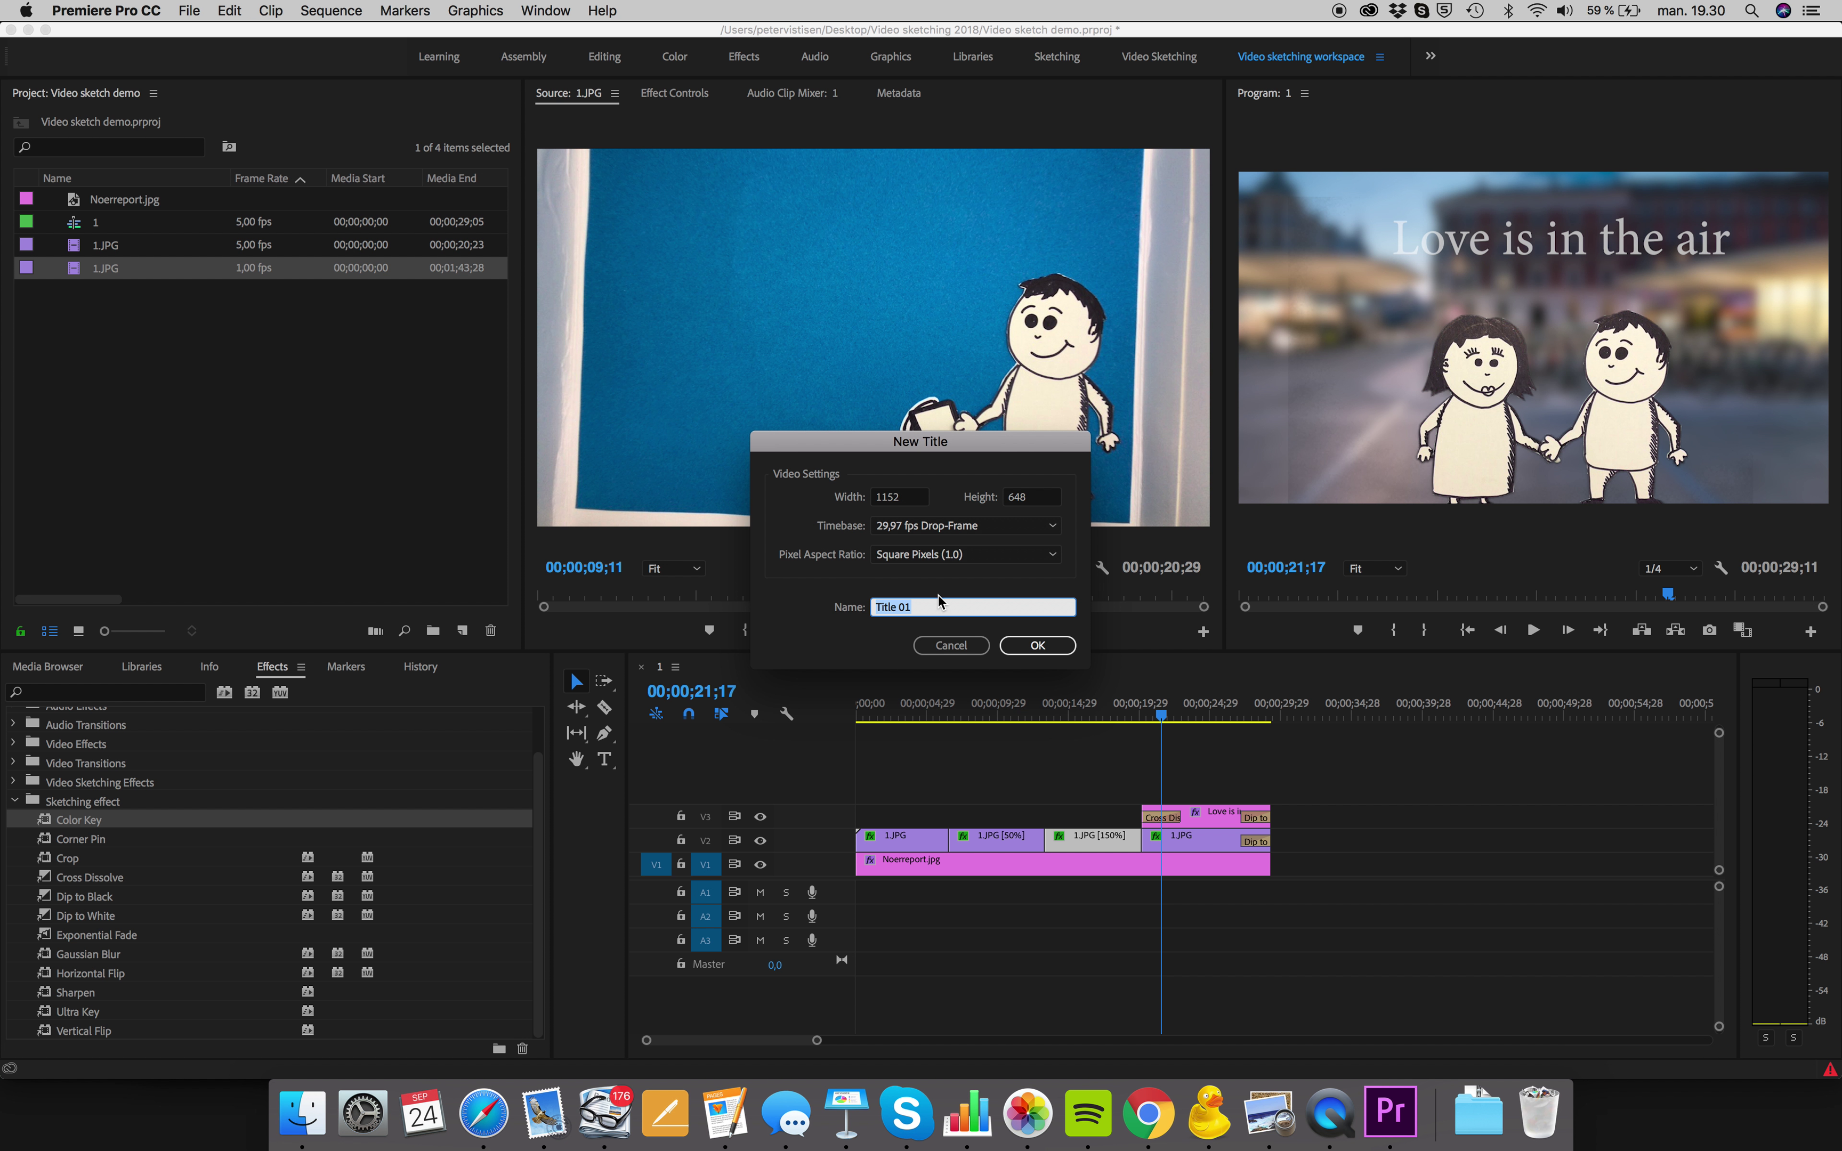
{"action": "left_click", "coordinate": [187, 9]}
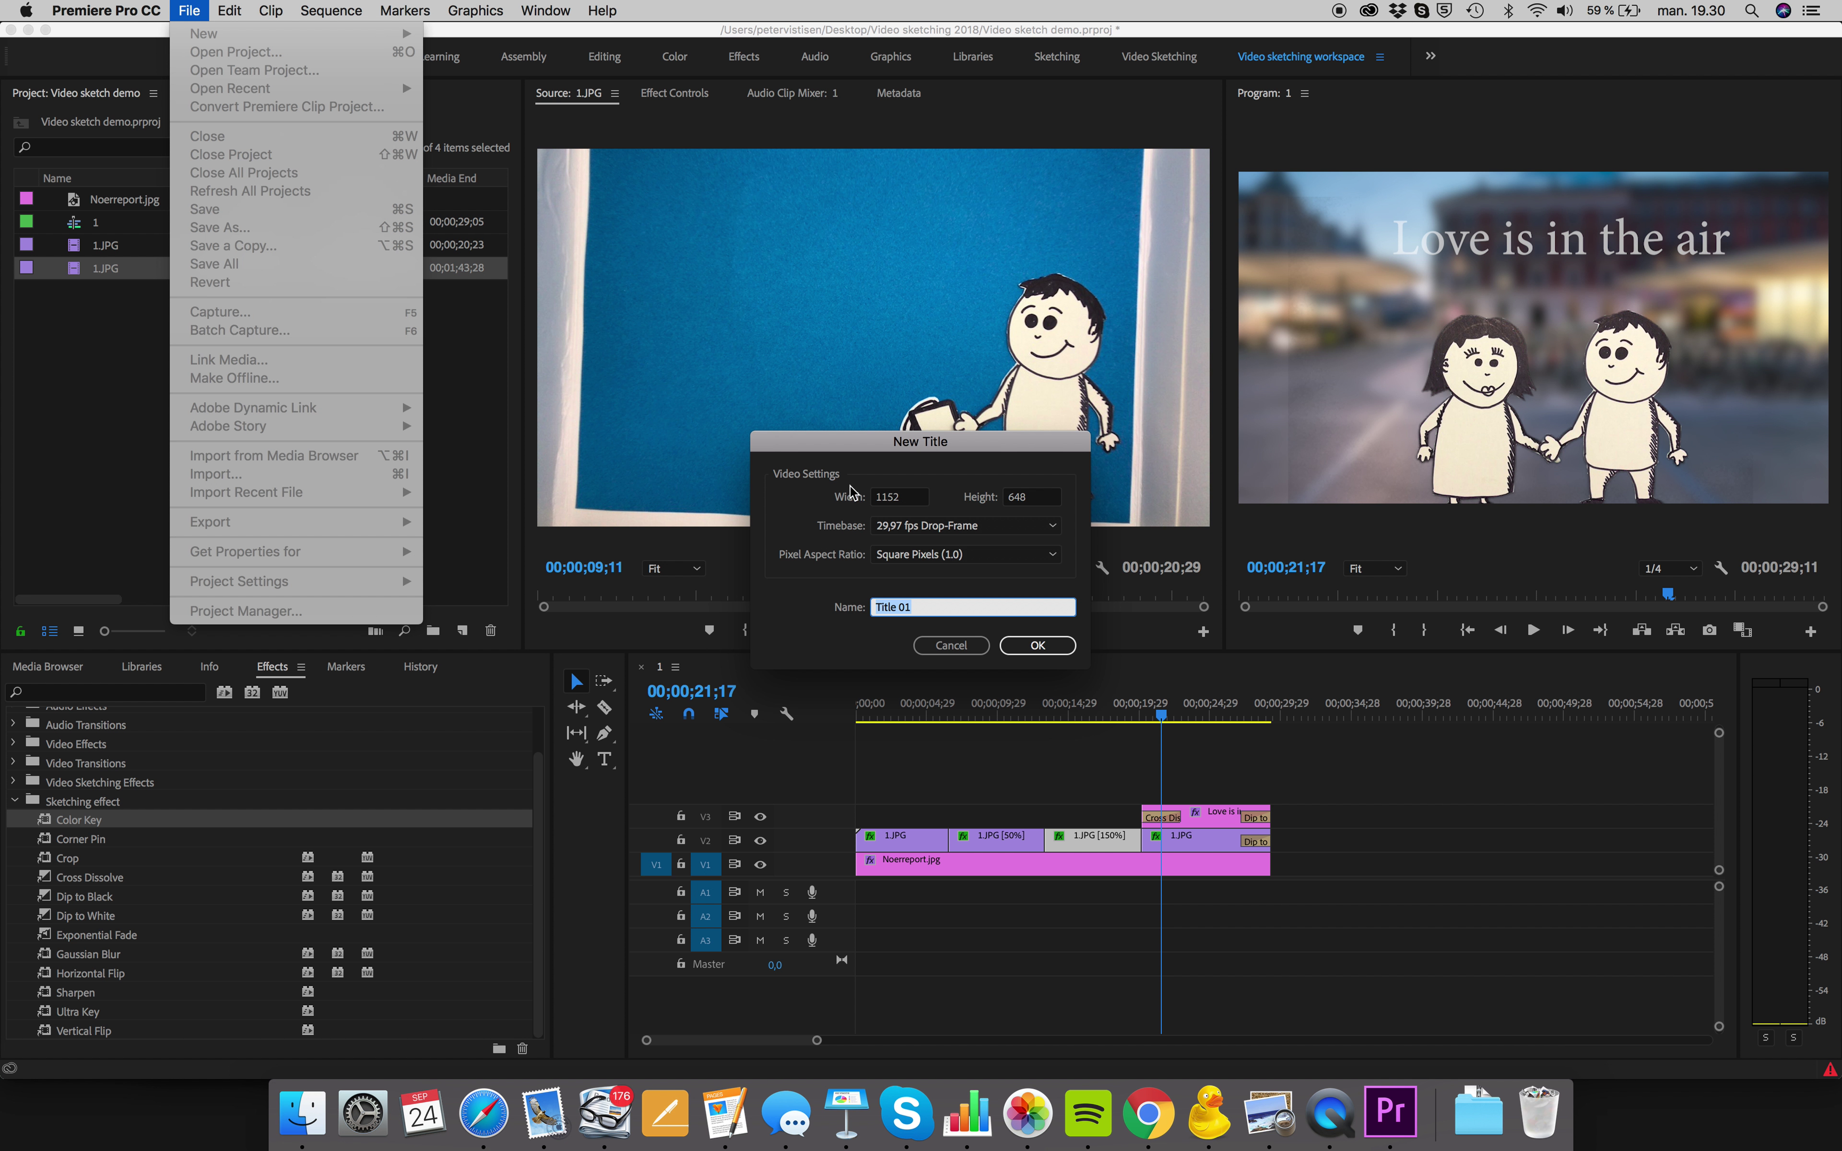
{"action": "left_click", "coordinate": [958, 647]}
{"action": "left_click", "coordinate": [952, 645]}
Step: Create a new legacy title named Title 01 with the default 1152 × 648 video settings
{"action": "left_click", "coordinate": [189, 10]}
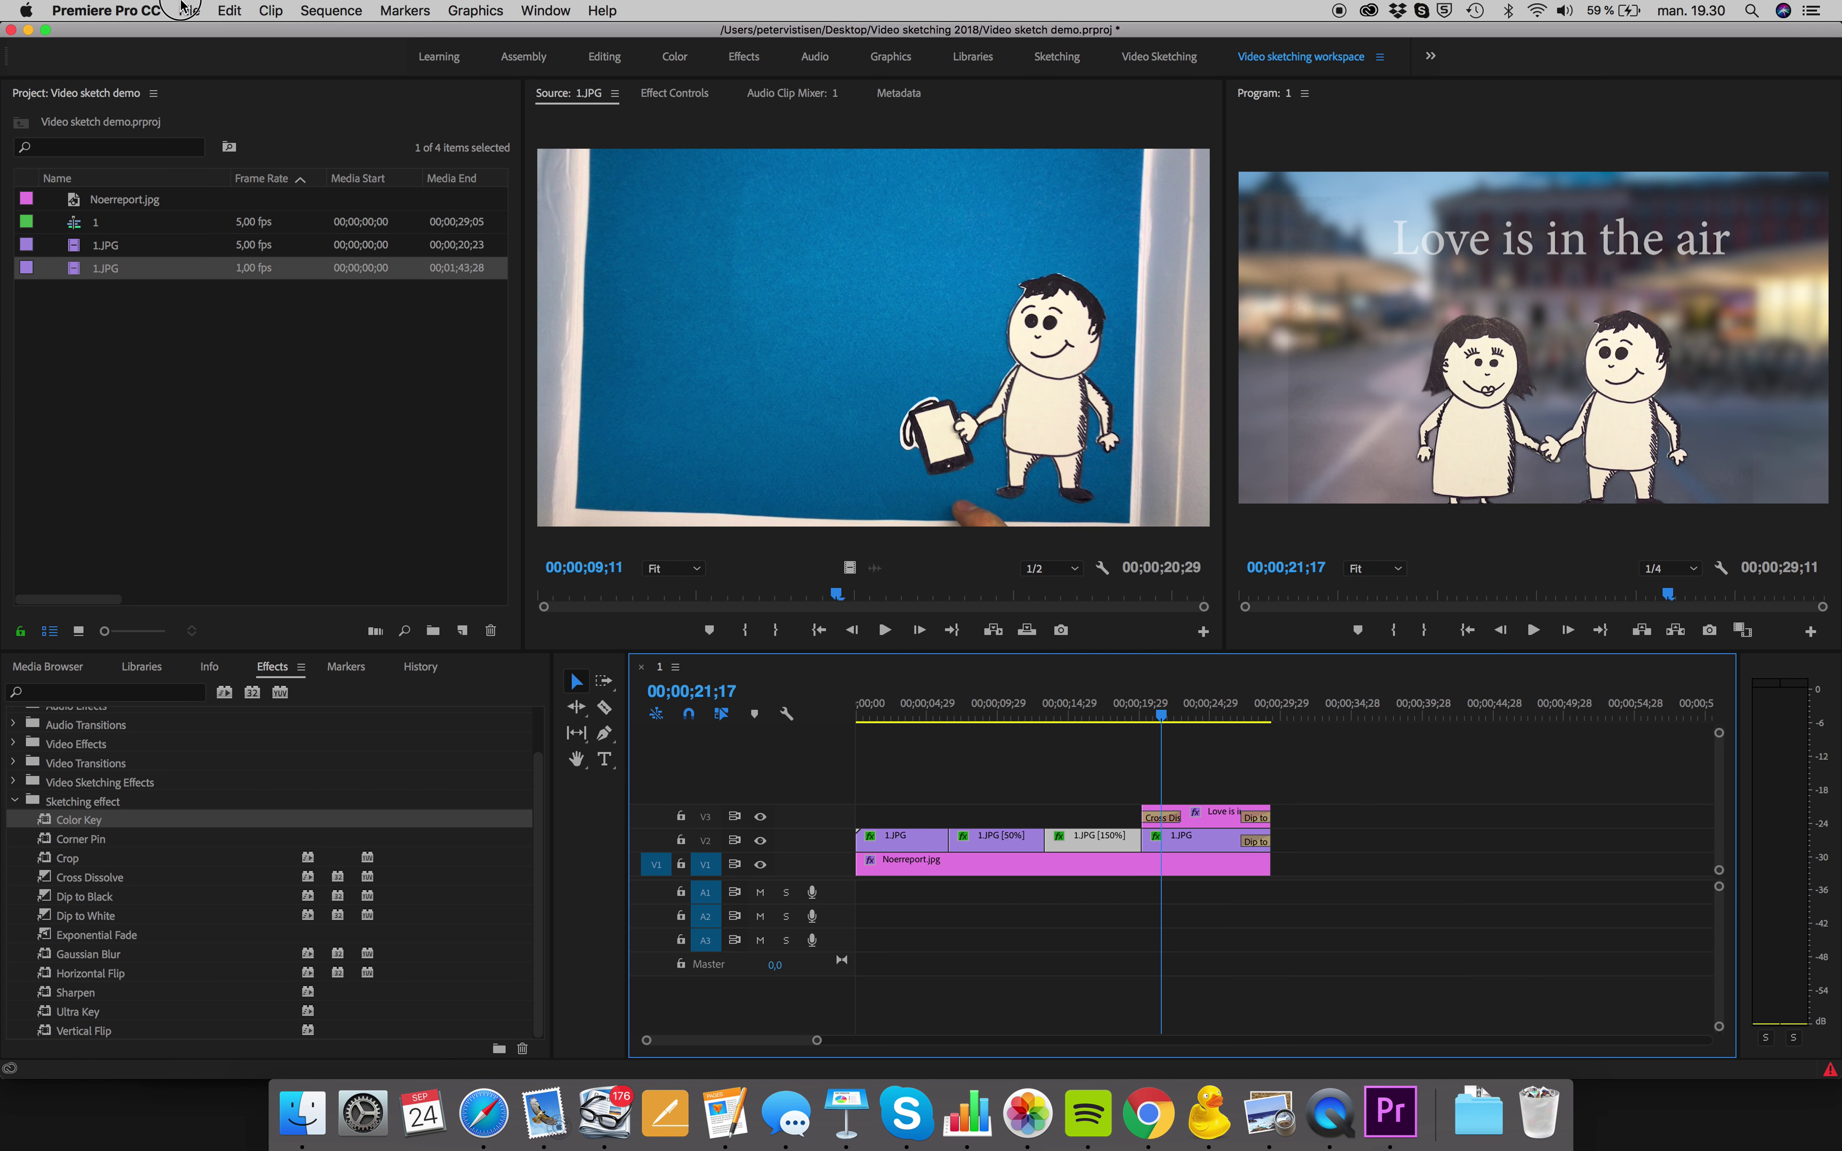
{"action": "mouse_move", "coordinate": [289, 93]}
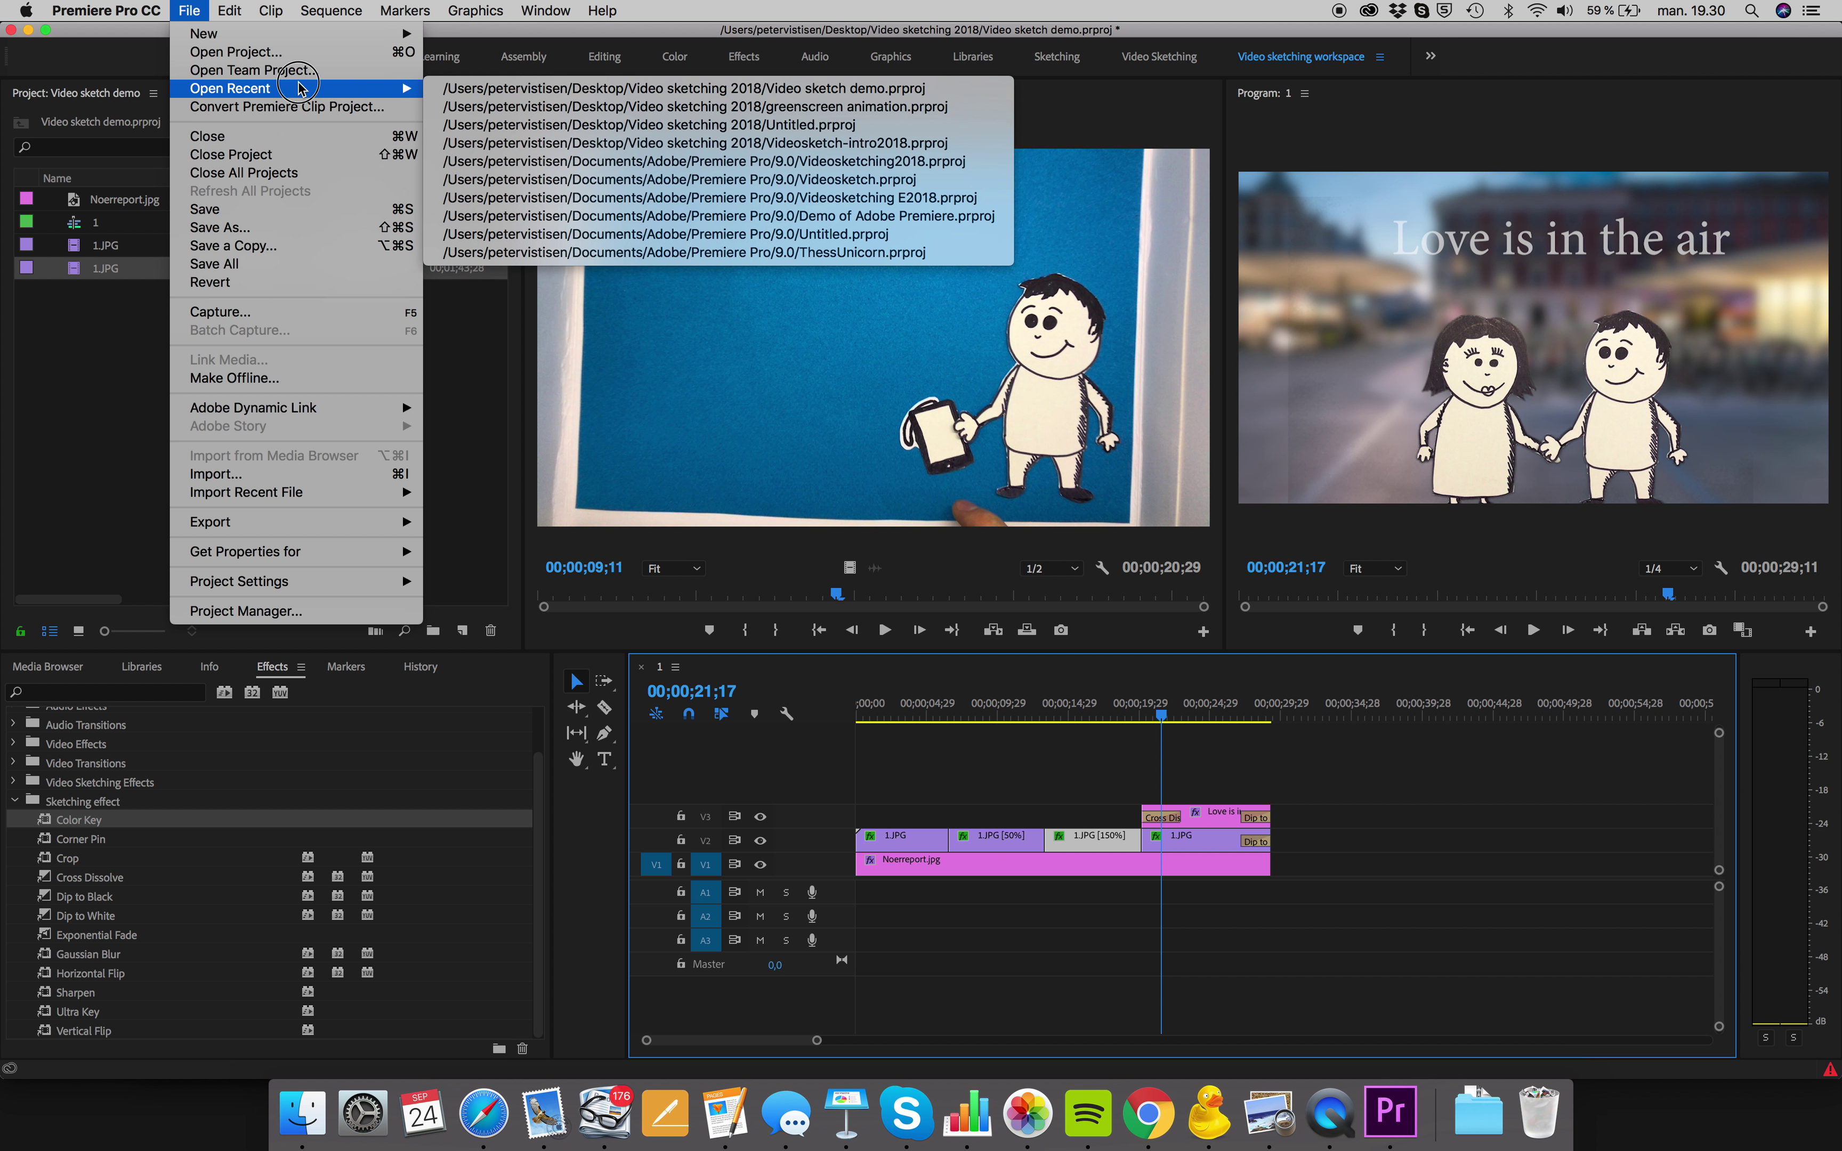
{"action": "mouse_move", "coordinate": [347, 34]}
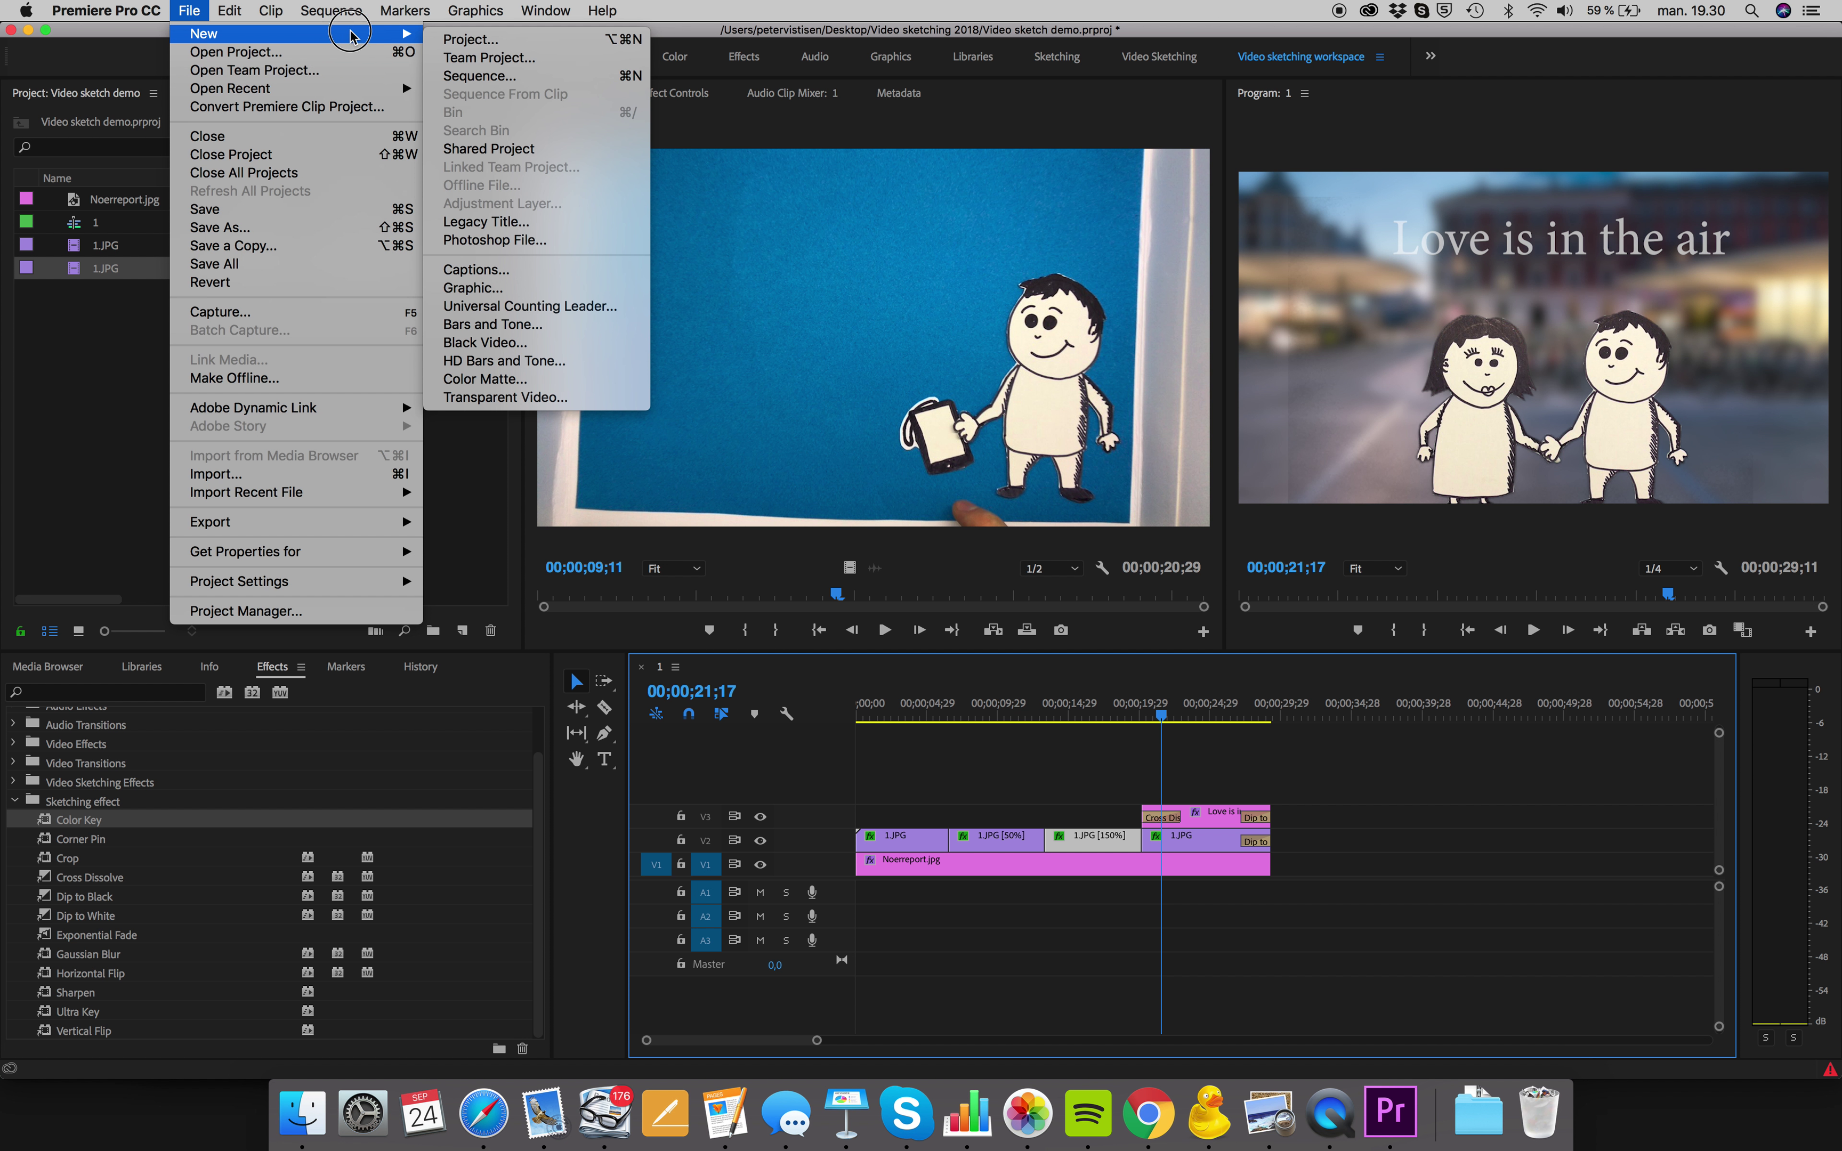
{"action": "left_click", "coordinate": [486, 221]}
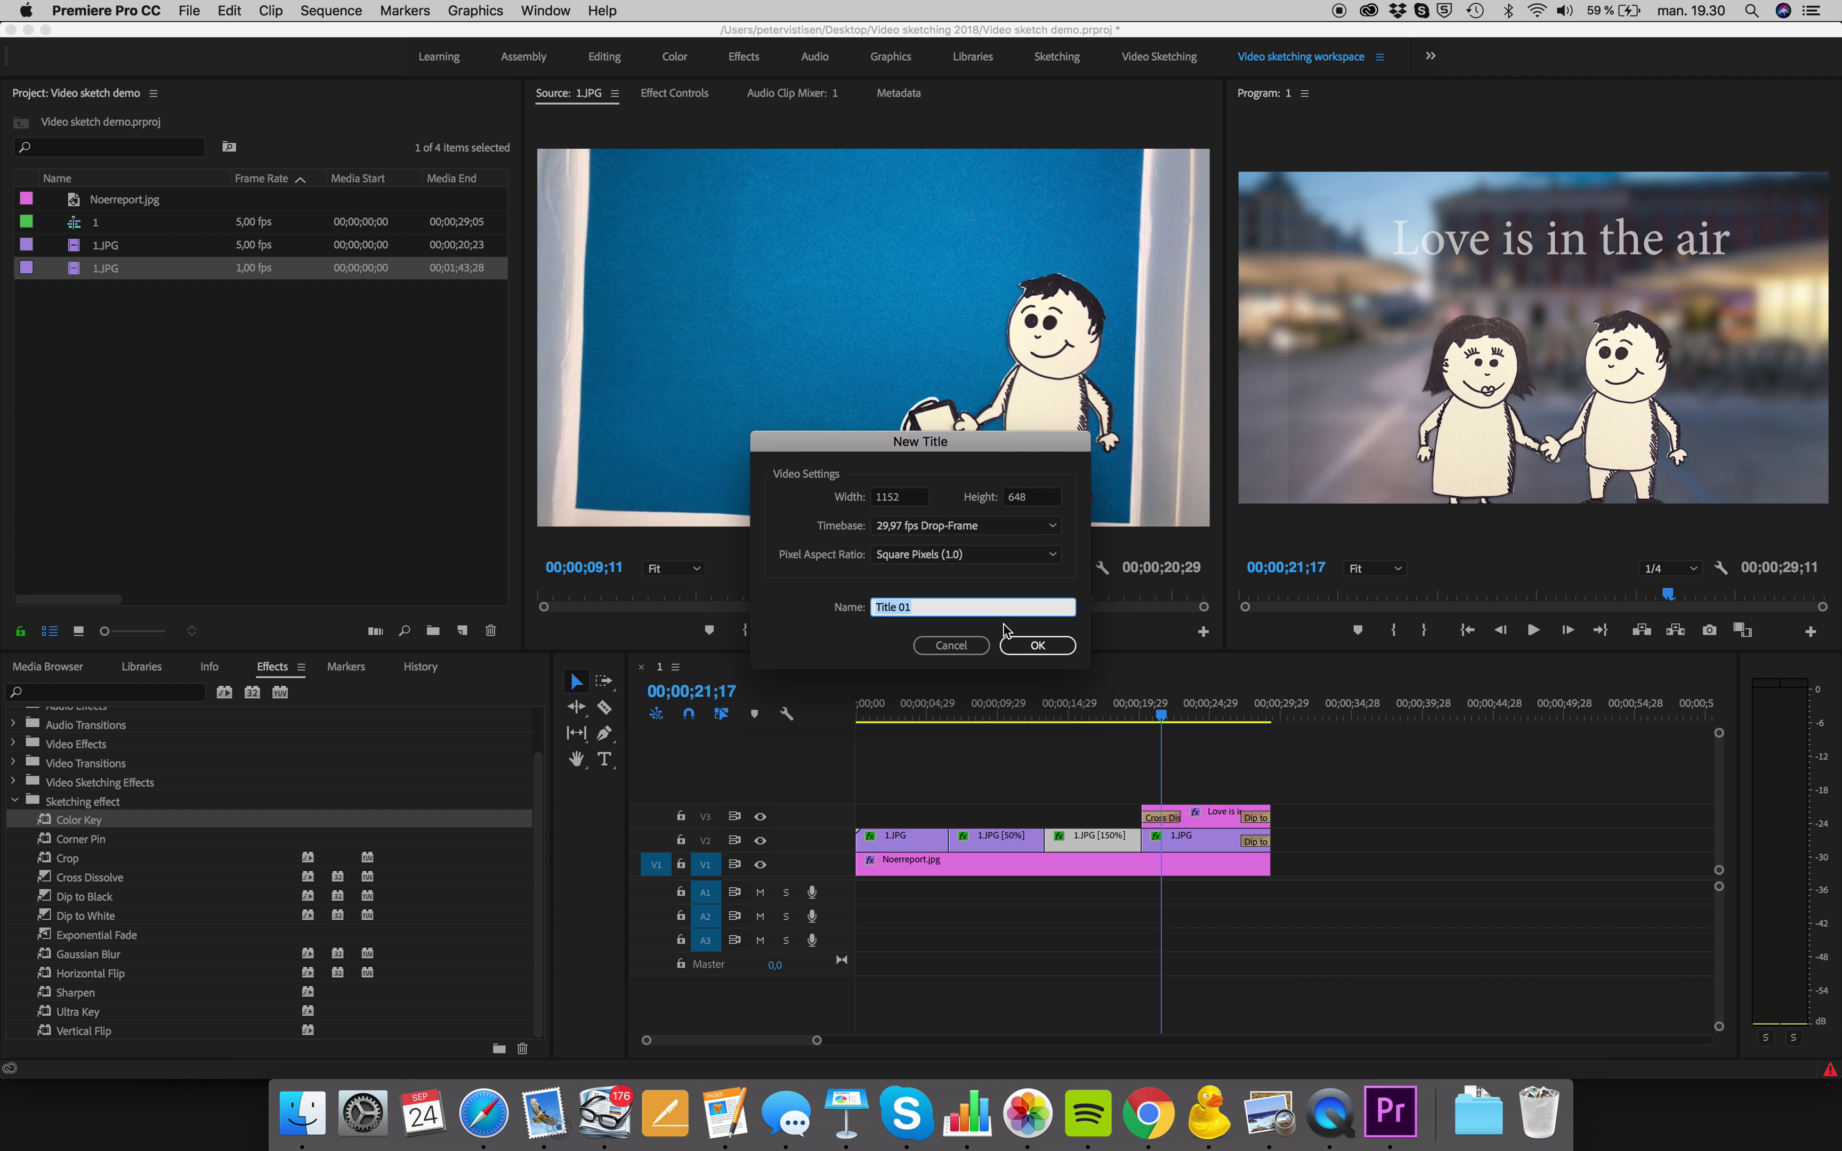
{"action": "left_click", "coordinate": [1038, 639]}
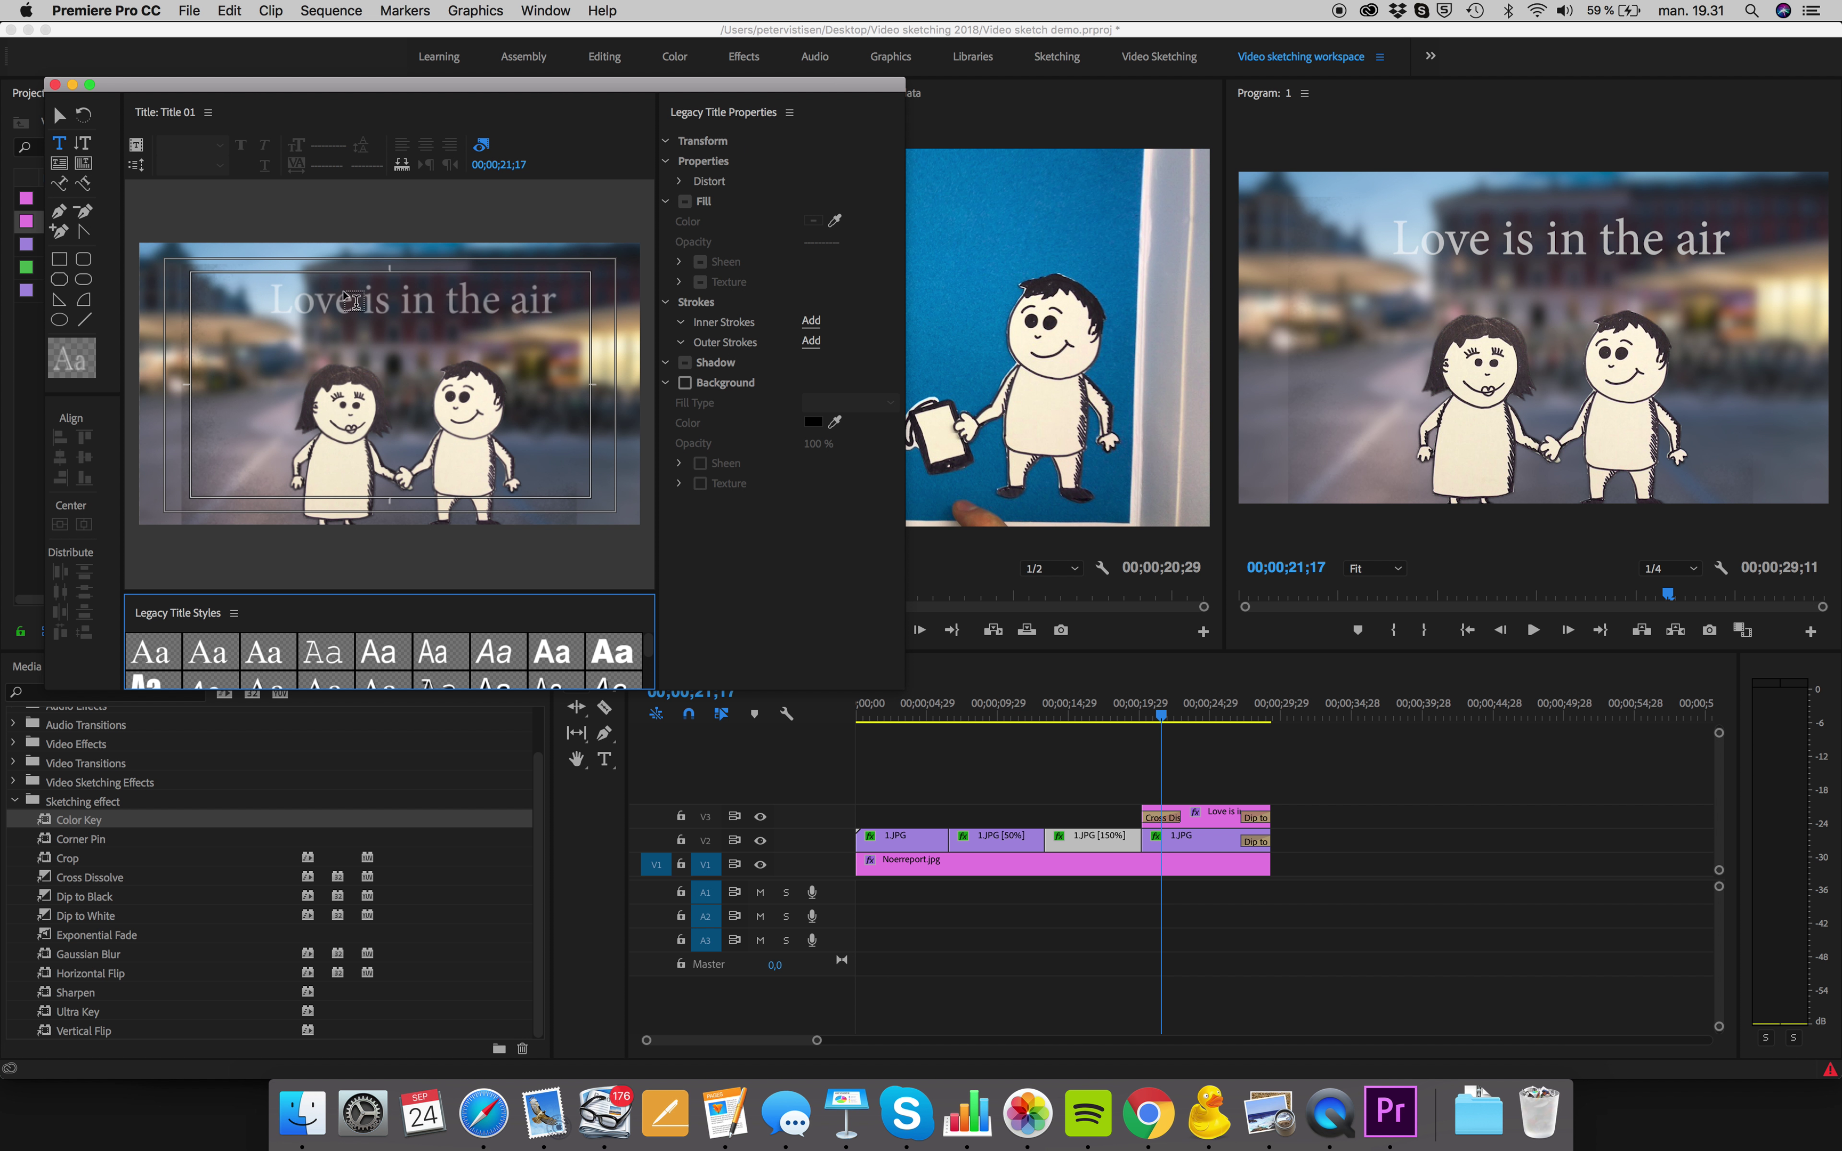
Step: Draw a rectangle about 1202 wide and 149 high across the base of the title frame and fill it dark red
{"action": "left_click", "coordinate": [59, 261]}
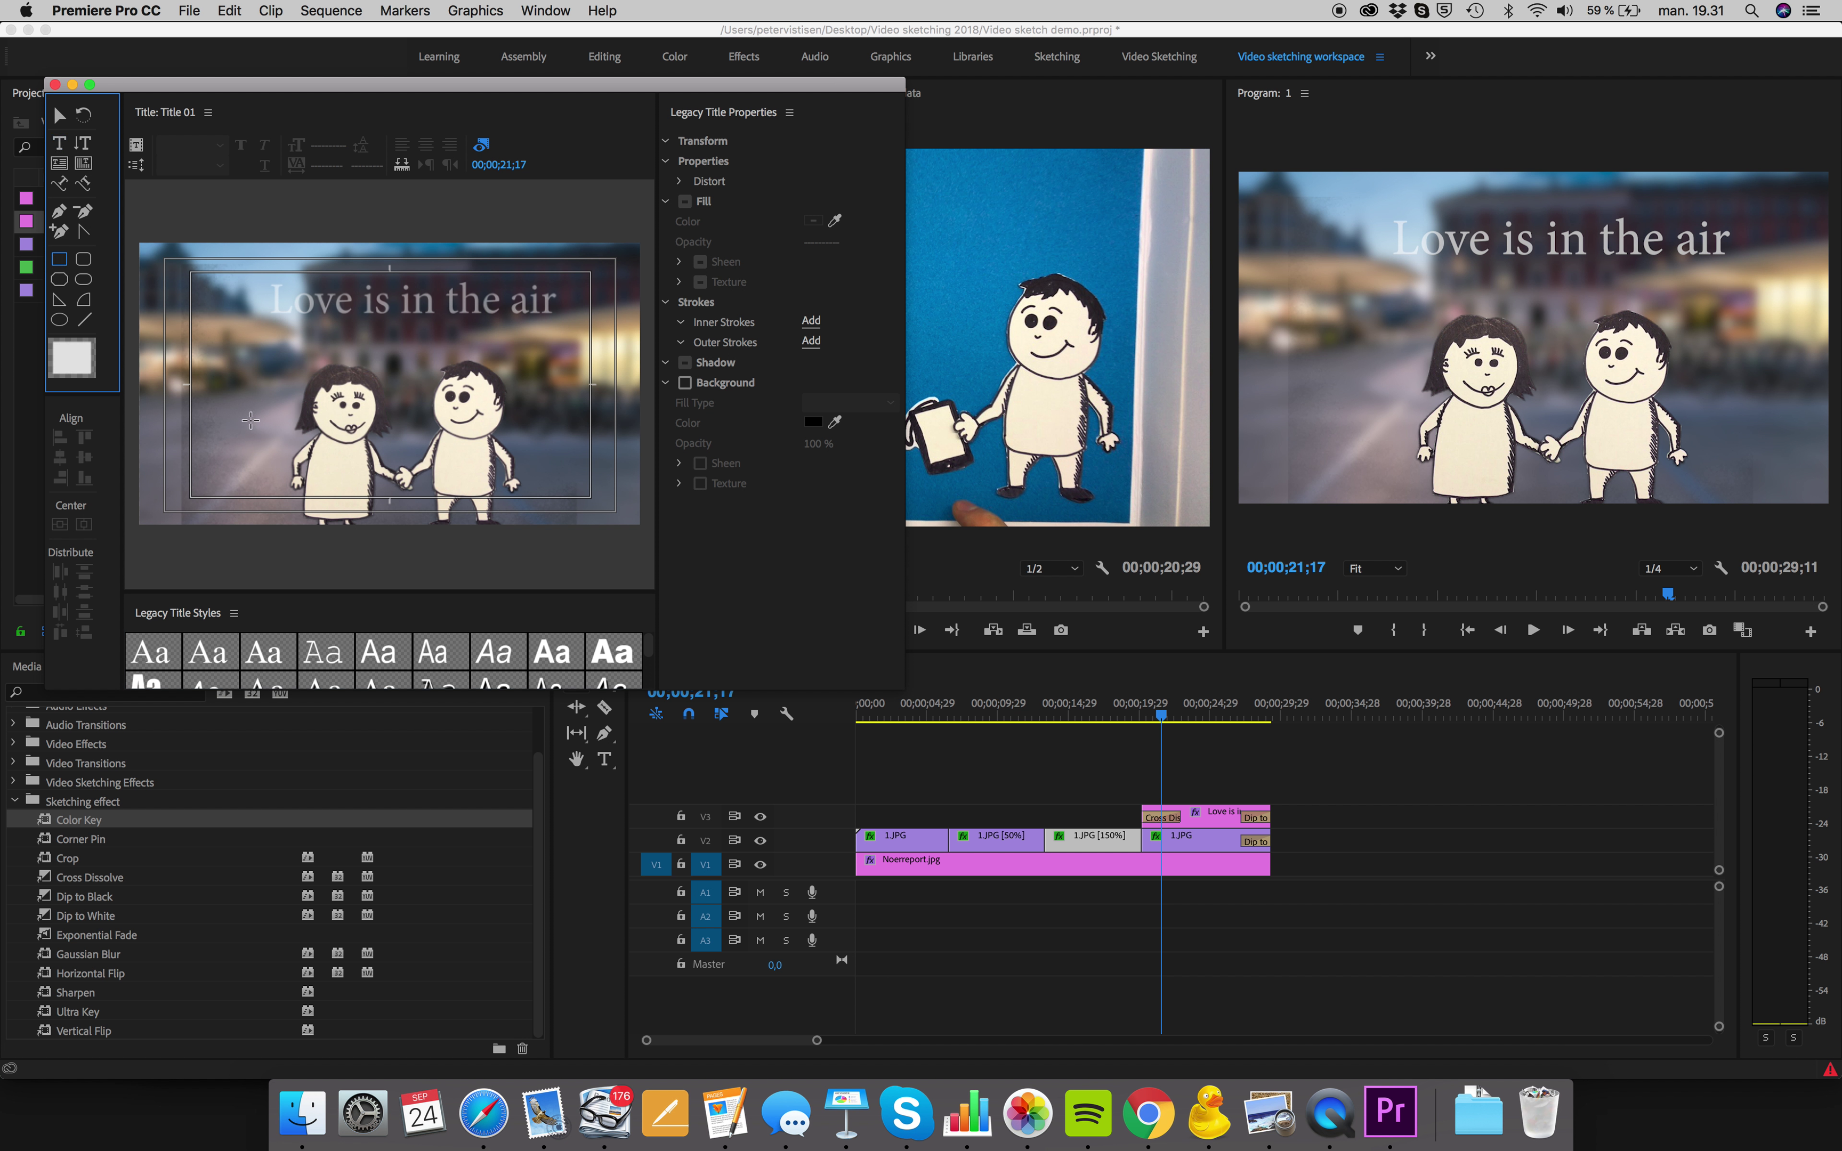
{"action": "left_click", "coordinate": [388, 484]}
{"action": "left_click_drag", "start_coordinate": [132, 468], "coordinate": [653, 533]}
{"action": "left_click", "coordinate": [811, 383]}
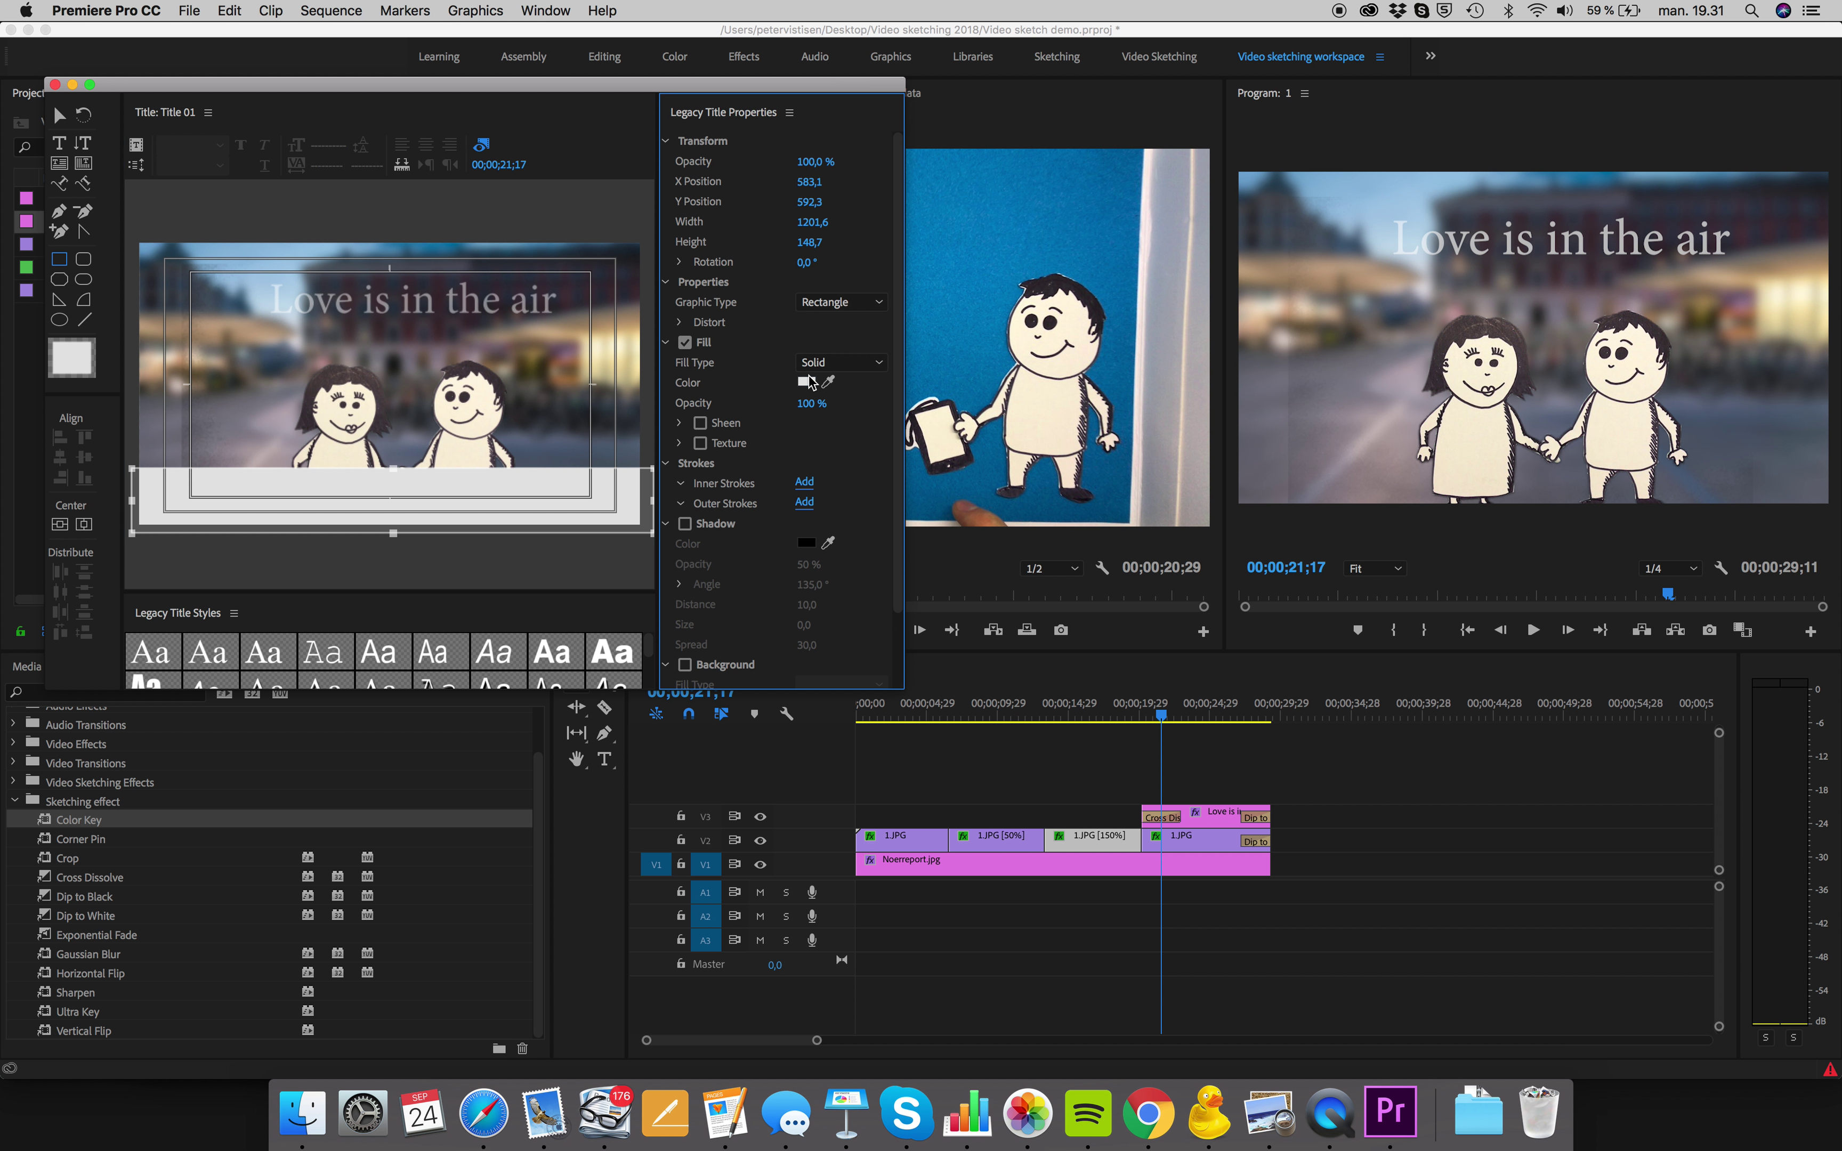
{"action": "left_click_drag", "start_coordinate": [886, 364], "coordinate": [921, 320]}
{"action": "left_click", "coordinate": [1096, 257]}
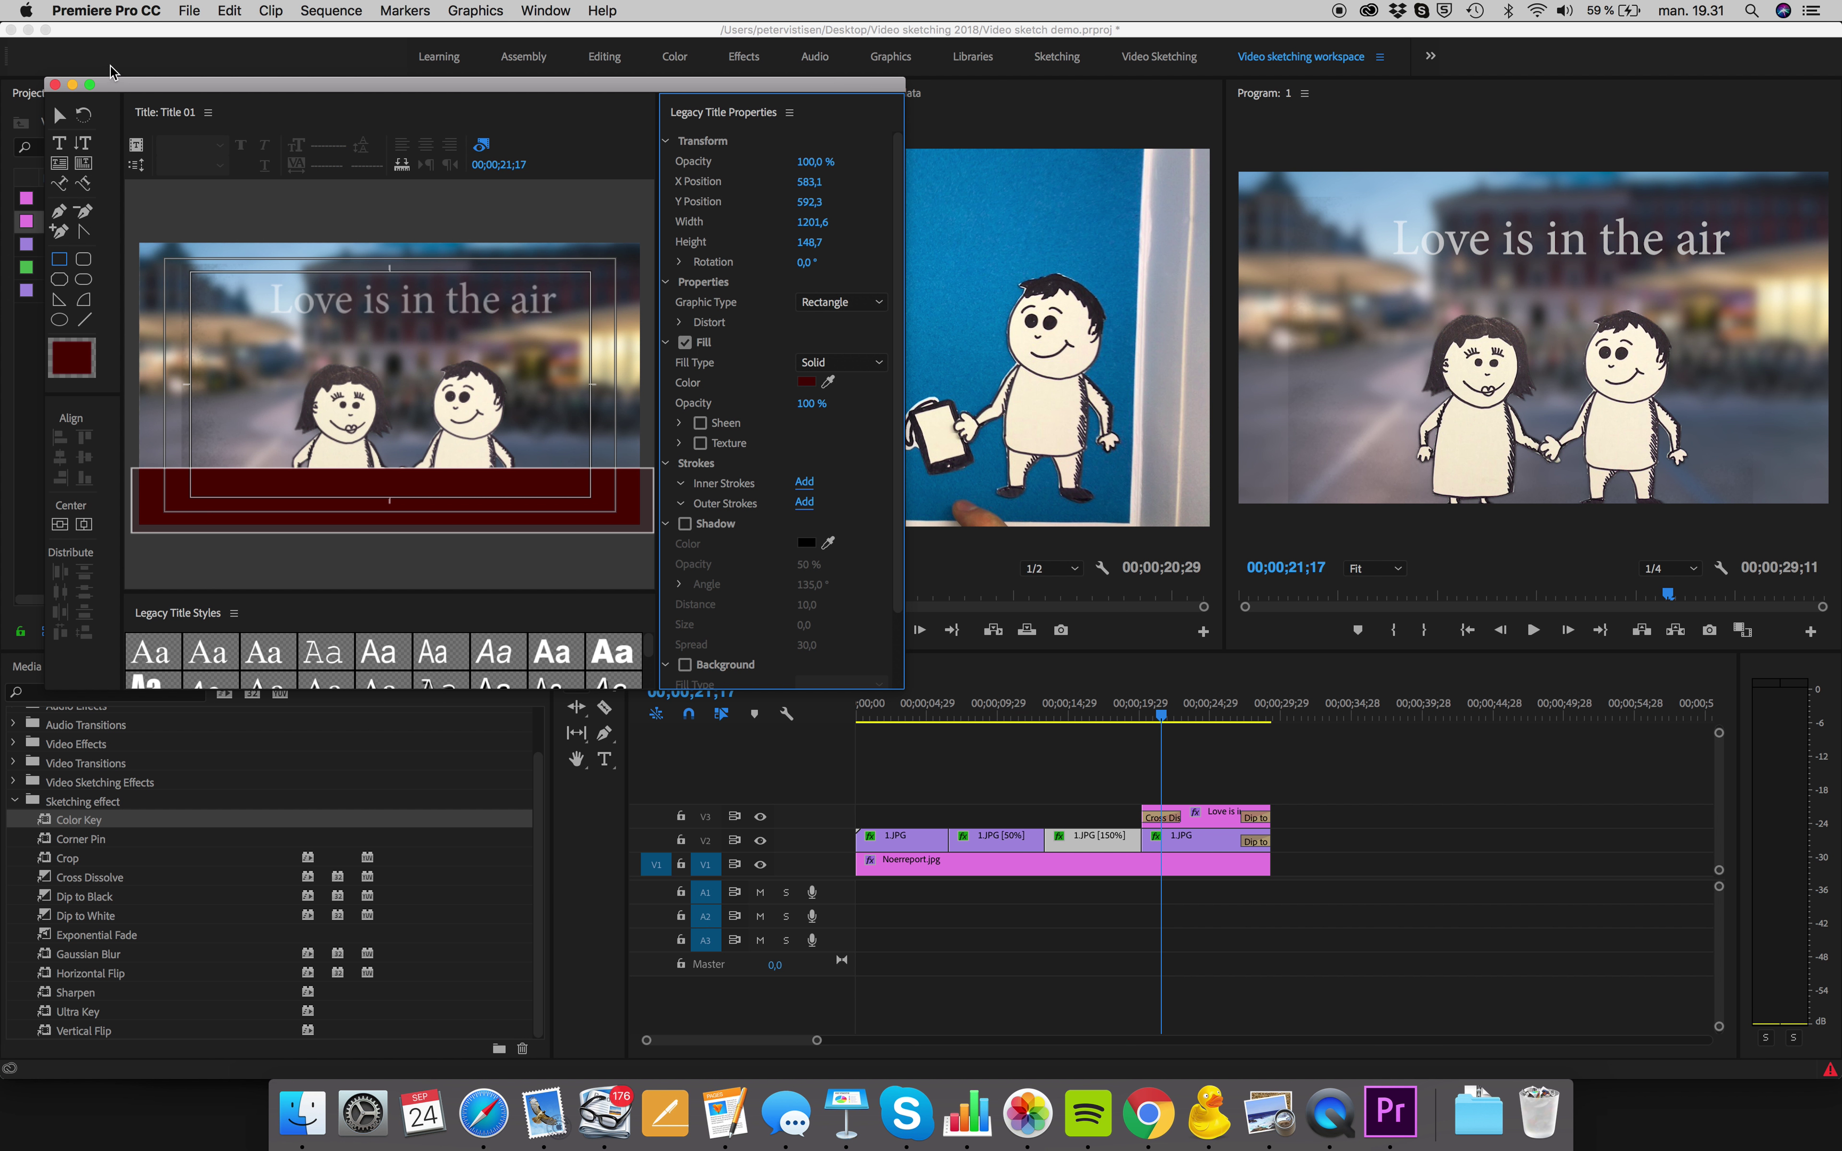
Step: Move the keyed figure clips and text title up one track, and place Title 01 on V2 beneath the last 1.JPG clip, trimmed to its end
{"action": "left_click_drag", "start_coordinate": [58, 227], "coordinate": [1344, 818]}
{"action": "left_click_drag", "start_coordinate": [1200, 828], "coordinate": [902, 802]}
{"action": "left_click", "coordinate": [1350, 812]}
{"action": "left_click_drag", "start_coordinate": [1350, 812], "coordinate": [1264, 837]}
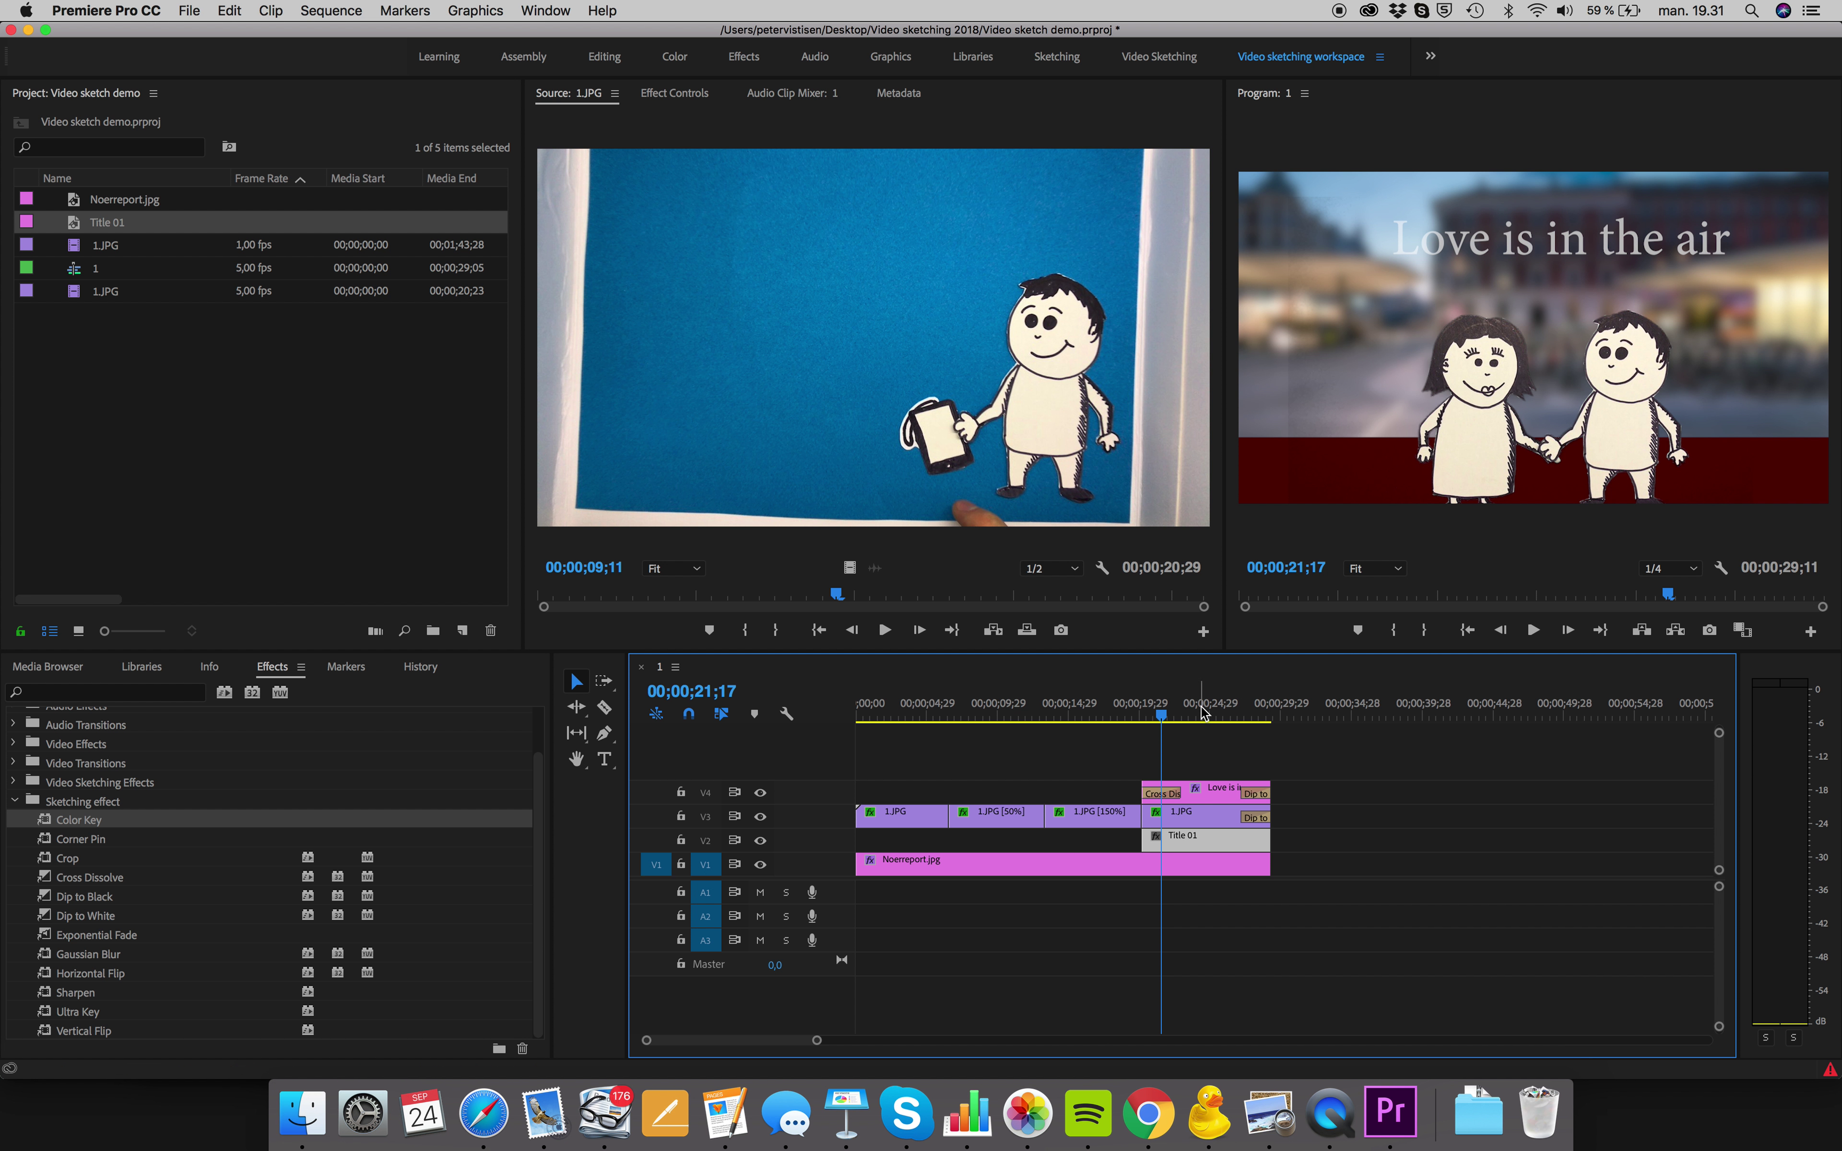
Step: Delete the Title 01 clip from V2
{"action": "mouse_move", "coordinate": [1199, 838]}
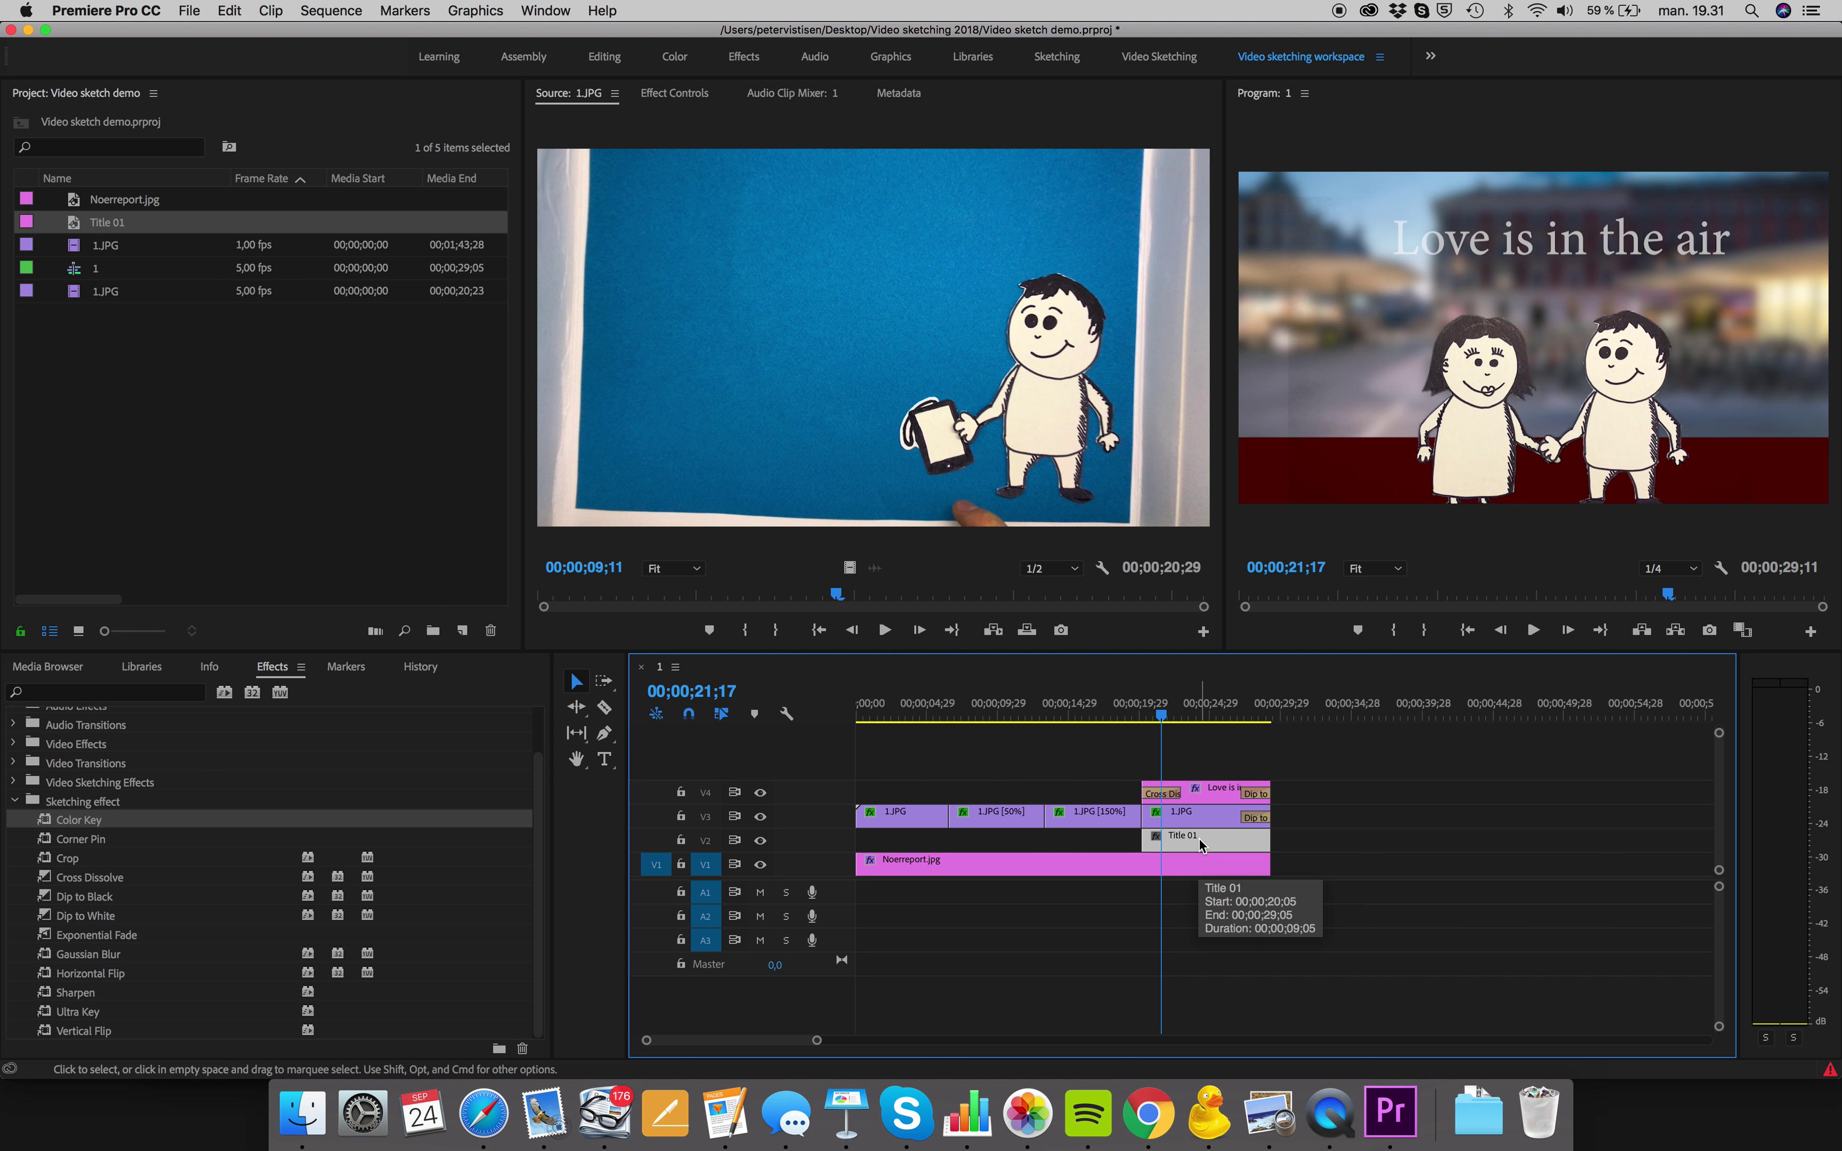
{"action": "key", "text": "Delete"}
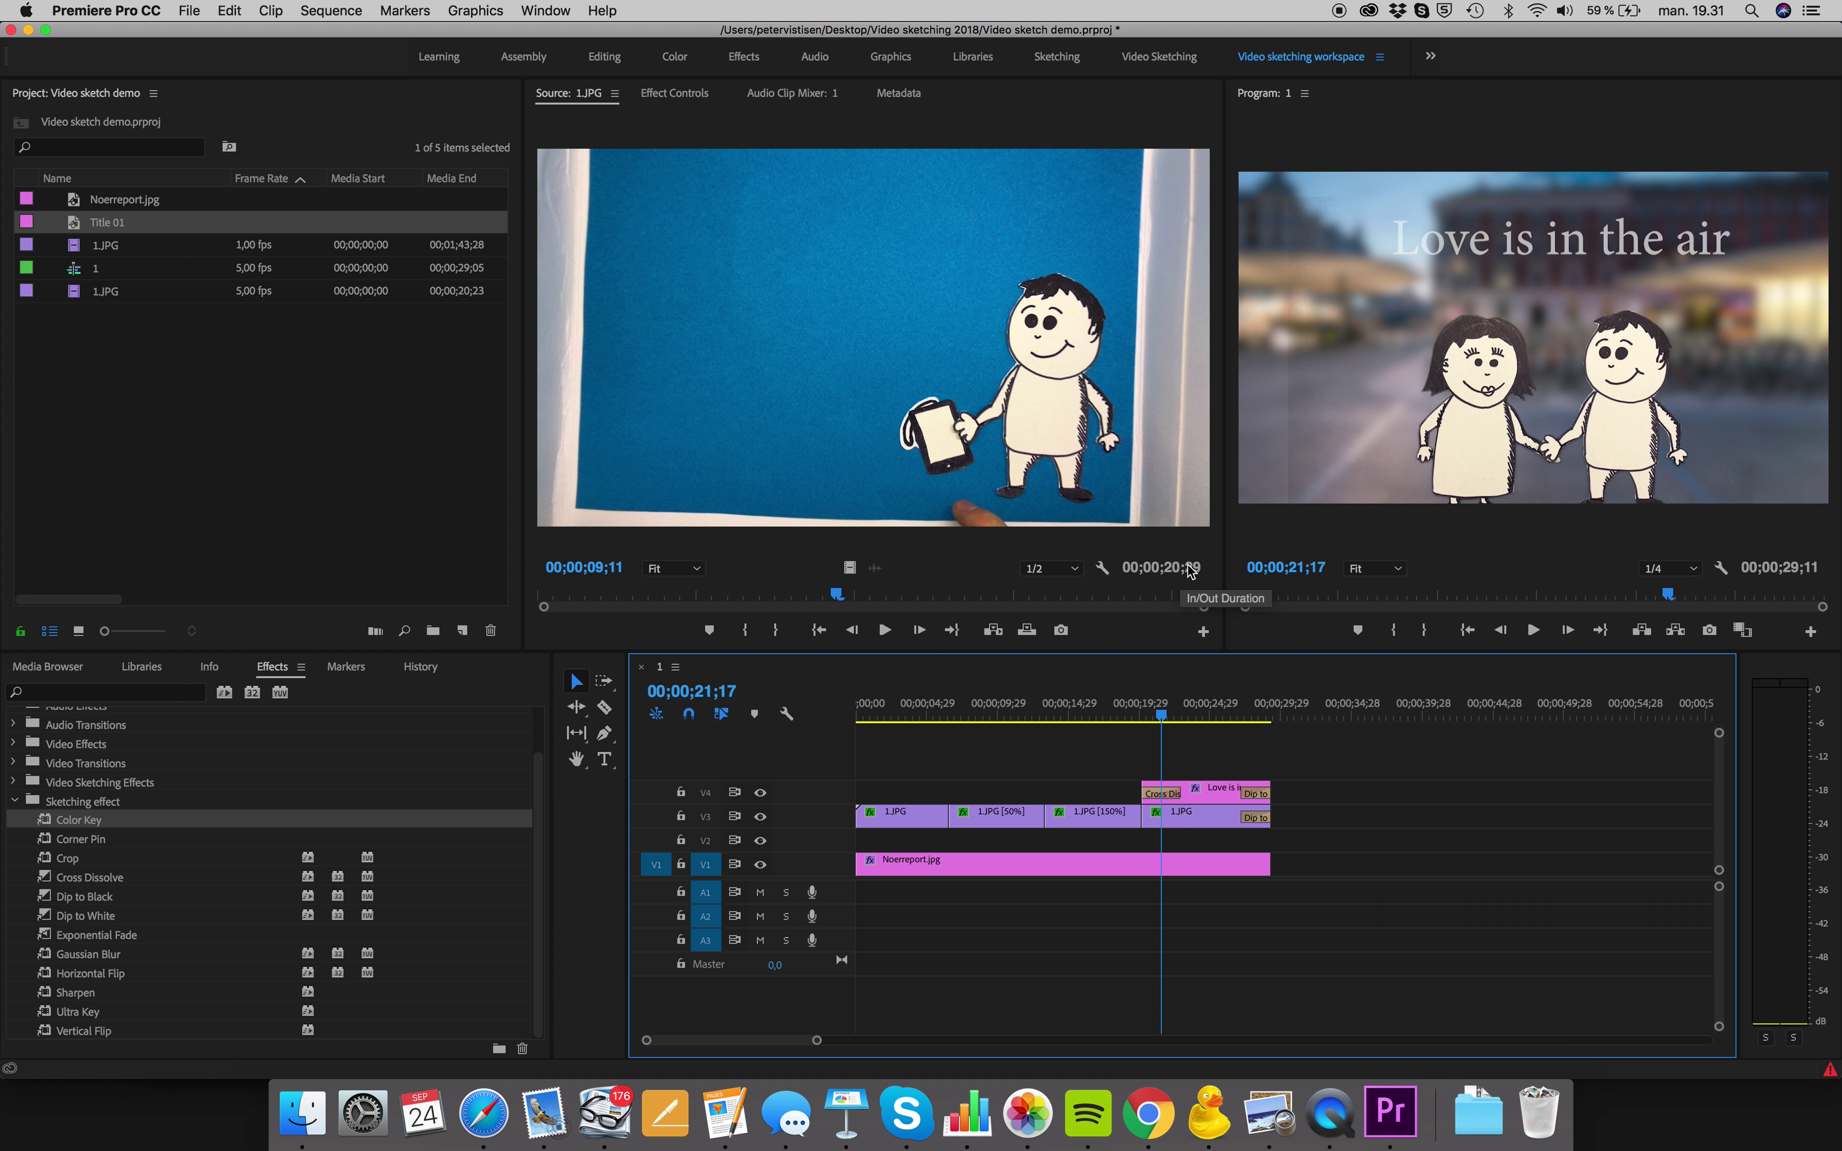
Step: Look through the editing, sequence, graphics and export commands, and scrub the sequence to 00;00;26;17
{"action": "left_click", "coordinate": [476, 10]}
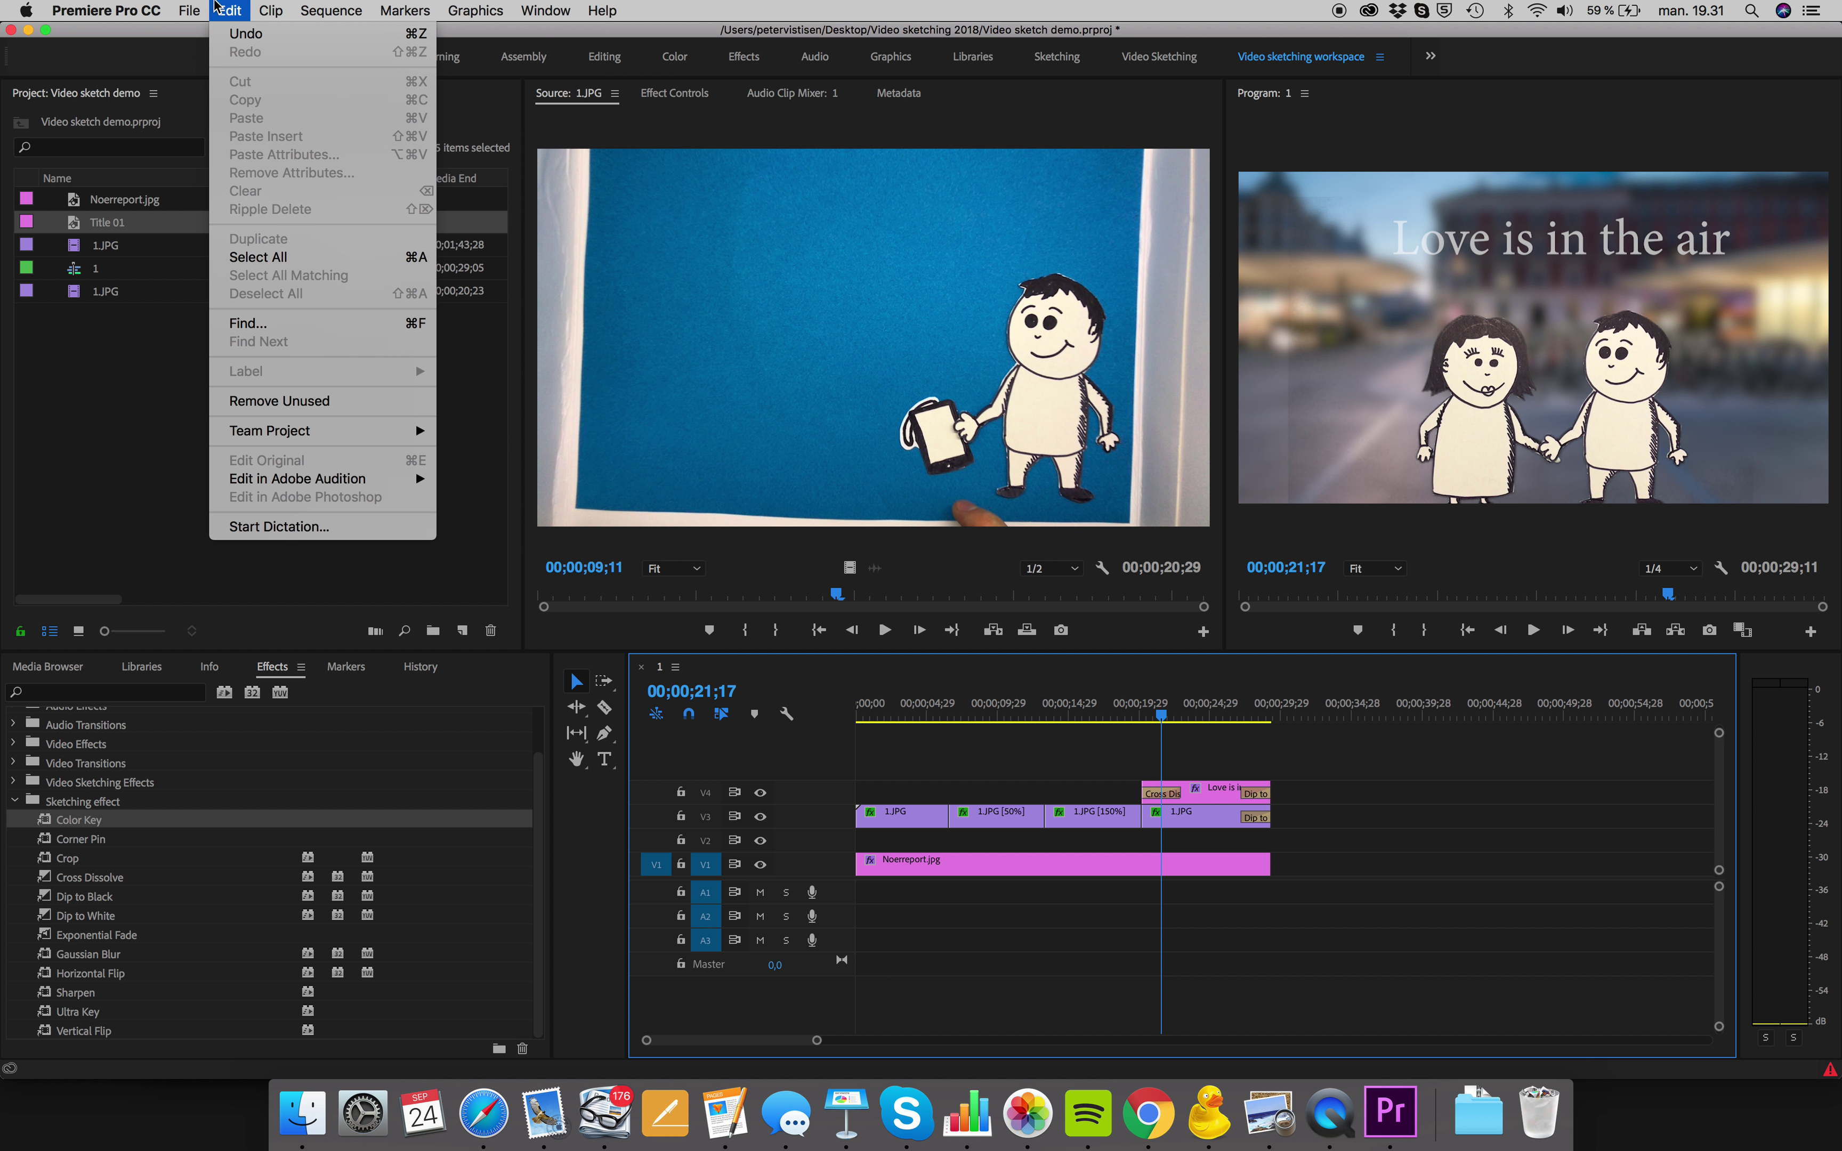
{"action": "mouse_move", "coordinate": [199, 12]}
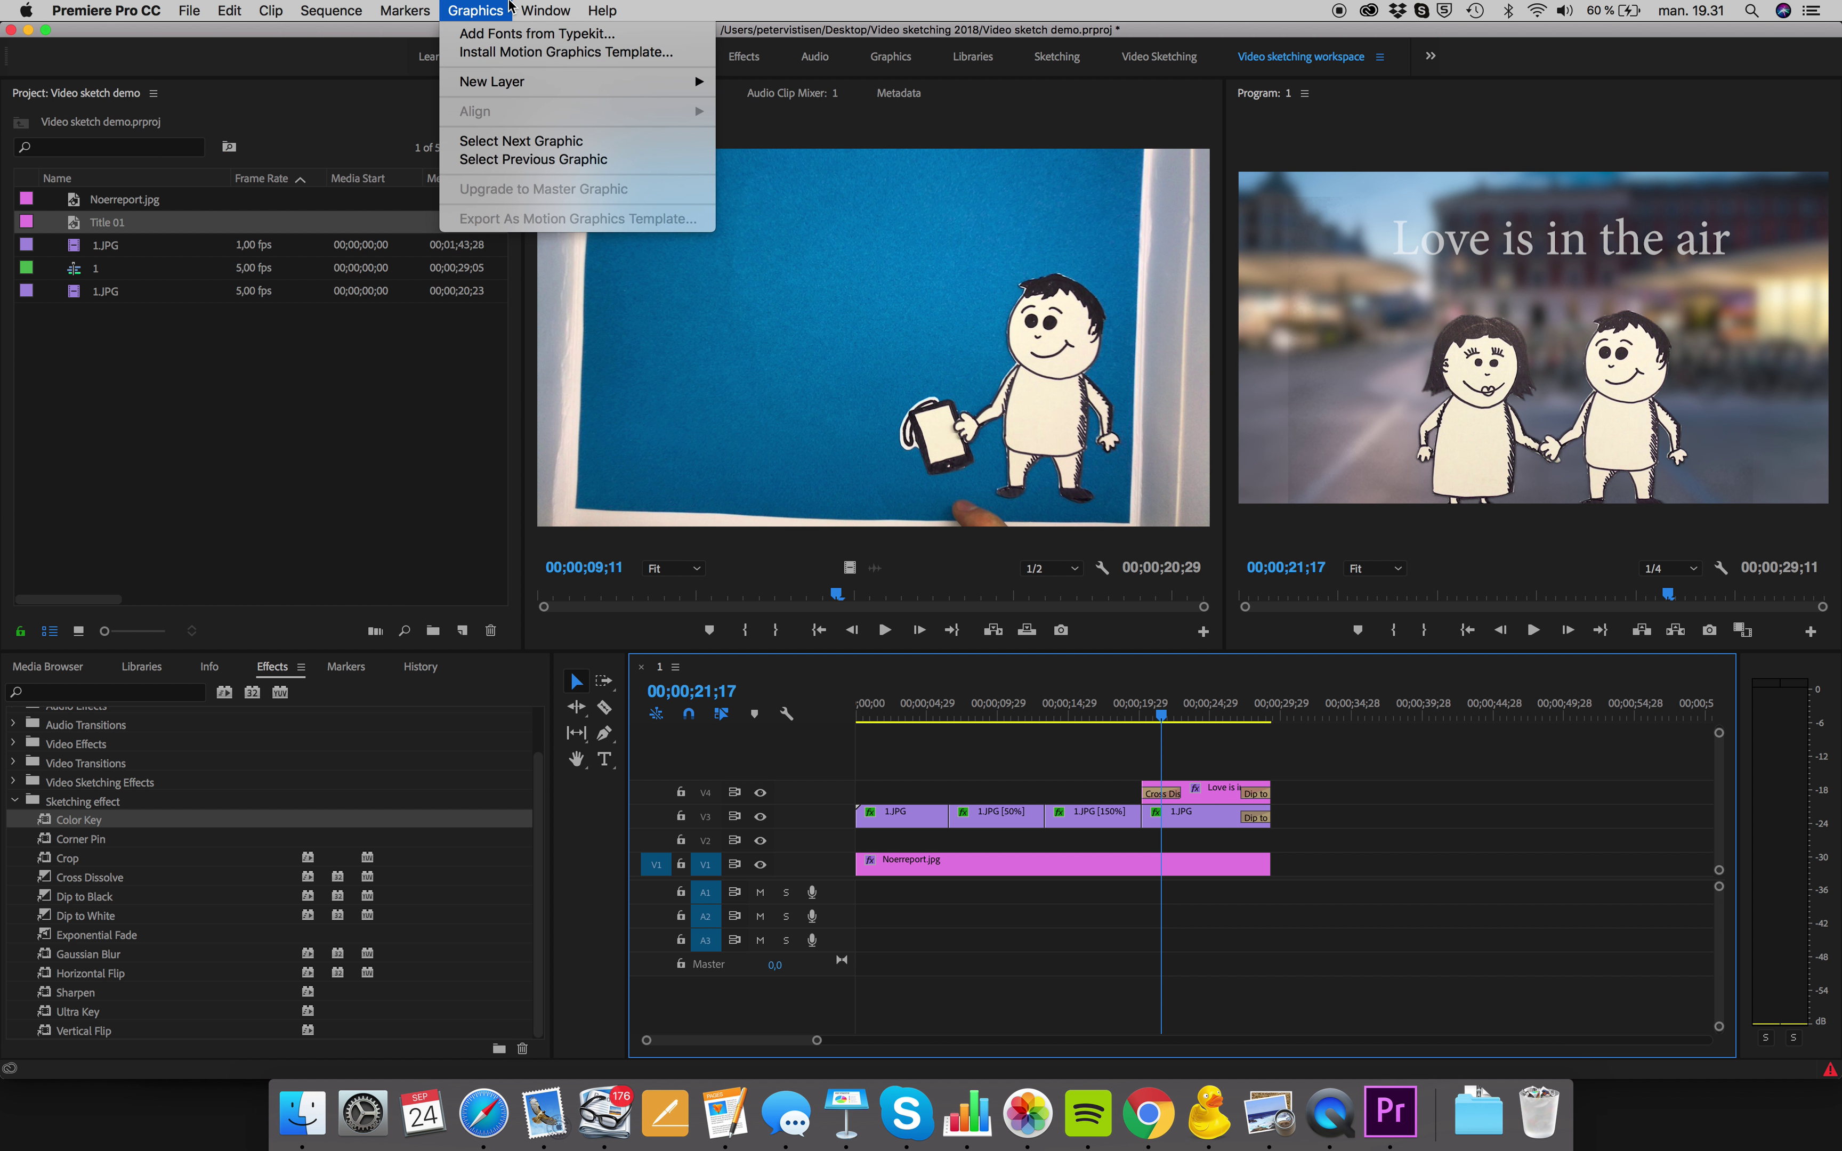
{"action": "mouse_move", "coordinate": [420, 8]}
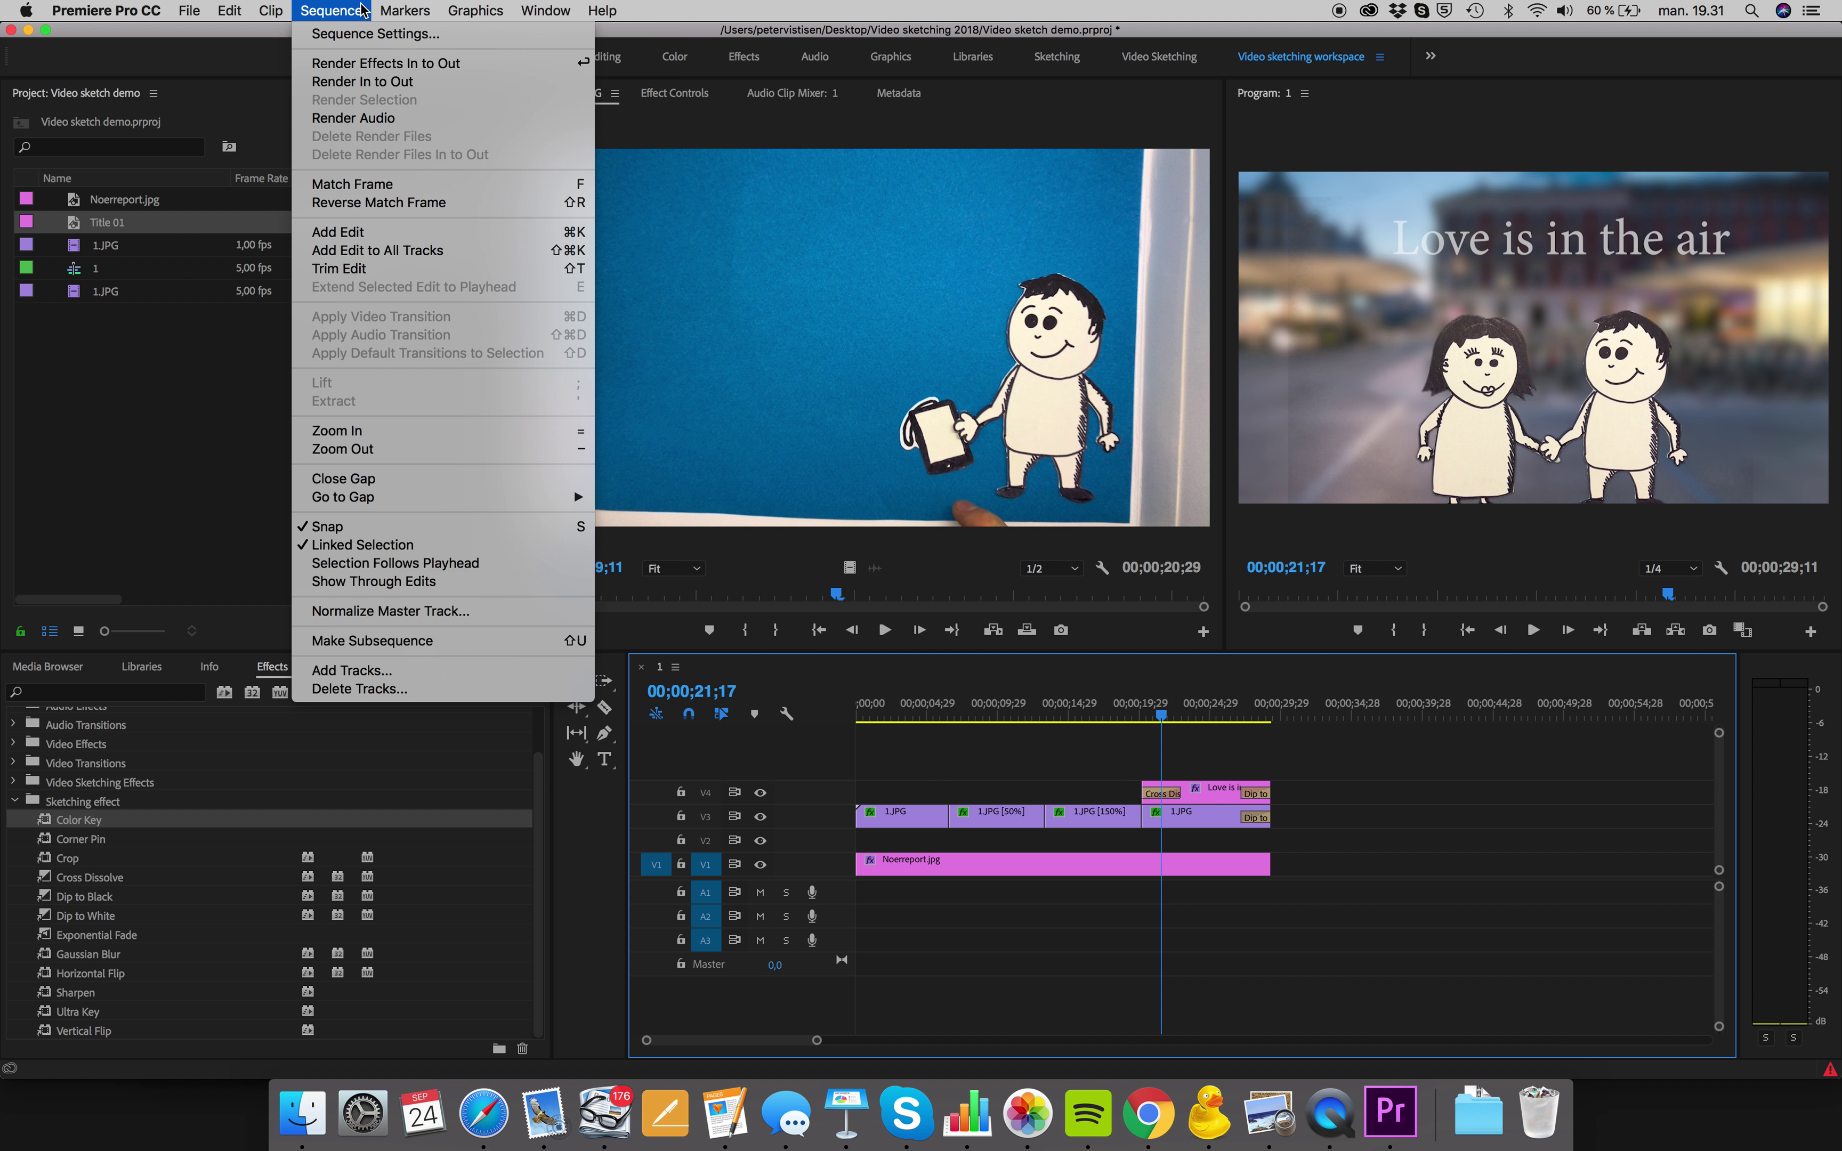
{"action": "key", "text": "Escape"}
{"action": "left_click", "coordinate": [187, 10]}
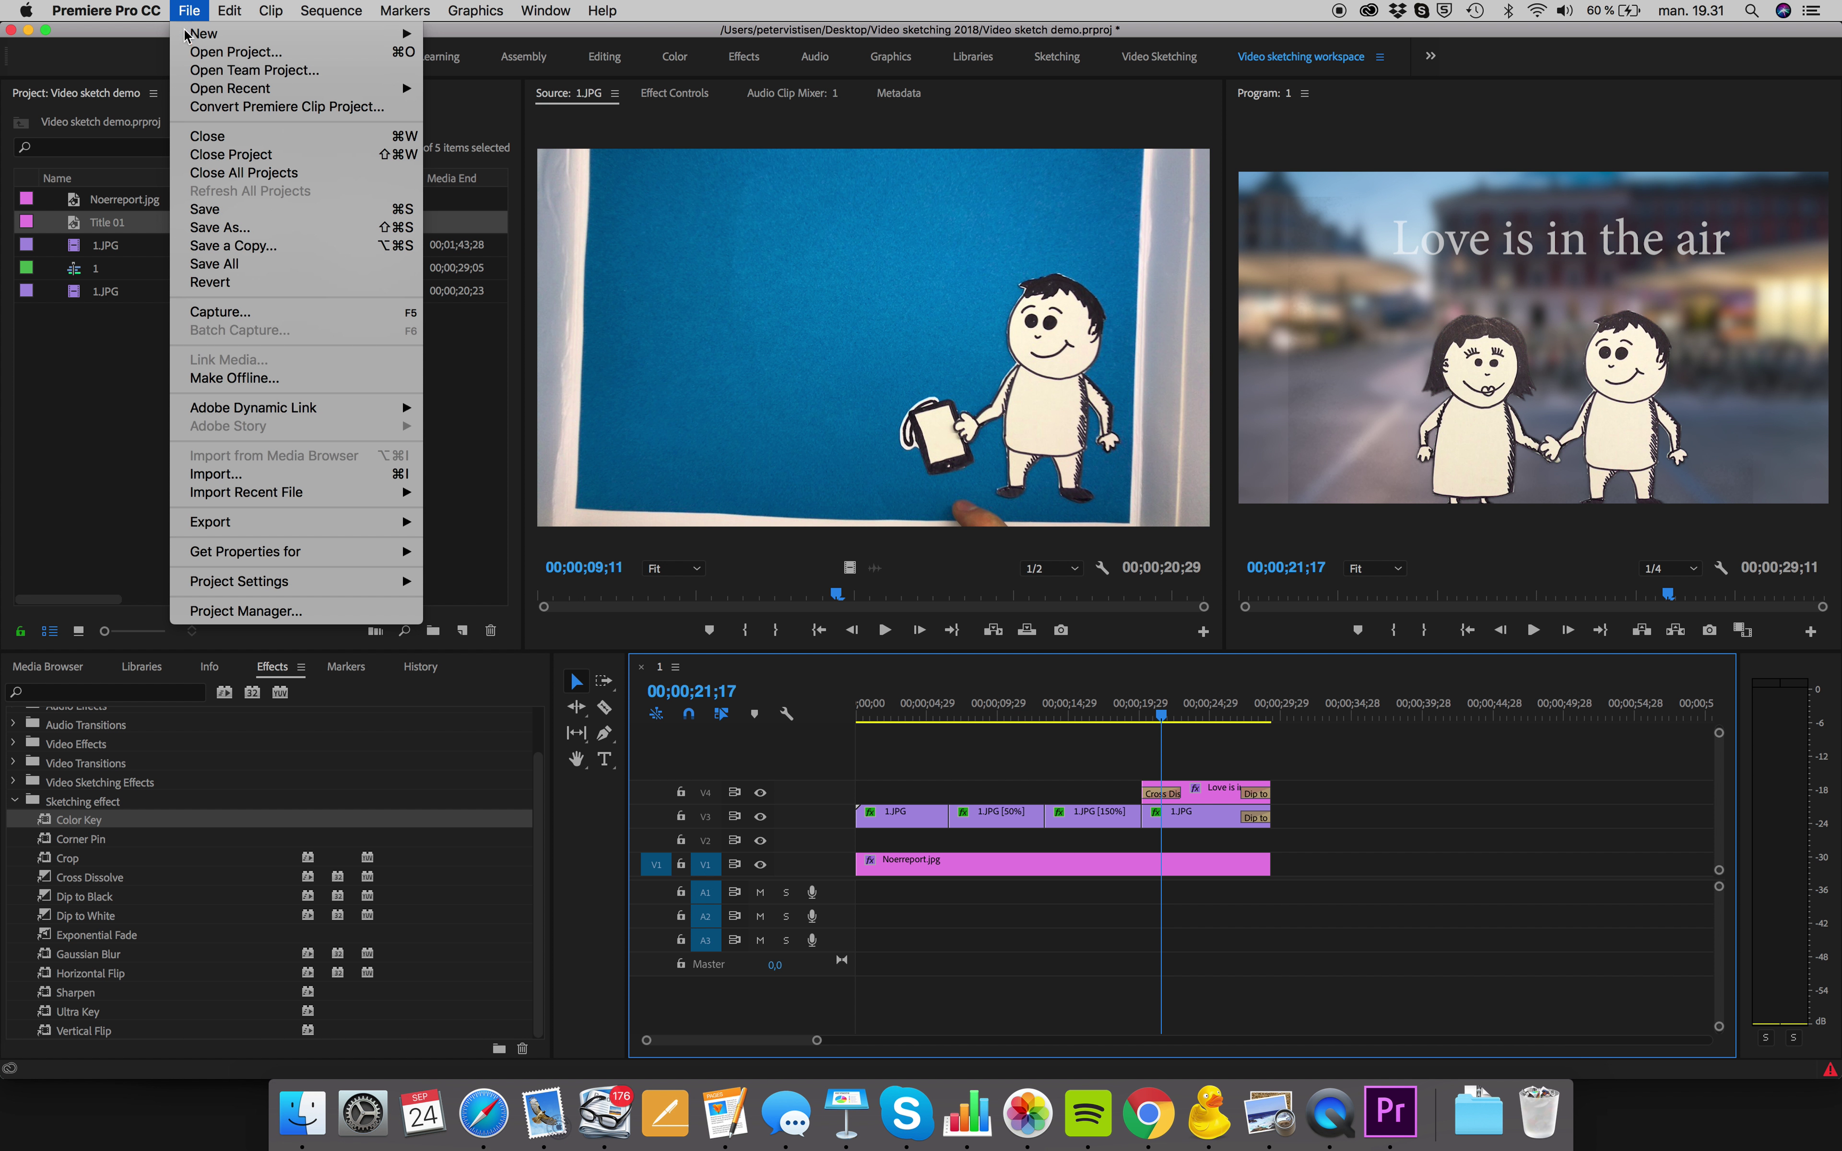
{"action": "left_click", "coordinate": [226, 209]}
{"action": "left_click", "coordinate": [191, 11]}
{"action": "mouse_move", "coordinate": [298, 527]}
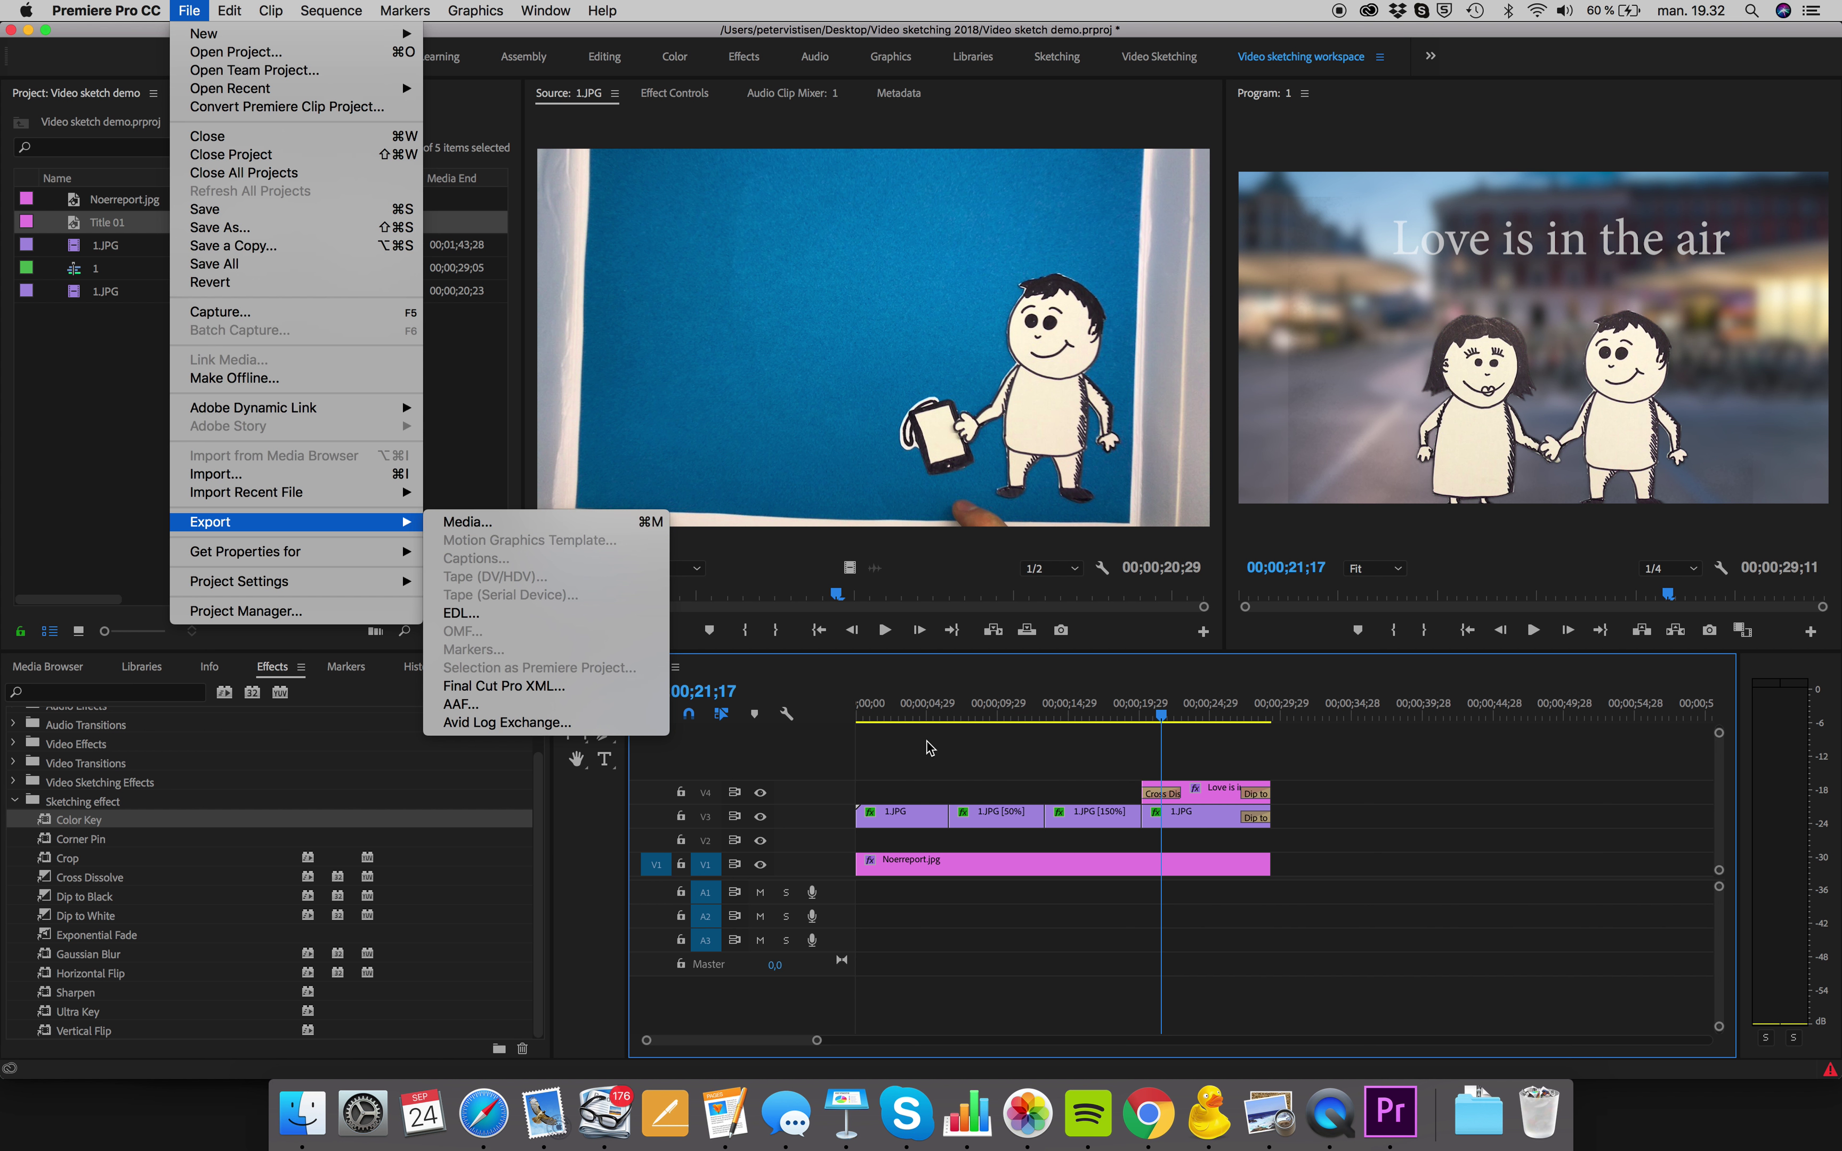
{"action": "left_click", "coordinate": [929, 764]}
{"action": "left_click_drag", "start_coordinate": [872, 700], "coordinate": [1237, 680]}
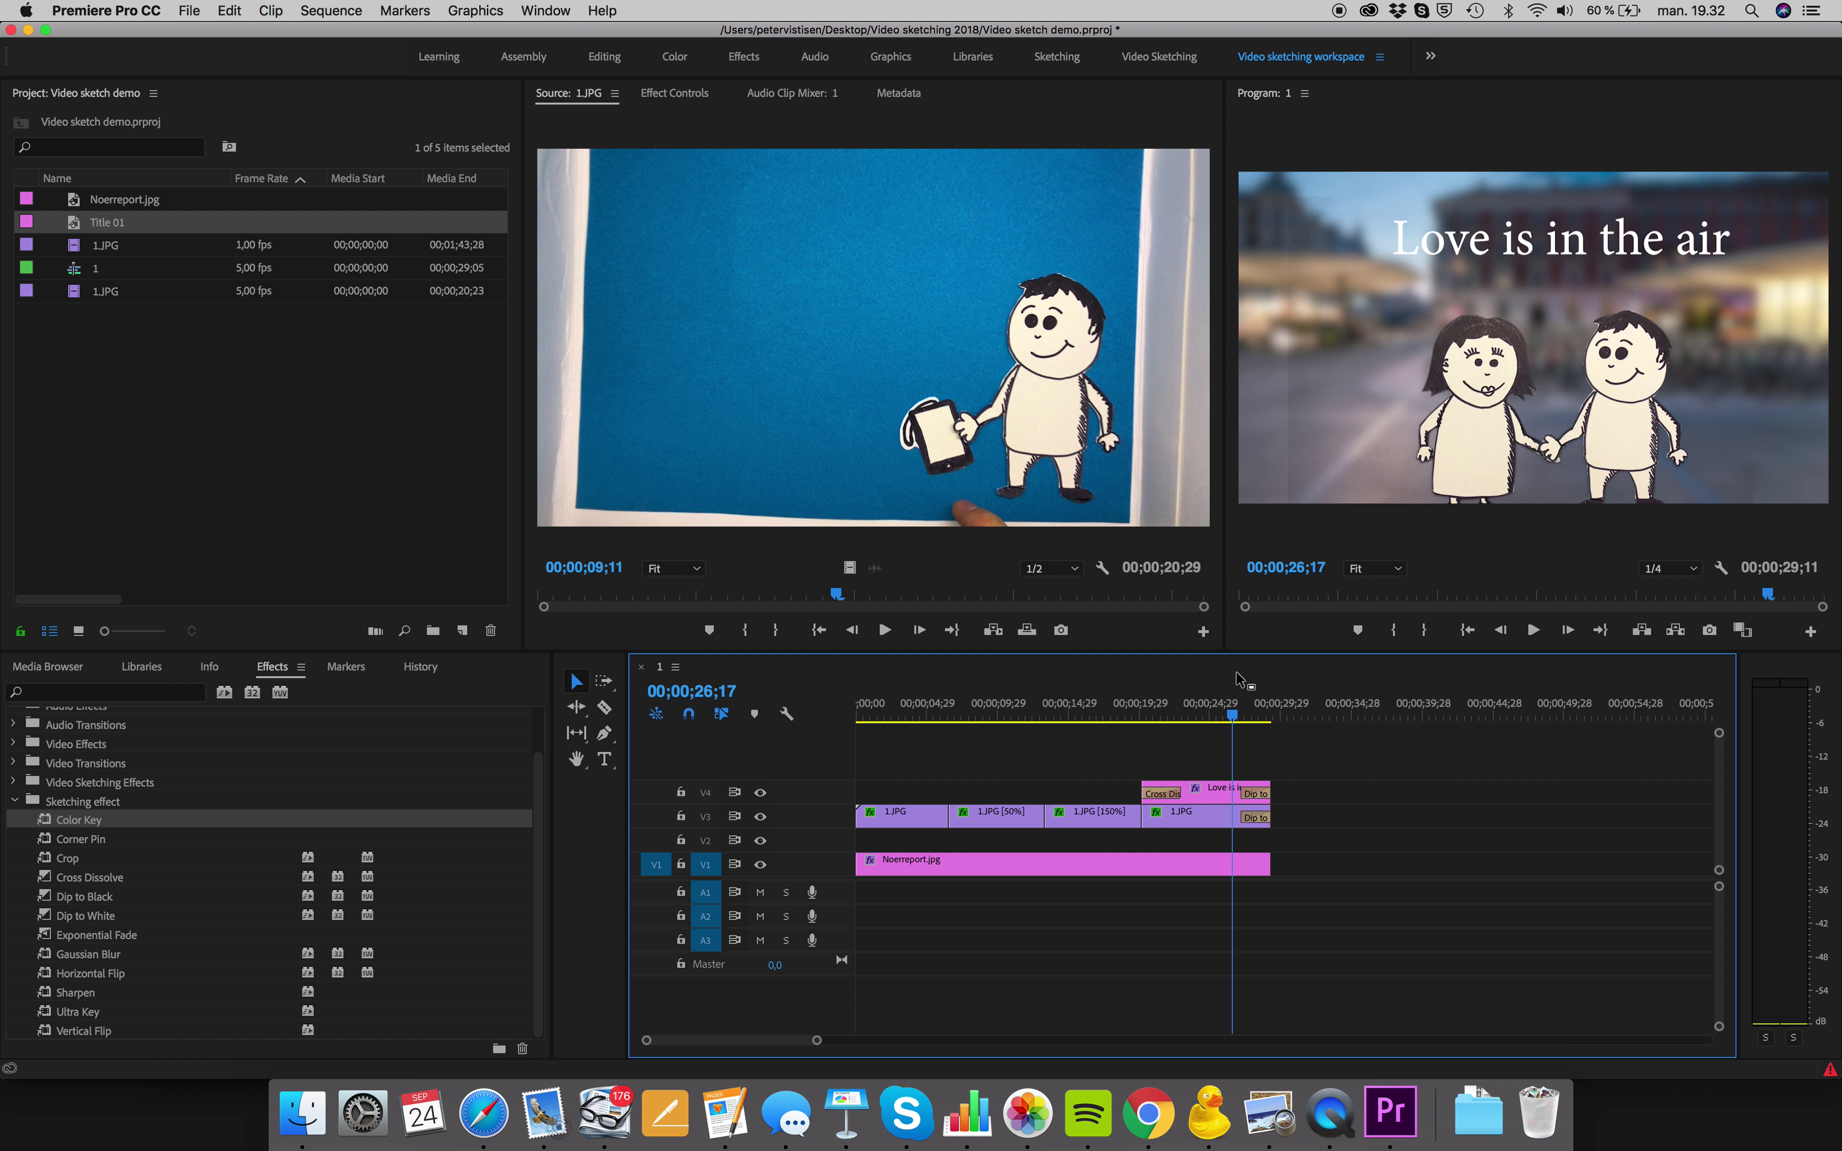